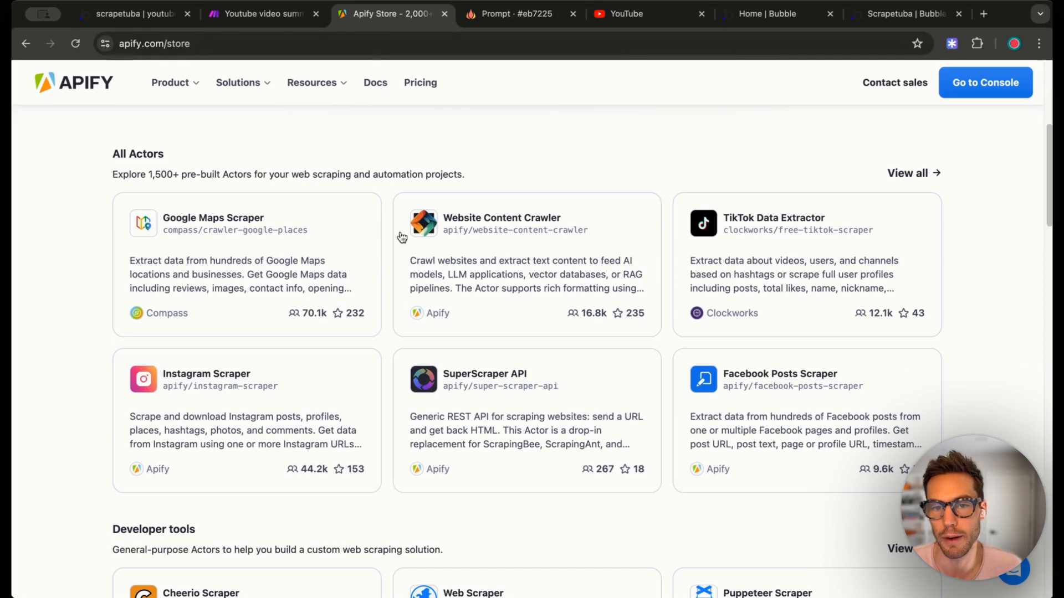
- Scroll through the Apify Store actor cards, then bring up the scrapetuba YouTube URL form
{"action": "scroll", "coordinate": [387, 277], "scroll_direction": "up", "scroll_amount": 5}
{"action": "scroll", "coordinate": [447, 316], "scroll_direction": "down", "scroll_amount": 5}
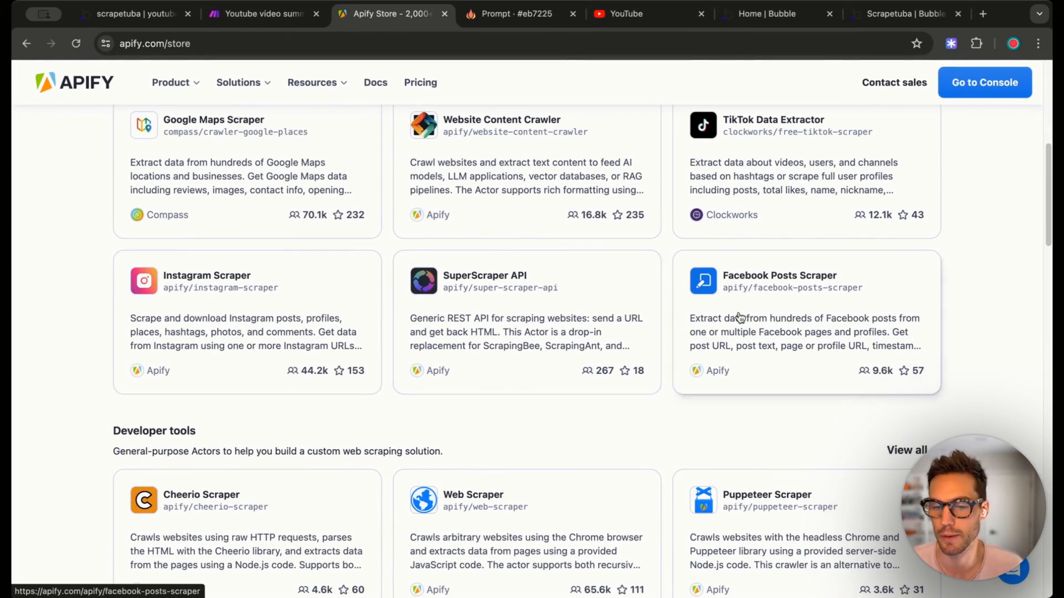
{"action": "scroll", "coordinate": [720, 315], "scroll_direction": "up", "scroll_amount": 4}
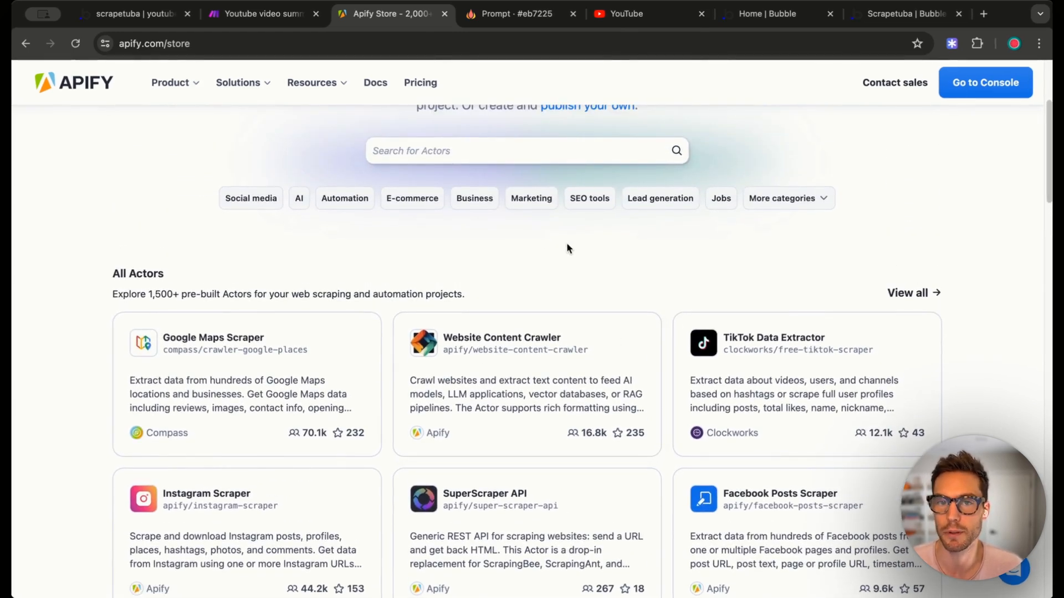
{"action": "left_click", "coordinate": [142, 12]}
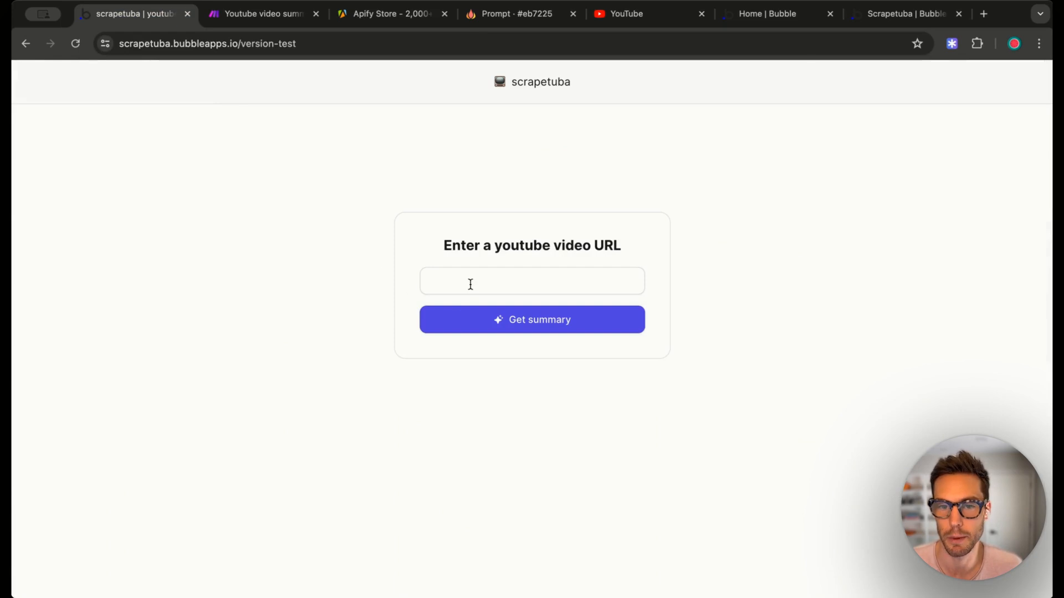
- Paste the YouTube video URL, request a summary, check the Make scenario, and view the result
{"action": "left_click", "coordinate": [470, 284]}
{"action": "type", "text": "https://www.youtube.com/watch?v=g23GHqJje40"}
{"action": "left_click", "coordinate": [283, 297]}
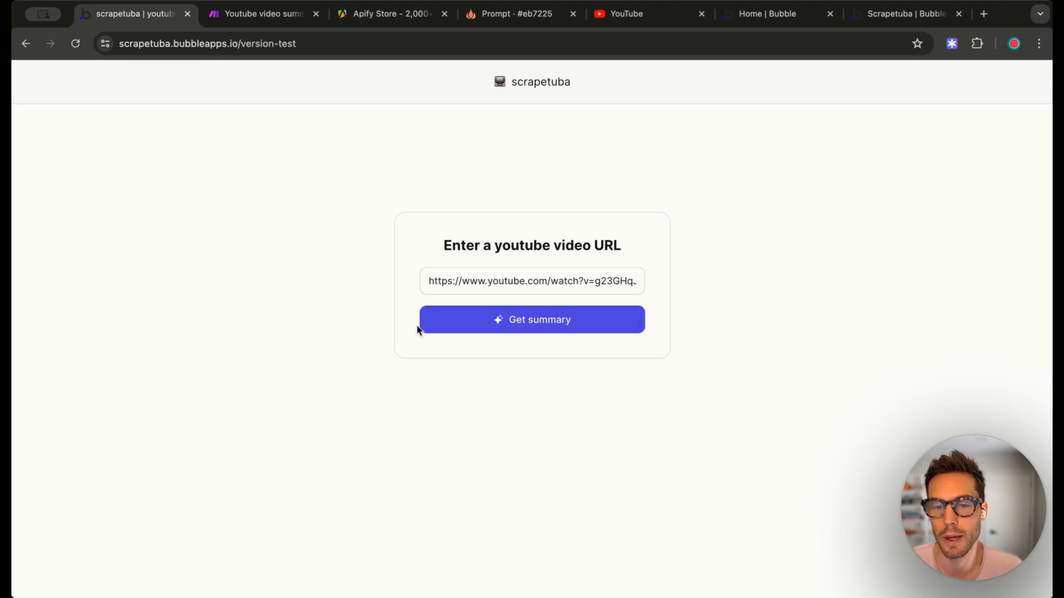
{"action": "left_click", "coordinate": [471, 333]}
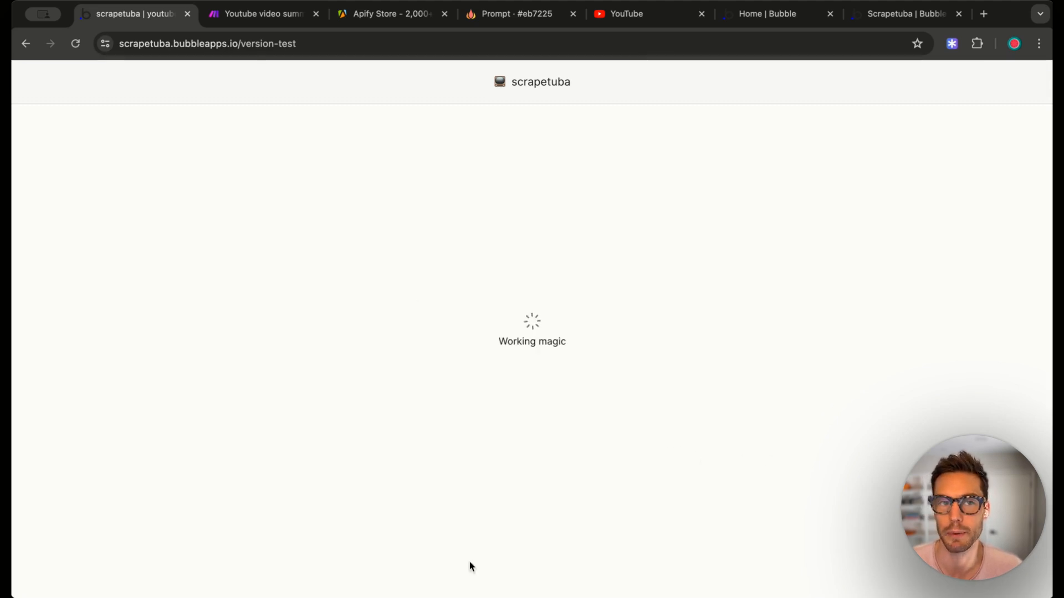
{"action": "left_click", "coordinate": [264, 15]}
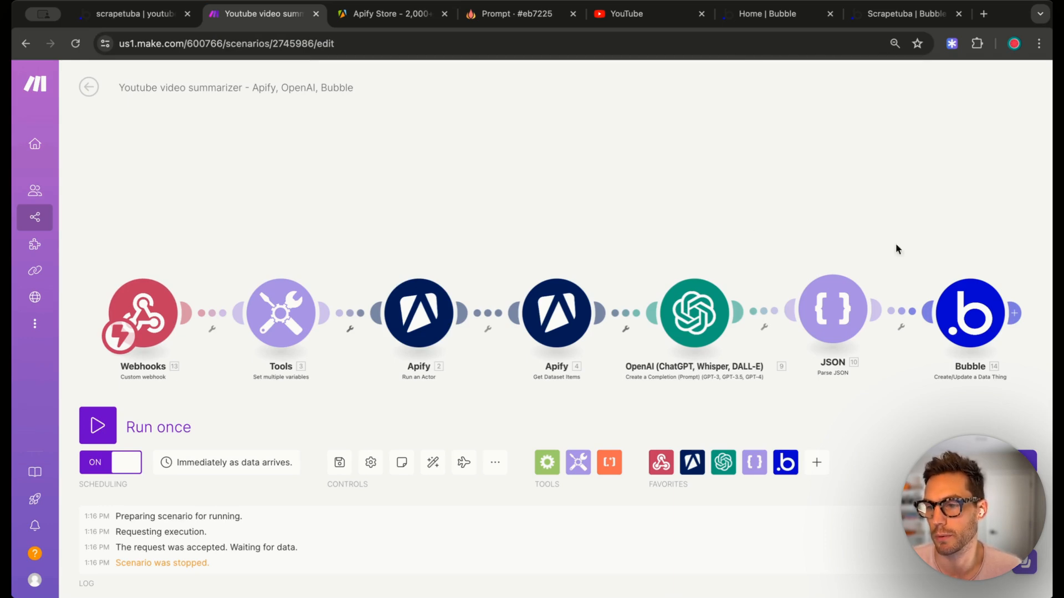
{"action": "left_click", "coordinate": [153, 20]}
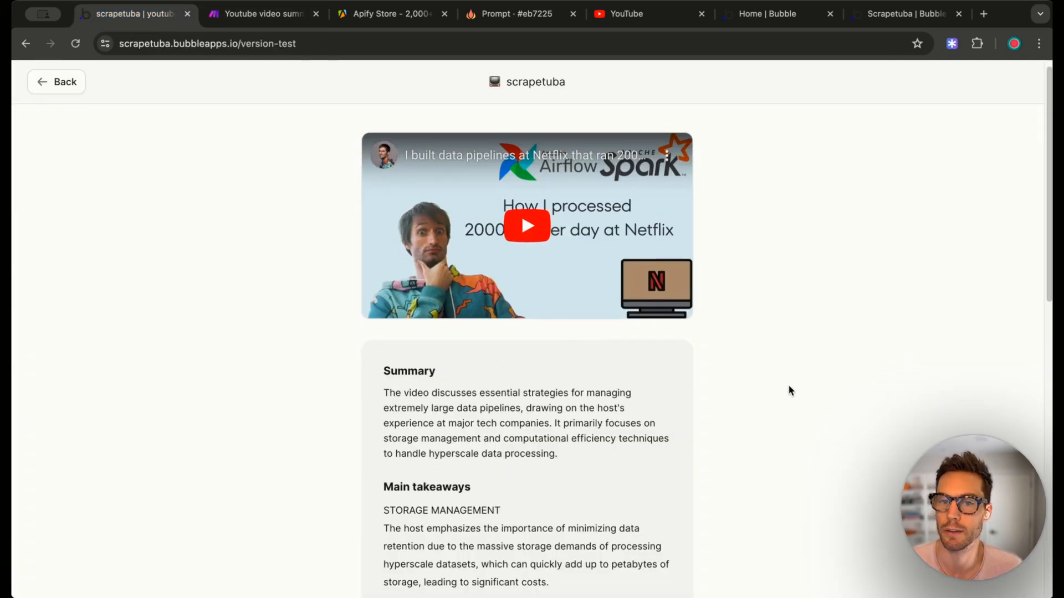
- Scroll through the video summary down to the Send summary via email box and back up
{"action": "scroll", "coordinate": [535, 387], "scroll_direction": "down", "scroll_amount": 2}
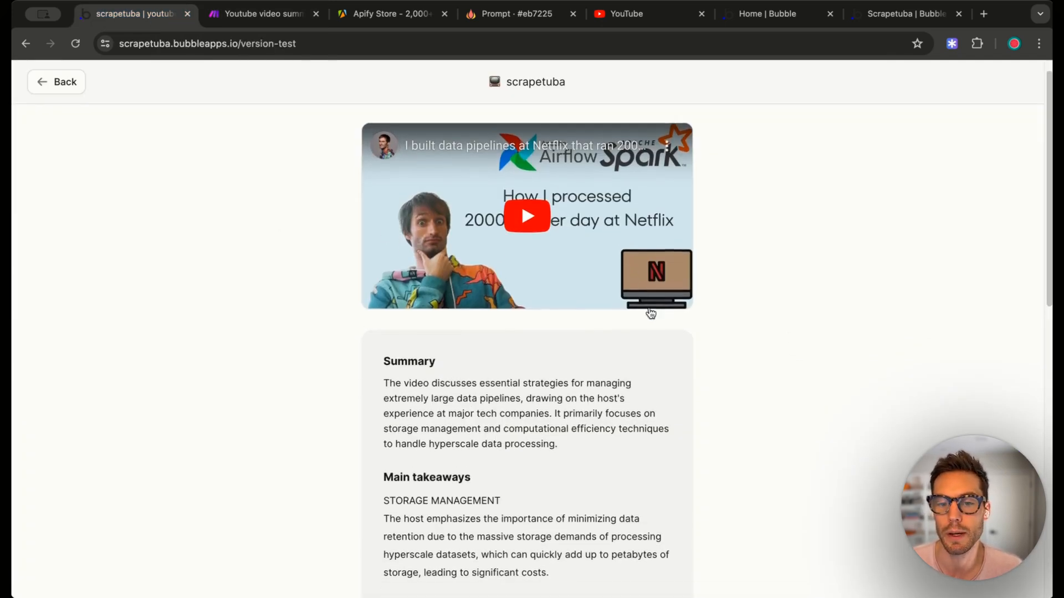
{"action": "scroll", "coordinate": [536, 388], "scroll_direction": "down", "scroll_amount": 10}
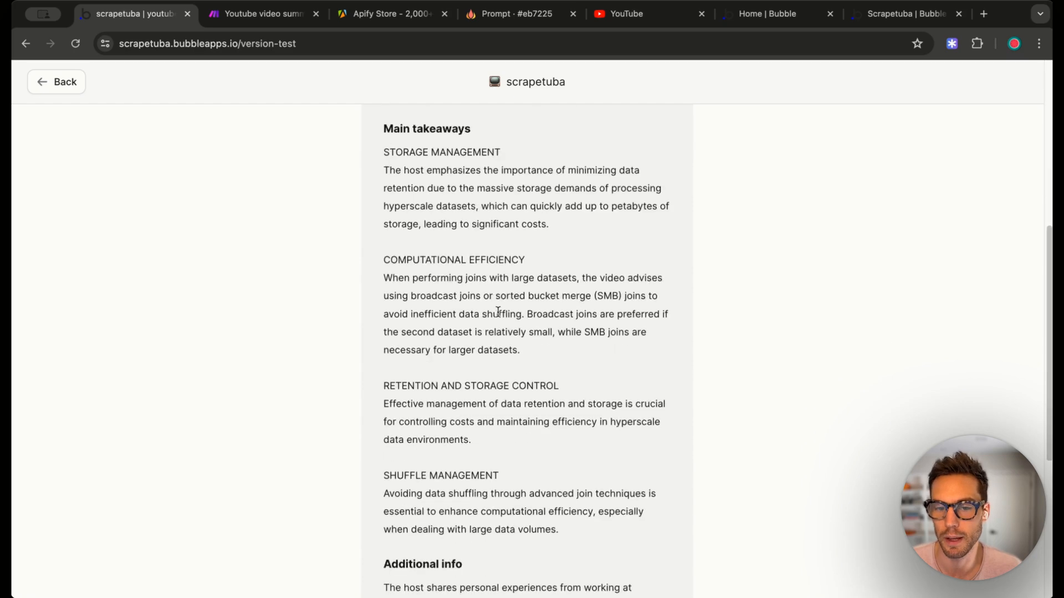
{"action": "scroll", "coordinate": [503, 318], "scroll_direction": "down", "scroll_amount": 3}
{"action": "scroll", "coordinate": [506, 351], "scroll_direction": "down", "scroll_amount": 2}
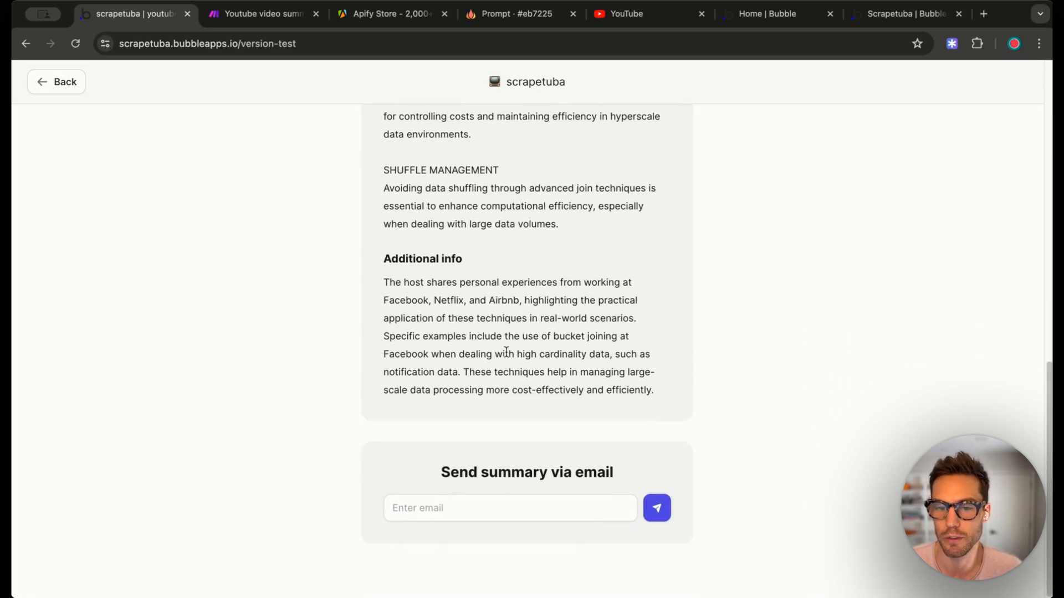
{"action": "scroll", "coordinate": [483, 417], "scroll_direction": "up", "scroll_amount": 15}
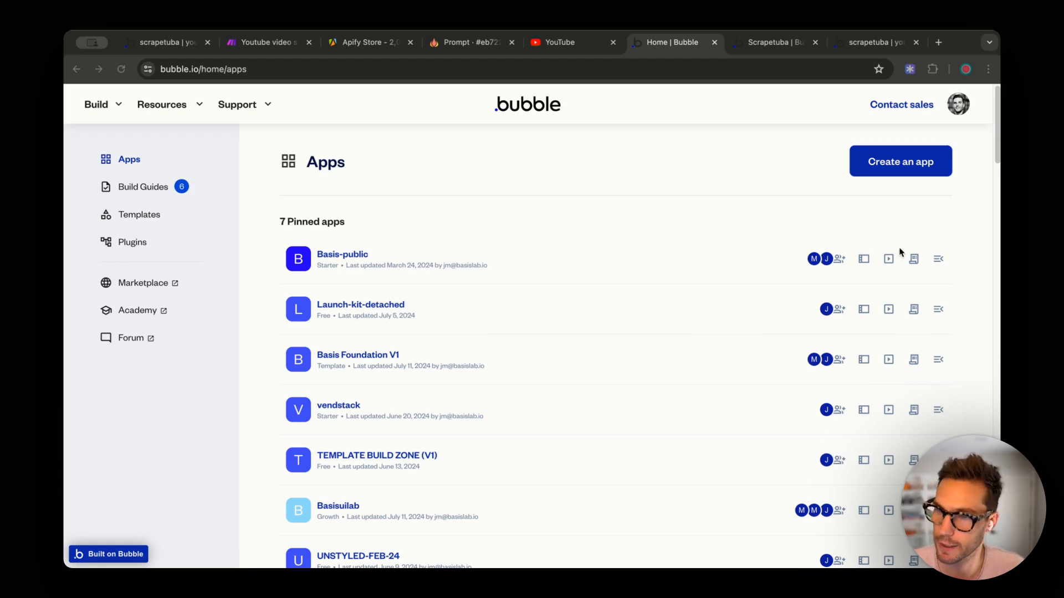
- Create a Bubble app named 'scrape-toooba' and choose Start with basic features
{"action": "left_click", "coordinate": [892, 174]}
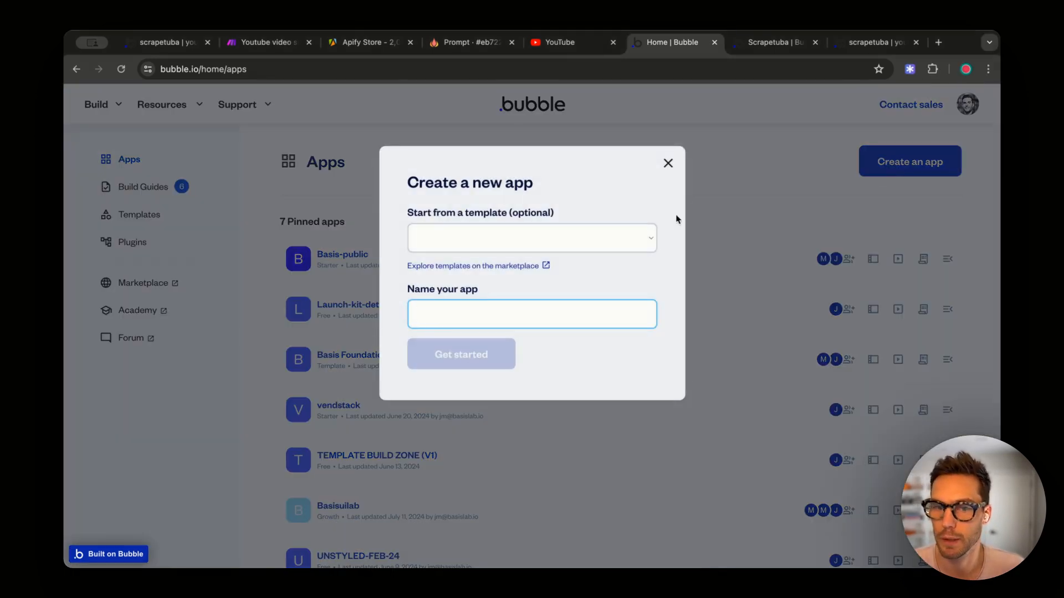
{"action": "type", "text": "scrape-"}
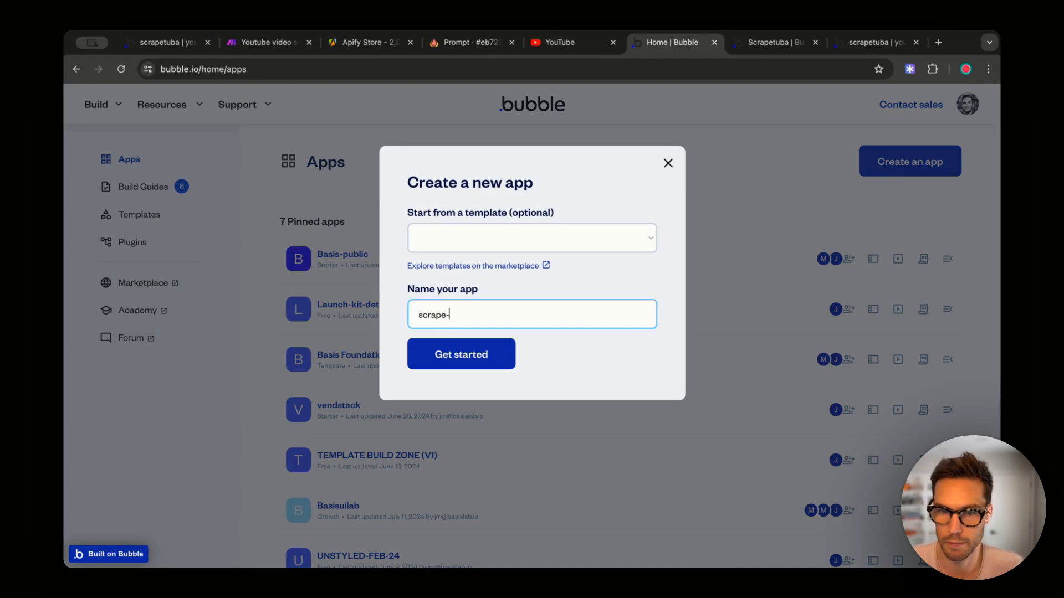
{"action": "type", "text": "toooba"}
{"action": "key", "text": "Return"}
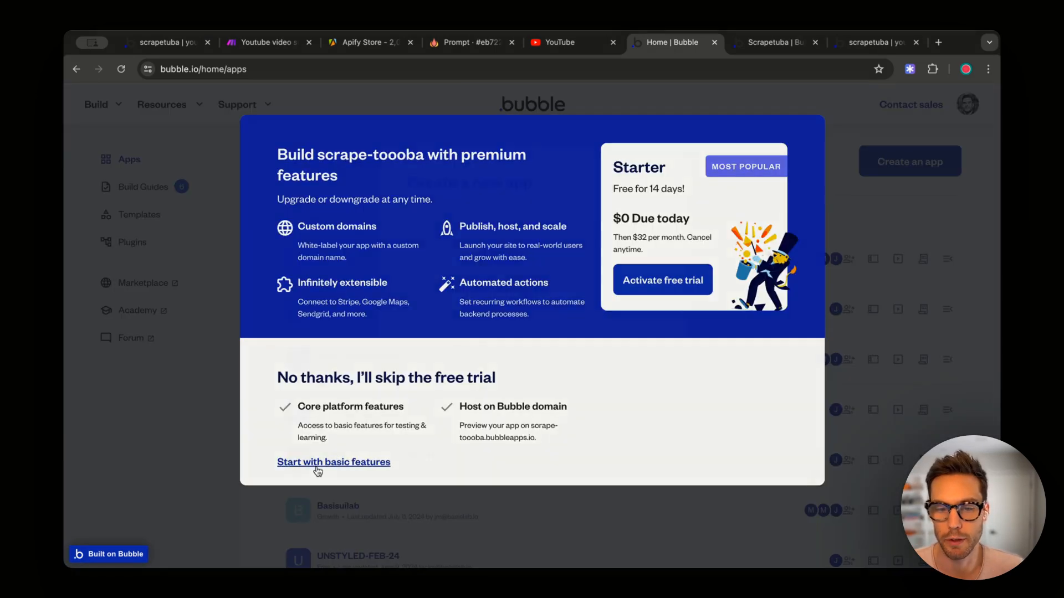
{"action": "left_click", "coordinate": [324, 464]}
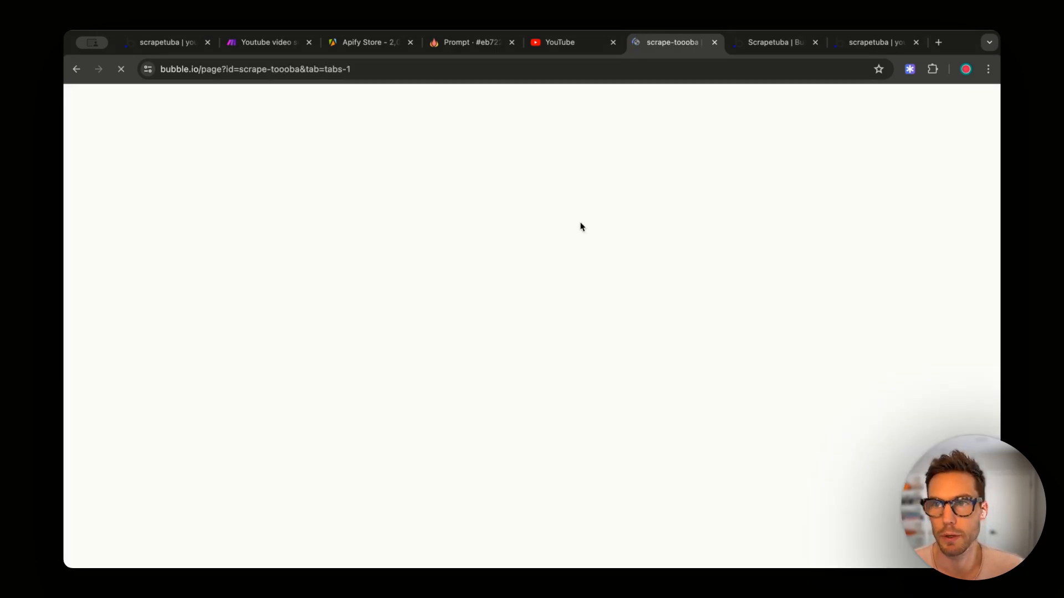
- Scroll through the finished scrapetuba summary, then go back to the scrape-toooba editor
{"action": "left_click", "coordinate": [854, 44]}
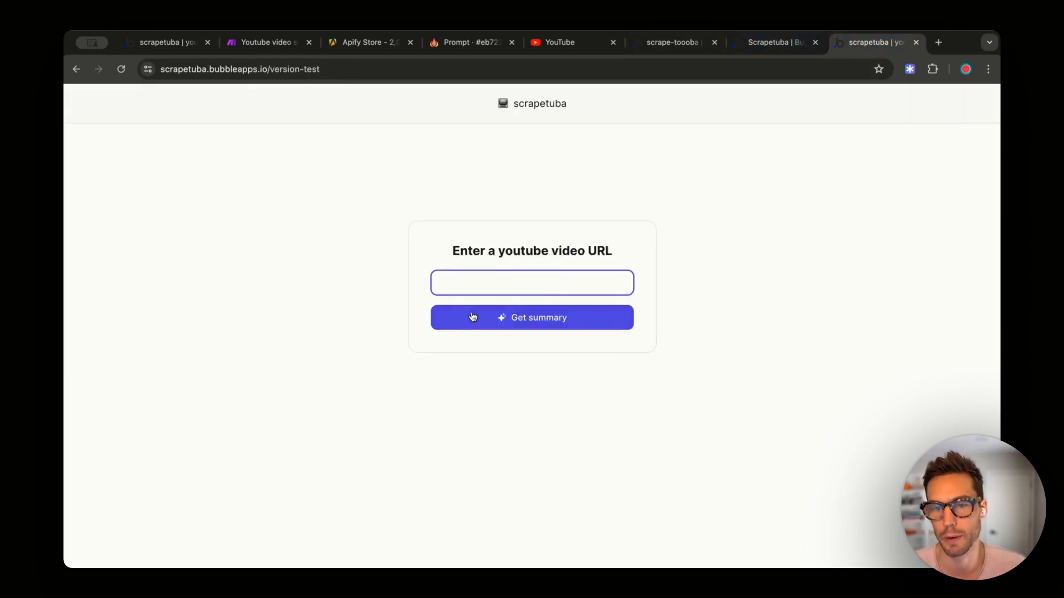
{"action": "left_click", "coordinate": [158, 44]}
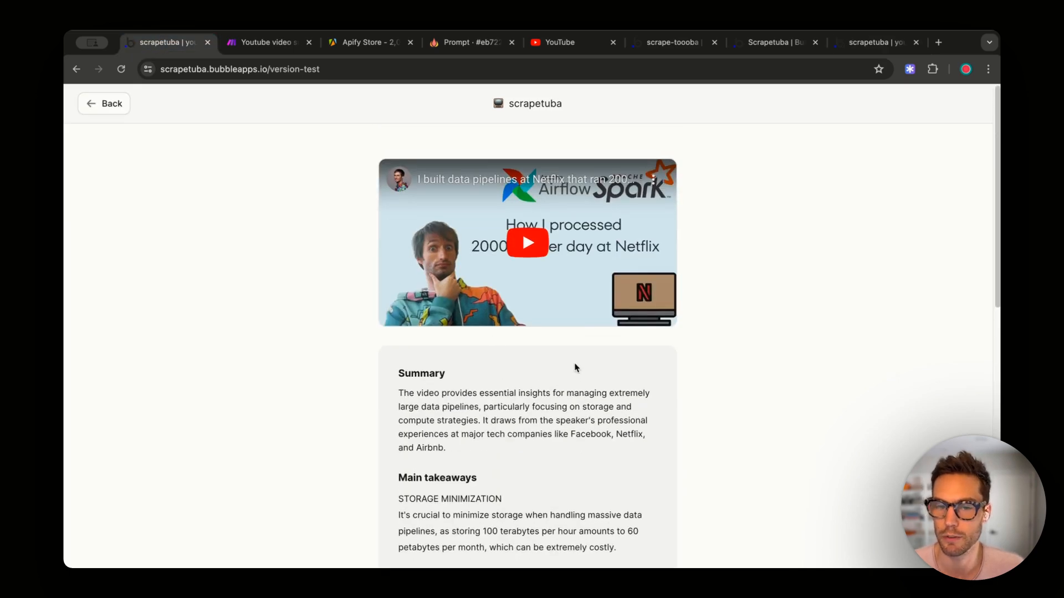
{"action": "scroll", "coordinate": [616, 374], "scroll_direction": "down", "scroll_amount": 5}
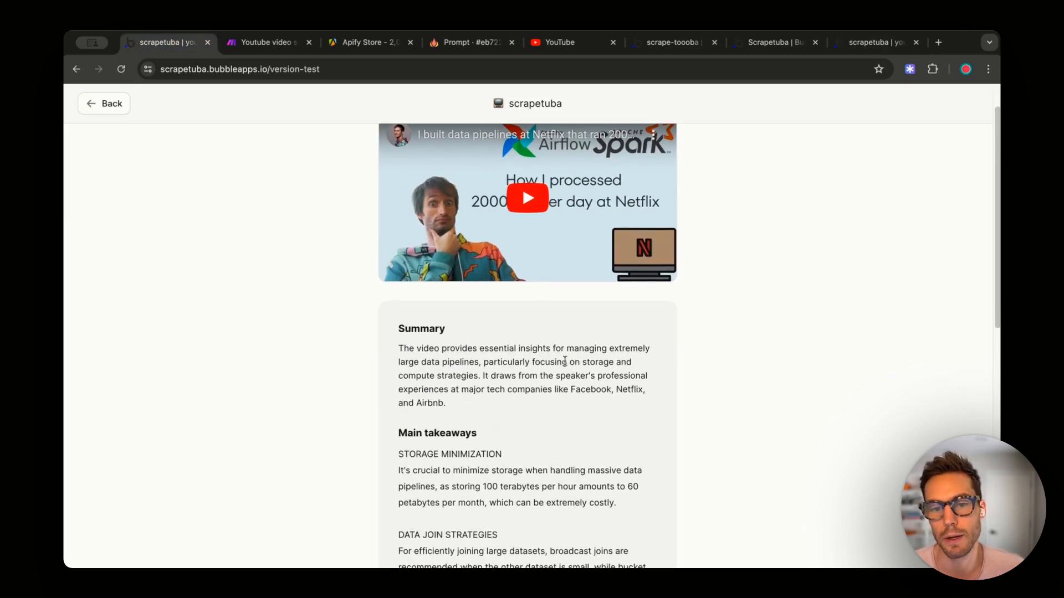
{"action": "scroll", "coordinate": [480, 350], "scroll_direction": "down", "scroll_amount": 3}
{"action": "scroll", "coordinate": [473, 453], "scroll_direction": "down", "scroll_amount": 3}
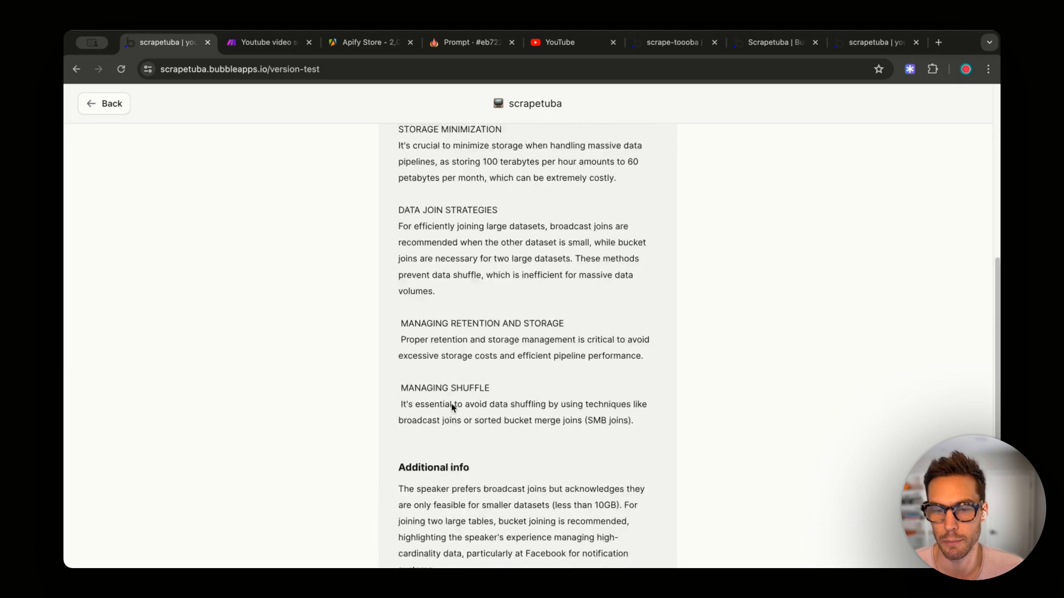
{"action": "scroll", "coordinate": [451, 406], "scroll_direction": "up", "scroll_amount": 10}
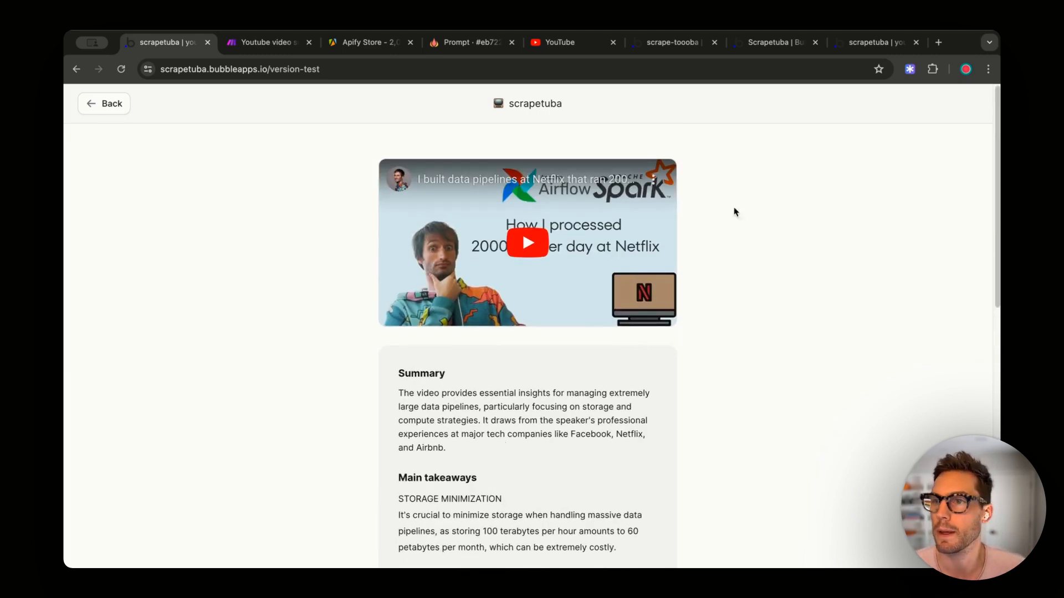
{"action": "left_click", "coordinate": [671, 44]}
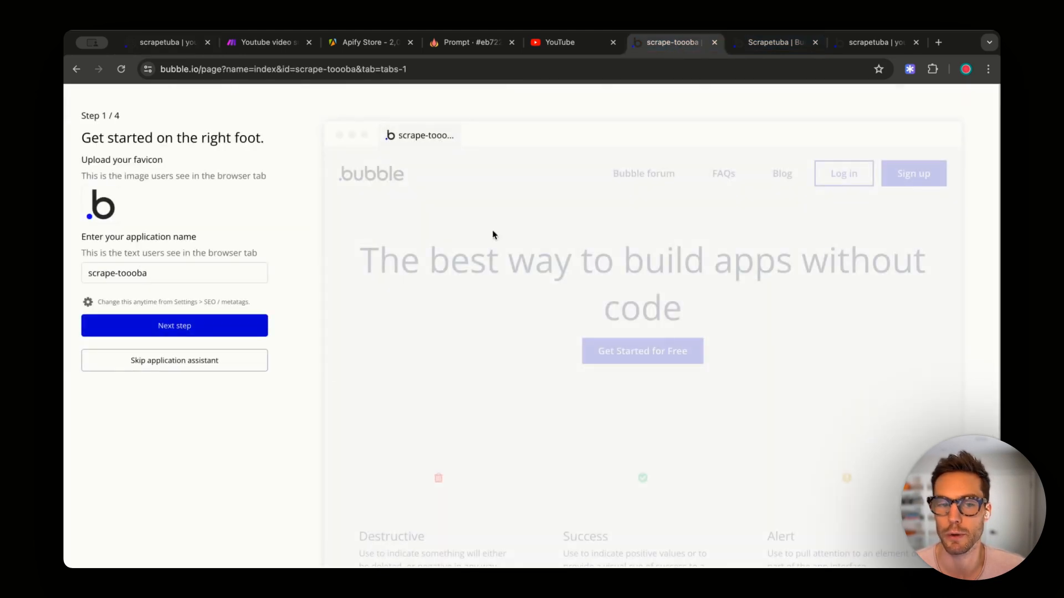
- Skip the application assistant and set the index page's container layout to Column
{"action": "left_click", "coordinate": [202, 364]}
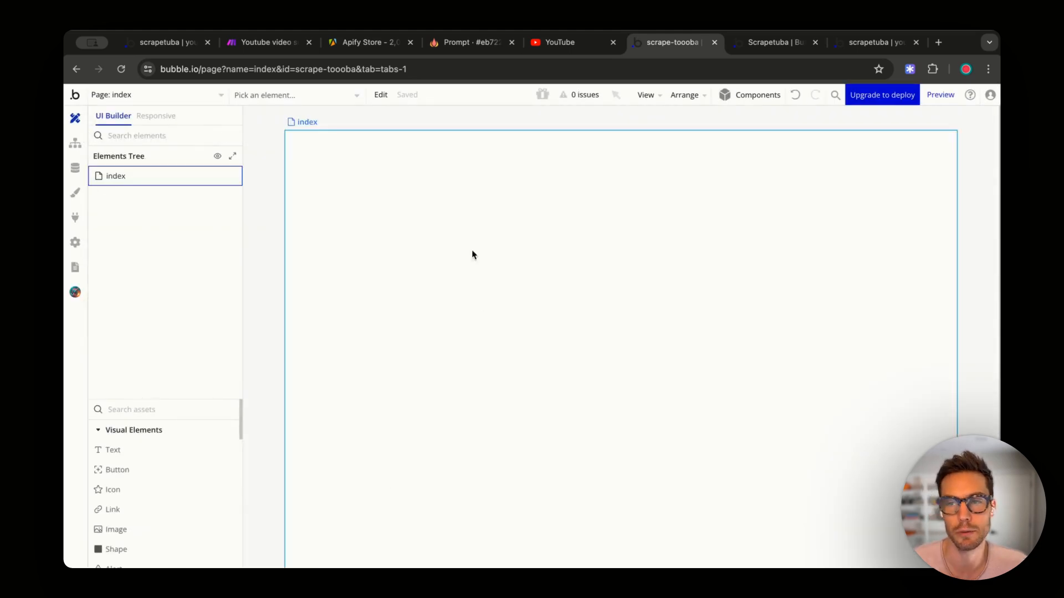
{"action": "double_click", "coordinate": [491, 314]}
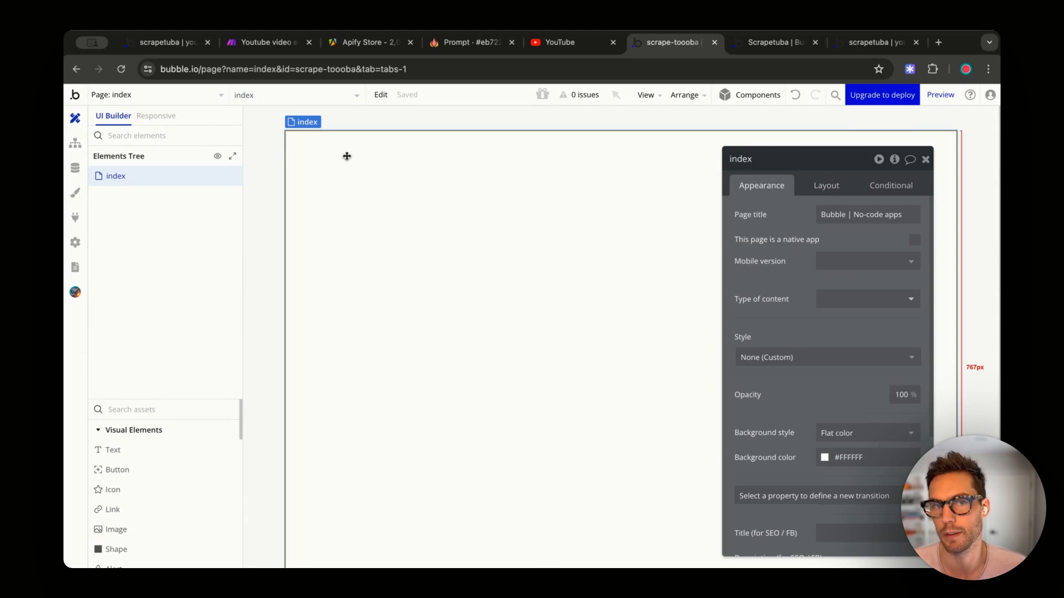
{"action": "left_click", "coordinate": [824, 189]}
{"action": "left_click", "coordinate": [836, 221]}
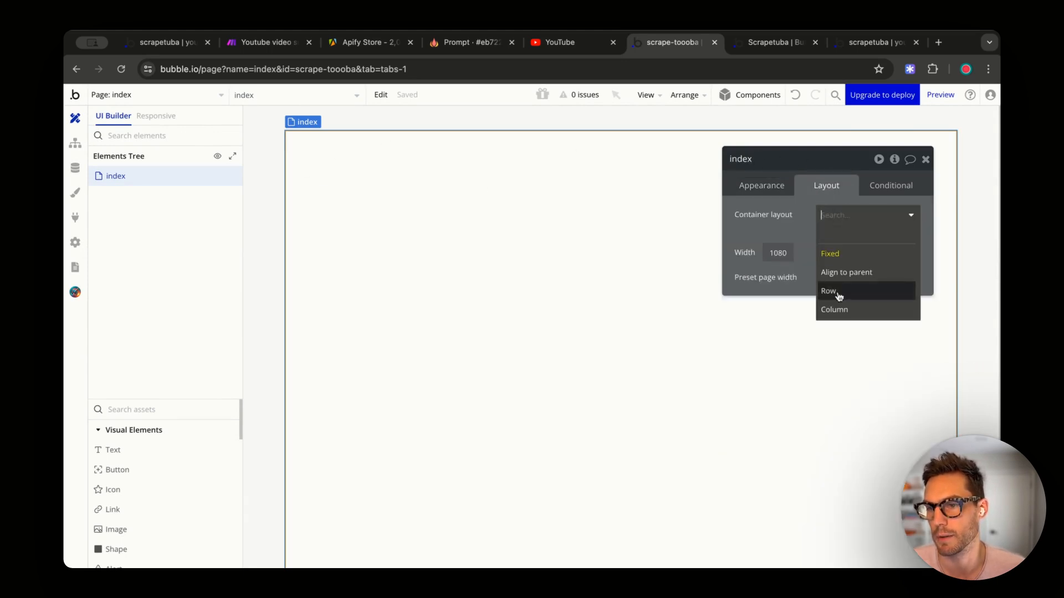
{"action": "left_click", "coordinate": [830, 311]}
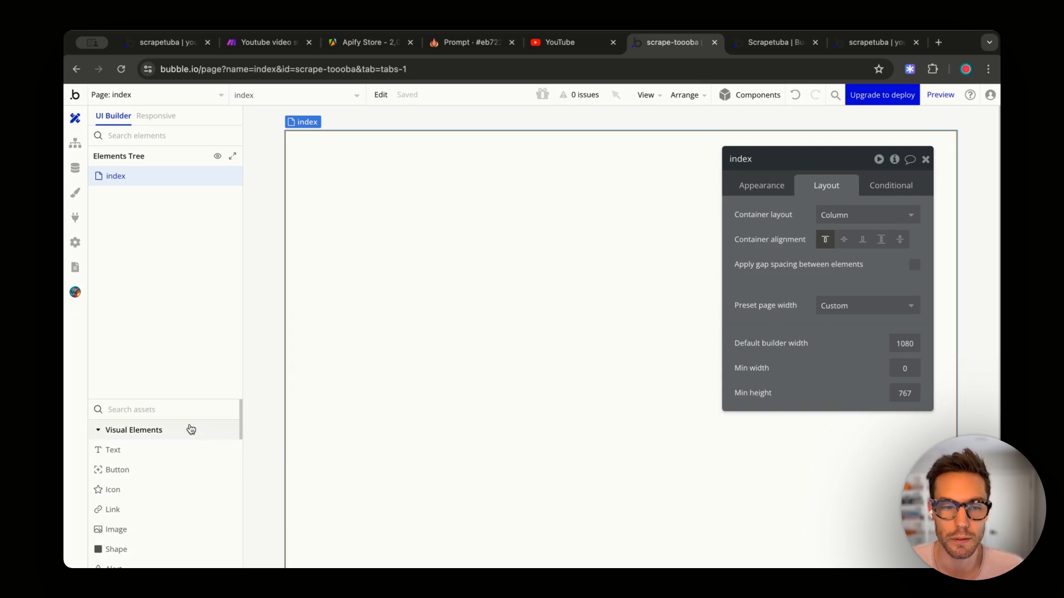
{"action": "left_click", "coordinate": [175, 410]}
- Add an Input, a Button and a Text element to the index page
{"action": "type", "text": "input"}
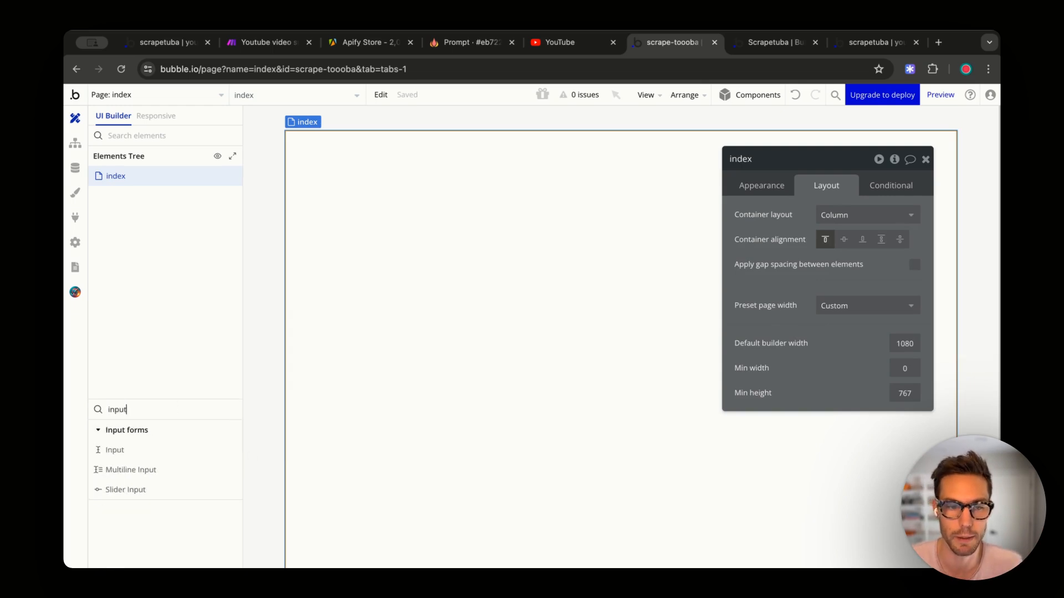
{"action": "left_click", "coordinate": [133, 452]}
{"action": "left_click", "coordinate": [424, 255]}
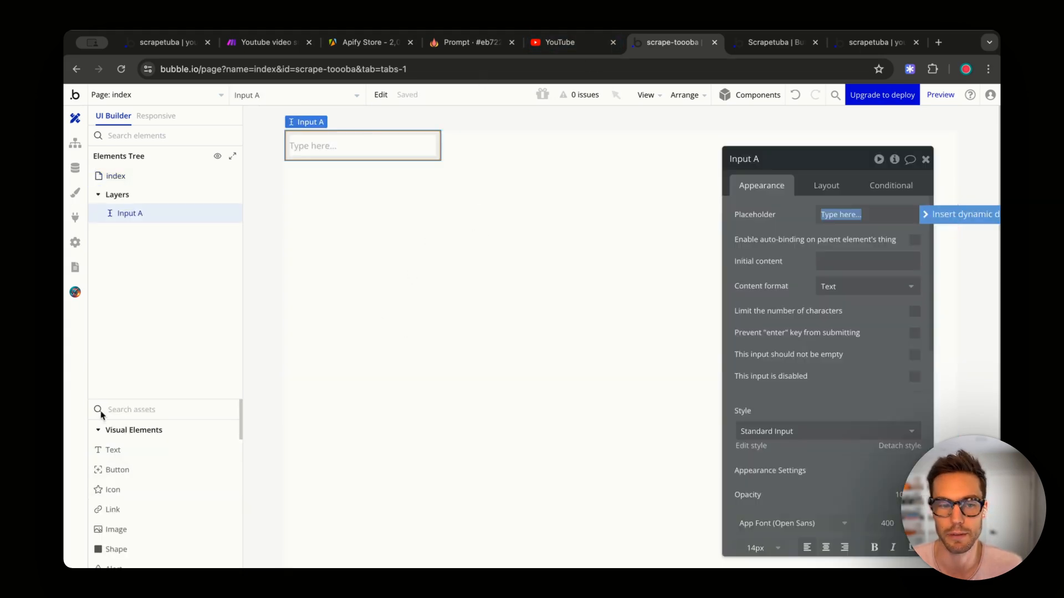
{"action": "left_click", "coordinate": [154, 402]}
{"action": "type", "text": "but"}
{"action": "left_click", "coordinate": [133, 451]}
{"action": "left_click", "coordinate": [351, 255]}
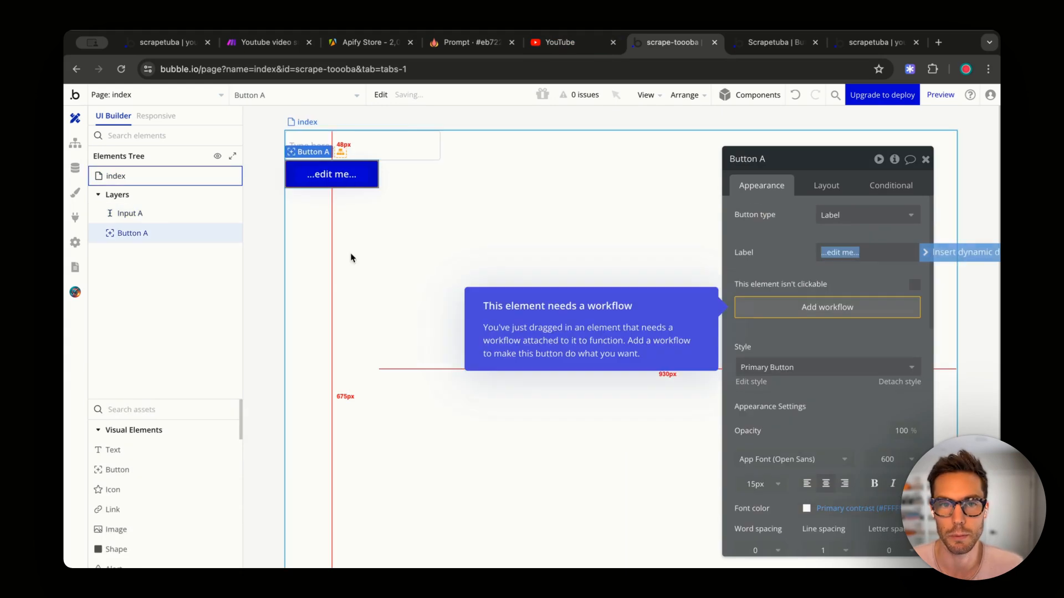
{"action": "left_click", "coordinate": [146, 410]}
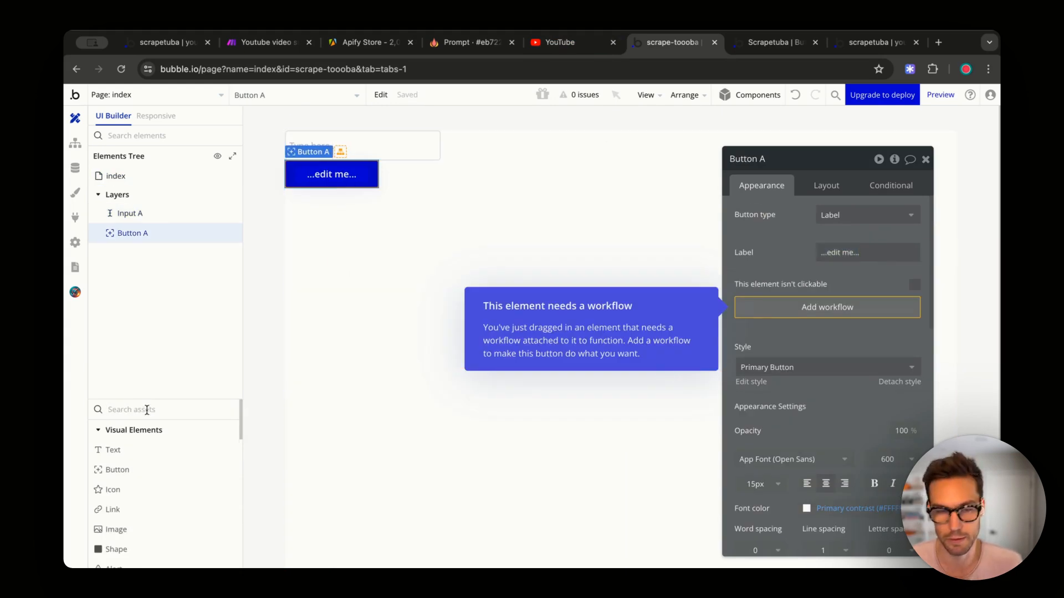
{"action": "type", "text": "tex"}
{"action": "left_click", "coordinate": [140, 451]}
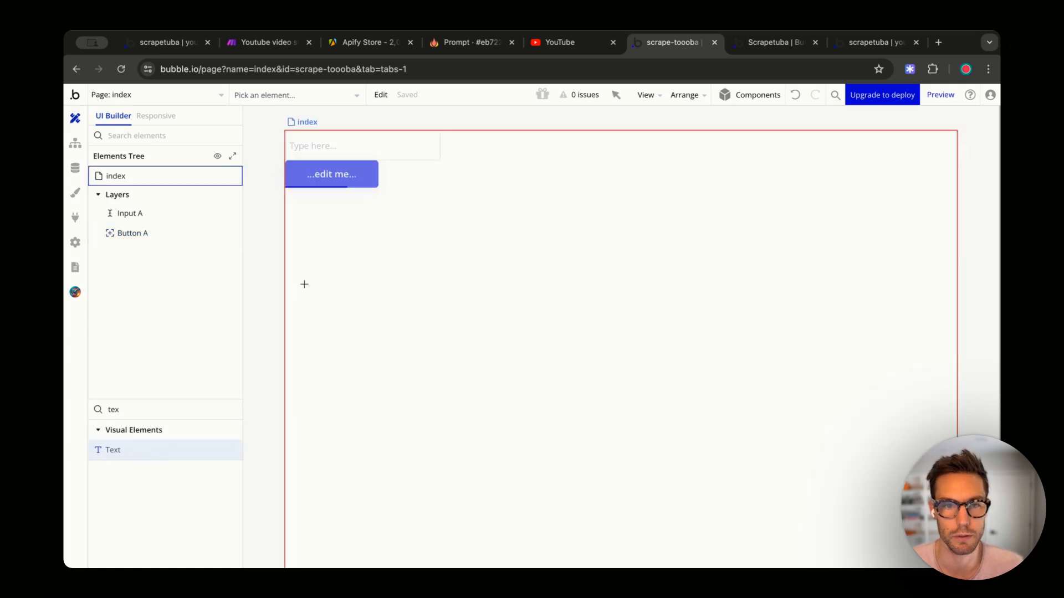
{"action": "left_click", "coordinate": [304, 284]}
- Move the text element to the top and set its content to 'Enter youtube URL'
{"action": "left_click", "coordinate": [826, 185]}
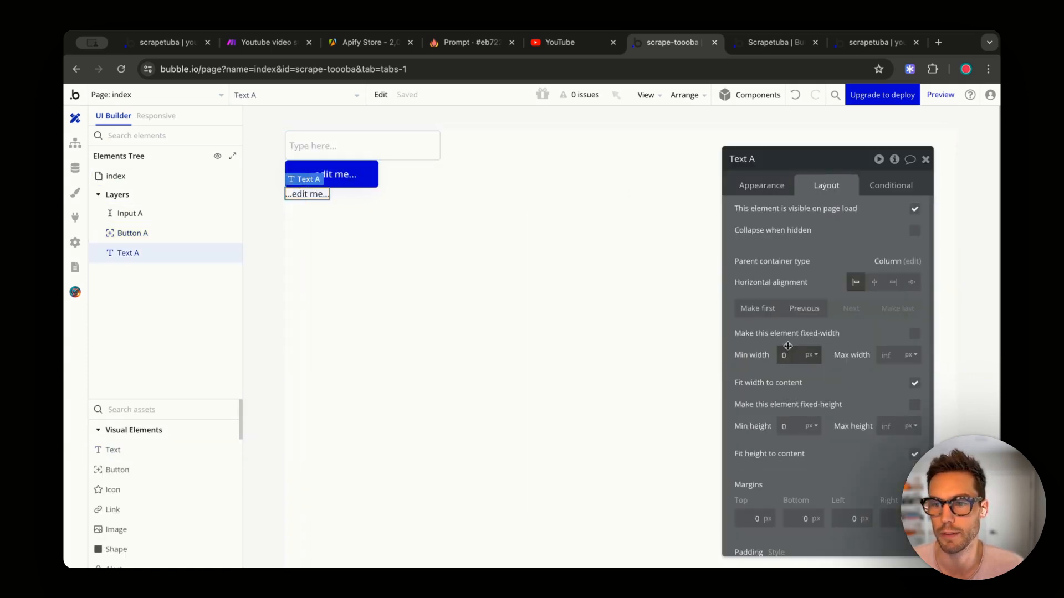
{"action": "left_click", "coordinate": [757, 308]}
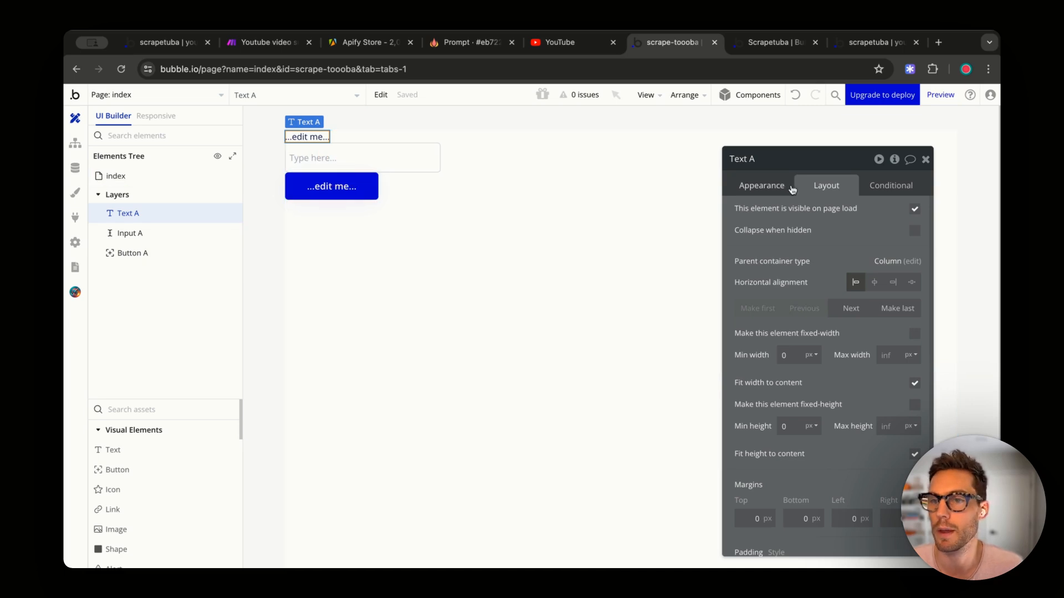
{"action": "left_click", "coordinate": [761, 185]}
{"action": "triple_click", "coordinate": [765, 215]}
{"action": "type", "text": "Enter youtube URL"}
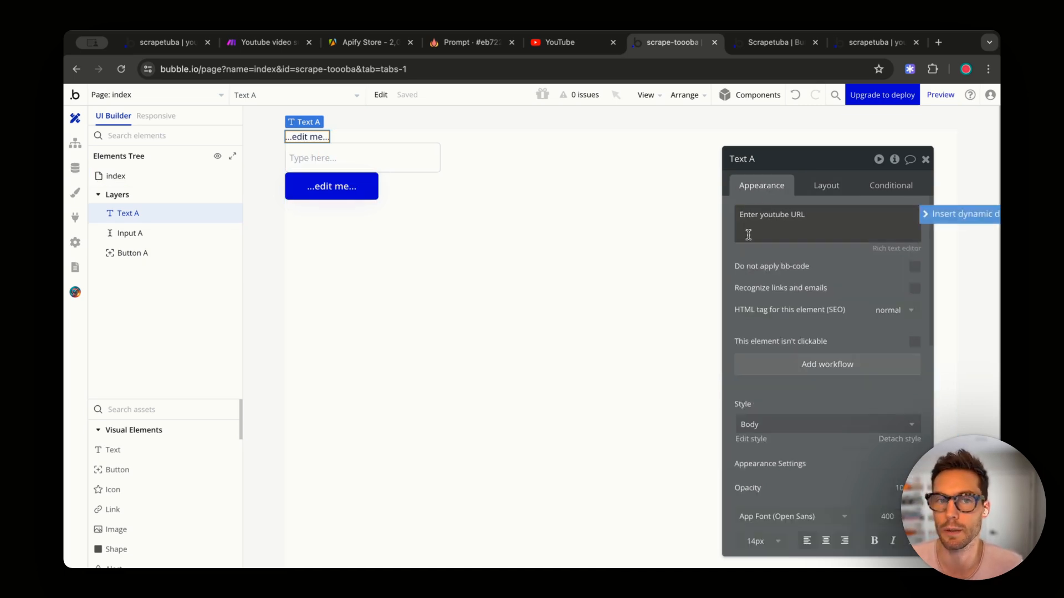
{"action": "left_click", "coordinate": [371, 160]}
{"action": "triple_click", "coordinate": [827, 216]}
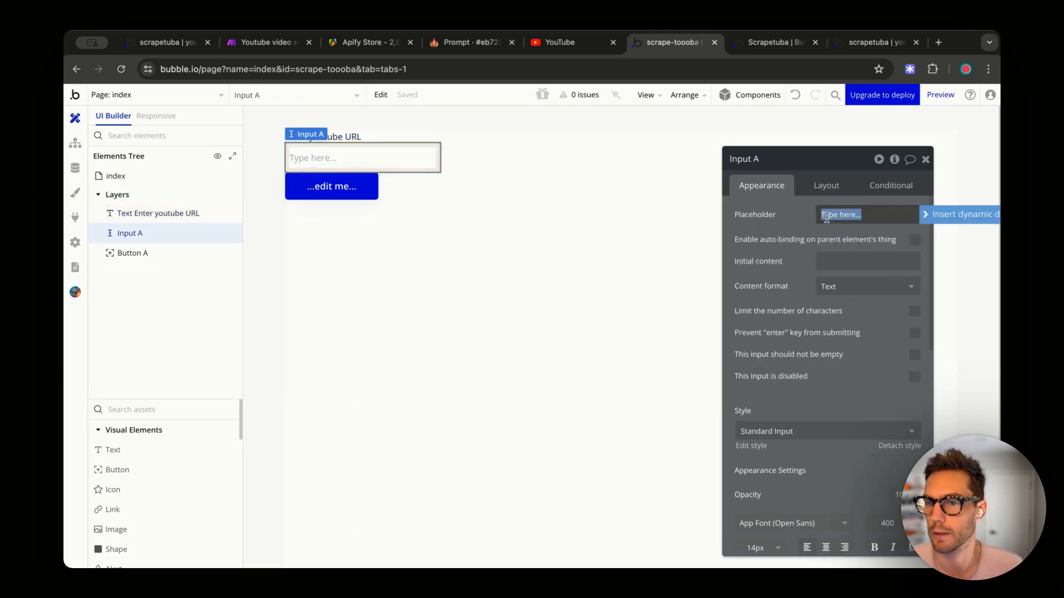
- Change the button's label to 'Get summary'
{"action": "left_click", "coordinate": [355, 184]}
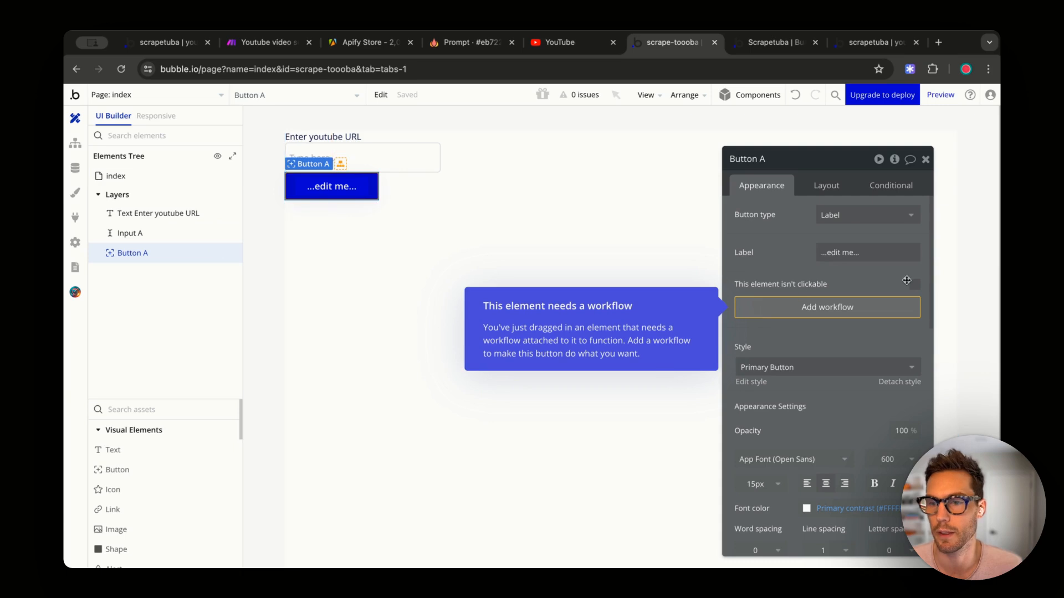
{"action": "triple_click", "coordinate": [858, 248]}
{"action": "type", "text": "Get summary"}
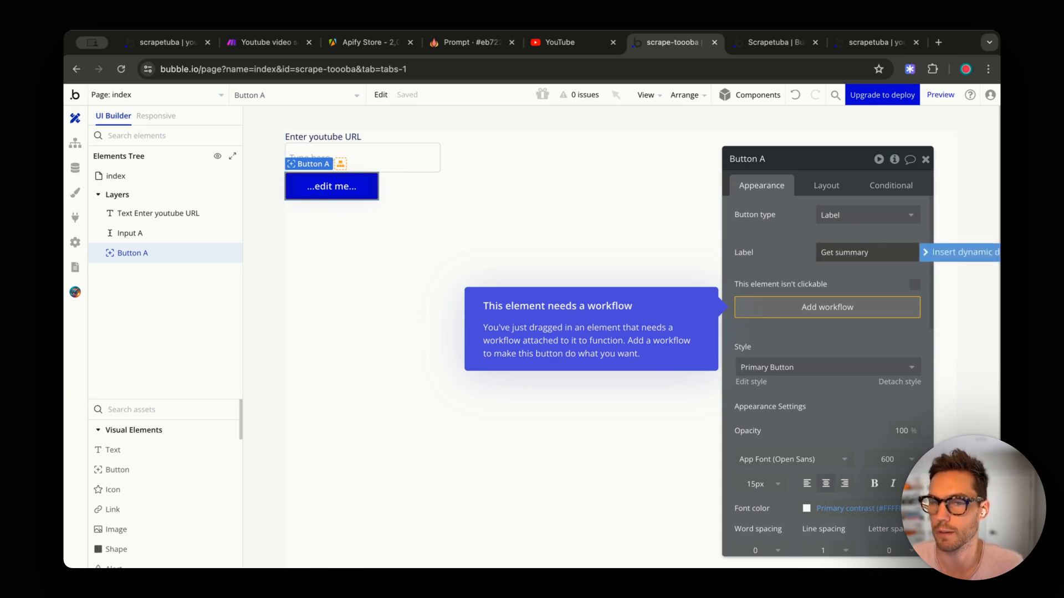
{"action": "left_click", "coordinate": [531, 176]}
{"action": "left_click", "coordinate": [361, 189]}
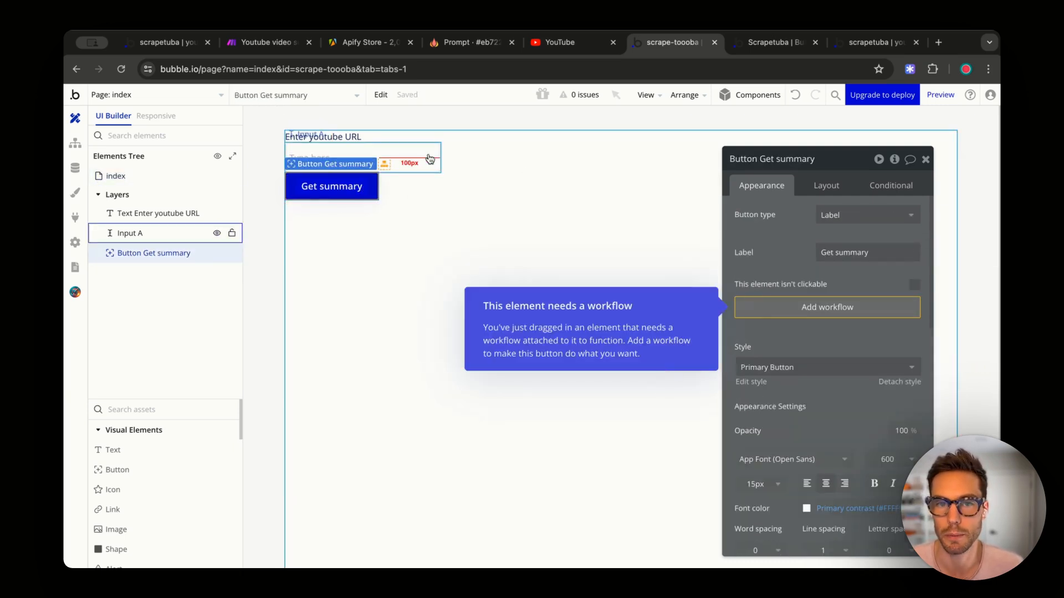
{"action": "left_click", "coordinate": [429, 159], "text": "shift"}
- Group the text, input and button in a column container with Column layout
{"action": "left_click", "coordinate": [345, 138], "text": "shift"}
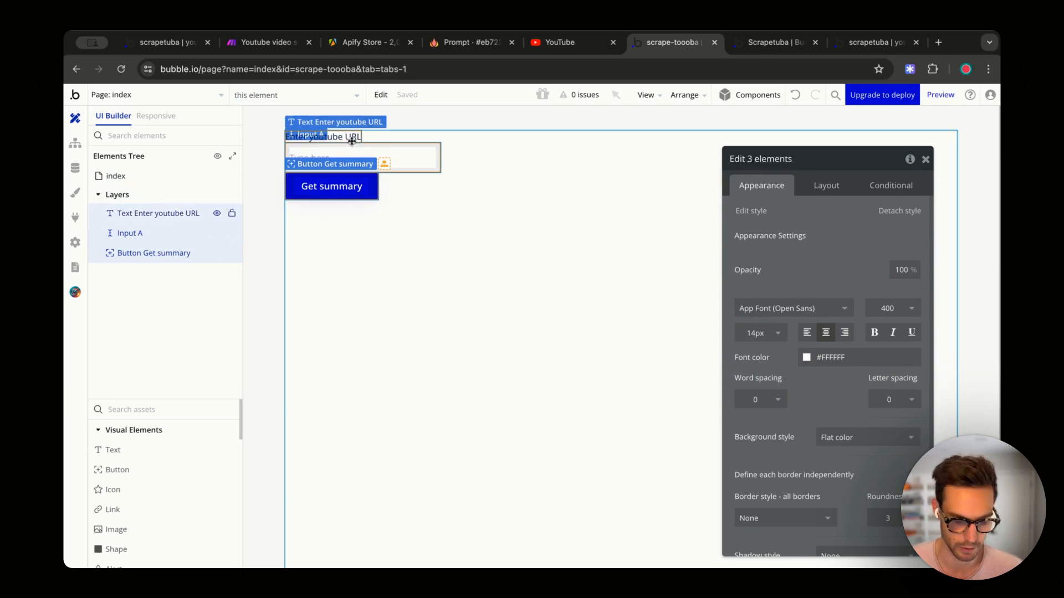
{"action": "right_click", "coordinate": [357, 159]}
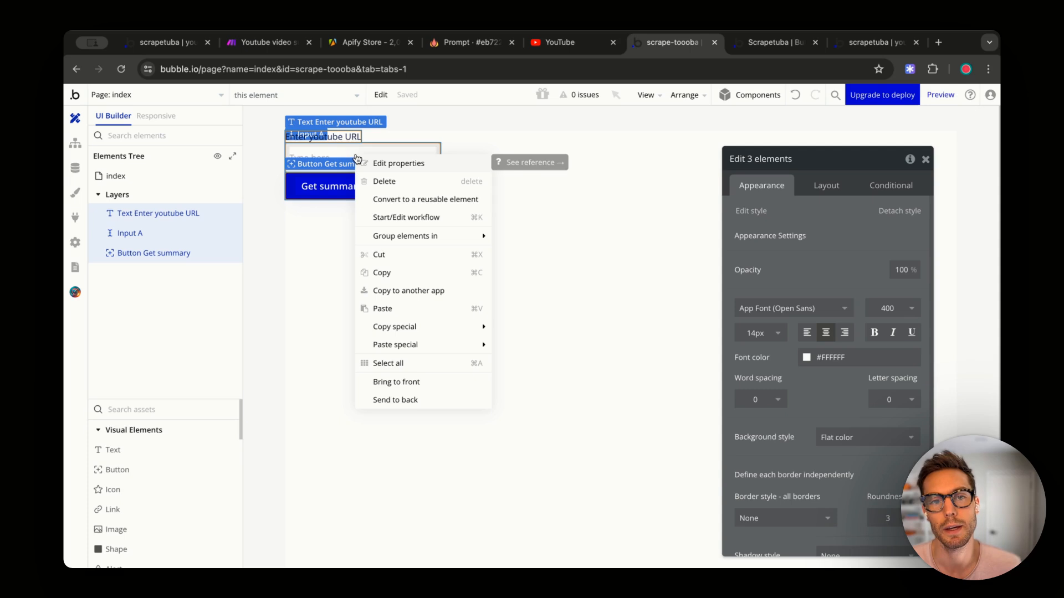
{"action": "mouse_move", "coordinate": [406, 235]}
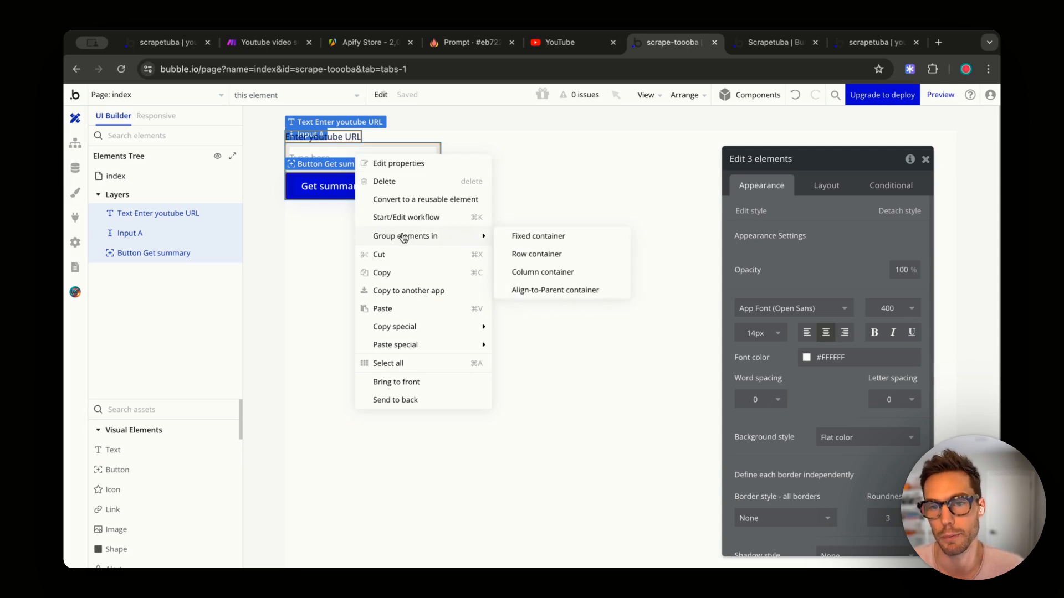
{"action": "left_click", "coordinate": [521, 272]}
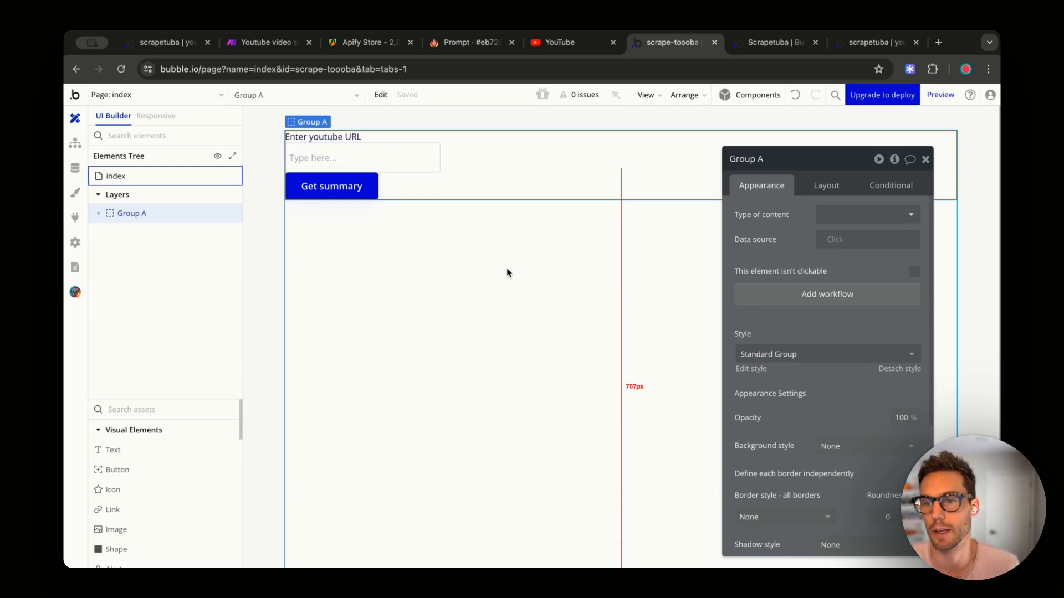
{"action": "left_click", "coordinate": [826, 185]}
{"action": "left_click", "coordinate": [835, 211]}
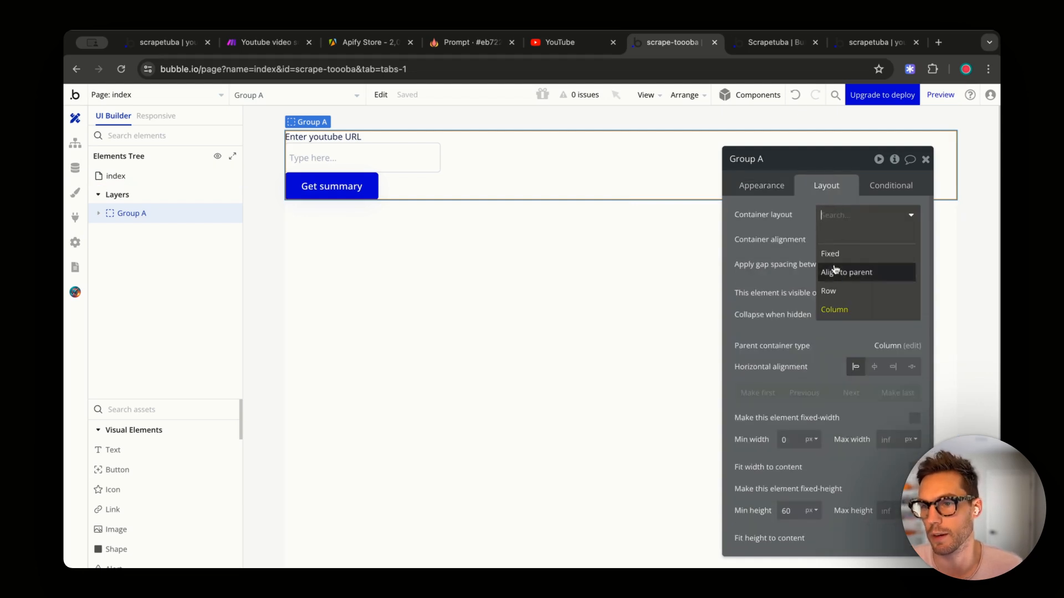
{"action": "left_click", "coordinate": [828, 291]}
{"action": "left_click", "coordinate": [835, 217]}
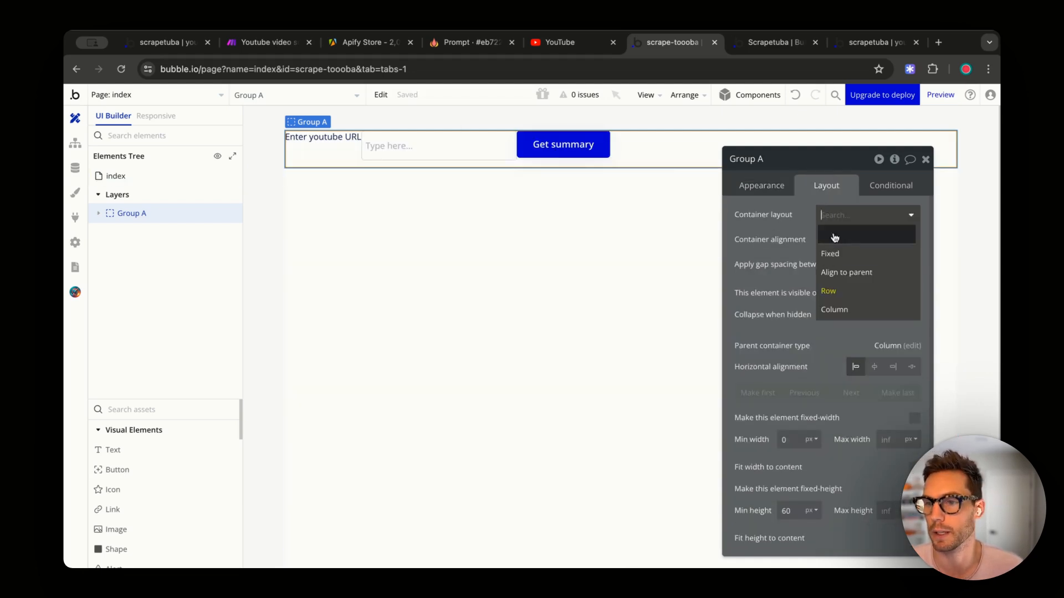
{"action": "left_click", "coordinate": [834, 309]}
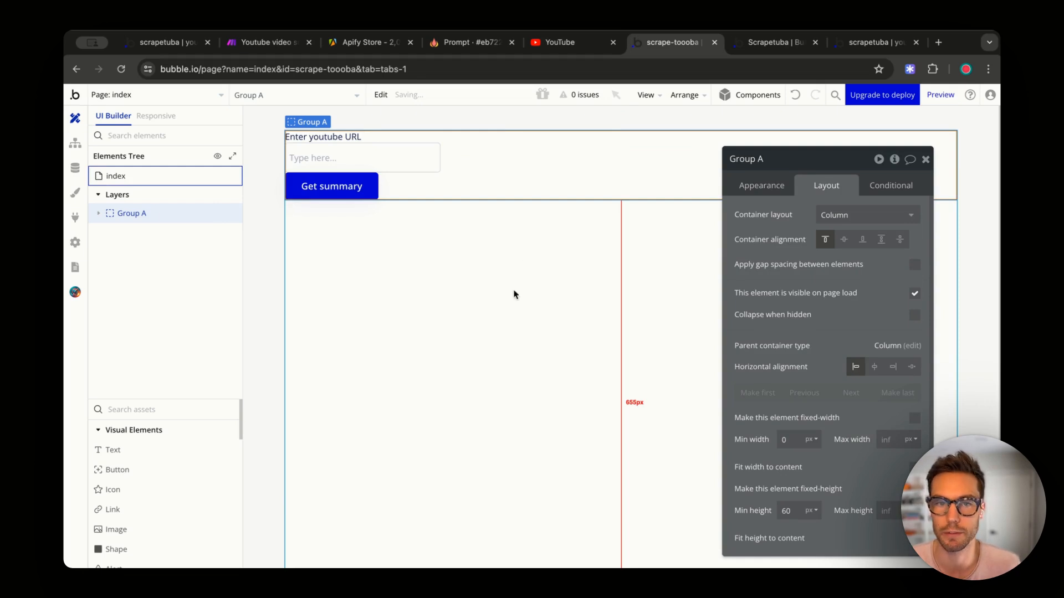
- Rename the group to 'Group URL Form' and duplicate it
{"action": "left_click", "coordinate": [527, 275]}
{"action": "left_click", "coordinate": [582, 191]}
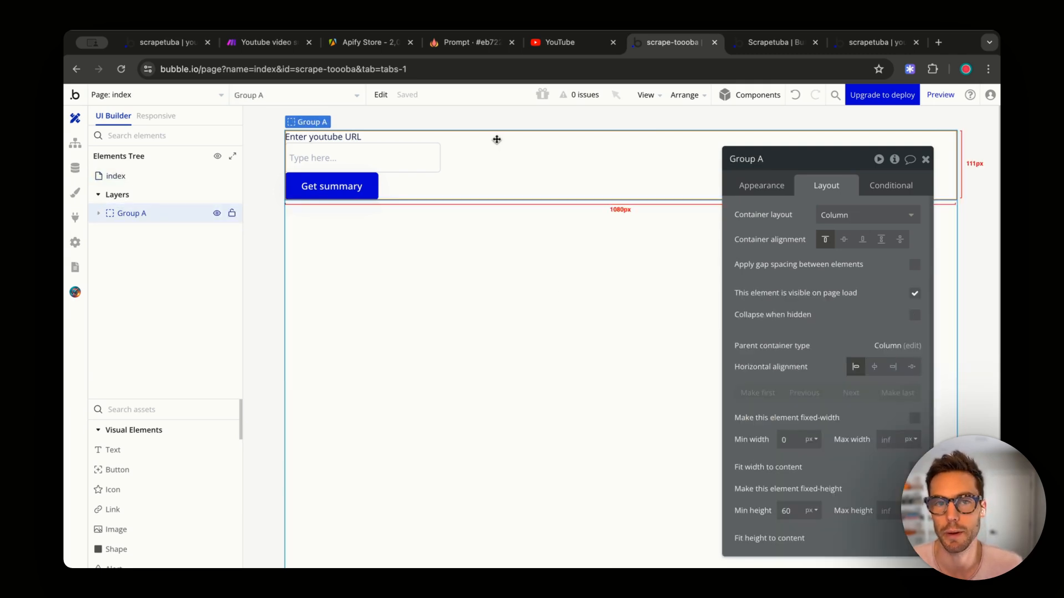
{"action": "double_click", "coordinate": [747, 160]}
{"action": "left_click", "coordinate": [817, 163]}
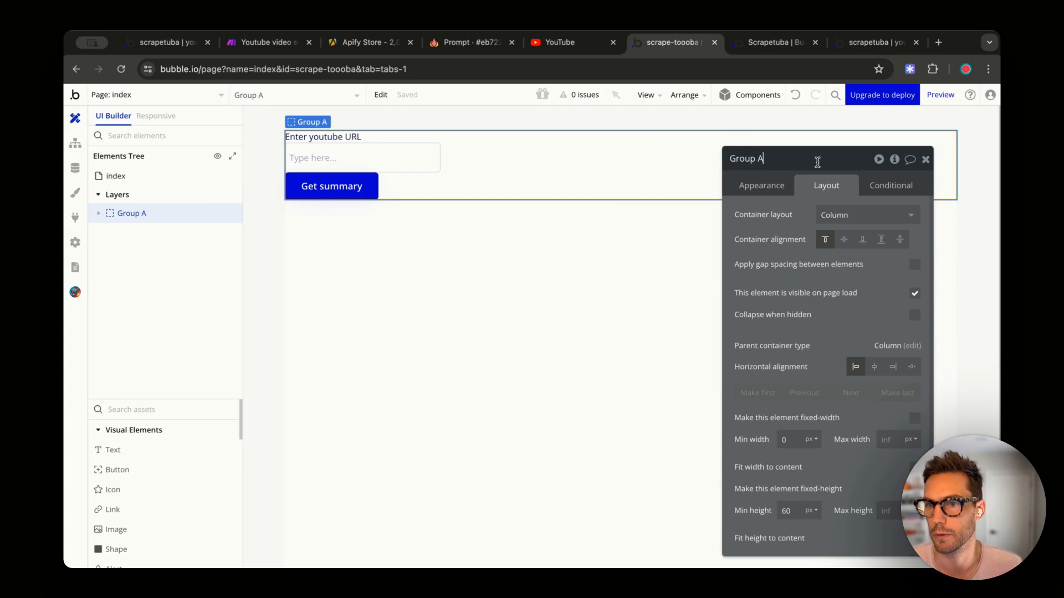
{"action": "key", "text": "BackSpace"}
{"action": "type", "text": "URL Form"}
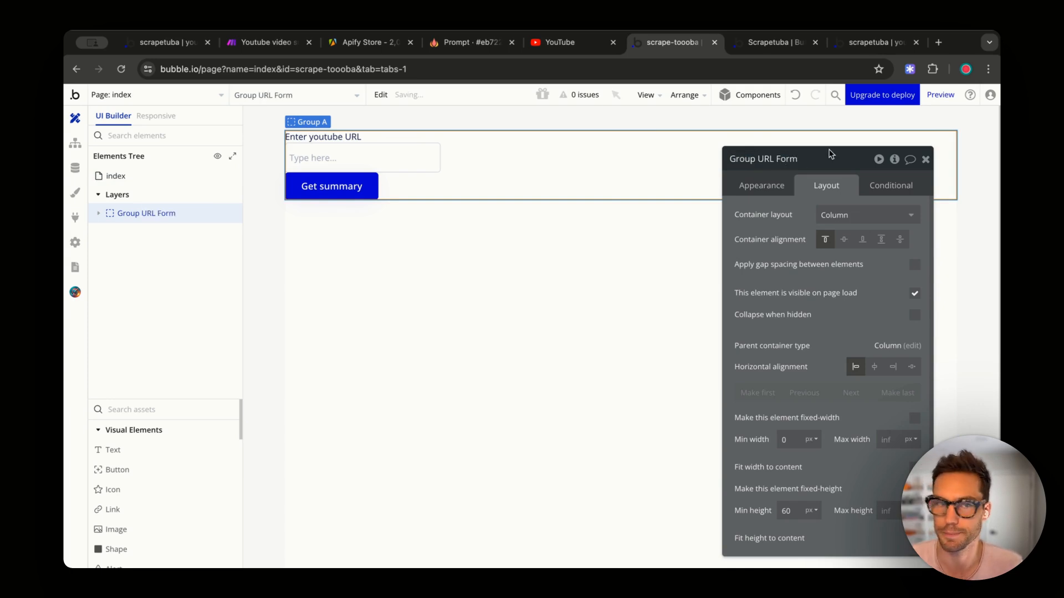
{"action": "left_click", "coordinate": [582, 296]}
{"action": "key", "text": "ctrl+v"}
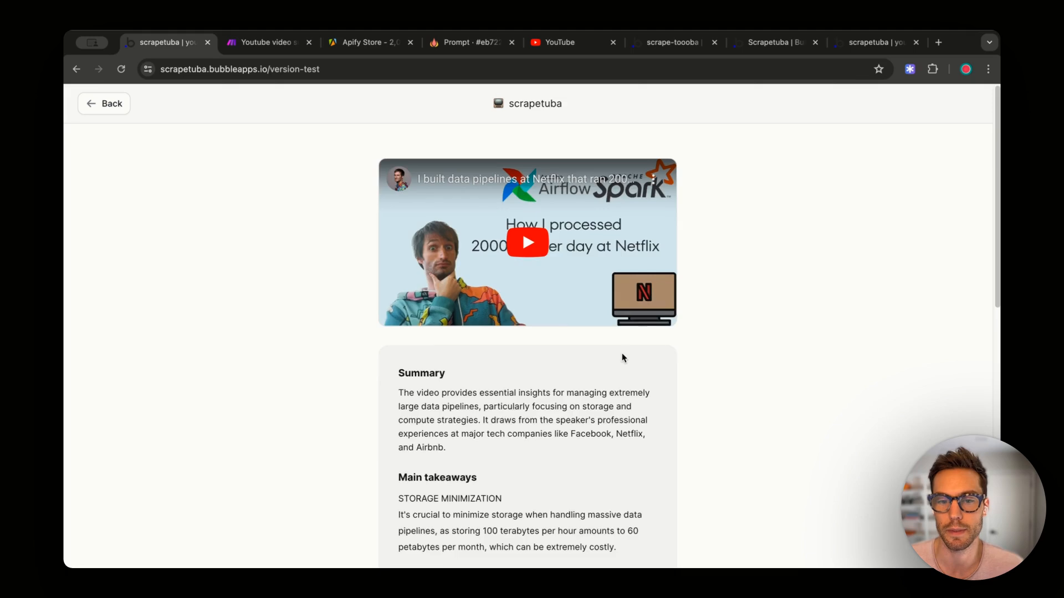
{"action": "scroll", "coordinate": [406, 321], "scroll_direction": "down", "scroll_amount": 8}
{"action": "scroll", "coordinate": [497, 339], "scroll_direction": "up", "scroll_amount": 8}
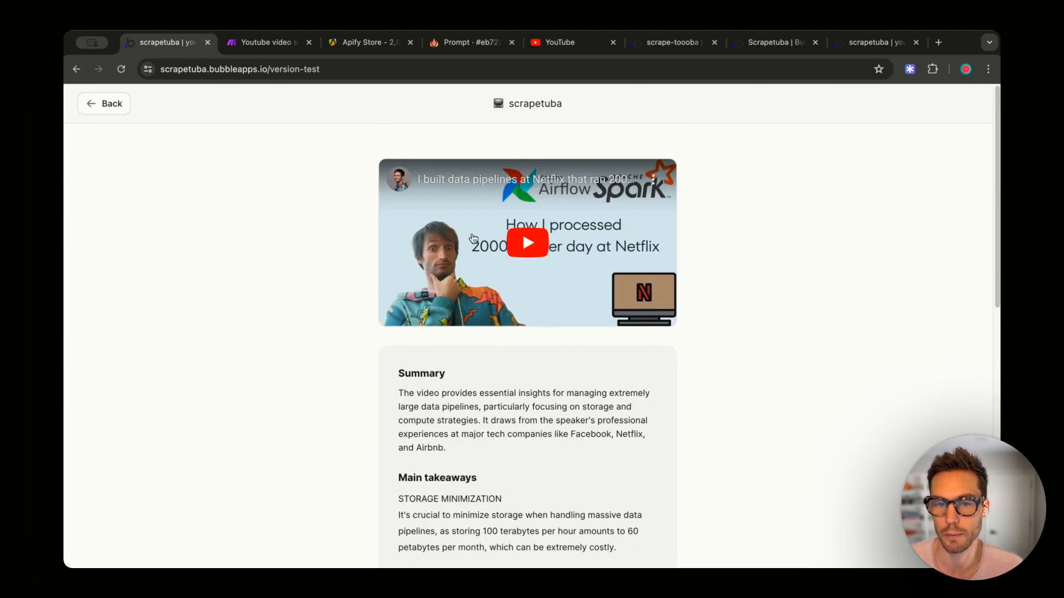
{"action": "scroll", "coordinate": [473, 238], "scroll_direction": "down", "scroll_amount": 4}
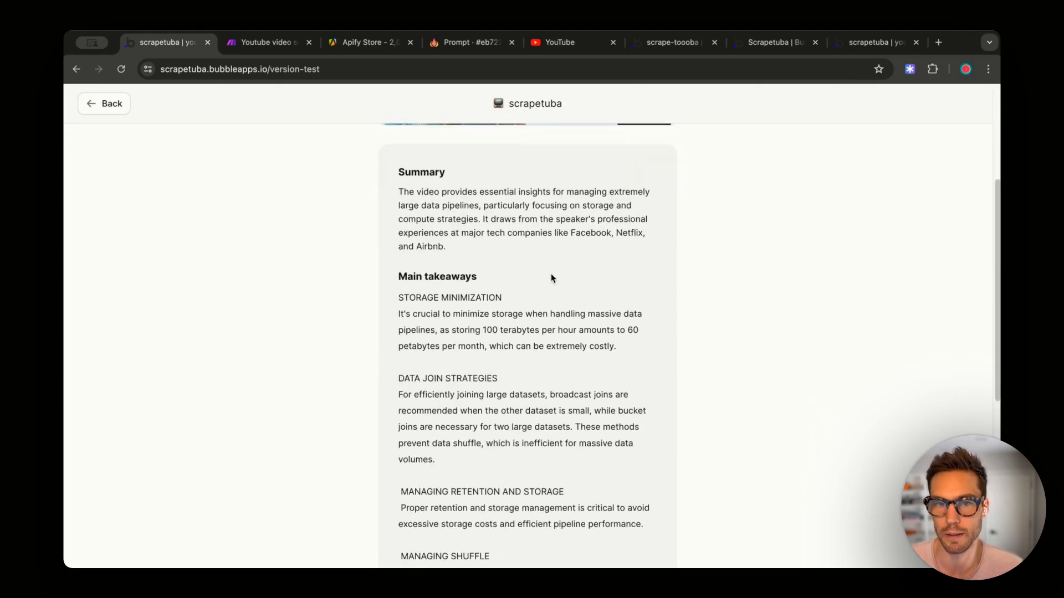
{"action": "left_click_drag", "start_coordinate": [551, 278], "coordinate": [390, 171]}
{"action": "left_click", "coordinate": [600, 245]}
{"action": "left_click", "coordinate": [869, 44]}
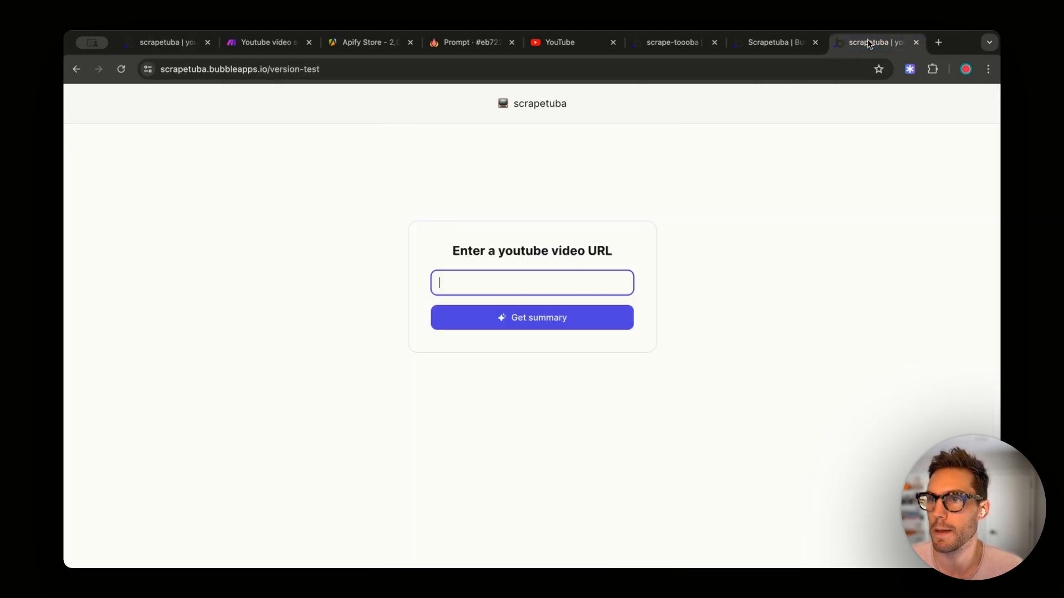
{"action": "left_click", "coordinate": [749, 42]}
- Place a Video element inside the duplicated Group URL Form copy
{"action": "left_click", "coordinate": [662, 43]}
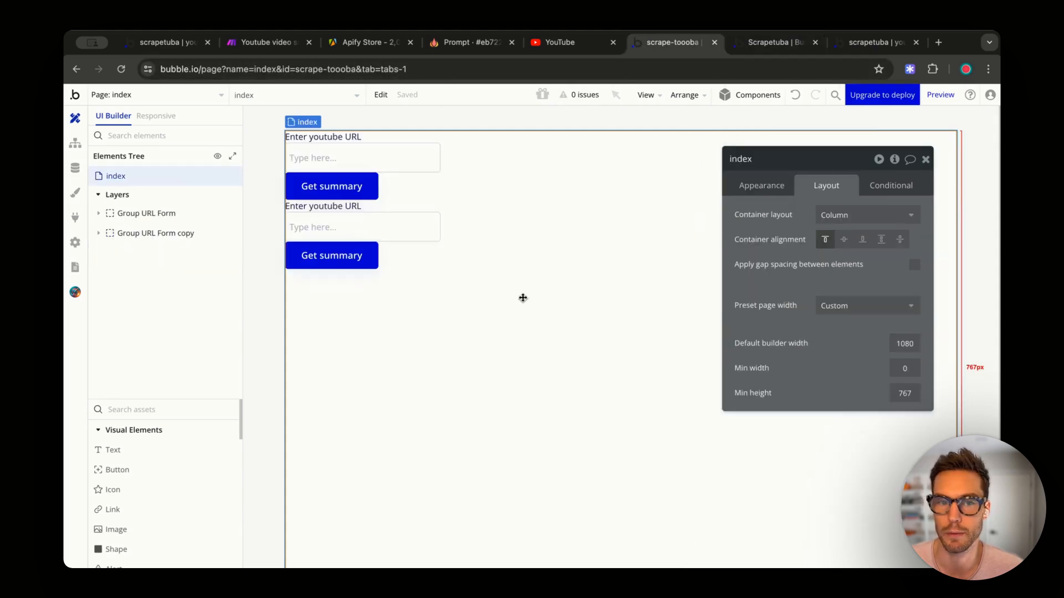
{"action": "left_click", "coordinate": [511, 247]}
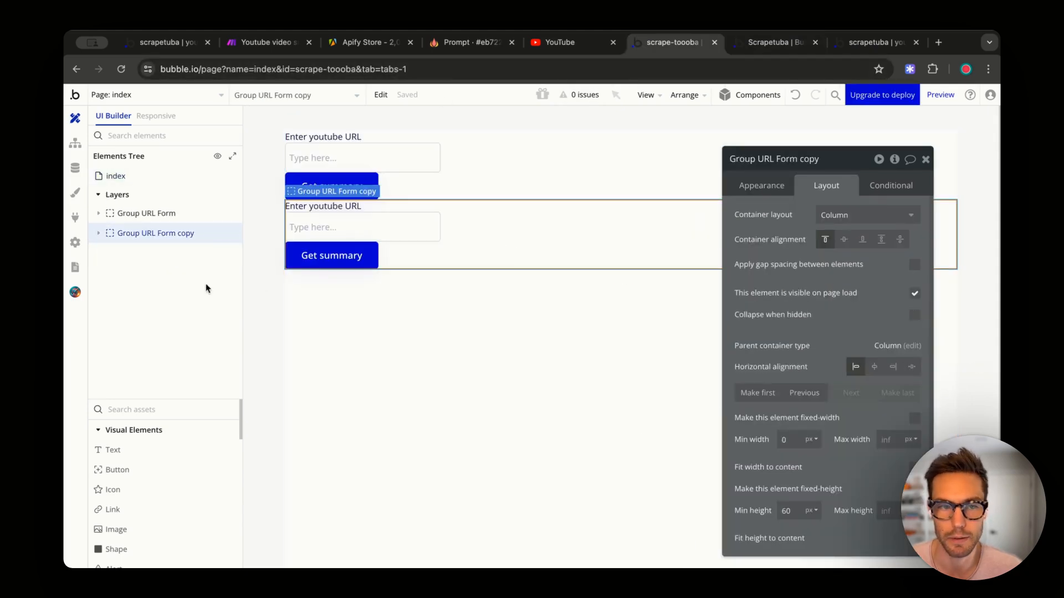
{"action": "left_click", "coordinate": [182, 410]}
{"action": "type", "text": "vide"}
{"action": "left_click", "coordinate": [157, 451]}
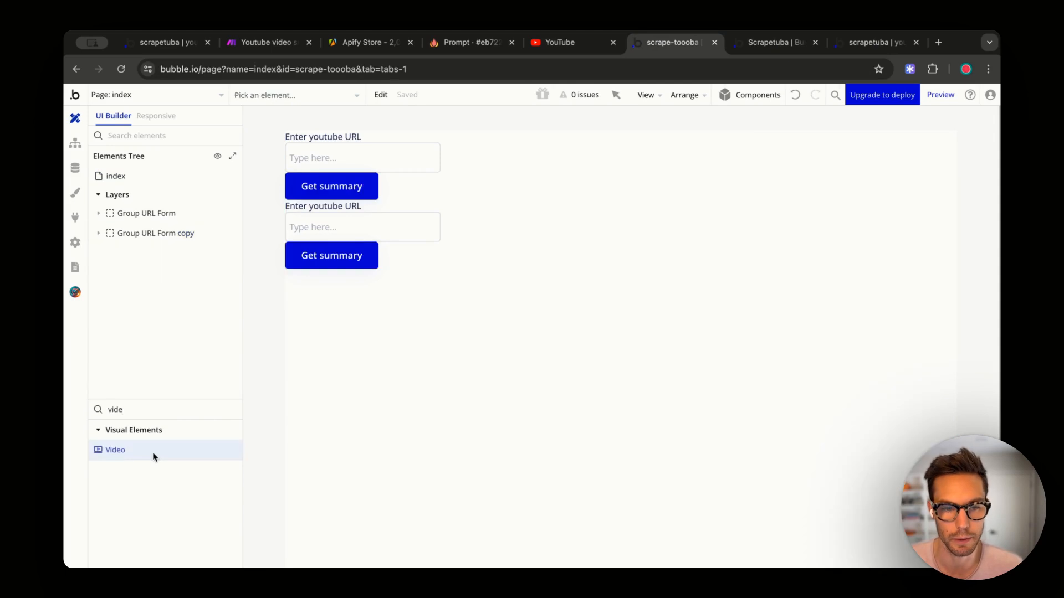
{"action": "left_click", "coordinate": [518, 208]}
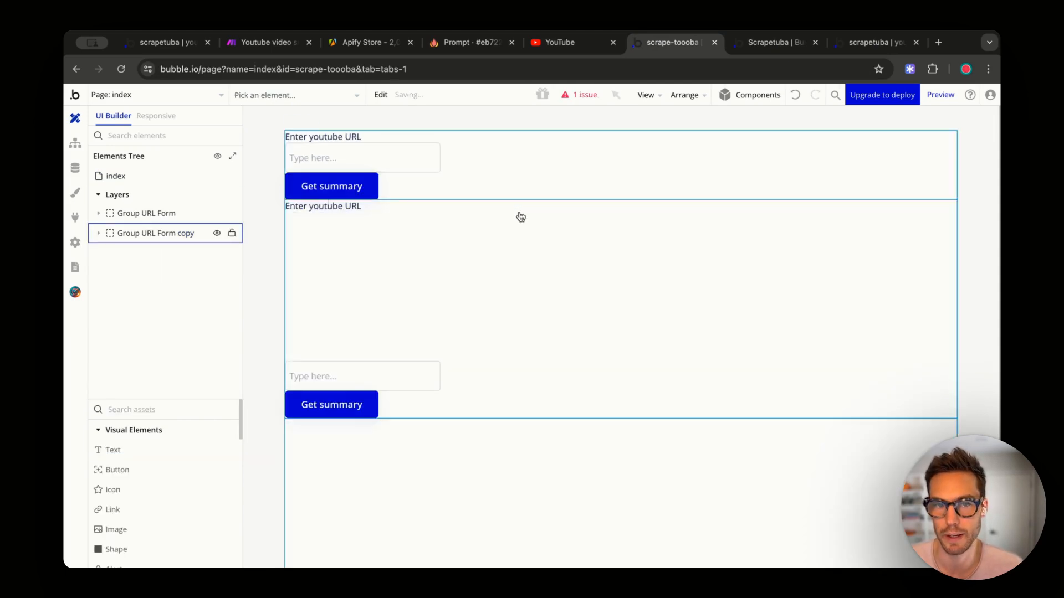
- Delete the copied label, URL input and Get summary button from the duplicated group
{"action": "left_click", "coordinate": [355, 209]}
{"action": "key", "text": "Delete"}
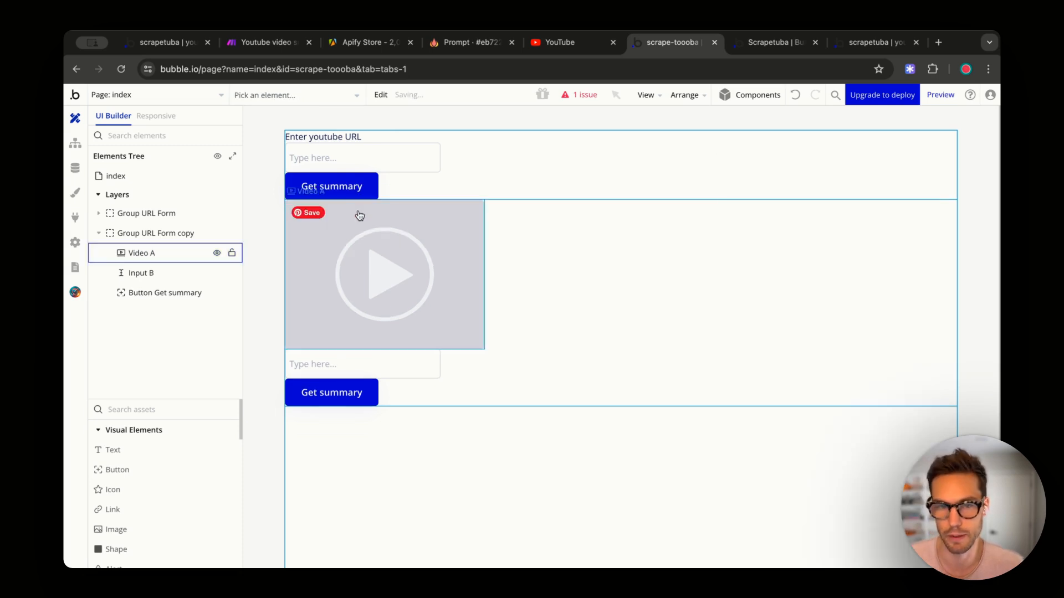
{"action": "left_click", "coordinate": [403, 361]}
{"action": "key", "text": "Delete"}
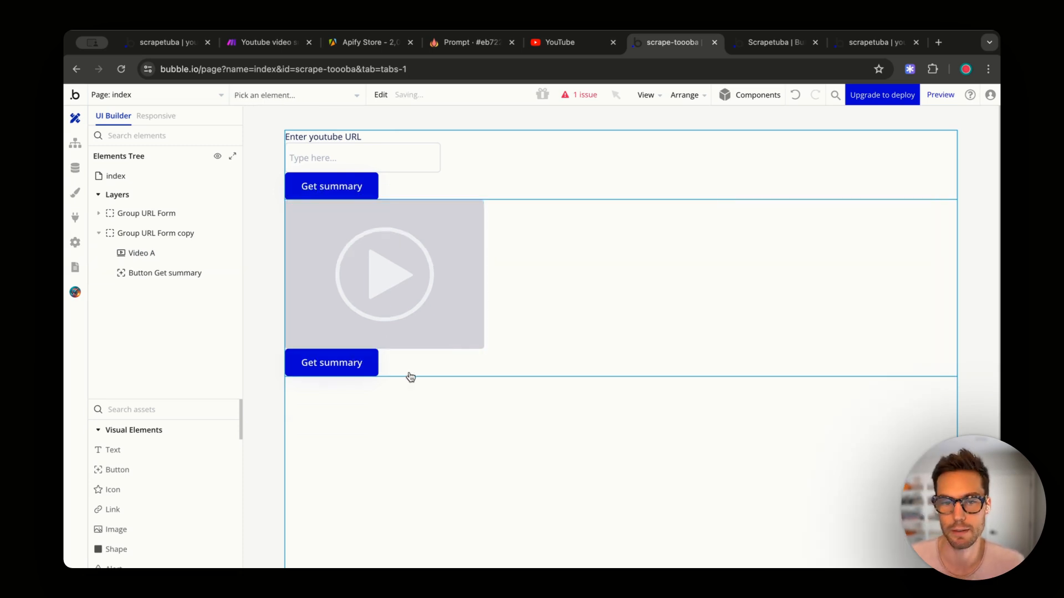
{"action": "left_click", "coordinate": [383, 373]}
{"action": "left_click", "coordinate": [365, 366]}
{"action": "key", "text": "Delete"}
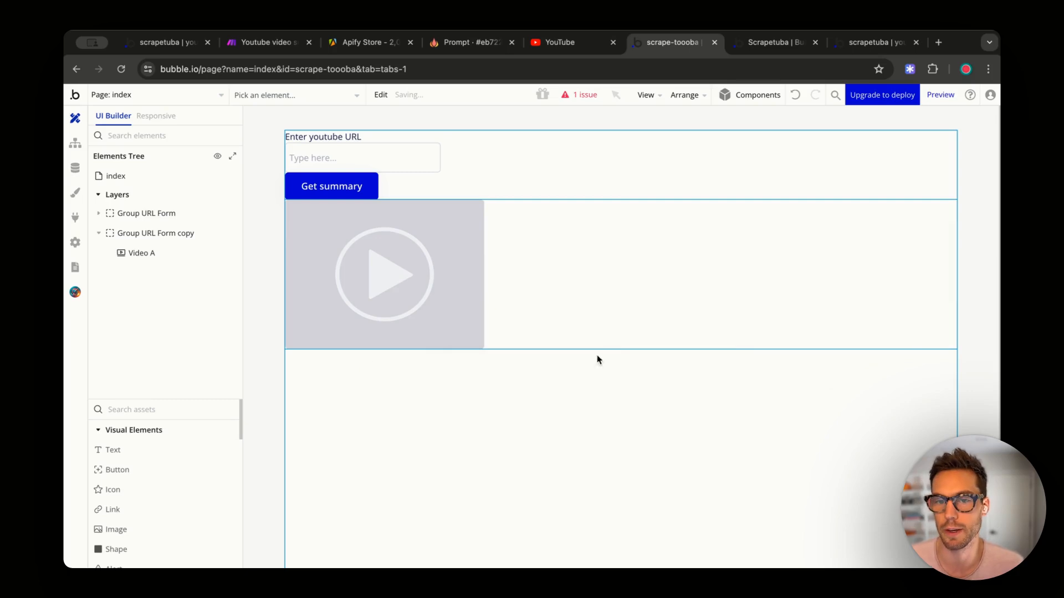
{"action": "double_click", "coordinate": [645, 296]}
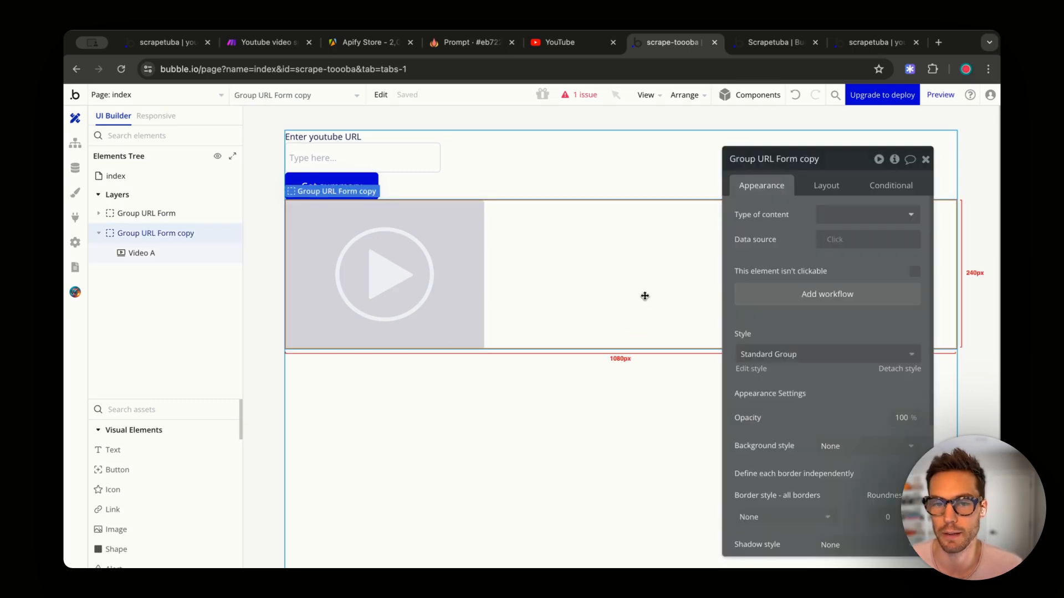
{"action": "left_click", "coordinate": [330, 136]}
- Paste a text into the video group, change it to 'Summary', and style it Heading 4
{"action": "left_click", "coordinate": [549, 273]}
{"action": "key", "text": "ctrl+v"}
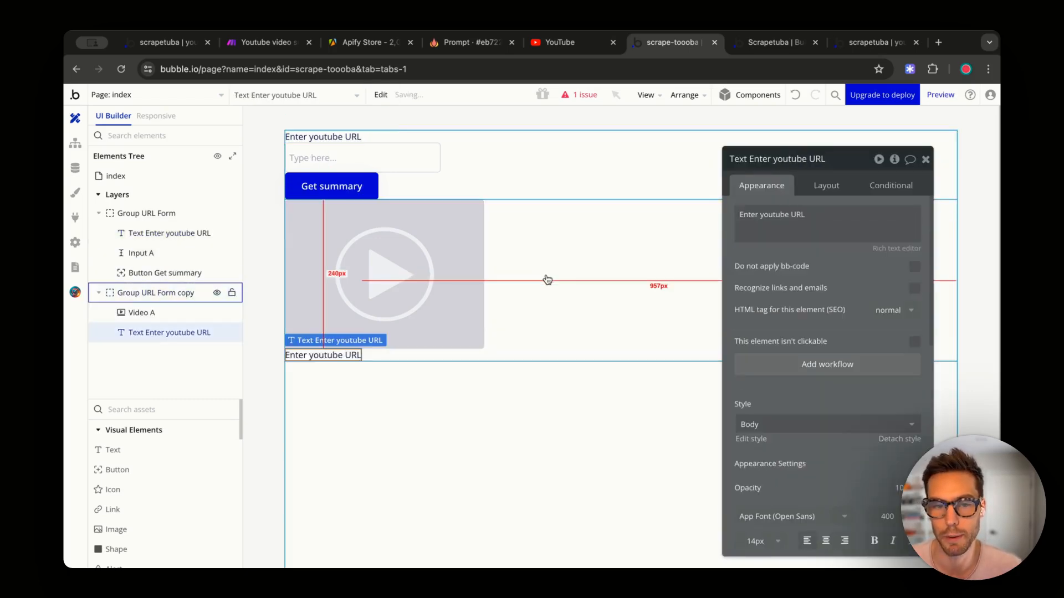
{"action": "triple_click", "coordinate": [773, 214]}
{"action": "type", "text": "Summary"}
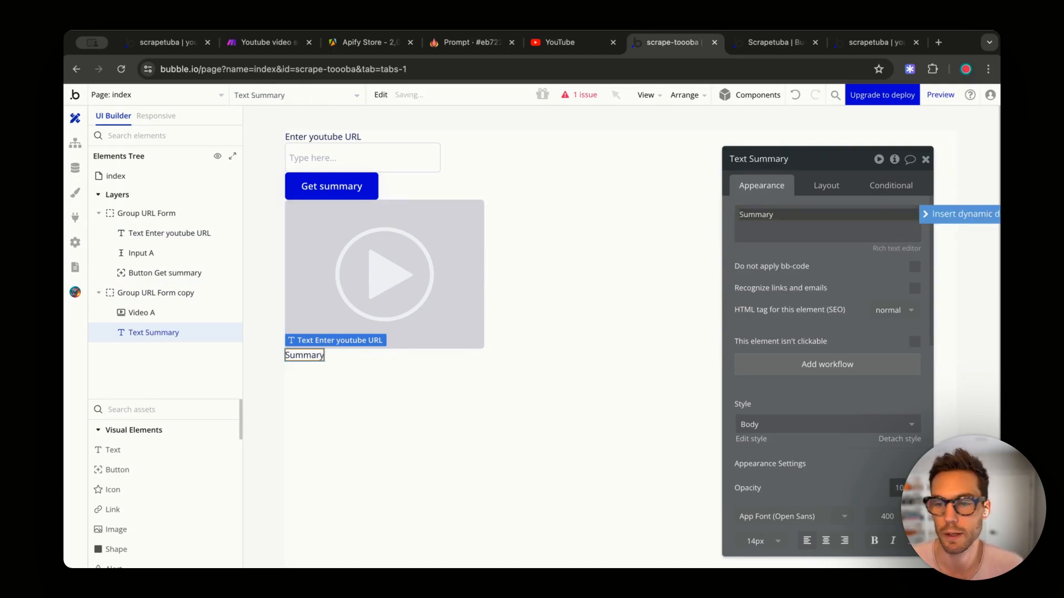
{"action": "left_click", "coordinate": [809, 425]}
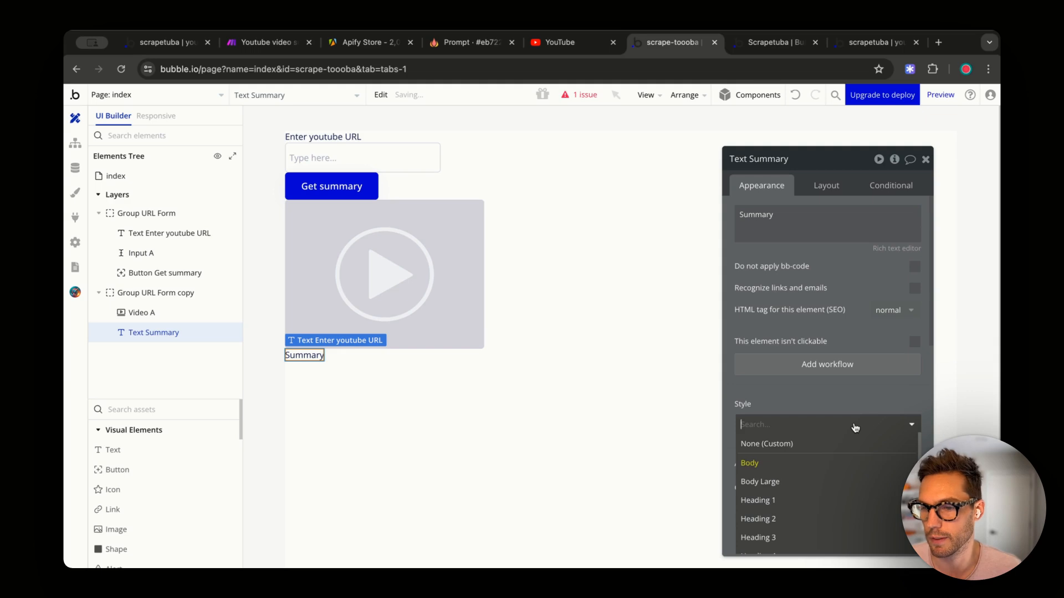
{"action": "scroll", "coordinate": [788, 499], "scroll_direction": "down", "scroll_amount": 1}
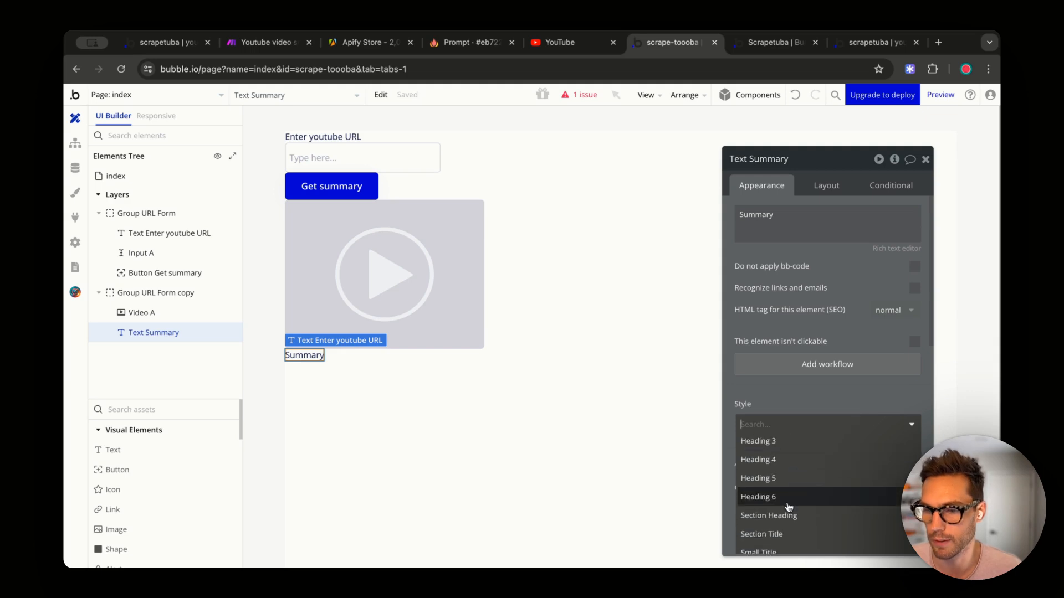
{"action": "left_click", "coordinate": [796, 460]}
- Paste two more Summary headings into the video group, then view the live summary page
{"action": "left_click", "coordinate": [525, 349]}
{"action": "key", "text": "ctrl+v"}
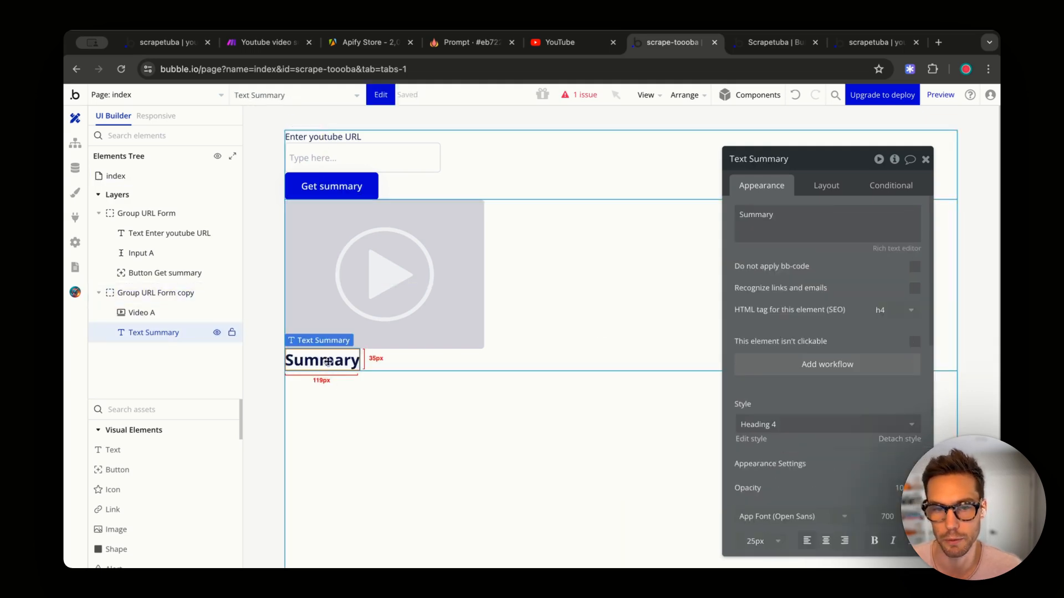
{"action": "key", "text": "ctrl+v"}
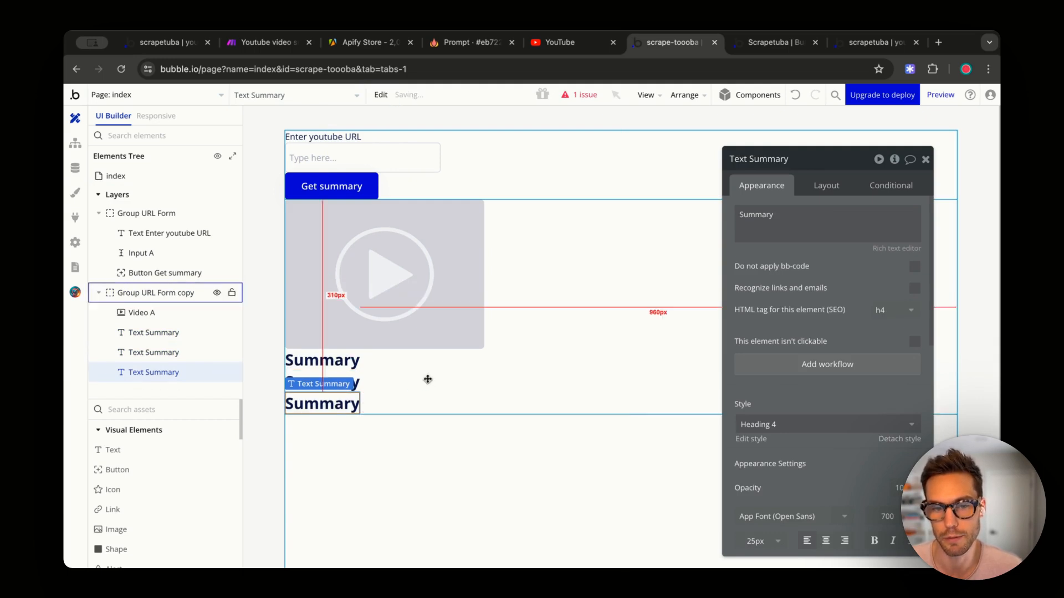
{"action": "left_click", "coordinate": [343, 382]}
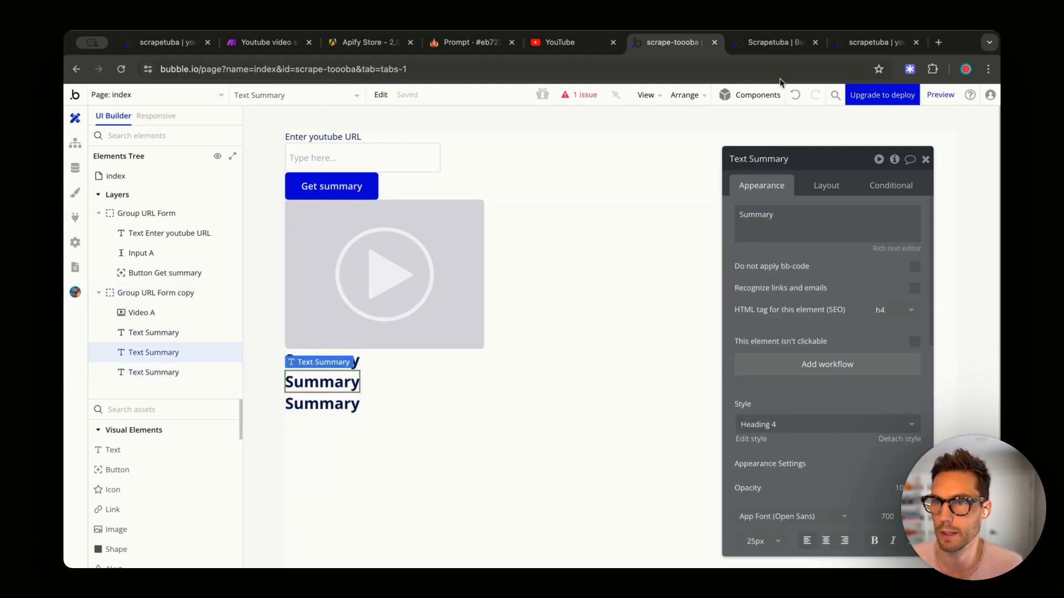
{"action": "left_click", "coordinate": [167, 42]}
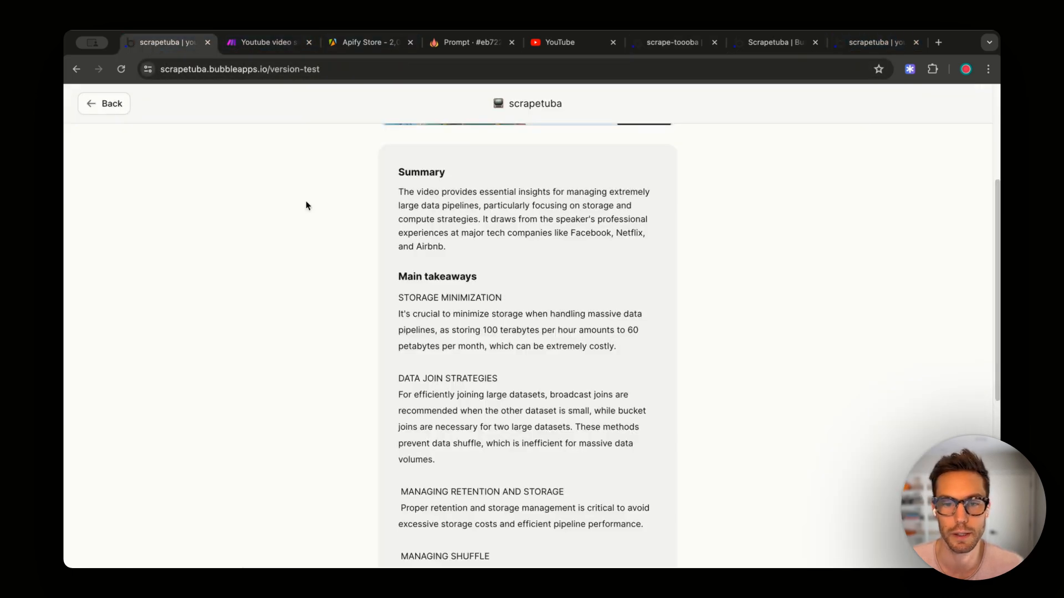
- Set the second Summary text copy to the body text style
{"action": "left_click_drag", "start_coordinate": [481, 246], "coordinate": [379, 191]}
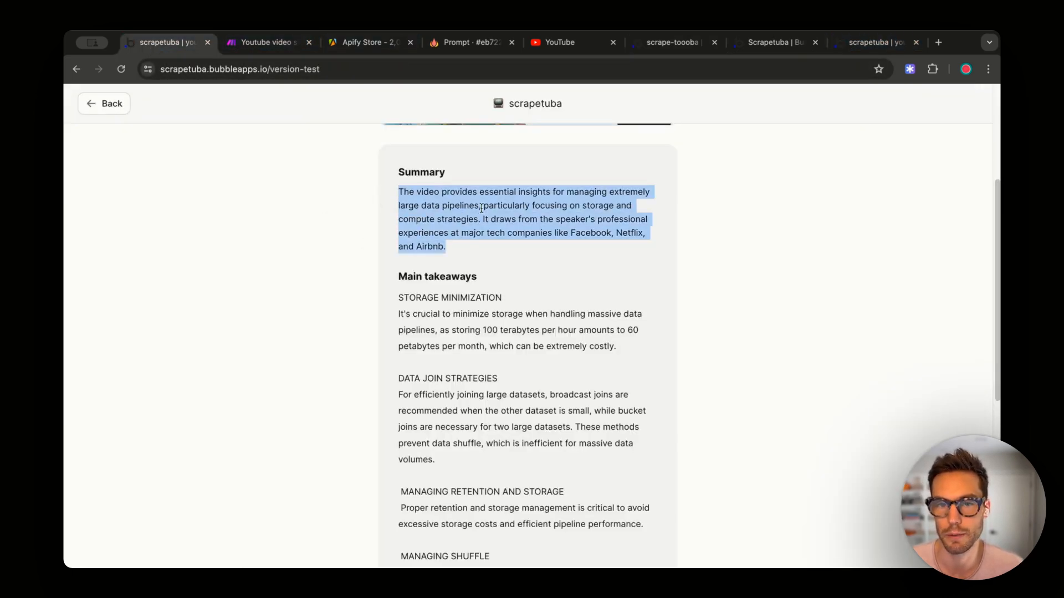
{"action": "triple_click", "coordinate": [437, 276]}
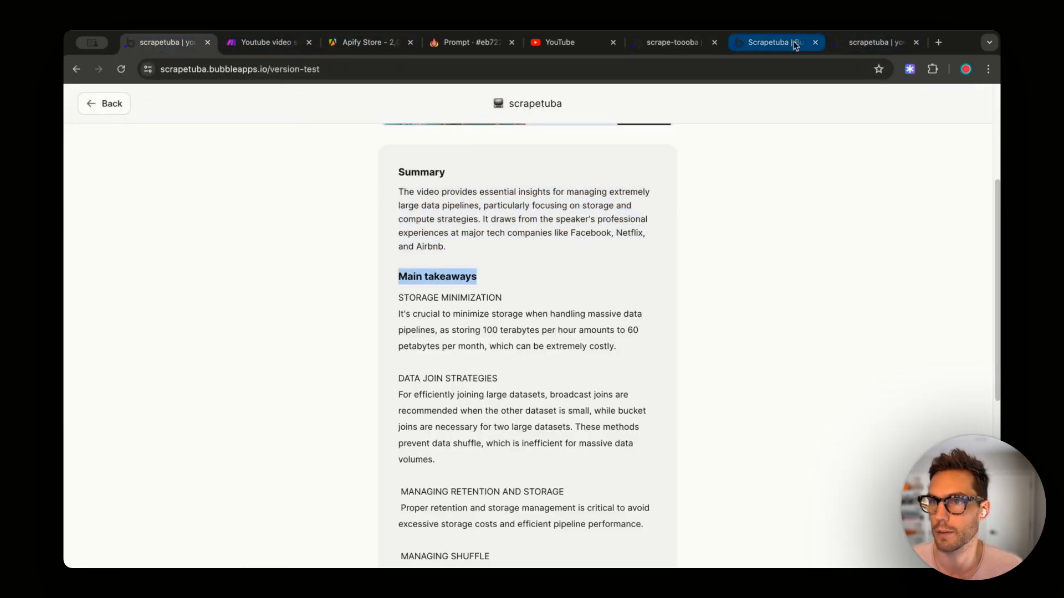
{"action": "left_click", "coordinate": [663, 44]}
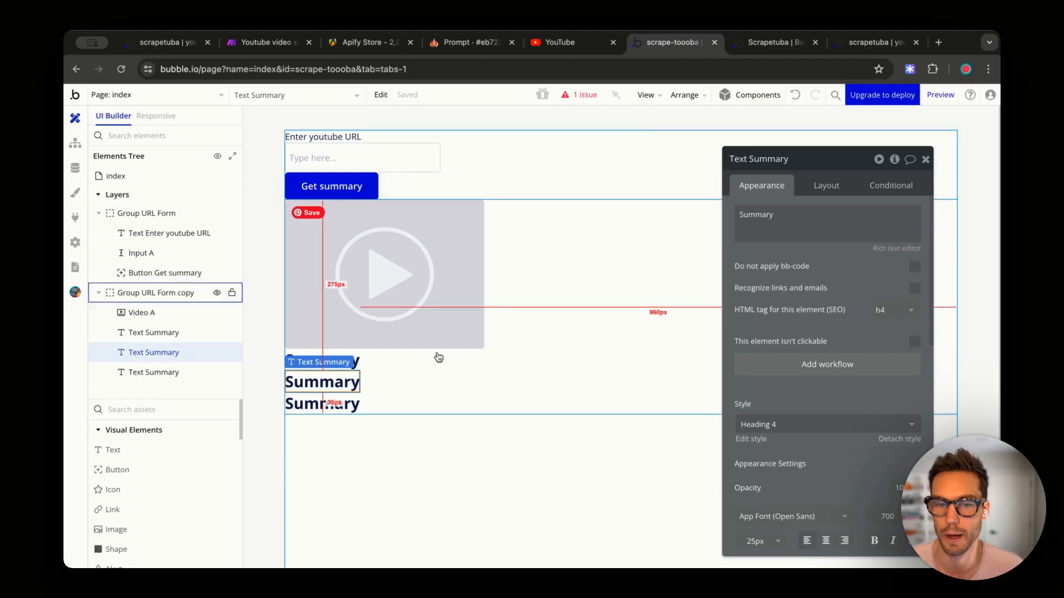
{"action": "left_click", "coordinate": [779, 426]}
{"action": "left_click", "coordinate": [764, 464]}
- Rename the third heading to 'Key points', then duplicate it and add another Summary text
{"action": "left_click", "coordinate": [344, 398]}
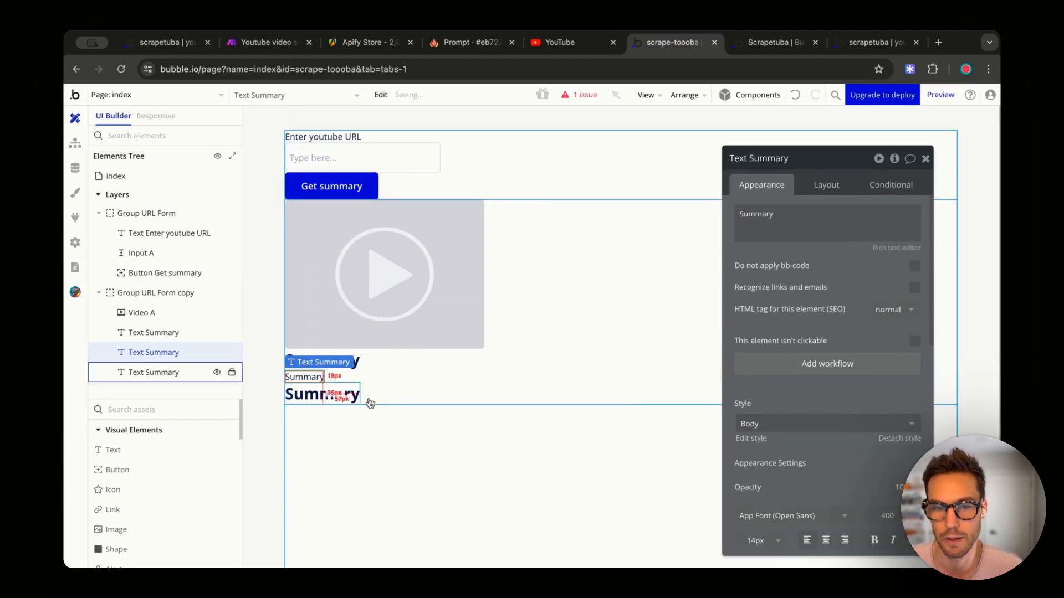
{"action": "type", "text": "Key points"}
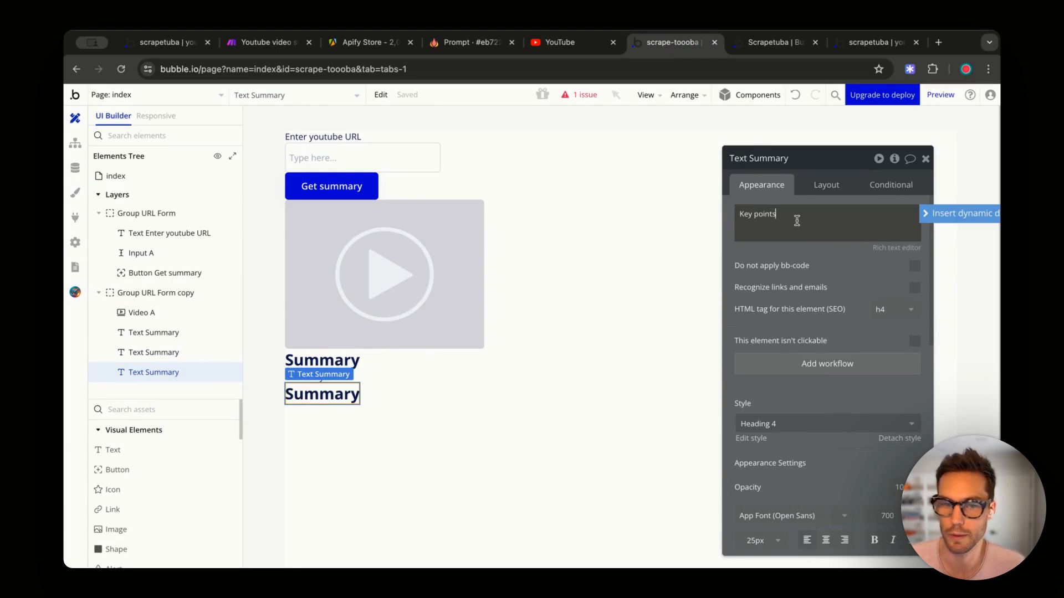
{"action": "left_click", "coordinate": [402, 376]}
{"action": "key", "text": "ctrl+v"}
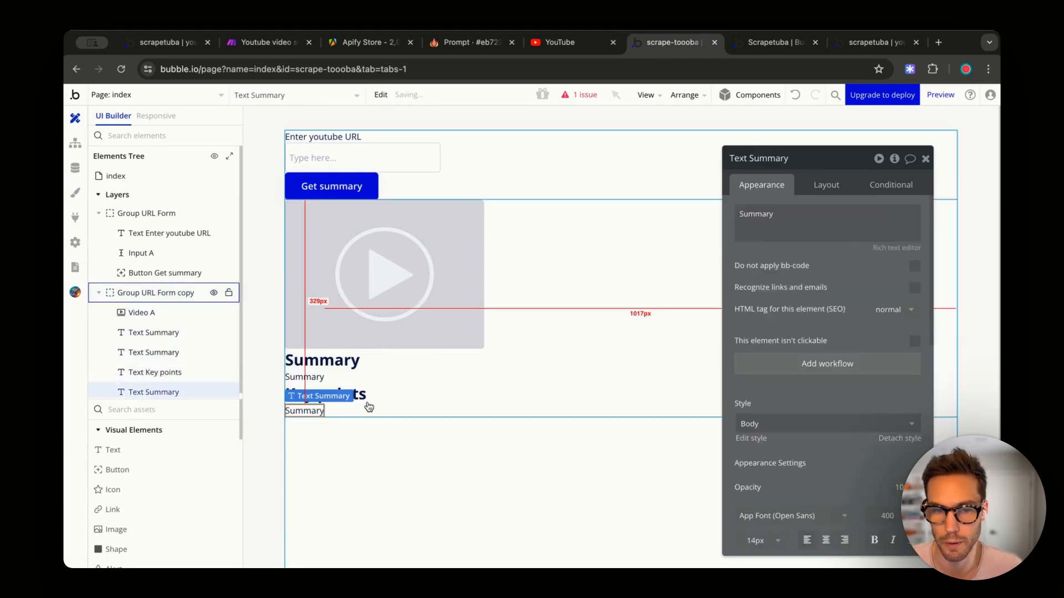
{"action": "left_click", "coordinate": [373, 397]}
{"action": "key", "text": "ctrl+c"}
{"action": "left_click", "coordinate": [428, 397]}
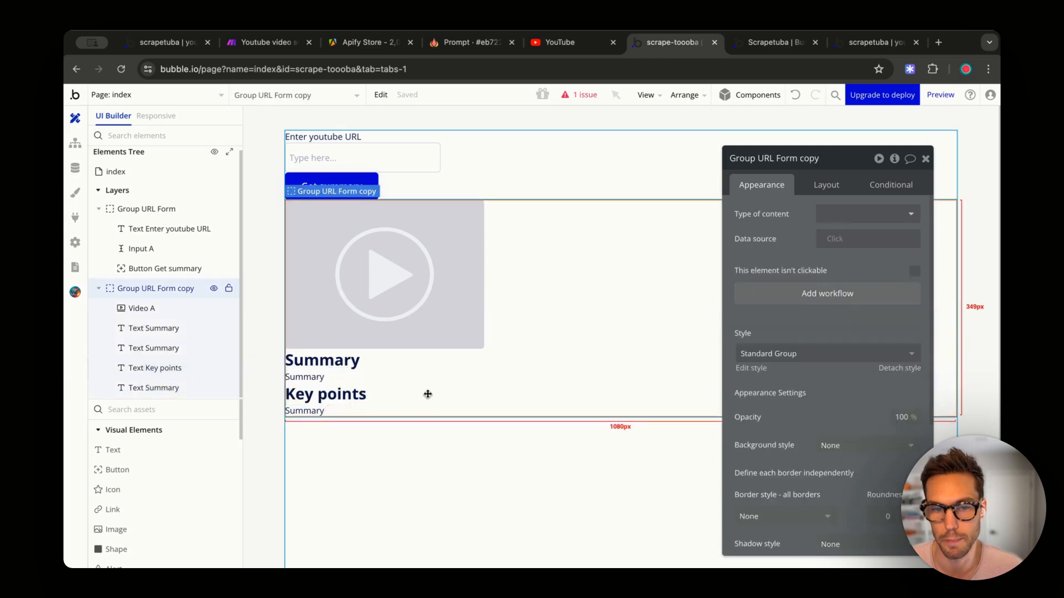
{"action": "key", "text": "ctrl+v"}
{"action": "left_click", "coordinate": [428, 397]}
- Rename the lower heading 'Additional info' and its body text 'Addition info text'
{"action": "left_click", "coordinate": [326, 428]}
{"action": "triple_click", "coordinate": [756, 214]}
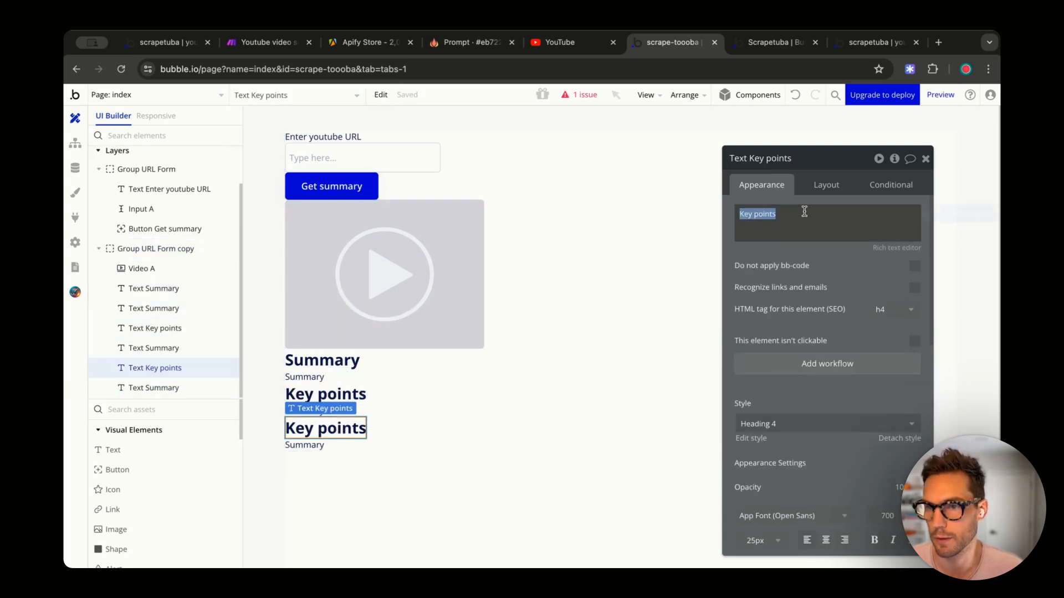
{"action": "type", "text": "Addito"}
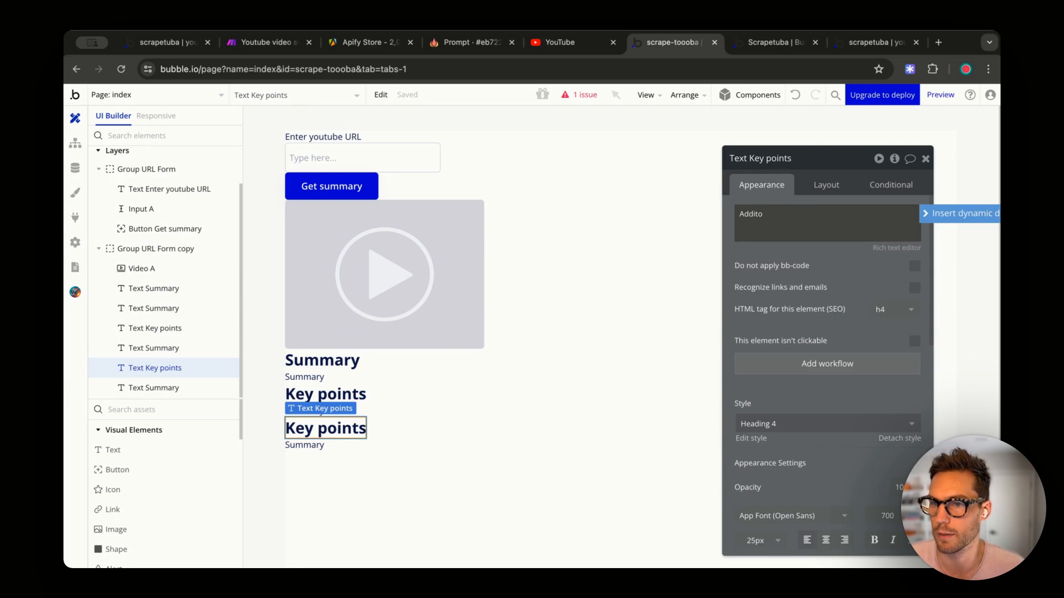
{"action": "type", "text": "itional info"}
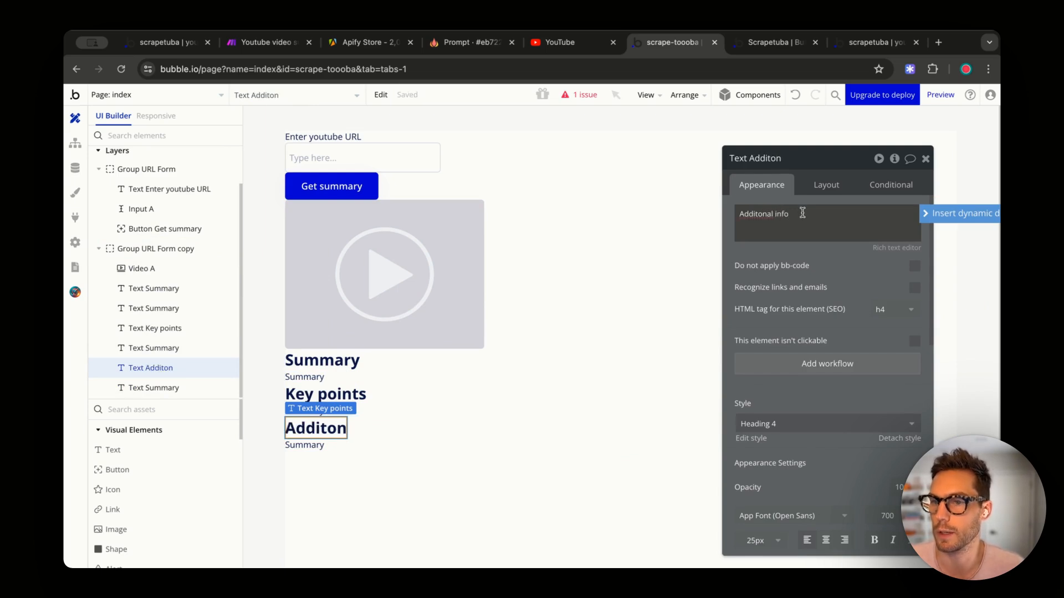
{"action": "double_click", "coordinate": [763, 214]}
{"action": "type", "text": "Additional"}
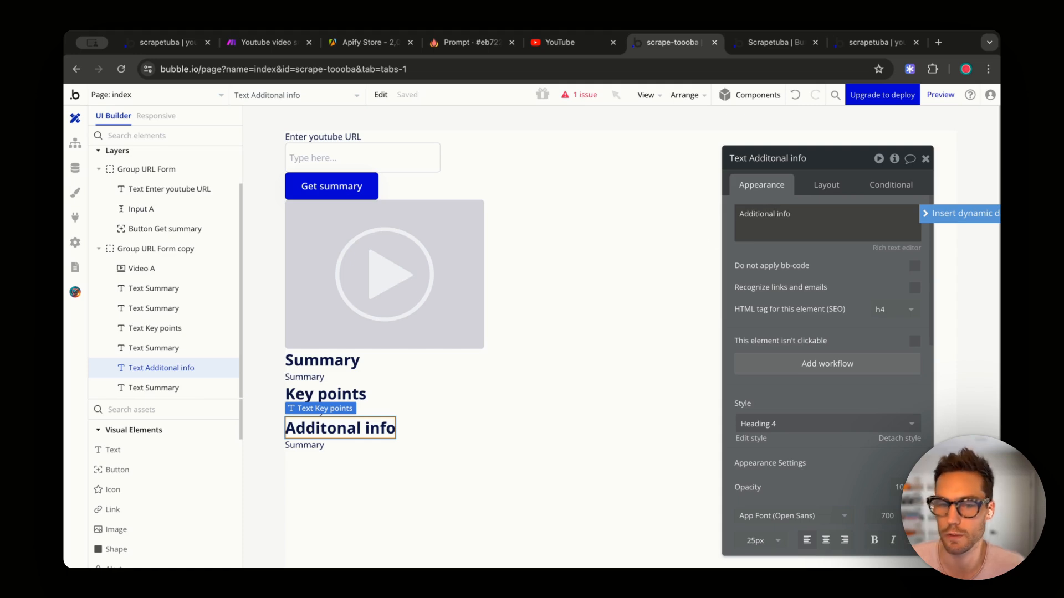
{"action": "left_click", "coordinate": [325, 460]}
{"action": "left_click", "coordinate": [318, 446]}
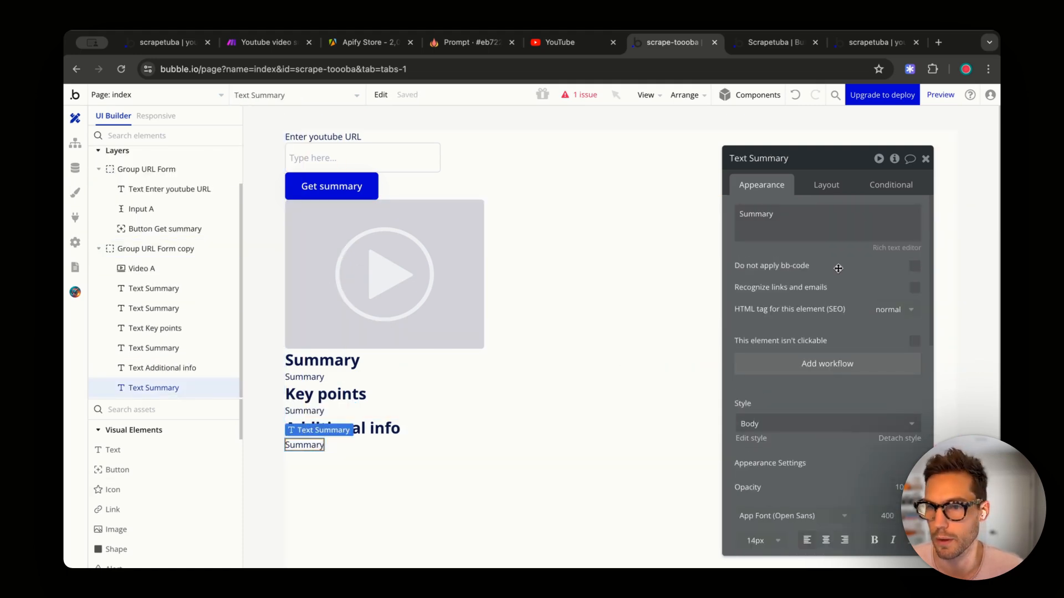
{"action": "double_click", "coordinate": [756, 213]}
{"action": "type", "text": "Addition info text"}
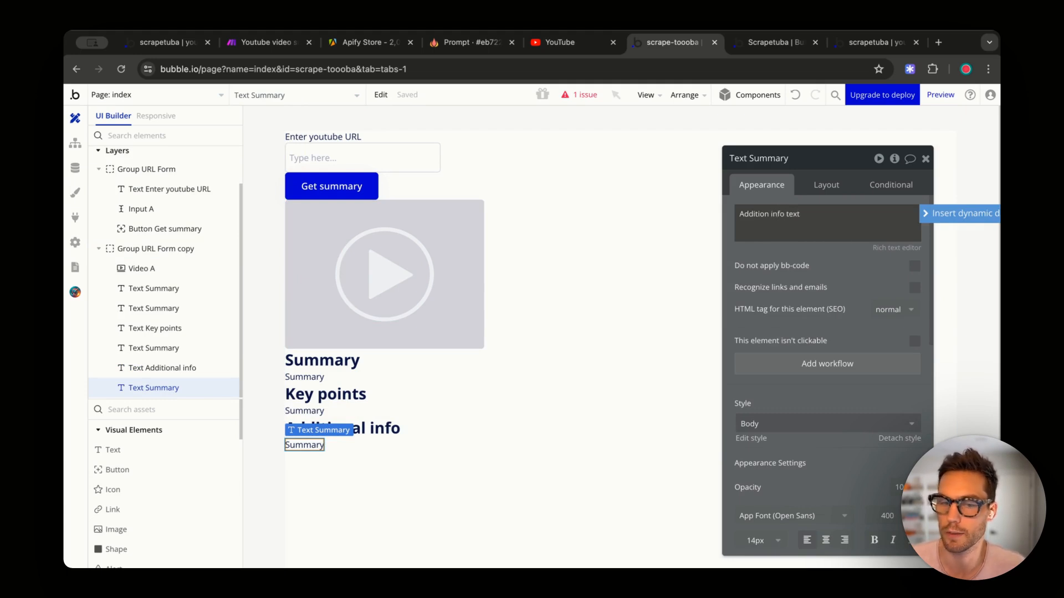
{"action": "left_click", "coordinate": [517, 311]}
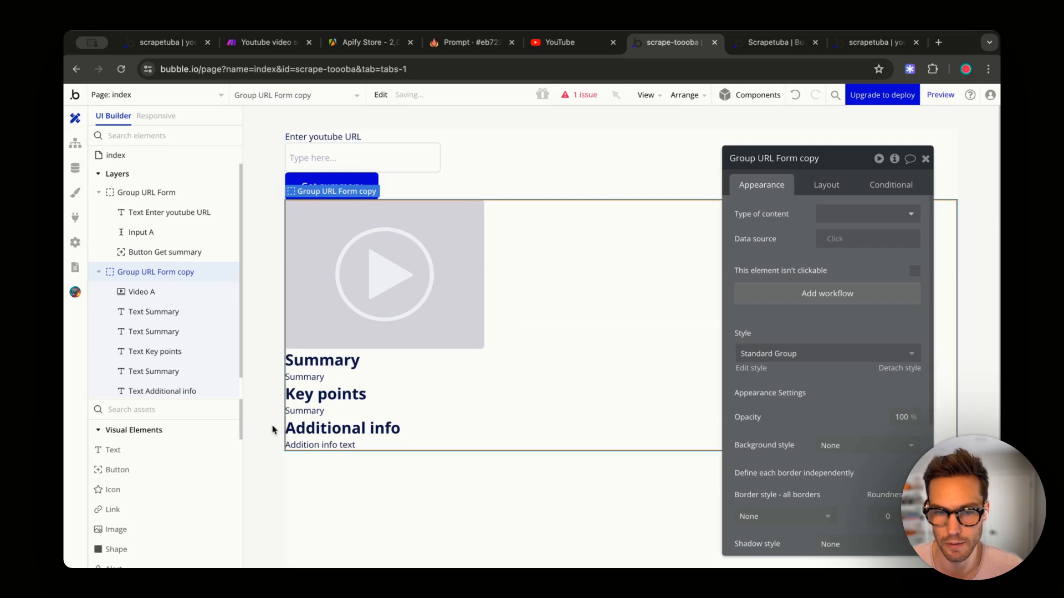
- Change the Key points body to 'key details text' and extend the Summary body wording
{"action": "left_click", "coordinate": [327, 394]}
{"action": "left_click", "coordinate": [304, 411]}
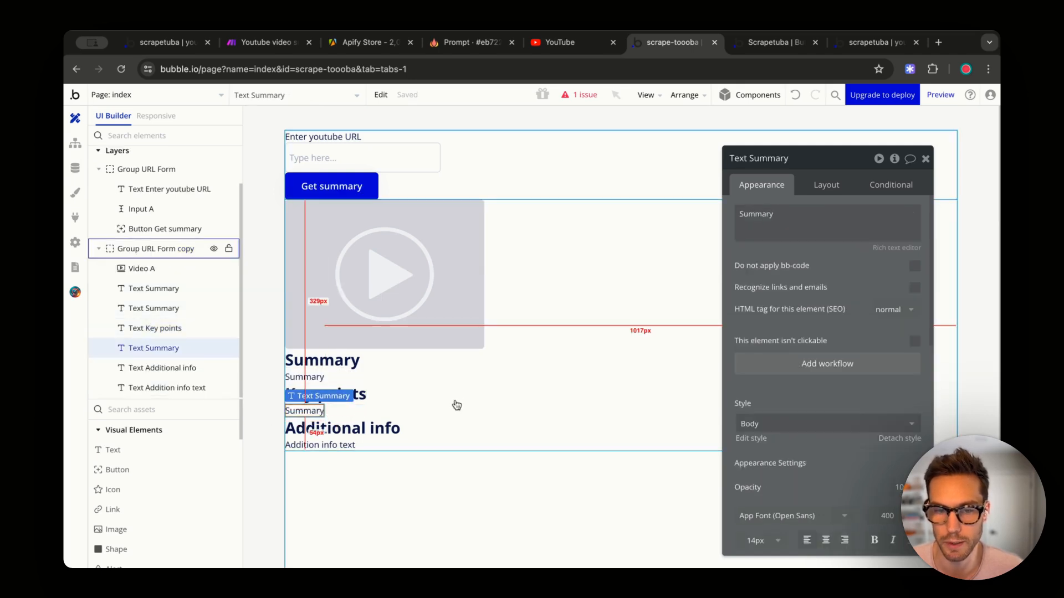
{"action": "double_click", "coordinate": [776, 232]}
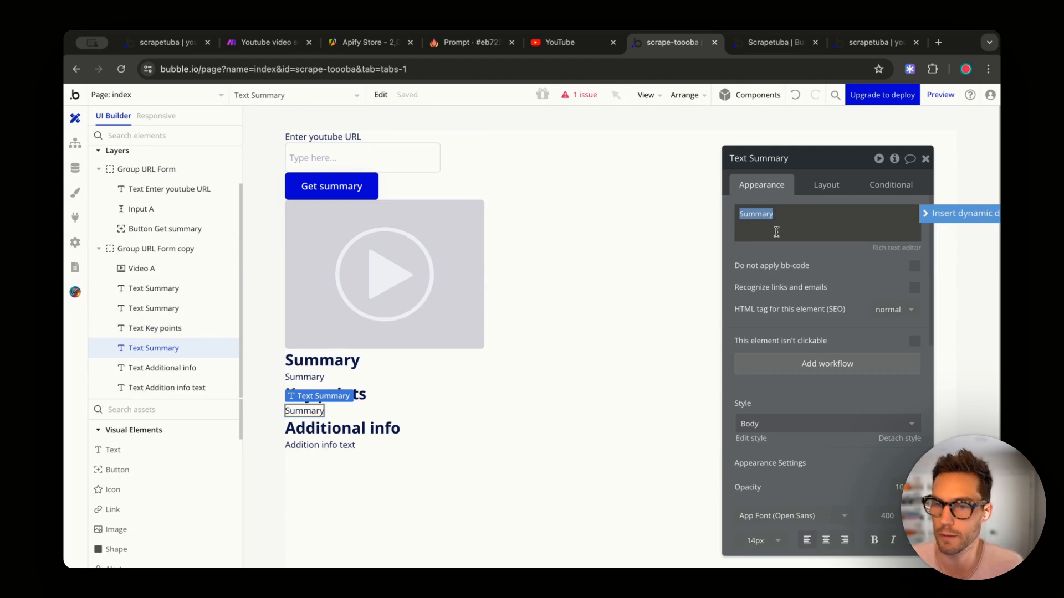
{"action": "type", "text": "key details text"}
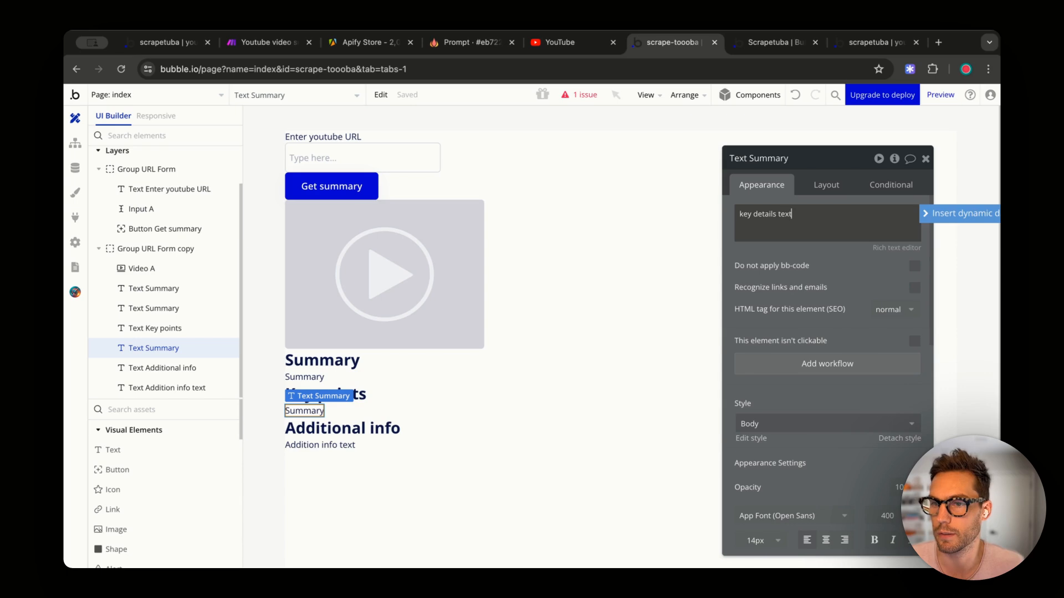
{"action": "left_click", "coordinate": [696, 246]}
{"action": "left_click", "coordinate": [304, 377]}
{"action": "double_click", "coordinate": [792, 213]}
{"action": "key", "text": "Right"}
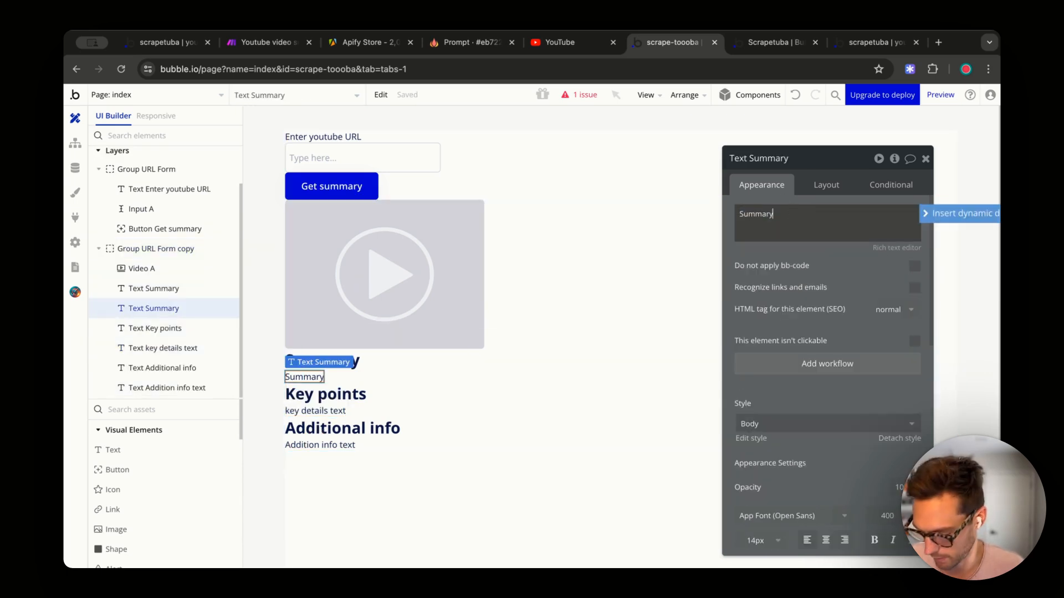
- Stretch all six headings and body texts to full width
{"action": "left_click", "coordinate": [718, 217]}
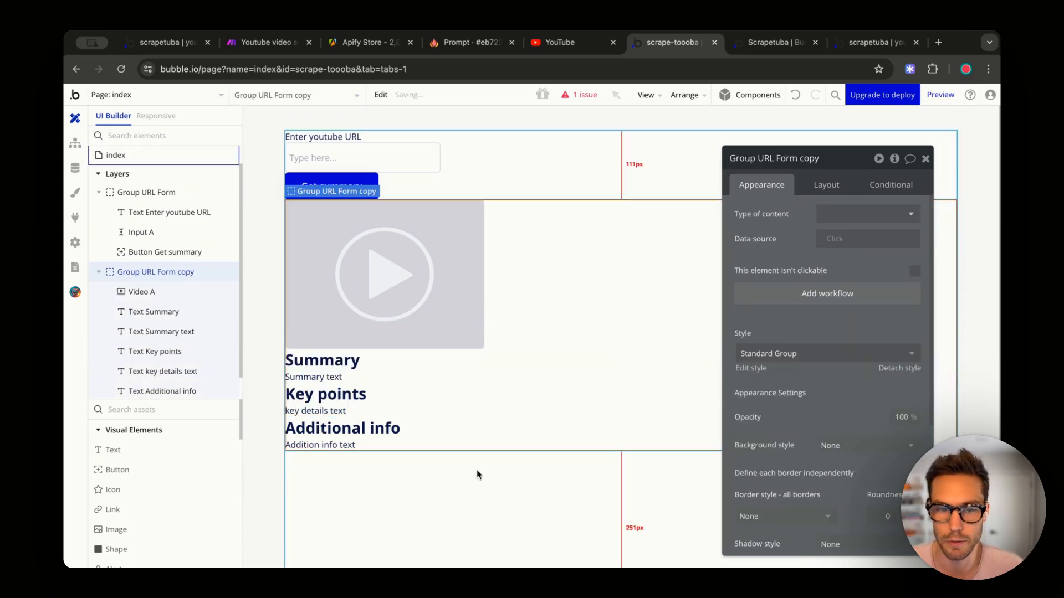
{"action": "left_click", "coordinate": [350, 444]}
{"action": "left_click", "coordinate": [393, 438], "text": "shift"}
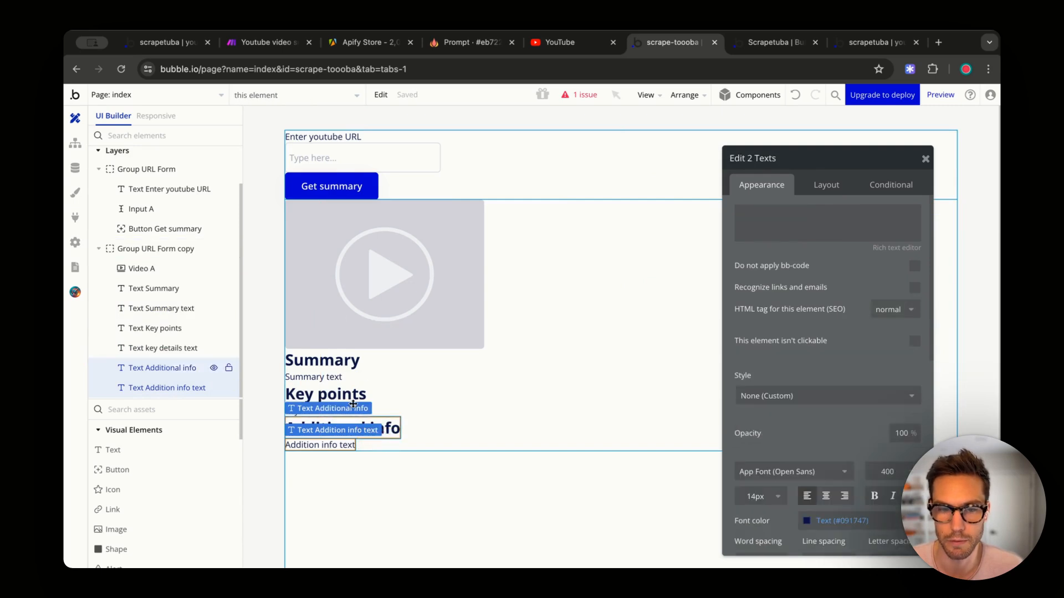
{"action": "left_click", "coordinate": [352, 390], "text": "shift"}
{"action": "left_click_drag", "start_coordinate": [356, 361], "coordinate": [354, 393]}
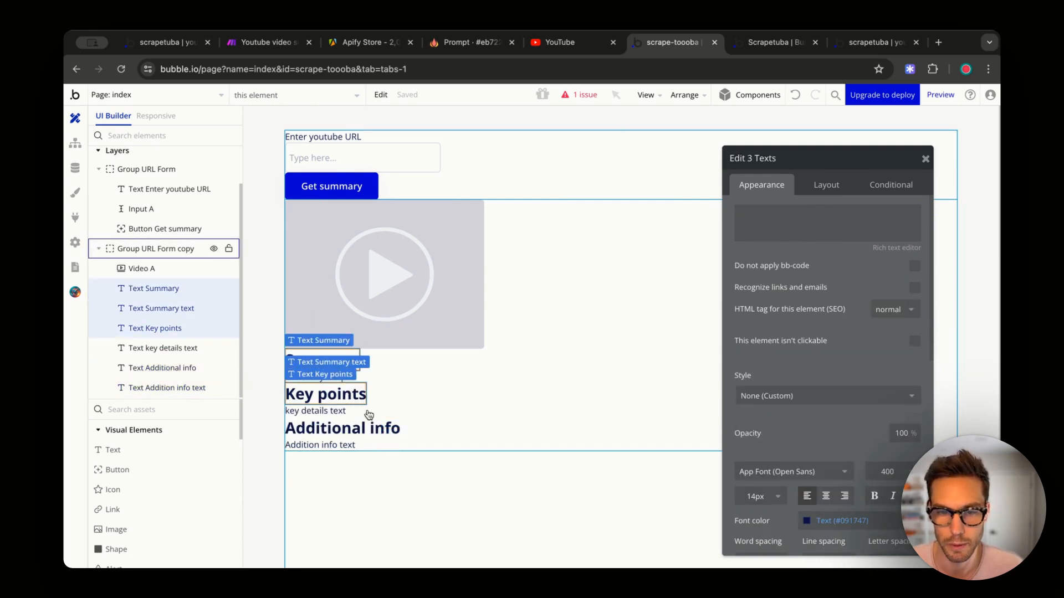
{"action": "left_click", "coordinate": [333, 411], "text": "shift"}
{"action": "left_click", "coordinate": [353, 437], "text": "shift"}
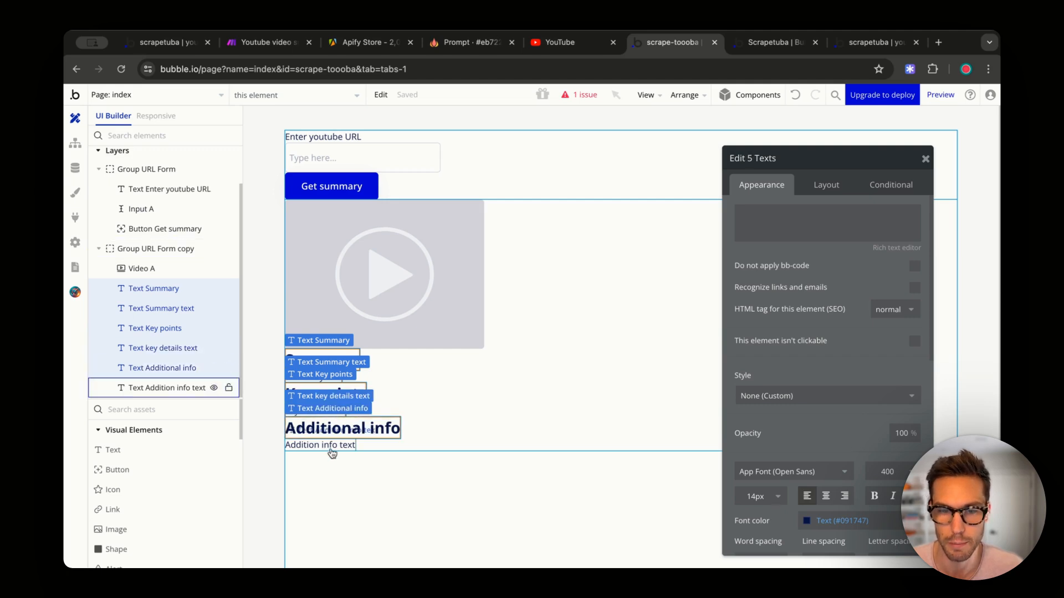
{"action": "left_click", "coordinate": [333, 445], "text": "shift"}
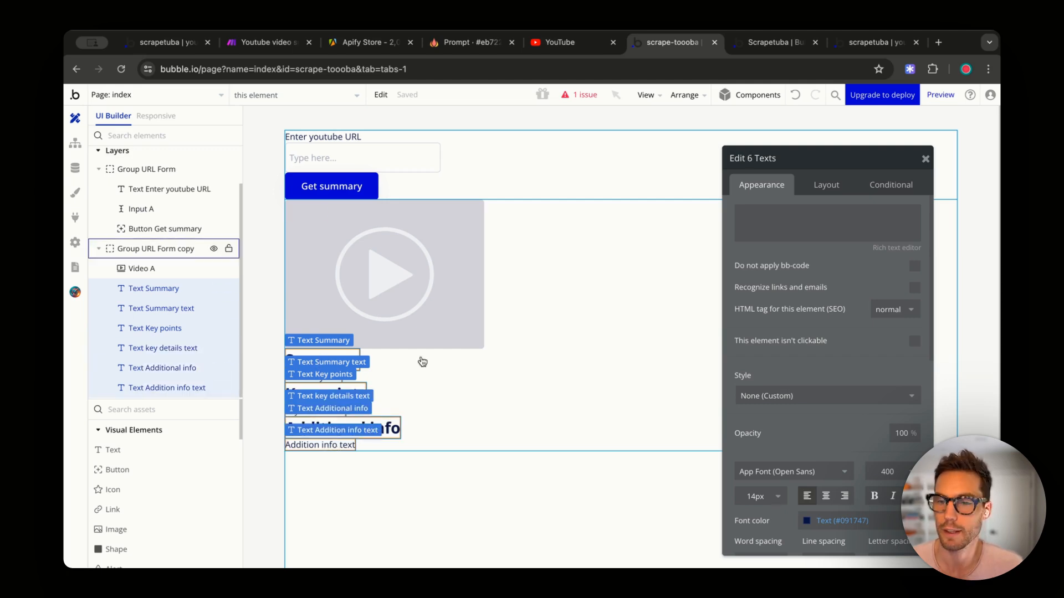
{"action": "left_click", "coordinate": [826, 185]}
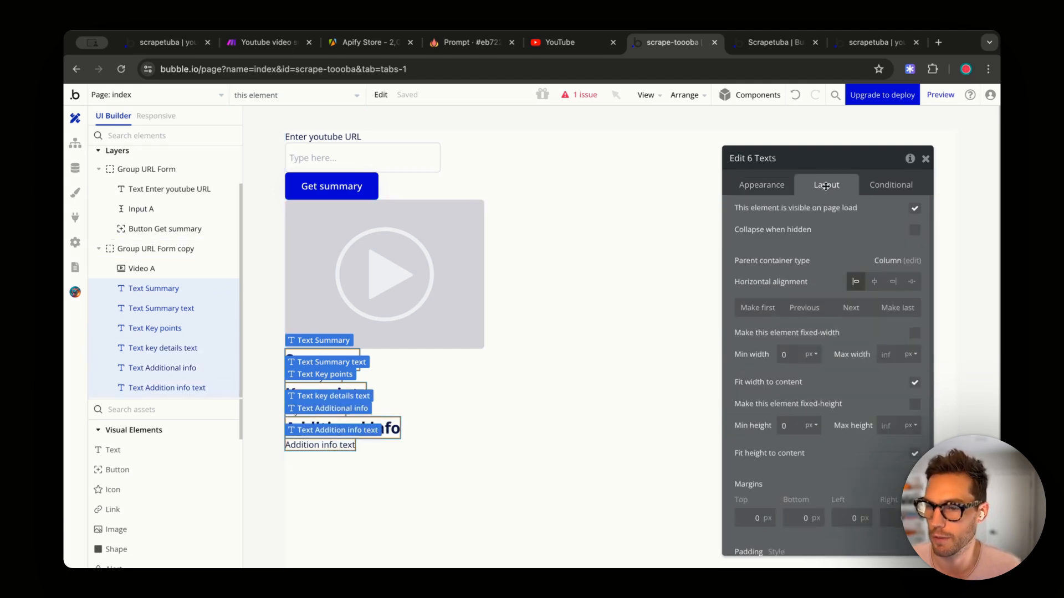
{"action": "left_click", "coordinate": [913, 383]}
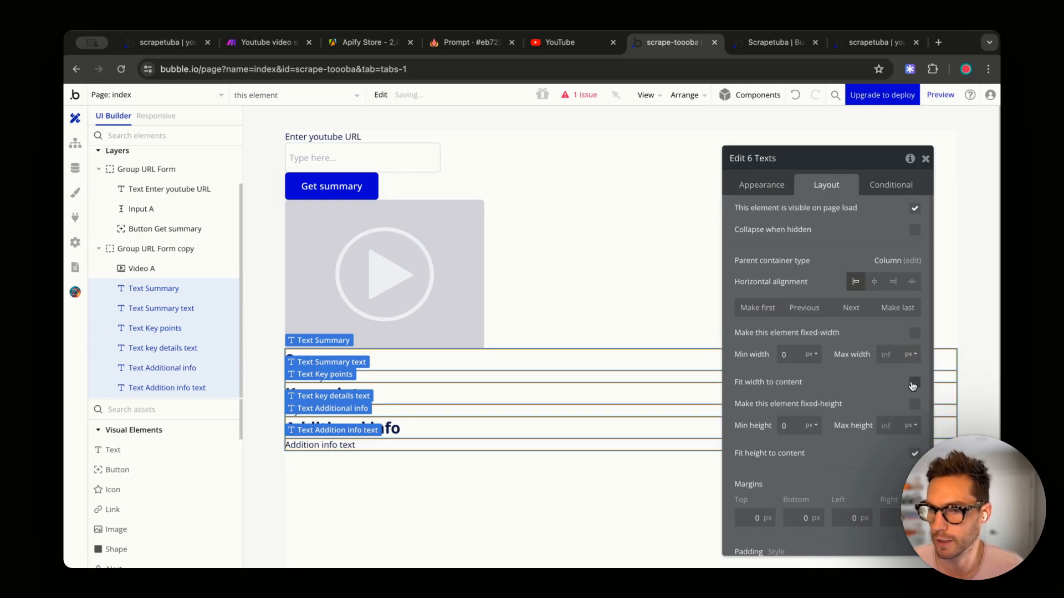
{"action": "left_click", "coordinate": [555, 503]}
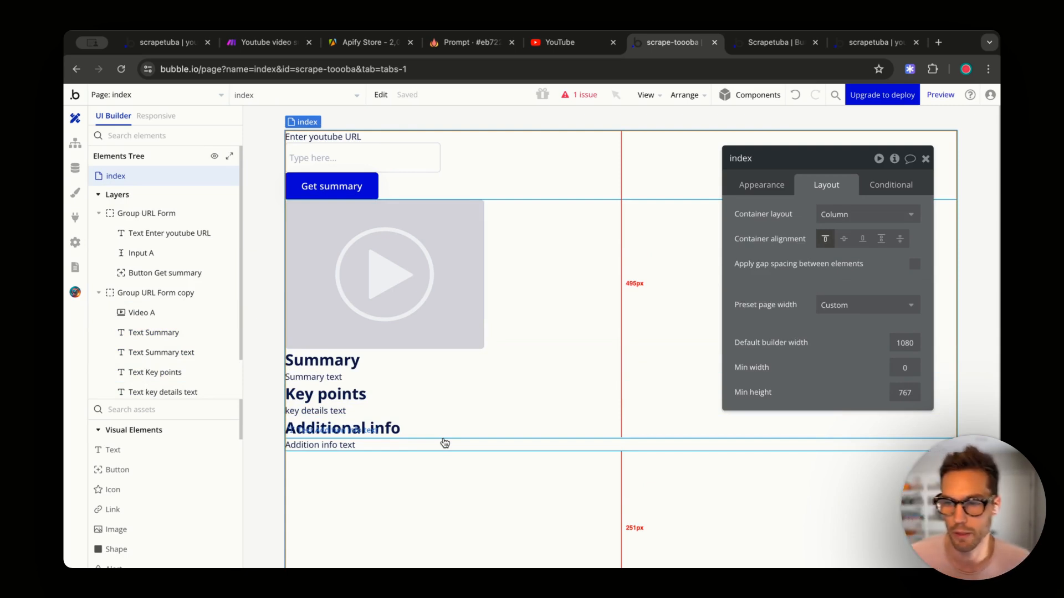
- Wrap the Summary heading and its text in a column container
{"action": "left_click", "coordinate": [355, 447]}
{"action": "left_click", "coordinate": [415, 430], "text": "shift"}
{"action": "left_click", "coordinate": [367, 358]}
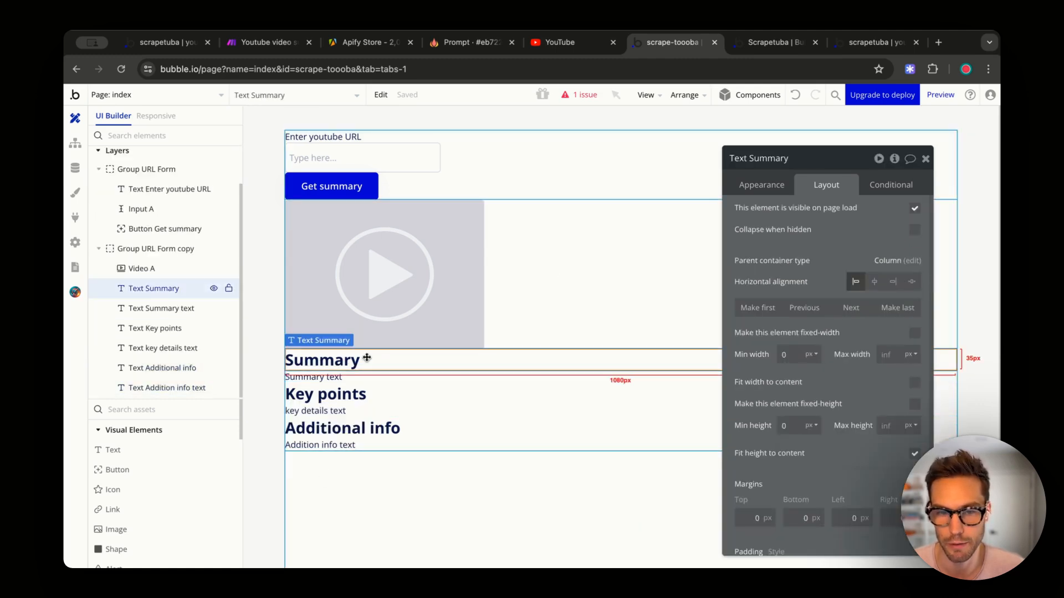
{"action": "left_click", "coordinate": [344, 379], "text": "shift"}
{"action": "right_click", "coordinate": [347, 380]}
{"action": "mouse_move", "coordinate": [350, 378]}
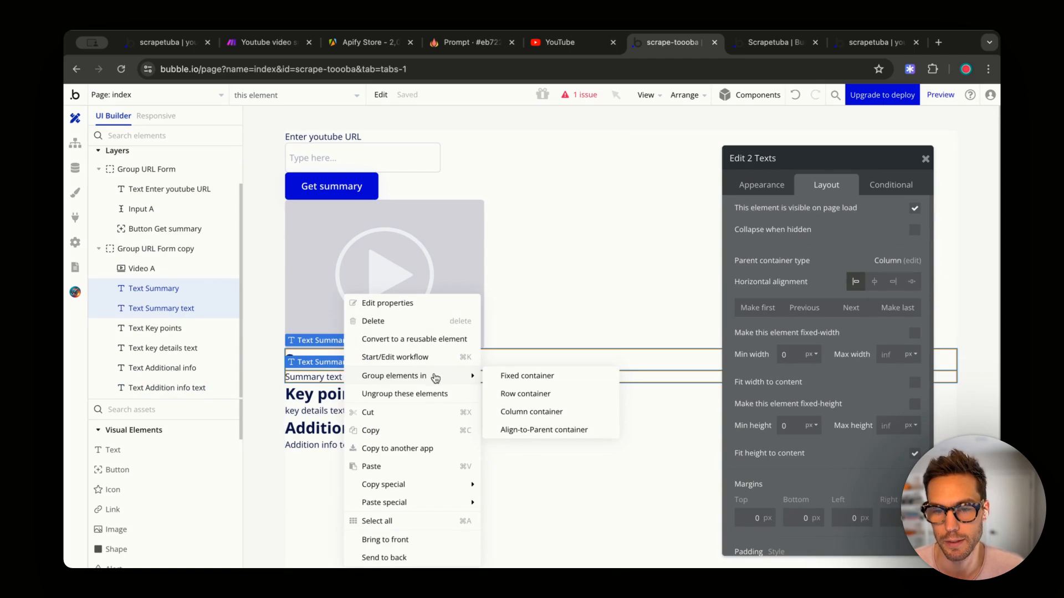
{"action": "left_click", "coordinate": [536, 413]}
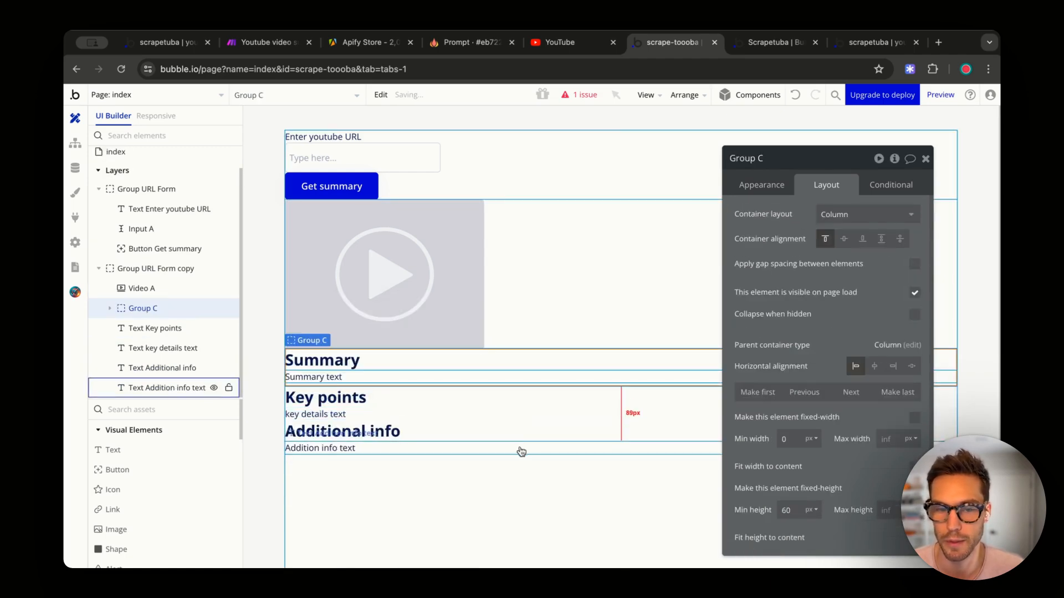
- Wrap Key points and Additional info, each with its text, in their own column containers
{"action": "left_click", "coordinate": [363, 400]}
{"action": "left_click", "coordinate": [333, 416], "text": "shift"}
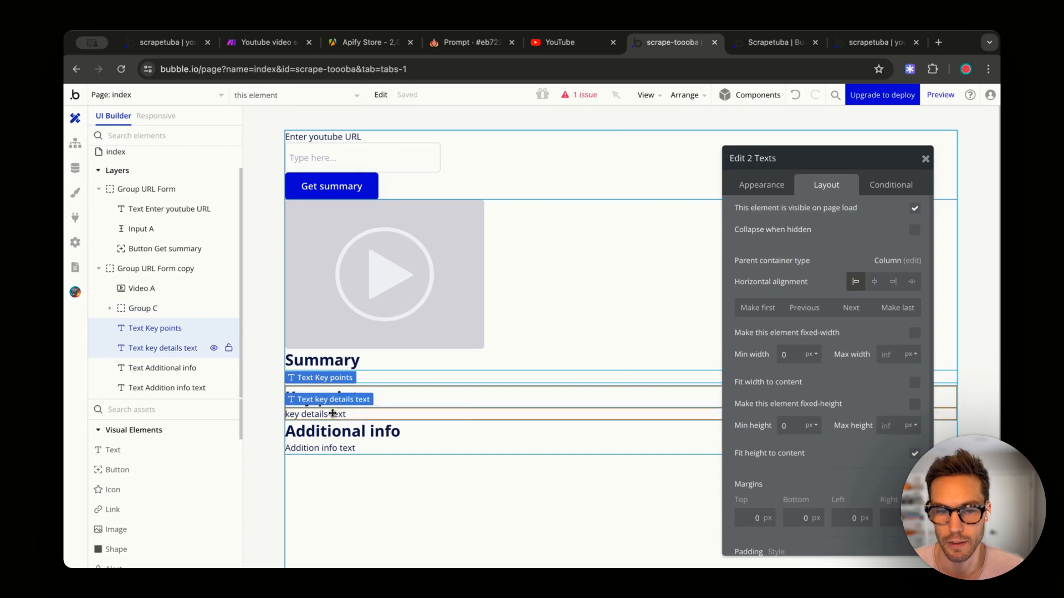
{"action": "right_click", "coordinate": [336, 416]}
{"action": "mouse_move", "coordinate": [462, 377]}
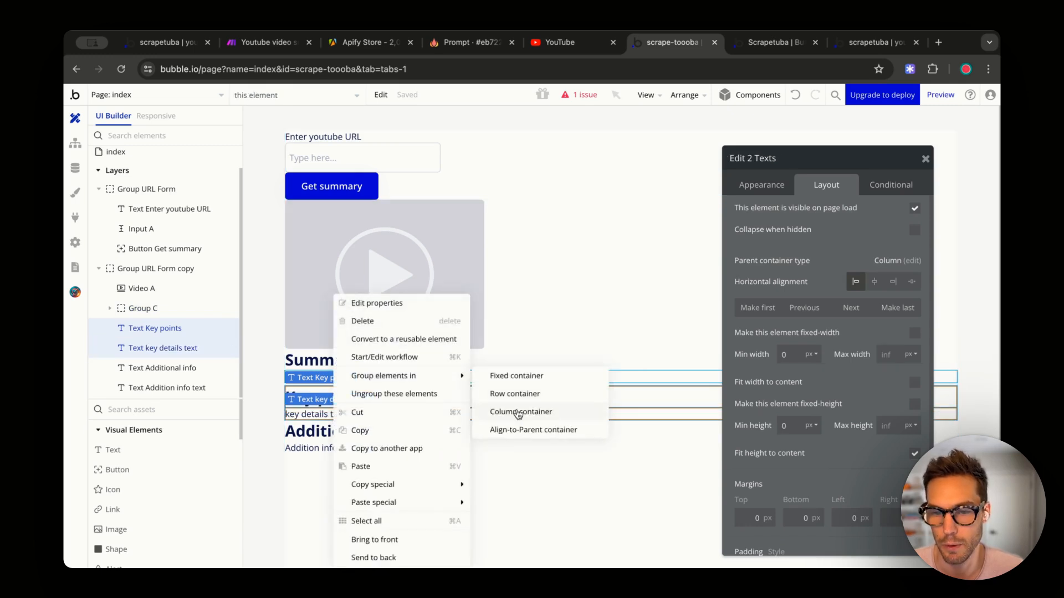
{"action": "left_click", "coordinate": [517, 410]}
{"action": "left_click", "coordinate": [365, 435]}
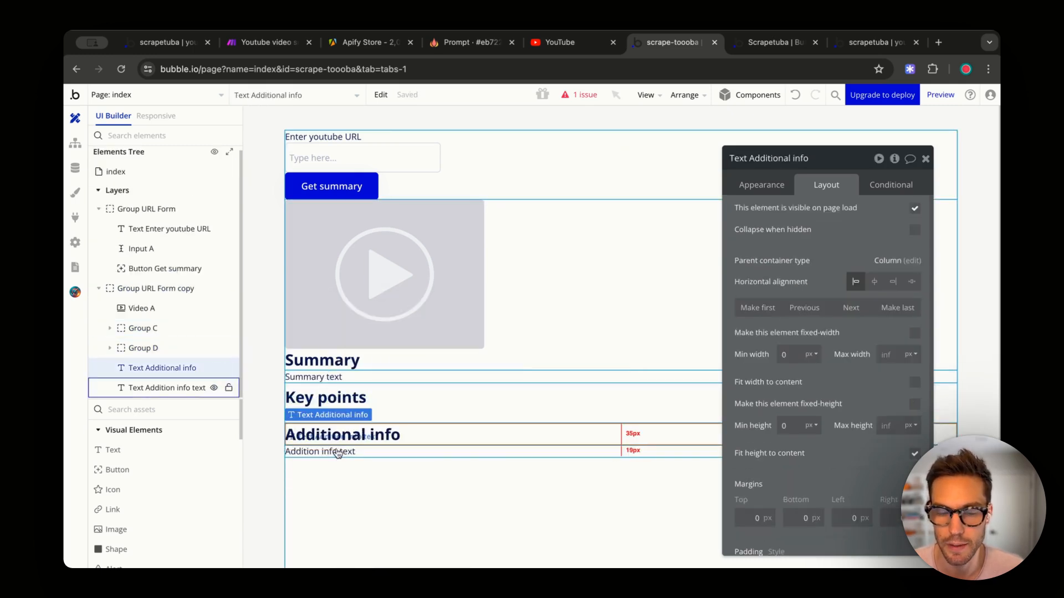
{"action": "left_click", "coordinate": [338, 453], "text": "shift"}
{"action": "right_click", "coordinate": [390, 435]}
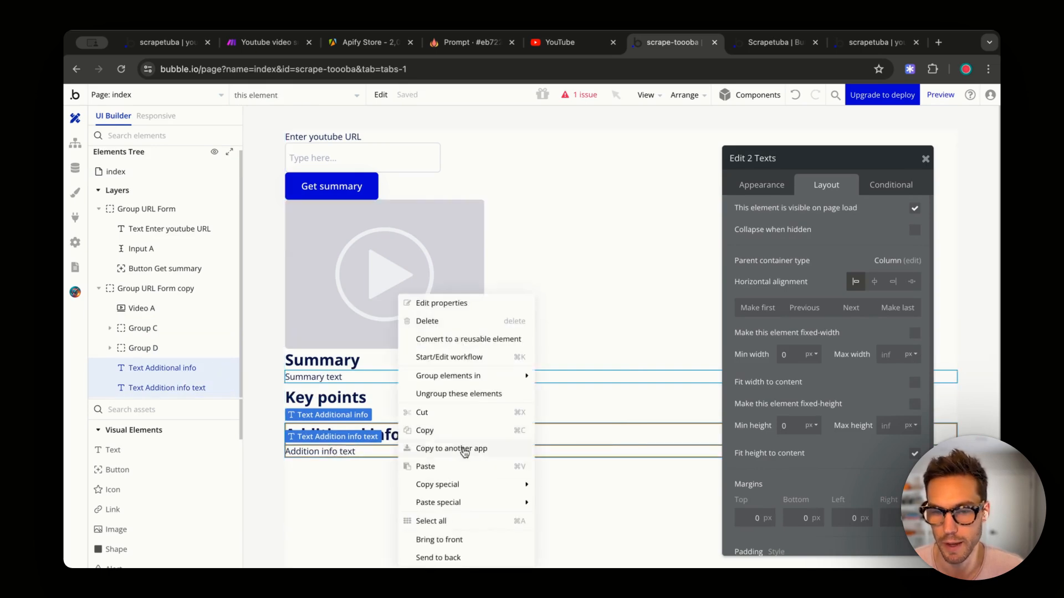
{"action": "mouse_move", "coordinate": [478, 376]}
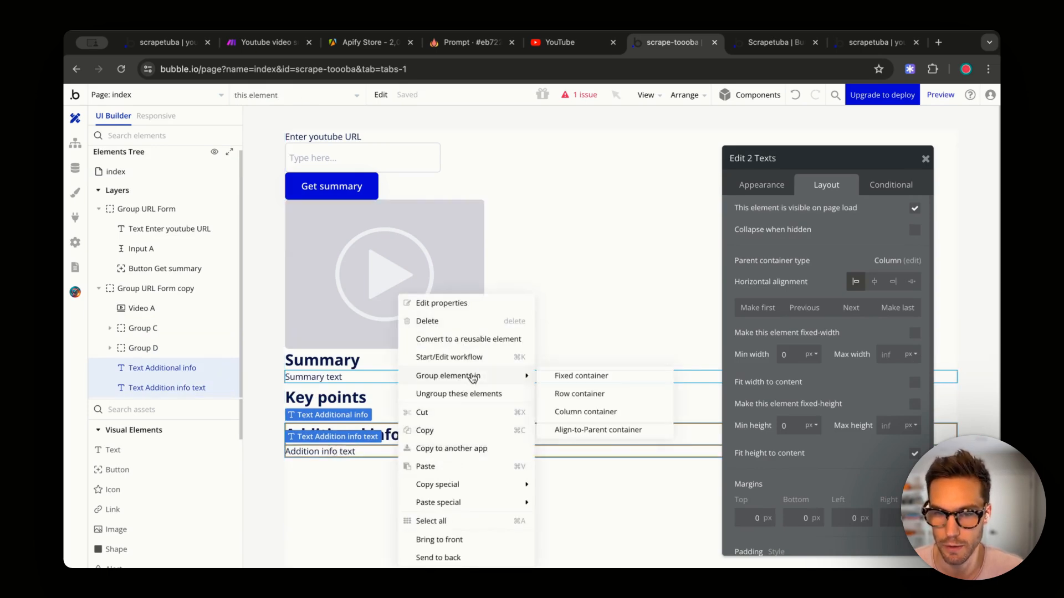
{"action": "left_click", "coordinate": [572, 413]}
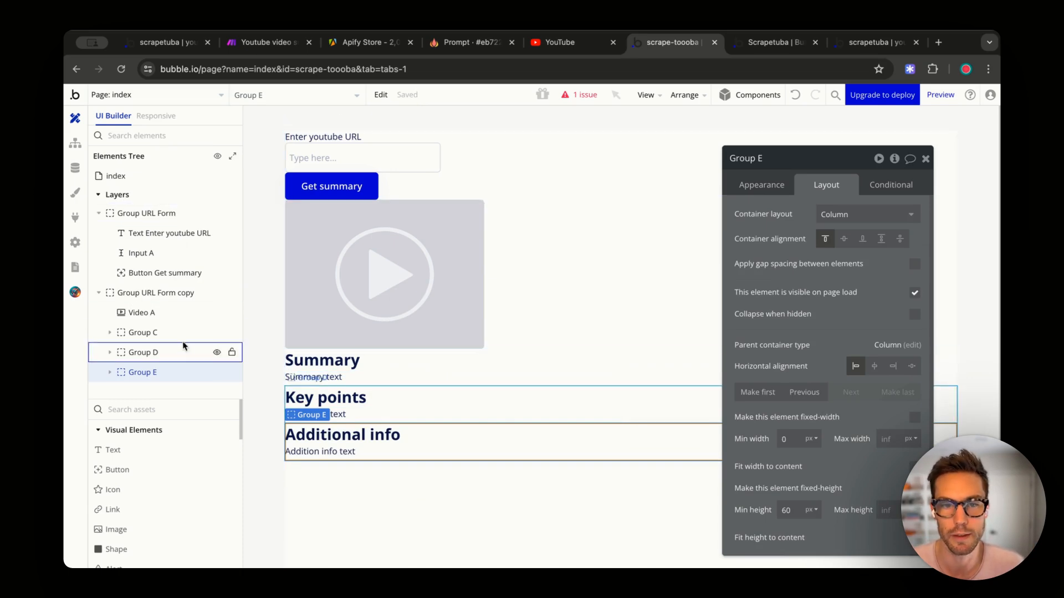
- Rename Group E to 'Group Add. Info', Group D to Key Points, and Group C to 'Group Summary'
{"action": "double_click", "coordinate": [144, 372]}
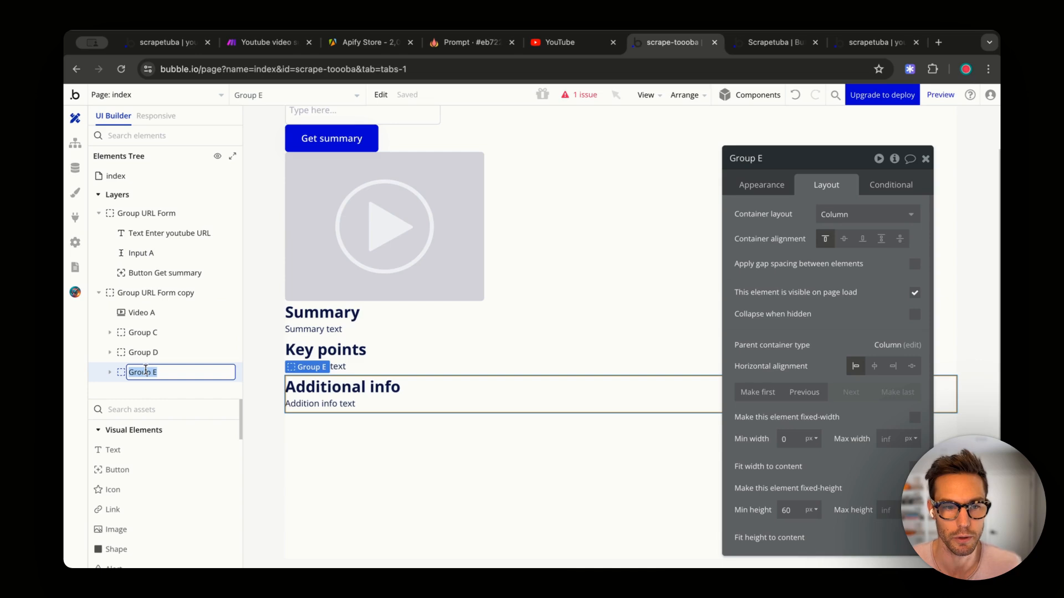
{"action": "type", "text": "Group A"}
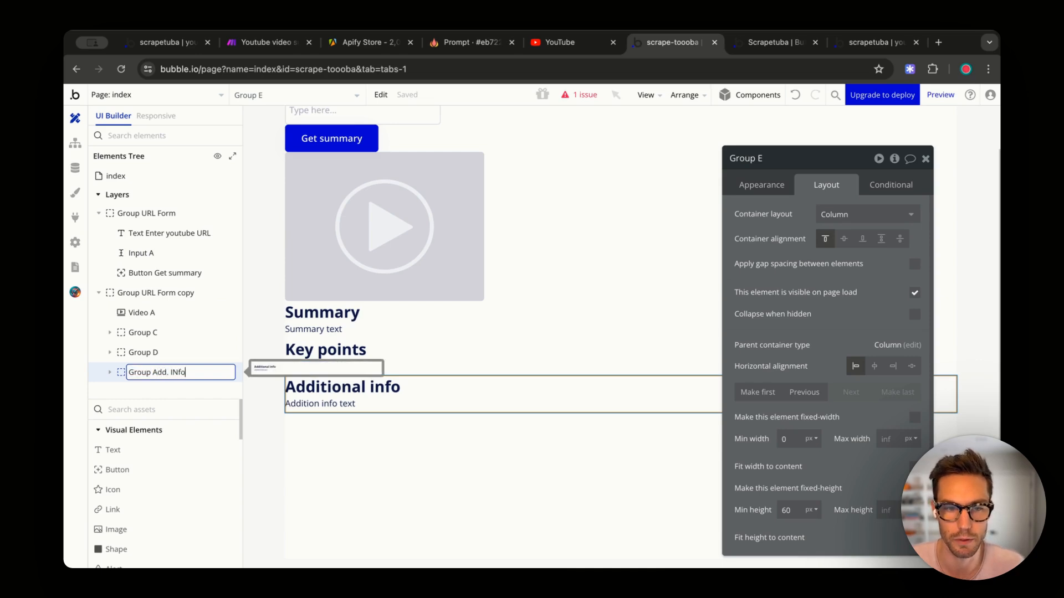
{"action": "type", "text": "dd. IN"}
{"action": "key", "text": "BackSpace"}
{"action": "type", "text": "nfo"}
{"action": "key", "text": "Return"}
{"action": "double_click", "coordinate": [146, 354]}
{"action": "type", "text": "G"}
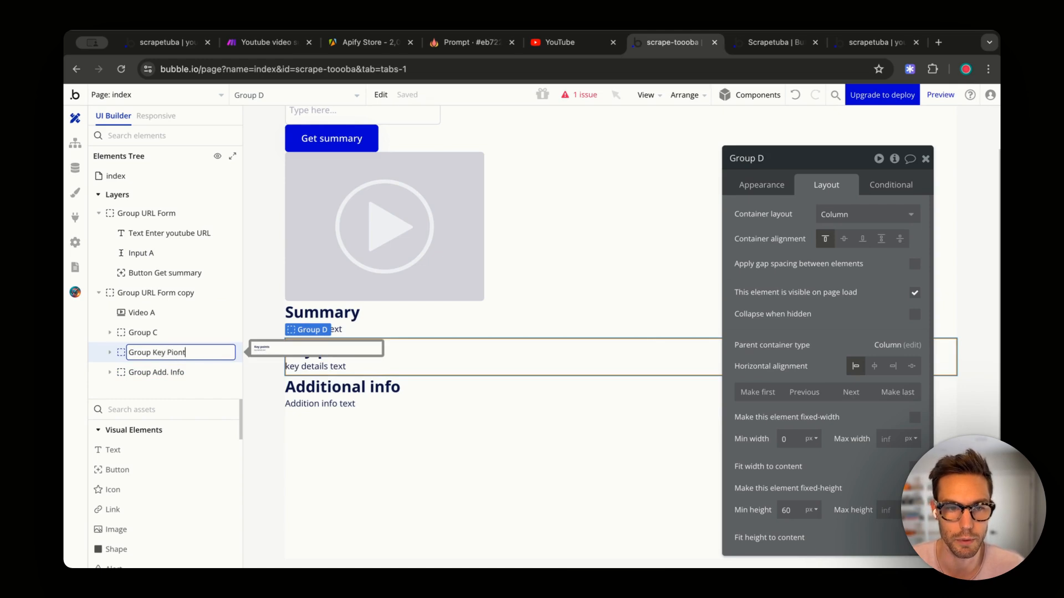
{"action": "key", "text": "BackSpace"}
{"action": "double_click", "coordinate": [146, 332]}
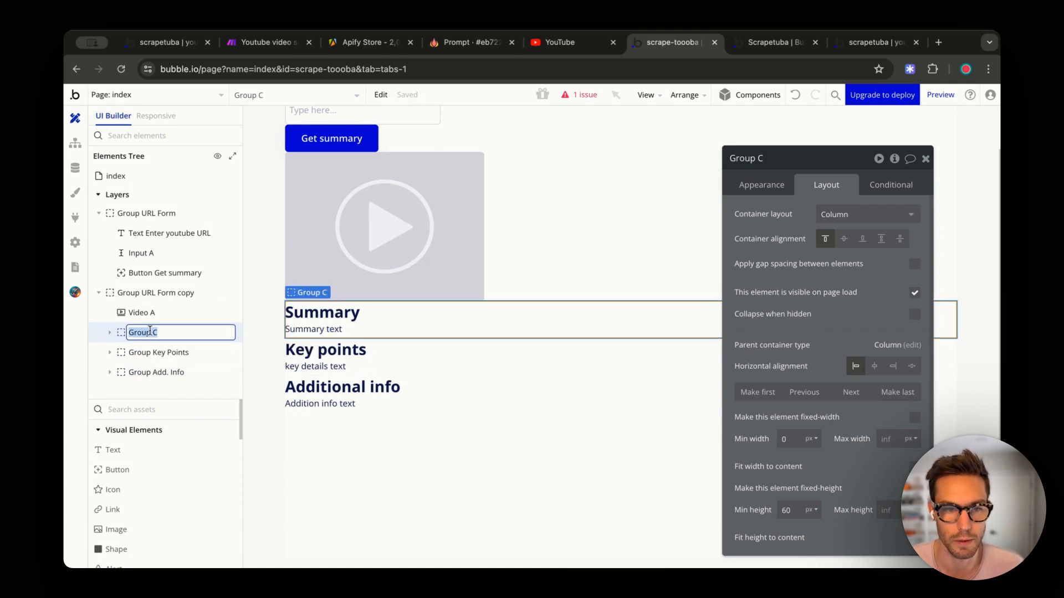
{"action": "type", "text": "Group Summary"}
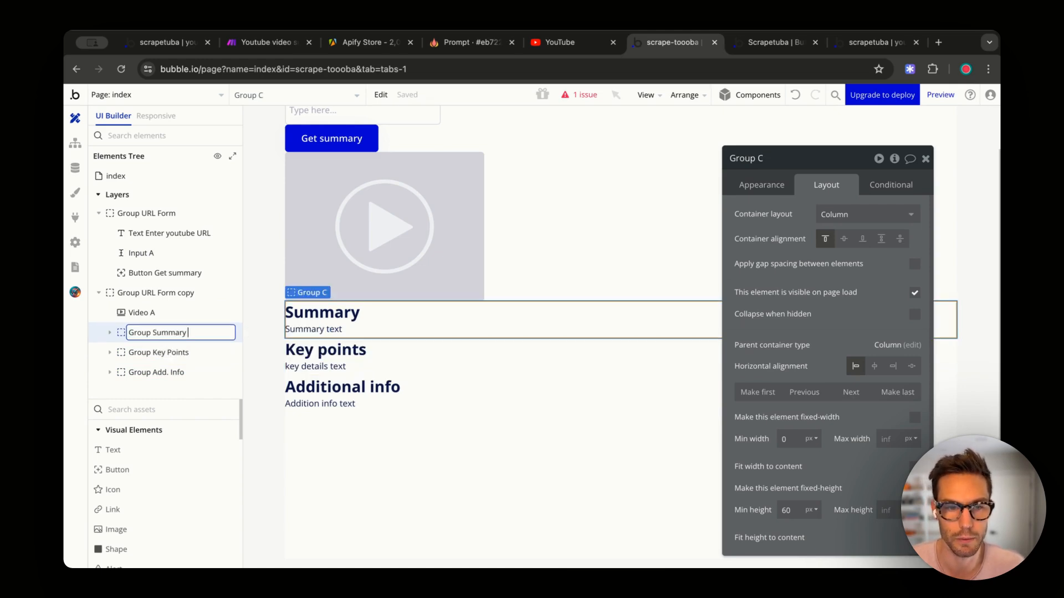
{"action": "key", "text": "BackSpace"}
{"action": "key", "text": "BackSpace"}
{"action": "key", "text": "BackSpace"}
{"action": "key", "text": "Return"}
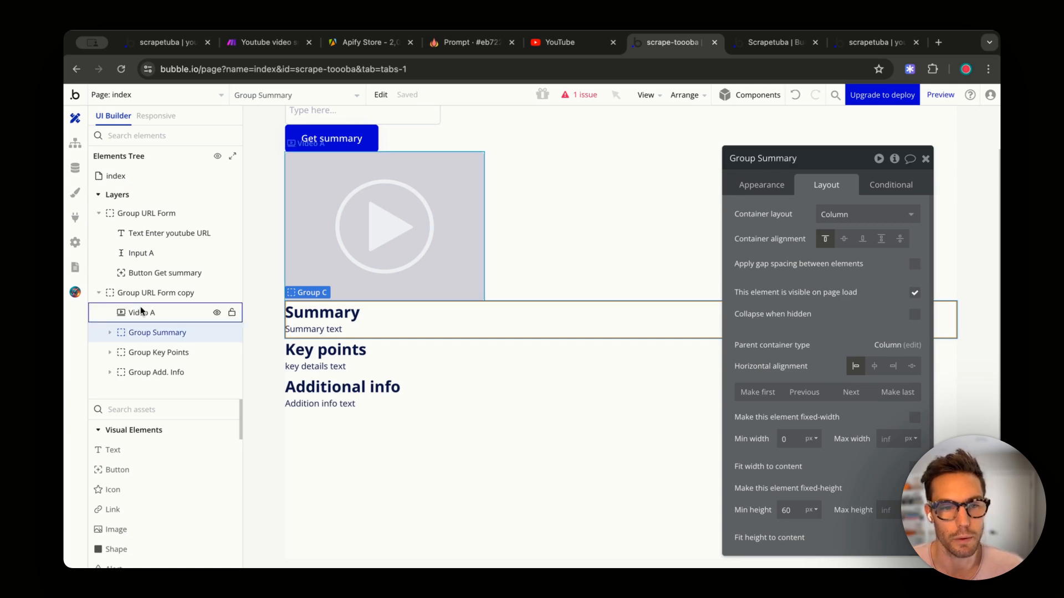
- Rename the outer group holding the video and sections to 'Summary Container'
{"action": "left_click", "coordinate": [143, 312]}
{"action": "left_click", "coordinate": [547, 259]}
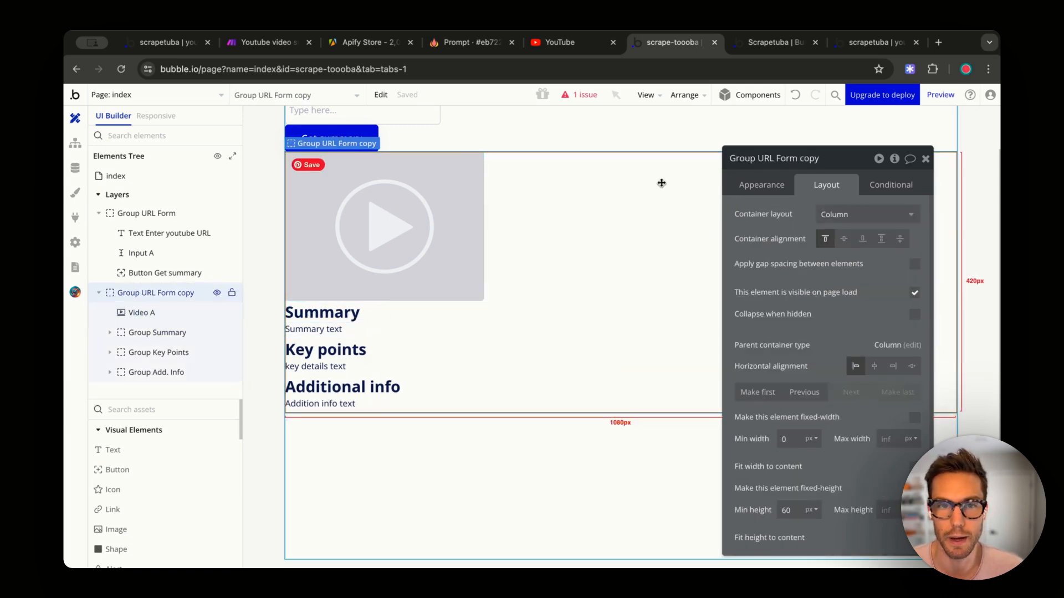
{"action": "double_click", "coordinate": [155, 292]}
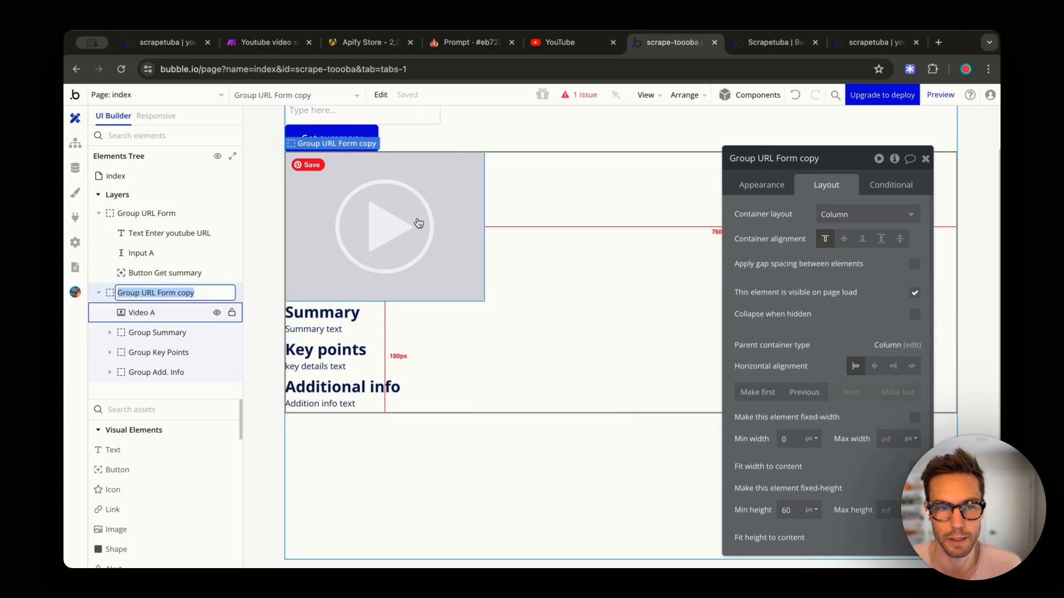
{"action": "type", "text": "Summary Container"}
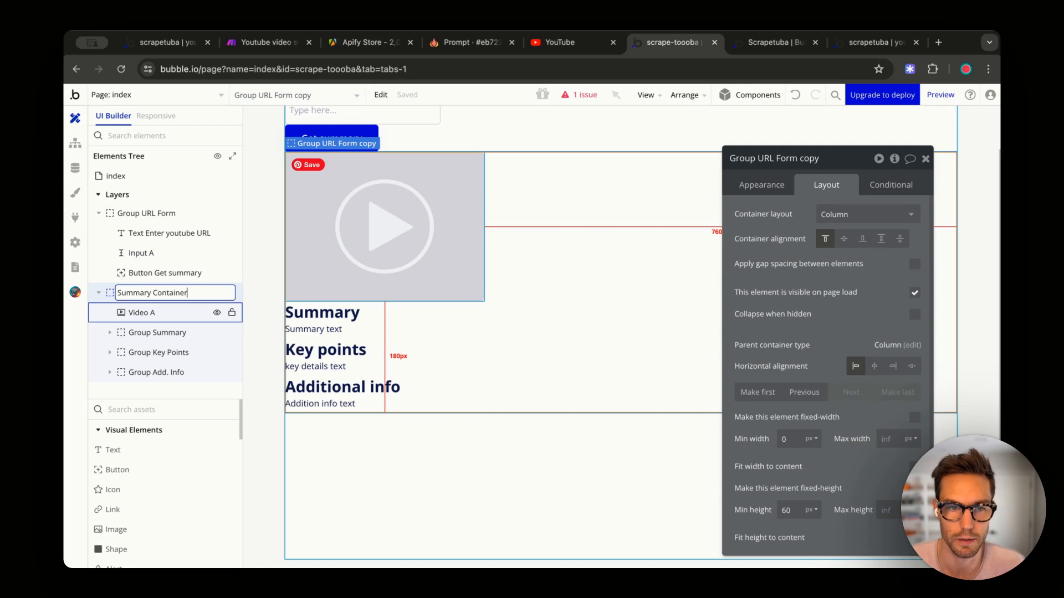
{"action": "key", "text": "Return"}
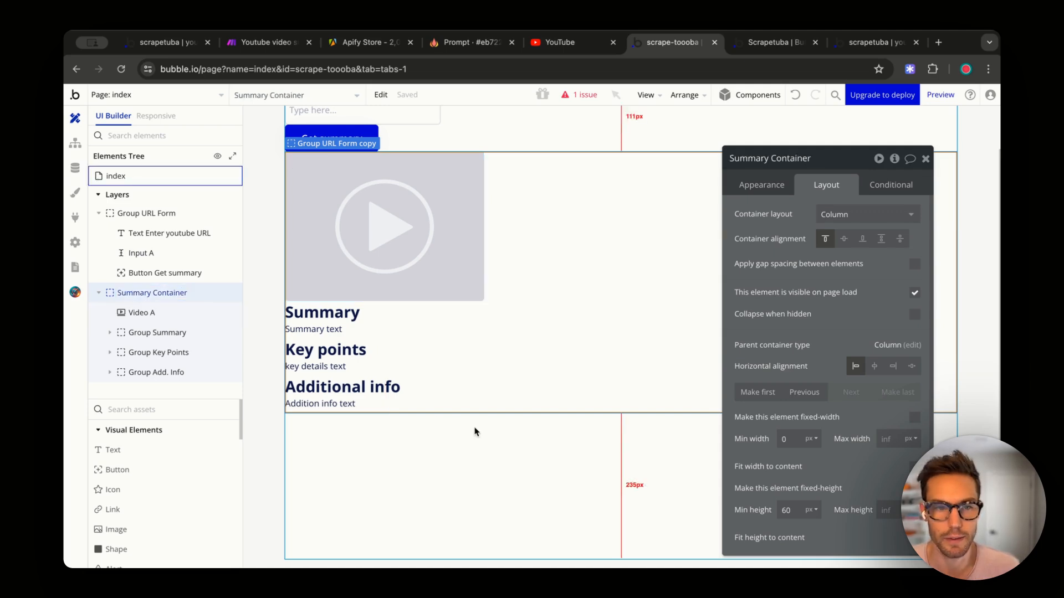
{"action": "left_click", "coordinate": [550, 474]}
{"action": "scroll", "coordinate": [565, 399], "scroll_direction": "up", "scroll_amount": 2}
{"action": "left_click_drag", "start_coordinate": [146, 333], "coordinate": [169, 353]}
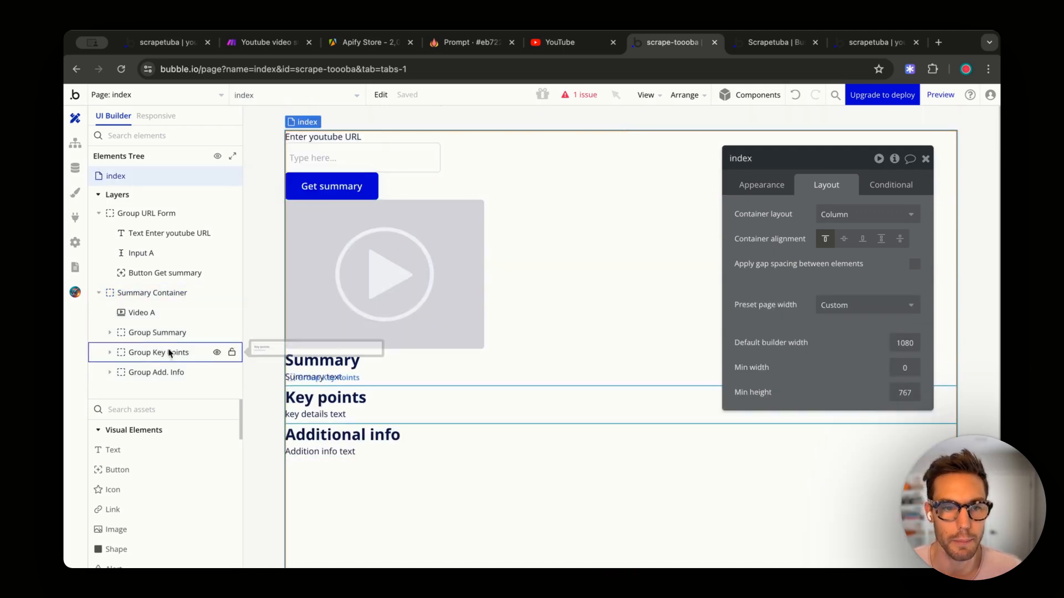
- Enable gap spacing on Summary Container with a 12 px row gap
{"action": "left_click", "coordinate": [176, 300]}
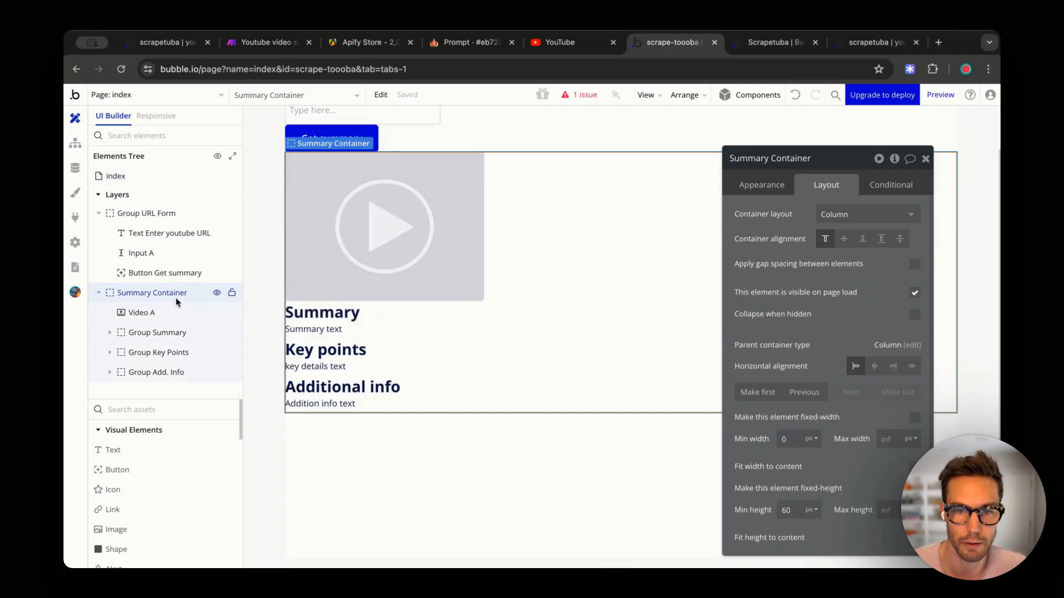
{"action": "left_click", "coordinate": [914, 264]}
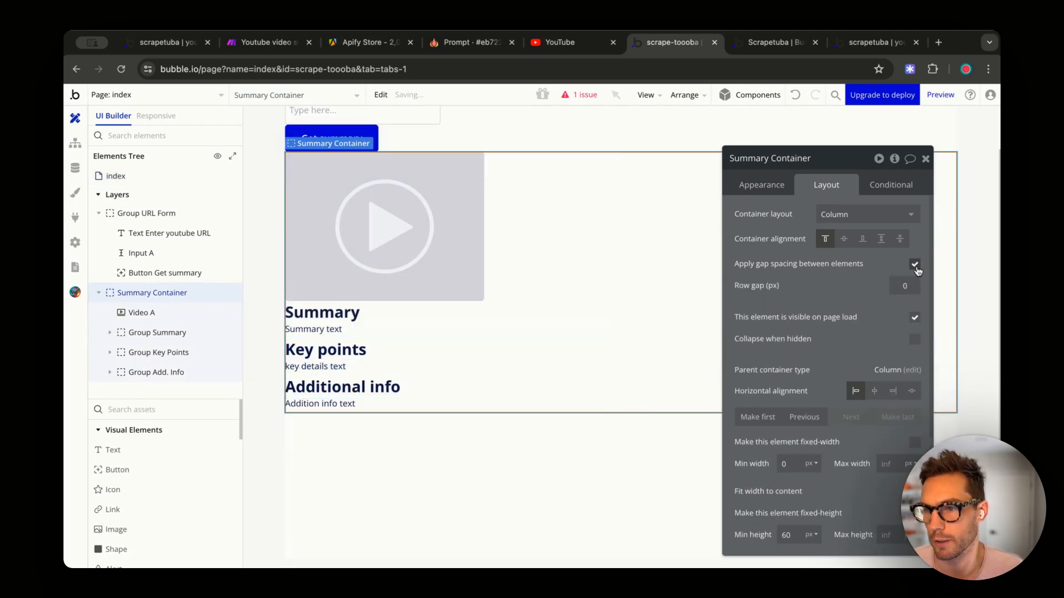
{"action": "left_click", "coordinate": [906, 286]}
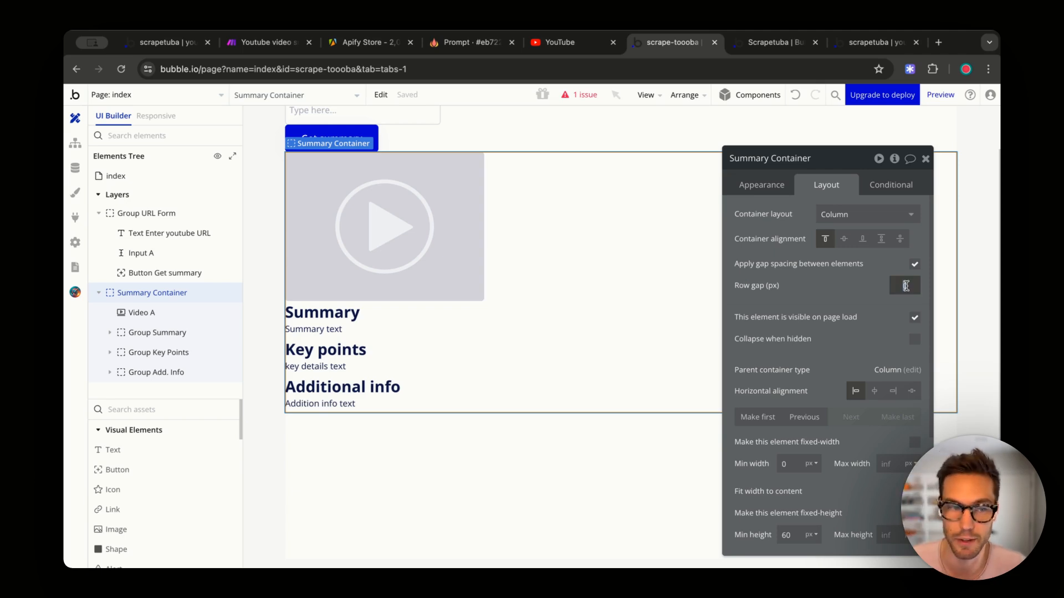
{"action": "type", "text": "4"}
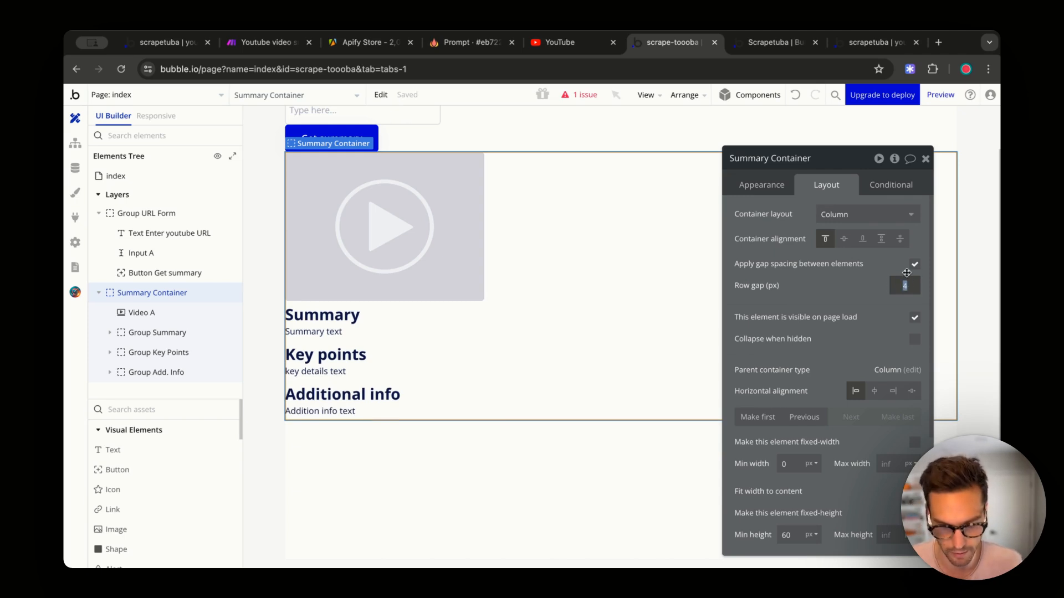
{"action": "type", "text": "12"}
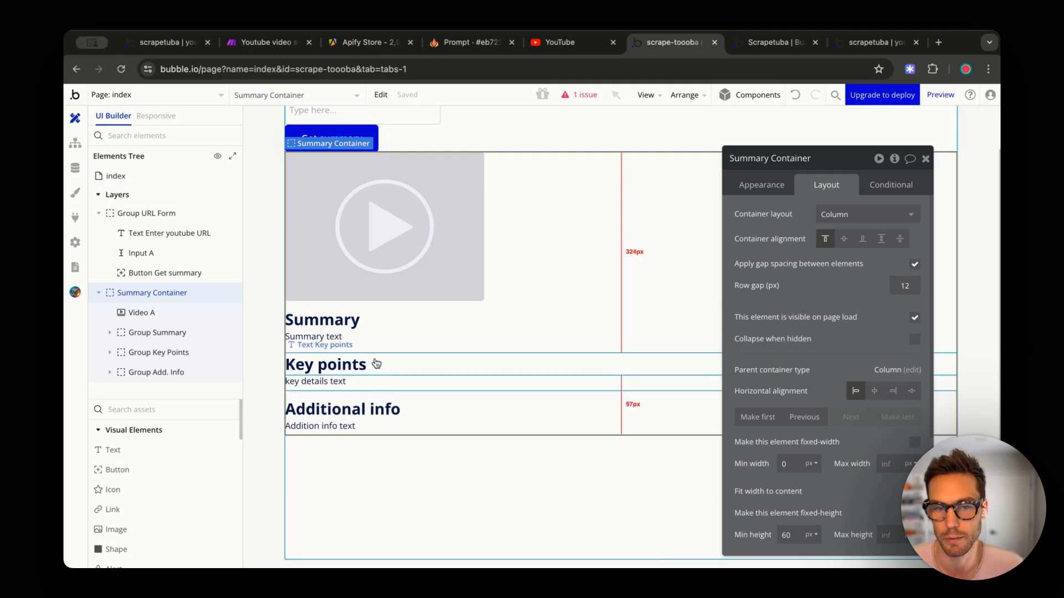
{"action": "left_click", "coordinate": [459, 237]}
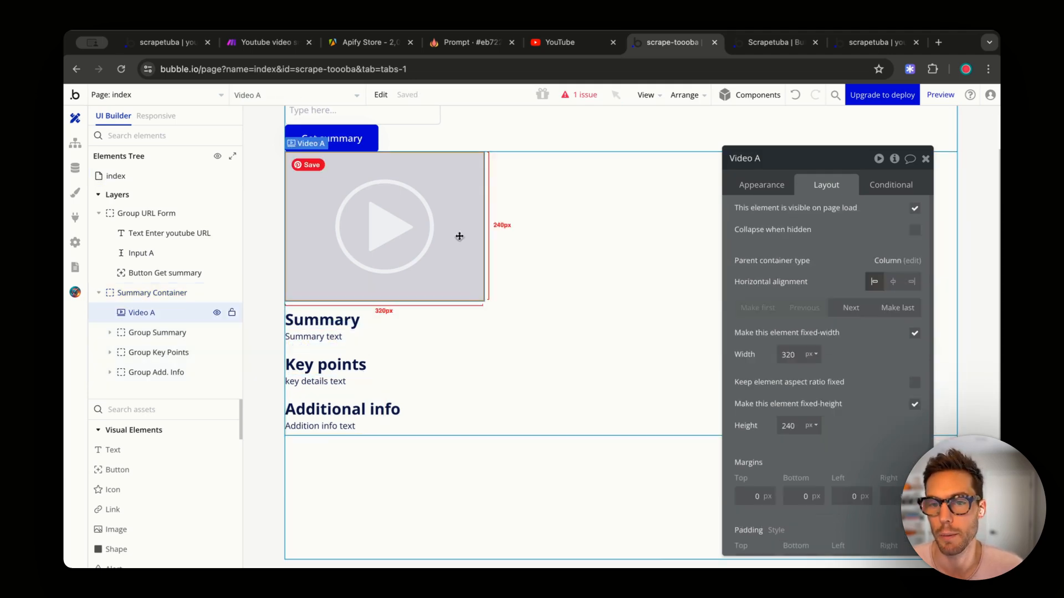
- Make Video A non-fixed-width and lock its aspect ratio at 16:9
{"action": "left_click", "coordinate": [914, 334]}
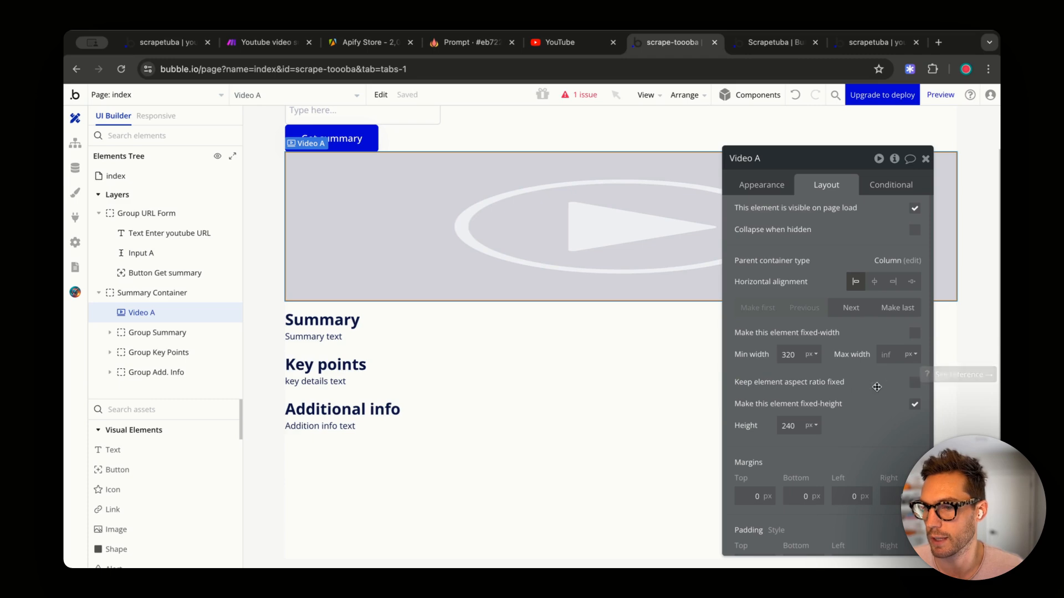
{"action": "left_click", "coordinate": [914, 382]}
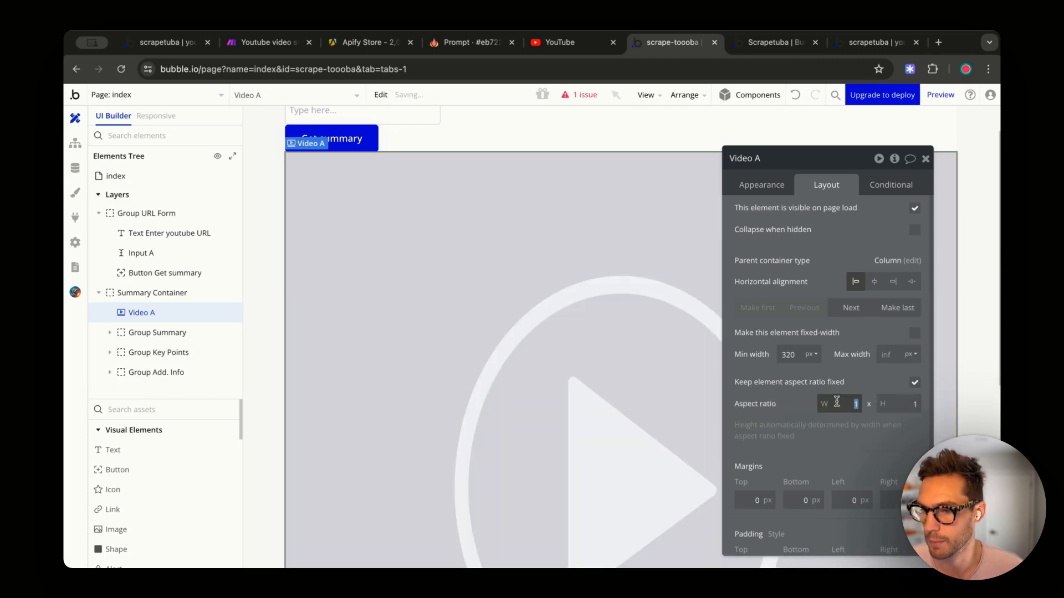
{"action": "key", "text": "Tab"}
{"action": "type", "text": "9"}
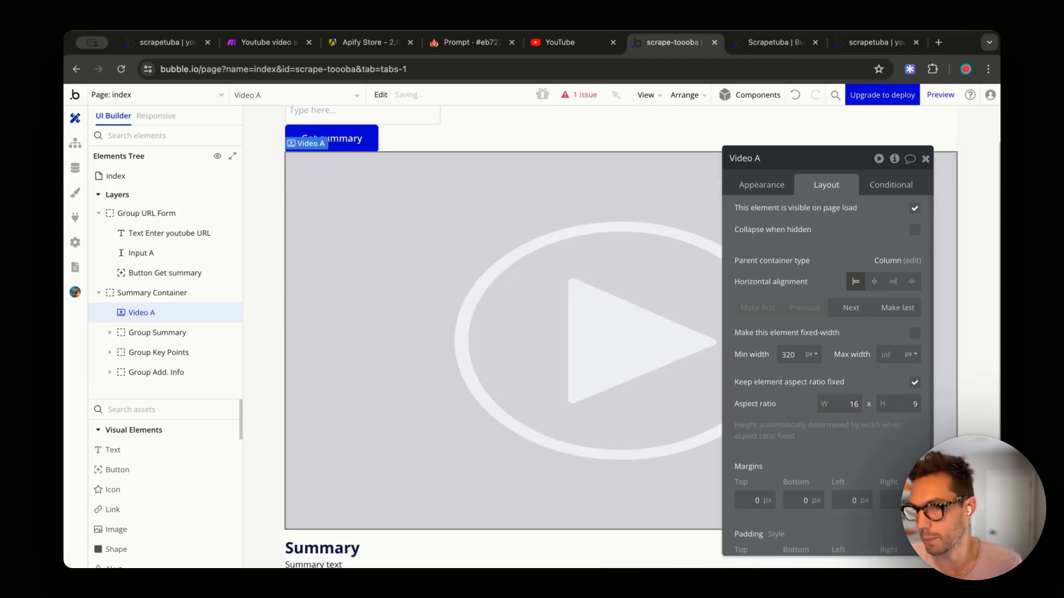
{"action": "scroll", "coordinate": [577, 152], "scroll_direction": "up", "scroll_amount": 2}
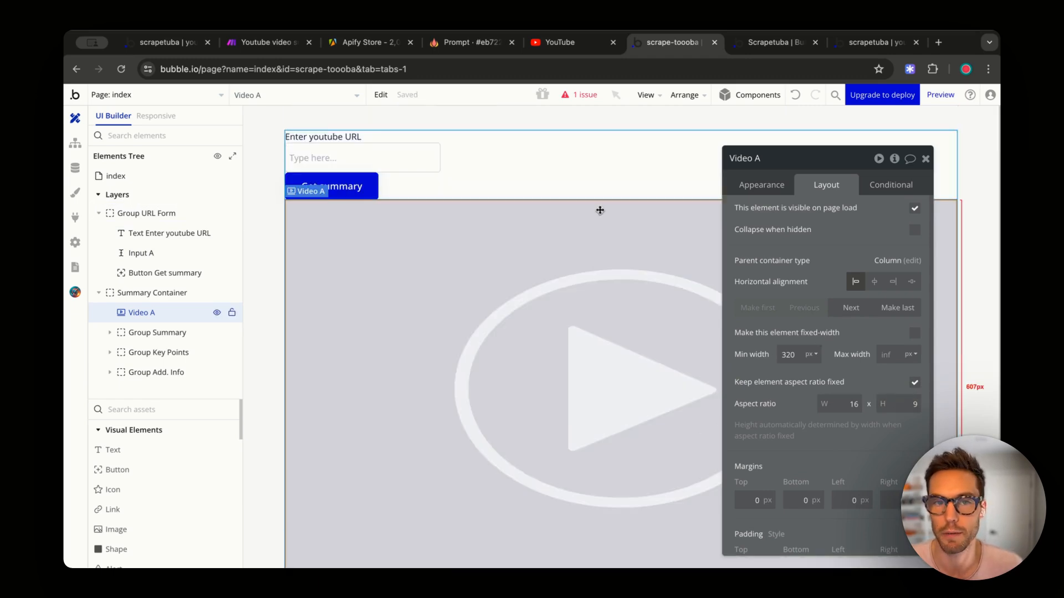
- Uncheck fixed width on the Enter youtube URL label, URL input and Get summary button
{"action": "left_click", "coordinate": [162, 298]}
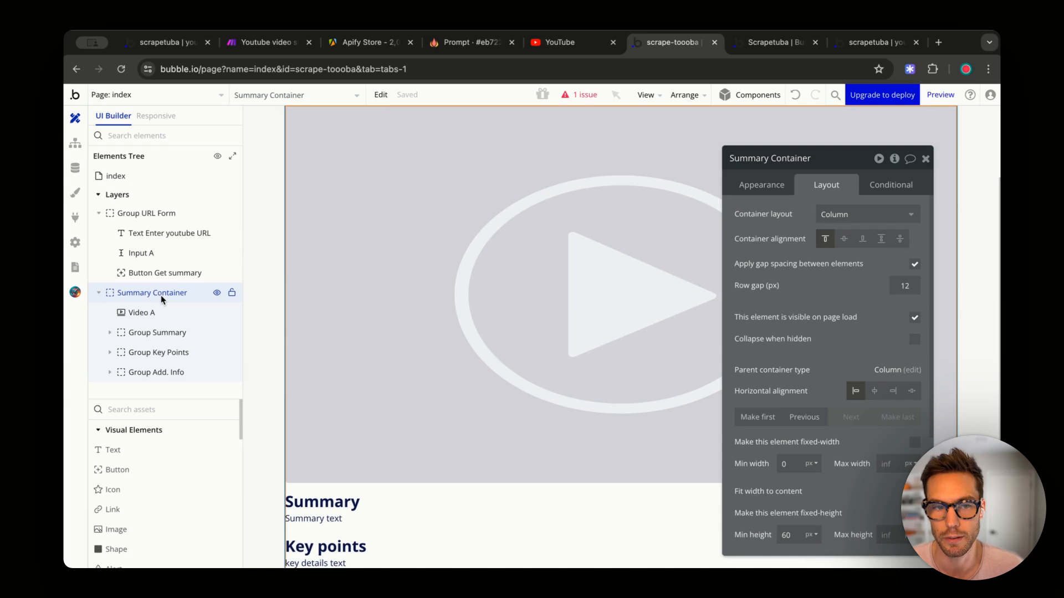
{"action": "scroll", "coordinate": [351, 277], "scroll_direction": "up", "scroll_amount": 4}
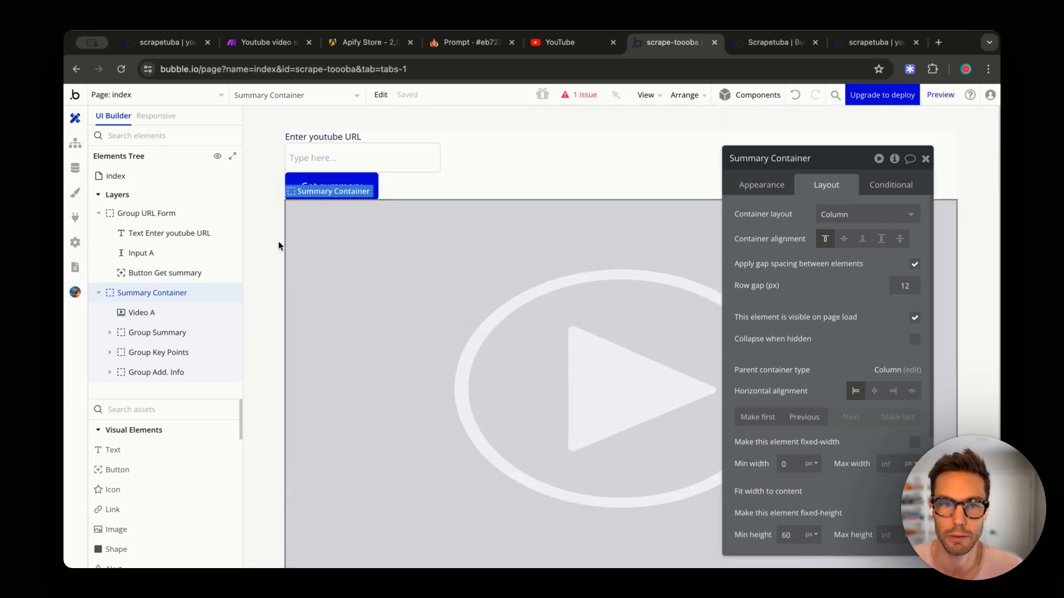
{"action": "left_click", "coordinate": [366, 159]}
{"action": "left_click", "coordinate": [399, 182]}
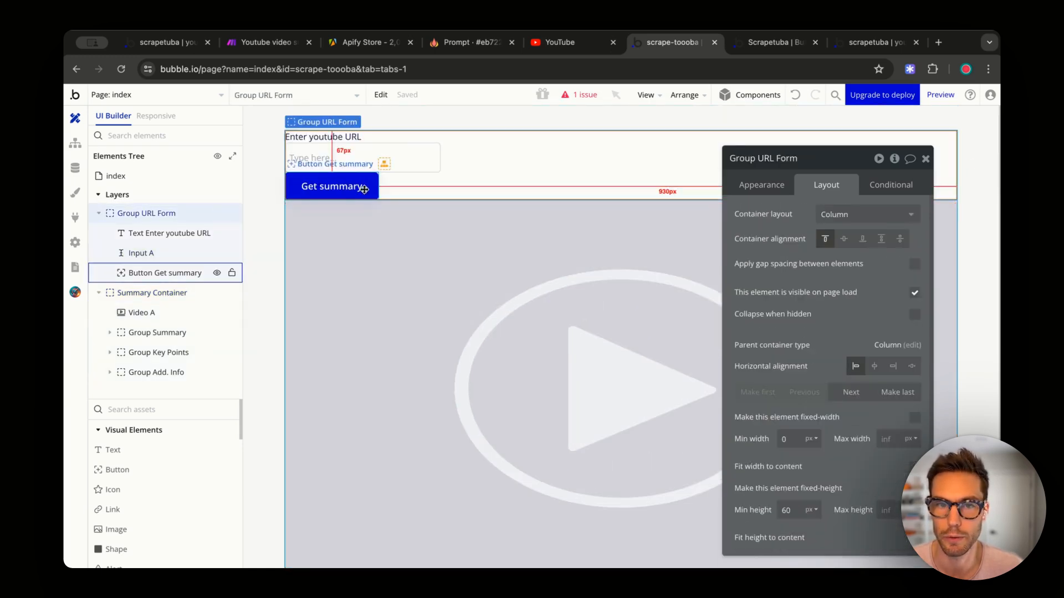
{"action": "left_click", "coordinate": [119, 218]}
{"action": "left_click", "coordinate": [165, 273]}
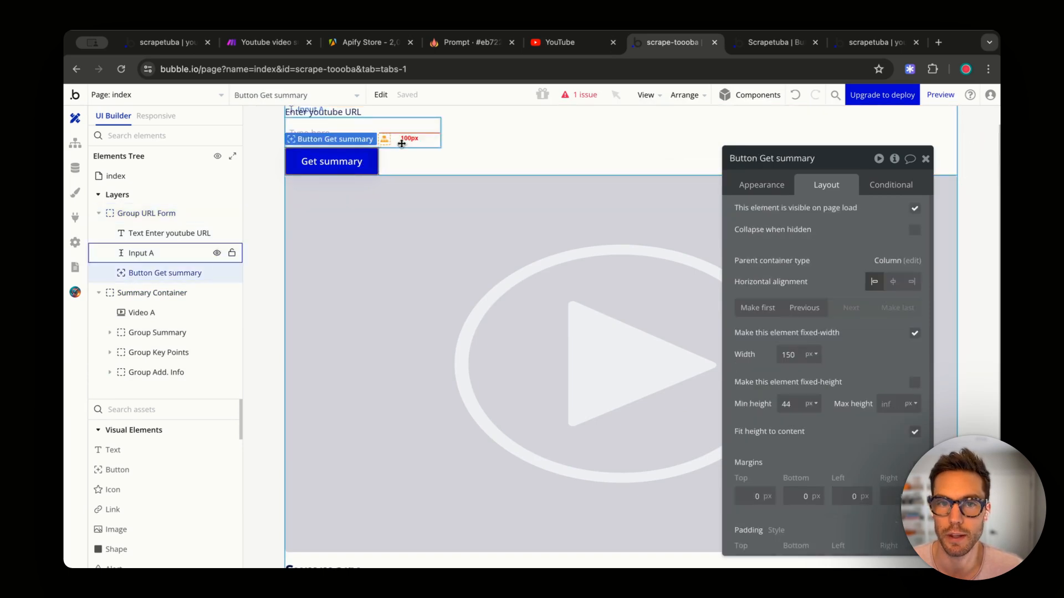
{"action": "left_click", "coordinate": [142, 253], "text": "shift"}
{"action": "left_click", "coordinate": [169, 233], "text": "shift"}
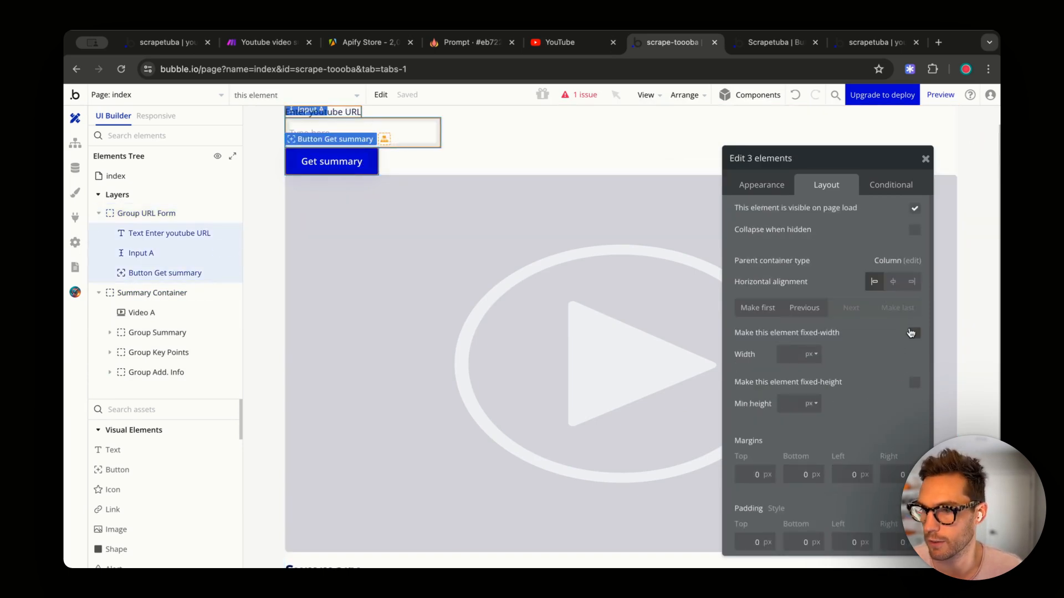
{"action": "left_click", "coordinate": [914, 333]}
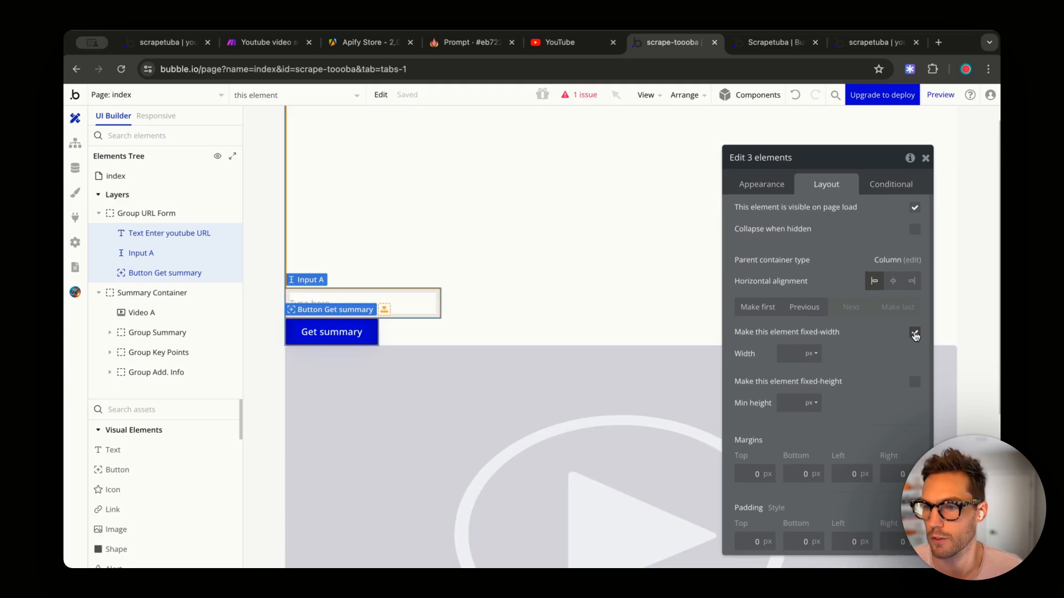
{"action": "left_click", "coordinate": [914, 333]}
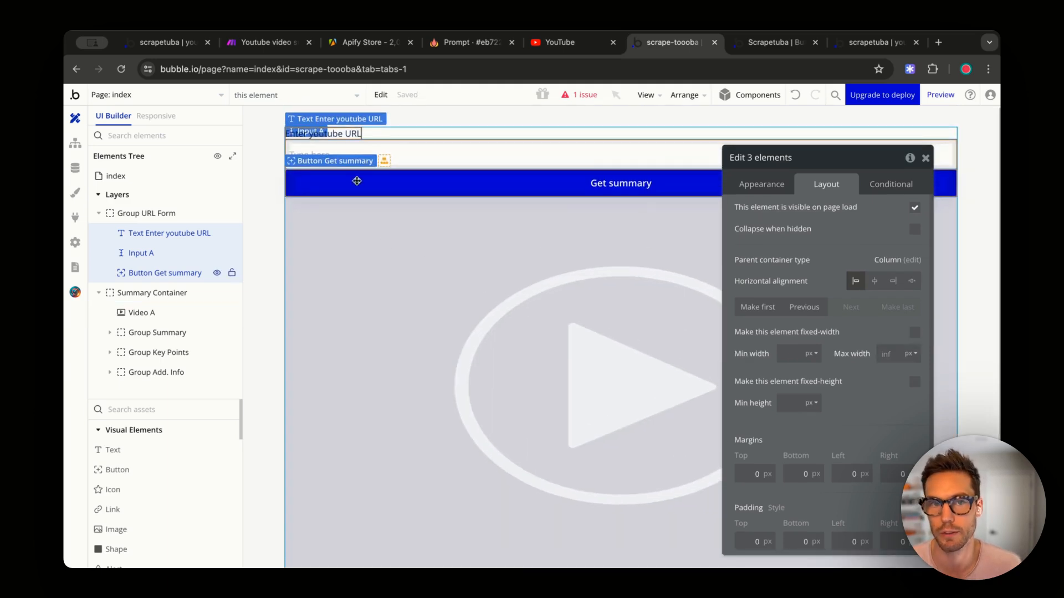
{"action": "left_click", "coordinate": [146, 213]}
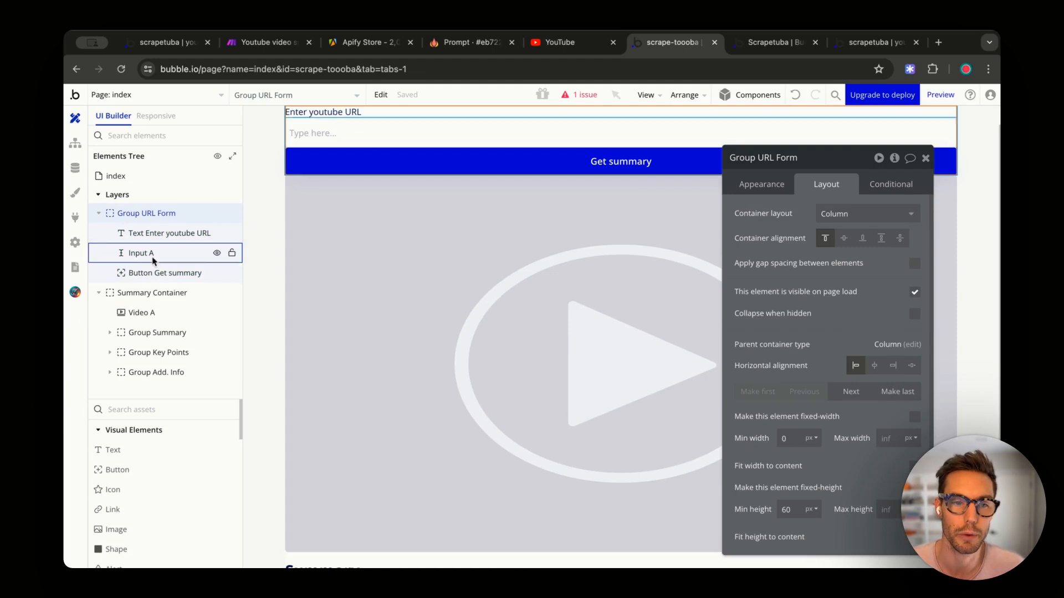
{"action": "left_click", "coordinate": [139, 299], "text": "shift"}
- Group URL Form and Summary Container in a column container named 'Main Conainter'
{"action": "mouse_move", "coordinate": [310, 305]}
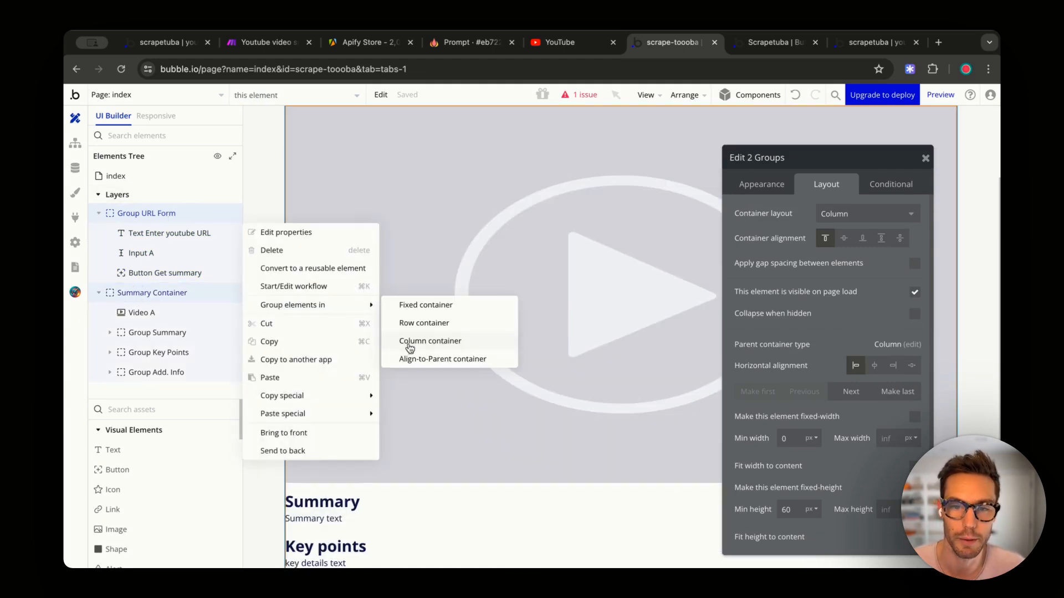
{"action": "left_click", "coordinate": [409, 345]}
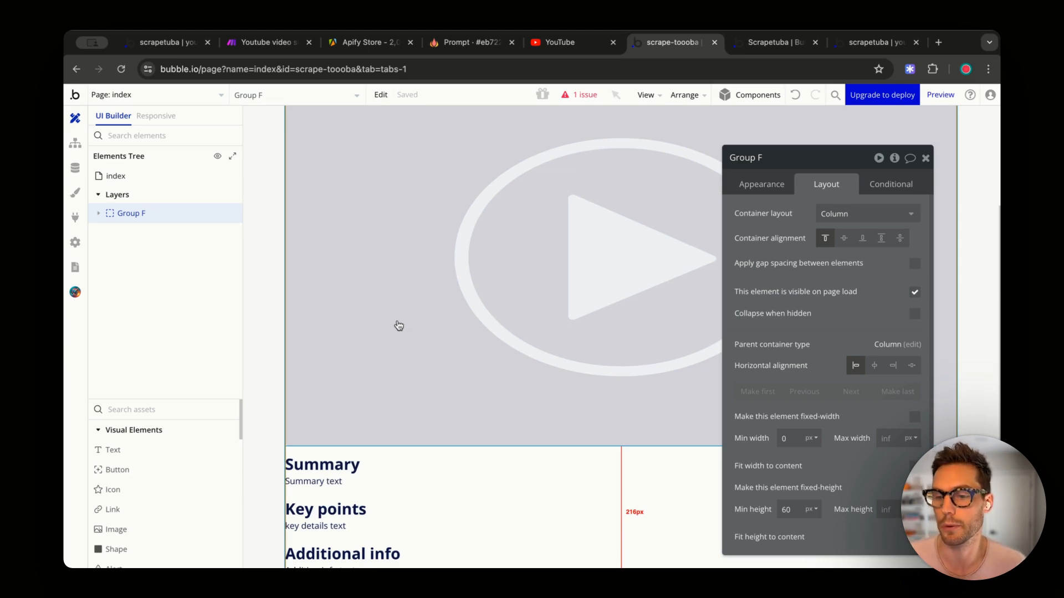
{"action": "left_click", "coordinate": [128, 215]}
{"action": "double_click", "coordinate": [129, 214]}
{"action": "type", "text": "Main C"}
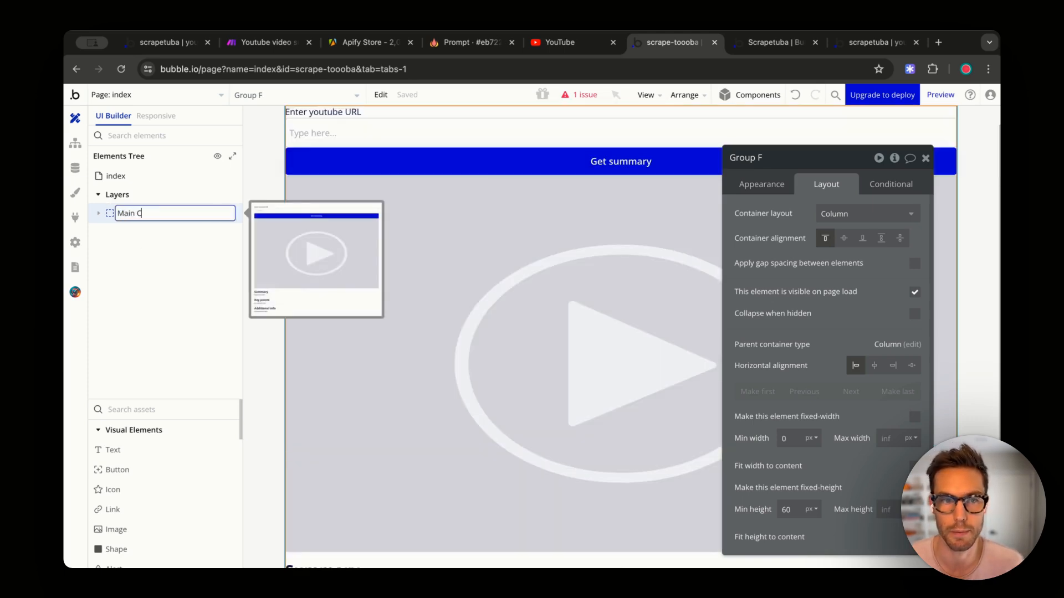
{"action": "type", "text": "onai"}
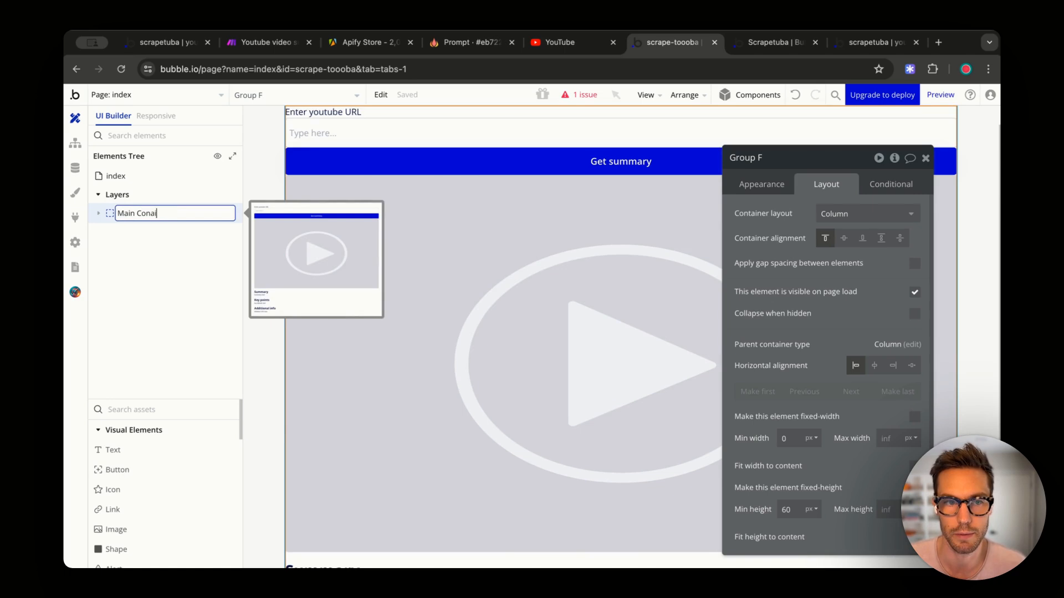
{"action": "type", "text": "nter"}
{"action": "key", "text": "Return"}
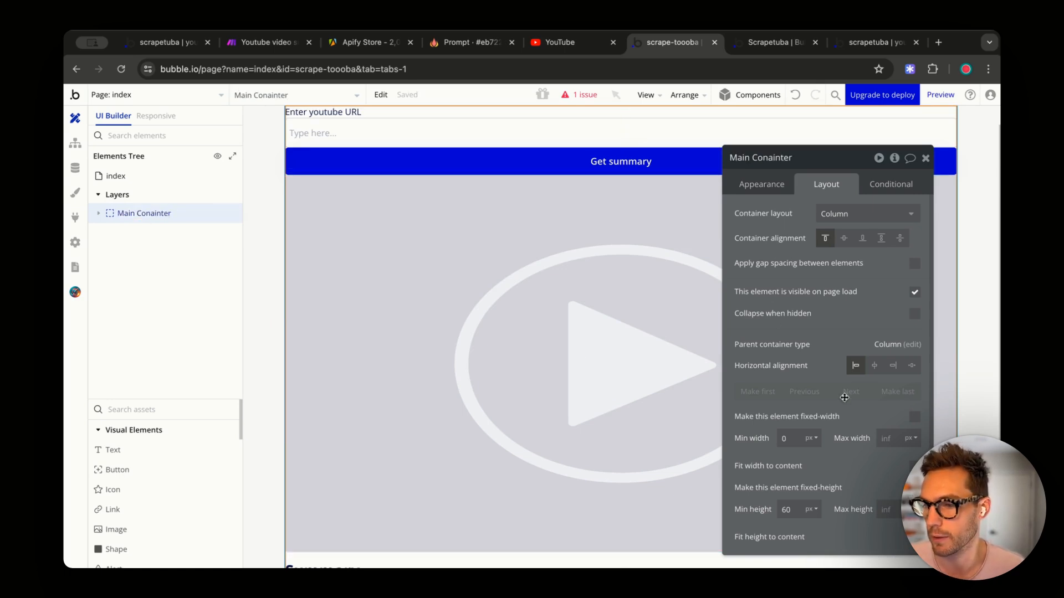
- Give Main Conainter a 560 px max width, gap spacing, and centred horizontal alignment
{"action": "type", "text": "56"}
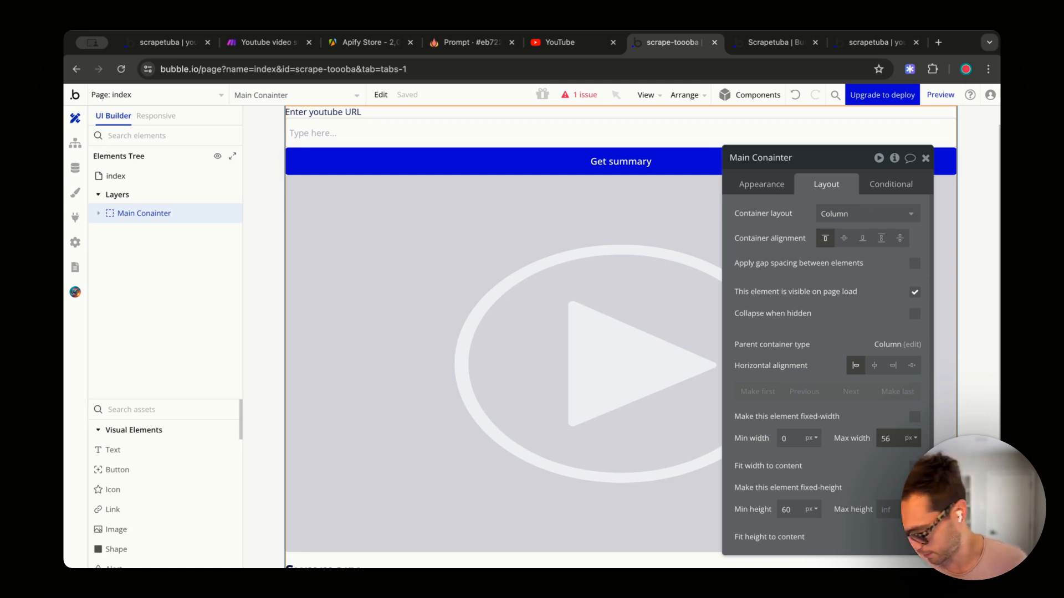
{"action": "type", "text": "0"}
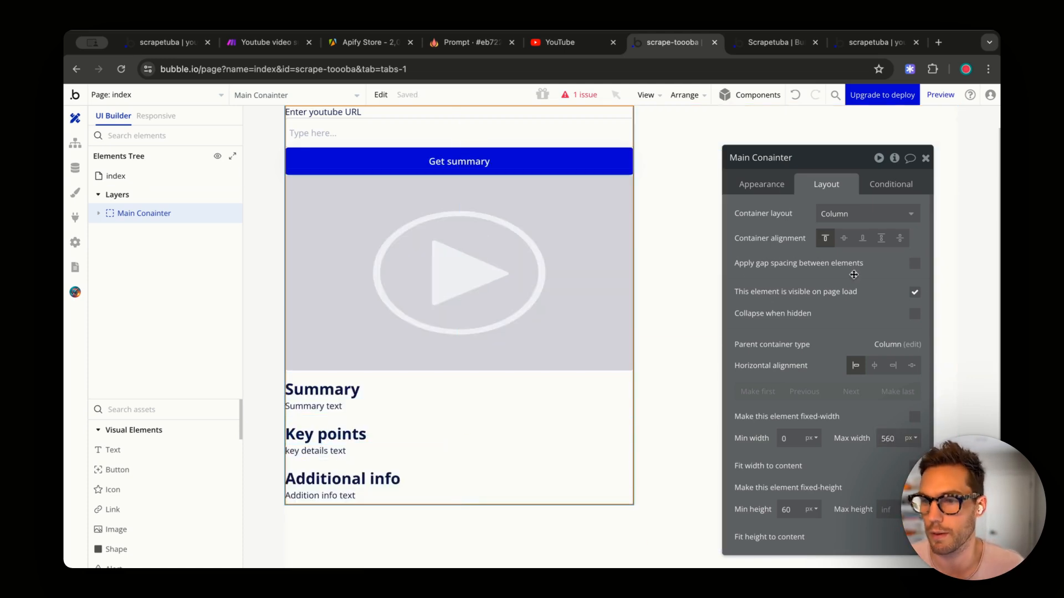
{"action": "left_click", "coordinate": [914, 264]}
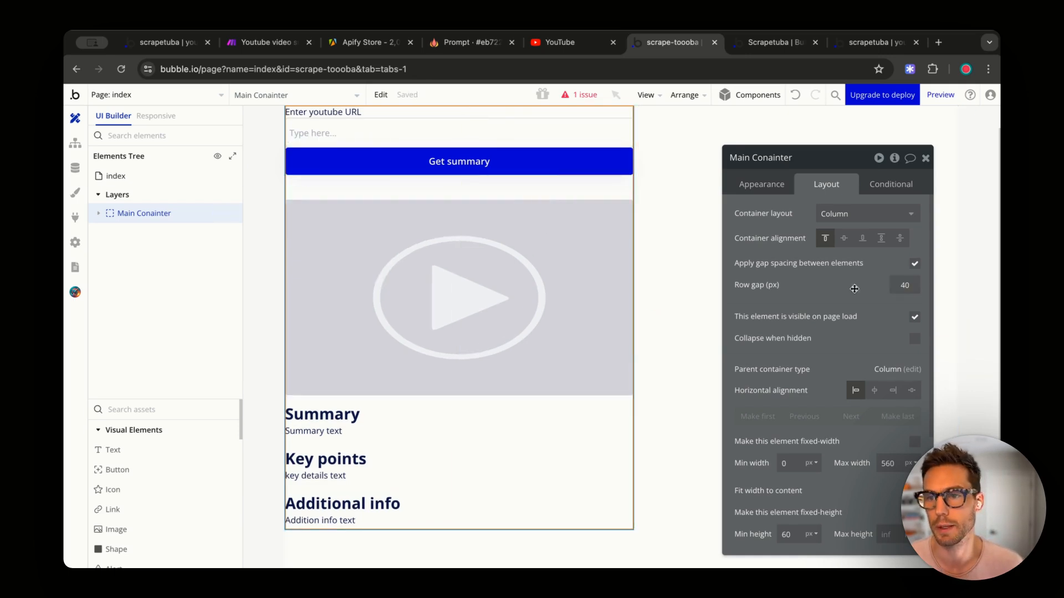
{"action": "left_click", "coordinate": [874, 391]}
{"action": "scroll", "coordinate": [873, 396], "scroll_direction": "down", "scroll_amount": 3}
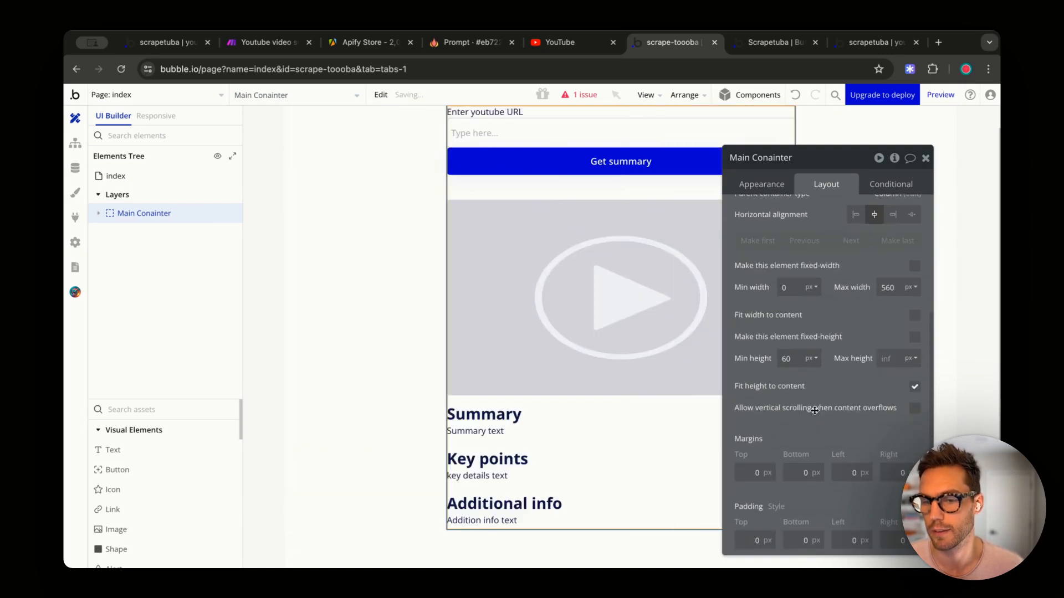
- Set Main Conainter's padding to 32 px on every side
{"action": "double_click", "coordinate": [761, 538]}
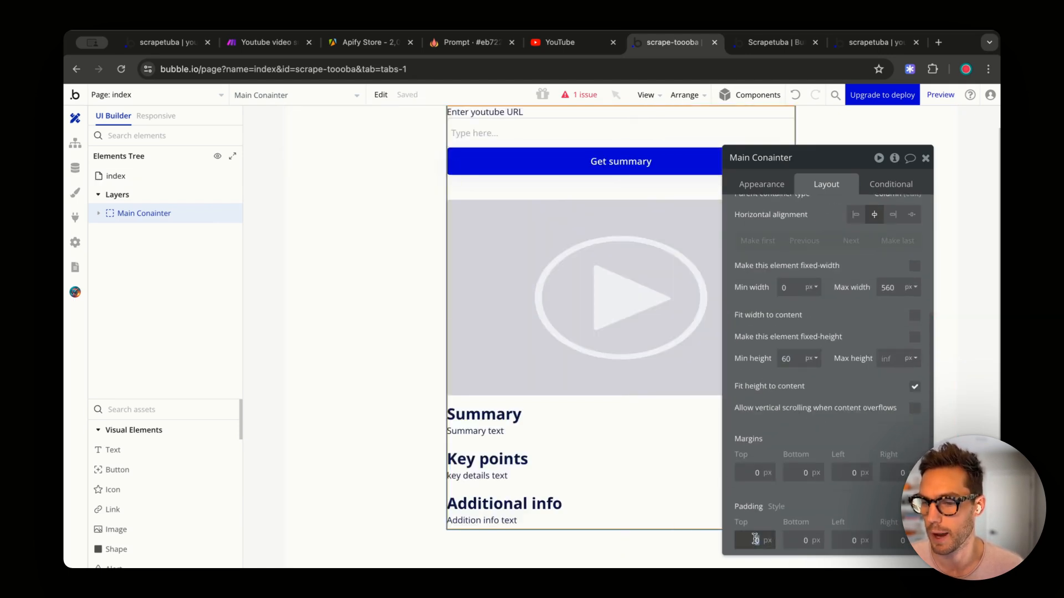
{"action": "type", "text": "32"}
{"action": "key", "text": "Tab"}
{"action": "type", "text": "32"}
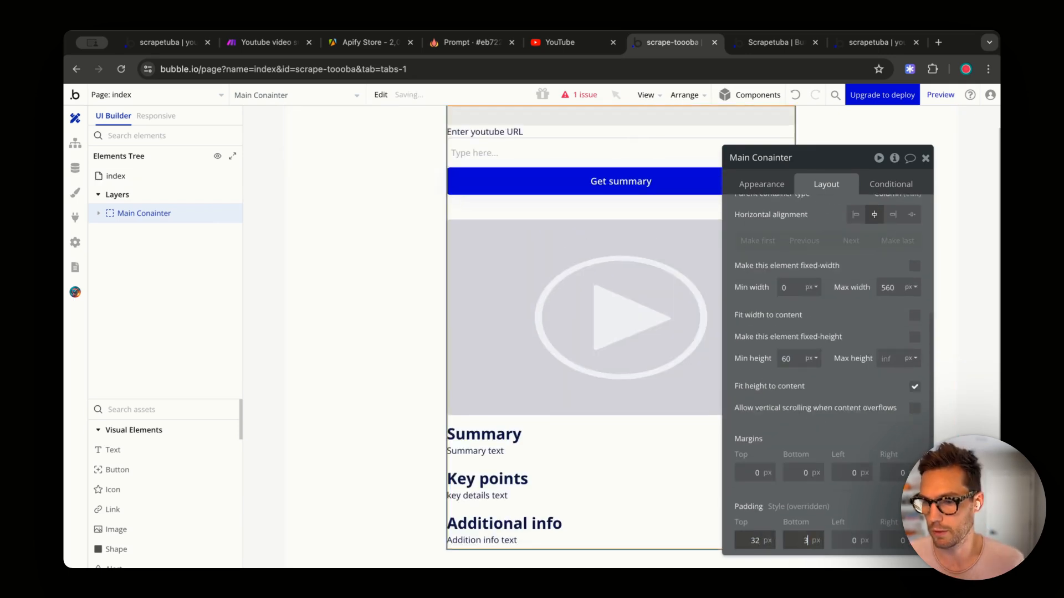
{"action": "key", "text": "Tab"}
{"action": "type", "text": "32"}
{"action": "key", "text": "Tab"}
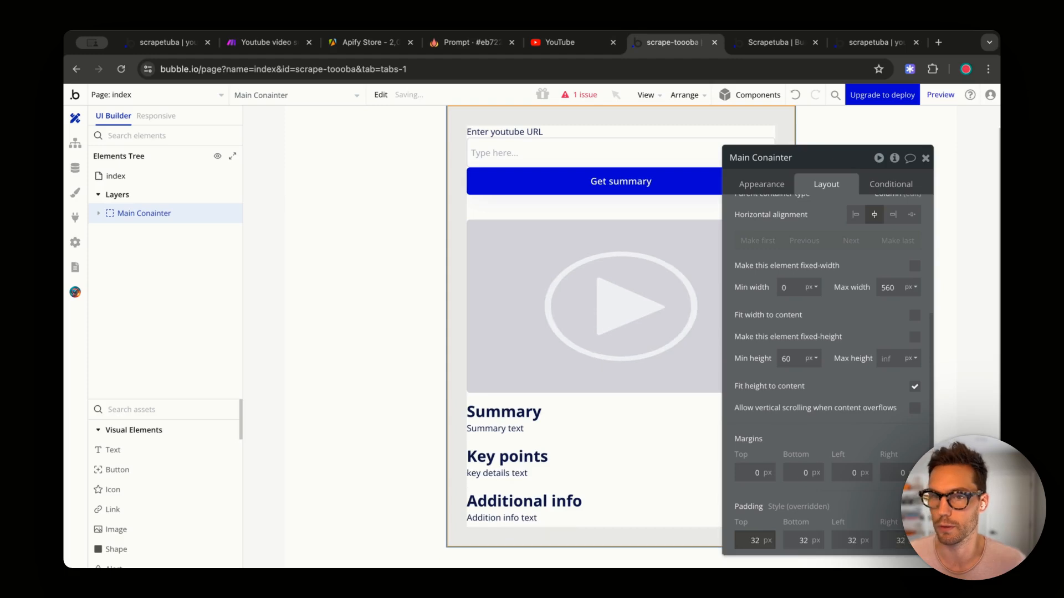
{"action": "left_click", "coordinate": [397, 224]}
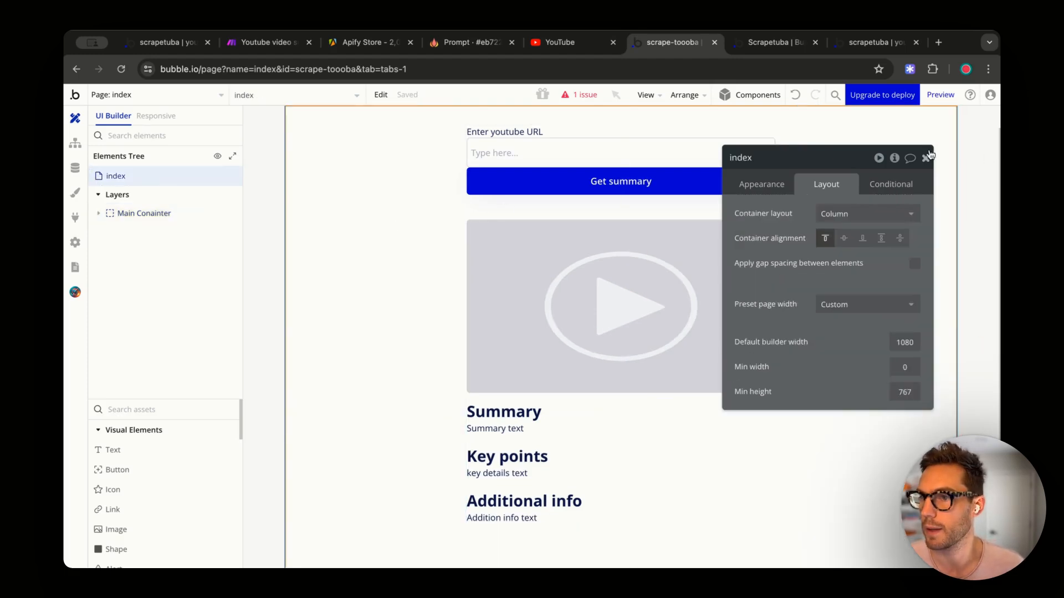
{"action": "left_click", "coordinate": [925, 158]}
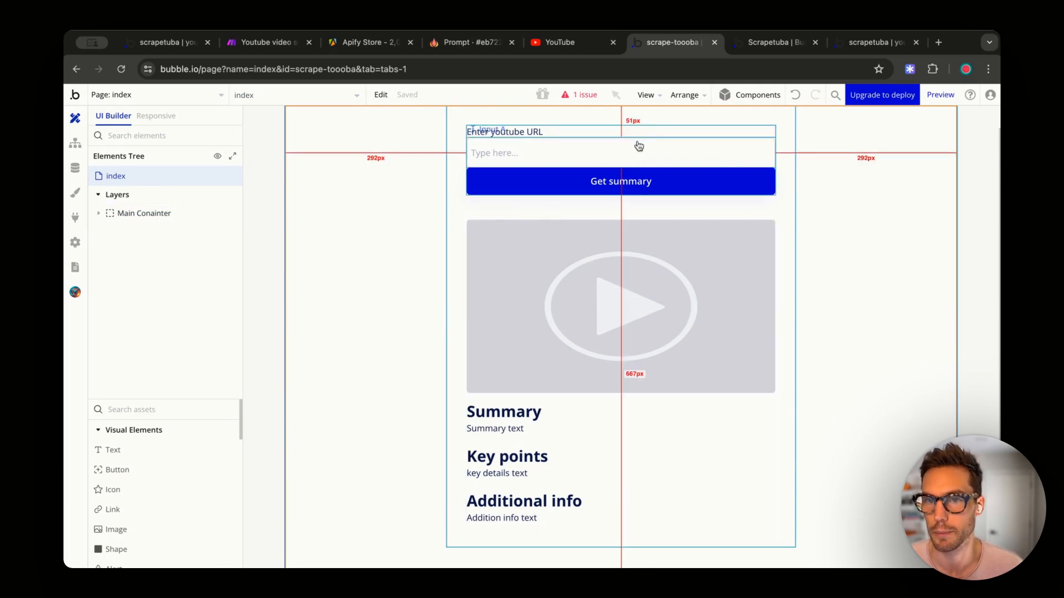
- Enable gap spacing on Group URL Form with a 12 px row gap
{"action": "left_click", "coordinate": [663, 131]}
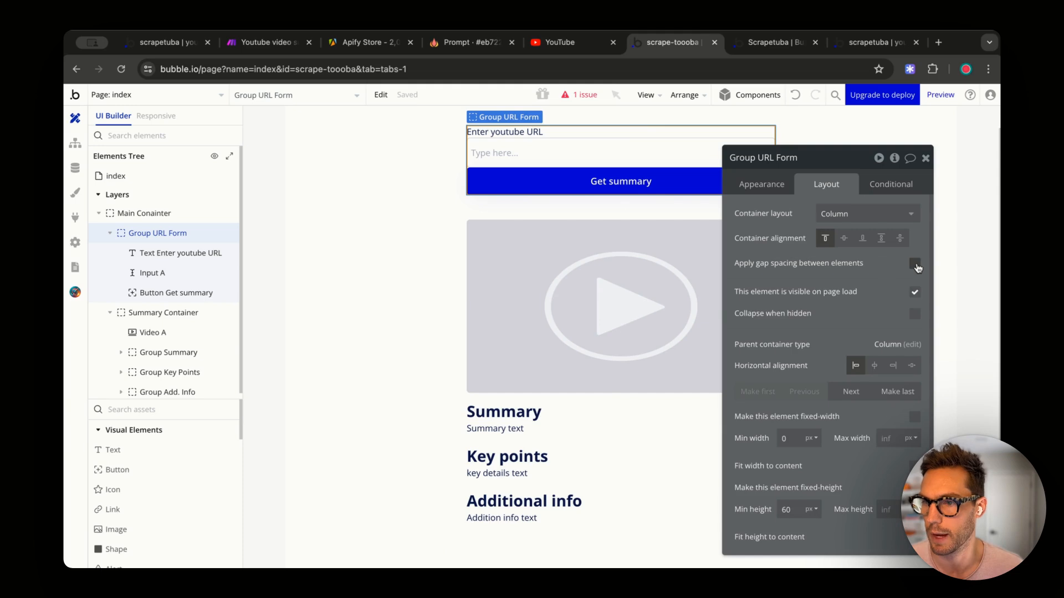
{"action": "left_click", "coordinate": [915, 264]}
{"action": "left_click", "coordinate": [903, 279]}
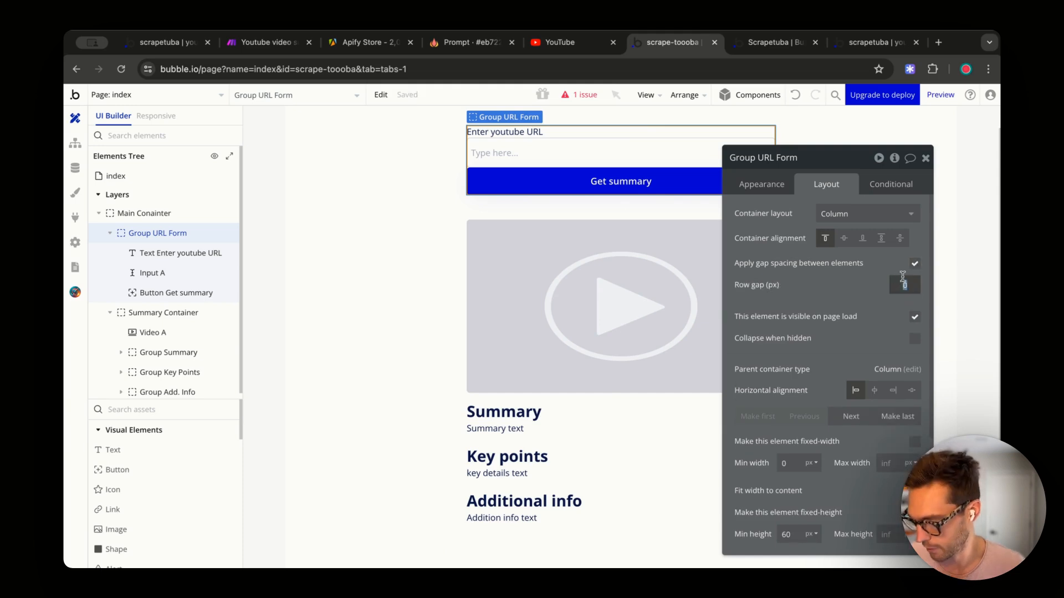
{"action": "type", "text": "12"}
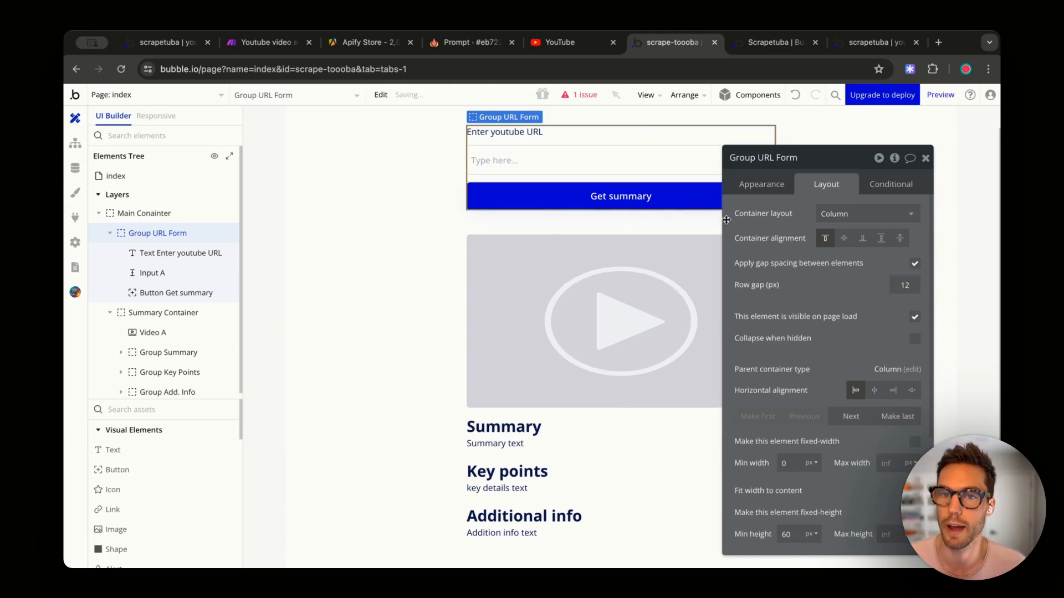
{"action": "left_click", "coordinate": [321, 208]}
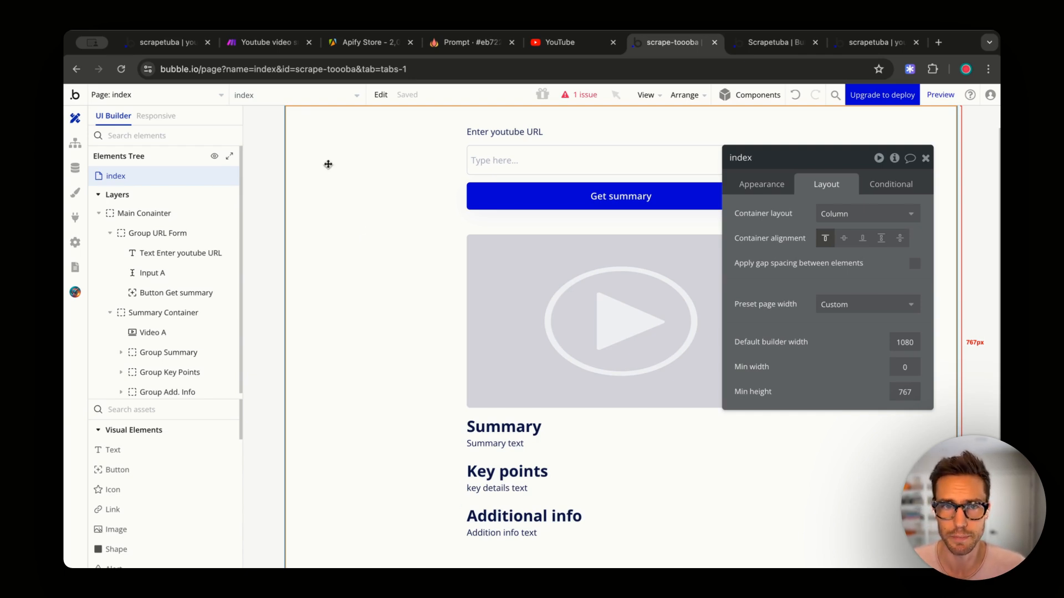
- Start a new Make scenario in the Make x Bubble Tutorial folder with a Webhooks Custom webhook trigger
{"action": "left_click", "coordinate": [268, 42]}
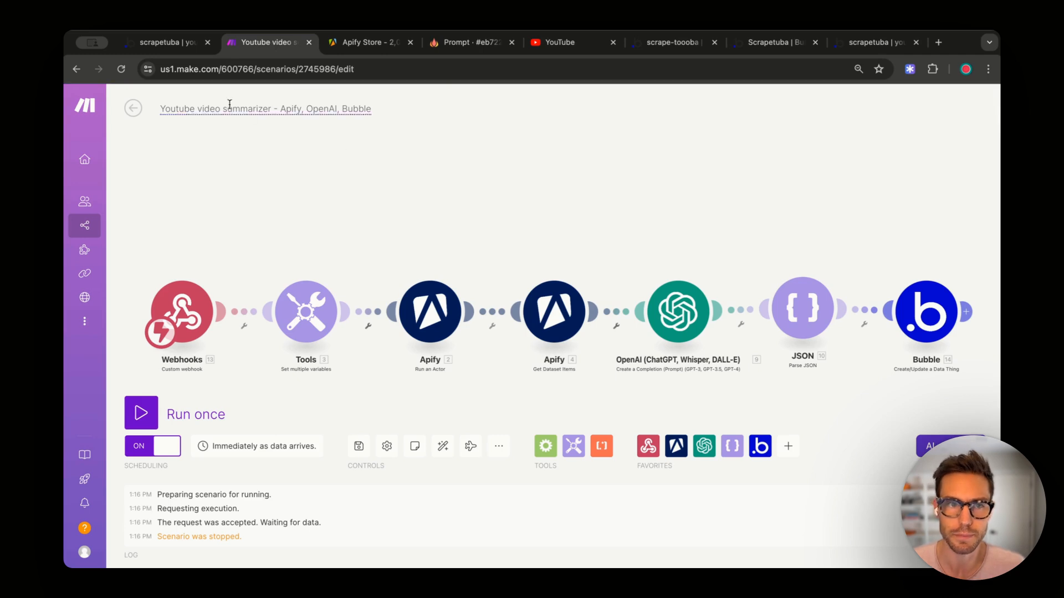
{"action": "left_click", "coordinate": [133, 114]}
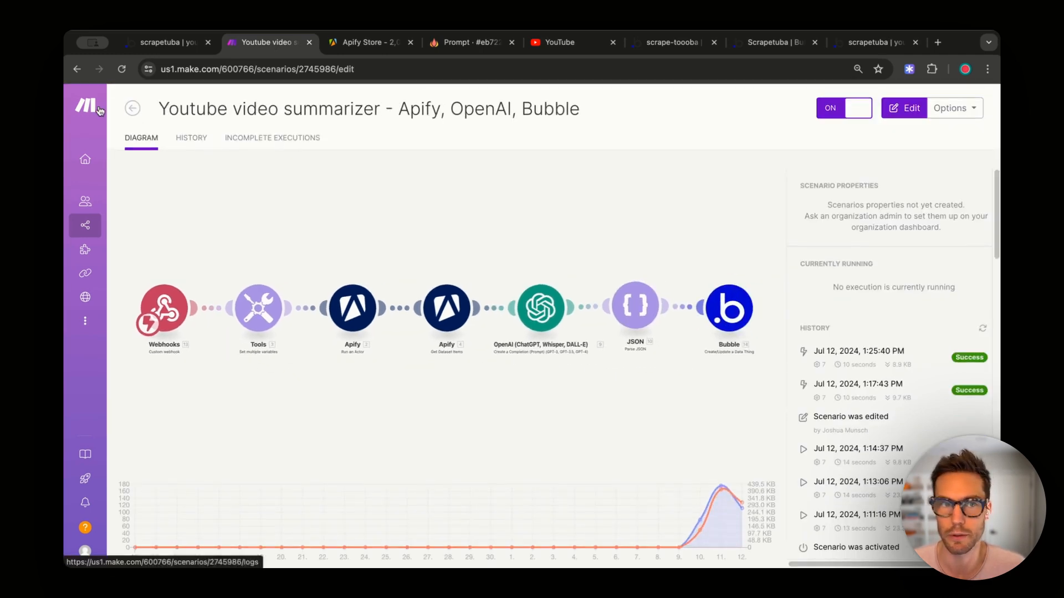
{"action": "left_click", "coordinate": [129, 107]}
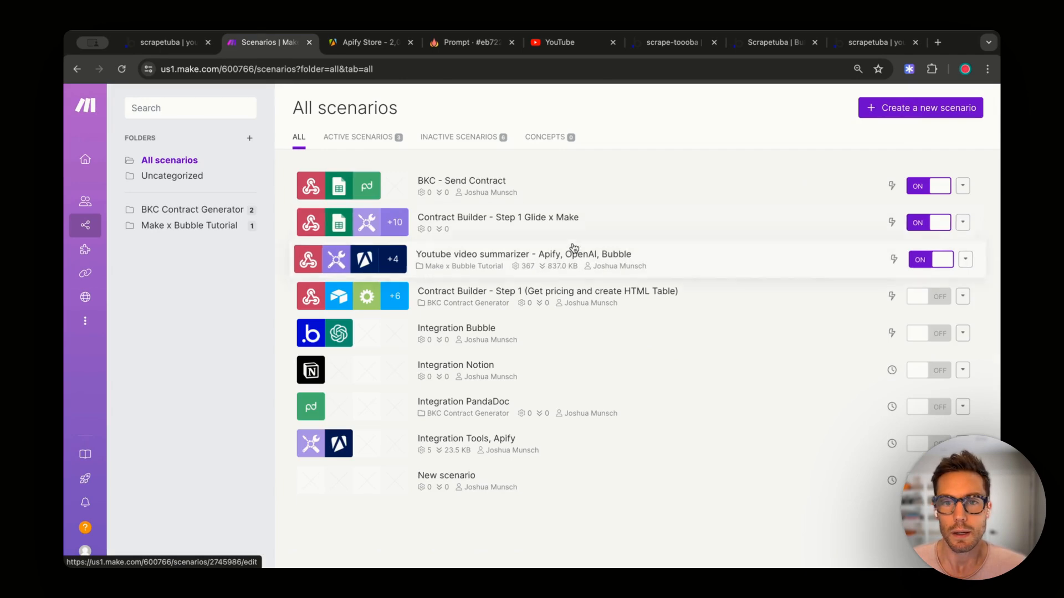
{"action": "left_click", "coordinate": [156, 227]}
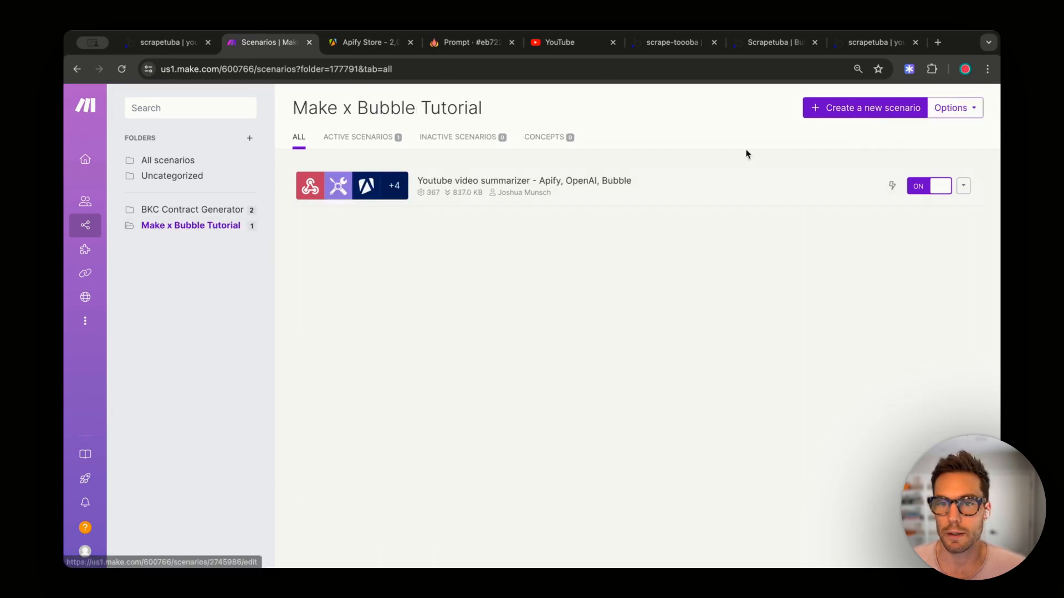
{"action": "left_click", "coordinate": [842, 111]}
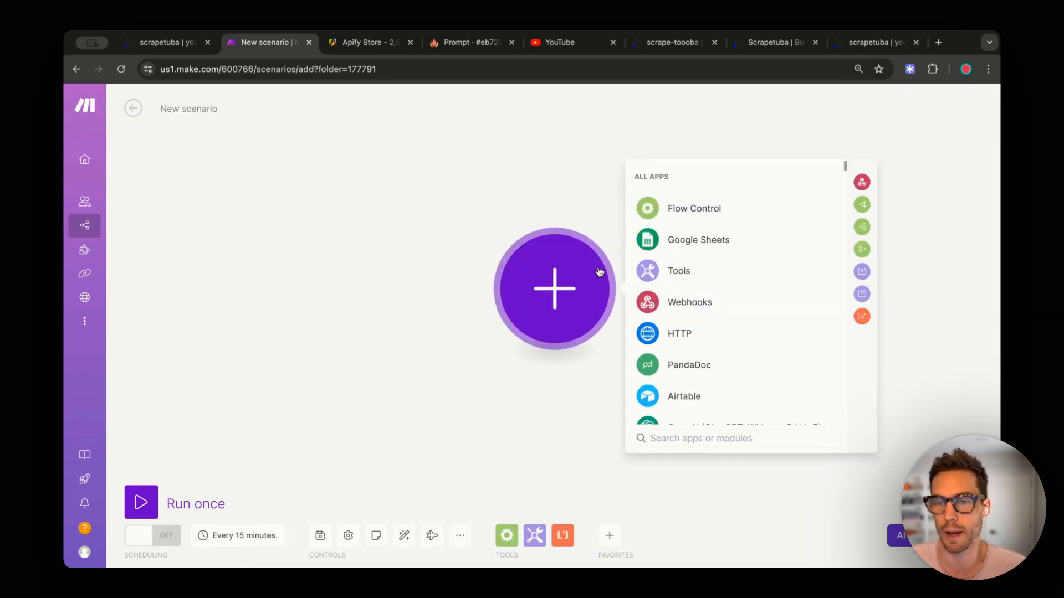
{"action": "left_click", "coordinate": [690, 304]}
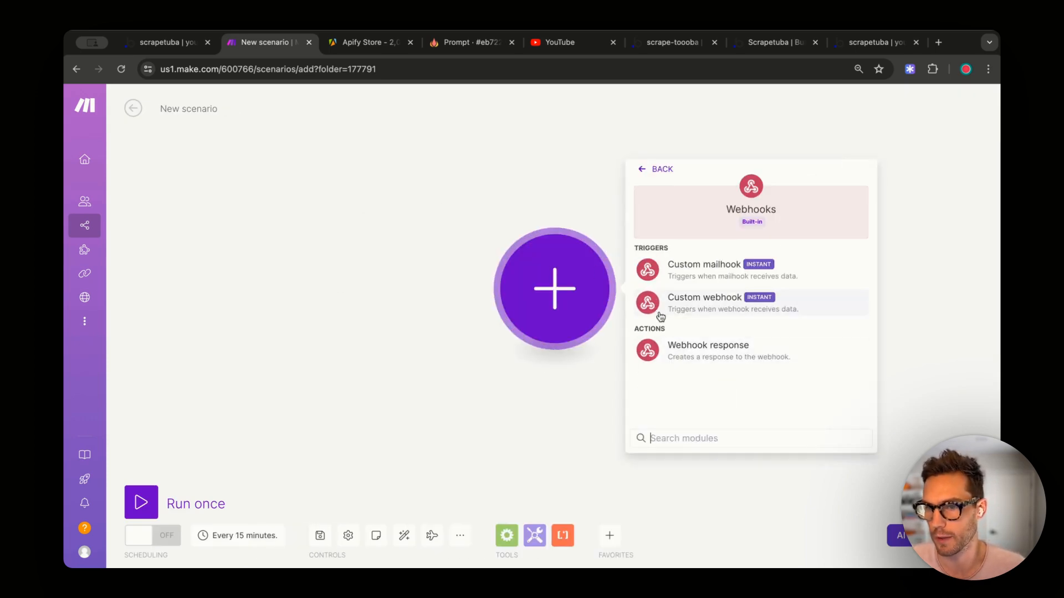
{"action": "left_click", "coordinate": [698, 305]}
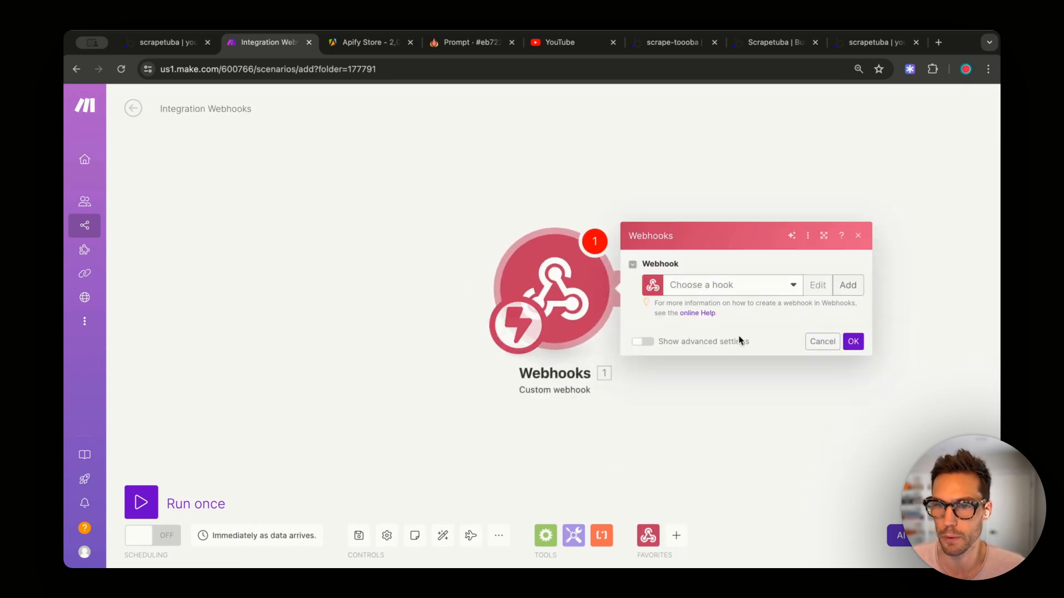
- Create a webhook named 'Scrape Tooba Webhook' and copy its address to the clipboard
{"action": "left_click", "coordinate": [853, 286]}
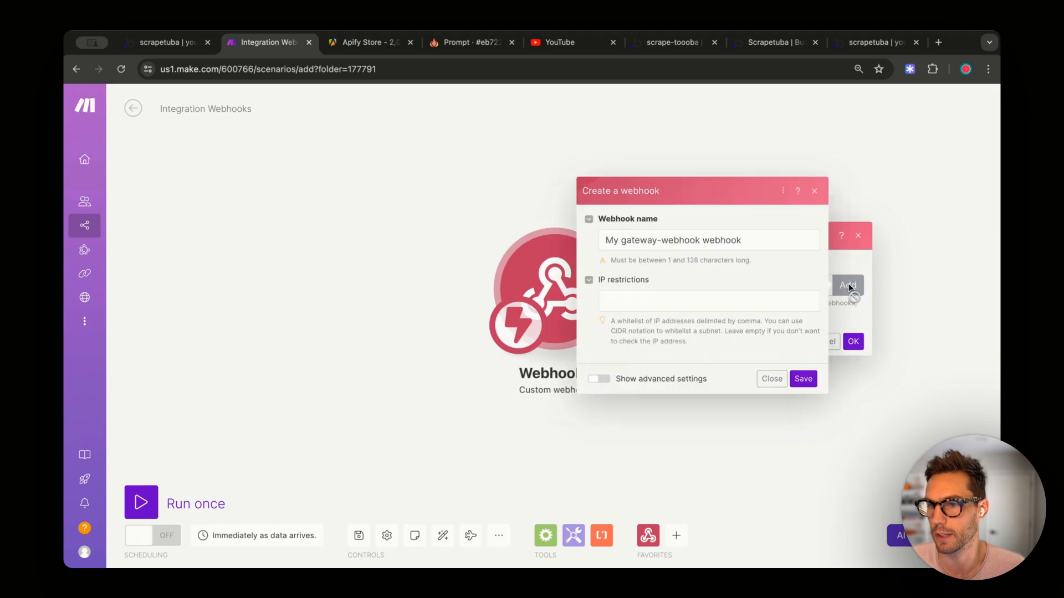
{"action": "triple_click", "coordinate": [779, 238]}
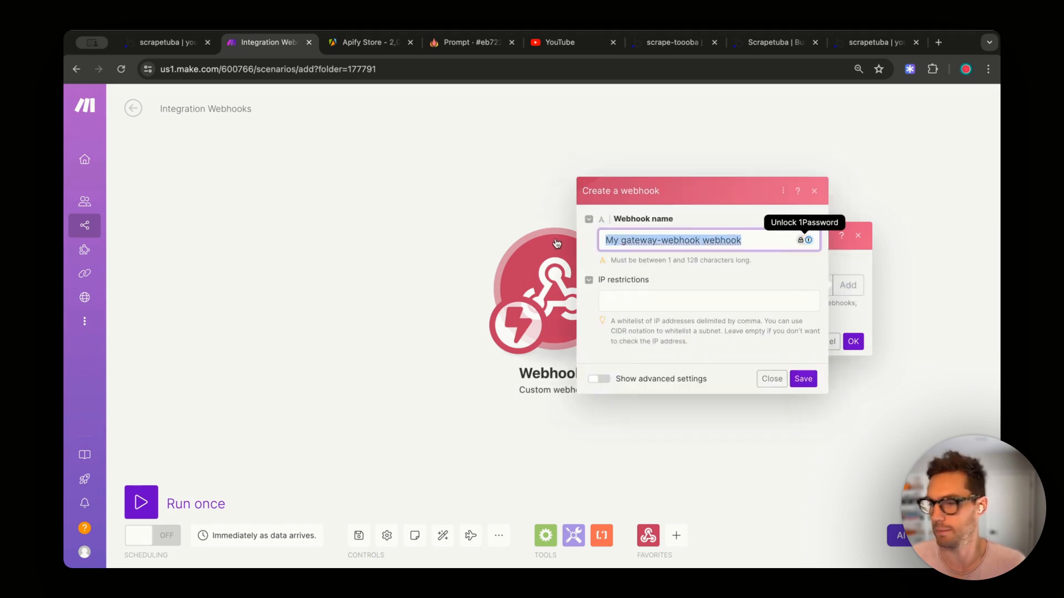
{"action": "type", "text": "S"}
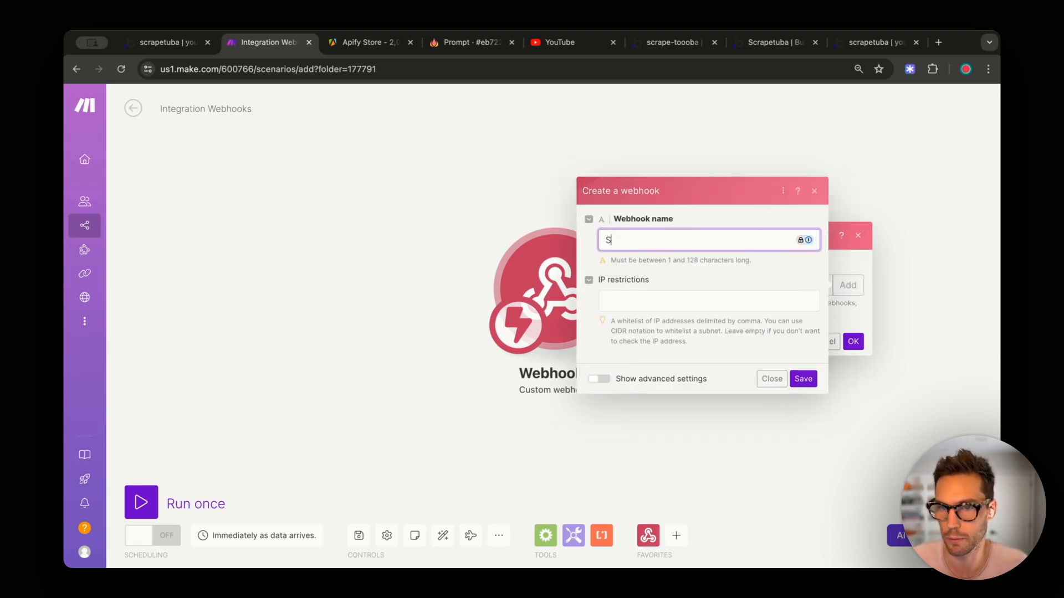
{"action": "type", "text": "crape Tooba Webhook"}
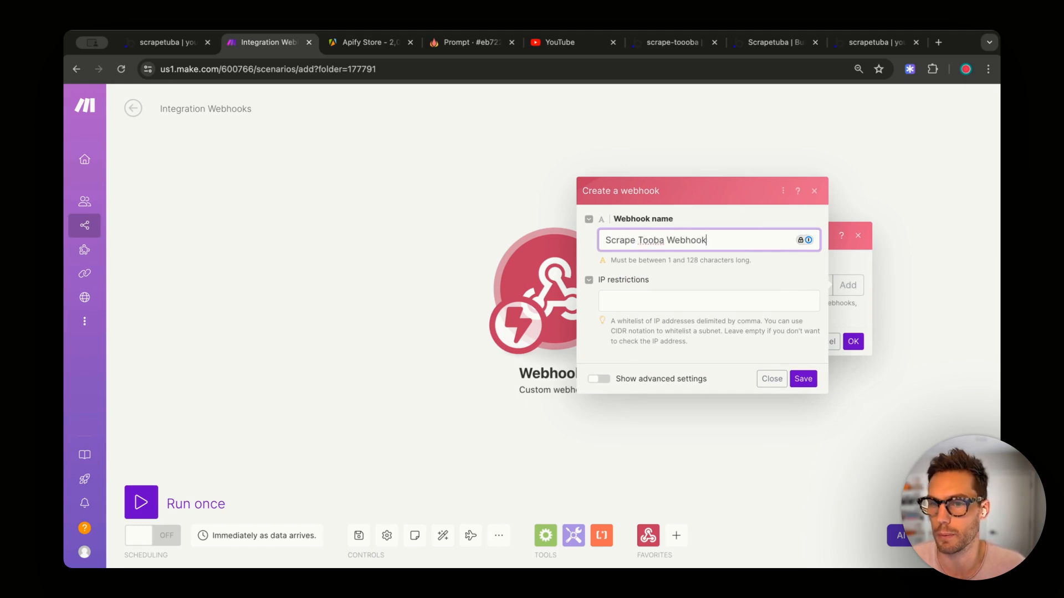
{"action": "left_click", "coordinate": [803, 379]}
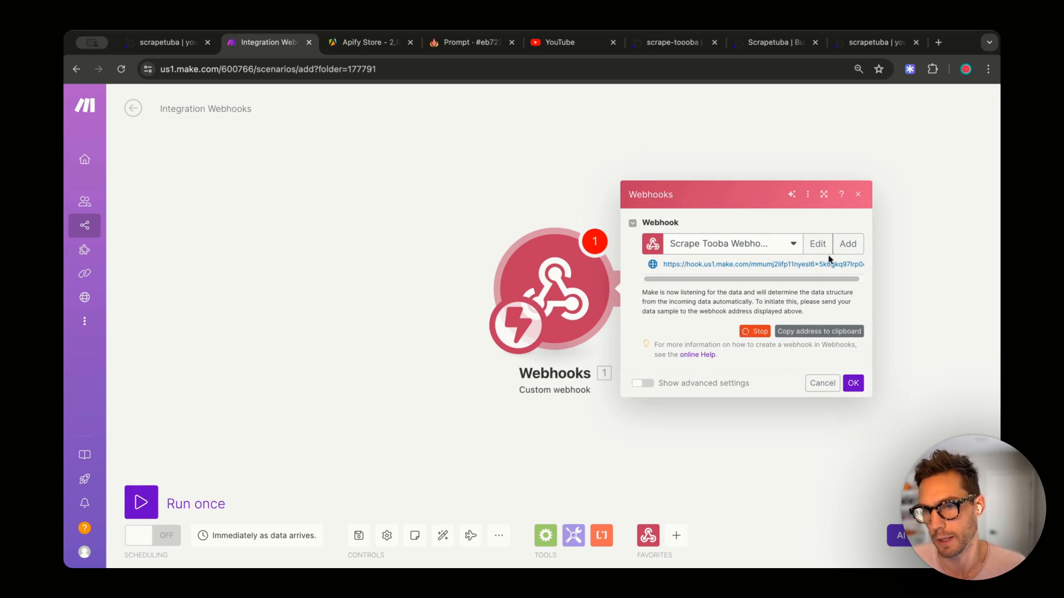
{"action": "left_click", "coordinate": [845, 332]}
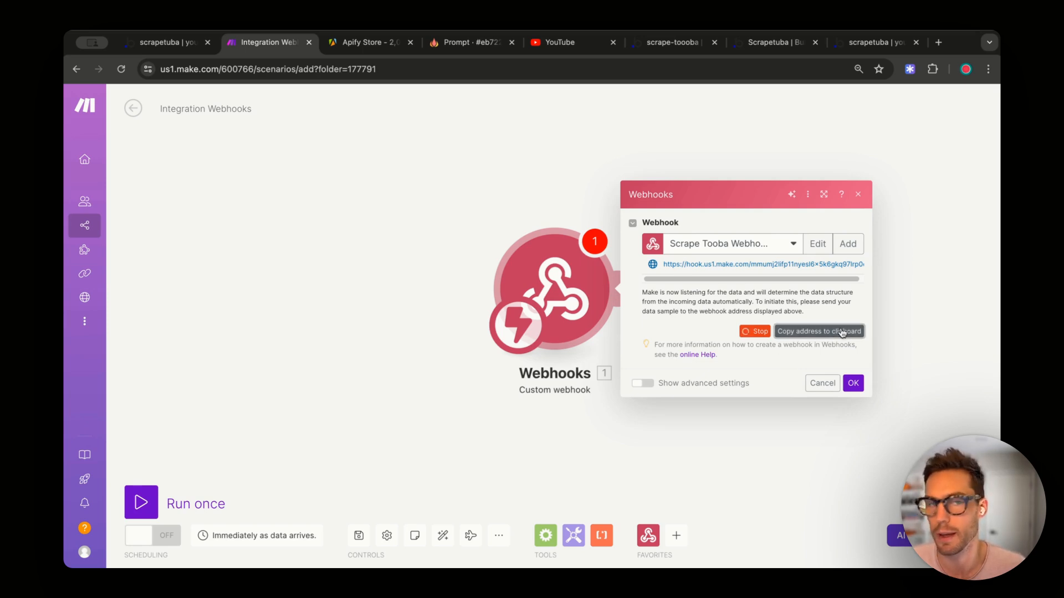
{"action": "left_click", "coordinate": [169, 42]}
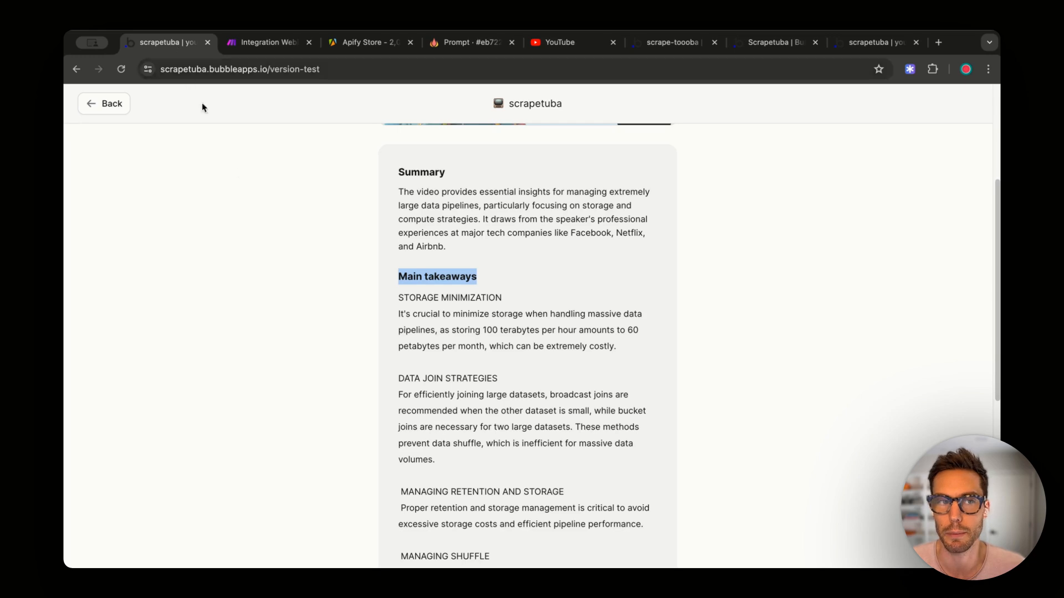
- Install the API Connector plugin in the scrape-toooba app from the Add plugins catalogue
{"action": "left_click_drag", "start_coordinate": [659, 42], "coordinate": [258, 47]}
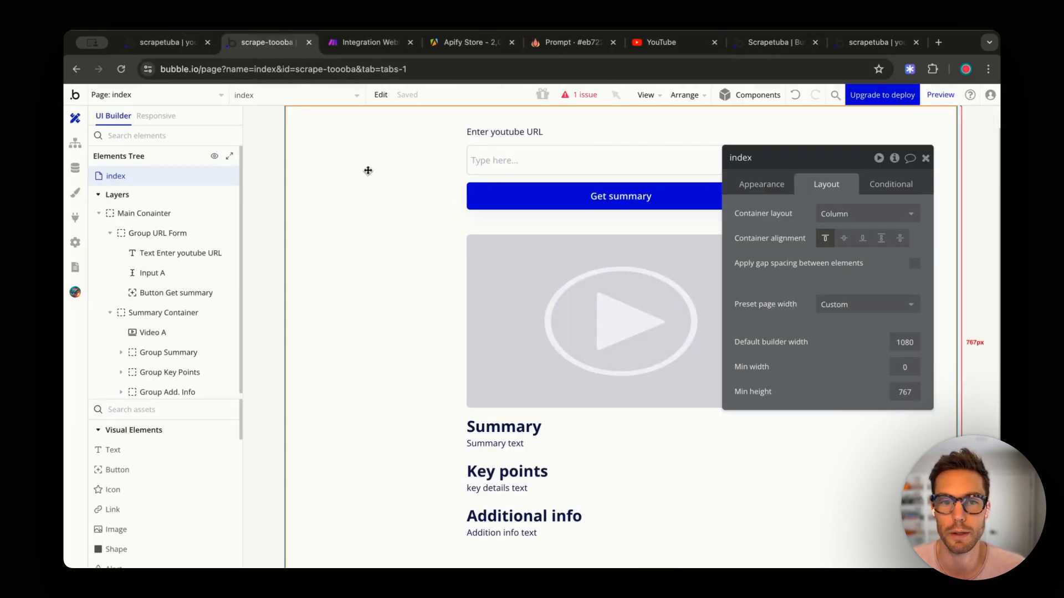
{"action": "left_click", "coordinate": [76, 219]}
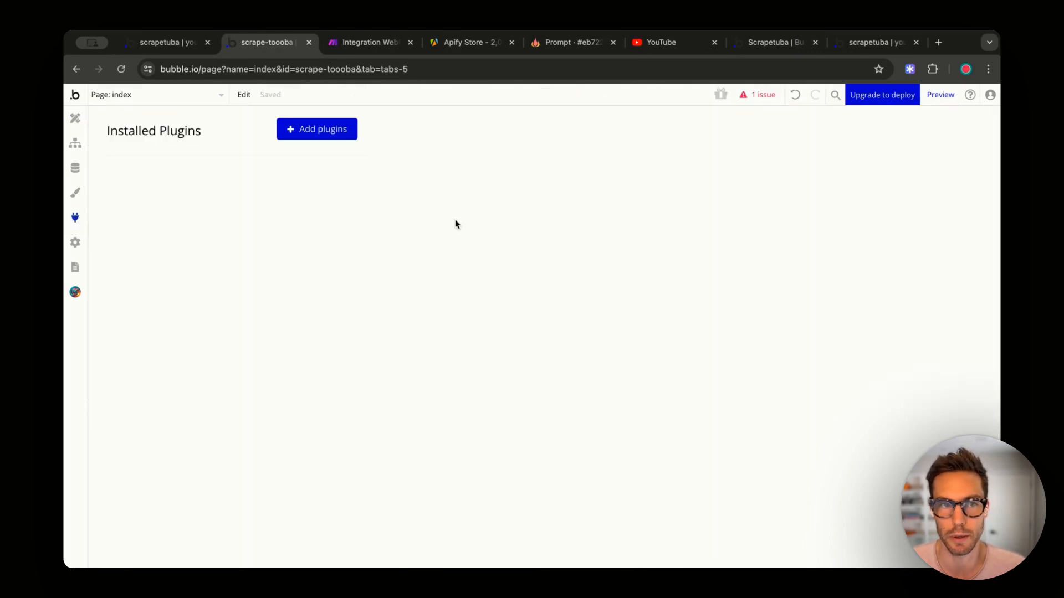
{"action": "left_click", "coordinate": [321, 133]}
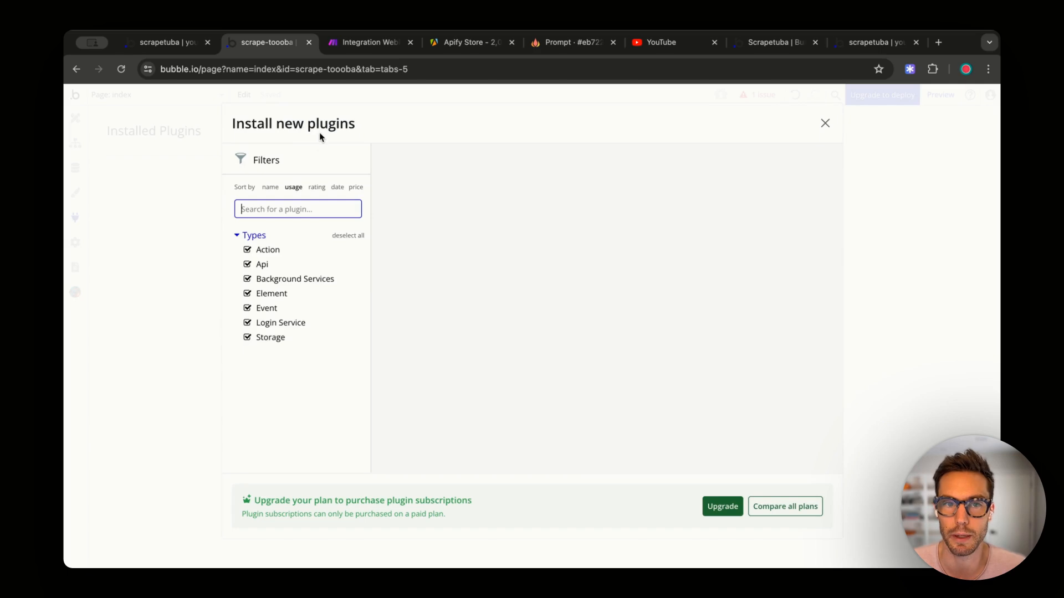
{"action": "type", "text": "API connector"}
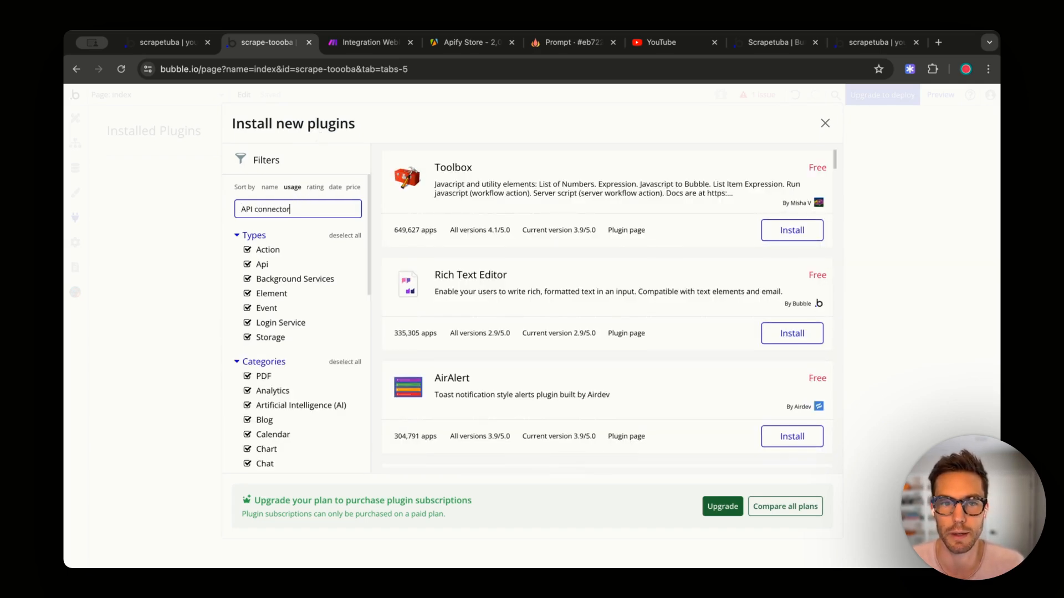
{"action": "scroll", "coordinate": [701, 299], "scroll_direction": "down", "scroll_amount": 10}
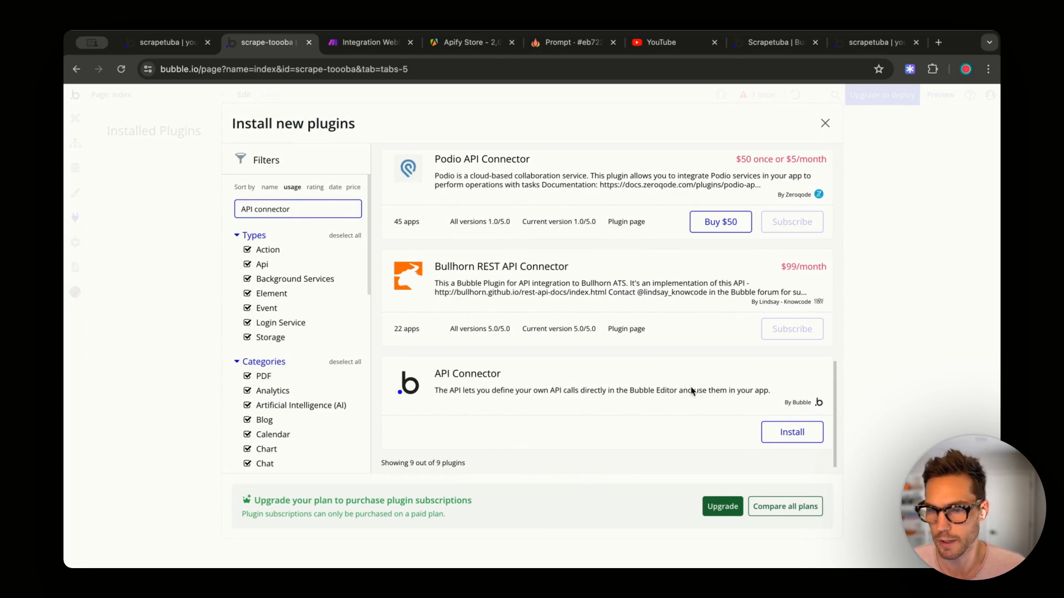
{"action": "left_click", "coordinate": [795, 433]}
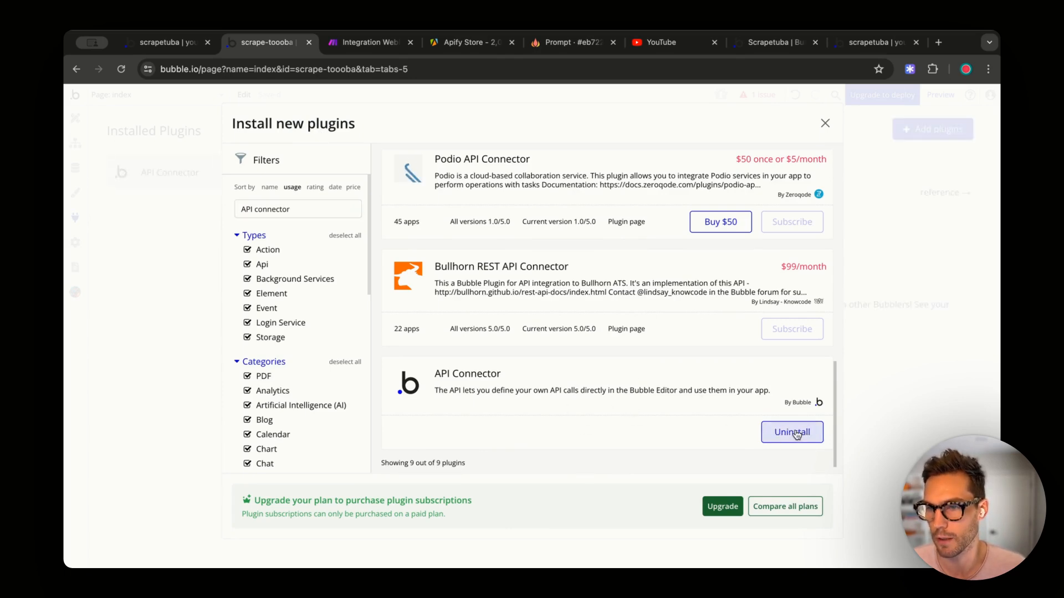
{"action": "key", "text": "Escape"}
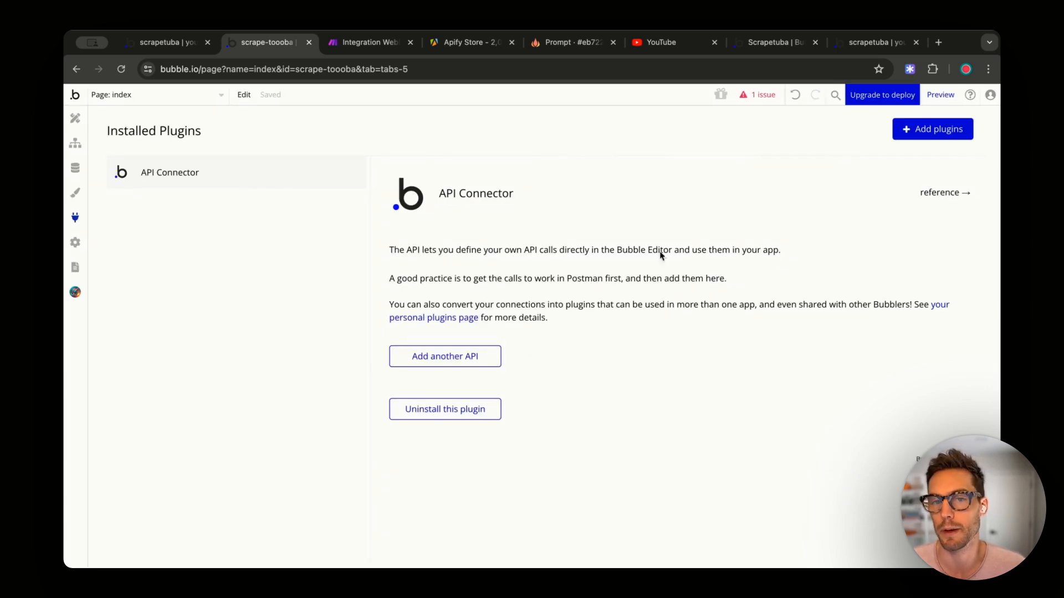
- Add another API to the connector and name it 'Make.com'
{"action": "left_click", "coordinate": [453, 360]}
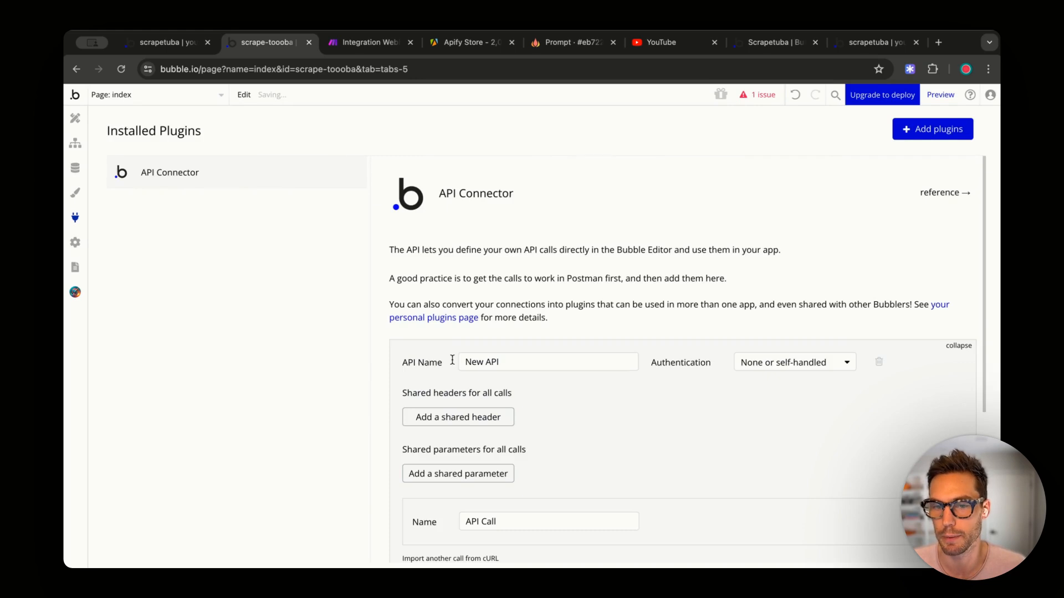
{"action": "triple_click", "coordinate": [516, 362]}
{"action": "type", "text": "M<"}
{"action": "key", "text": "BackSpace"}
{"action": "type", "text": "ake.com"}
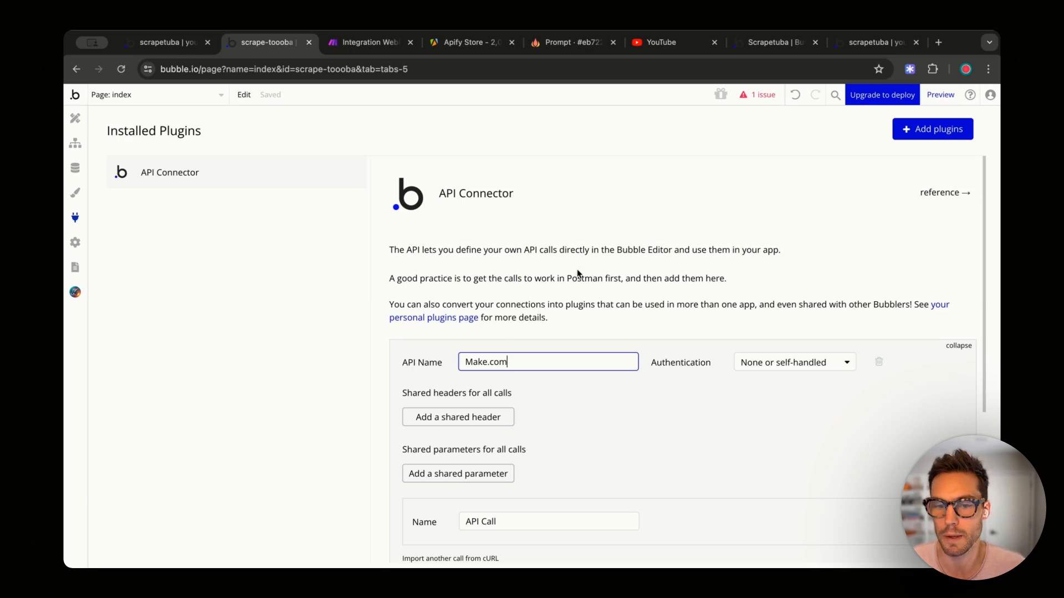
{"action": "scroll", "coordinate": [704, 344], "scroll_direction": "down", "scroll_amount": 3}
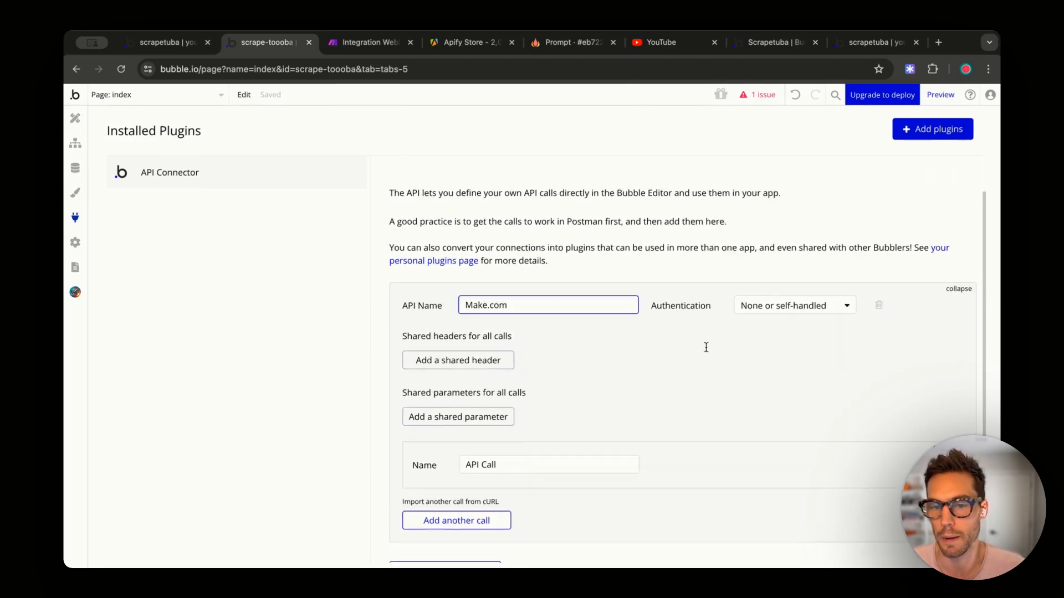
{"action": "left_click", "coordinate": [829, 323]}
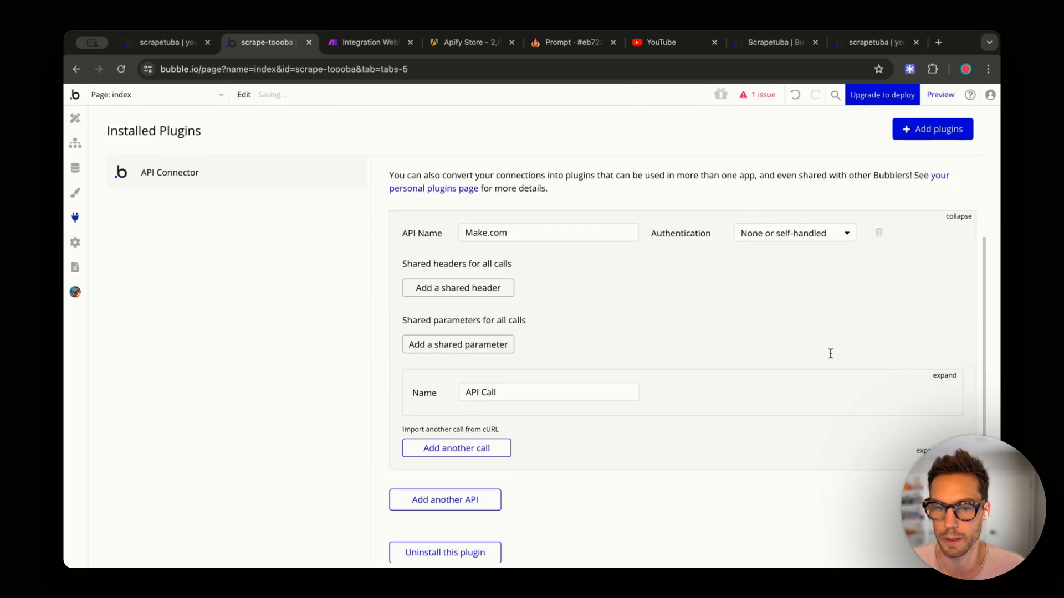
- Rename the API's call to 'Send Summary' and begin changing its method from GET
{"action": "left_click", "coordinate": [945, 376]}
{"action": "scroll", "coordinate": [439, 309], "scroll_direction": "down", "scroll_amount": 2}
{"action": "left_click", "coordinate": [475, 280]}
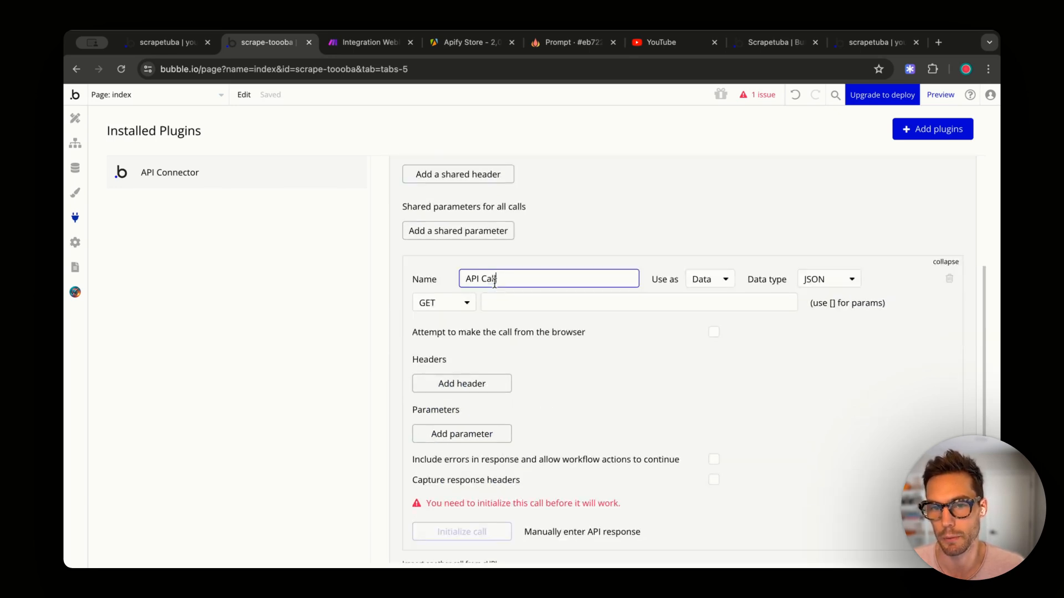
{"action": "left_click_drag", "start_coordinate": [499, 279], "coordinate": [466, 279]}
{"action": "type", "text": "Send Summary"}
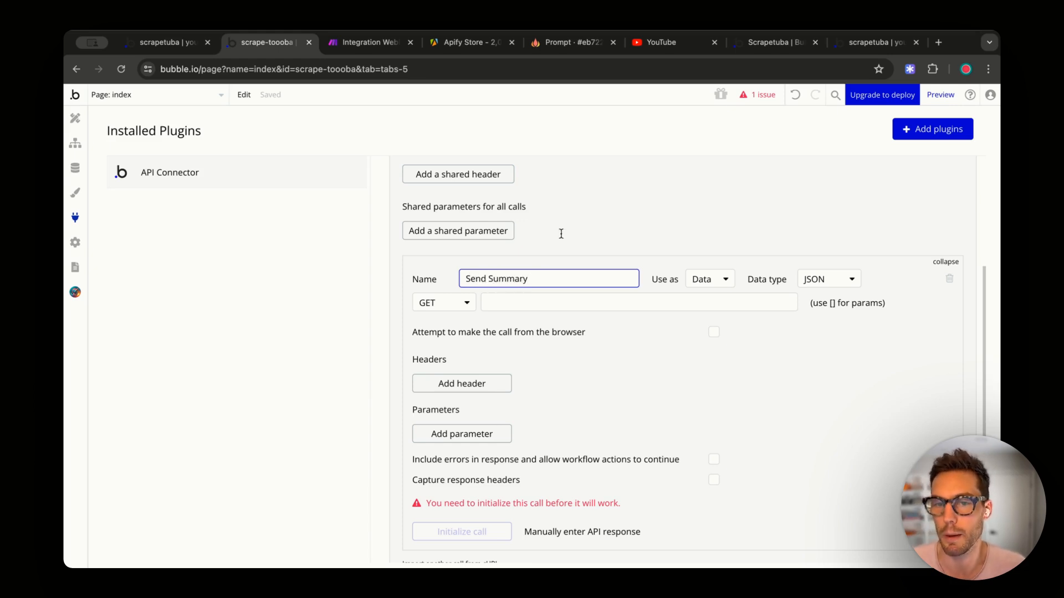
{"action": "left_click", "coordinate": [659, 225]}
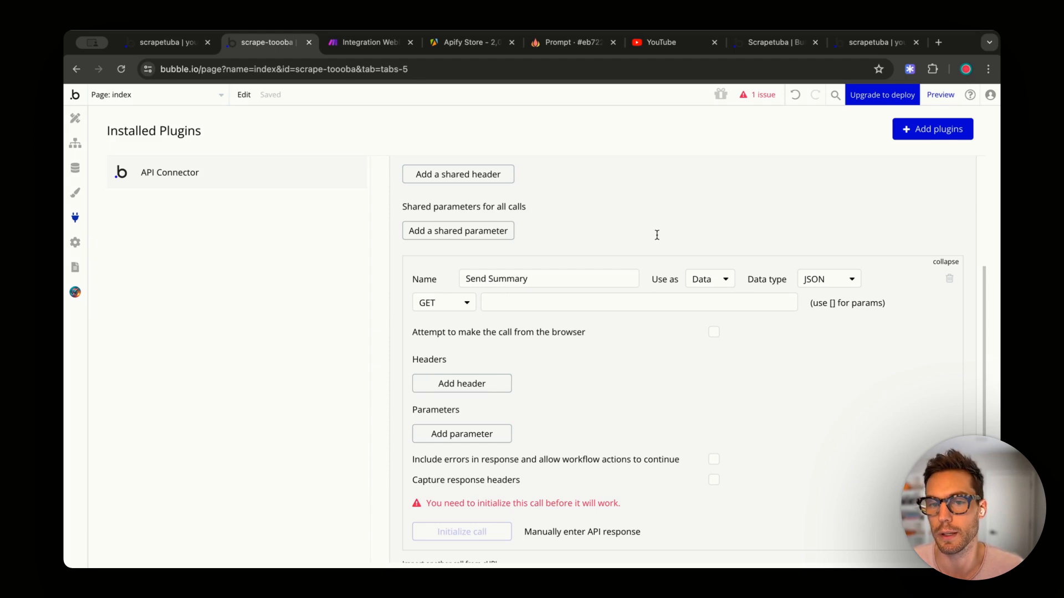
{"action": "left_click", "coordinate": [444, 303]}
- Make Send Summary a POST call to the pasted Make webhook URL, used as Action
{"action": "left_click", "coordinate": [427, 343]}
{"action": "left_click", "coordinate": [523, 302]}
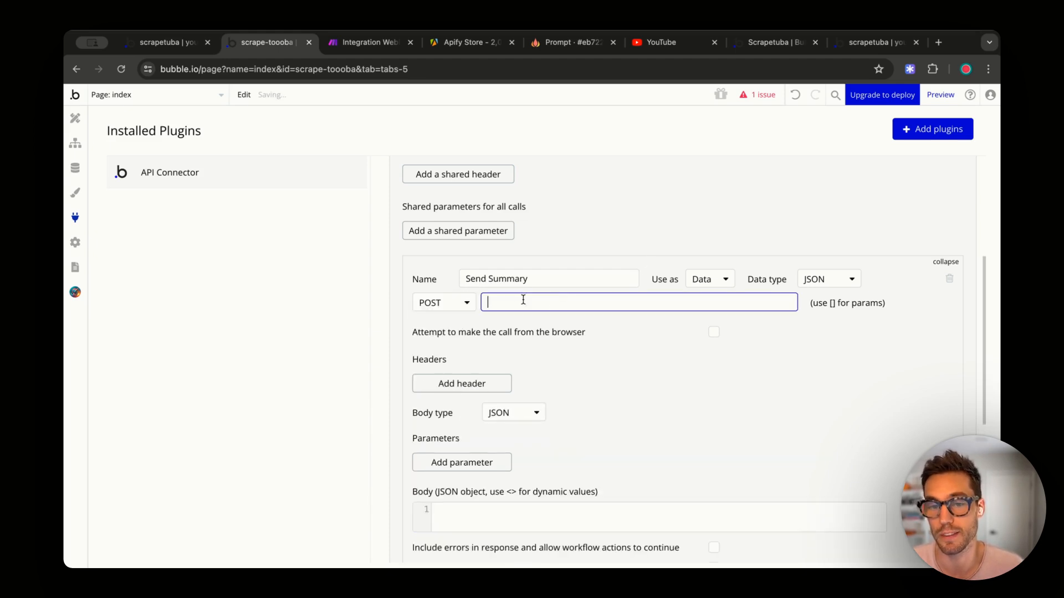
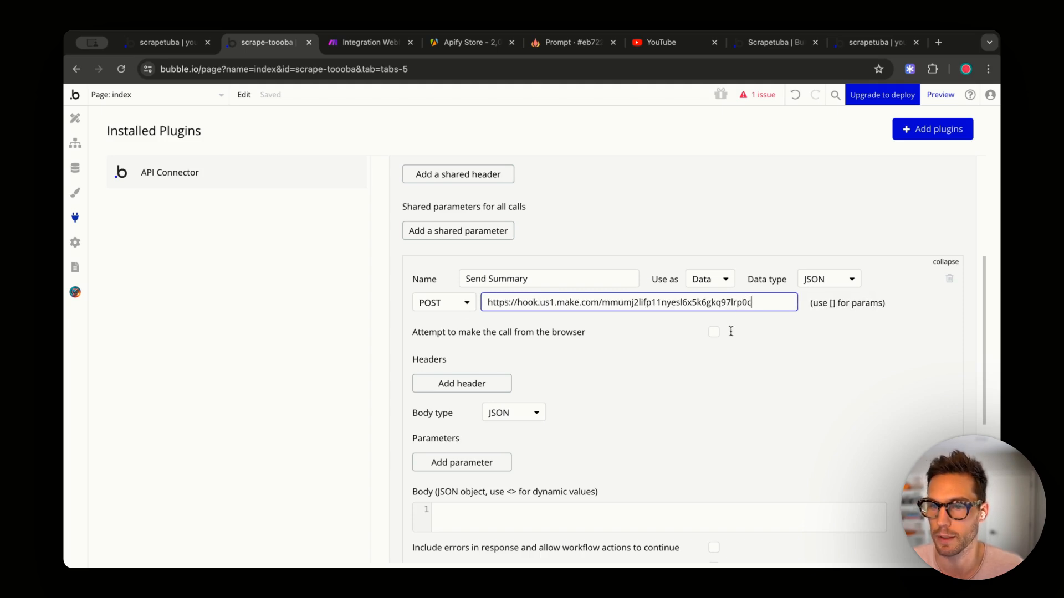
{"action": "left_click", "coordinate": [702, 282]}
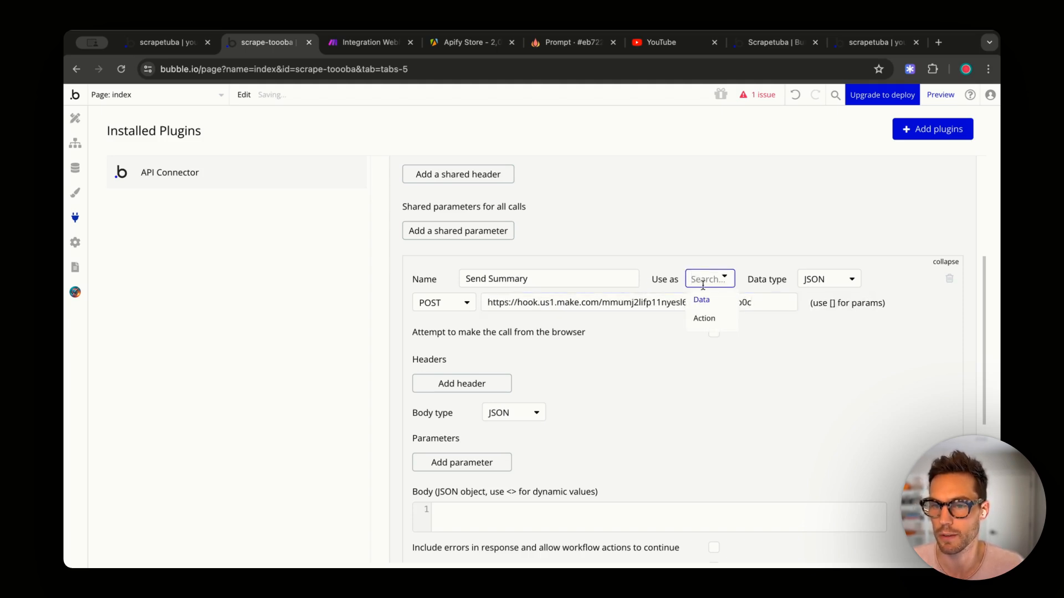
{"action": "left_click", "coordinate": [704, 318]}
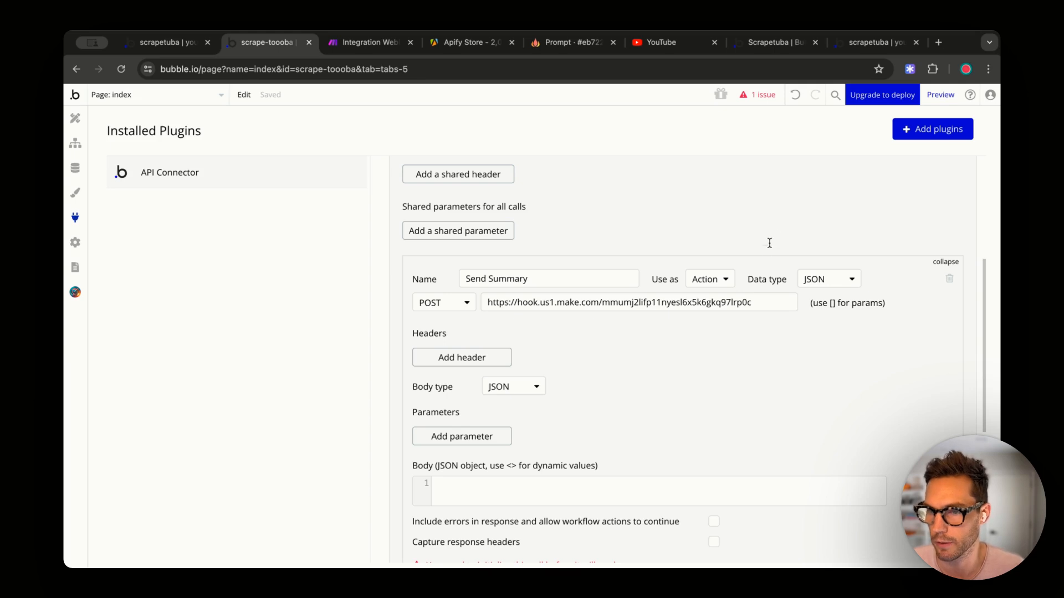
- Add two body parameters and set the first to url = youtube.com, non-private
{"action": "scroll", "coordinate": [767, 252], "scroll_direction": "down", "scroll_amount": 1}
{"action": "left_click", "coordinate": [466, 396]}
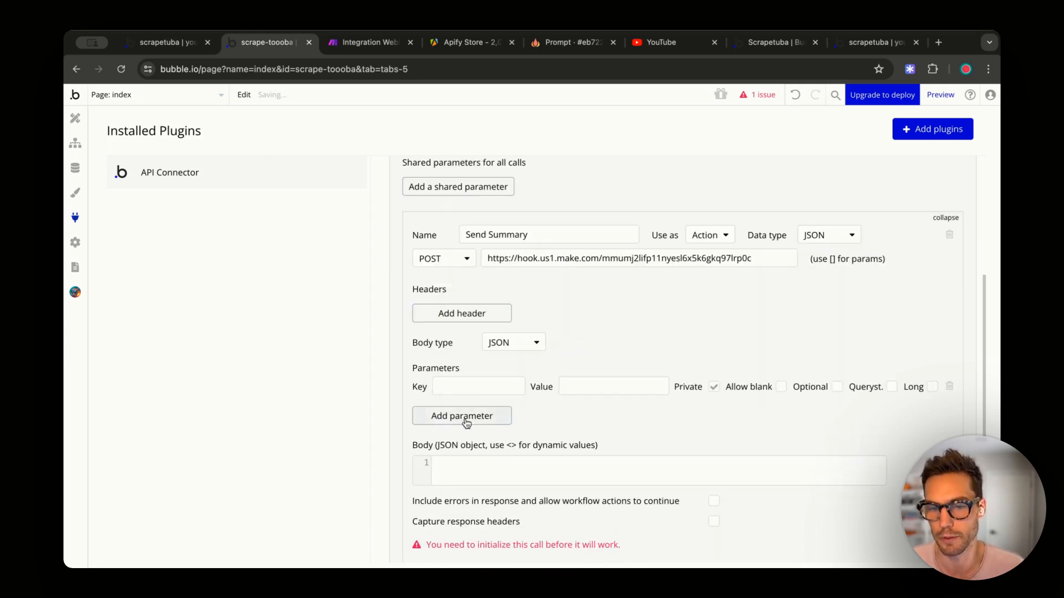
{"action": "left_click", "coordinate": [468, 421]}
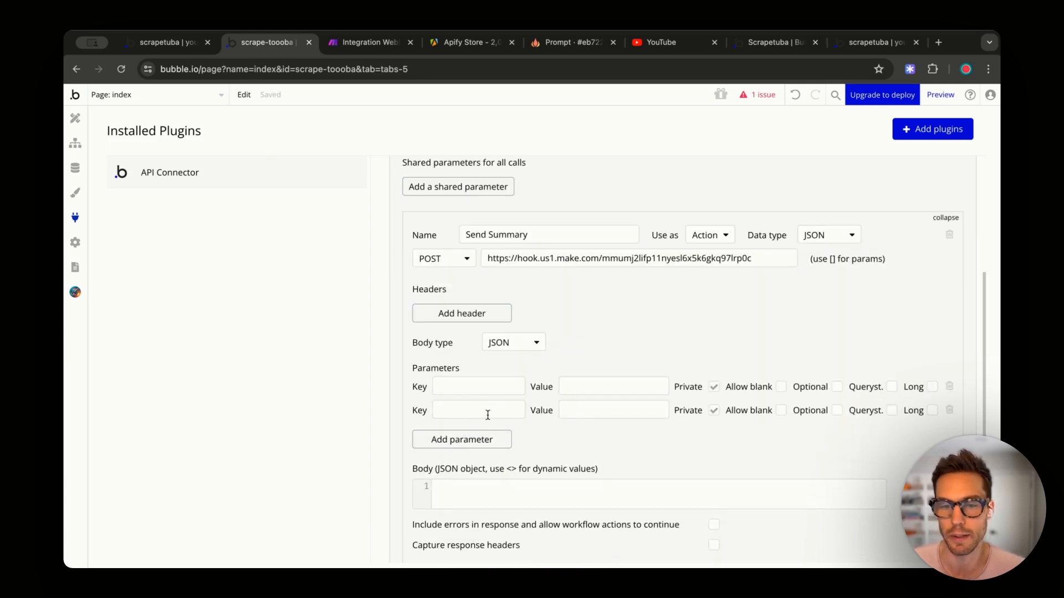
{"action": "left_click", "coordinate": [502, 389]}
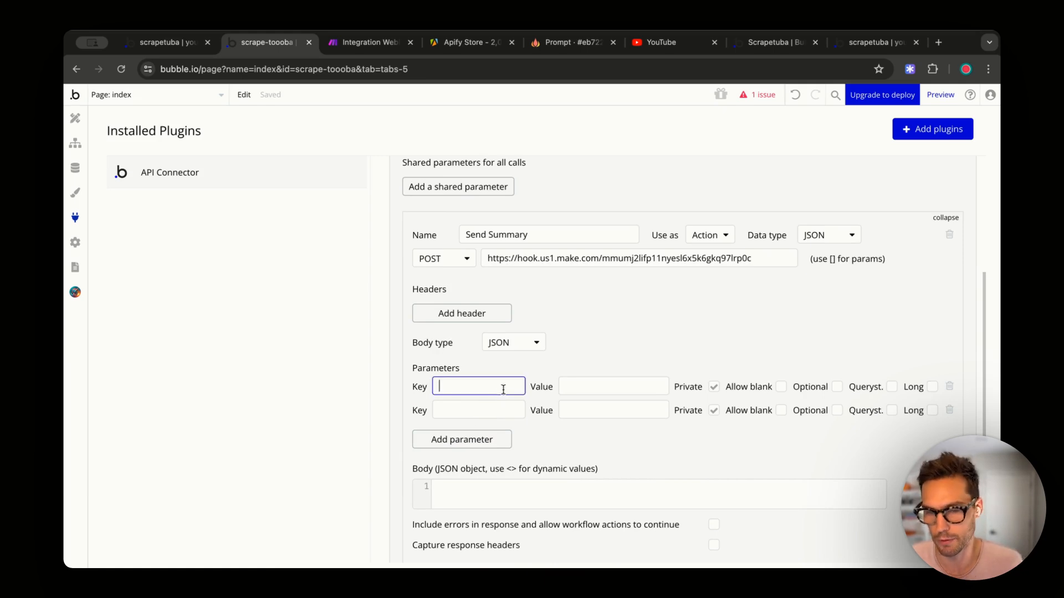
{"action": "type", "text": "url"}
{"action": "key", "text": "Tab"}
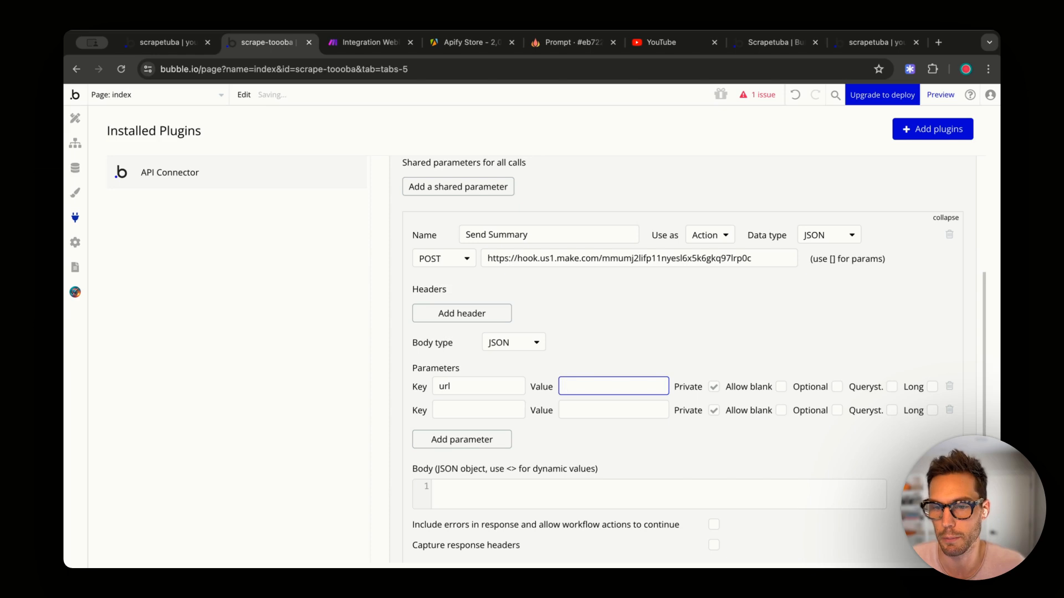
{"action": "type", "text": "youtube.com"}
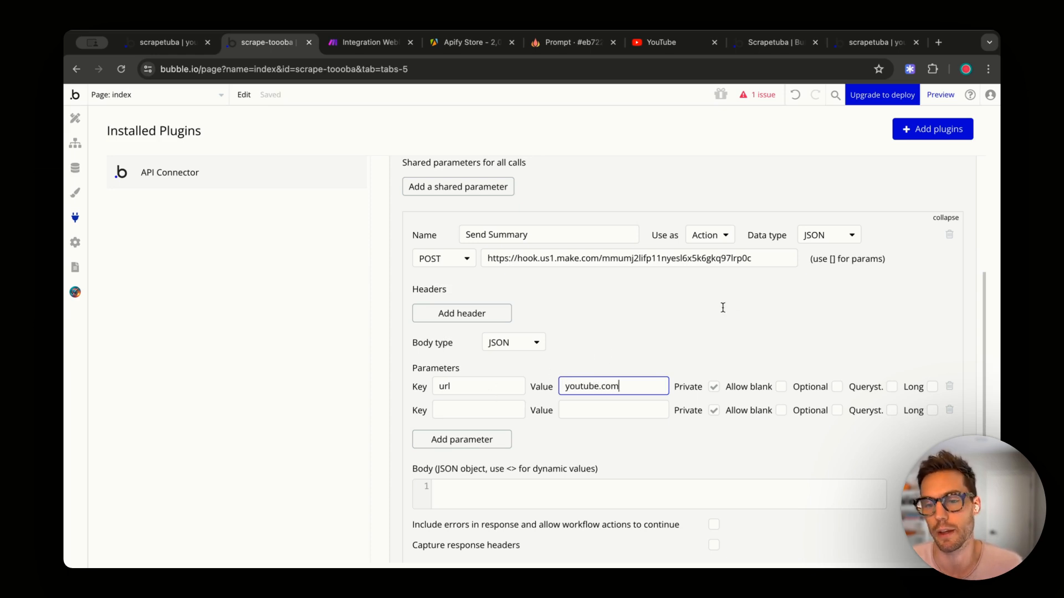
{"action": "left_click", "coordinate": [716, 388]}
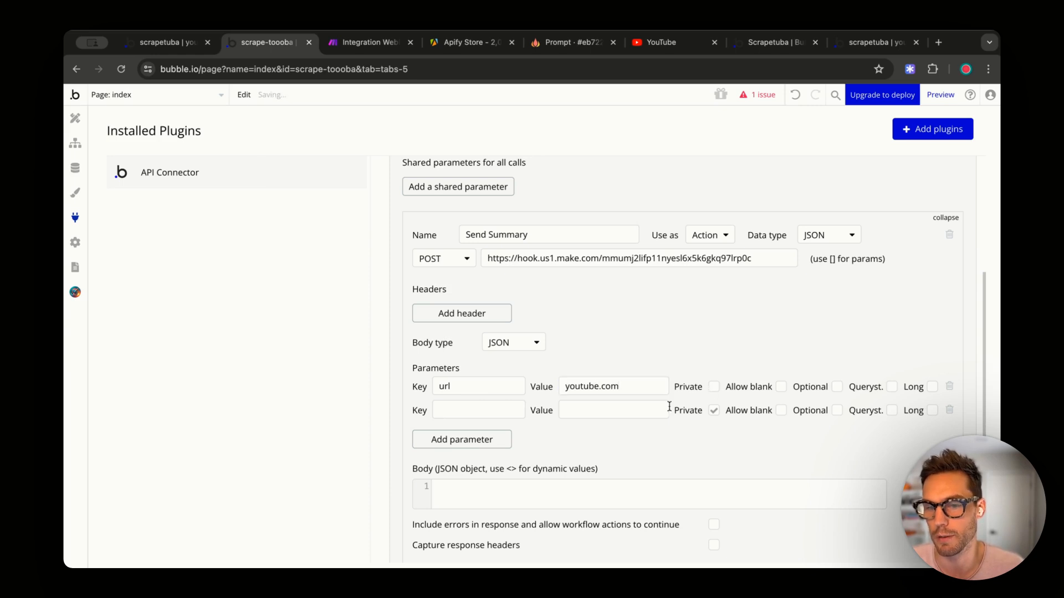
- Set the second parameter to id = 123 and make it non-private
{"action": "left_click", "coordinate": [484, 409]}
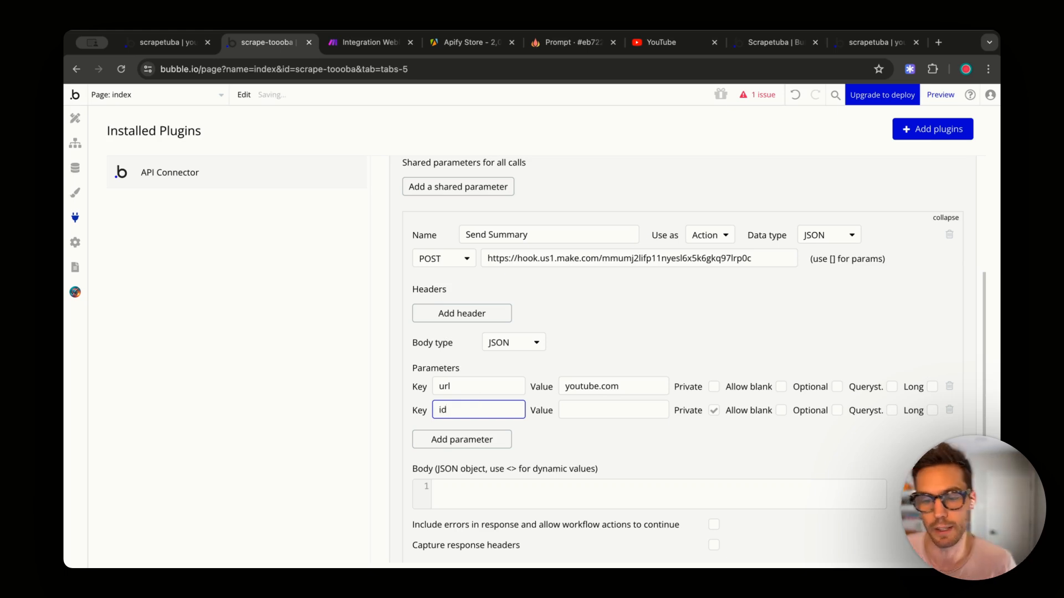
{"action": "key", "text": "Tab"}
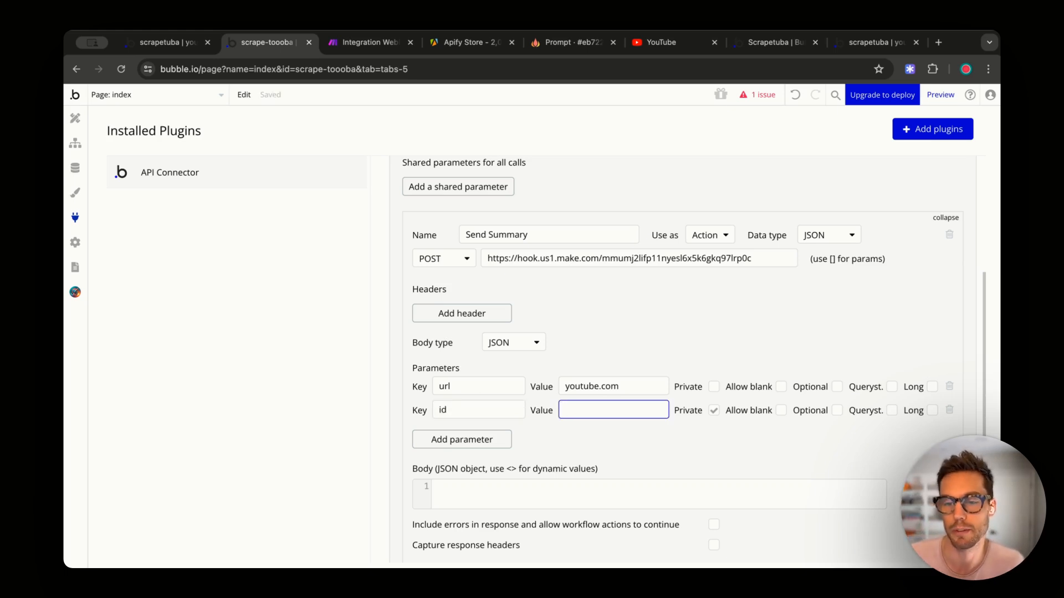
{"action": "type", "text": "123"}
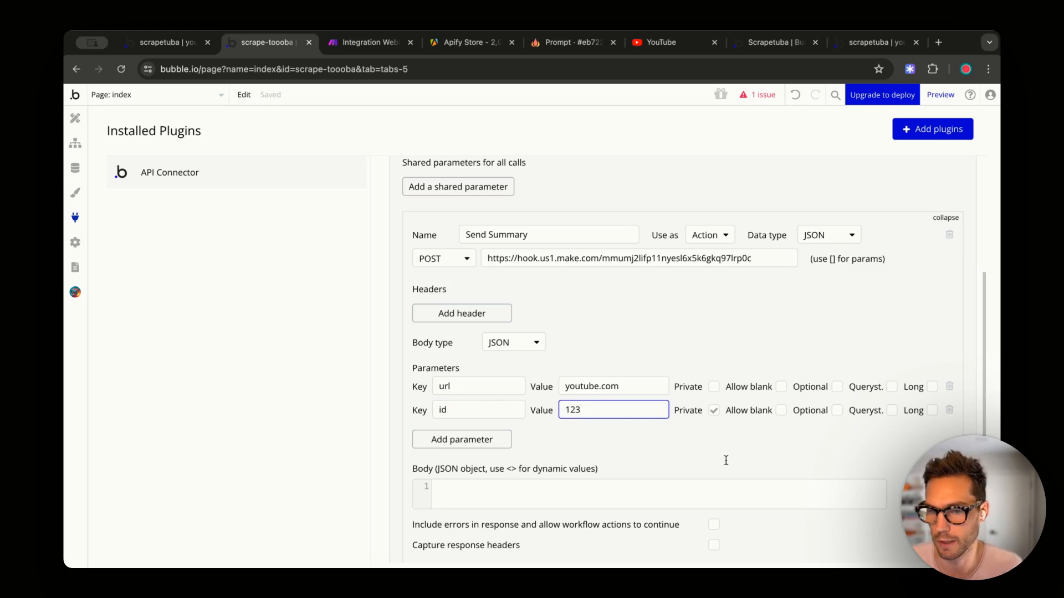
{"action": "left_click", "coordinate": [714, 412]}
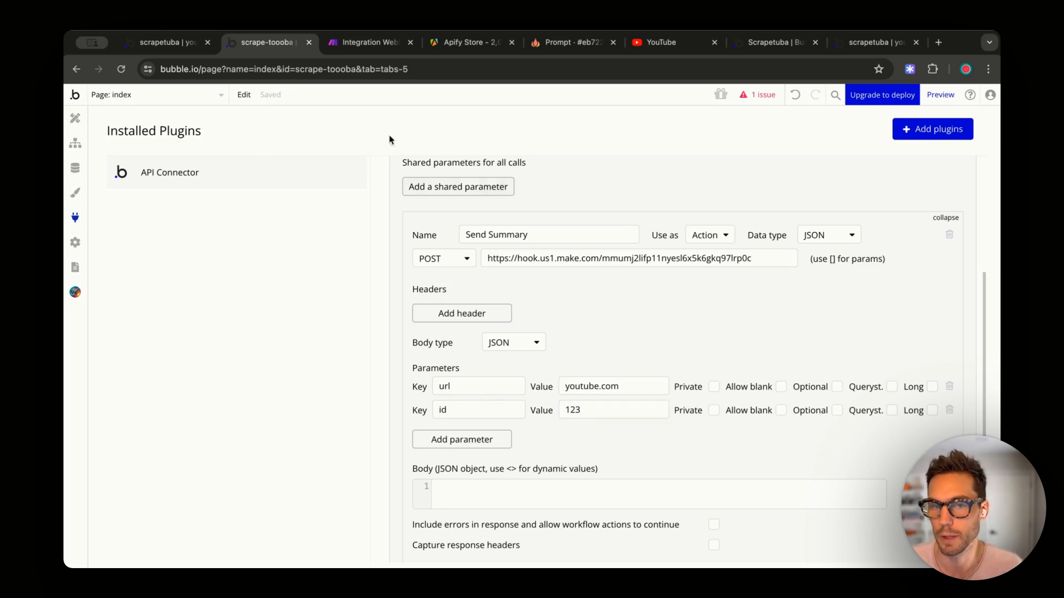
{"action": "left_click", "coordinate": [357, 42]}
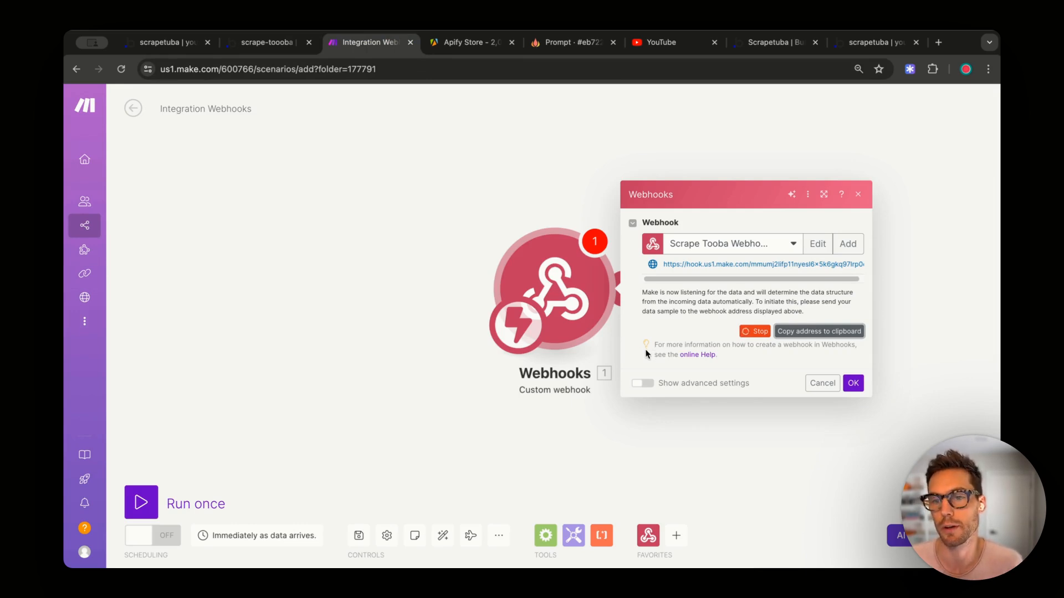
{"action": "left_click", "coordinate": [267, 43]}
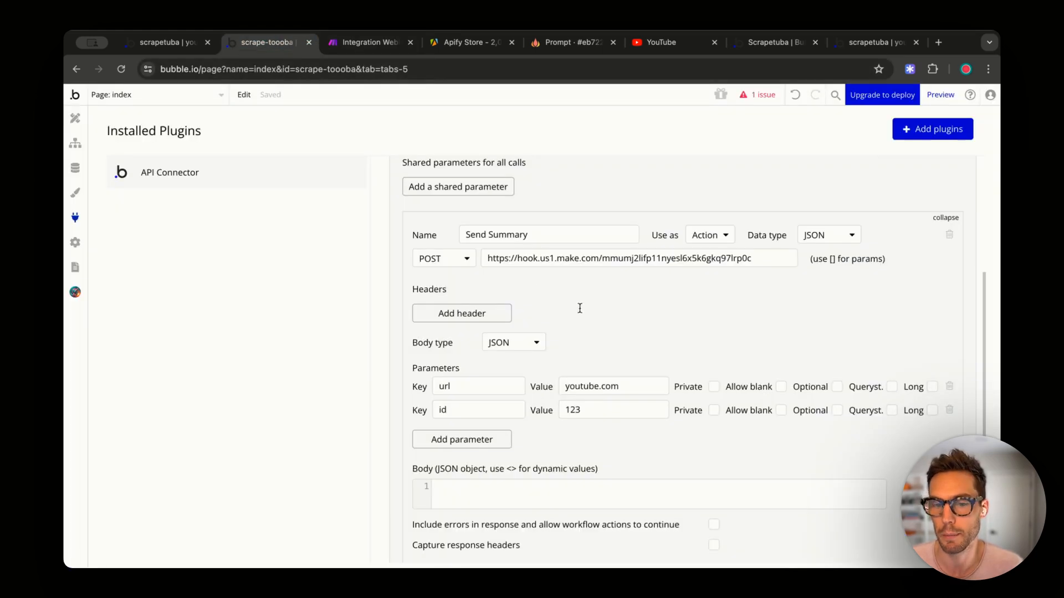
- Try initializing the Send Summary call and dismiss the resulting non-object error
{"action": "scroll", "coordinate": [665, 307], "scroll_direction": "down", "scroll_amount": 5}
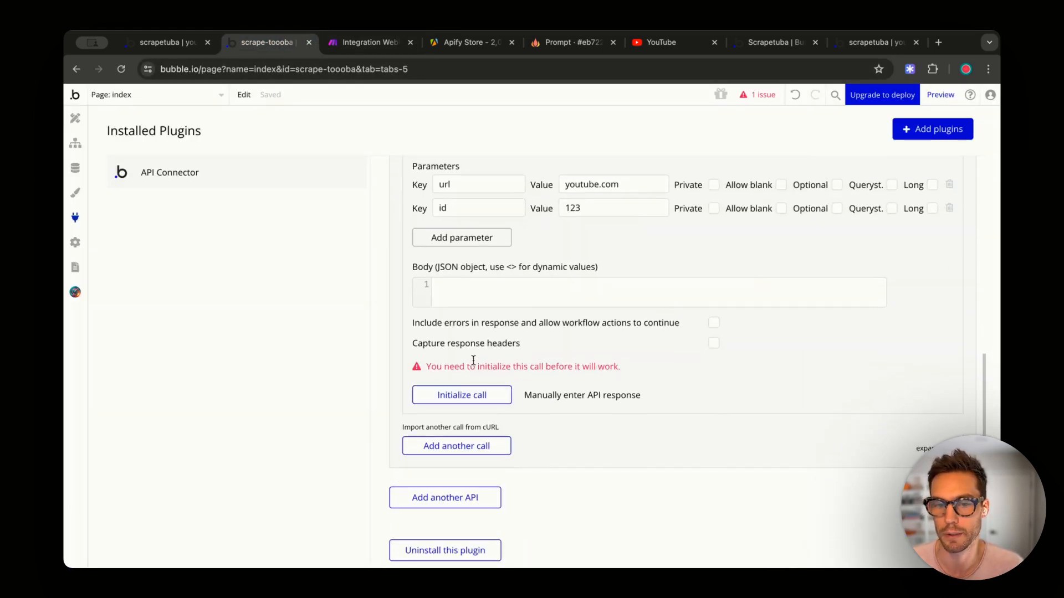
{"action": "left_click", "coordinate": [449, 400]}
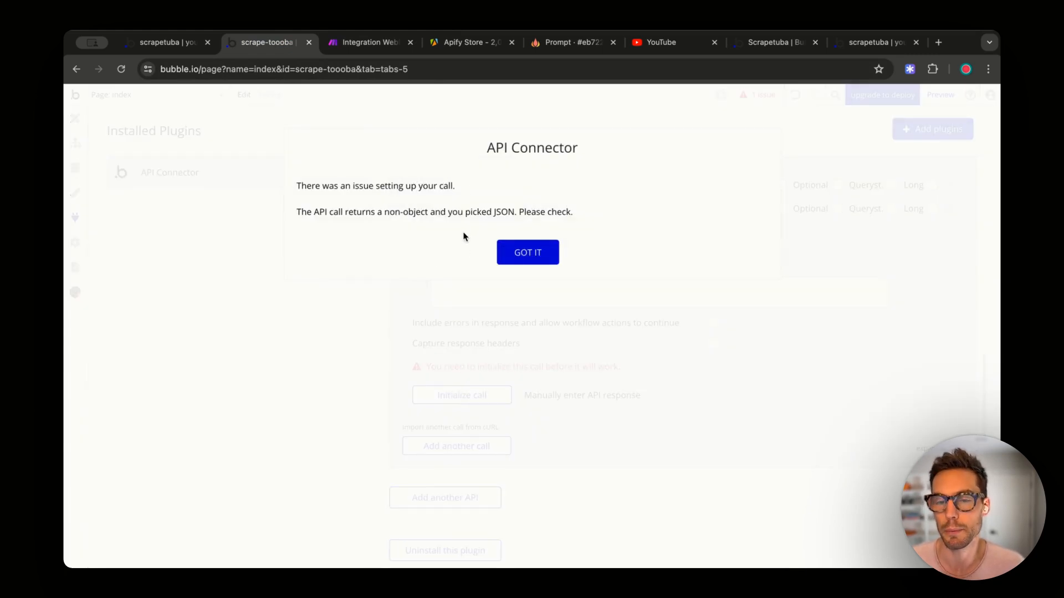
{"action": "left_click", "coordinate": [369, 42]}
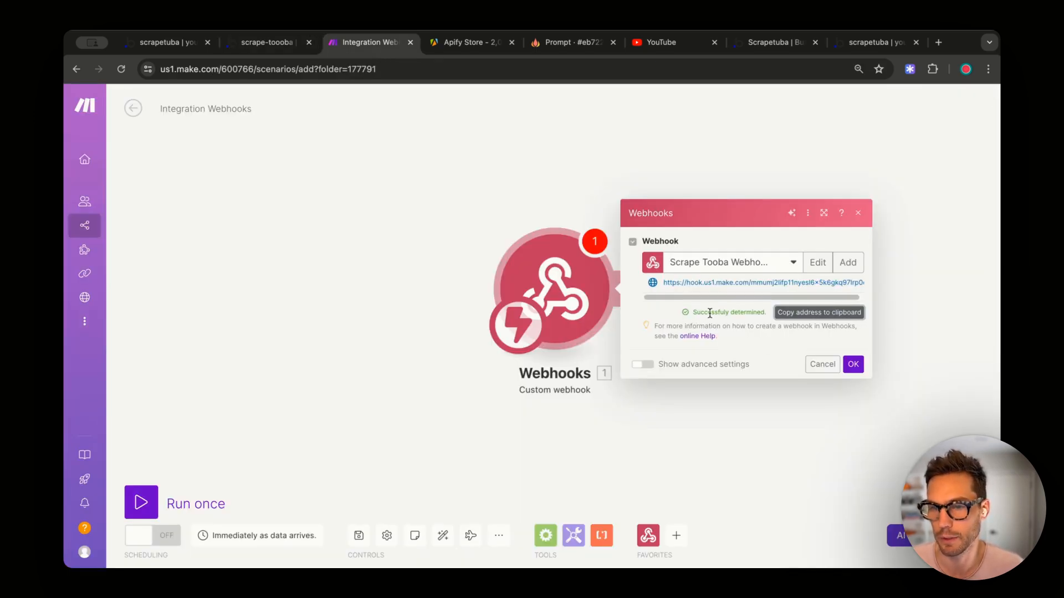
{"action": "left_click", "coordinate": [279, 45]}
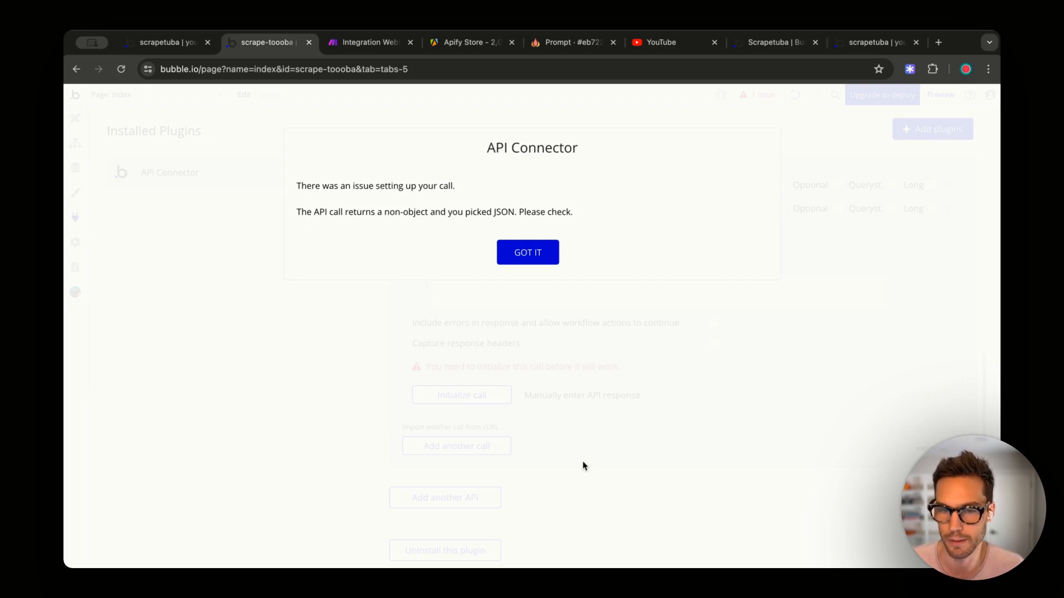
{"action": "left_click", "coordinate": [520, 258]}
- Set the Send Summary call's data type to Empty
{"action": "scroll", "coordinate": [642, 405], "scroll_direction": "up", "scroll_amount": 1}
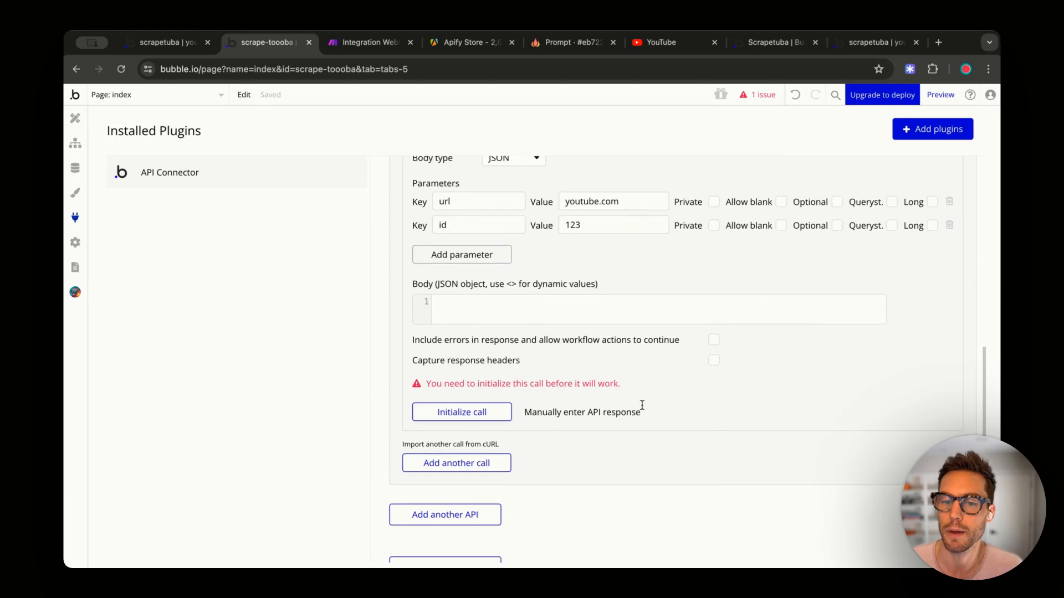
{"action": "scroll", "coordinate": [642, 405], "scroll_direction": "up", "scroll_amount": 3}
{"action": "left_click", "coordinate": [824, 215]}
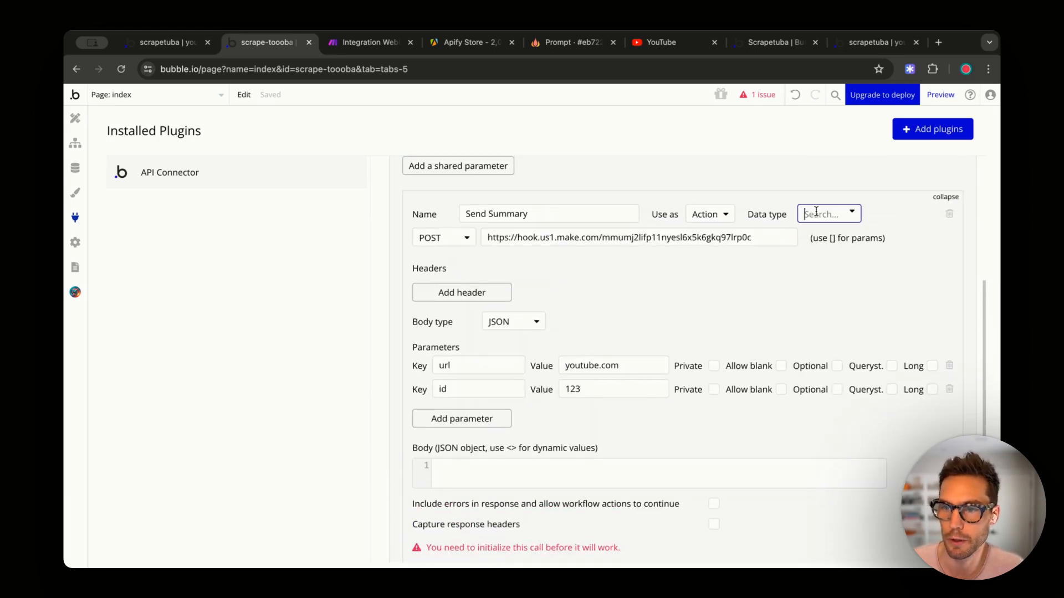
{"action": "left_click", "coordinate": [817, 346]}
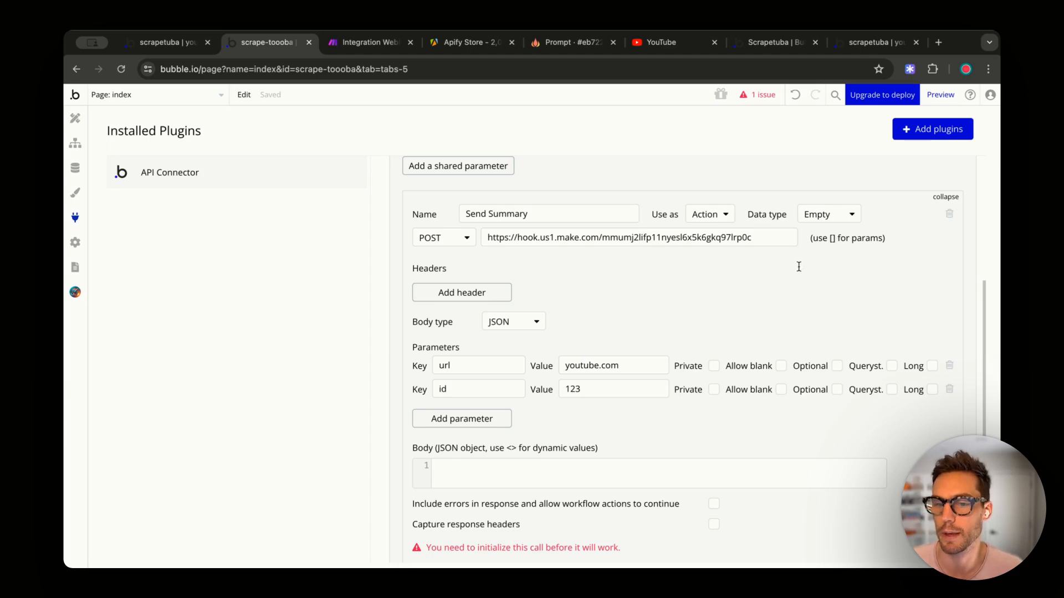
{"action": "scroll", "coordinate": [798, 266], "scroll_direction": "down", "scroll_amount": 1}
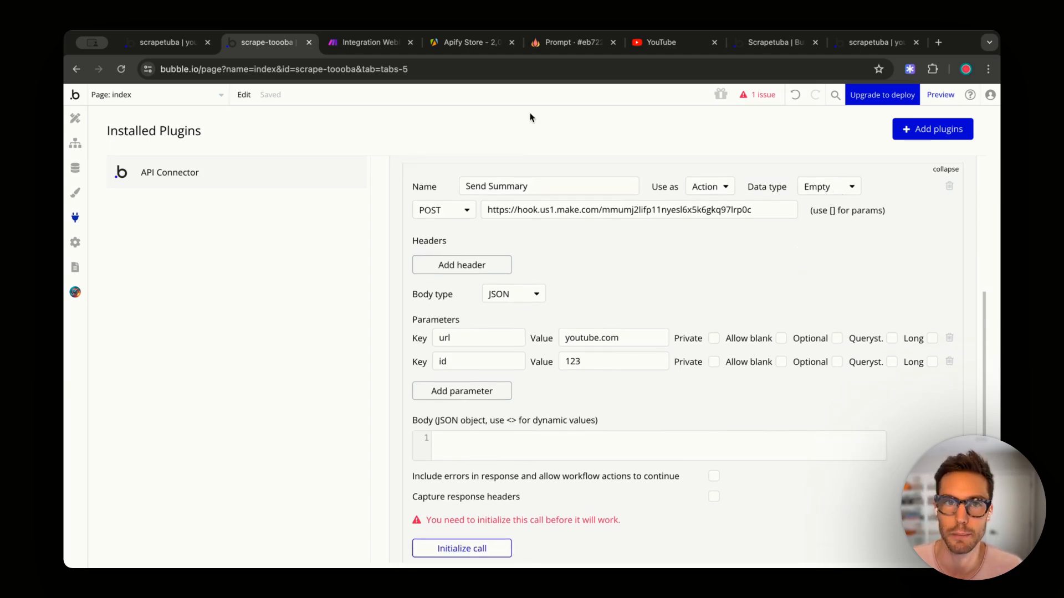
- Run the Make scenario once, then reinitialize the Send Summary call from Bubble
{"action": "left_click", "coordinate": [367, 42]}
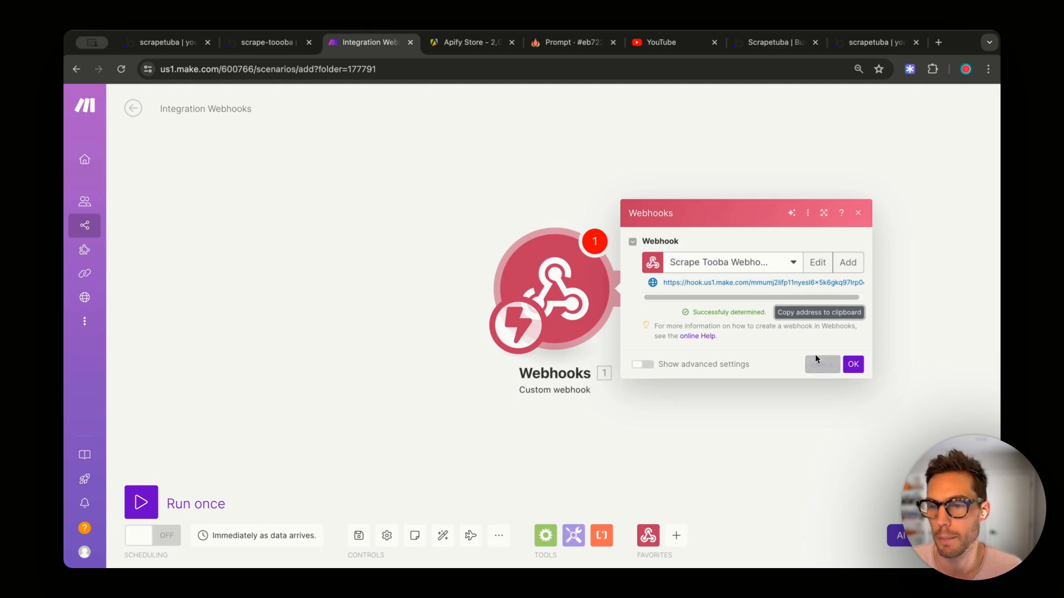
{"action": "left_click", "coordinate": [852, 364]}
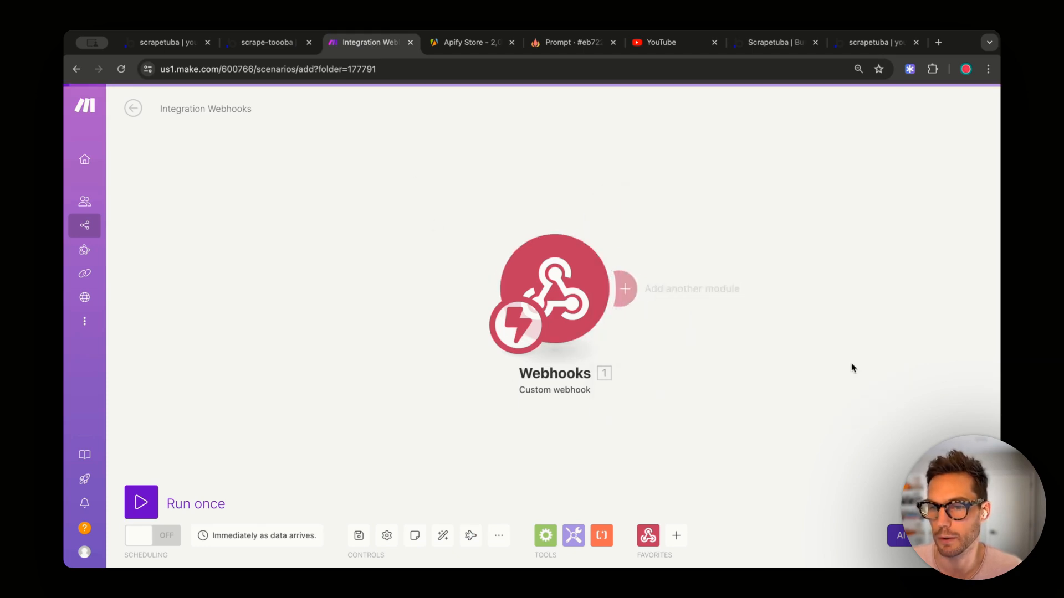
{"action": "left_click", "coordinate": [140, 502]}
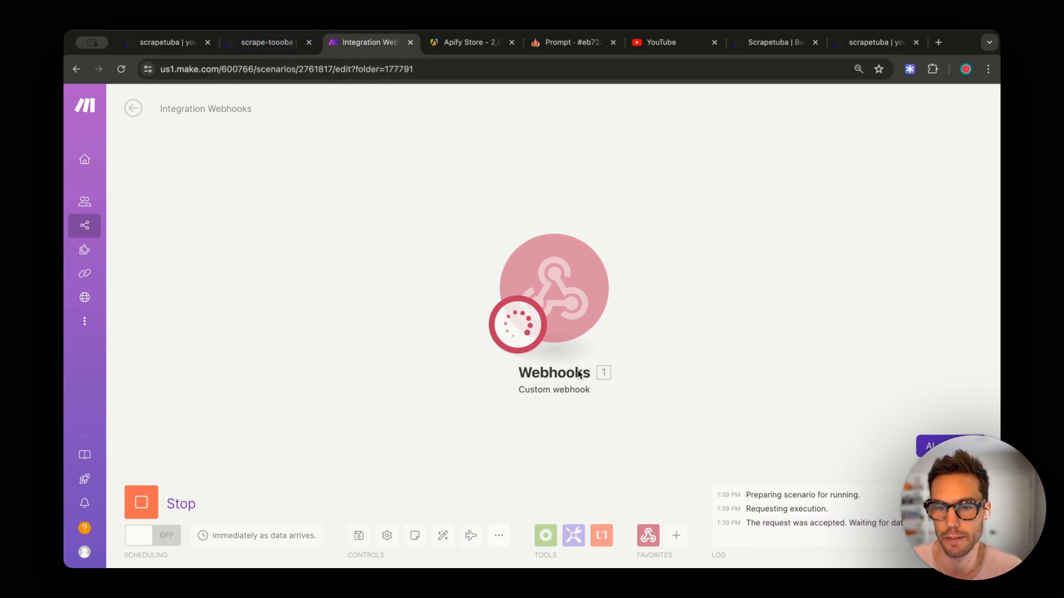
{"action": "left_click", "coordinate": [267, 42]}
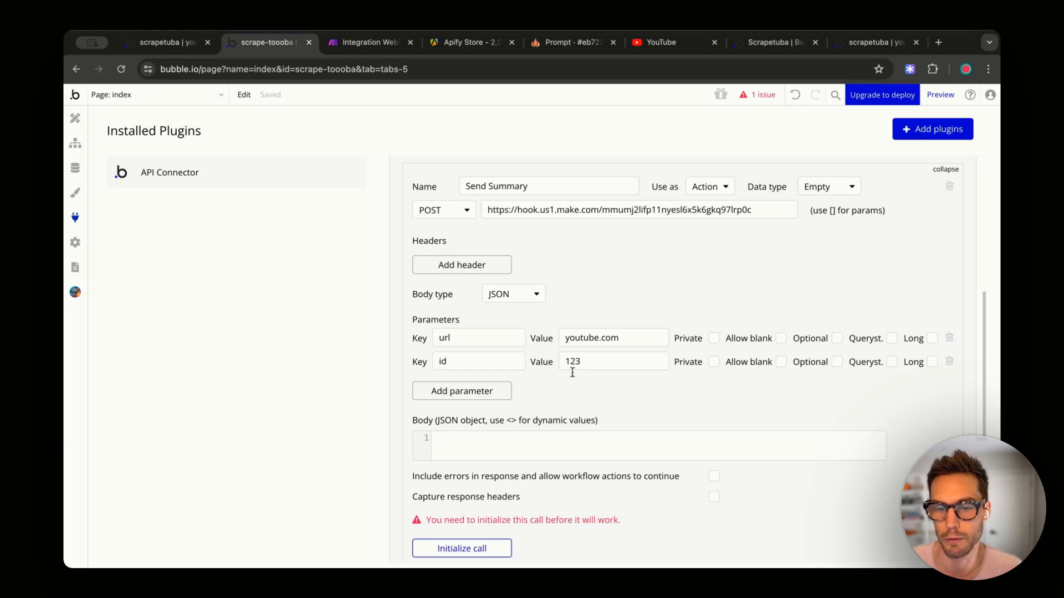
{"action": "scroll", "coordinate": [572, 372], "scroll_direction": "down", "scroll_amount": 1}
{"action": "left_click", "coordinate": [472, 532]}
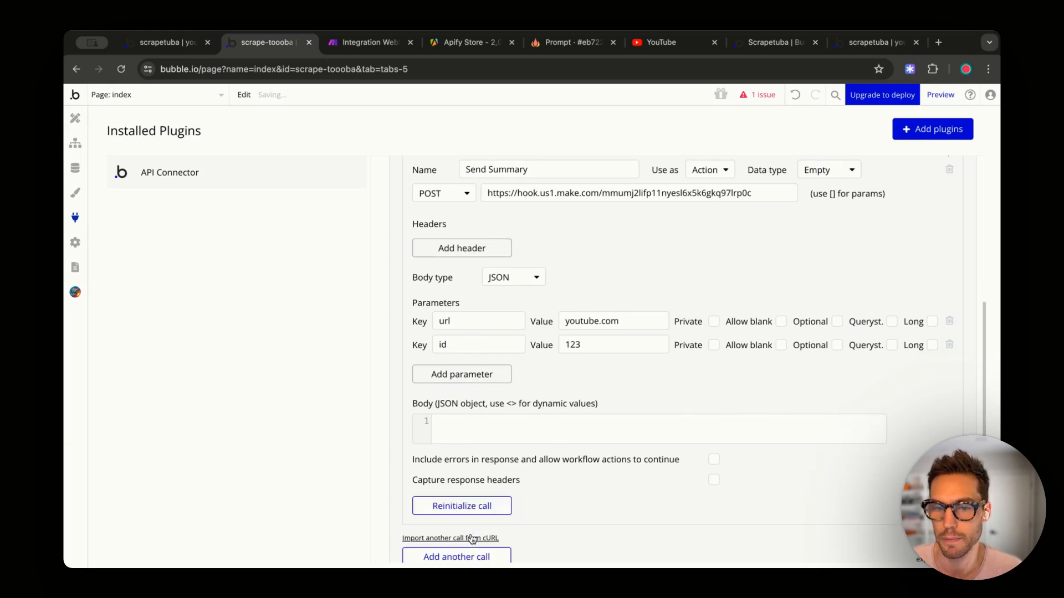
- Inspect the webhook's received bundle containing url youtube.com and id 123
{"action": "left_click", "coordinate": [342, 50]}
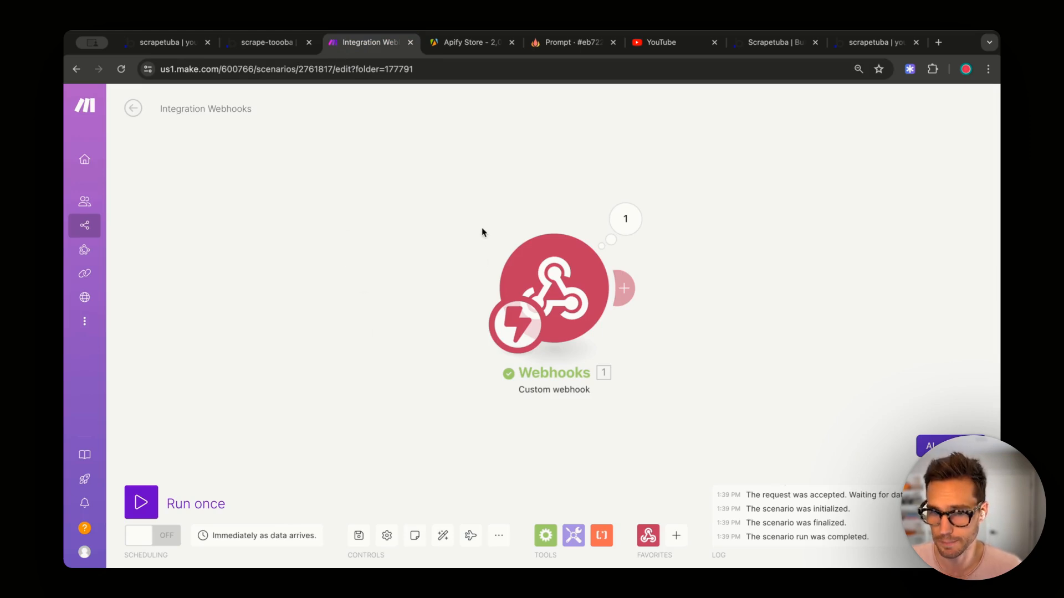
{"action": "left_click", "coordinate": [626, 230]}
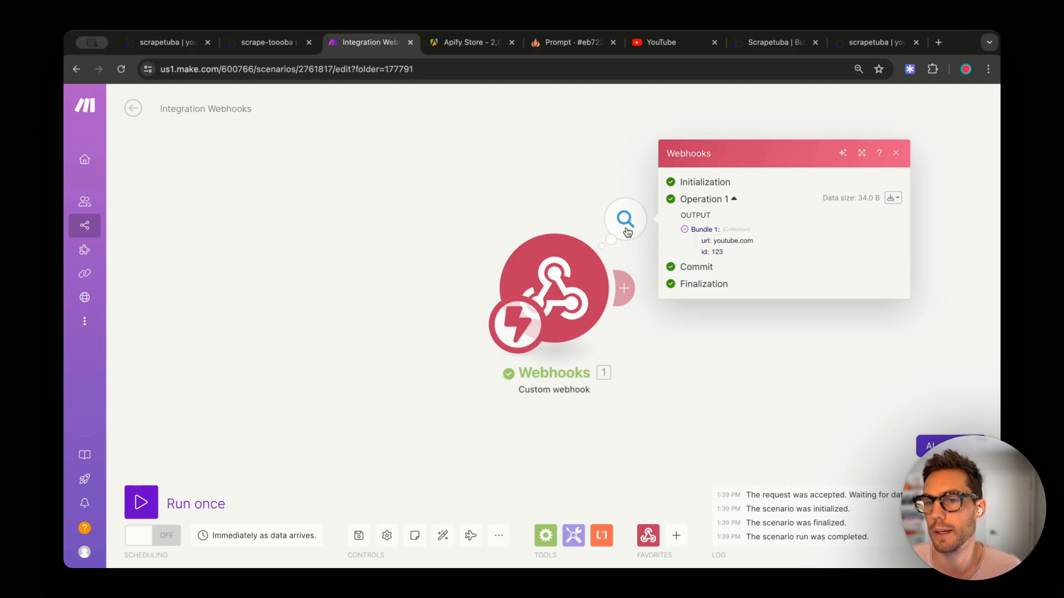
{"action": "double_click", "coordinate": [720, 242]}
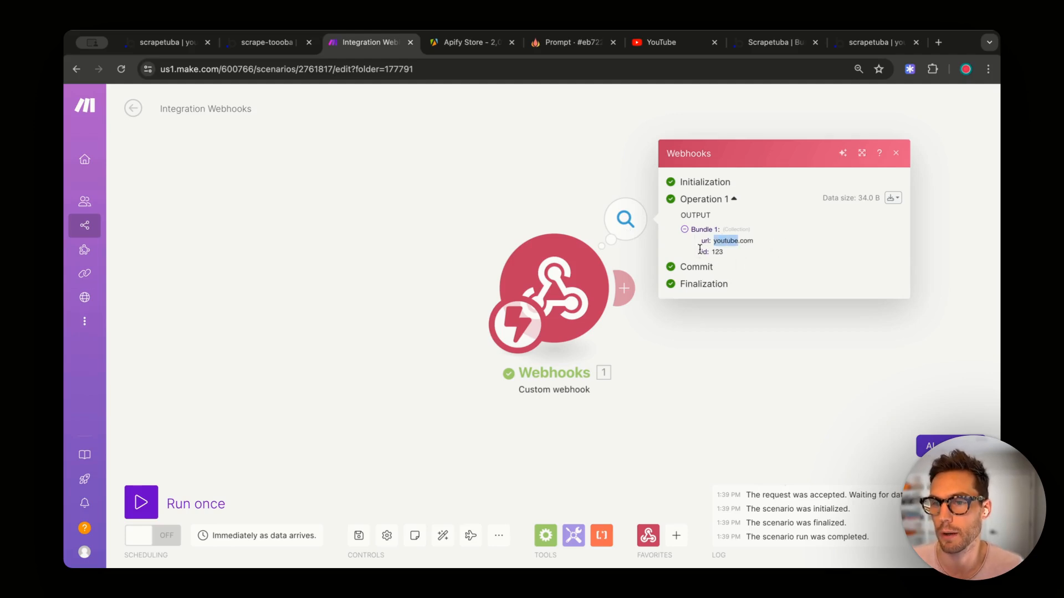
{"action": "left_click", "coordinate": [775, 343]}
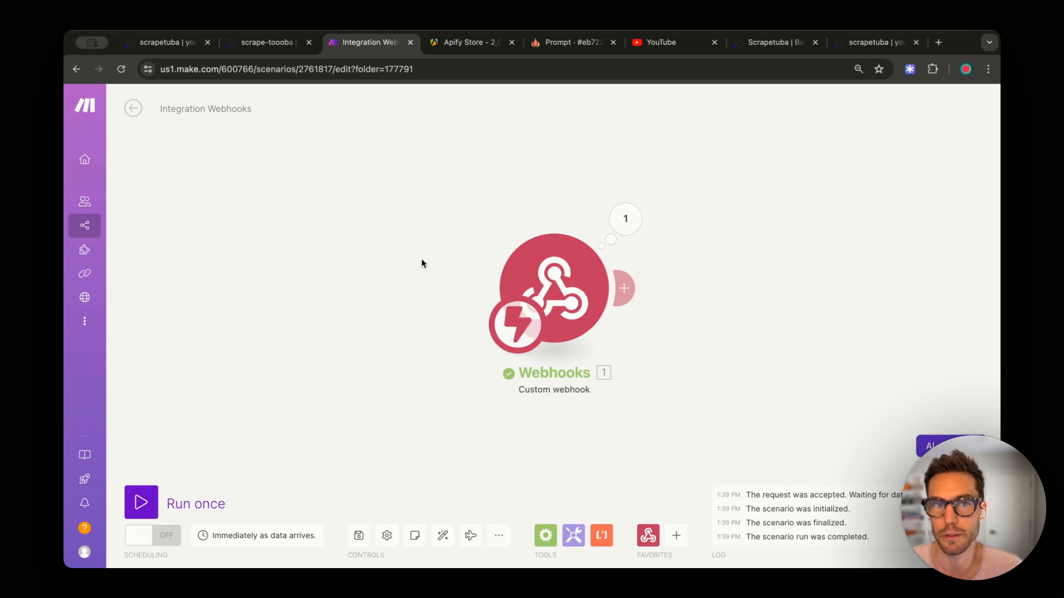
- Switch scrape-toooba to the Starter plan ($32/mo) with its 2-week free trial via Settings
{"action": "left_click", "coordinate": [282, 43]}
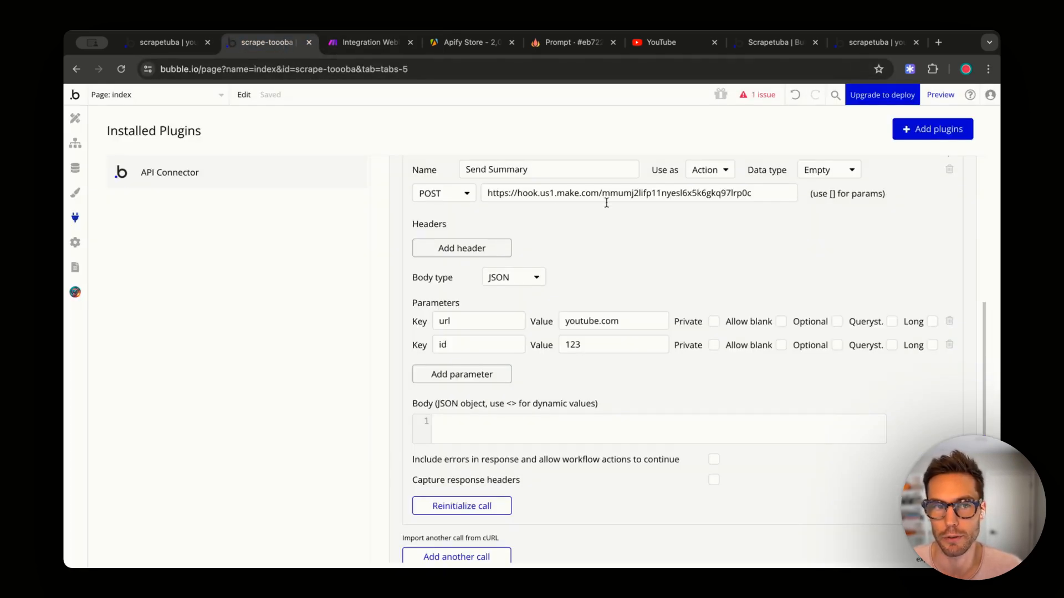
{"action": "scroll", "coordinate": [607, 202], "scroll_direction": "up", "scroll_amount": 6}
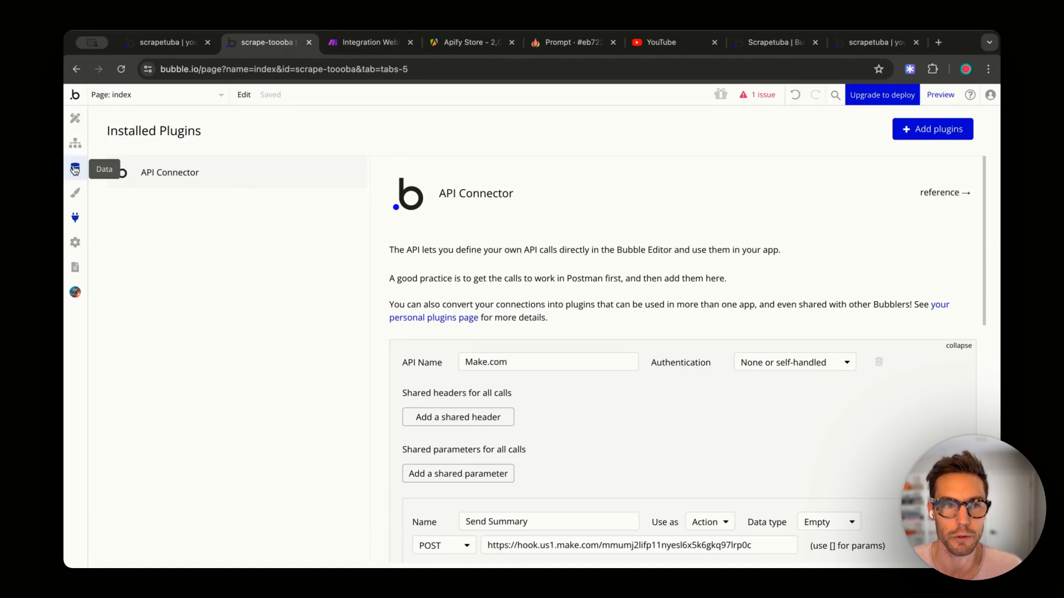
{"action": "left_click", "coordinate": [76, 169]}
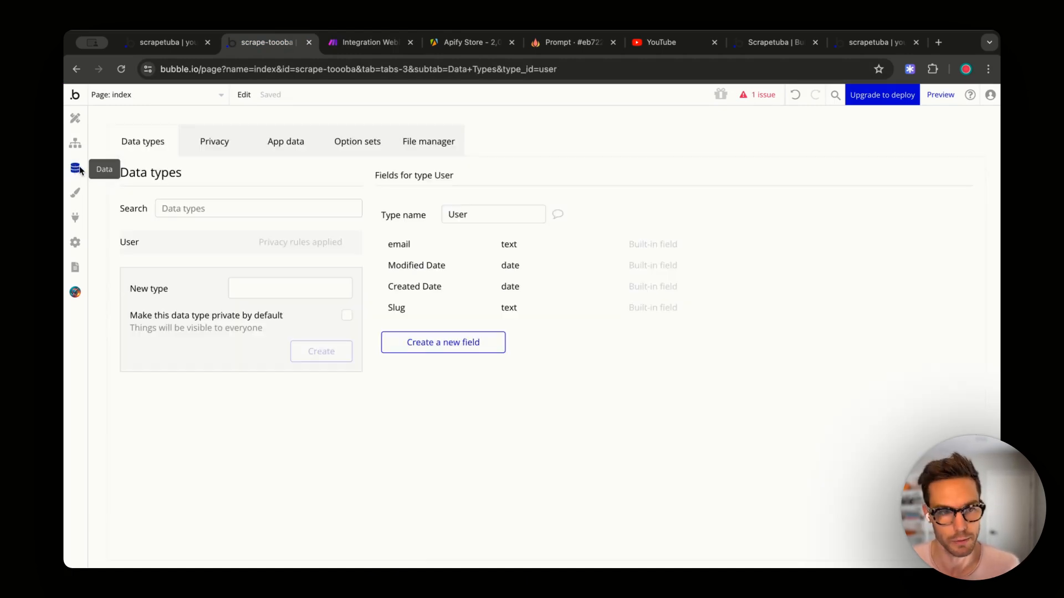
{"action": "left_click", "coordinate": [75, 242]}
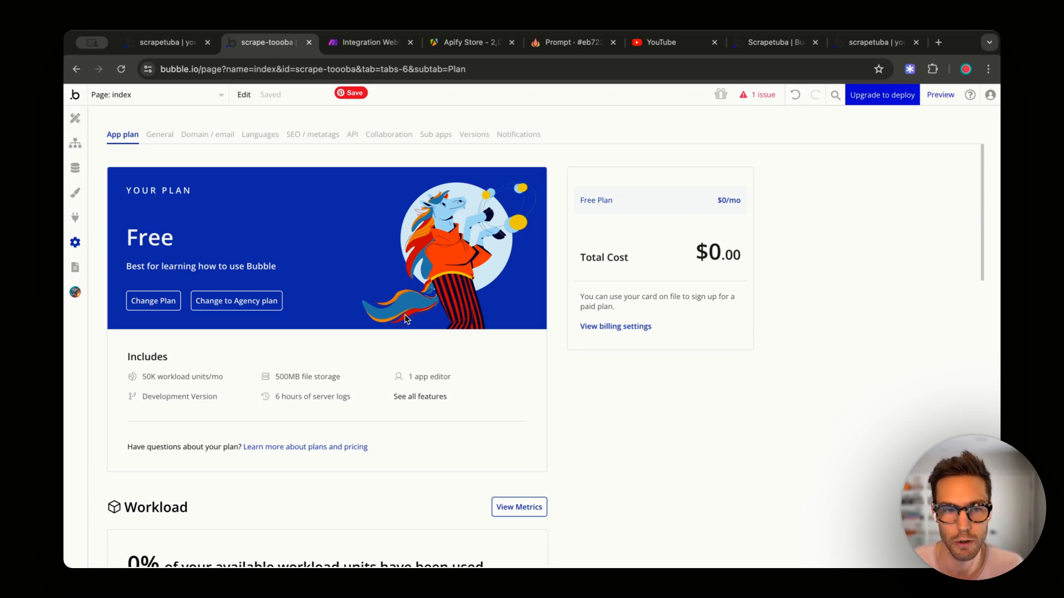
{"action": "left_click", "coordinate": [150, 302]}
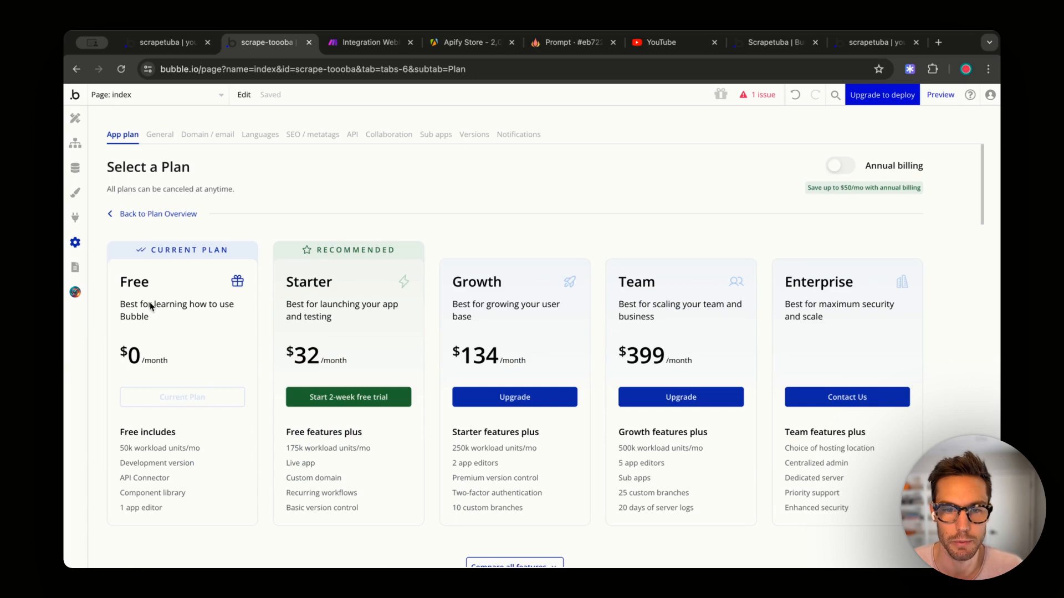
{"action": "left_click", "coordinate": [358, 397]}
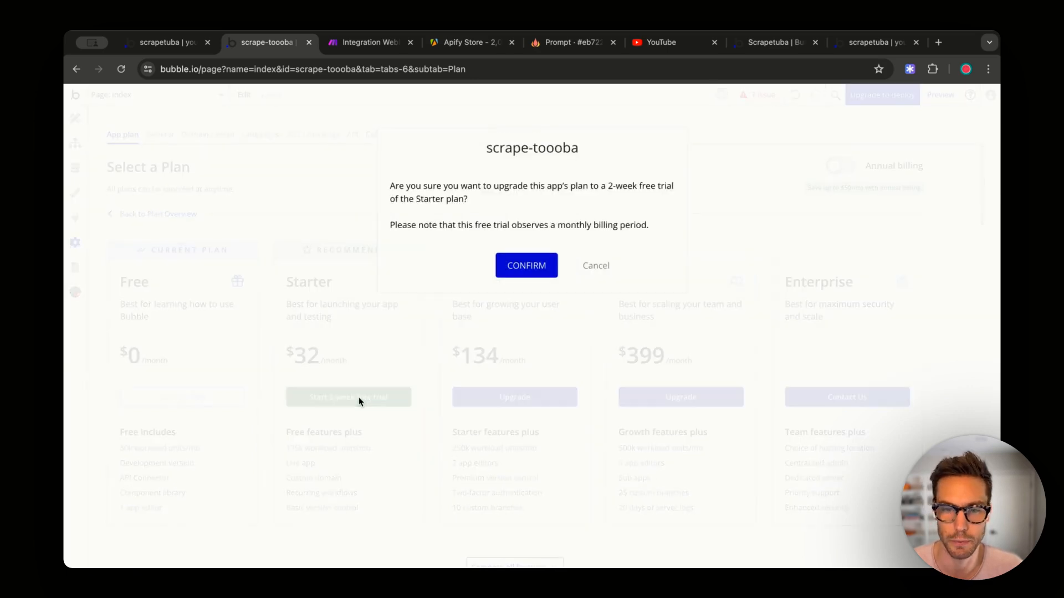
{"action": "left_click", "coordinate": [510, 272]}
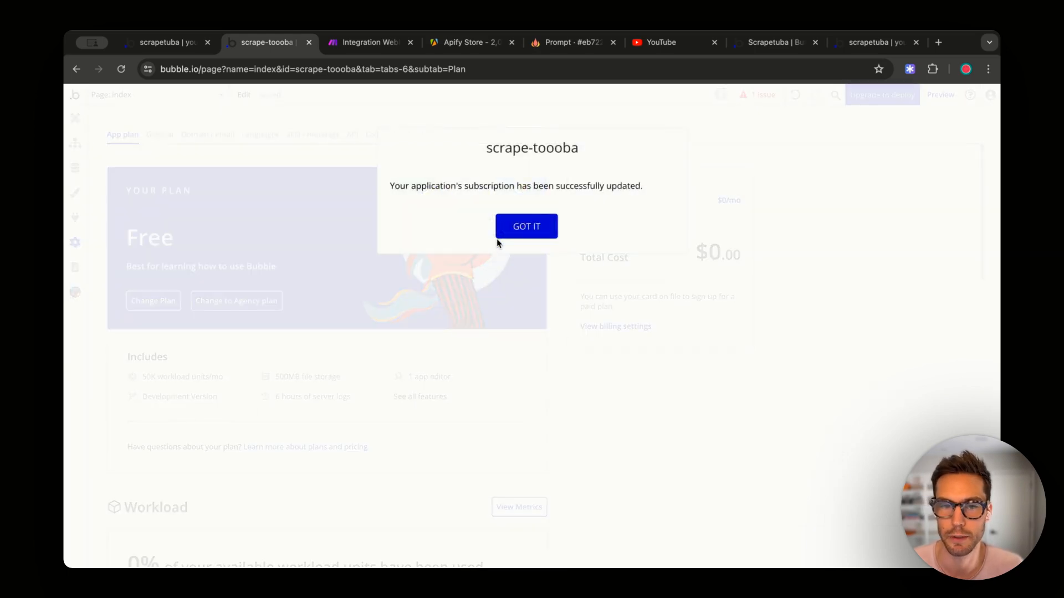
{"action": "left_click", "coordinate": [524, 230]}
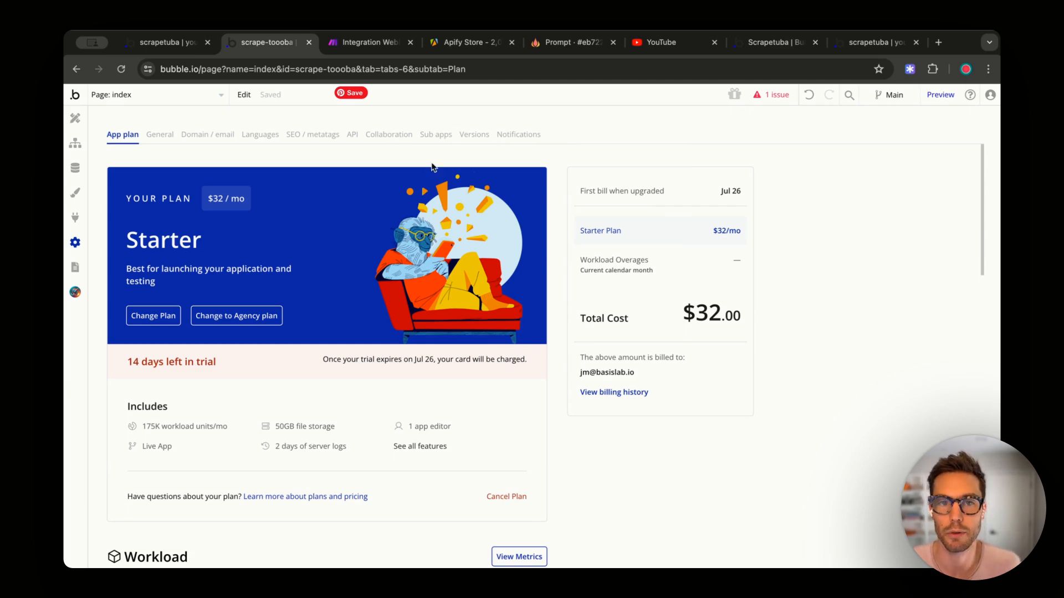
- Enable the Data API in Settings > API and copy a newly generated token's private key
{"action": "left_click", "coordinate": [352, 136]}
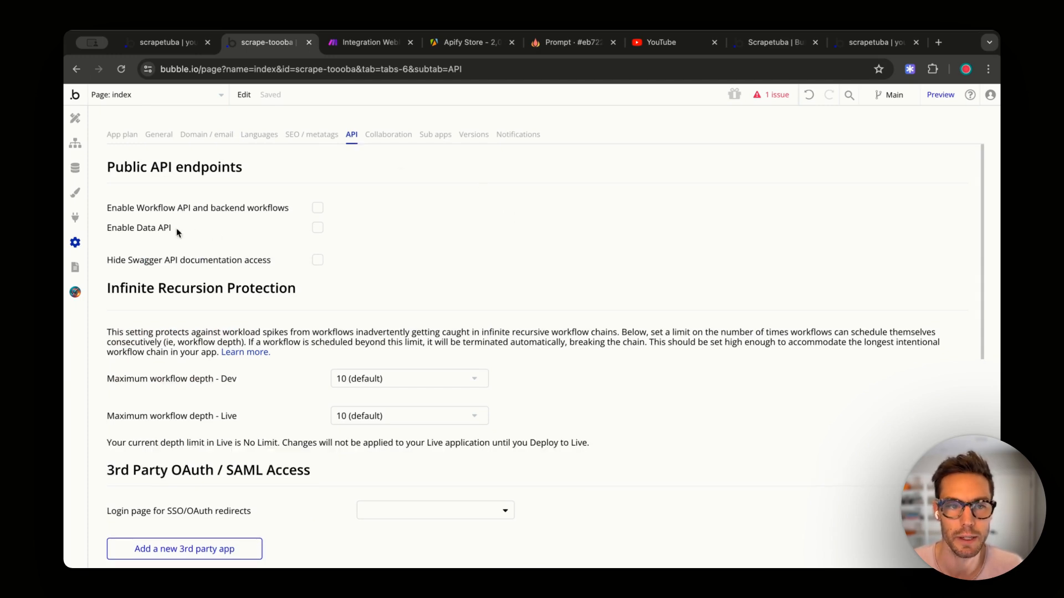
{"action": "left_click", "coordinate": [317, 228]}
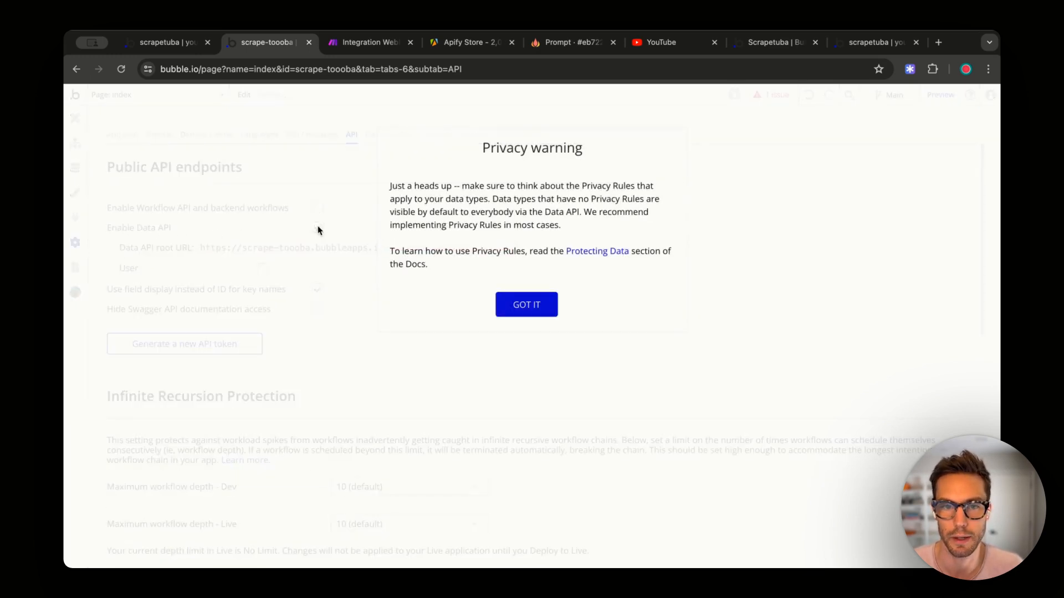
{"action": "left_click", "coordinate": [541, 312]}
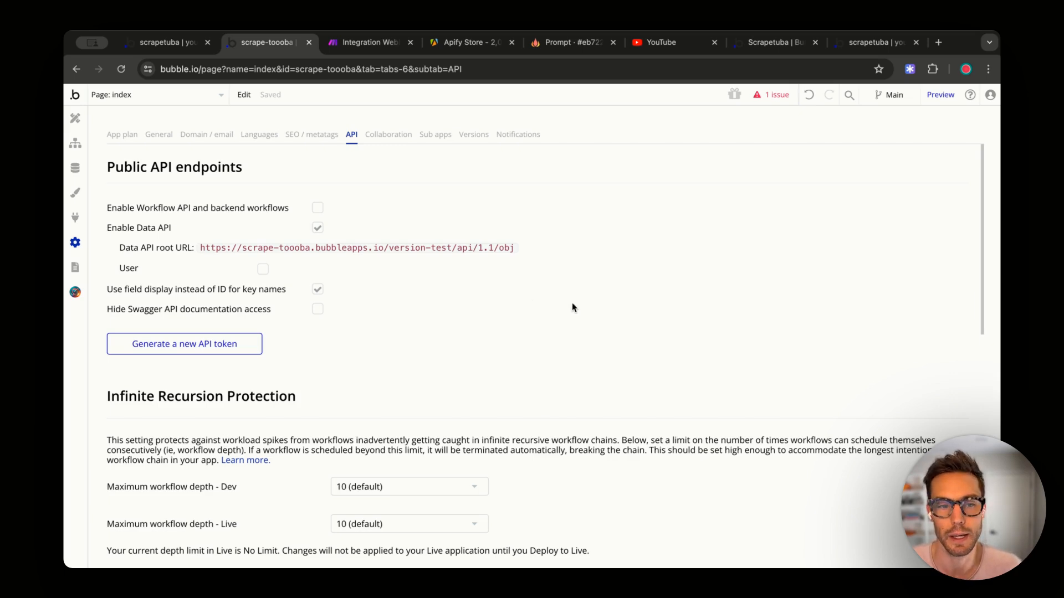
{"action": "left_click", "coordinate": [247, 344]}
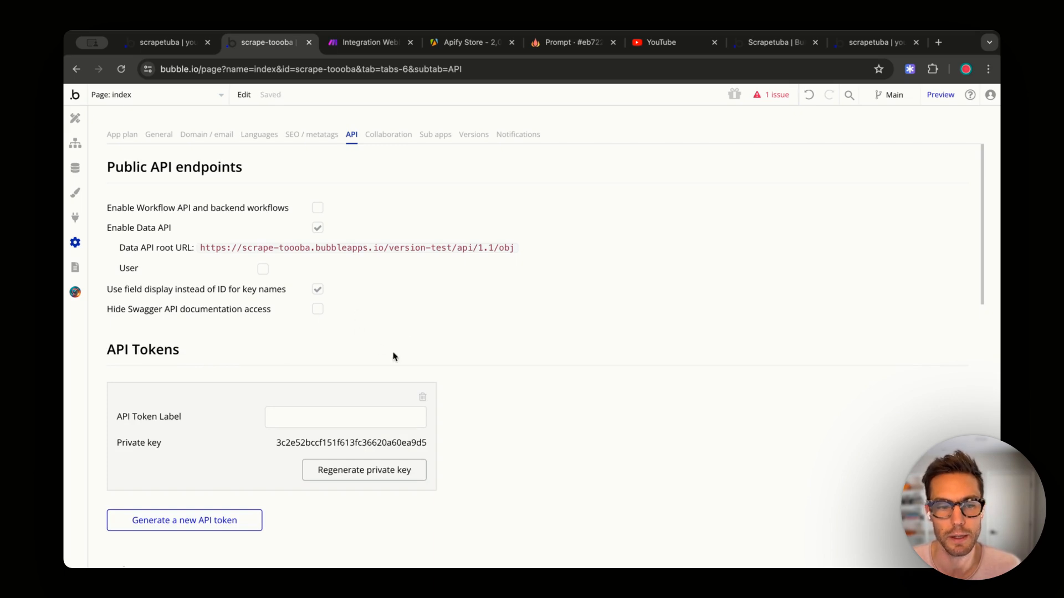
{"action": "left_click", "coordinate": [422, 446]}
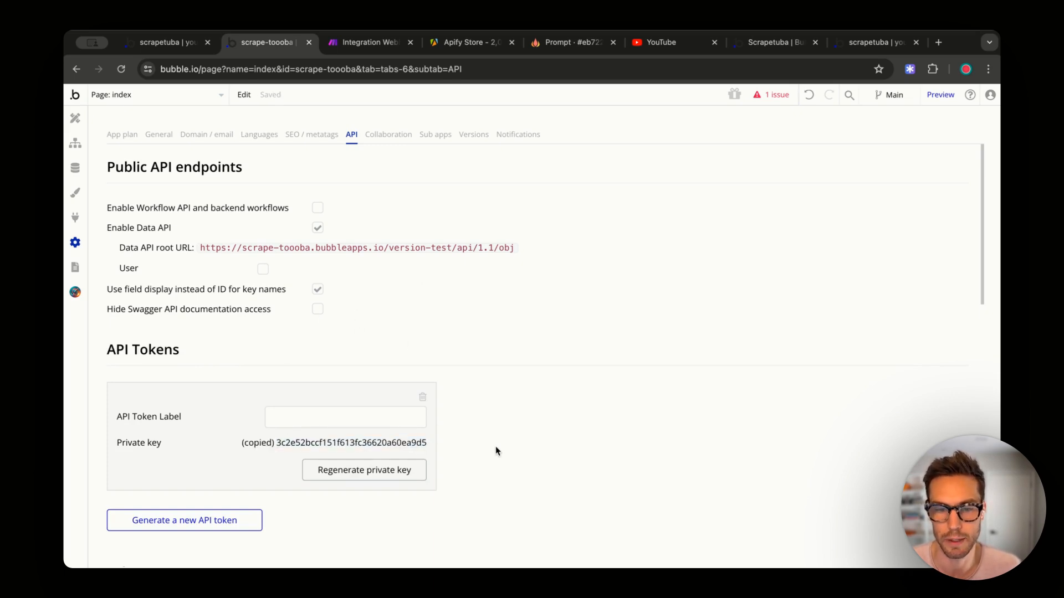
{"action": "left_click", "coordinate": [367, 44]}
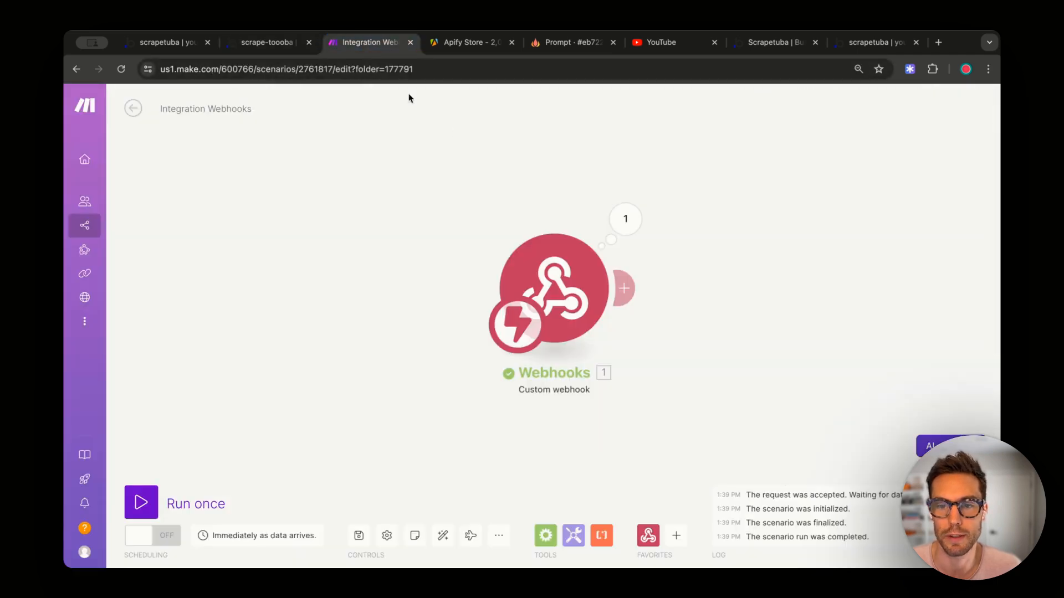
- Add a Bubble 'Create/Update a Data Thing' module after the webhook
{"action": "right_click", "coordinate": [720, 270]}
{"action": "left_click", "coordinate": [743, 275]}
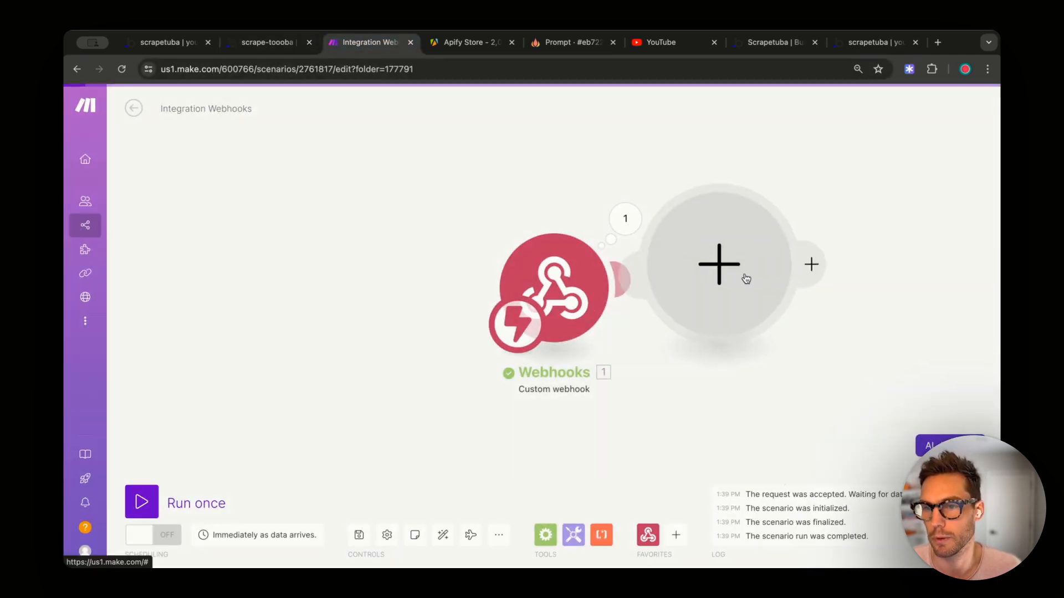
{"action": "type", "text": "bu"}
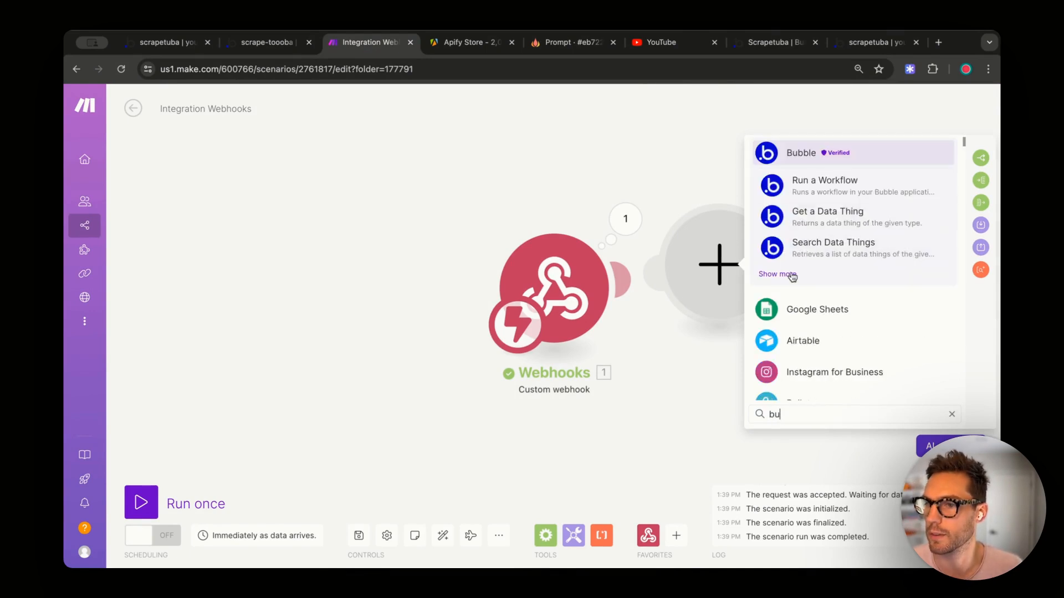
{"action": "left_click", "coordinate": [786, 279]}
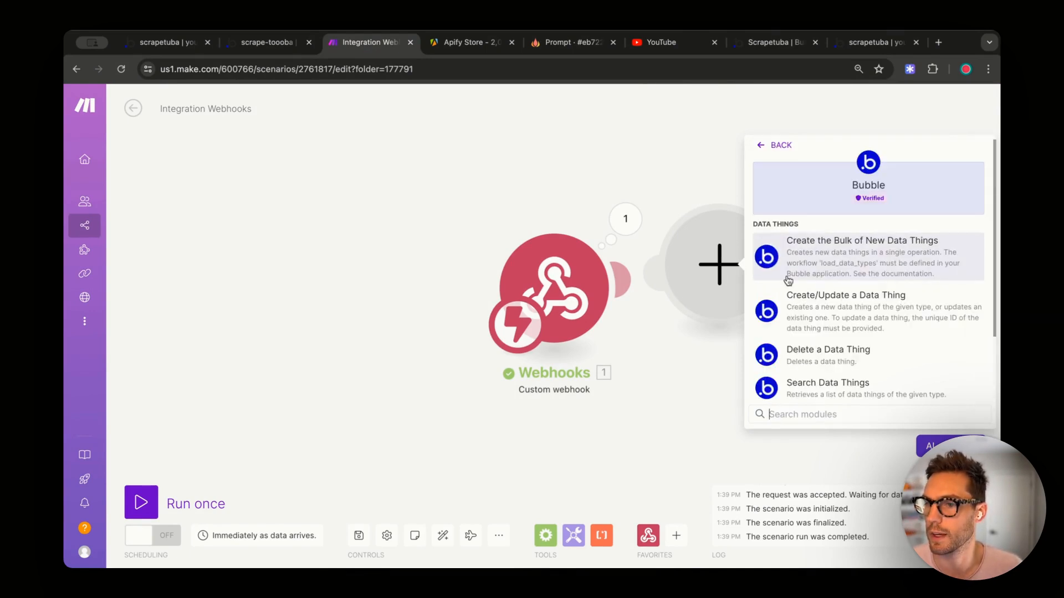
{"action": "left_click", "coordinate": [855, 310]}
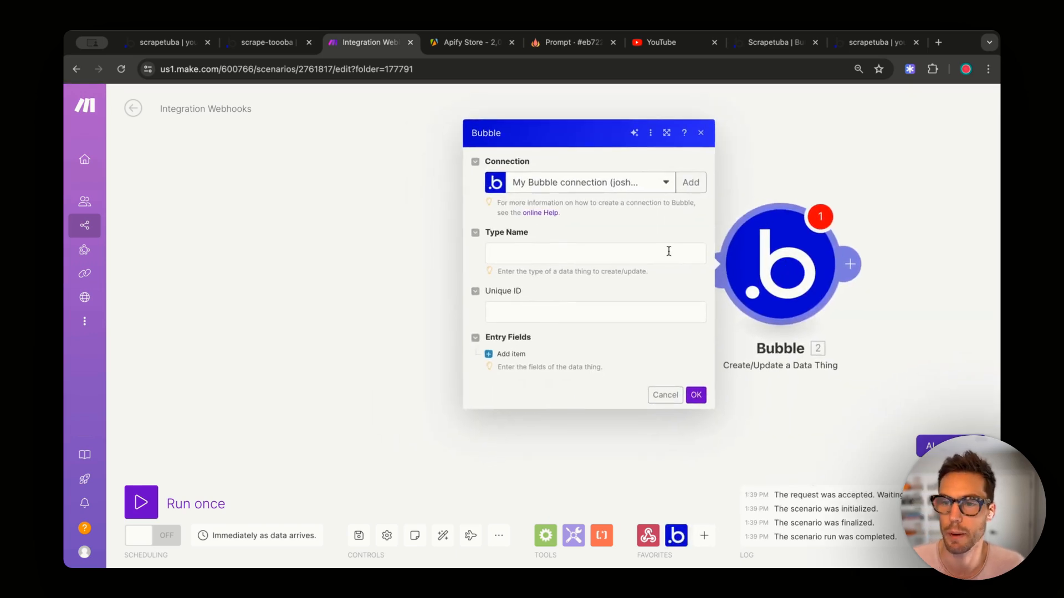
- Start a new Bubble connection named 'ScrapeTooba' with Application Domain as domain type
{"action": "left_click", "coordinate": [691, 183]}
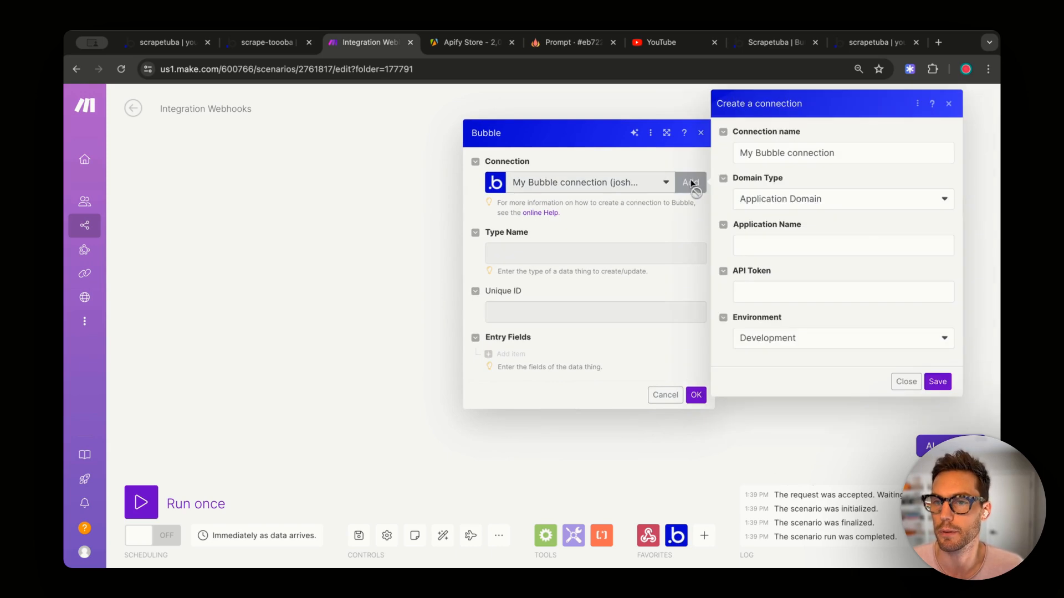
{"action": "triple_click", "coordinate": [751, 158]}
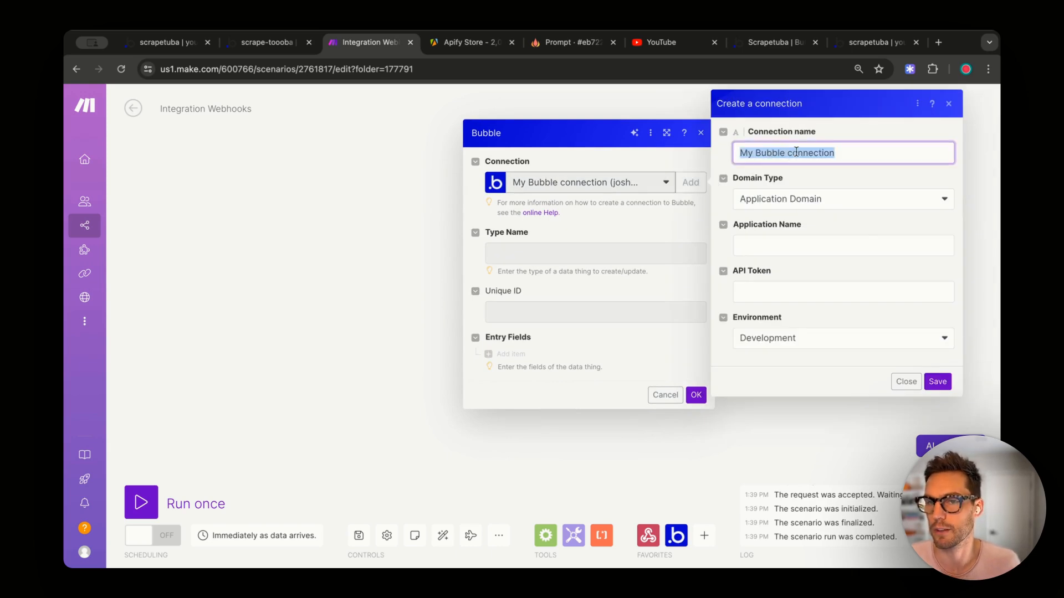
{"action": "type", "text": "ScrapeTooba"}
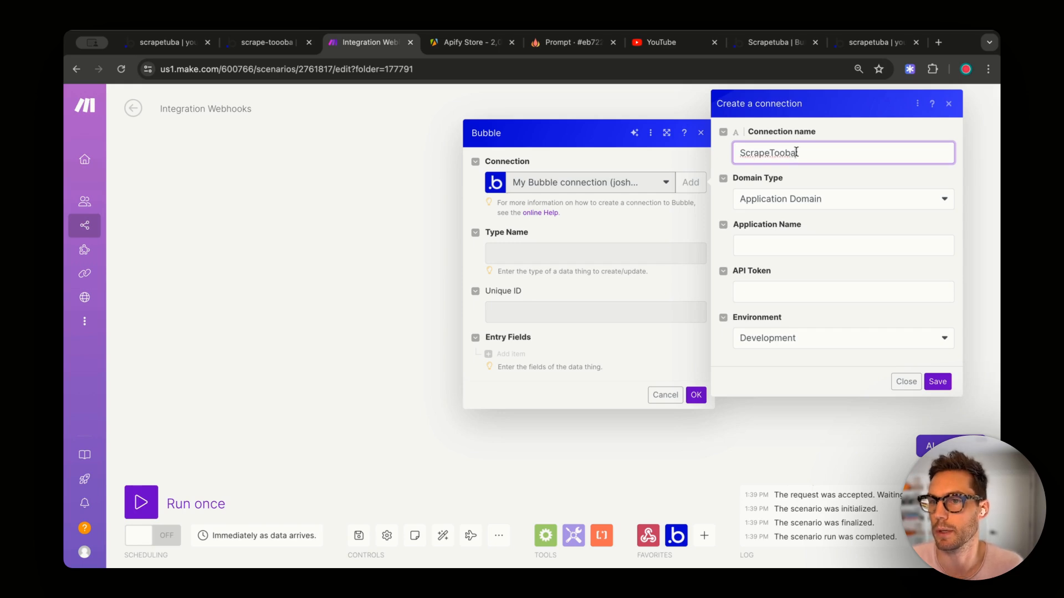
{"action": "left_click", "coordinate": [882, 187]}
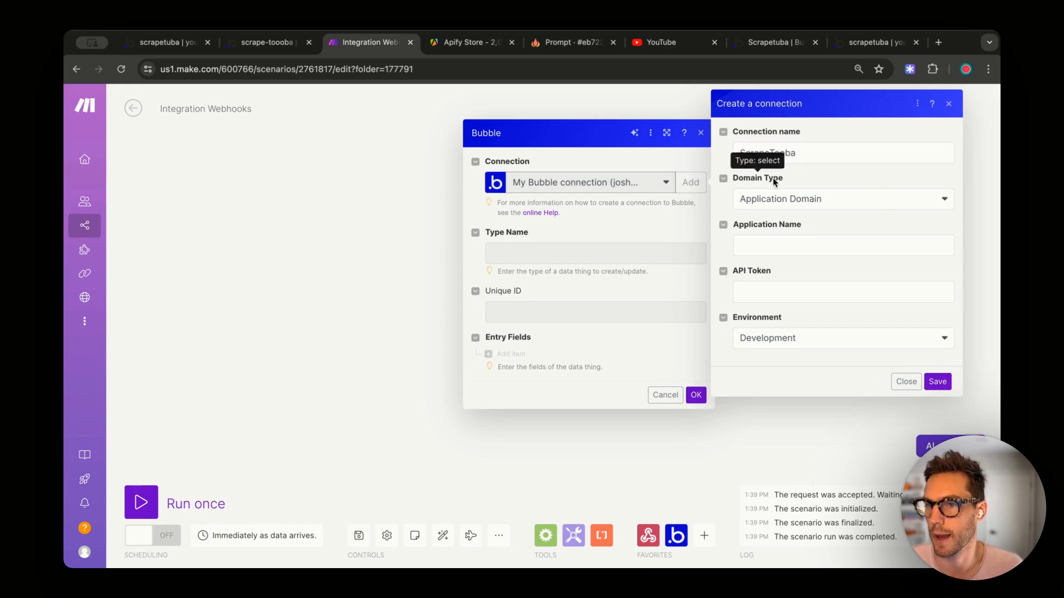
{"action": "left_click", "coordinate": [809, 197]}
{"action": "left_click", "coordinate": [849, 178]}
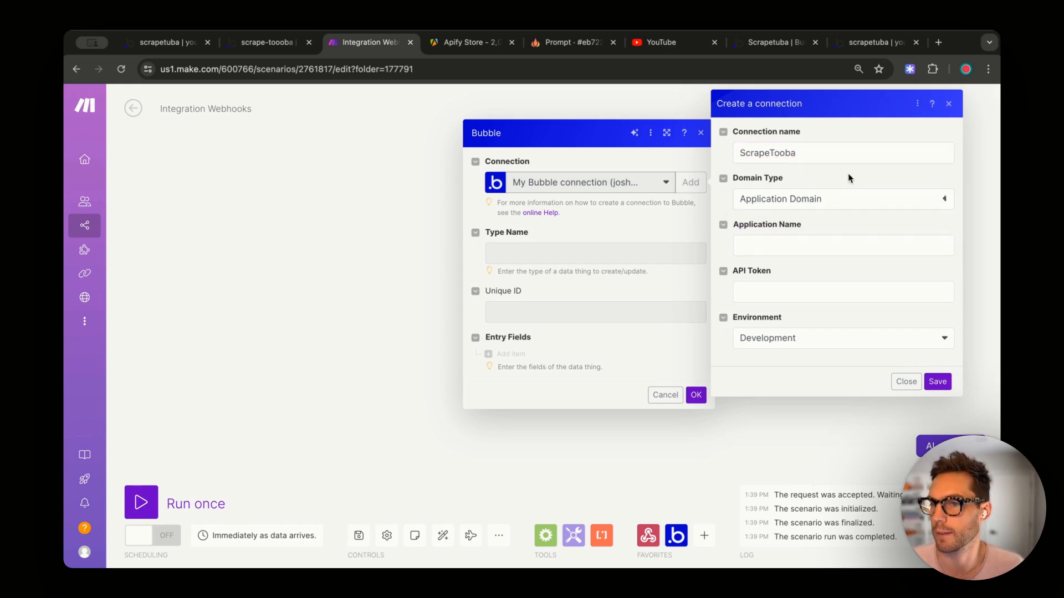
{"action": "left_click", "coordinate": [796, 197]}
{"action": "left_click", "coordinate": [824, 201]}
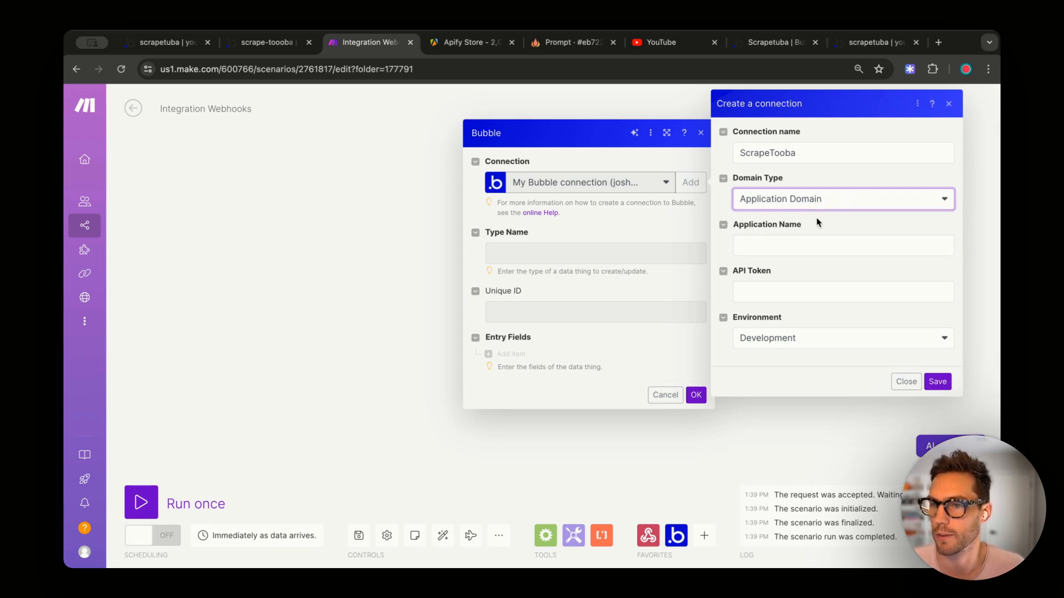
- Copy the scrape-toooba app name from Bubble into the connection's Application Name
{"action": "left_click", "coordinate": [781, 246]}
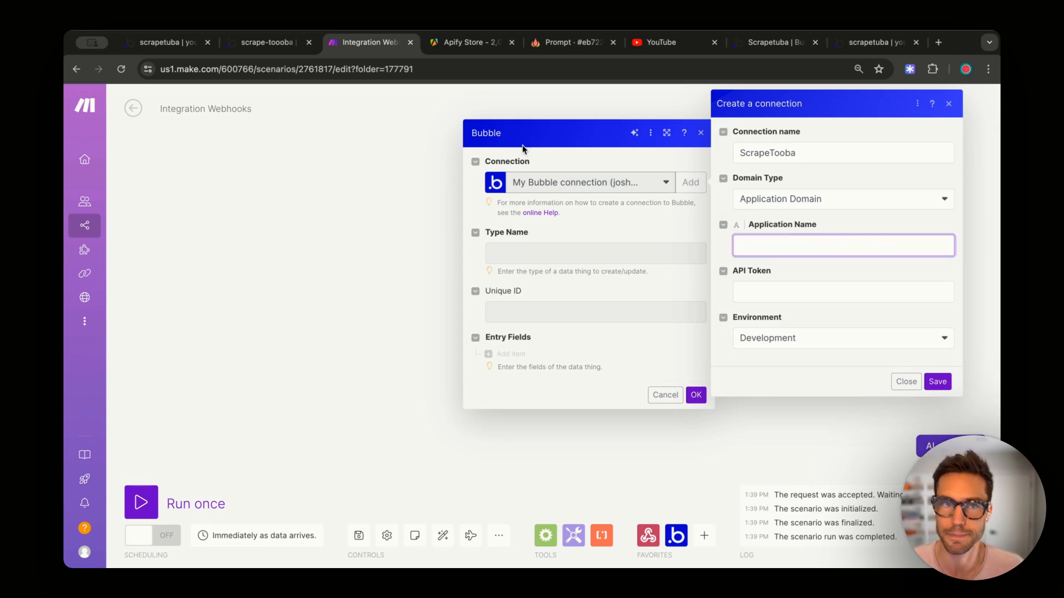
{"action": "left_click", "coordinate": [262, 44]}
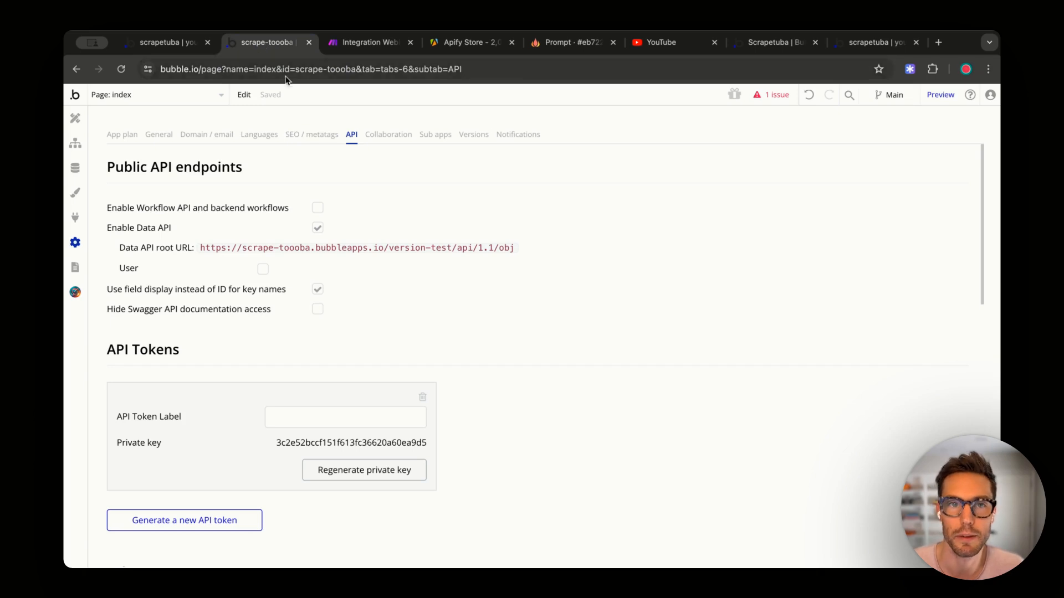
{"action": "left_click_drag", "start_coordinate": [289, 69], "coordinate": [390, 69]}
{"action": "key", "text": "super+c"}
{"action": "left_click", "coordinate": [305, 69]}
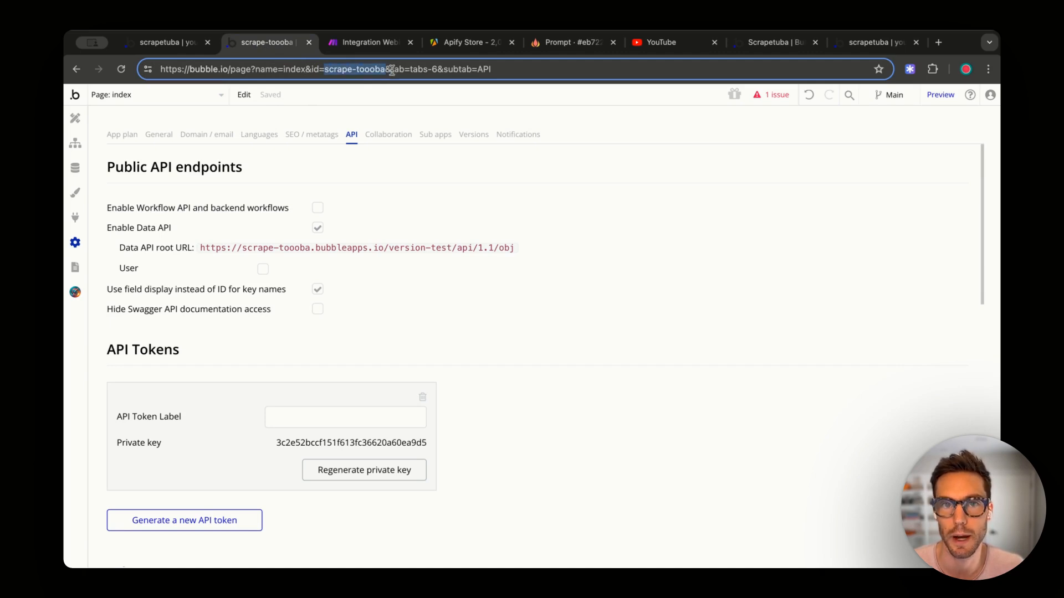
{"action": "left_click", "coordinate": [353, 49]}
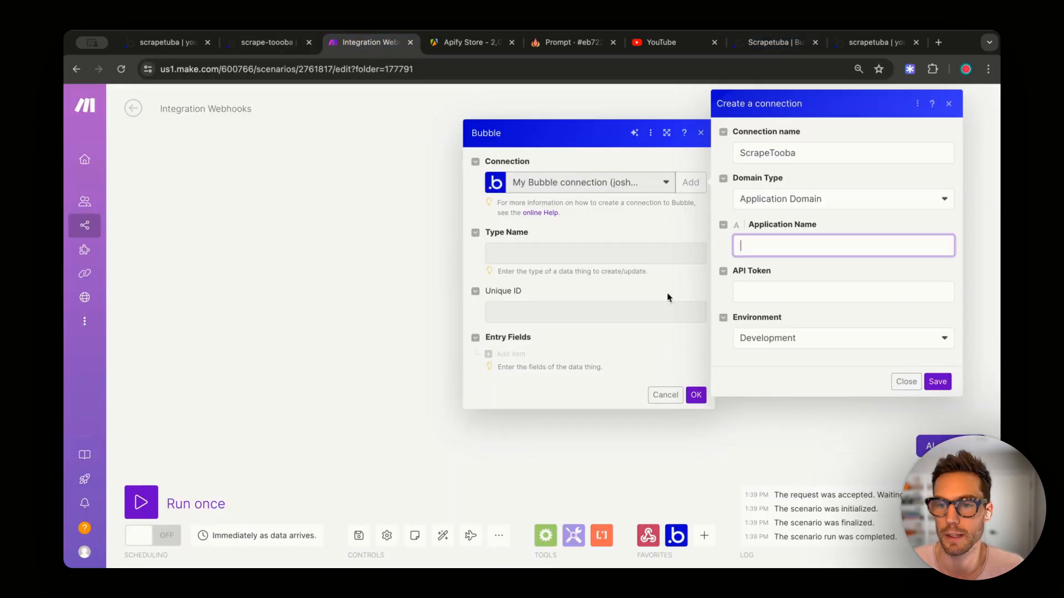
{"action": "key", "text": "super+v"}
- Paste Bubble's private key as the API token and save the connection
{"action": "left_click", "coordinate": [740, 294]}
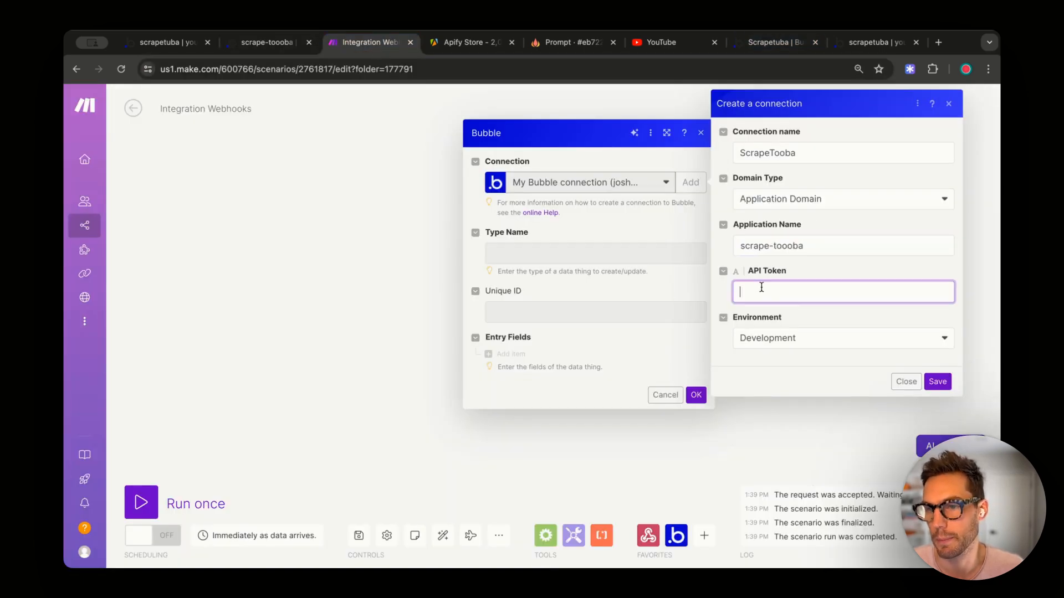
{"action": "left_click", "coordinate": [257, 45]}
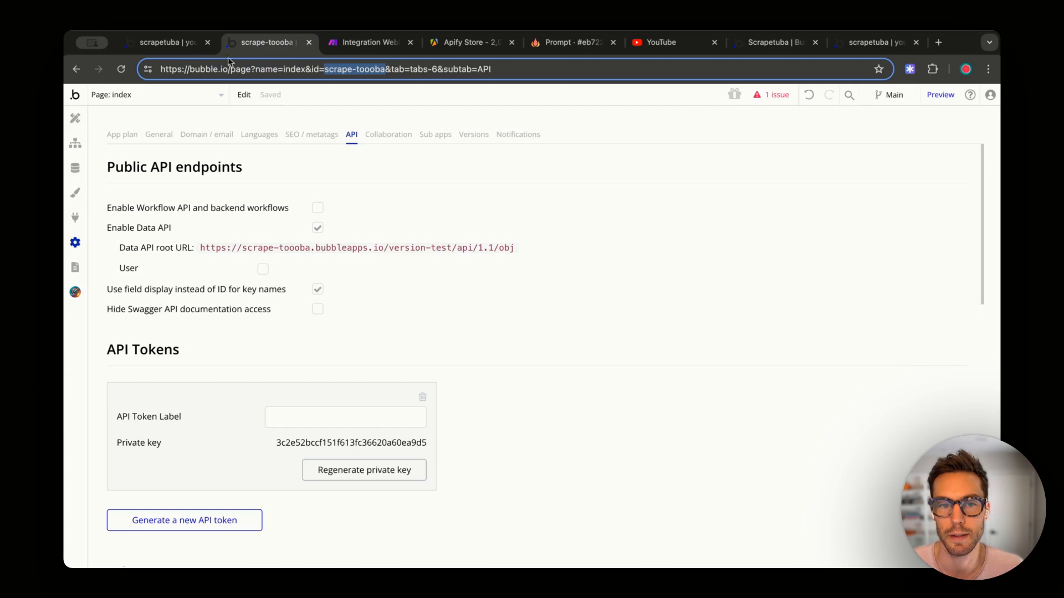
{"action": "left_click", "coordinate": [282, 445]}
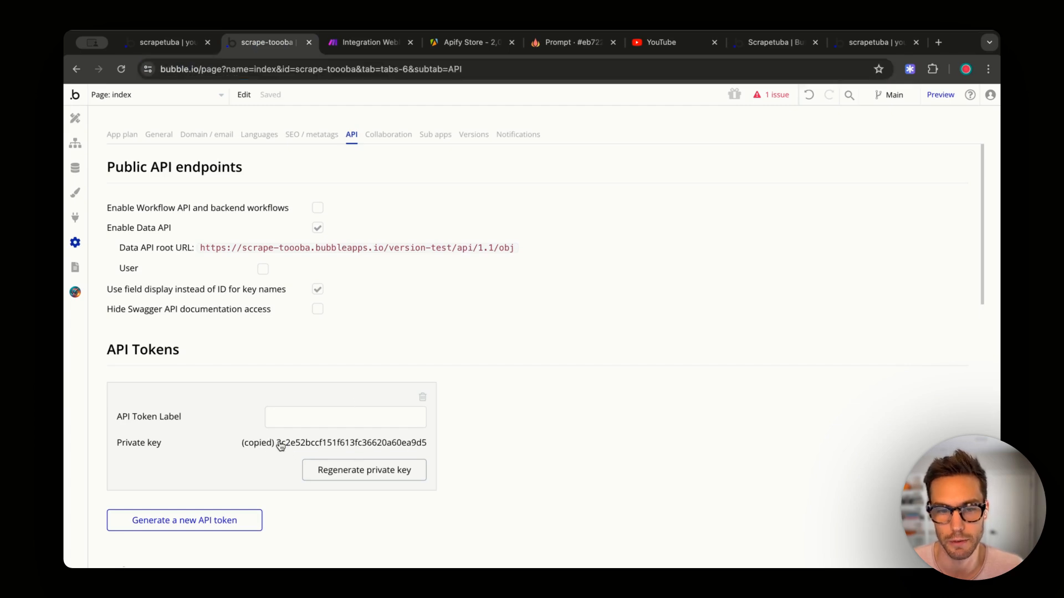
{"action": "left_click", "coordinate": [366, 42]}
{"action": "key", "text": "super+v"}
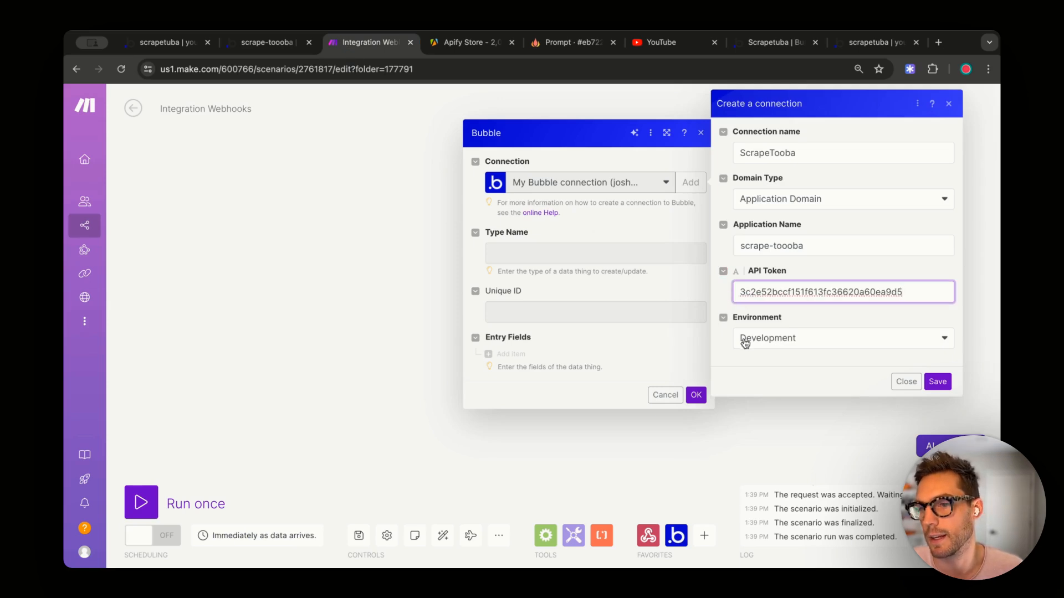
{"action": "left_click", "coordinate": [820, 363]}
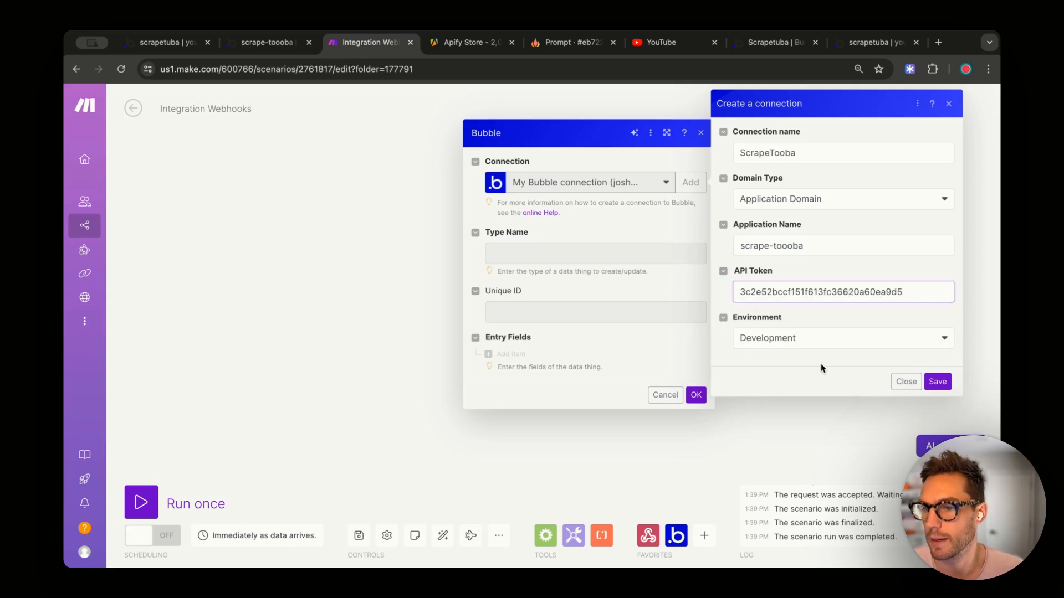
{"action": "left_click", "coordinate": [936, 383]}
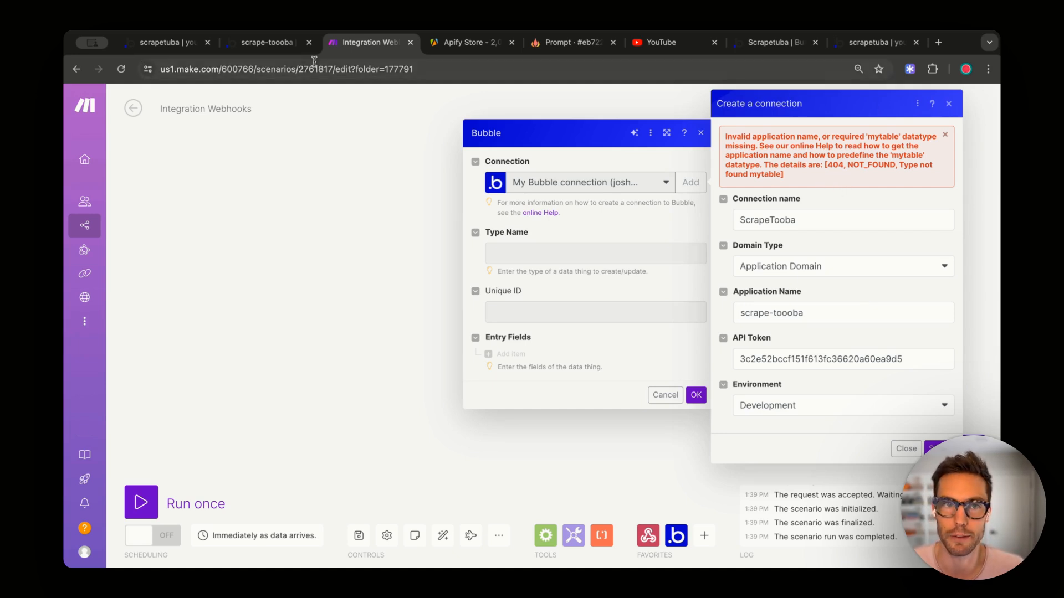
{"action": "left_click", "coordinate": [270, 44]}
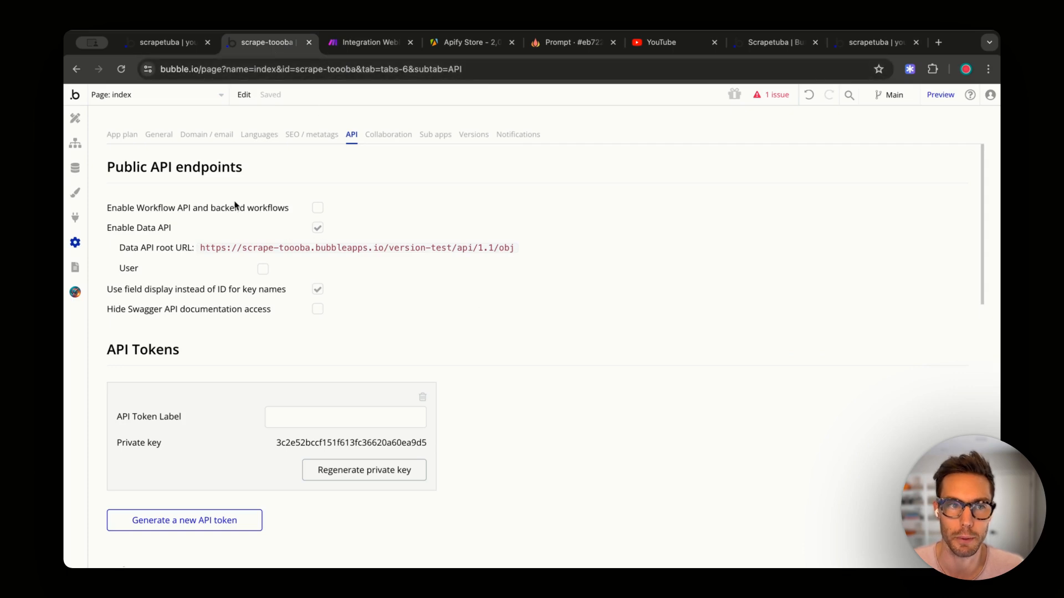
- Create a new data type called 'myTable' in Bubble's Data tab
{"action": "left_click", "coordinate": [77, 168]}
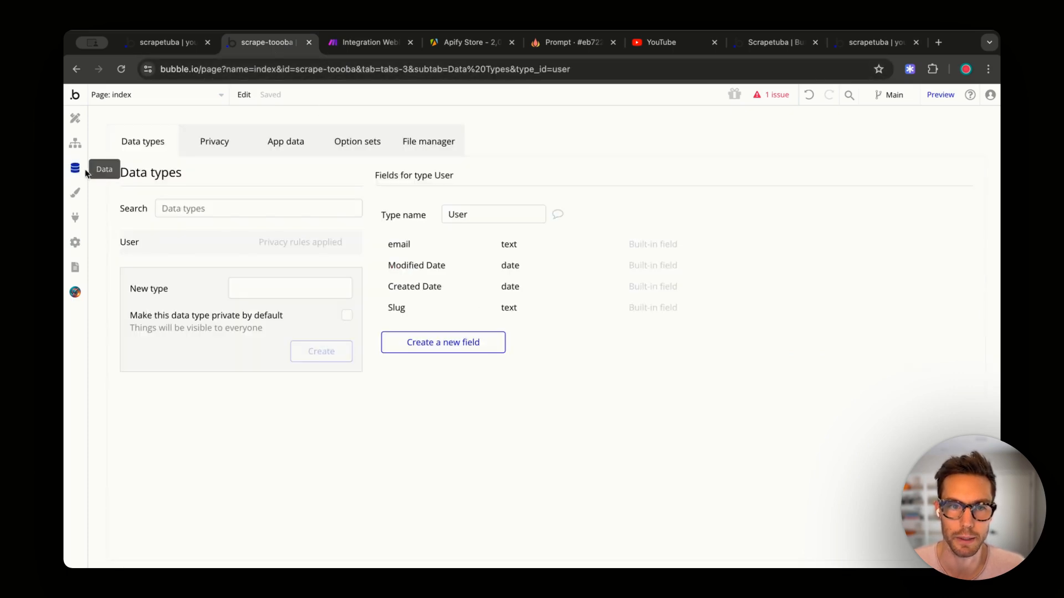
{"action": "left_click", "coordinate": [275, 290]}
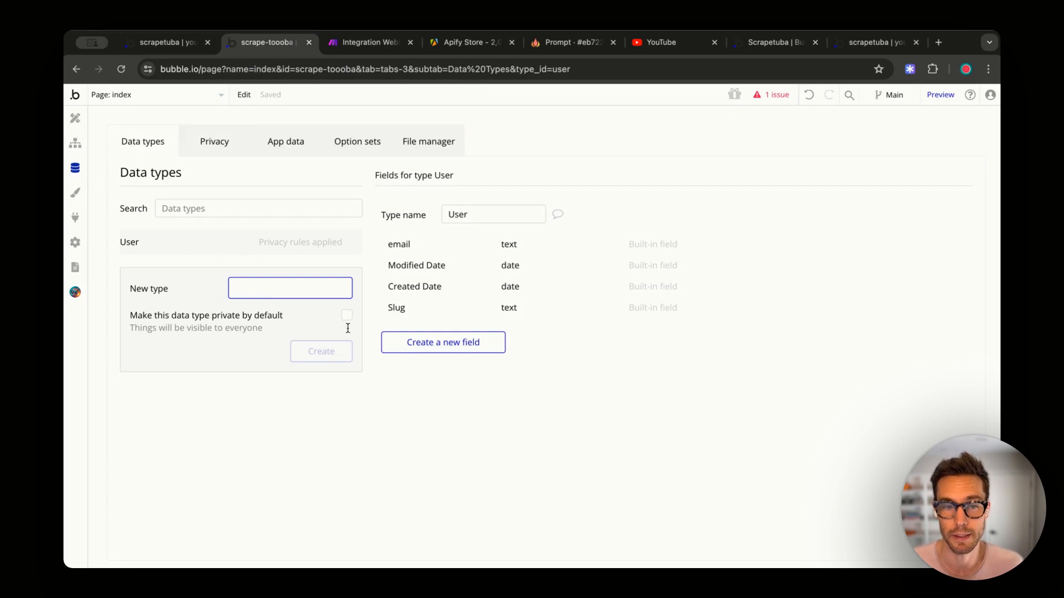
{"action": "type", "text": "myTable"}
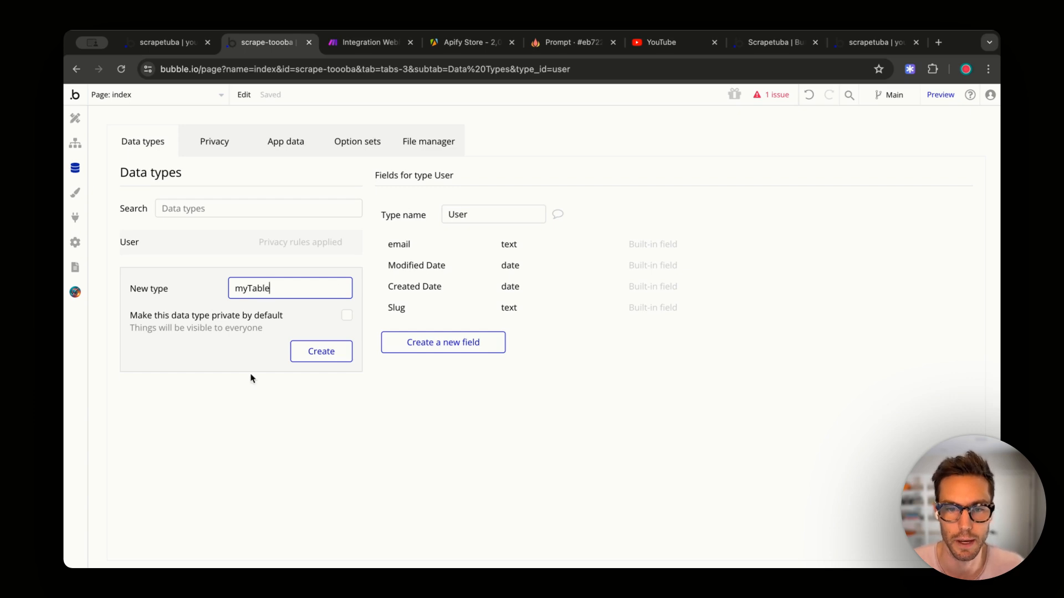
{"action": "left_click", "coordinate": [313, 360]}
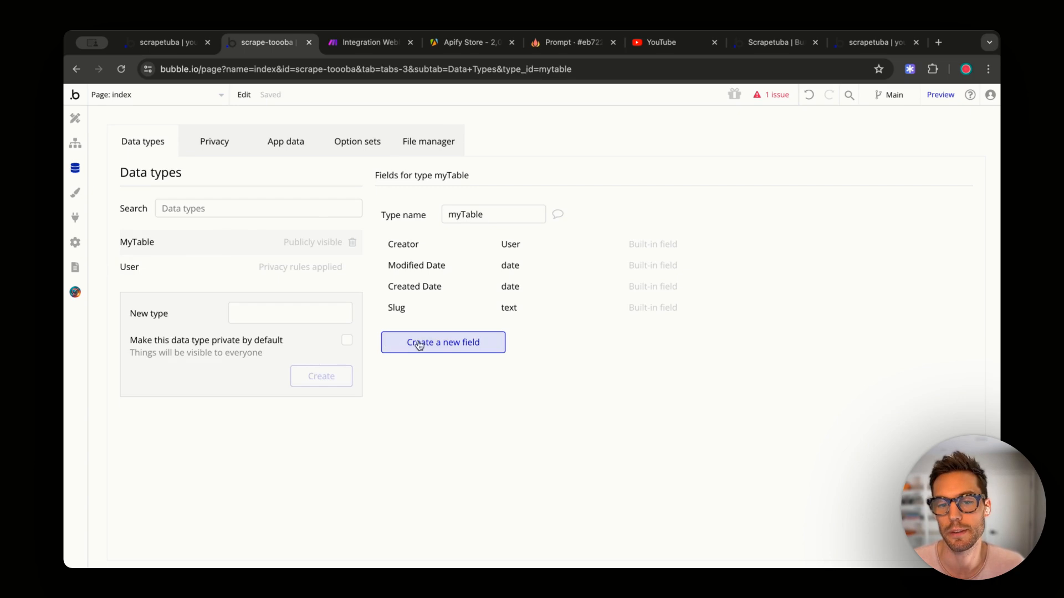
- Add an 'email' field of type text to myTable and view its App data
{"action": "left_click", "coordinate": [446, 343]}
{"action": "type", "text": "email"}
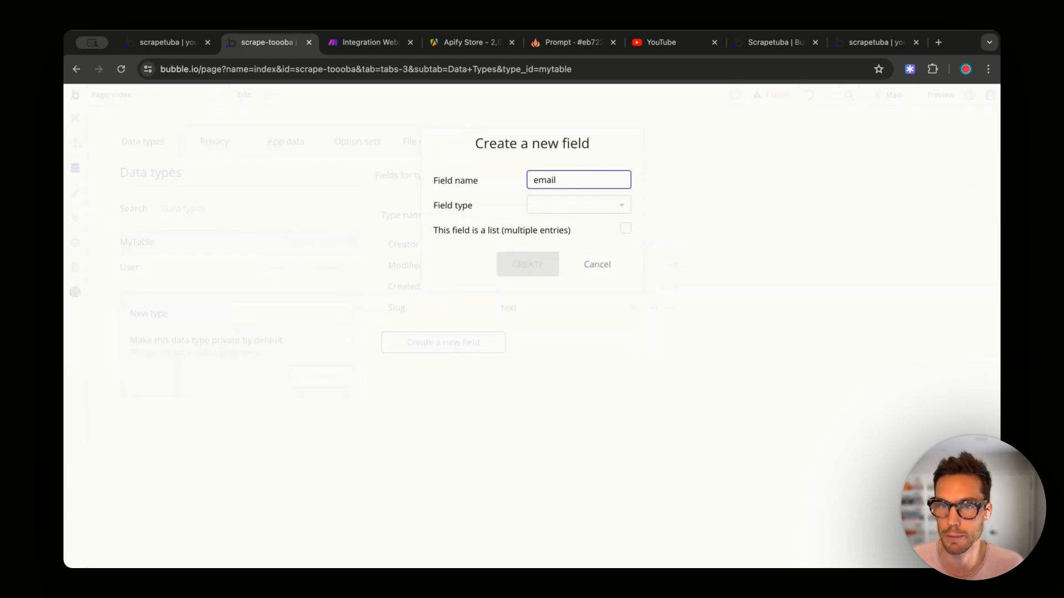
{"action": "left_click", "coordinate": [606, 211]}
{"action": "type", "text": "tex"}
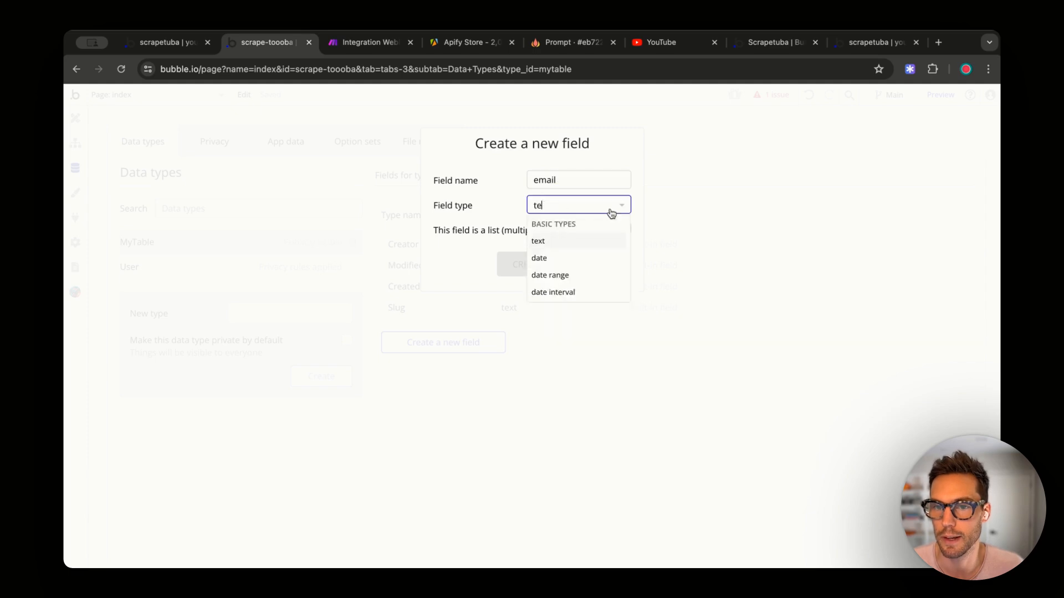
{"action": "left_click", "coordinate": [556, 241]}
{"action": "left_click", "coordinate": [526, 266]}
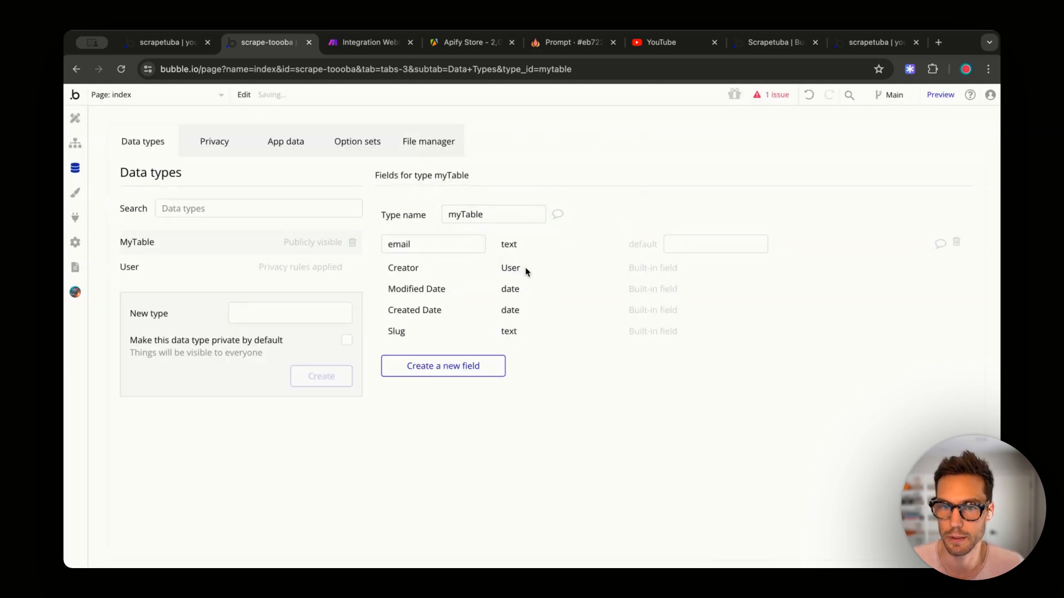
{"action": "left_click", "coordinate": [291, 147]}
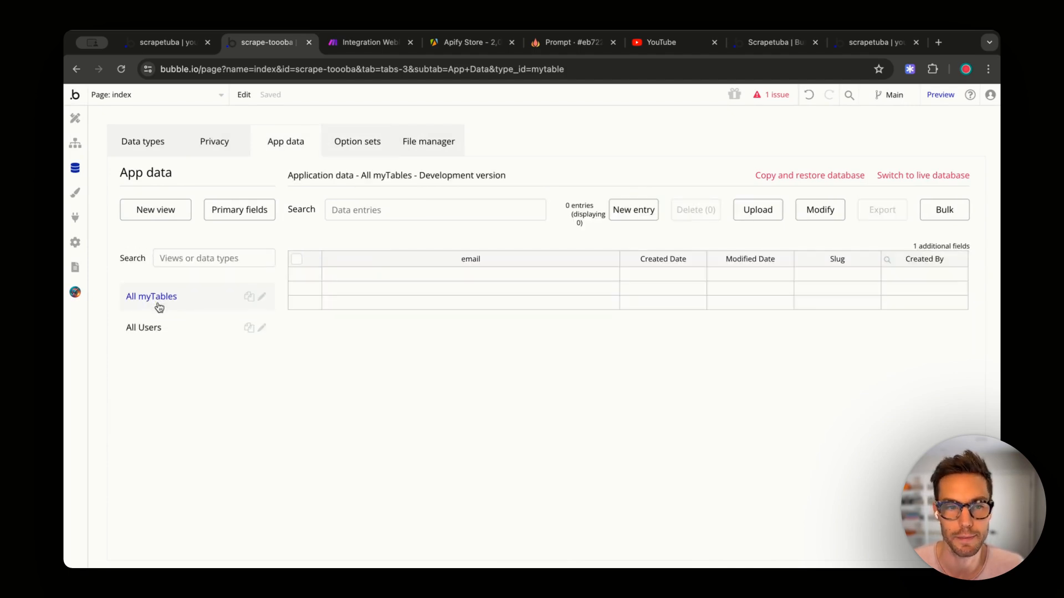
- Create a first myTable entry with a sample e-mail address in its email field
{"action": "left_click", "coordinate": [624, 214]}
{"action": "left_click", "coordinate": [223, 174]}
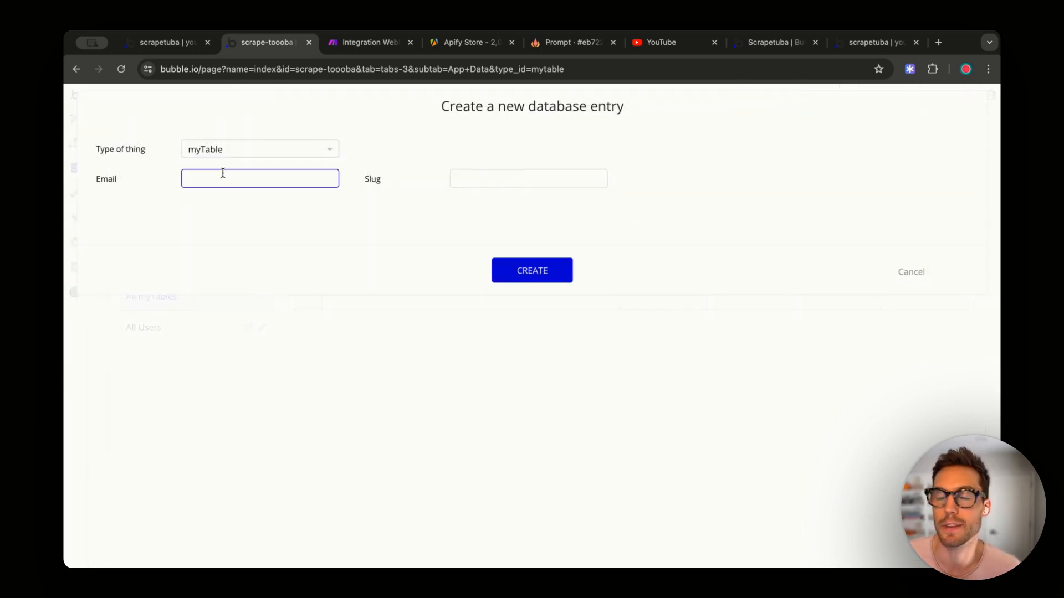
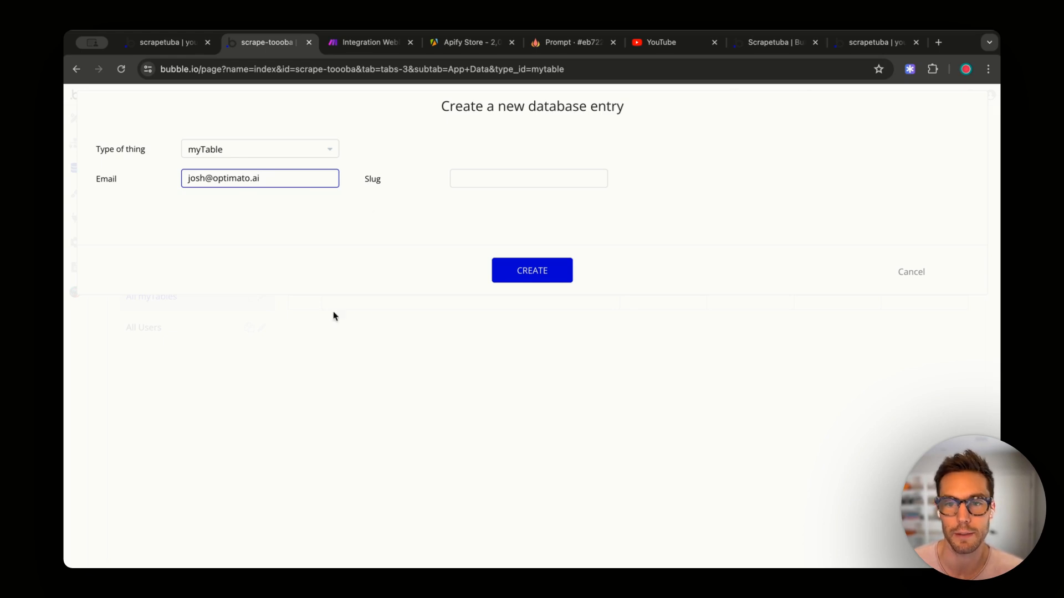
{"action": "left_click", "coordinate": [524, 269]}
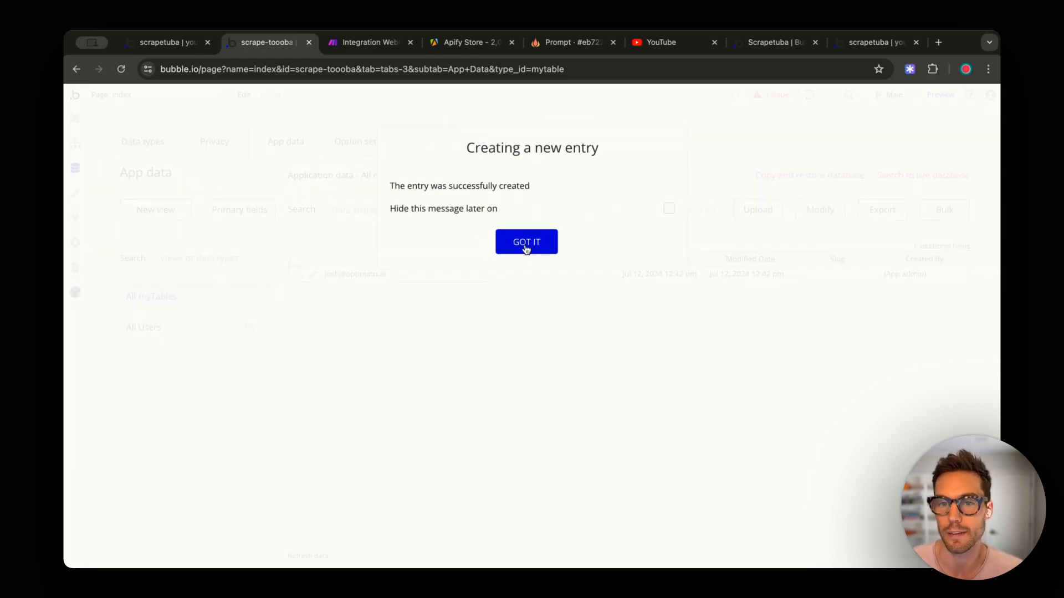
{"action": "left_click", "coordinate": [525, 246]}
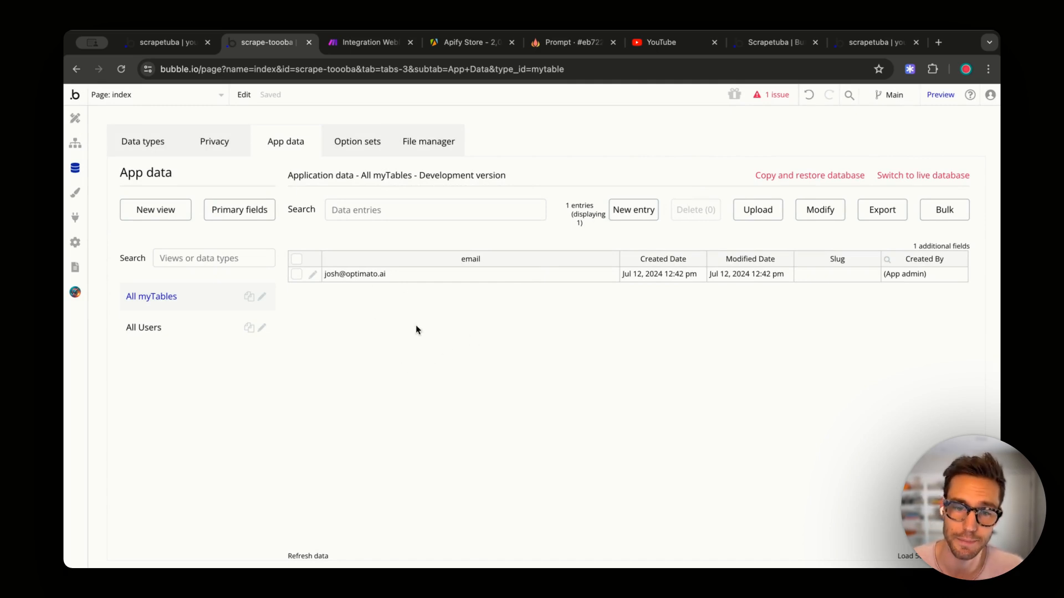
- Tick myTable under Enable Data API in Bubble's API settings, then return to the Make tab
{"action": "left_click", "coordinate": [75, 242]}
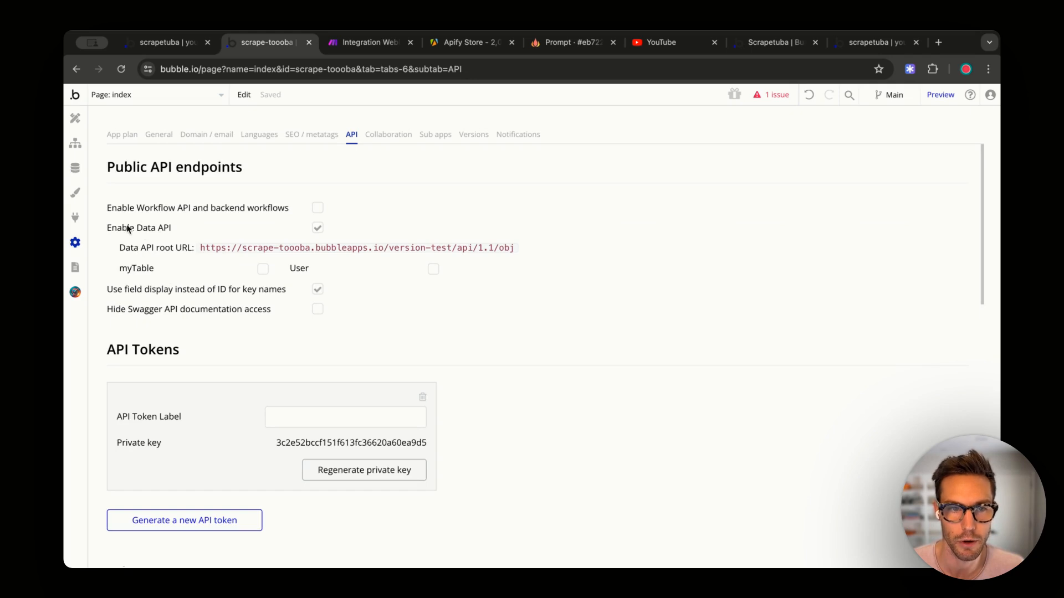
{"action": "left_click", "coordinate": [262, 271]}
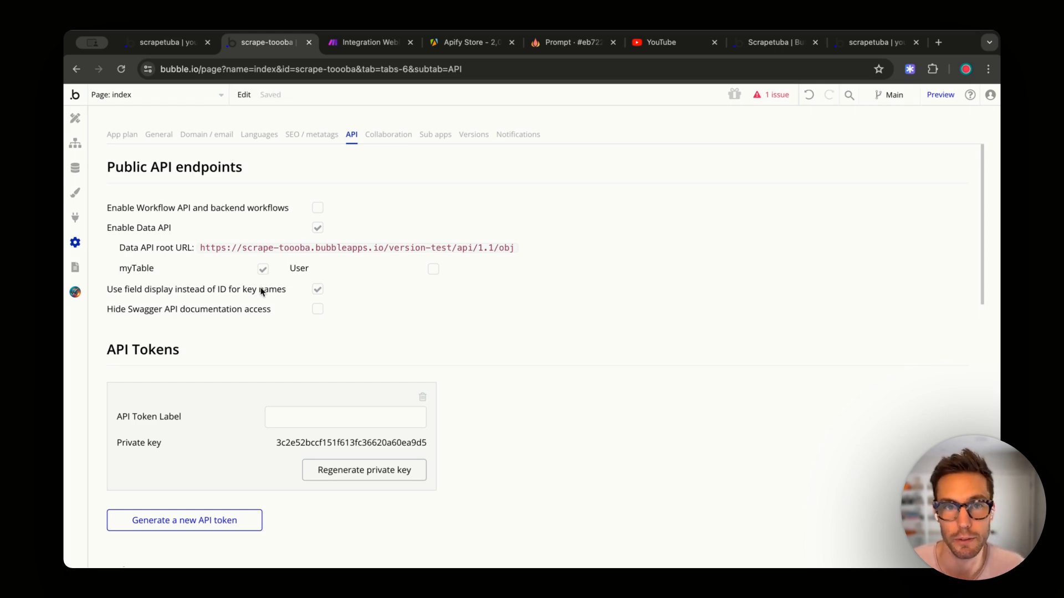
{"action": "left_click", "coordinate": [402, 42]}
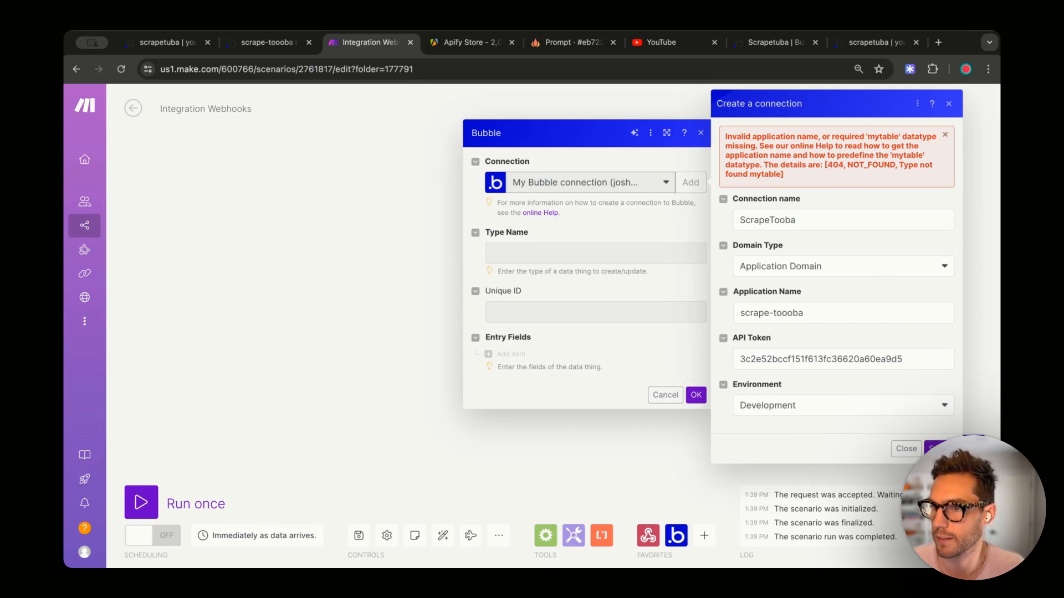
- Keep the ScrapeTooba Bubble connection and delete the Bubble module from the scenario
{"action": "left_click", "coordinate": [942, 448]}
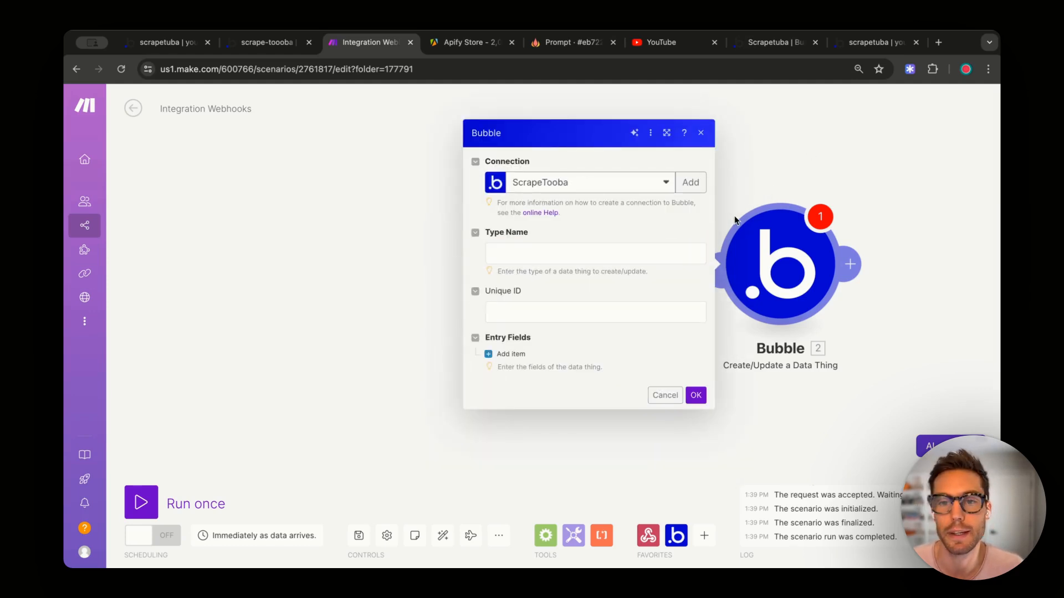
{"action": "right_click", "coordinate": [759, 277]}
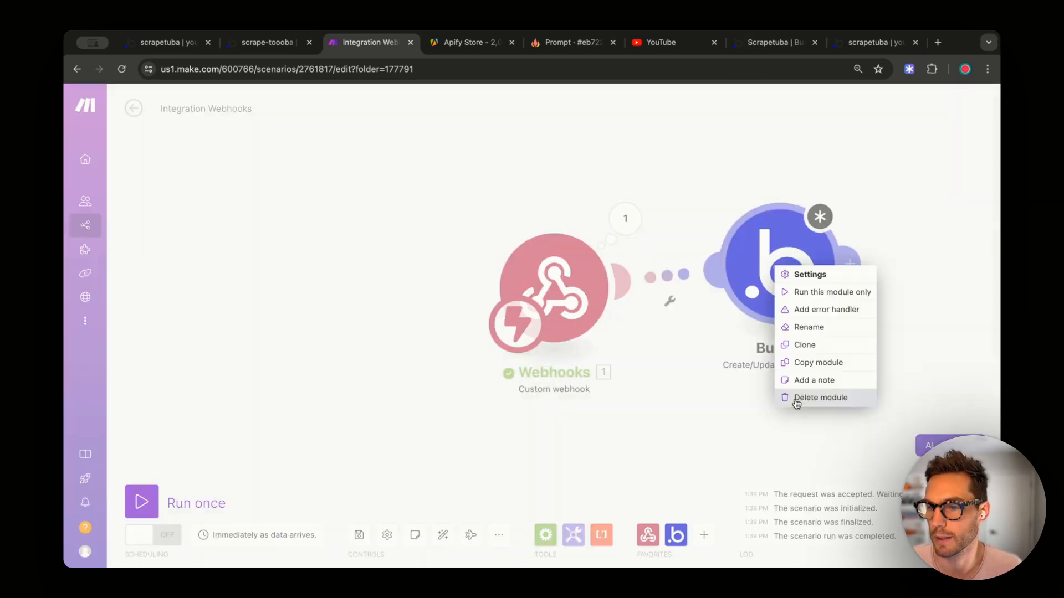
{"action": "left_click", "coordinate": [801, 399]}
- Browse the Bubble app's actions after the webhook, then dismiss the picker without adding one
{"action": "left_click", "coordinate": [632, 301]}
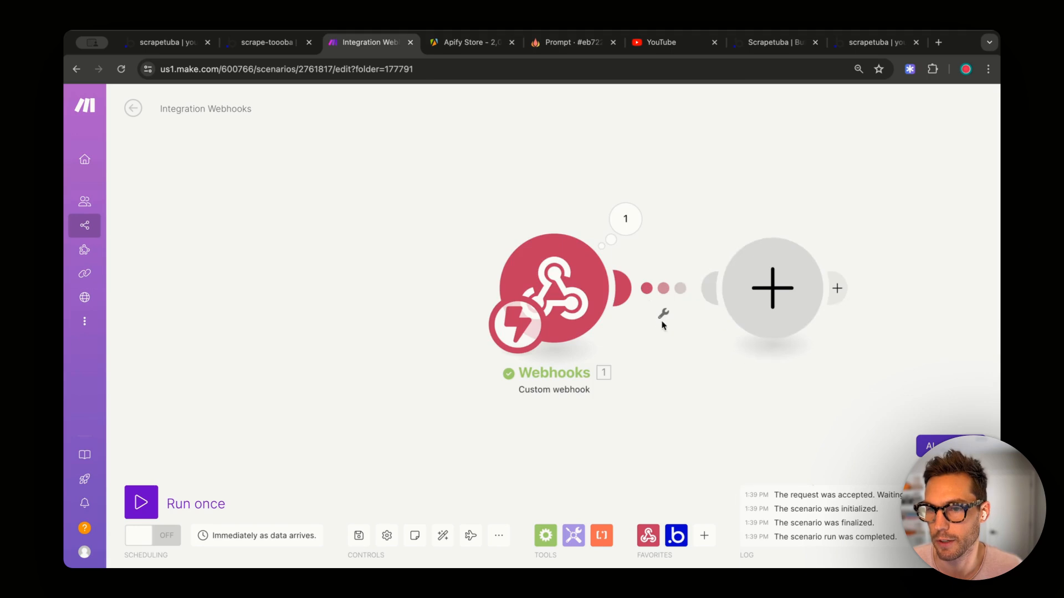
{"action": "left_click", "coordinate": [620, 247]}
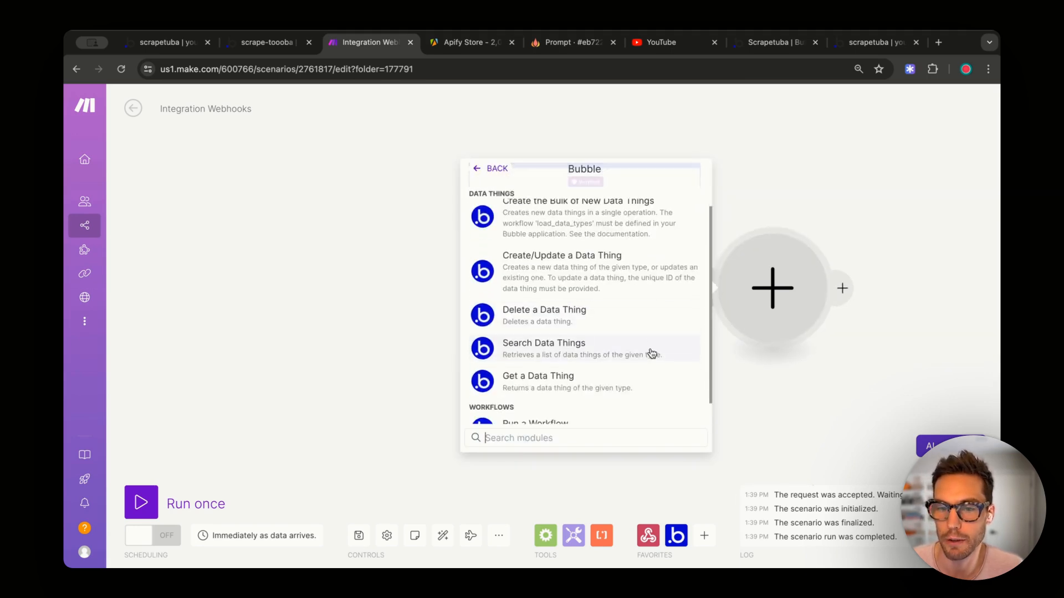
{"action": "scroll", "coordinate": [627, 323], "scroll_direction": "down", "scroll_amount": 1}
{"action": "scroll", "coordinate": [603, 366], "scroll_direction": "up", "scroll_amount": 1}
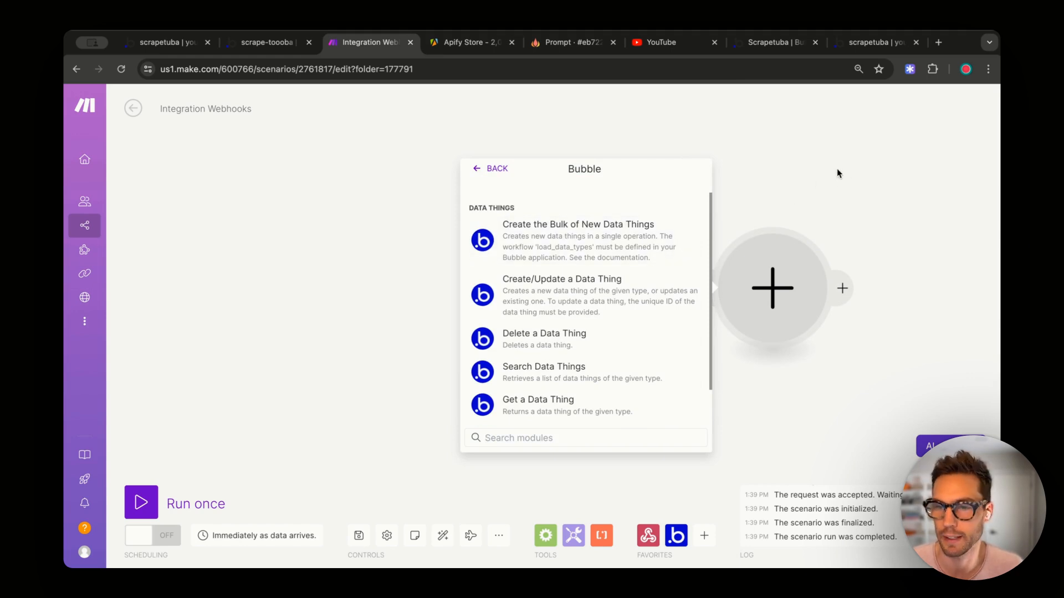
{"action": "left_click", "coordinate": [880, 198]}
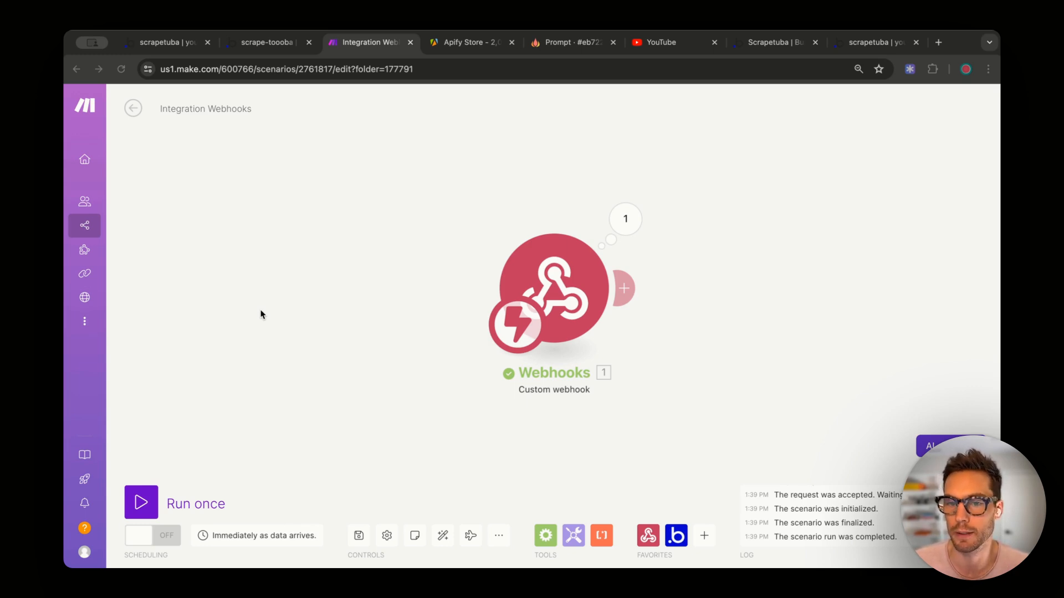
- Add a Tools 'Set multiple variables' module after the Webhooks trigger
{"action": "left_click", "coordinate": [735, 272]}
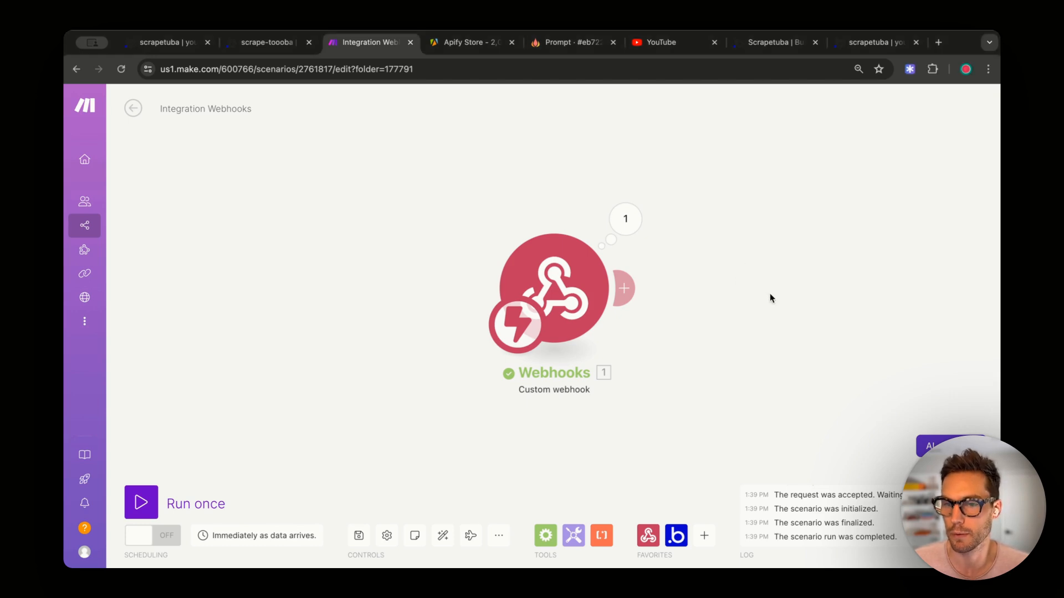
{"action": "left_click_drag", "start_coordinate": [773, 291], "coordinate": [622, 308]}
{"action": "left_click", "coordinate": [475, 312]}
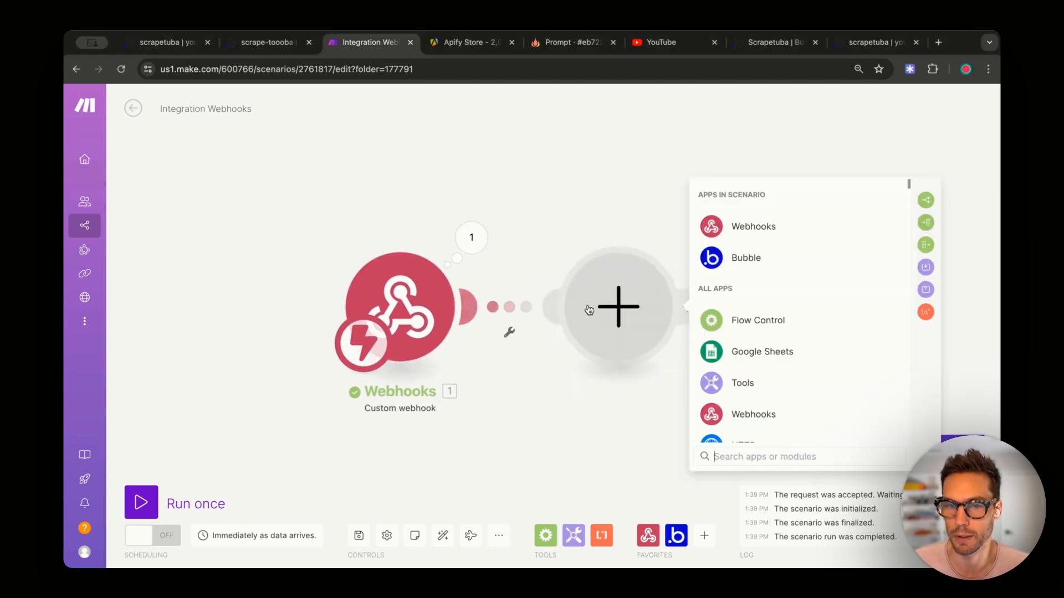
{"action": "left_click", "coordinate": [779, 381]}
{"action": "scroll", "coordinate": [831, 366], "scroll_direction": "down", "scroll_amount": 3}
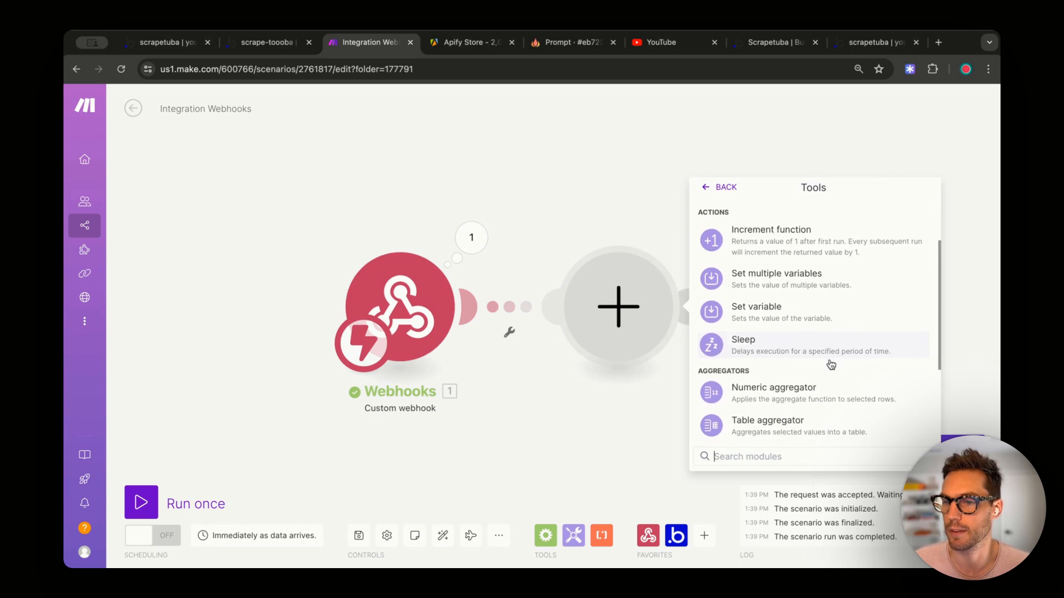
{"action": "scroll", "coordinate": [826, 366], "scroll_direction": "up", "scroll_amount": 1}
{"action": "left_click", "coordinate": [748, 316]}
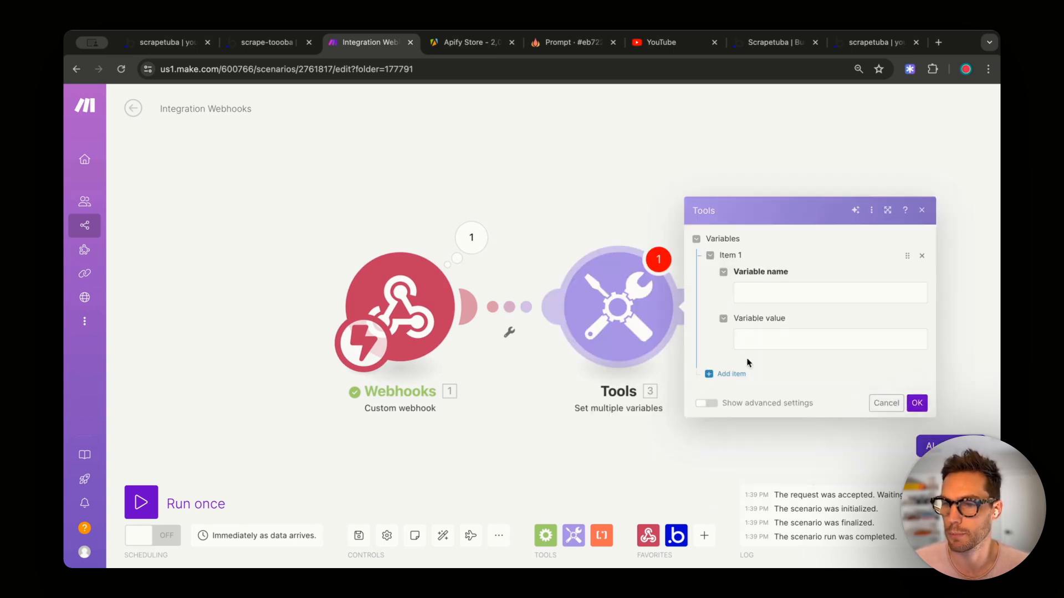
- Set variables url and id from the webhook's url and id values, and confirm
{"action": "left_click", "coordinate": [758, 295]}
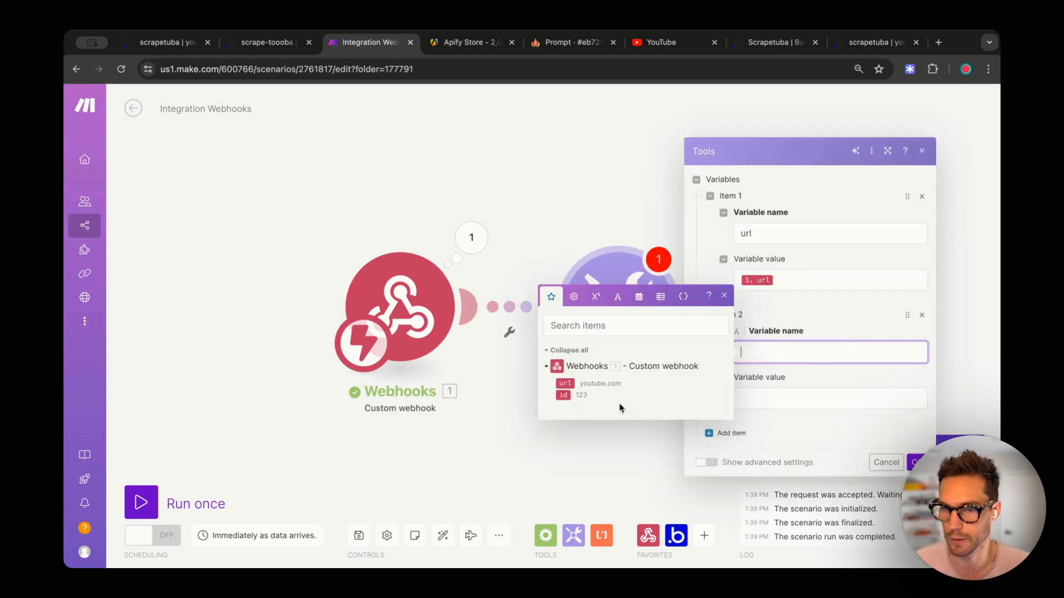
{"action": "type", "text": "id"}
{"action": "left_click", "coordinate": [563, 395]}
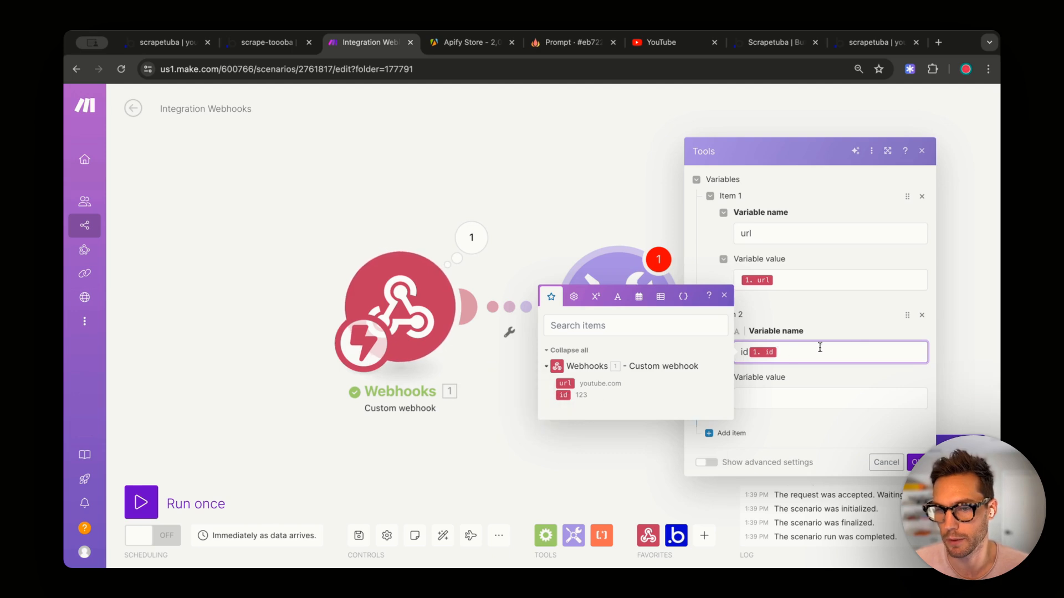
{"action": "key", "text": "BackSpace"}
{"action": "left_click", "coordinate": [851, 402]}
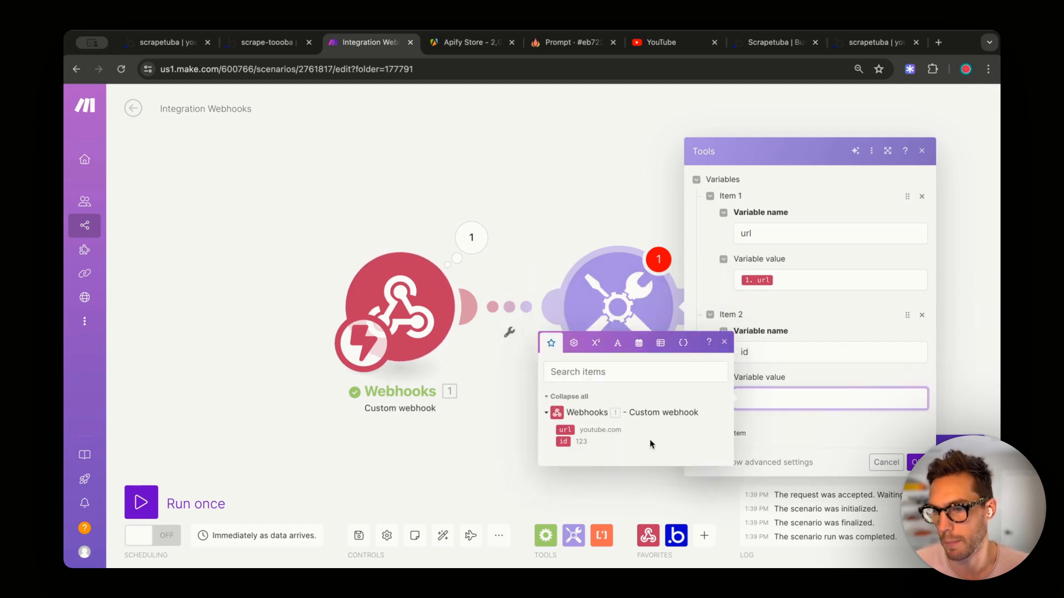
{"action": "left_click", "coordinate": [563, 442]}
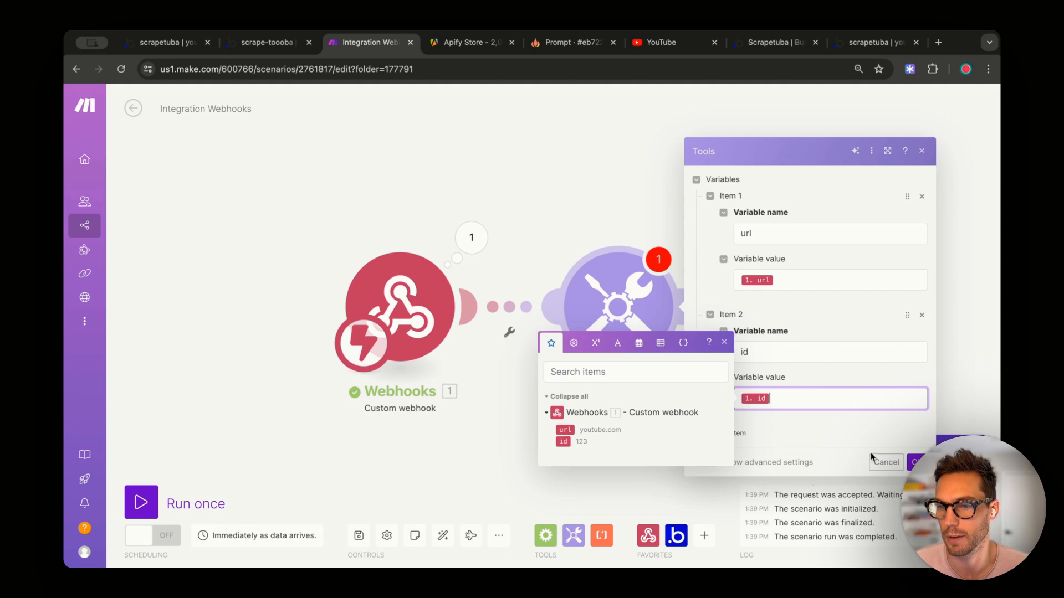
{"action": "left_click", "coordinate": [916, 462]}
{"action": "left_click_drag", "start_coordinate": [755, 216], "coordinate": [613, 230]}
{"action": "left_click", "coordinate": [548, 324]}
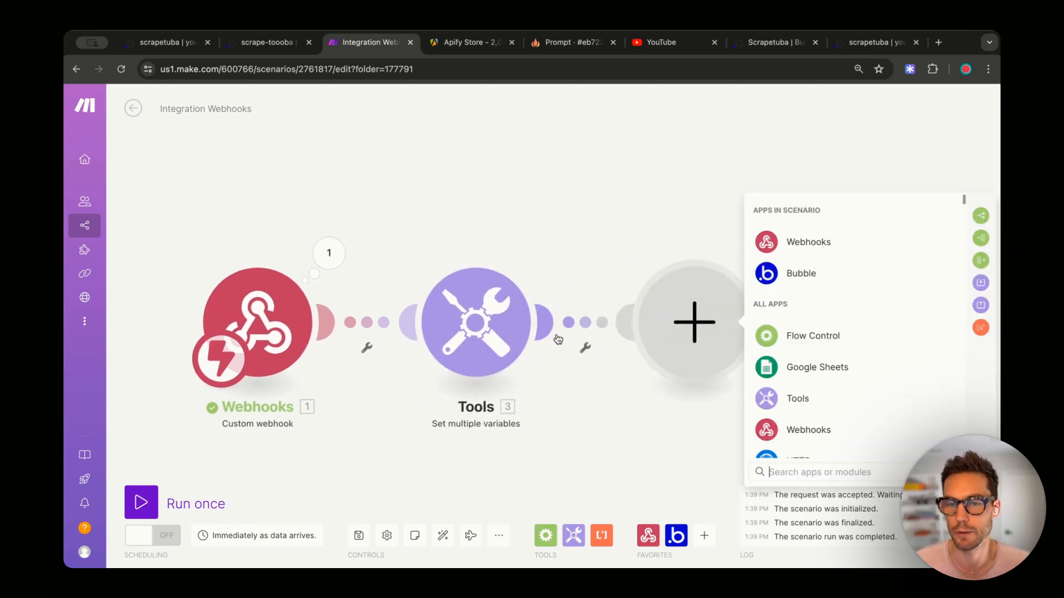
- Add Apify's 'Run an Actor' module after the Tools step, then go to the Apify Store
{"action": "type", "text": "ap"}
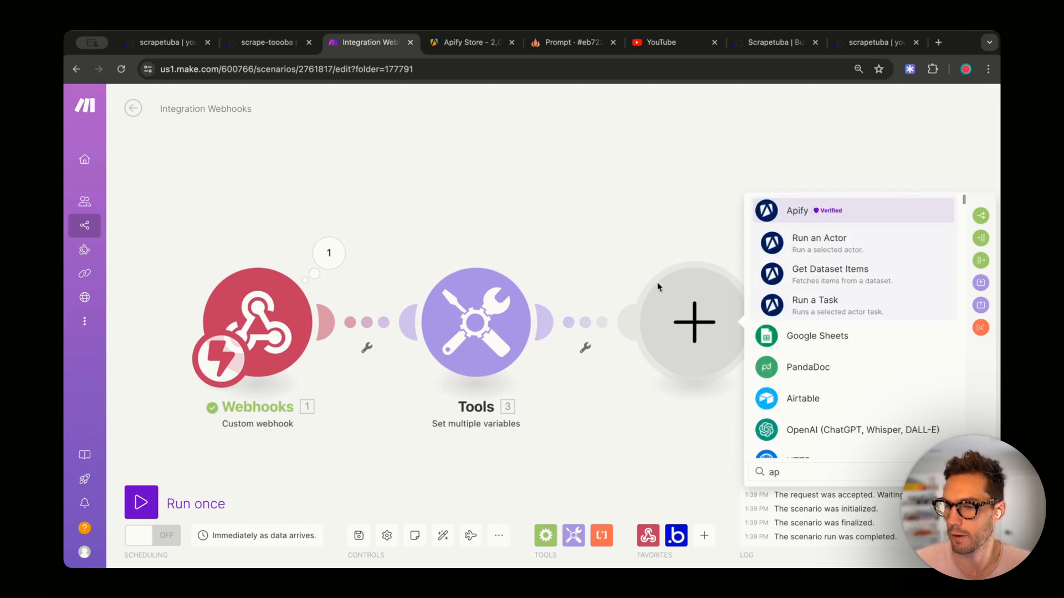
{"action": "left_click", "coordinate": [869, 217]}
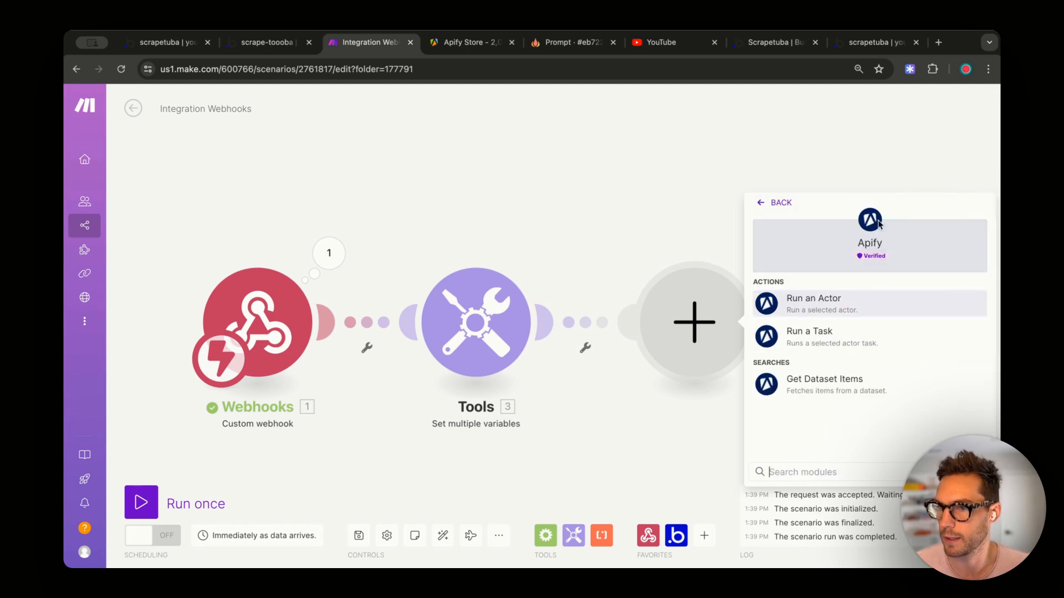
{"action": "left_click", "coordinate": [845, 310]}
{"action": "left_click", "coordinate": [662, 200]}
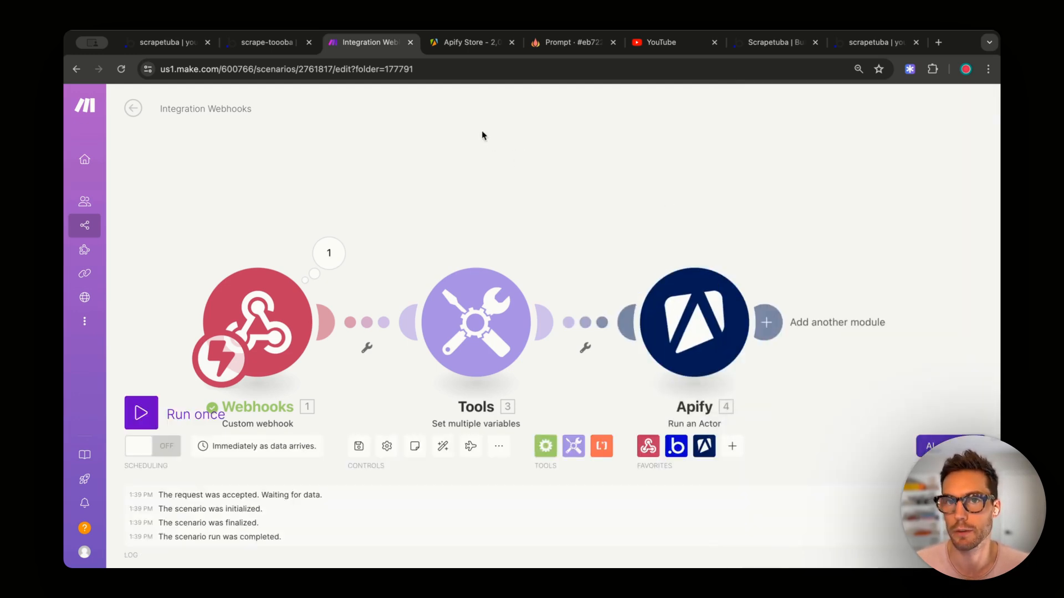
{"action": "left_click", "coordinate": [463, 42]}
{"action": "scroll", "coordinate": [596, 229], "scroll_direction": "up", "scroll_amount": 5}
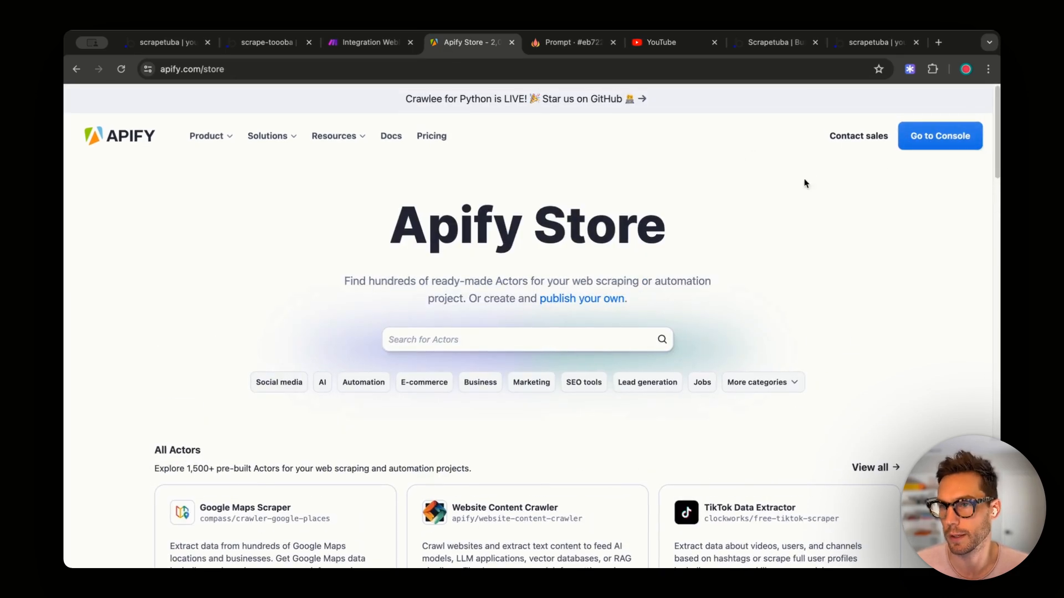
- Search the Apify Console Store for 'youtube transcript' and open the Youtube Transcripts actor
{"action": "left_click", "coordinate": [921, 141]}
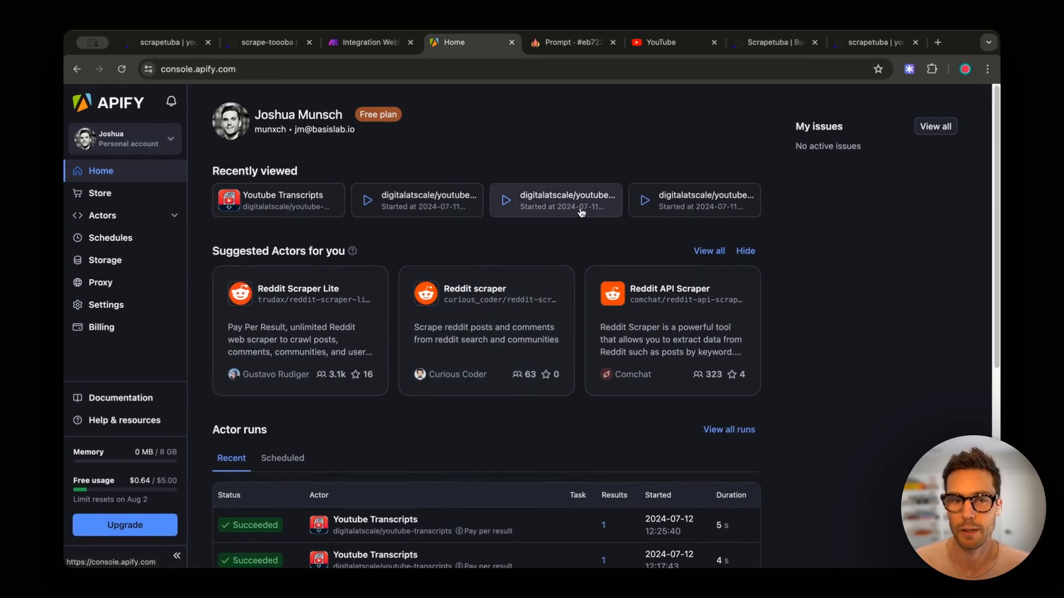
{"action": "left_click", "coordinate": [102, 202]}
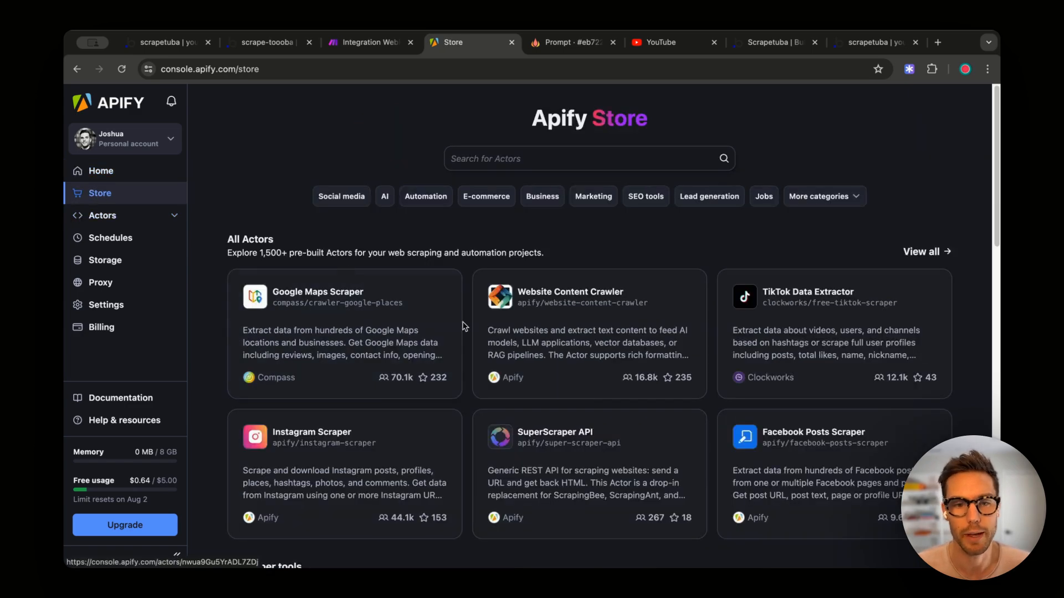
{"action": "scroll", "coordinate": [461, 327], "scroll_direction": "down", "scroll_amount": 3}
{"action": "scroll", "coordinate": [497, 350], "scroll_direction": "down", "scroll_amount": 3}
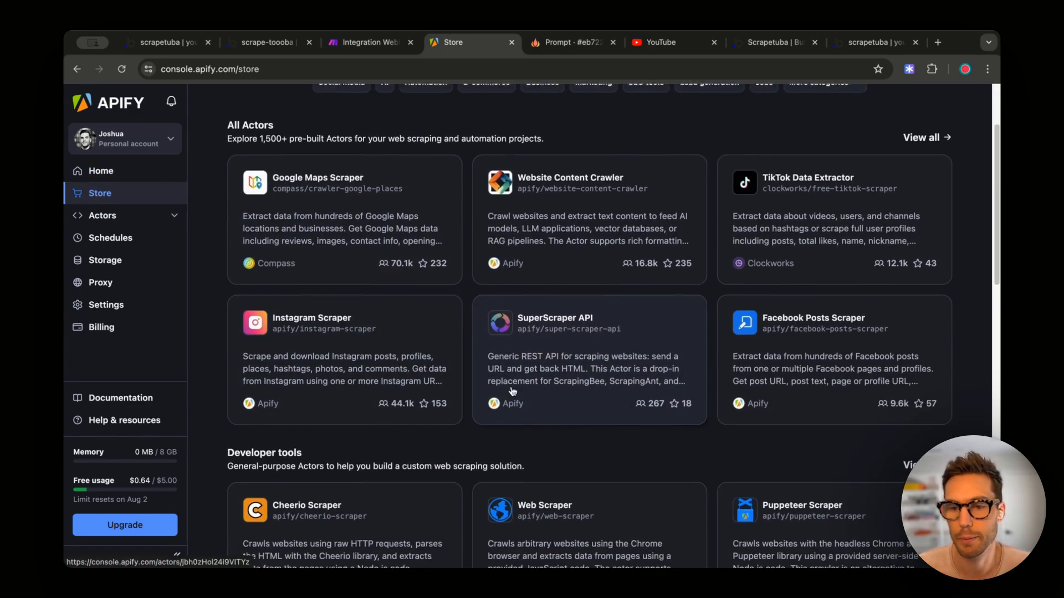
{"action": "scroll", "coordinate": [419, 327], "scroll_direction": "up", "scroll_amount": 4}
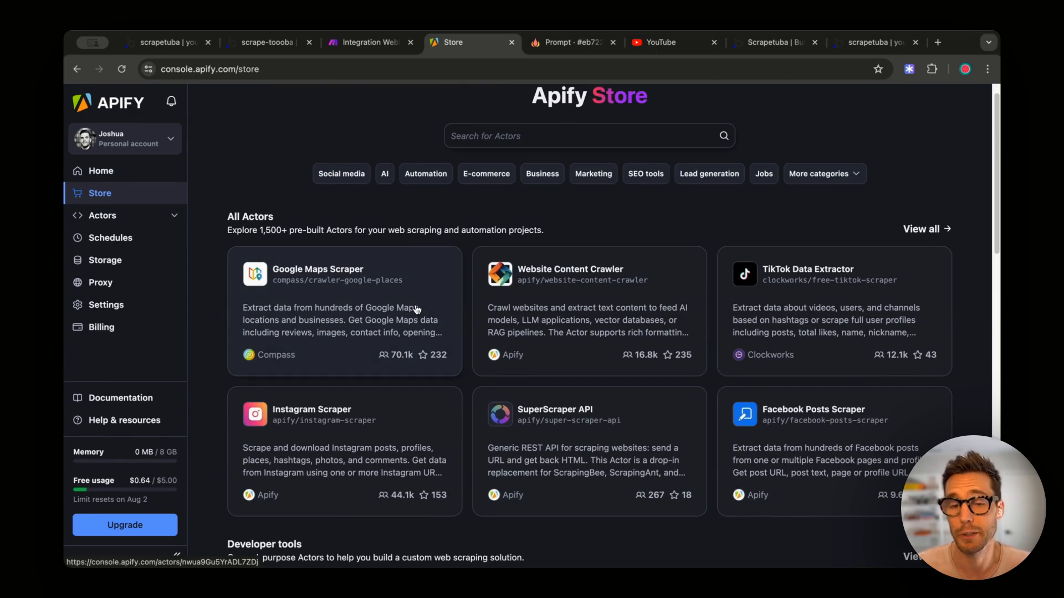
{"action": "left_click", "coordinate": [531, 139]}
{"action": "type", "text": "yout"}
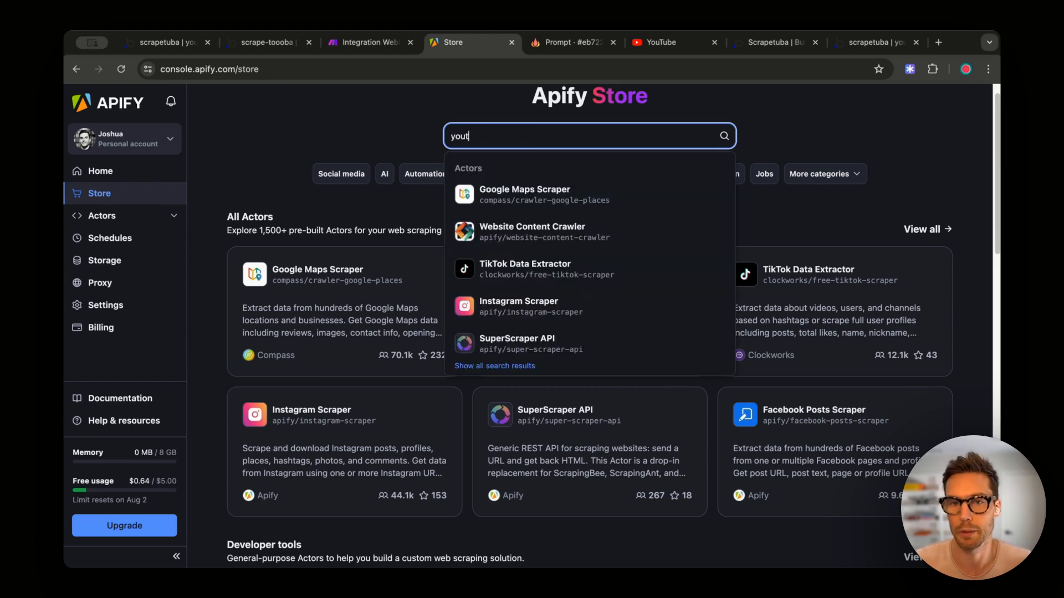
{"action": "type", "text": "ube trascnrip"}
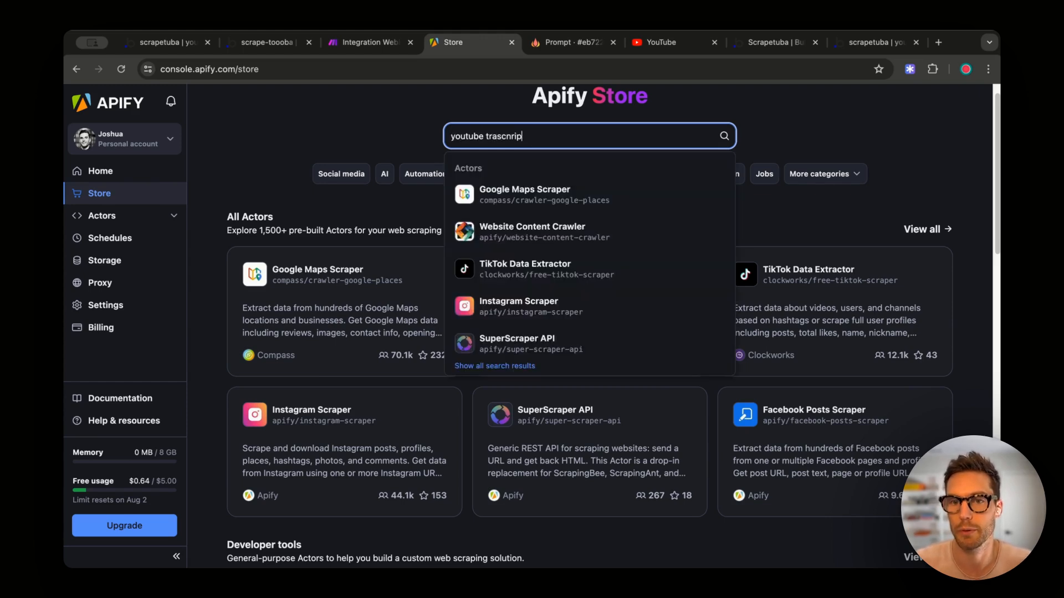
{"action": "type", "text": "t"}
{"action": "key", "text": "Return"}
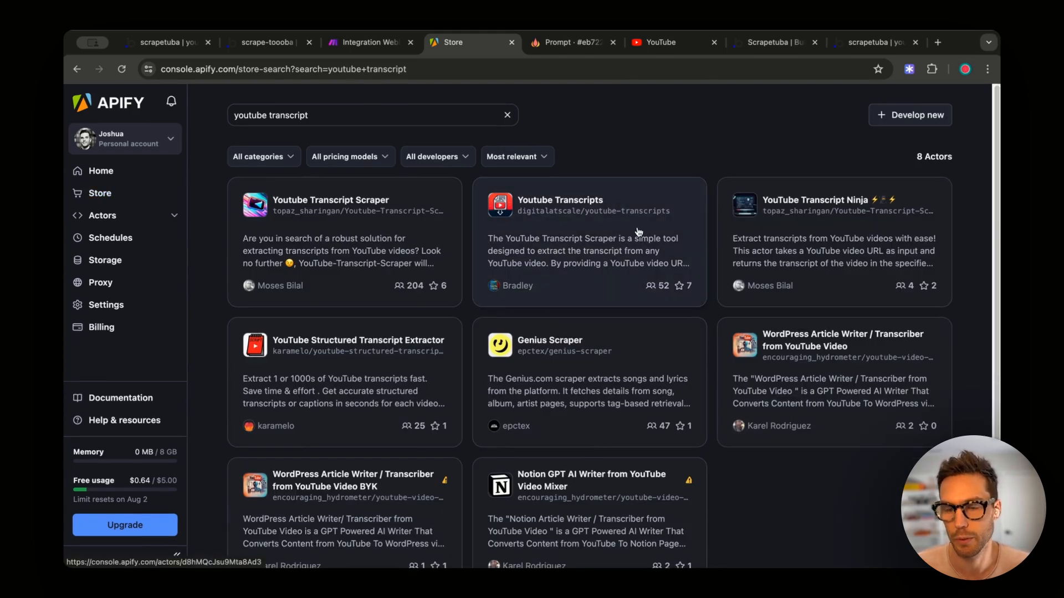
{"action": "left_click", "coordinate": [569, 255]}
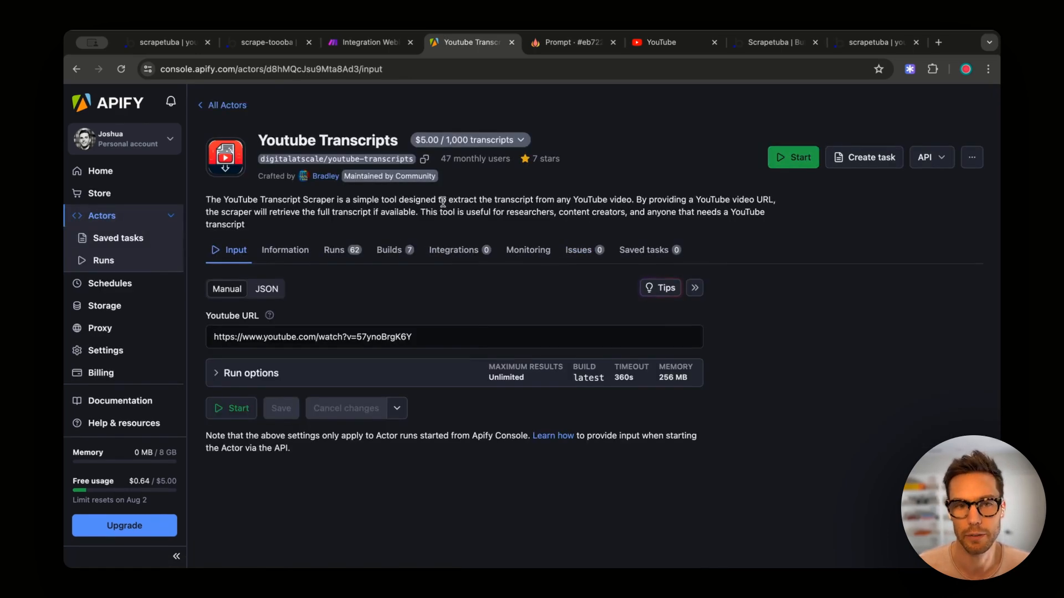
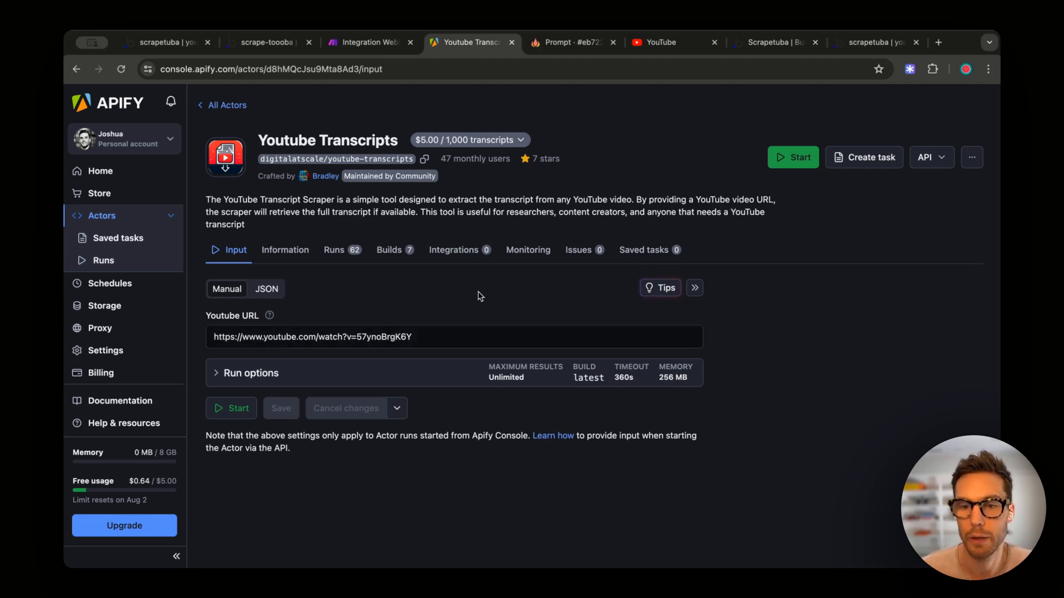
- Run the Youtube Transcripts actor in Apify and check the transcript in the run's Output
{"action": "left_click", "coordinate": [233, 410]}
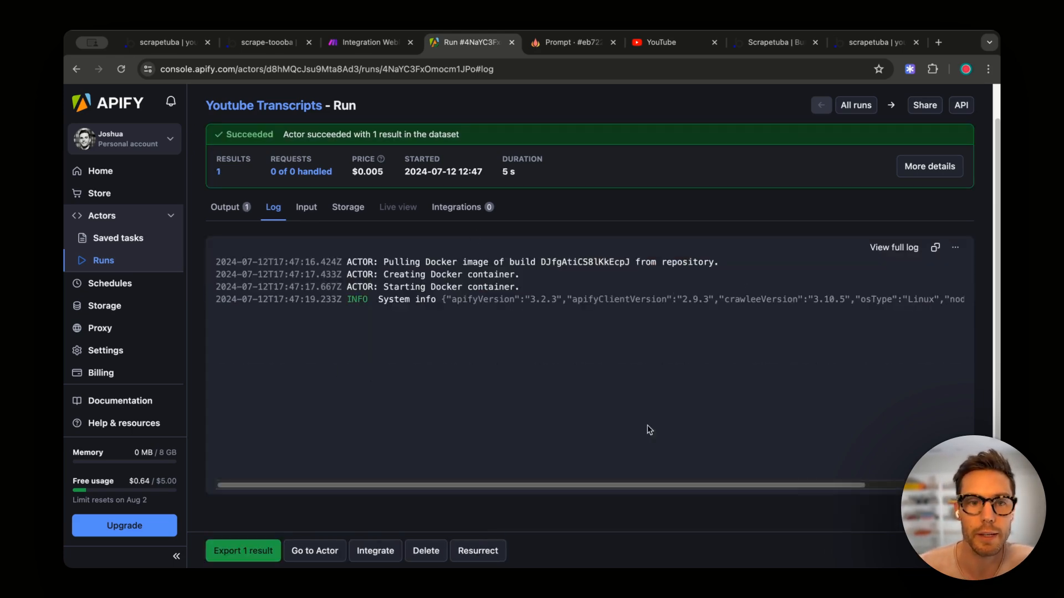
{"action": "left_click", "coordinate": [222, 214]}
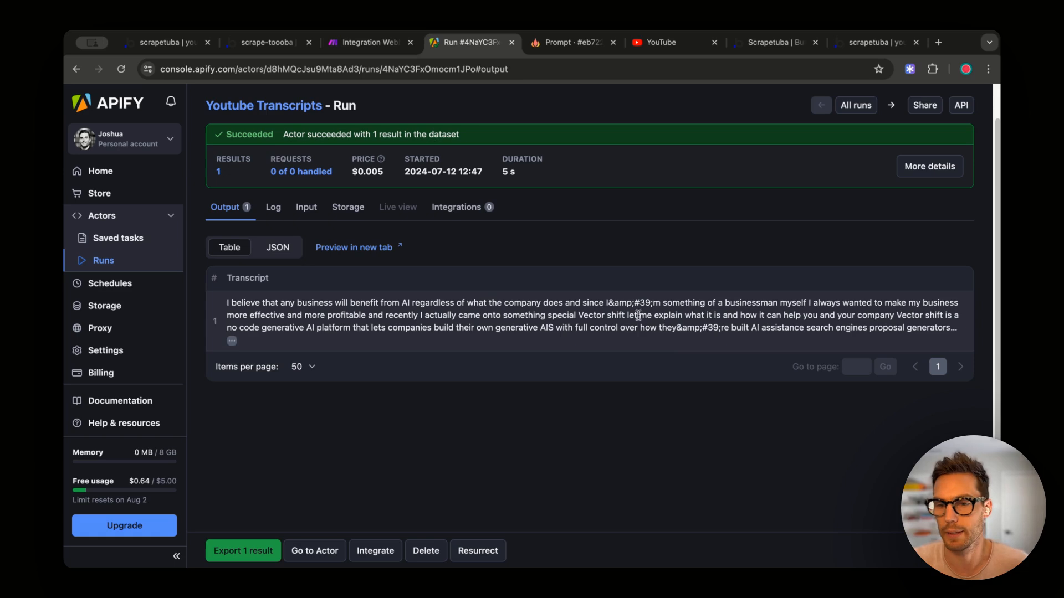
{"action": "left_click", "coordinate": [262, 48]}
- Start a new connection in the Apify module and look up the API token under Apify Settings > Integrations
{"action": "left_click", "coordinate": [369, 42]}
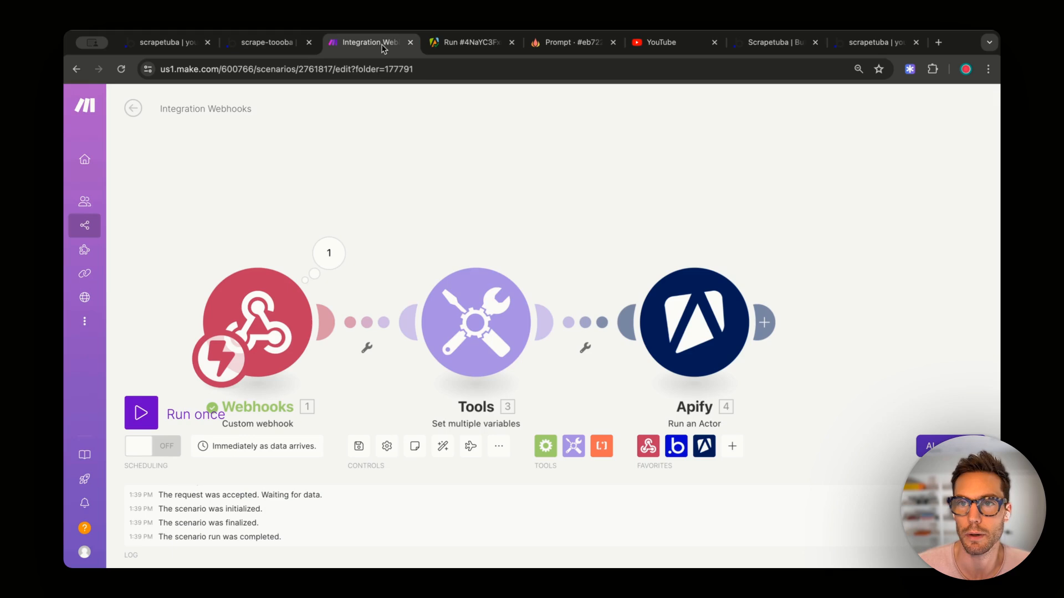
{"action": "left_click", "coordinate": [695, 321]}
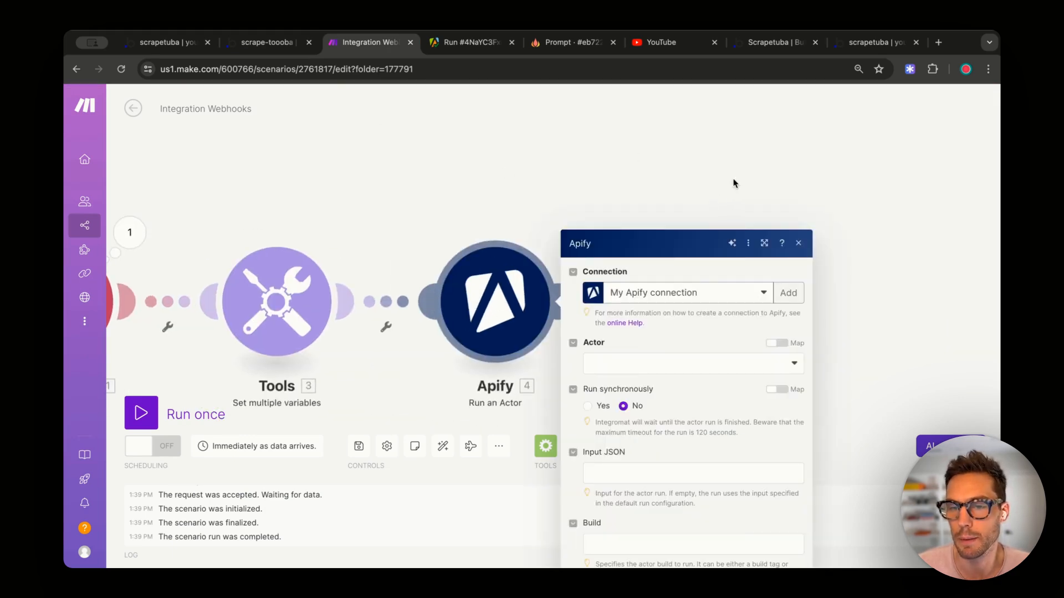
{"action": "left_click", "coordinate": [784, 154]}
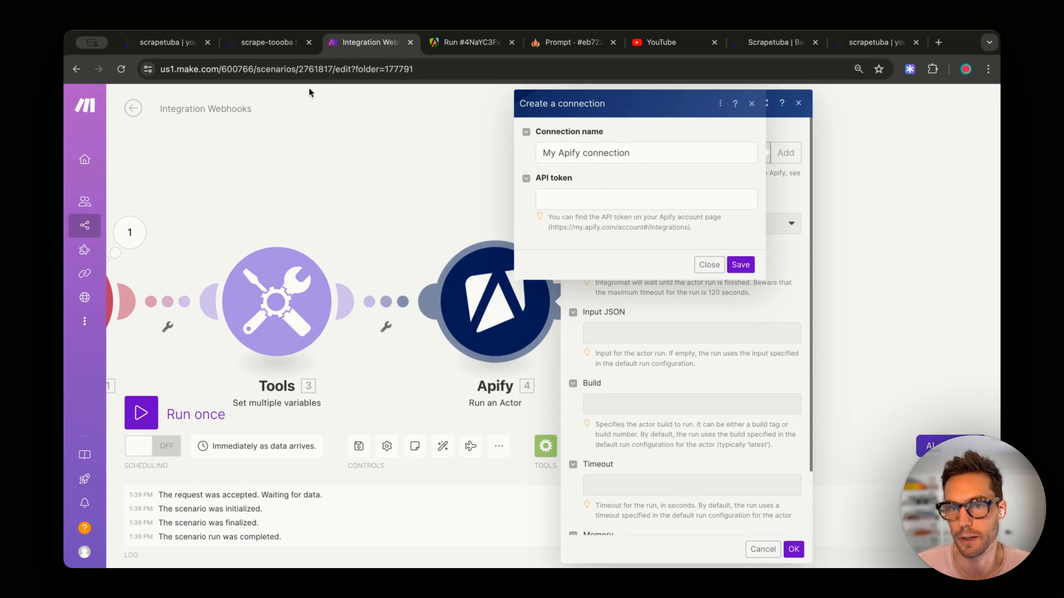
{"action": "left_click", "coordinate": [454, 44]}
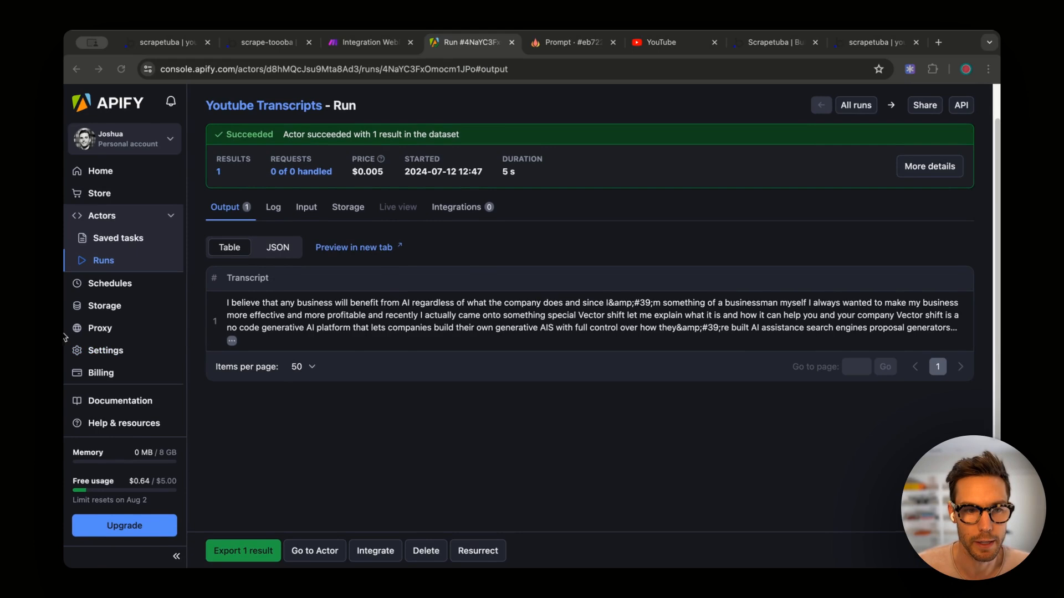
{"action": "left_click", "coordinate": [104, 351]}
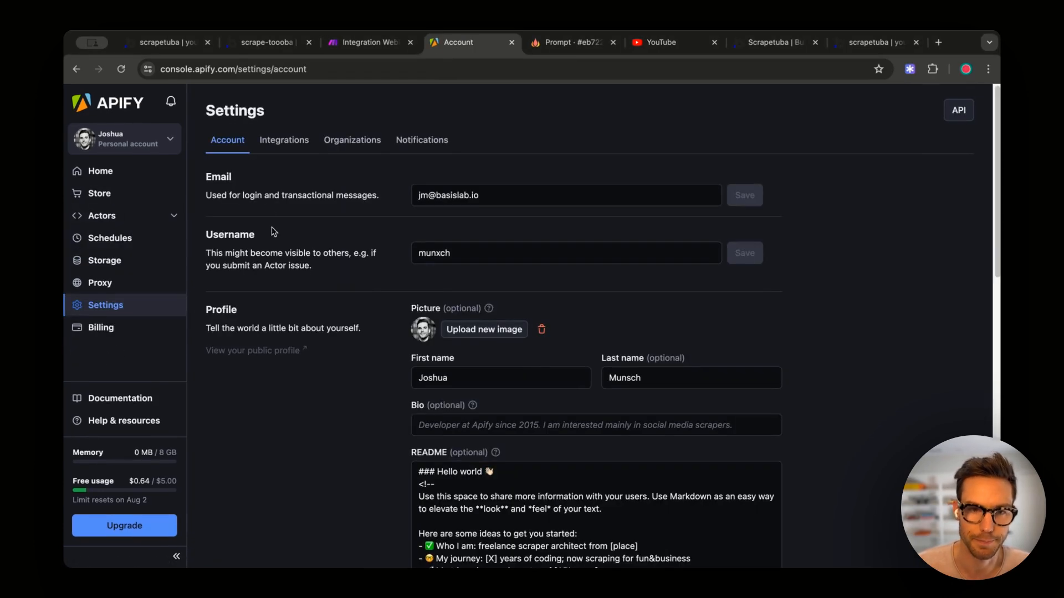
{"action": "left_click", "coordinate": [289, 146]}
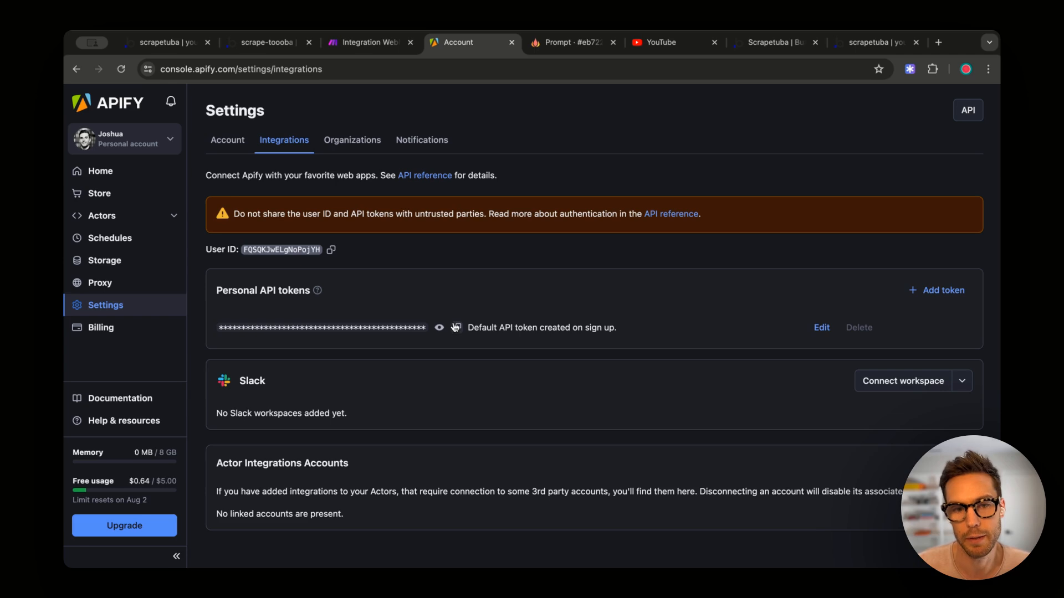
{"action": "key", "text": "ctrl+shift+Tab"}
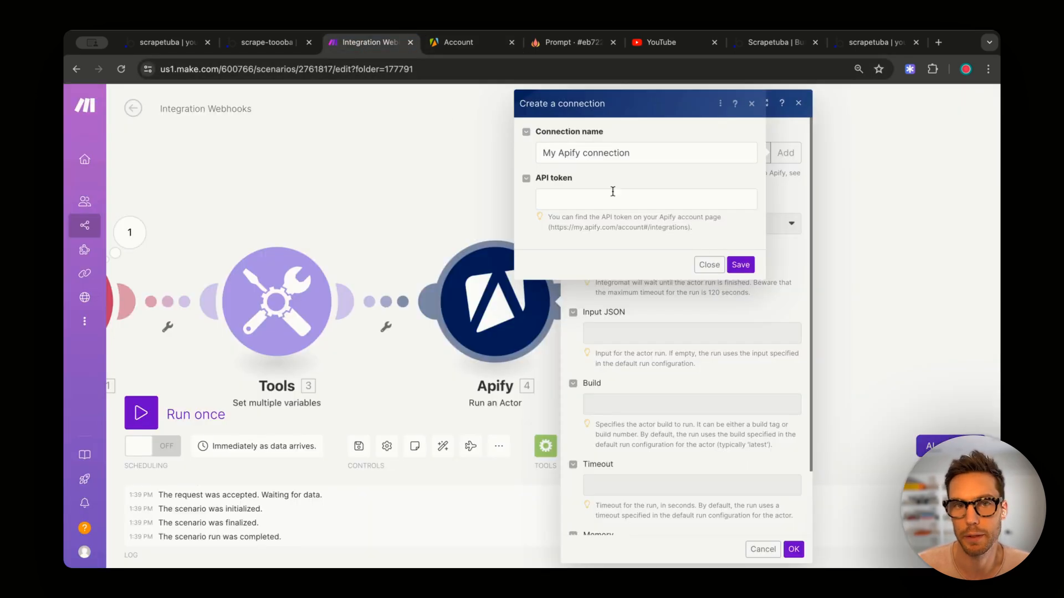
- Close the Create a connection dialog, keeping My Apify connection for the module
{"action": "left_click", "coordinate": [650, 150]}
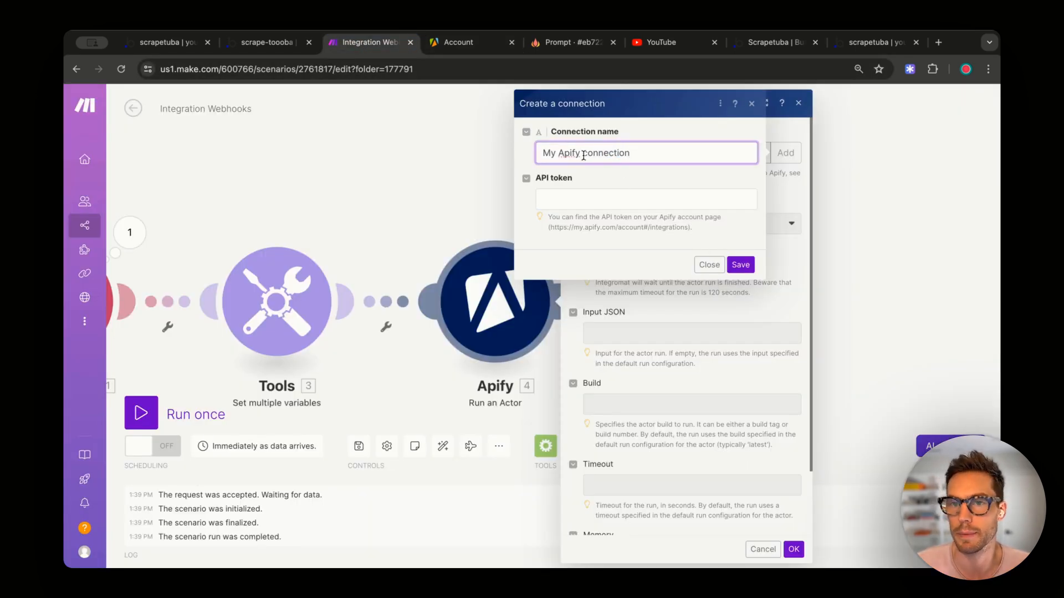
{"action": "left_click", "coordinate": [584, 198]}
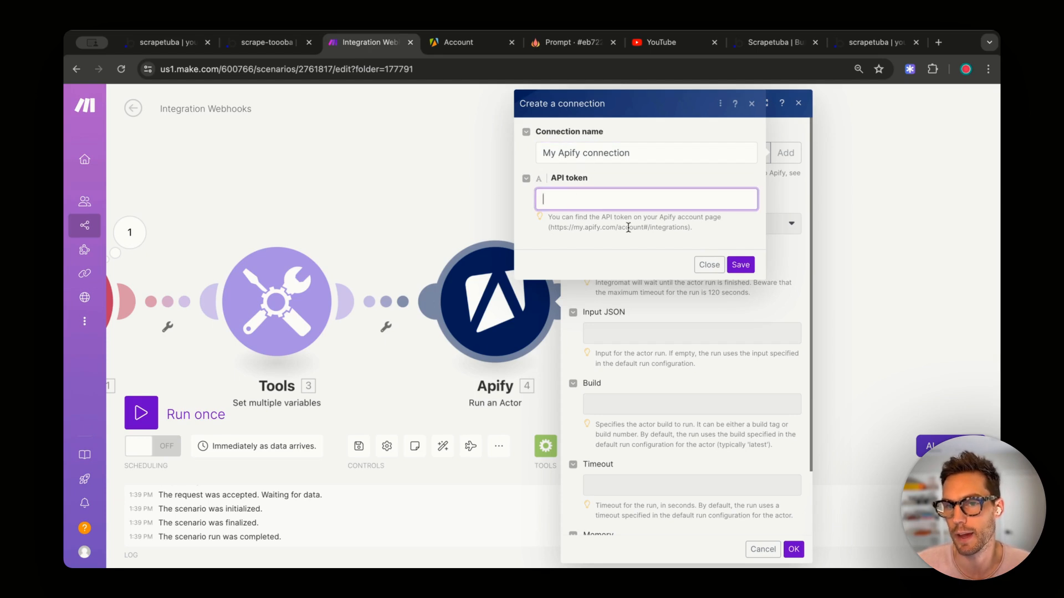
{"action": "left_click", "coordinate": [707, 266]}
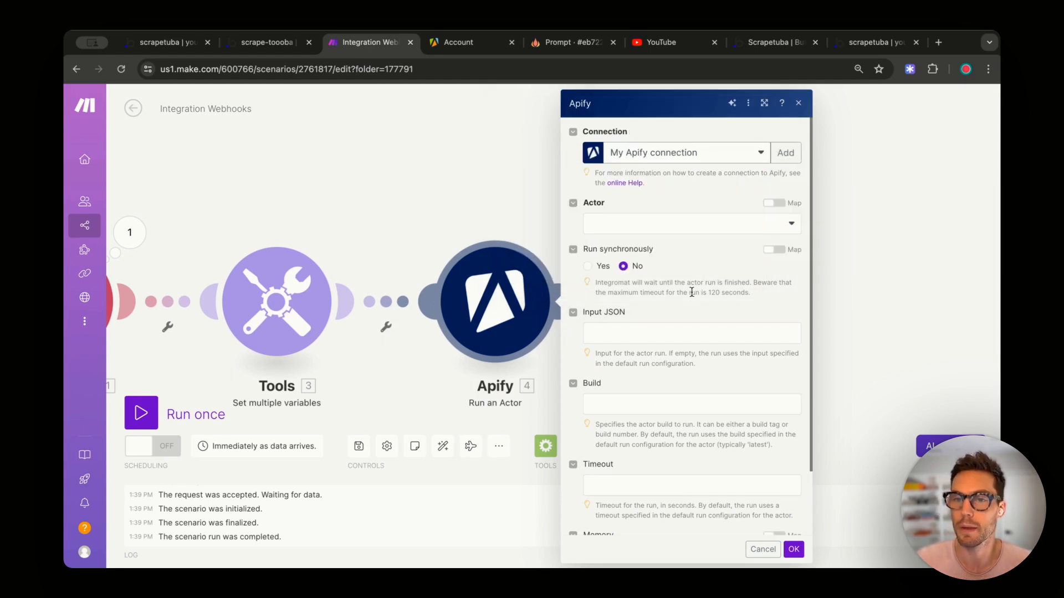
{"action": "left_click", "coordinate": [686, 225]}
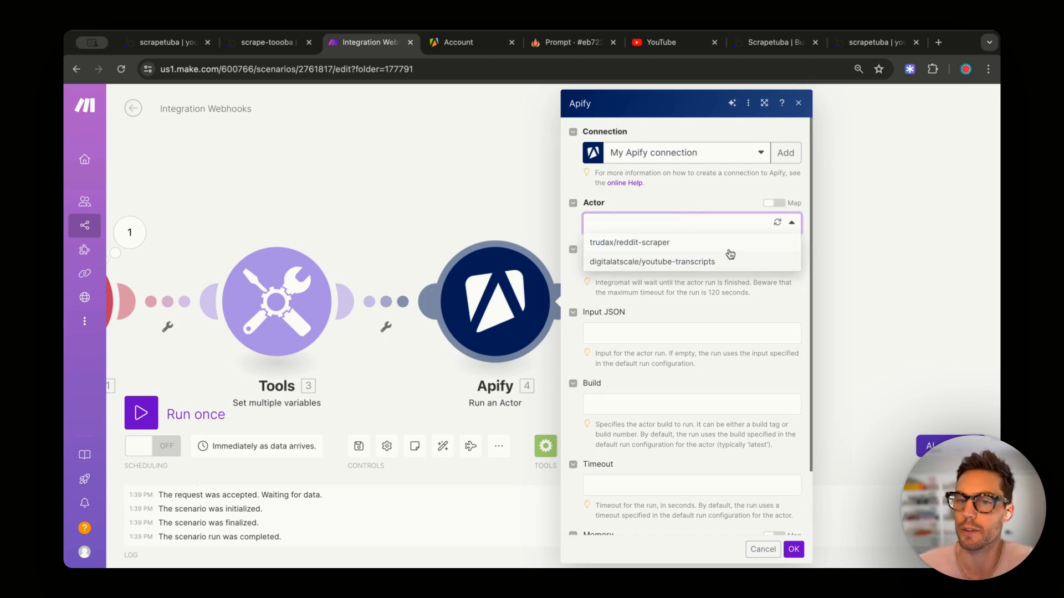
- Choose the digitalatscale/youtube-transcripts actor and set Run synchronously to Yes
{"action": "left_click", "coordinate": [668, 266]}
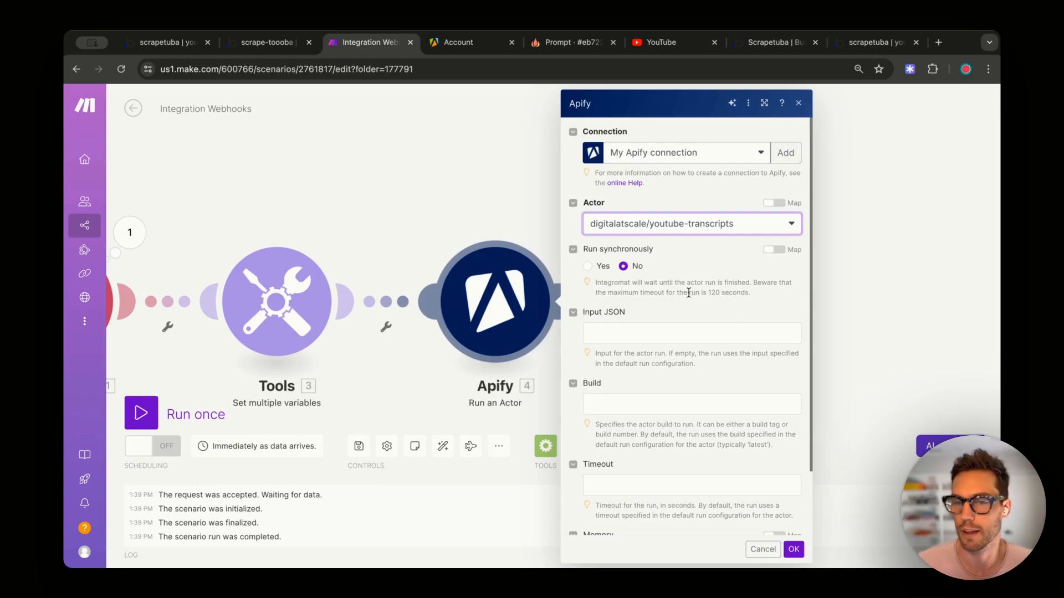
{"action": "left_click", "coordinate": [587, 267]}
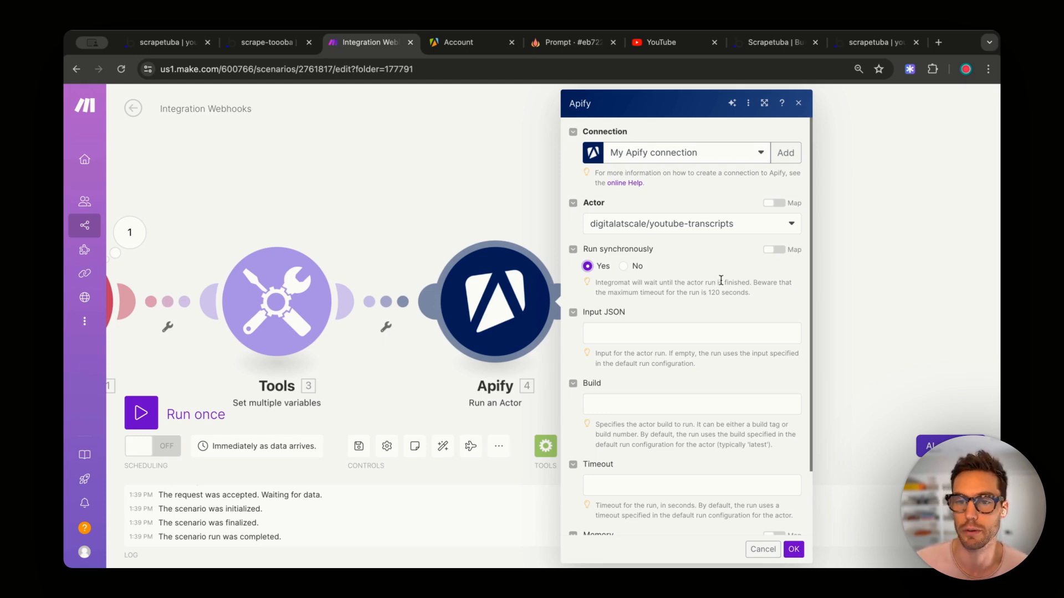
{"action": "left_click", "coordinate": [644, 335]}
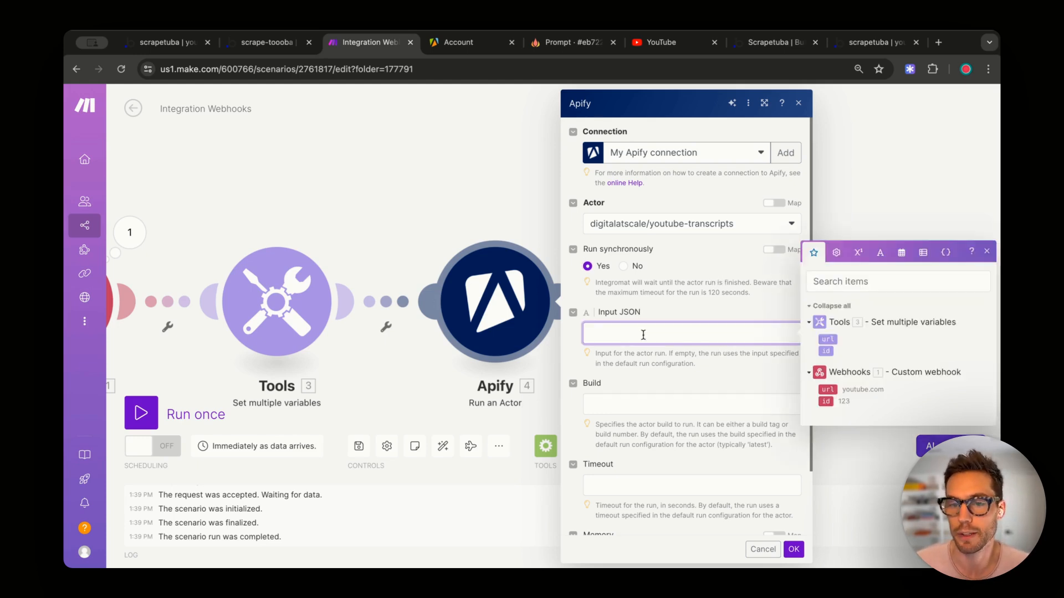
- Copy the Youtube Transcripts actor's JSON input with the video url into the module's Input JSON
{"action": "left_click", "coordinate": [448, 42]}
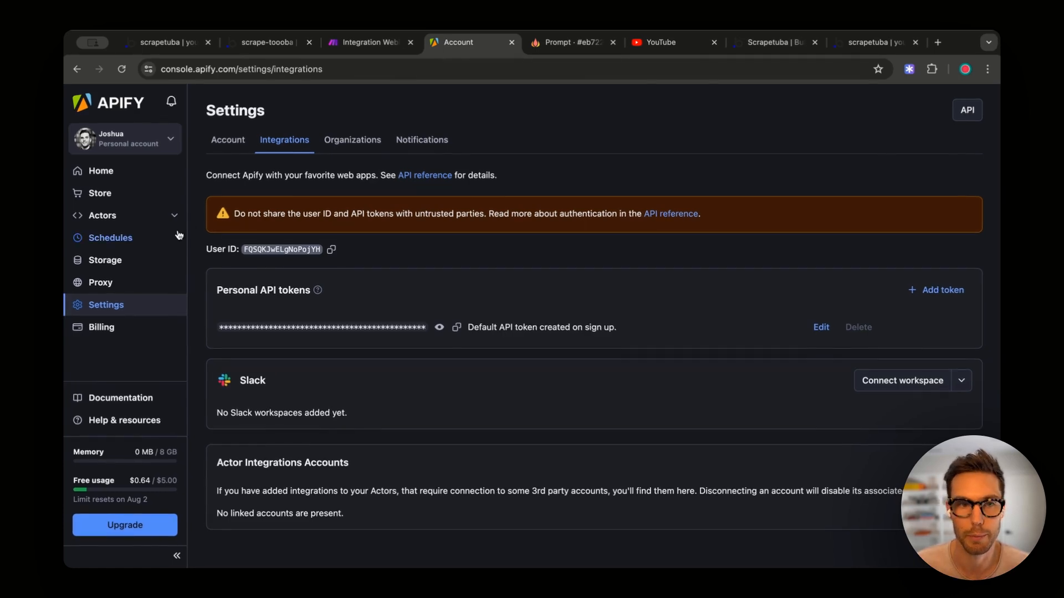
{"action": "left_click", "coordinate": [129, 221]}
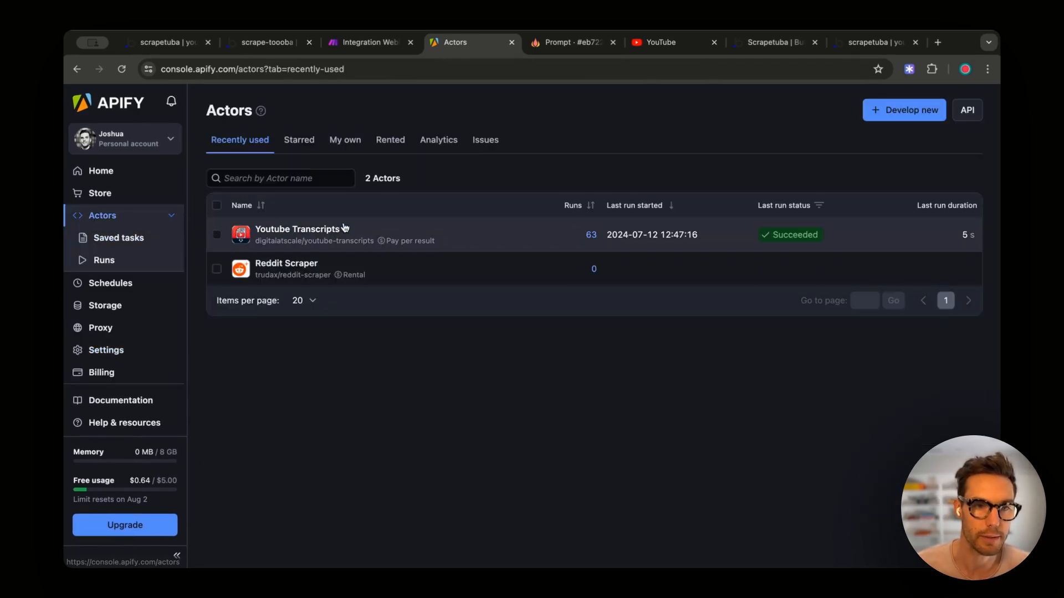
{"action": "left_click", "coordinate": [291, 229]}
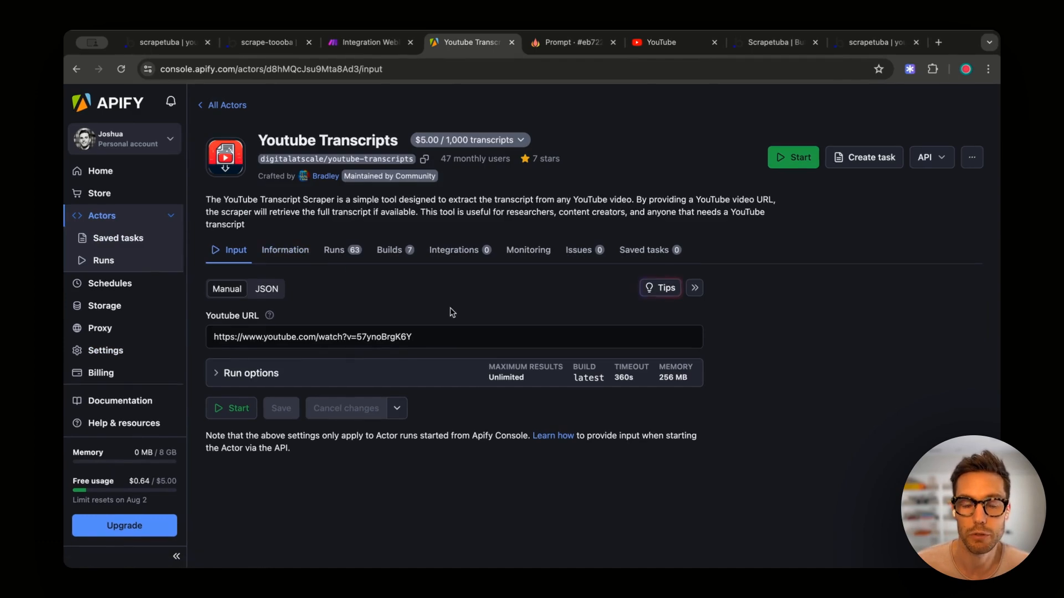
{"action": "left_click", "coordinate": [272, 292]}
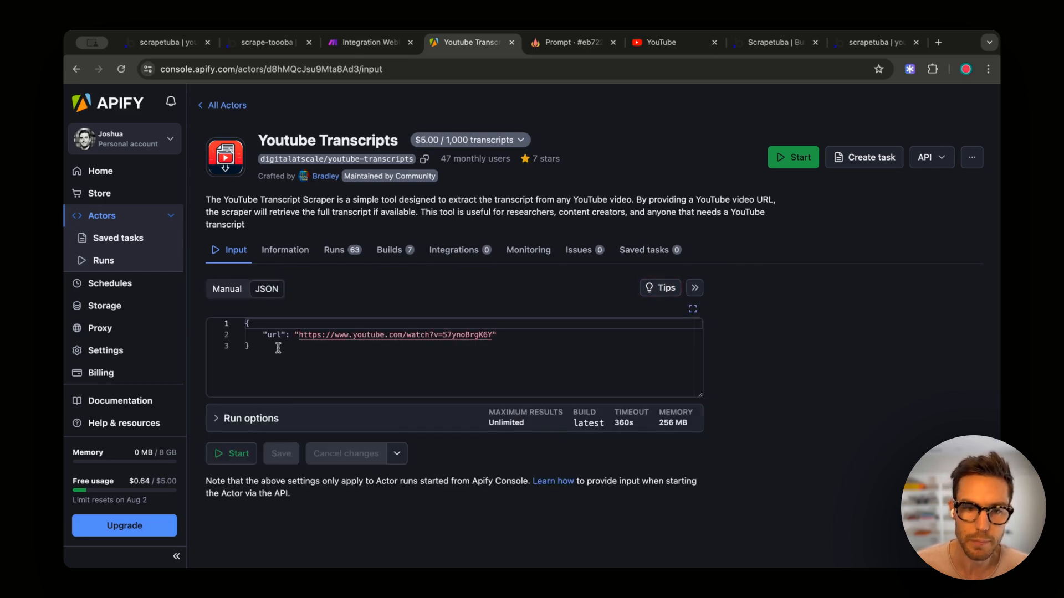
{"action": "left_click_drag", "start_coordinate": [270, 349], "coordinate": [247, 325]}
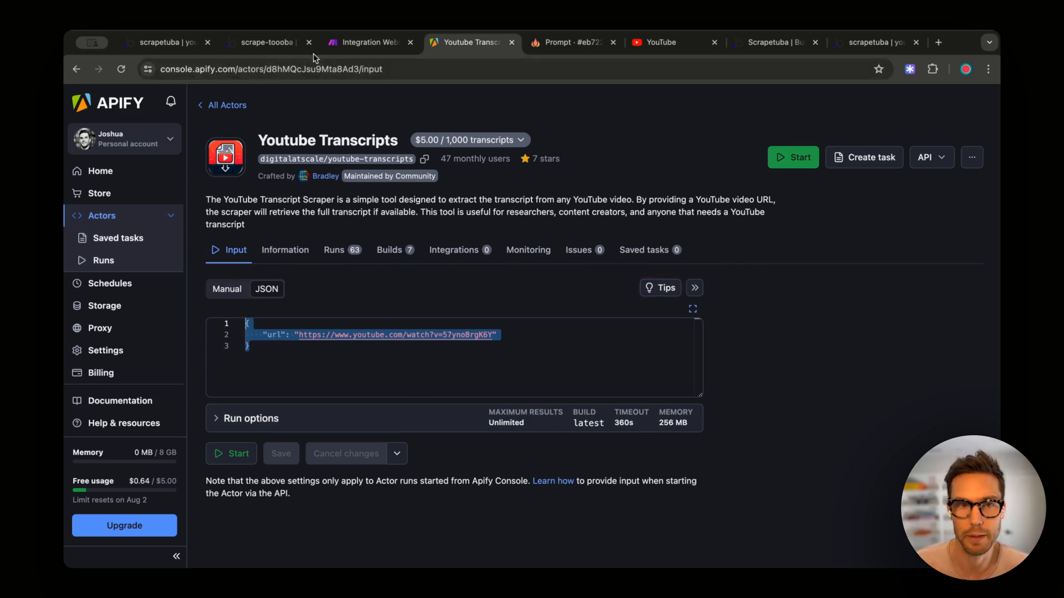
{"action": "left_click", "coordinate": [363, 43]}
{"action": "type", "text": "{ \"url\": \"https://www.youtube.com/watch?v=57ynoBrgK6Y\"}"}
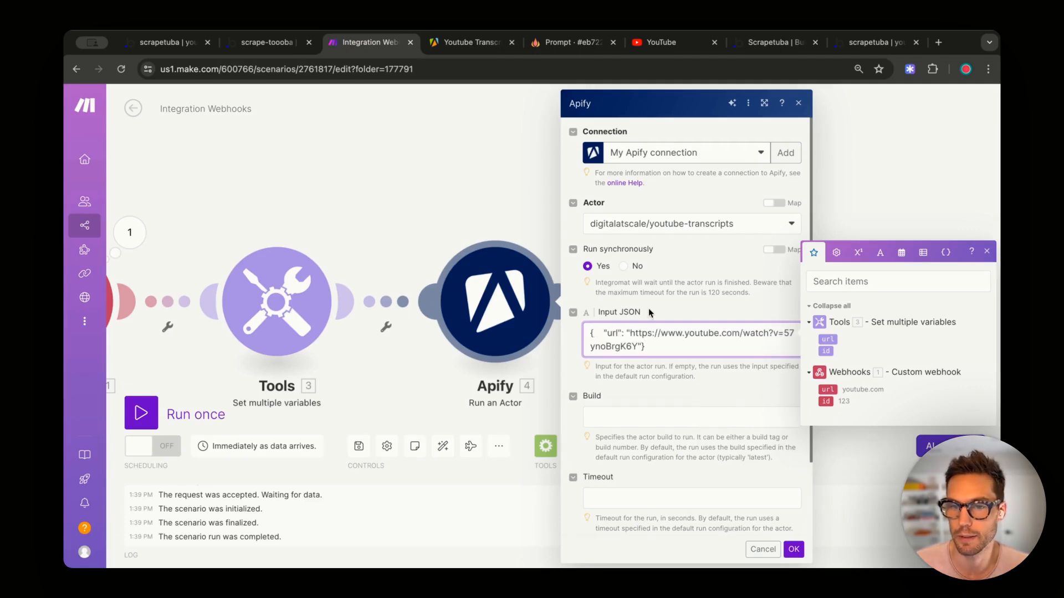
- Replace the fixed YouTube address in Input JSON with the Tools url variable and save the module
{"action": "left_click", "coordinate": [693, 301]}
{"action": "mouse_move", "coordinate": [628, 333]}
{"action": "left_mouse_down"}
{"action": "mouse_move", "coordinate": [749, 335]}
{"action": "mouse_move", "coordinate": [640, 343]}
{"action": "left_mouse_up"}
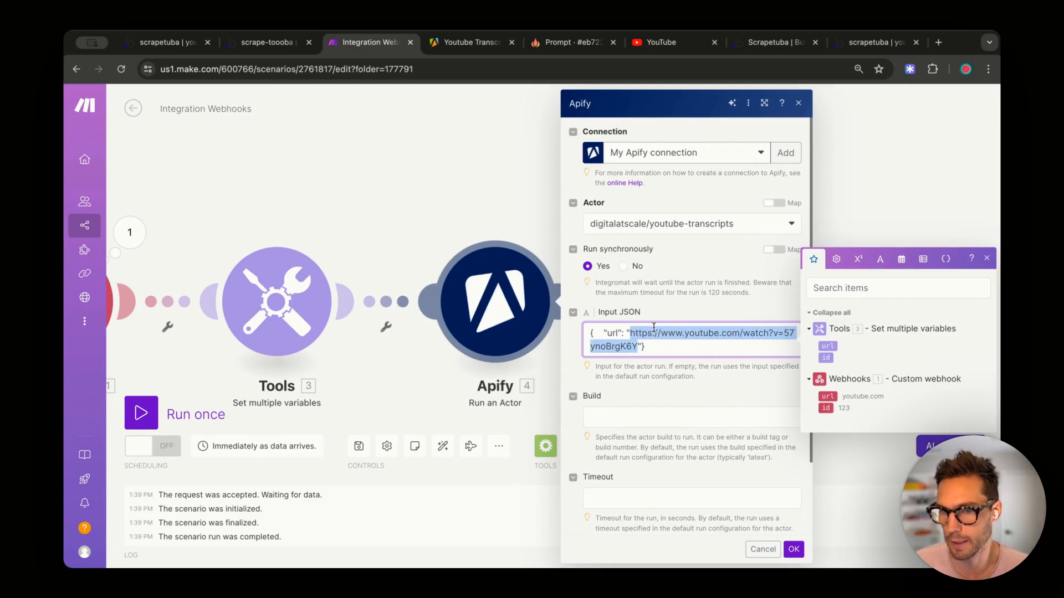
{"action": "key", "text": "BackSpace"}
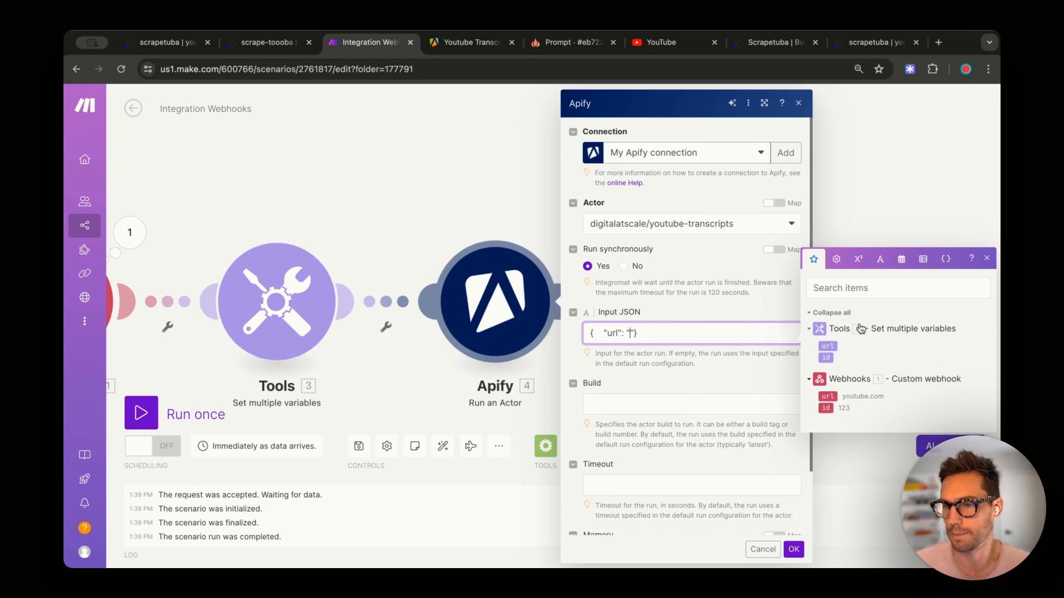
{"action": "left_click", "coordinate": [827, 345]}
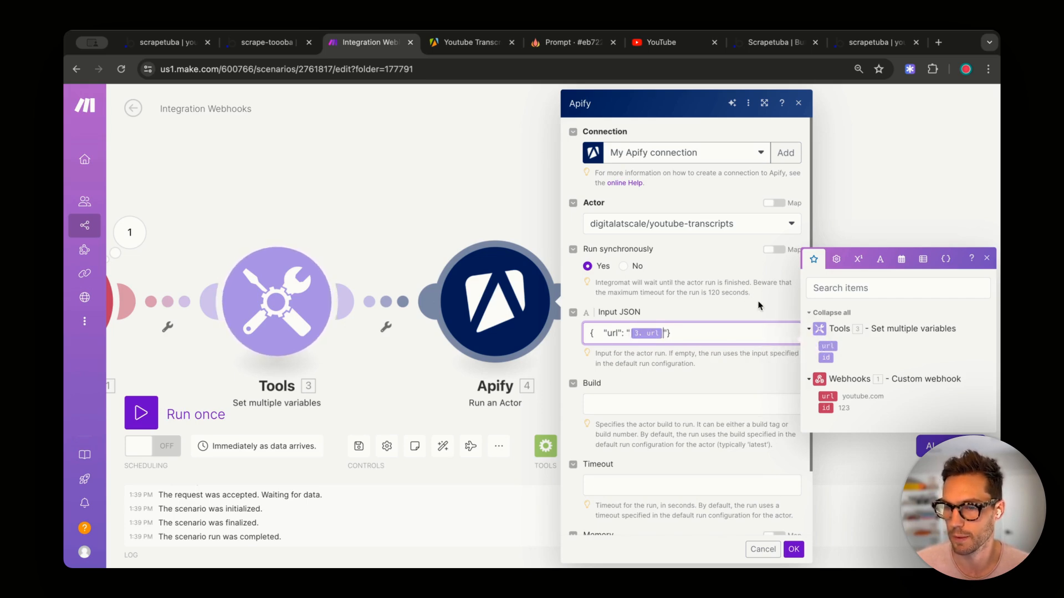
{"action": "scroll", "coordinate": [720, 390], "scroll_direction": "down", "scroll_amount": 2}
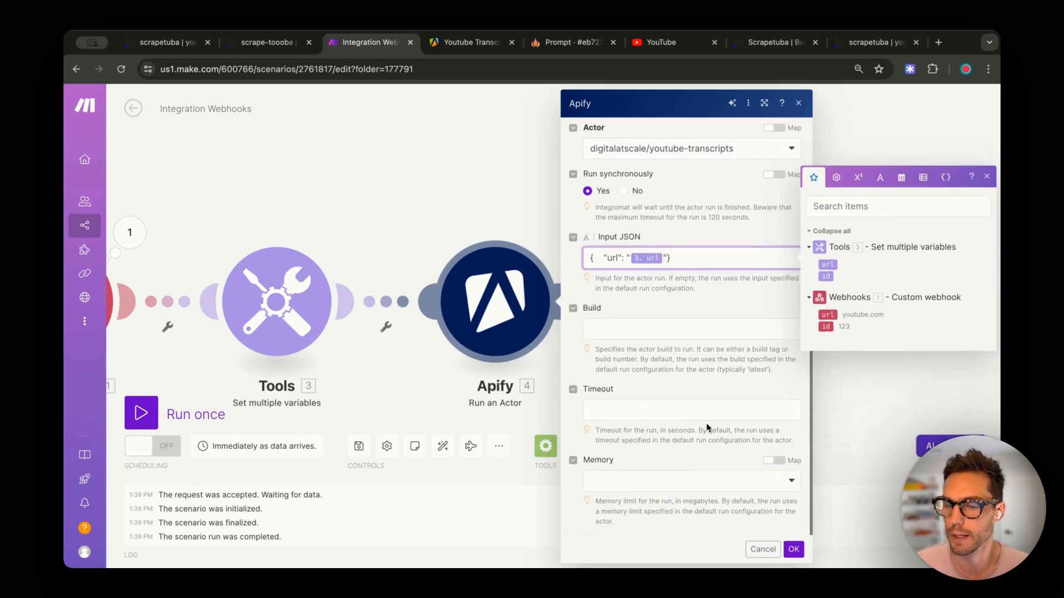
{"action": "scroll", "coordinate": [687, 410], "scroll_direction": "up", "scroll_amount": 2}
{"action": "left_click", "coordinate": [793, 550]}
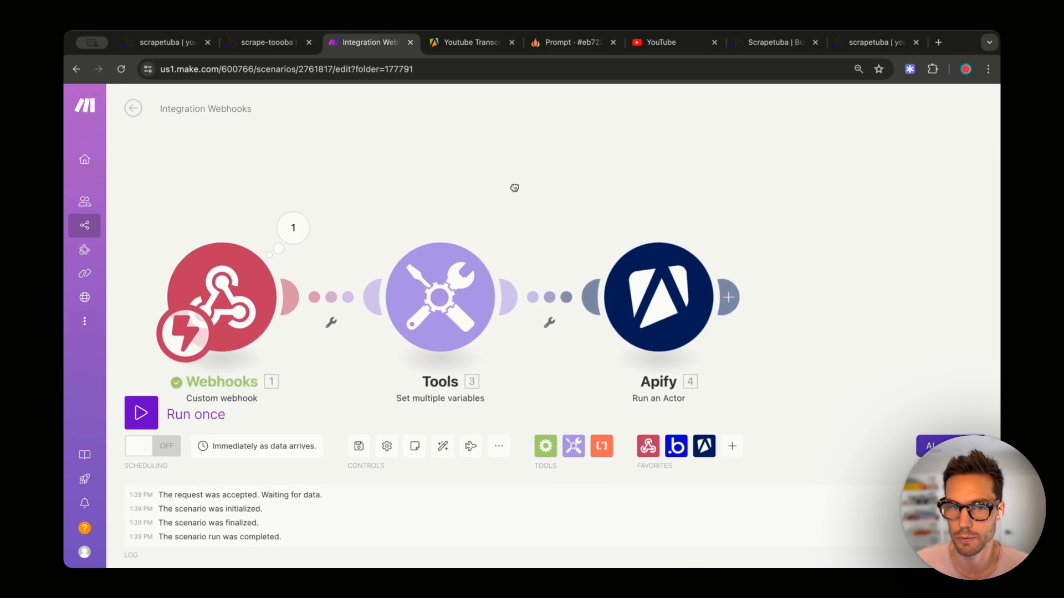
- Set the Tools url variable's value to the pasted YouTube video link
{"action": "left_click", "coordinate": [513, 291]}
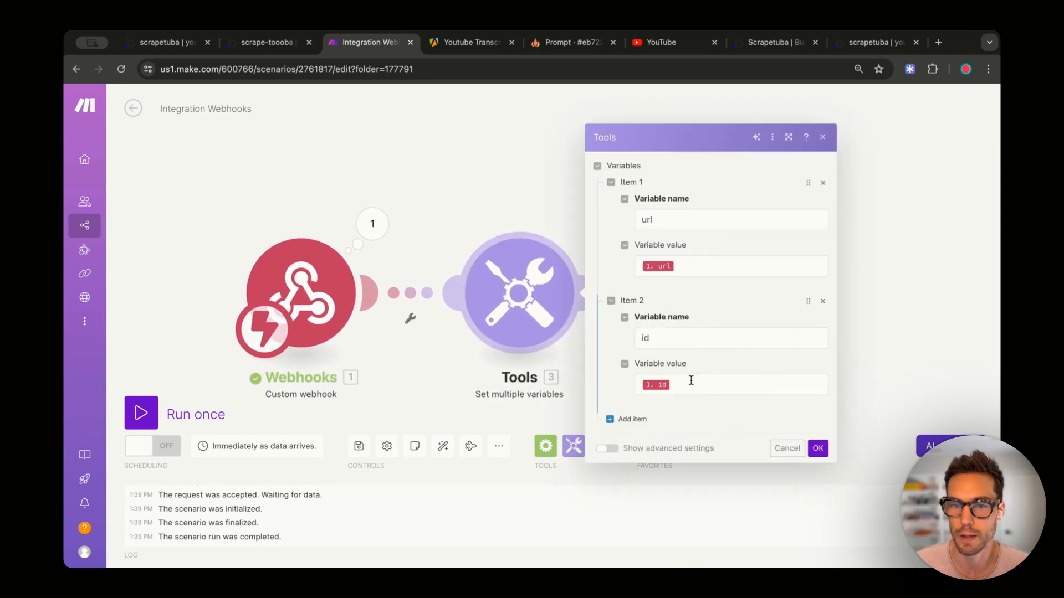
{"action": "left_click", "coordinate": [713, 268]}
{"action": "key", "text": "BackSpace"}
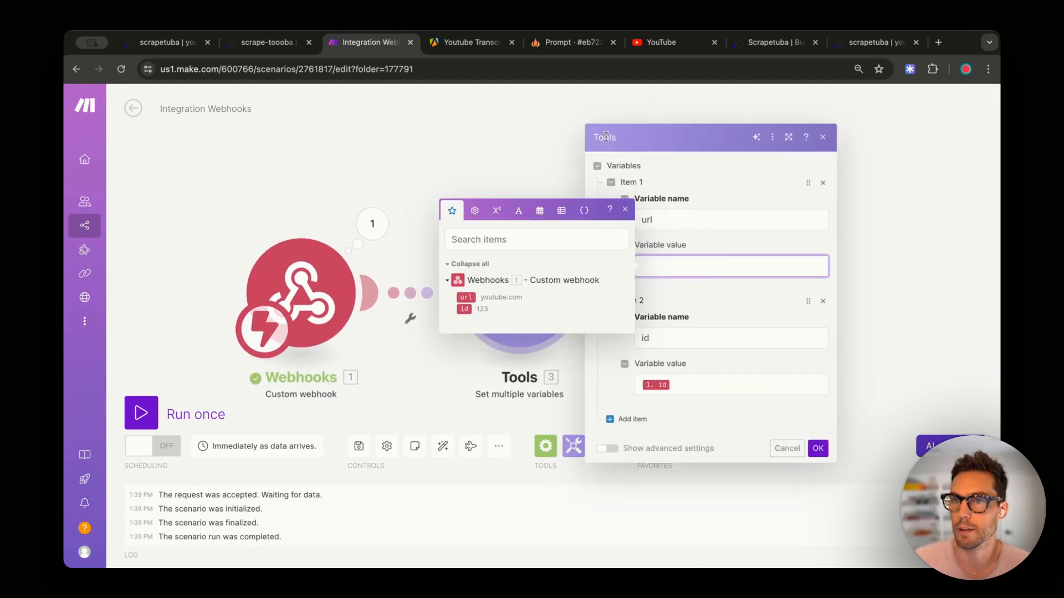
{"action": "left_click", "coordinate": [661, 42]}
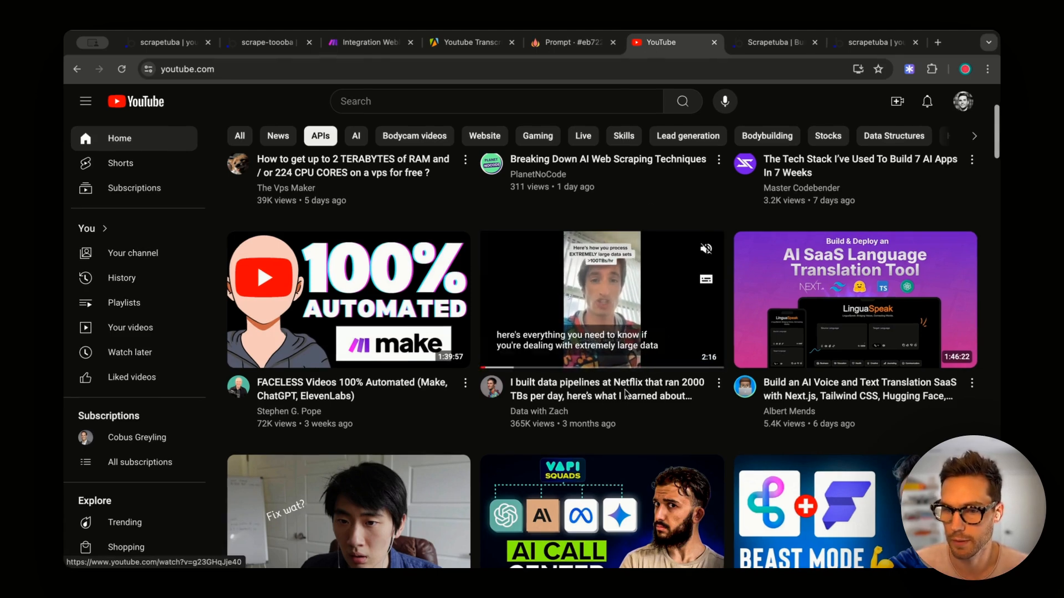
{"action": "left_click", "coordinate": [267, 43]}
{"action": "left_click", "coordinate": [369, 42]}
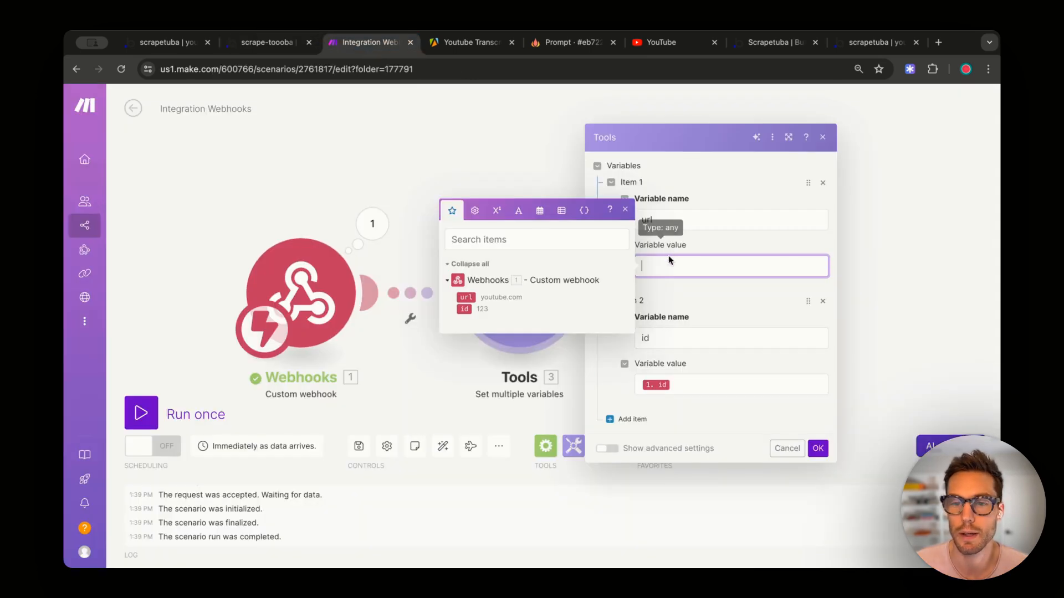
{"action": "type", "text": "https://www.youtube.com/watch?v=g23GHqJje40"}
{"action": "left_click", "coordinate": [812, 461]}
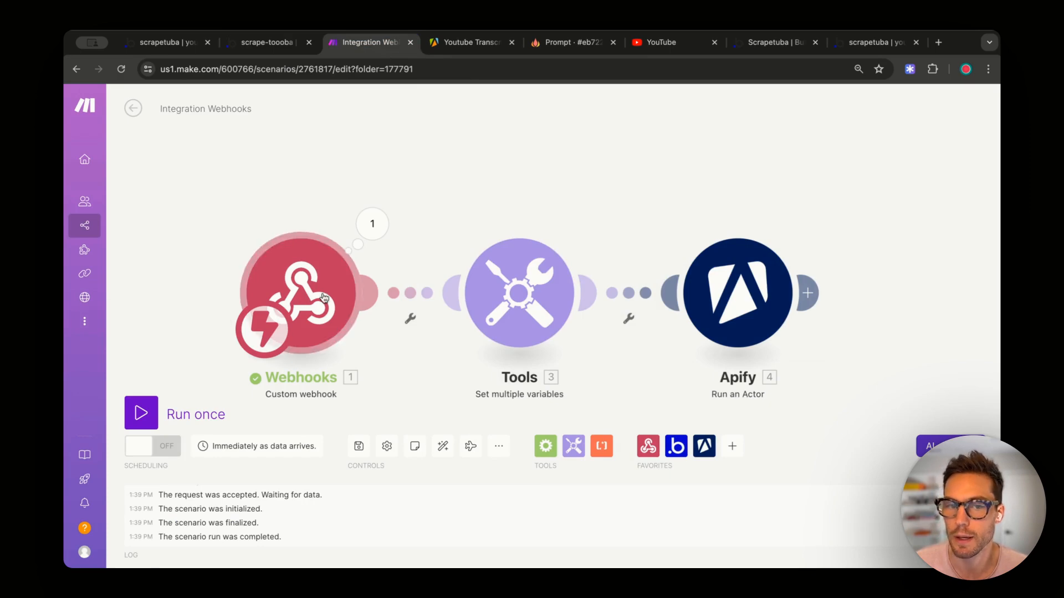
- Start a single test run of the scenario, then stop it
{"action": "right_click", "coordinate": [517, 269]}
{"action": "left_click", "coordinate": [528, 186]}
{"action": "left_click", "coordinate": [143, 413]}
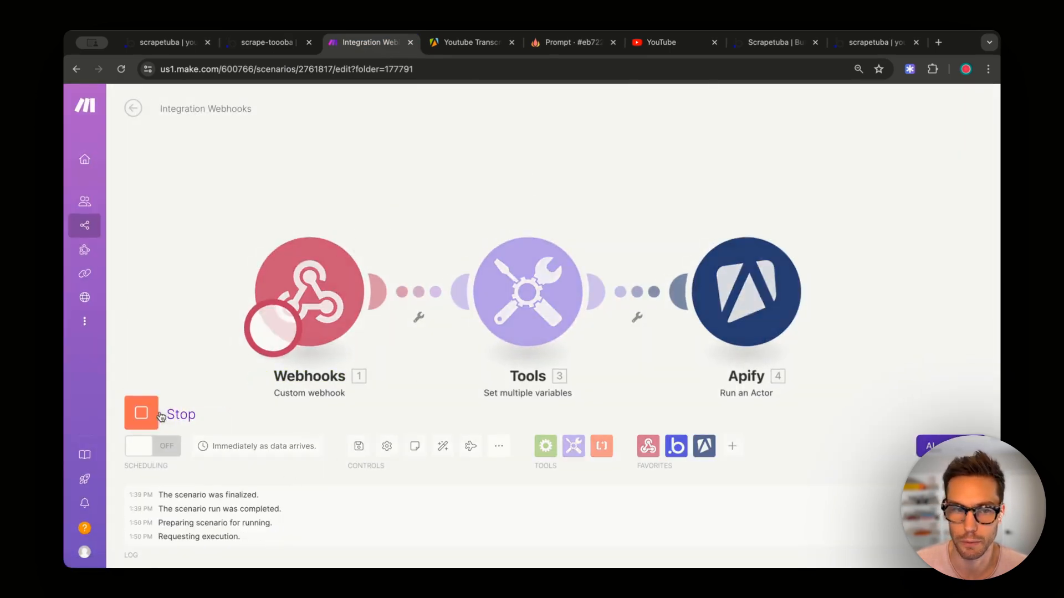
{"action": "left_click", "coordinate": [147, 410]}
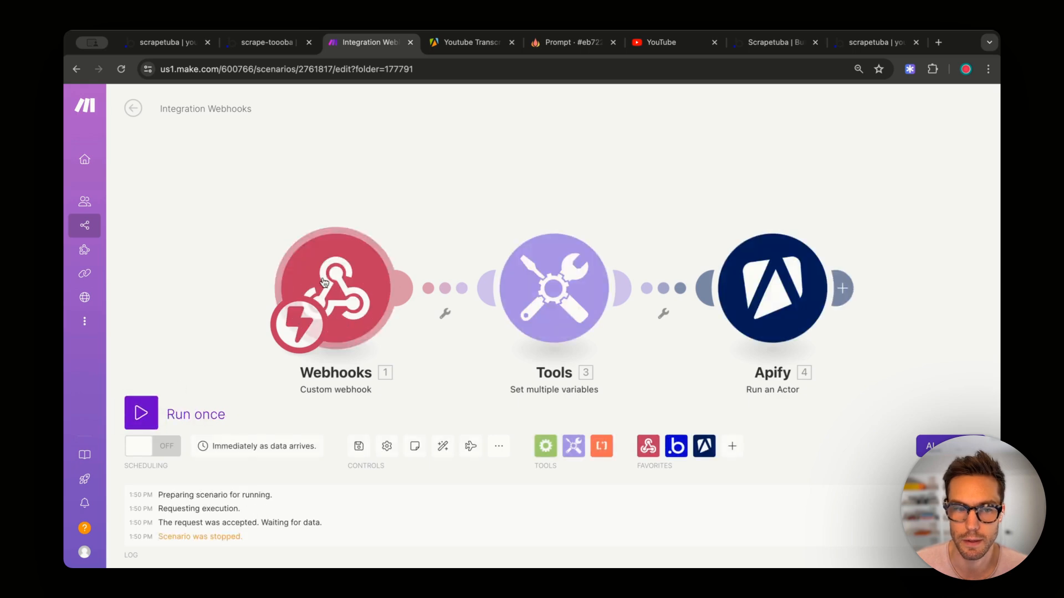
- Delete the Webhooks trigger module from the scenario
{"action": "left_click_drag", "start_coordinate": [381, 271], "coordinate": [314, 271]}
{"action": "right_click", "coordinate": [391, 288]}
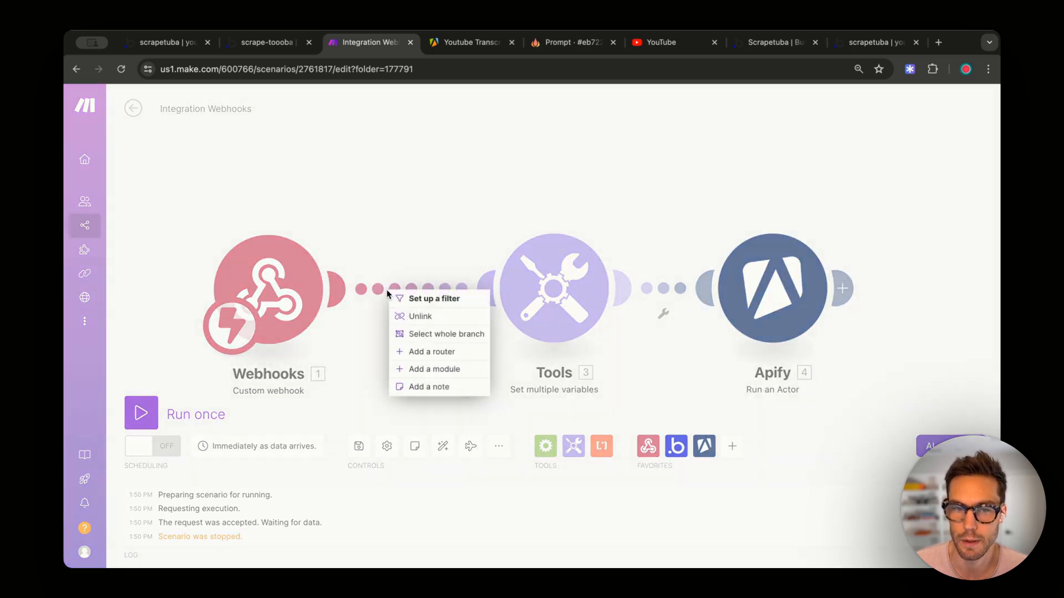
{"action": "left_click", "coordinate": [350, 314]}
{"action": "right_click", "coordinate": [290, 262]}
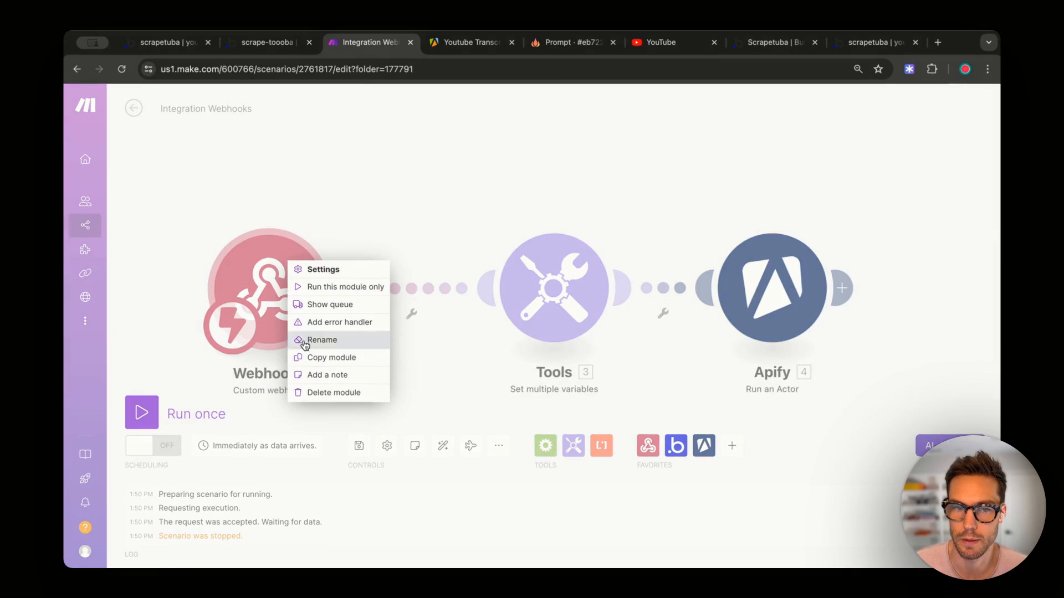
{"action": "left_click", "coordinate": [318, 393]}
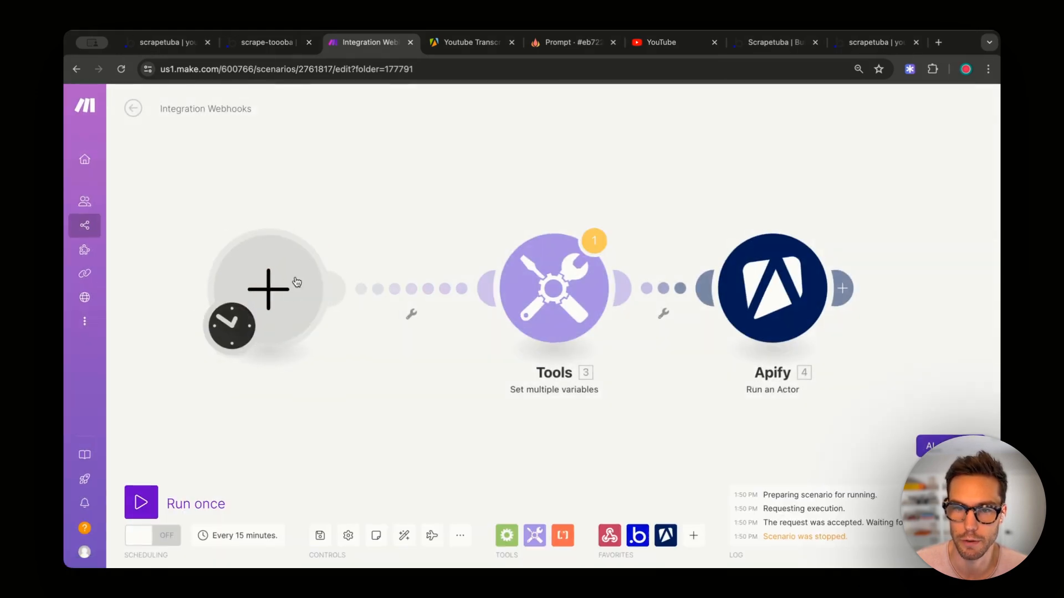
- Delete the empty trigger placeholder left in front of Tools
{"action": "left_click_drag", "start_coordinate": [300, 280], "coordinate": [334, 277]}
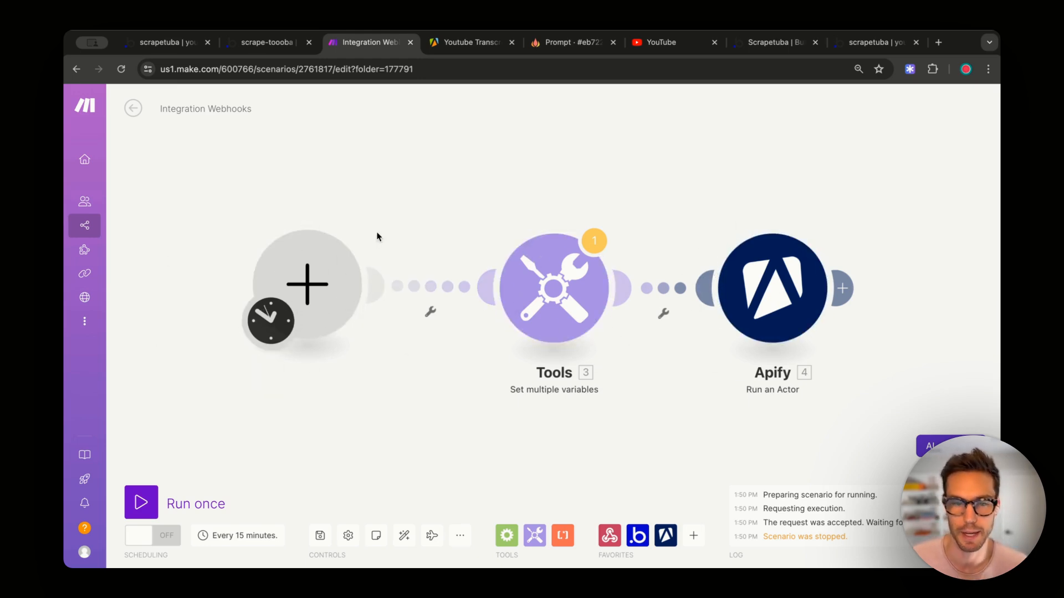
{"action": "right_click", "coordinate": [315, 285]}
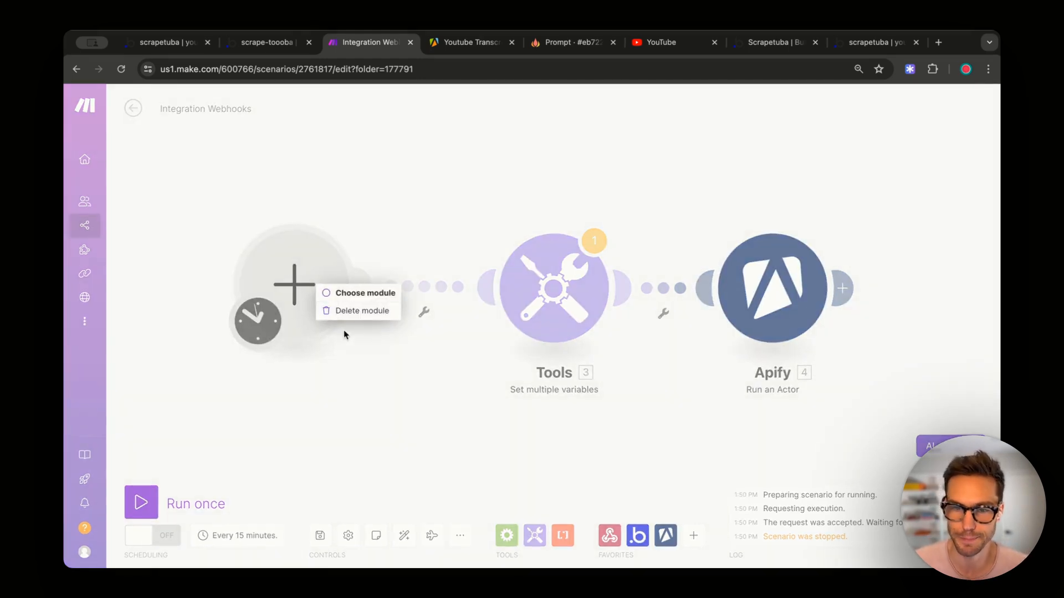
{"action": "left_click", "coordinate": [370, 312]}
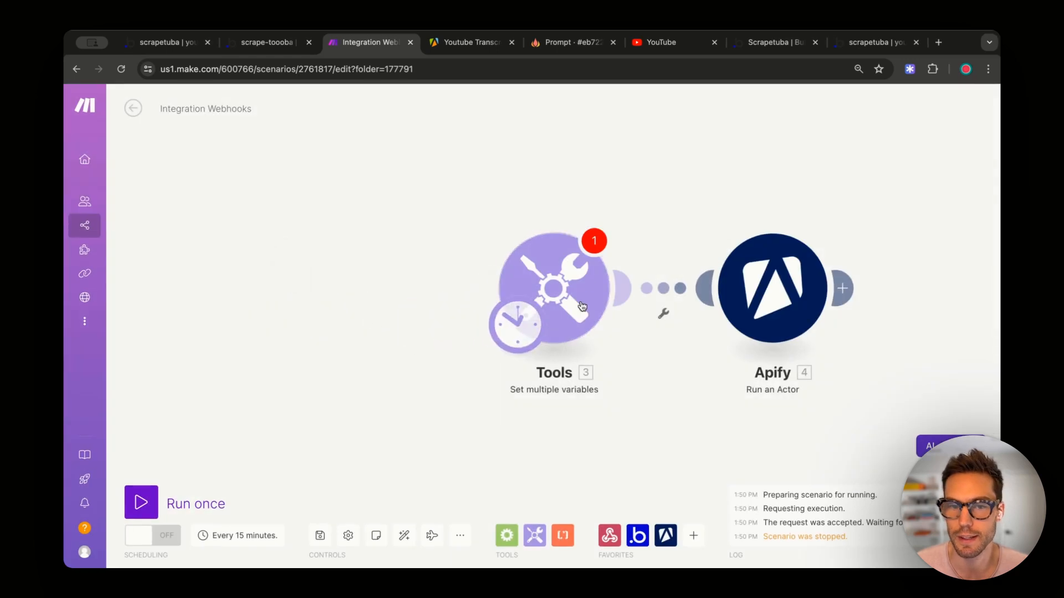
- Remove the id variable from Tools, keeping only url
{"action": "right_click", "coordinate": [554, 295]}
{"action": "left_click", "coordinate": [506, 274]}
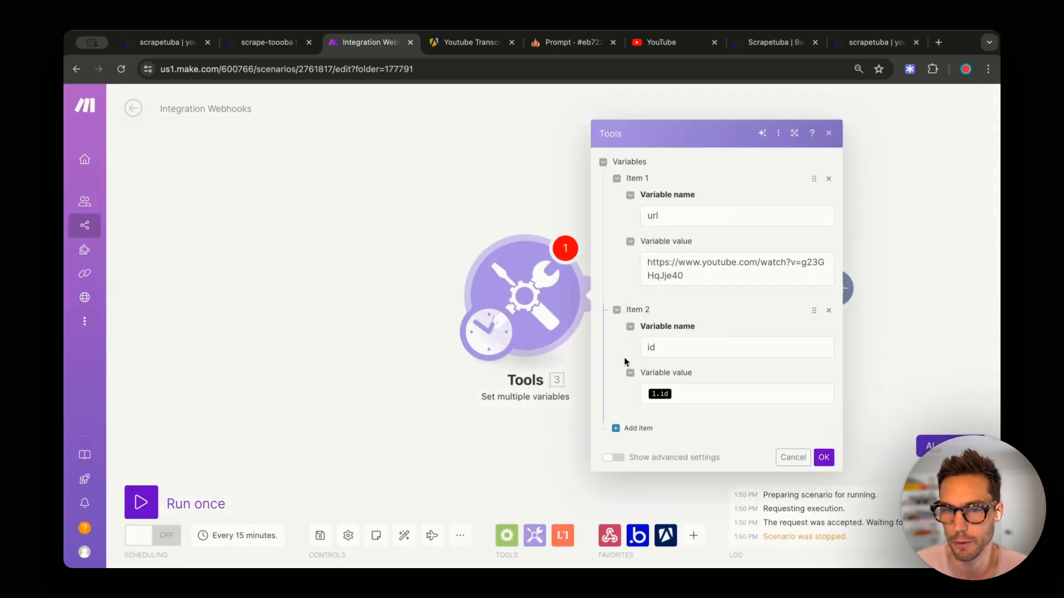
{"action": "left_click", "coordinate": [683, 394]}
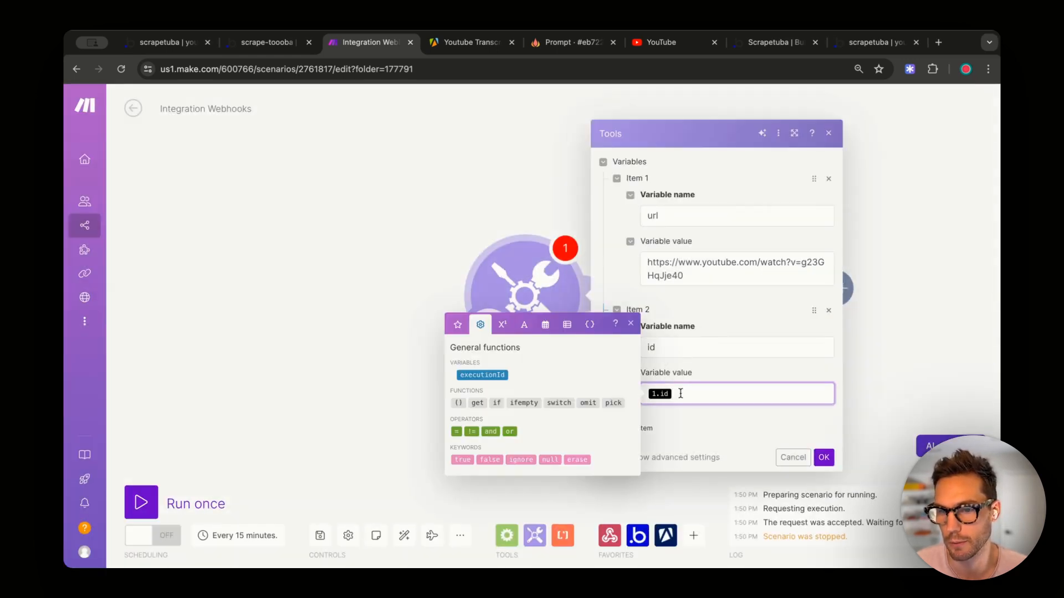
{"action": "key", "text": "BackSpace"}
{"action": "left_click", "coordinate": [829, 311]}
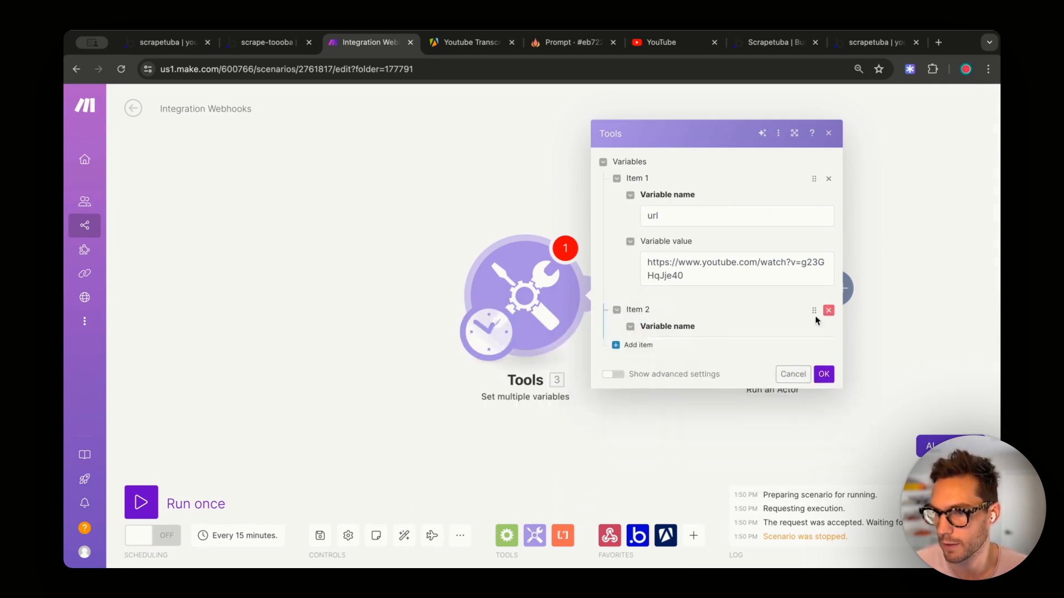
{"action": "left_click", "coordinate": [824, 395]}
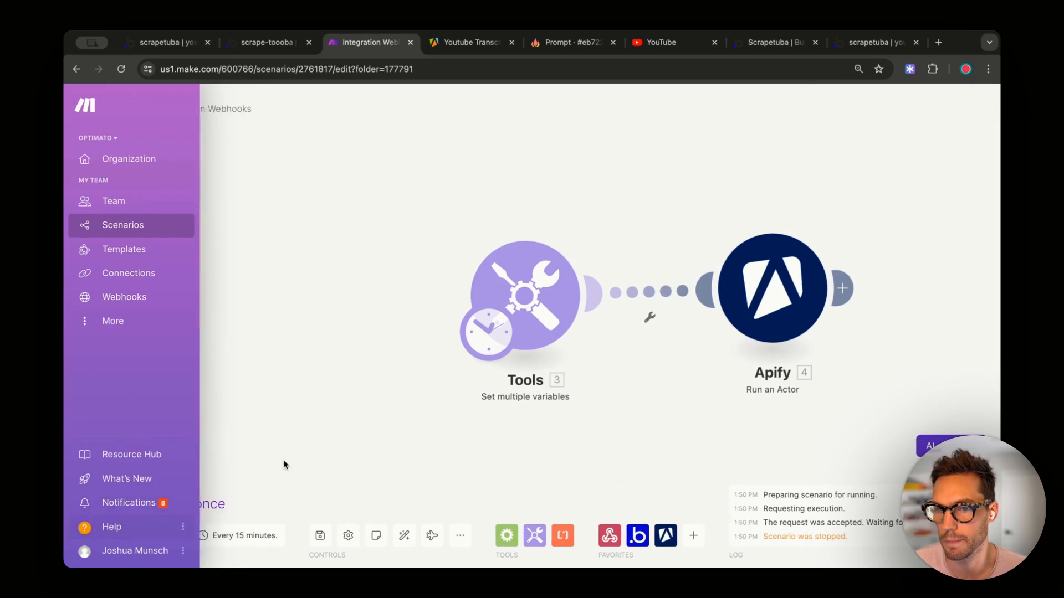
- Run the scenario once and confirm the Apify actor run ended SUCCEEDED
{"action": "left_click", "coordinate": [208, 503]}
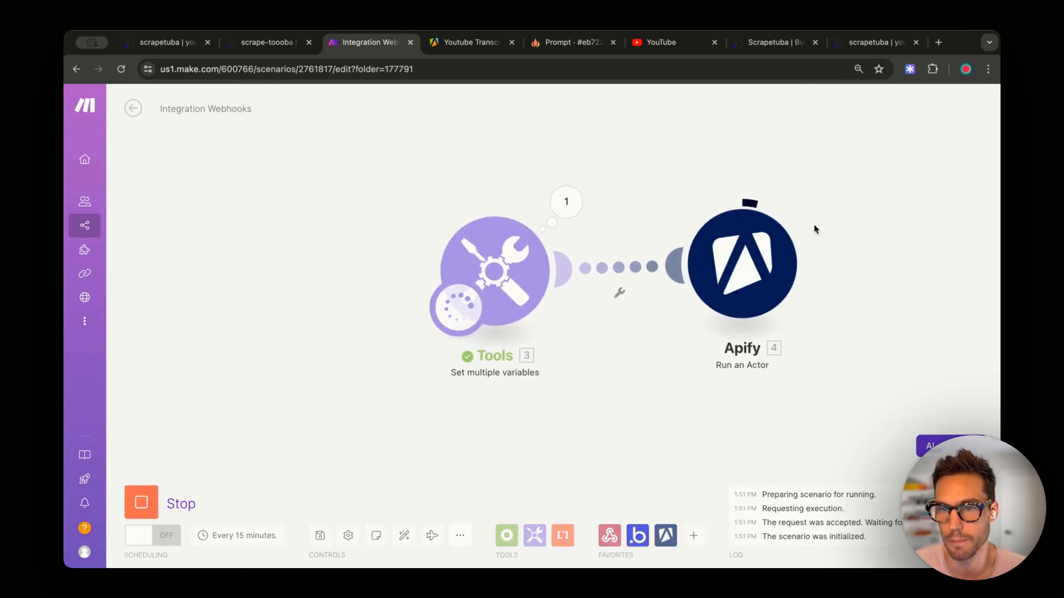
{"action": "left_click_drag", "start_coordinate": [866, 227], "coordinate": [701, 272]}
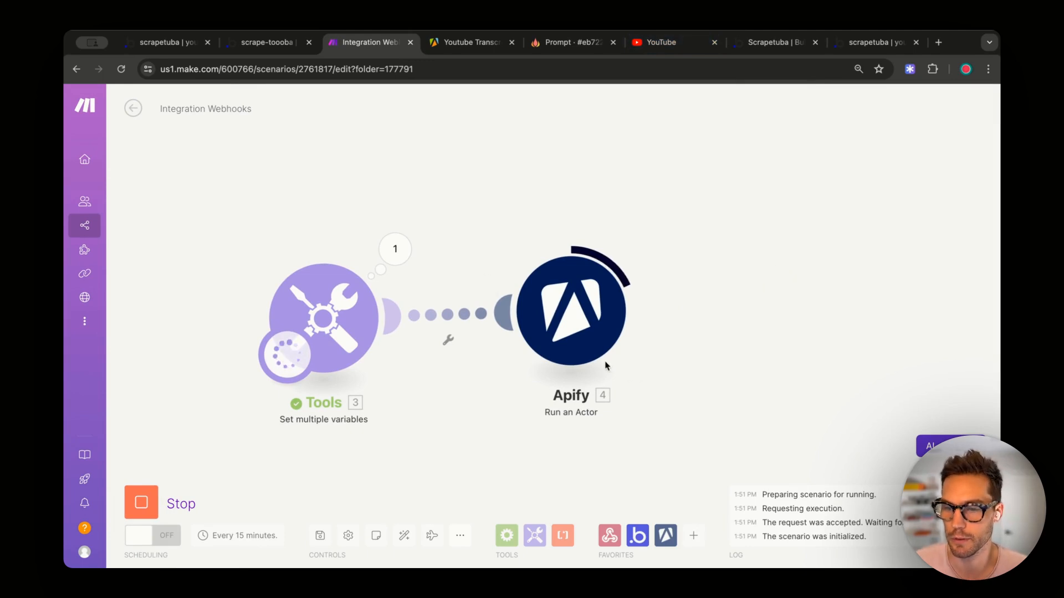
{"action": "left_click", "coordinate": [642, 242]}
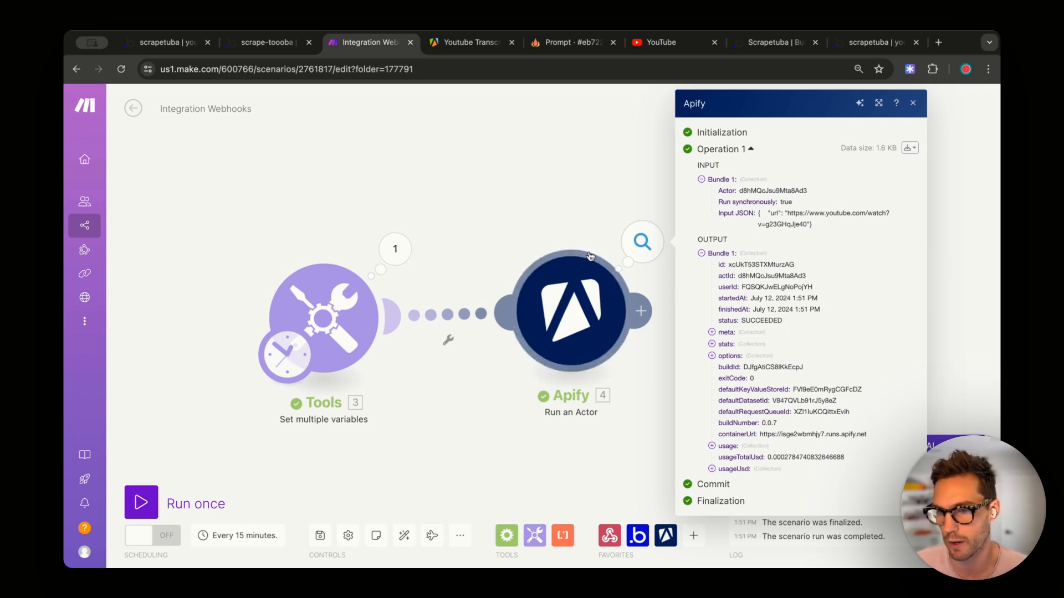
{"action": "left_click", "coordinate": [569, 215]}
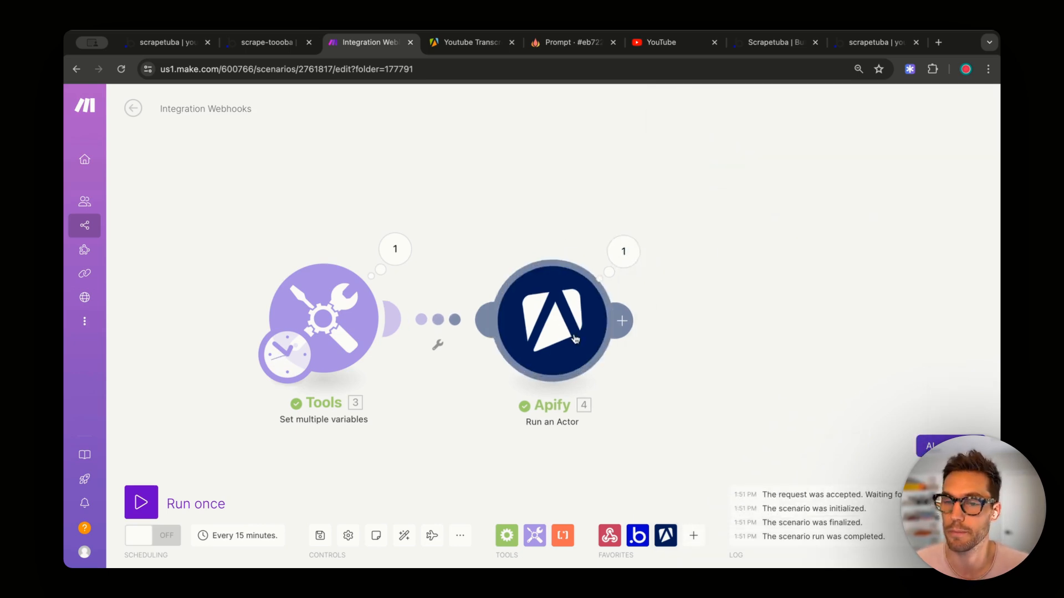
- Add an Apify Get Dataset Items module after Run an Actor
{"action": "left_click", "coordinate": [624, 329]}
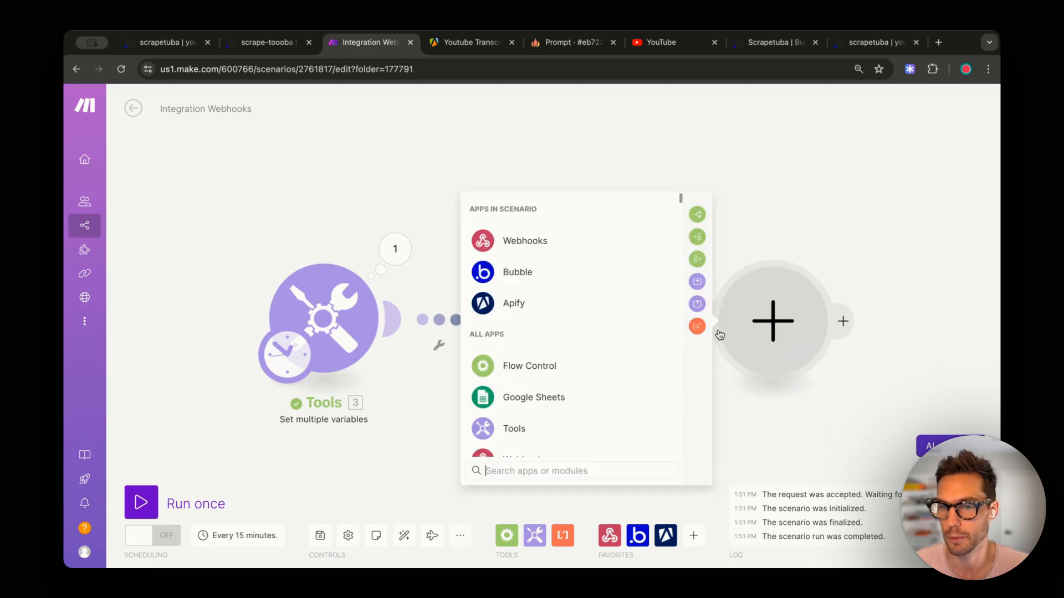
{"action": "left_click", "coordinate": [561, 303]}
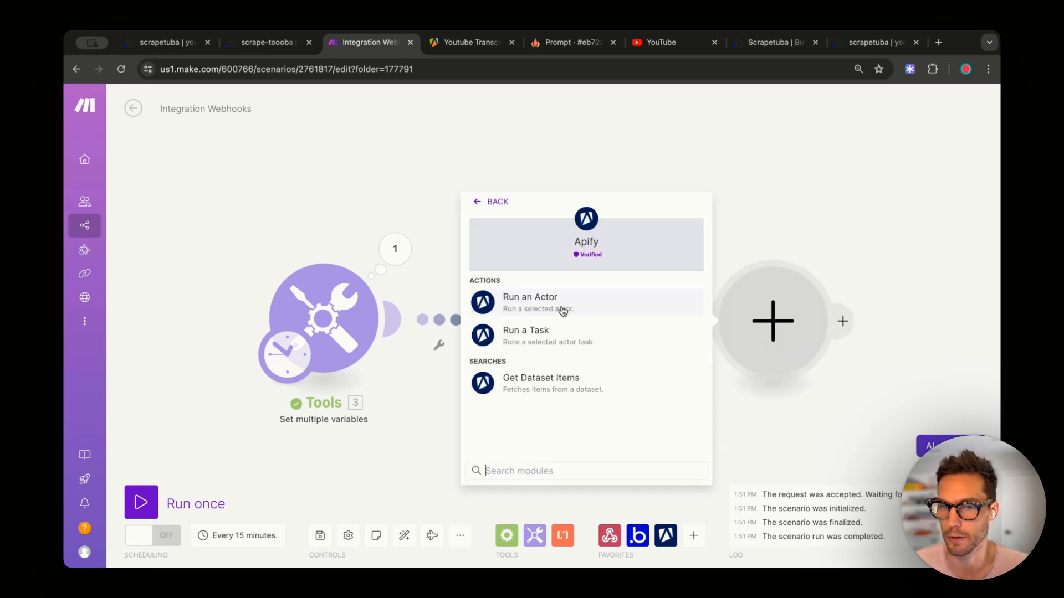
{"action": "left_click", "coordinate": [579, 383]}
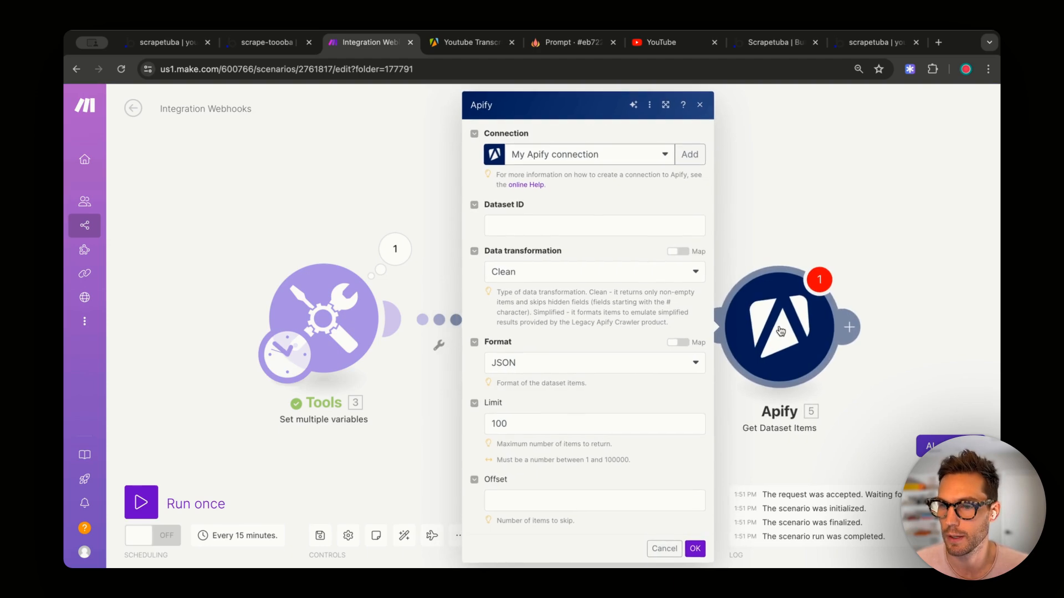
{"action": "left_click", "coordinate": [525, 221]}
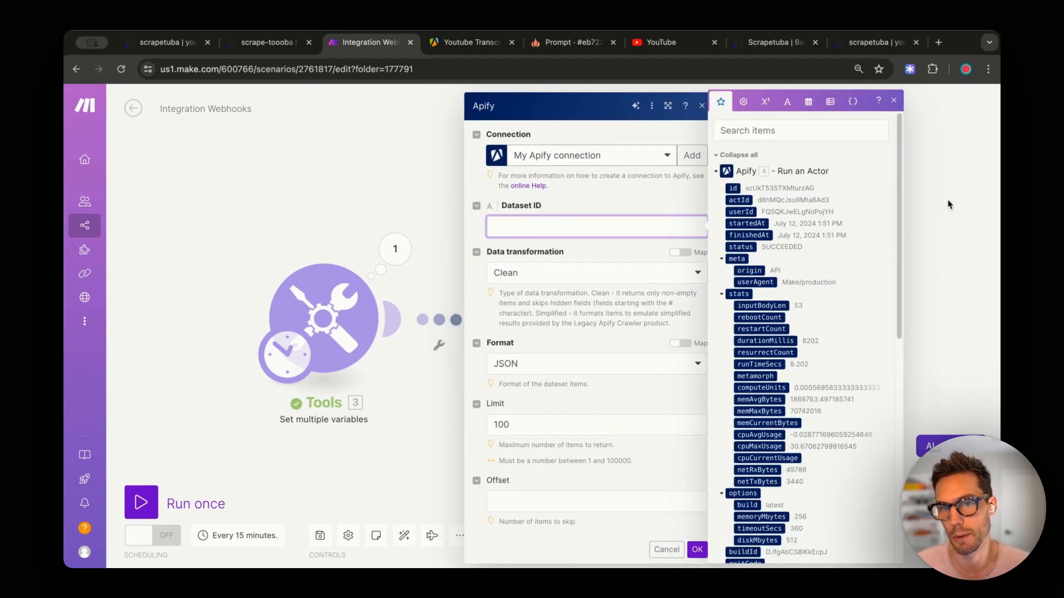
{"action": "left_click", "coordinate": [933, 198]}
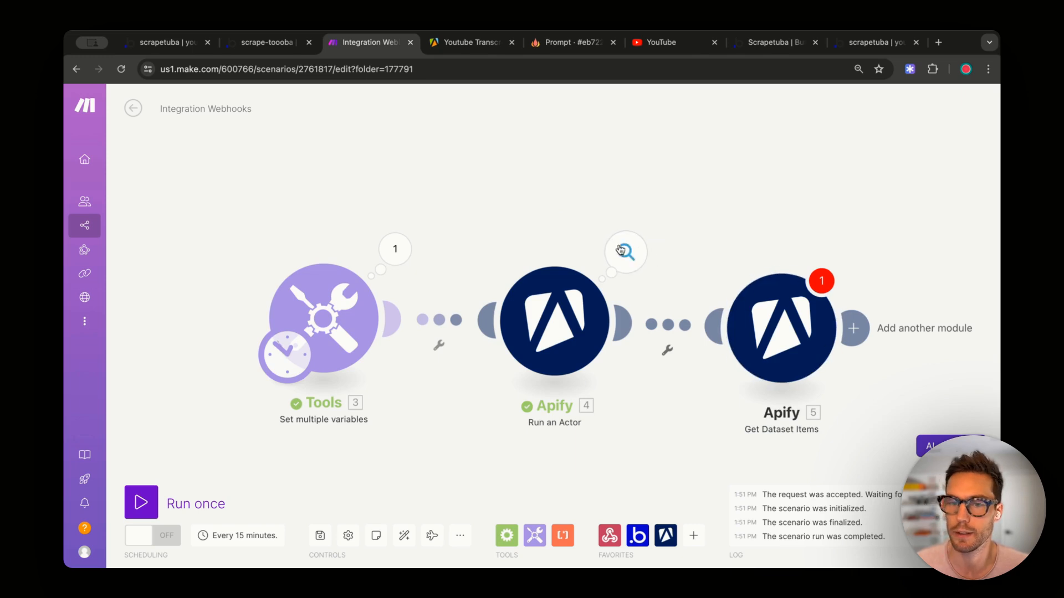
- Locate the defaultDatasetId value in the Run an Actor output
{"action": "left_click", "coordinate": [626, 252]}
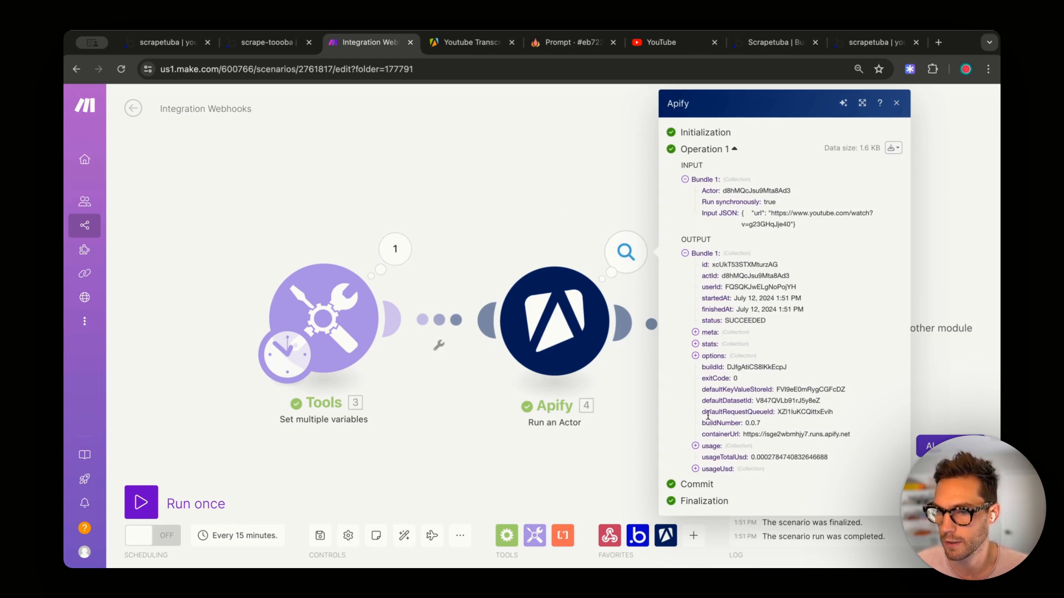
{"action": "double_click", "coordinate": [719, 401]}
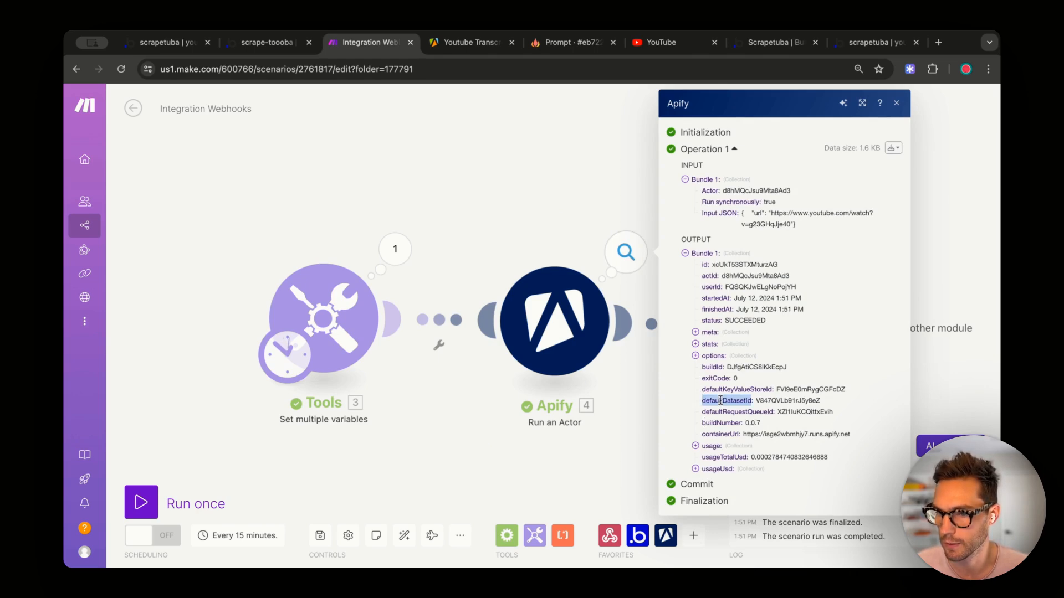
{"action": "double_click", "coordinate": [777, 400]}
{"action": "key", "text": "super+c"}
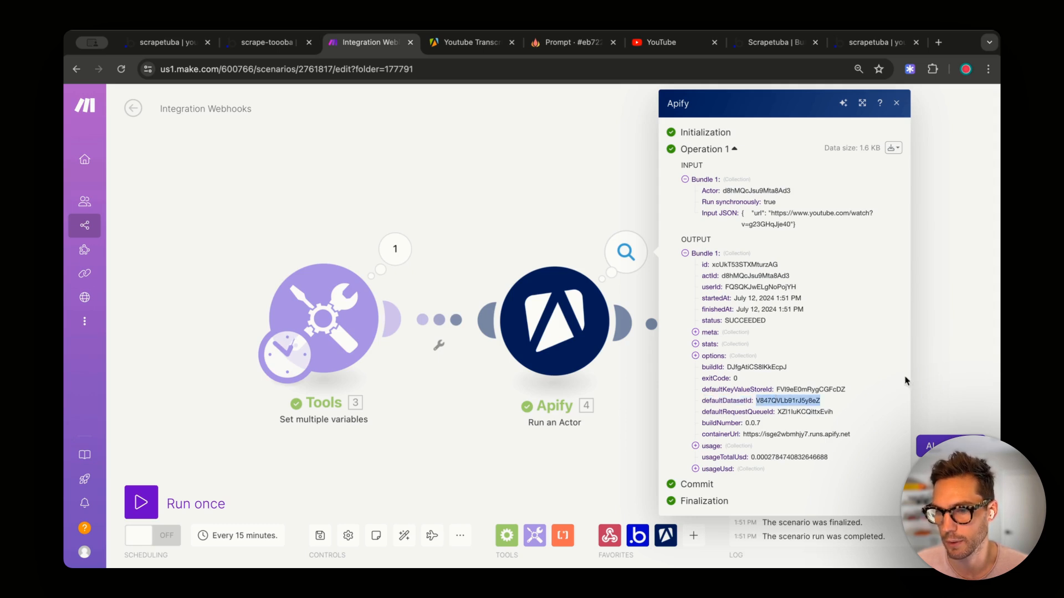
{"action": "left_click", "coordinate": [670, 309]}
- Map Run an Actor's defaultDatasetId into the Get Dataset Items Dataset ID field
{"action": "left_click", "coordinate": [740, 331]}
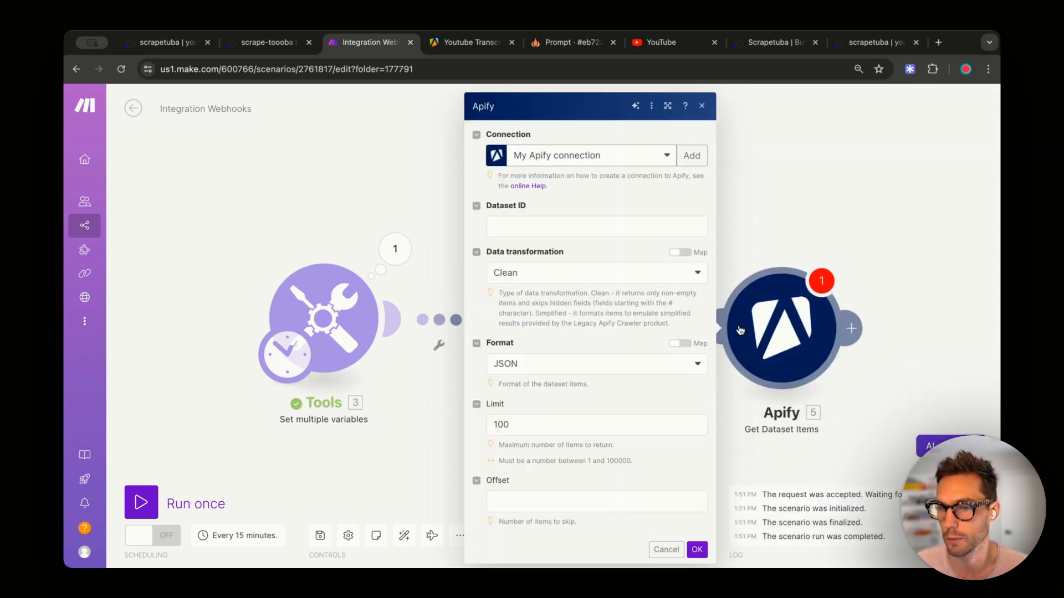
{"action": "left_click", "coordinate": [533, 230]}
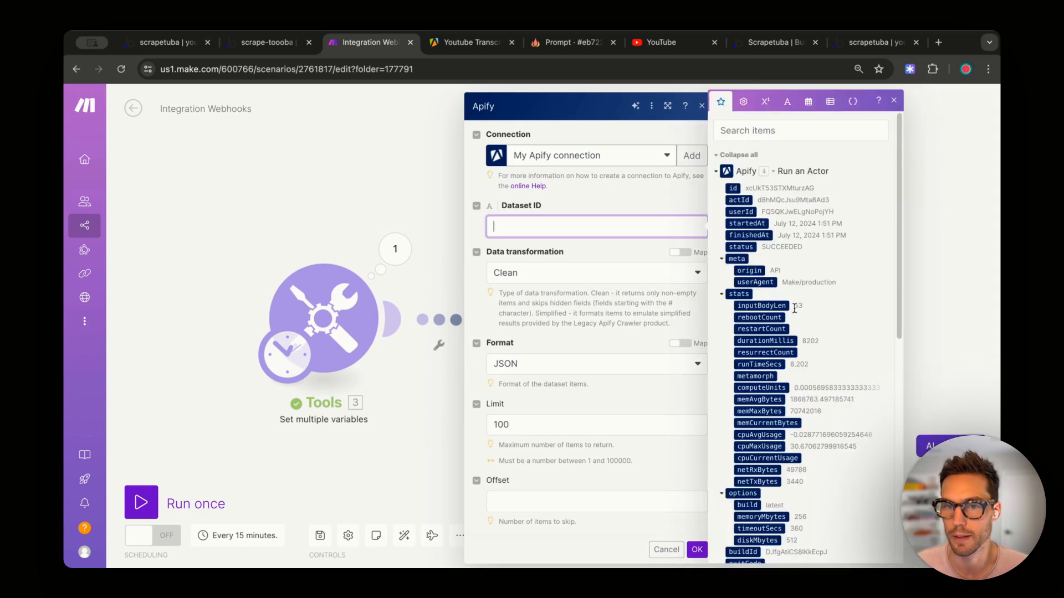
{"action": "scroll", "coordinate": [796, 312], "scroll_direction": "down", "scroll_amount": 2}
{"action": "scroll", "coordinate": [795, 312], "scroll_direction": "down", "scroll_amount": 3}
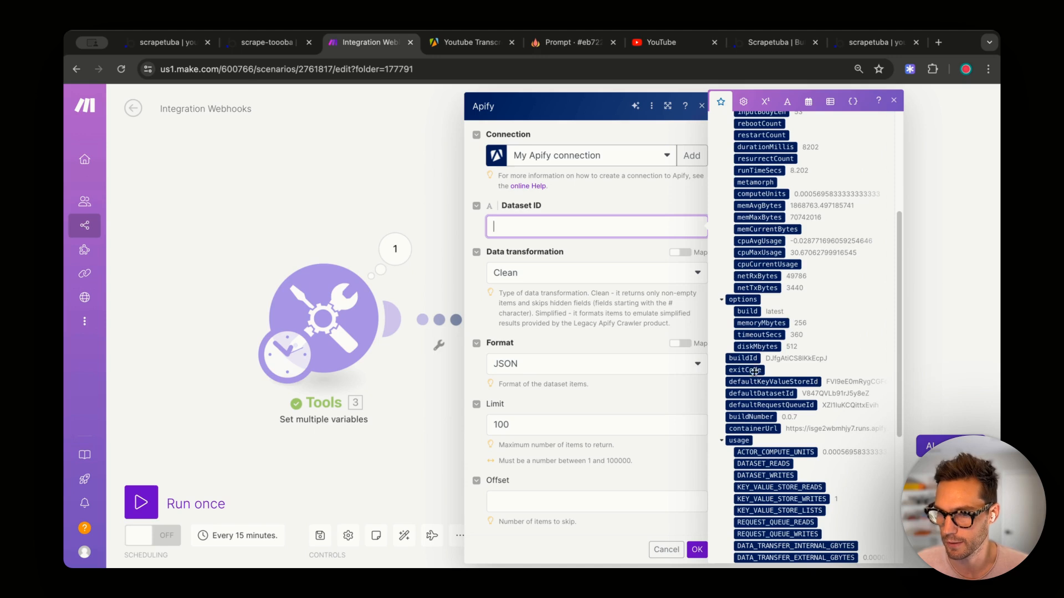
{"action": "left_click", "coordinate": [744, 394]}
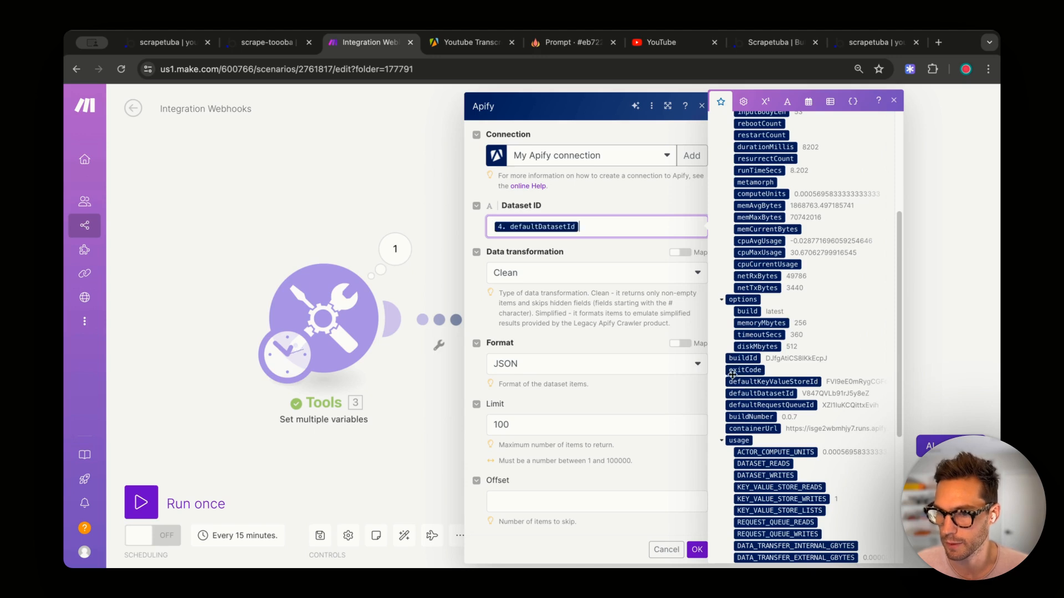
{"action": "left_click", "coordinate": [697, 550]}
{"action": "left_click_drag", "start_coordinate": [785, 348], "coordinate": [797, 337]}
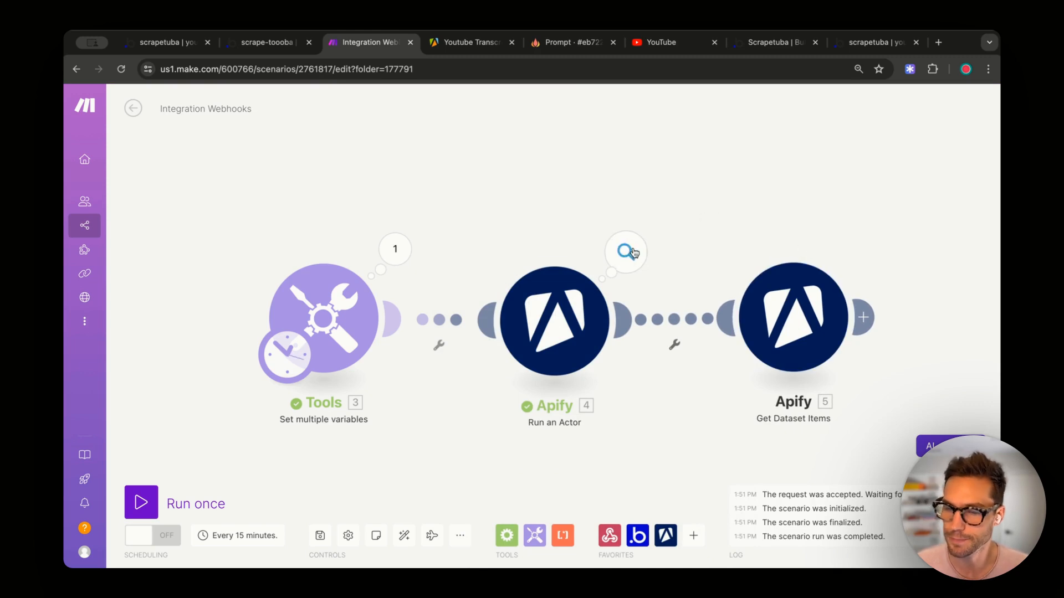
- Copy the defaultDatasetId value from the Run an Actor output
{"action": "left_click", "coordinate": [623, 264]}
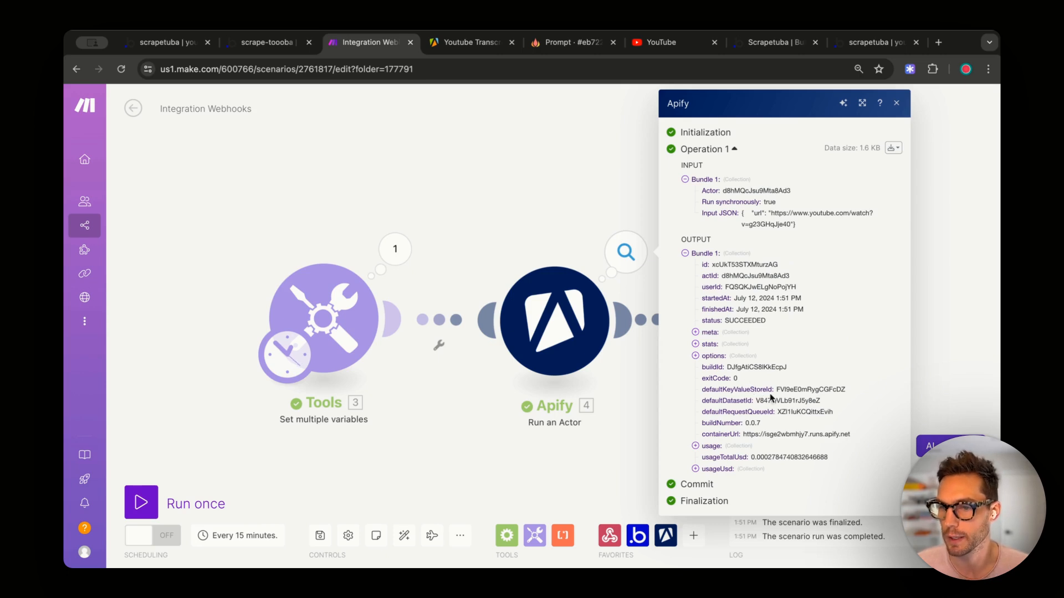
{"action": "double_click", "coordinate": [783, 400]}
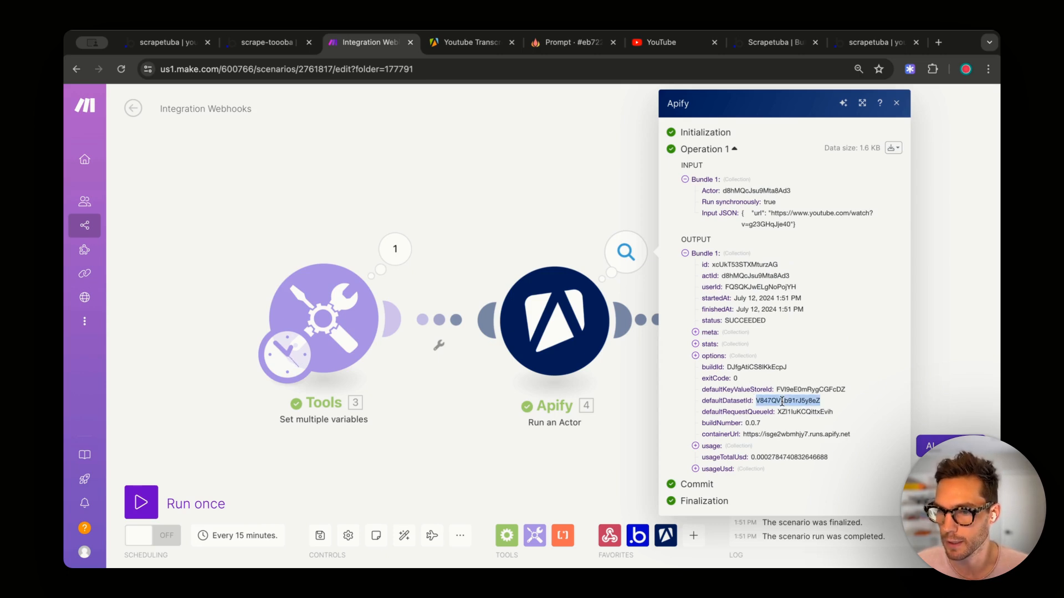
{"action": "left_click", "coordinate": [932, 334]}
- Run only Get Dataset Items with the pasted dataset ID
{"action": "right_click", "coordinate": [798, 313]}
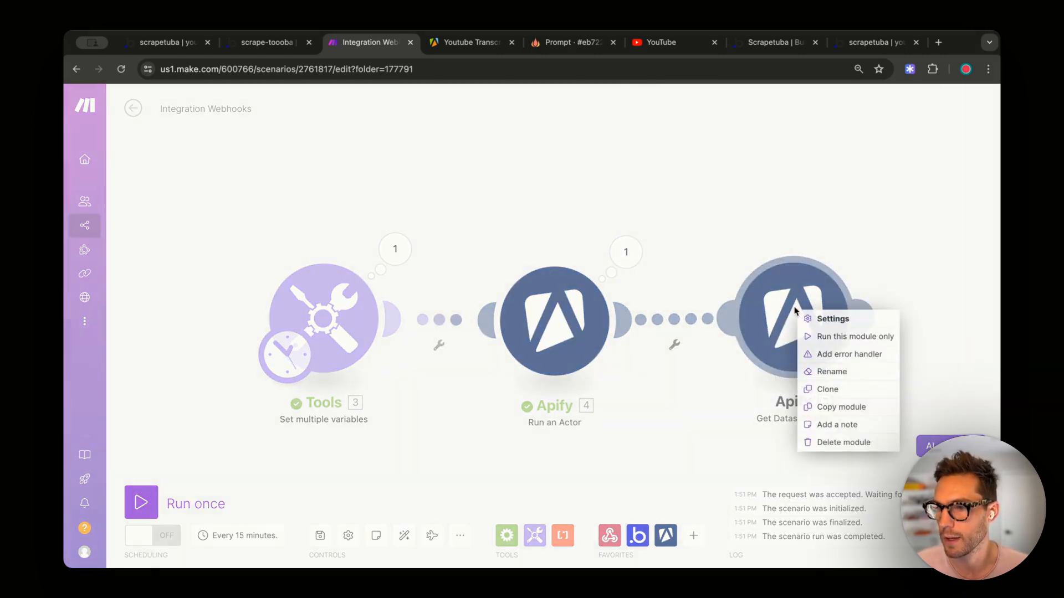
{"action": "left_click", "coordinate": [824, 339]}
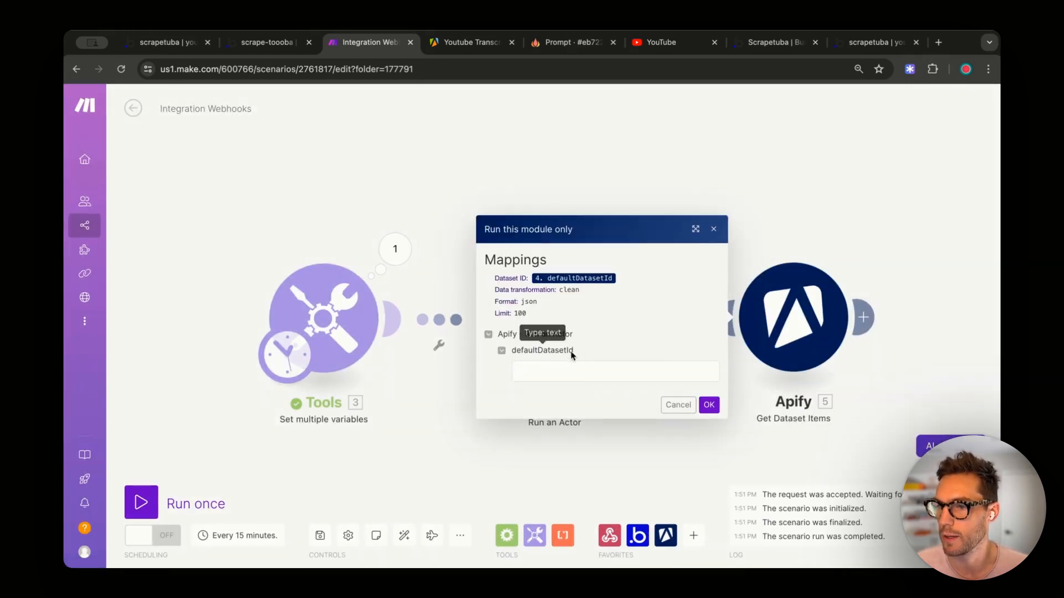
{"action": "left_click", "coordinate": [550, 372]}
{"action": "key", "text": "super+v"}
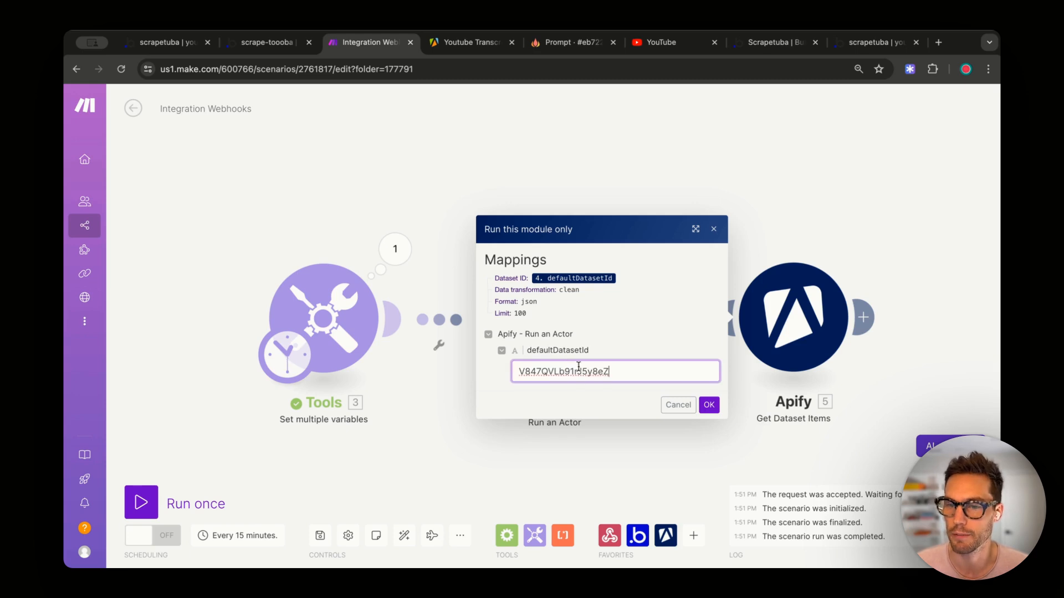
{"action": "left_click", "coordinate": [705, 410]}
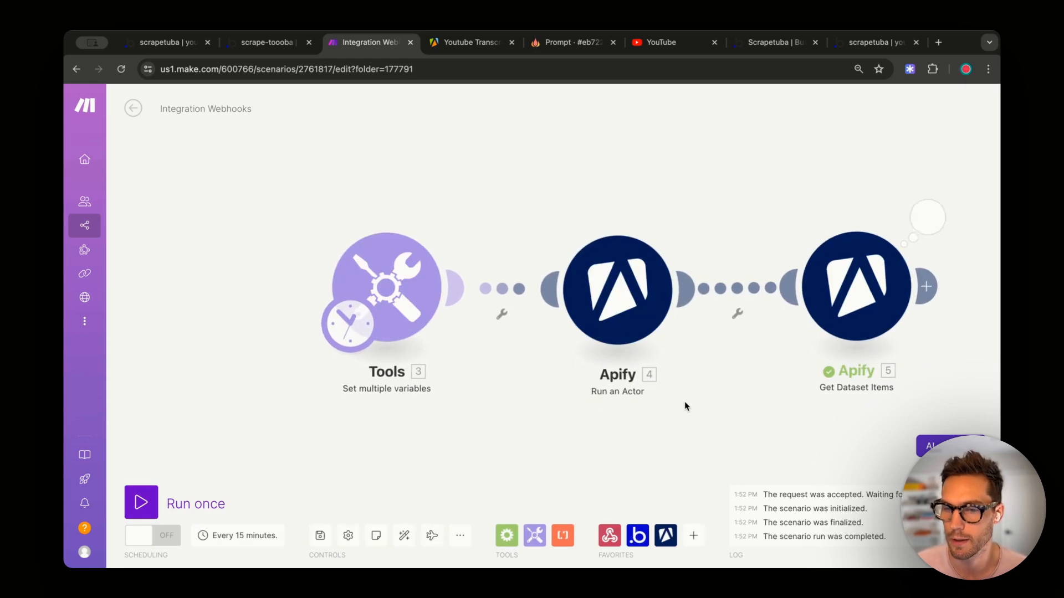
- Inspect the Get Dataset Items output and read the expanded video transcript
{"action": "left_click", "coordinate": [927, 216]}
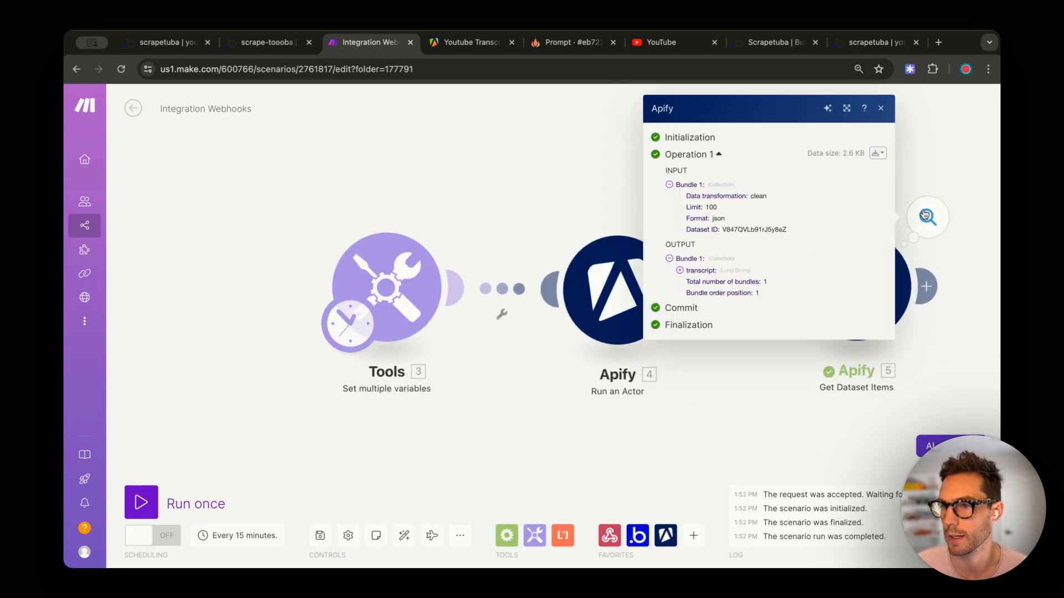
{"action": "left_click", "coordinate": [679, 271]}
{"action": "scroll", "coordinate": [735, 333], "scroll_direction": "down", "scroll_amount": 10}
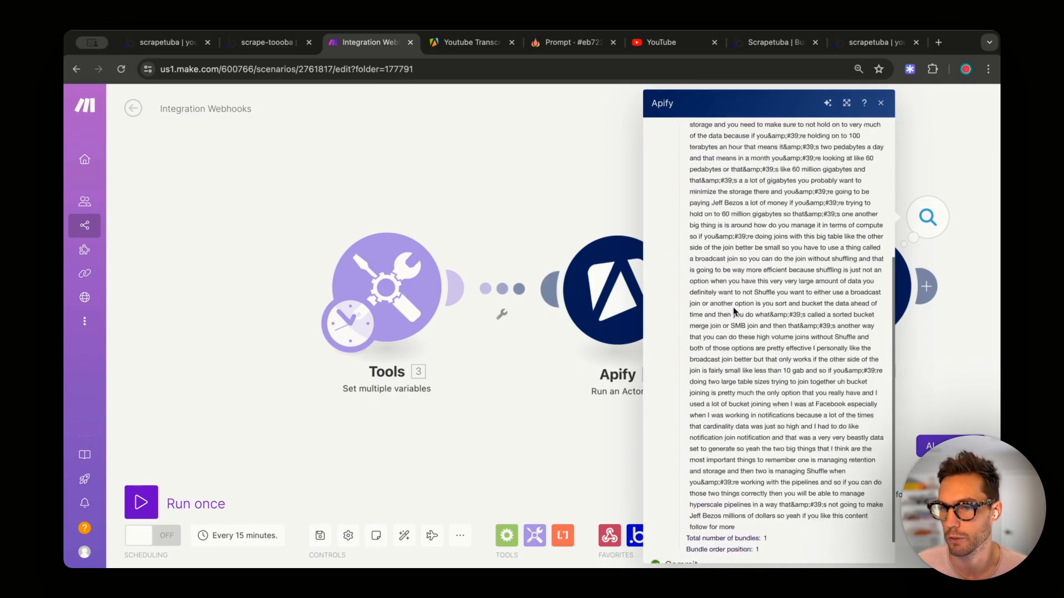
{"action": "scroll", "coordinate": [734, 368], "scroll_direction": "up", "scroll_amount": 10}
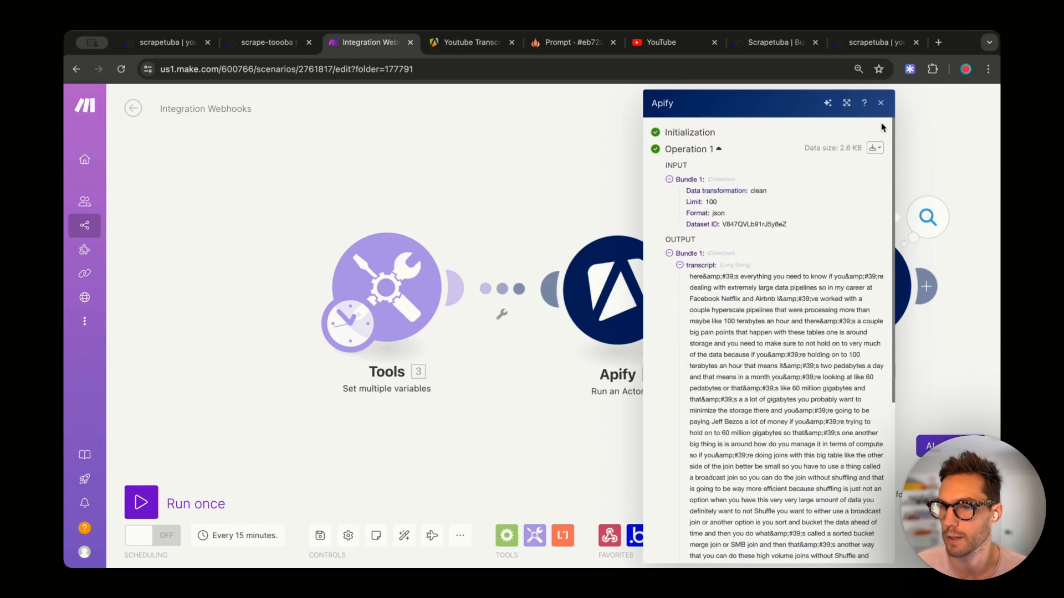
{"action": "left_click", "coordinate": [880, 103]}
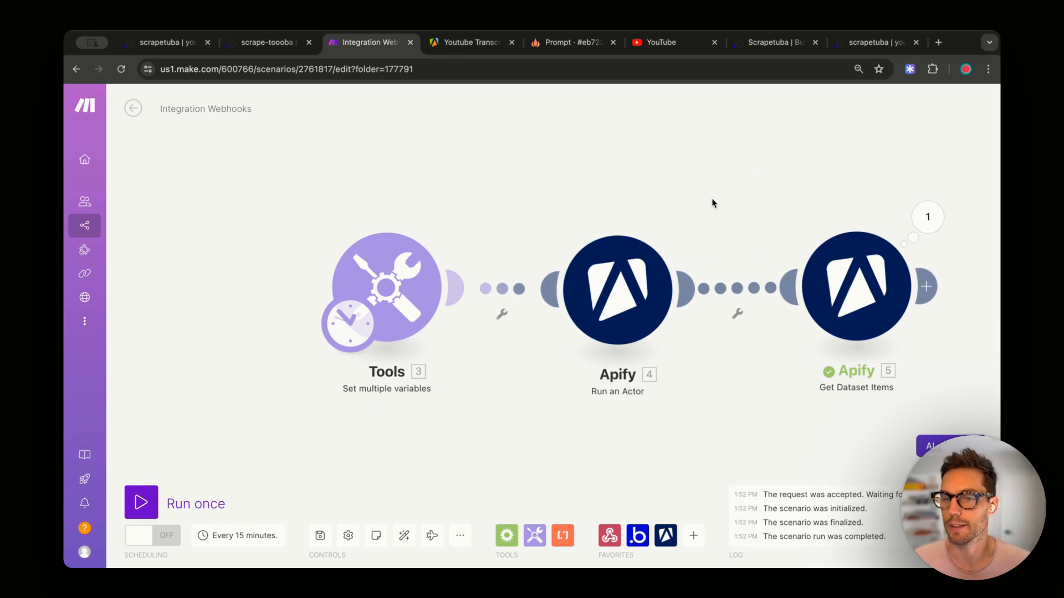
- Add an OpenAI (ChatGPT, Whisper, DALL-E) Create a Completion module, found by searching 'open'
{"action": "scroll", "coordinate": [750, 187], "scroll_direction": "right", "scroll_amount": 5}
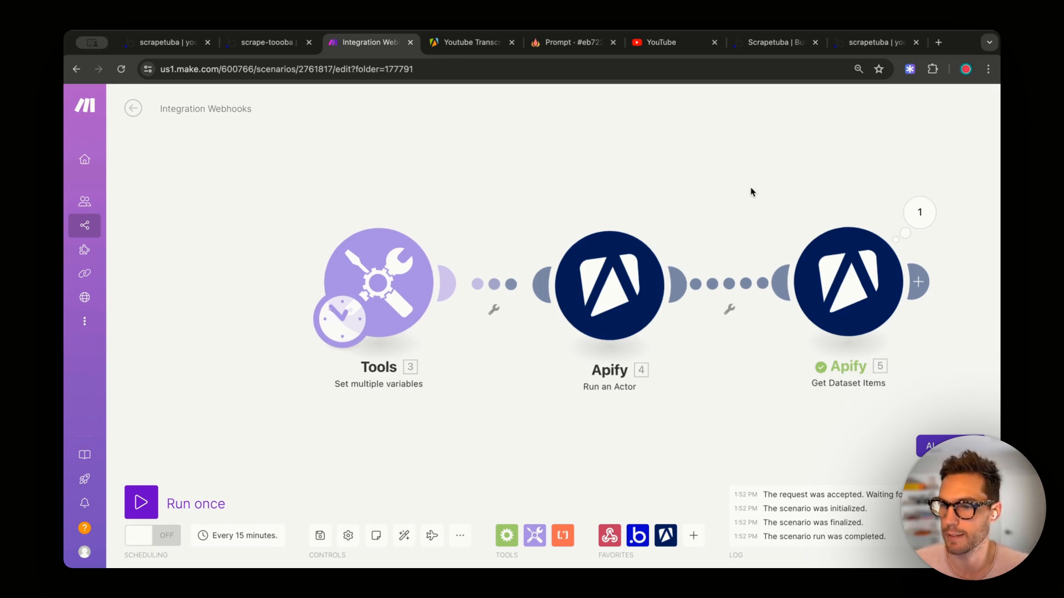
{"action": "left_click", "coordinate": [711, 287]}
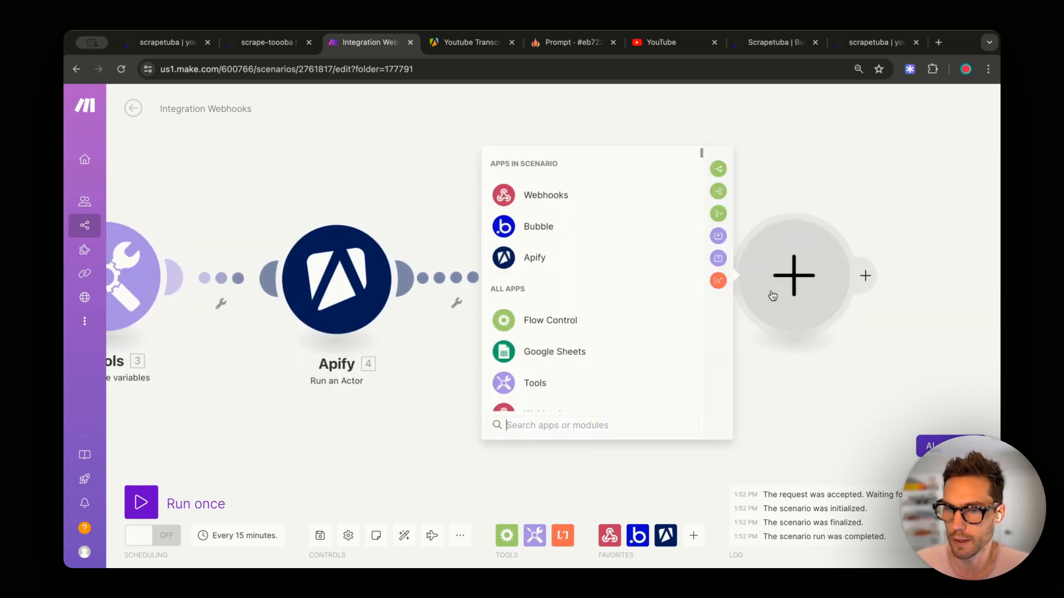
{"action": "type", "text": "open"}
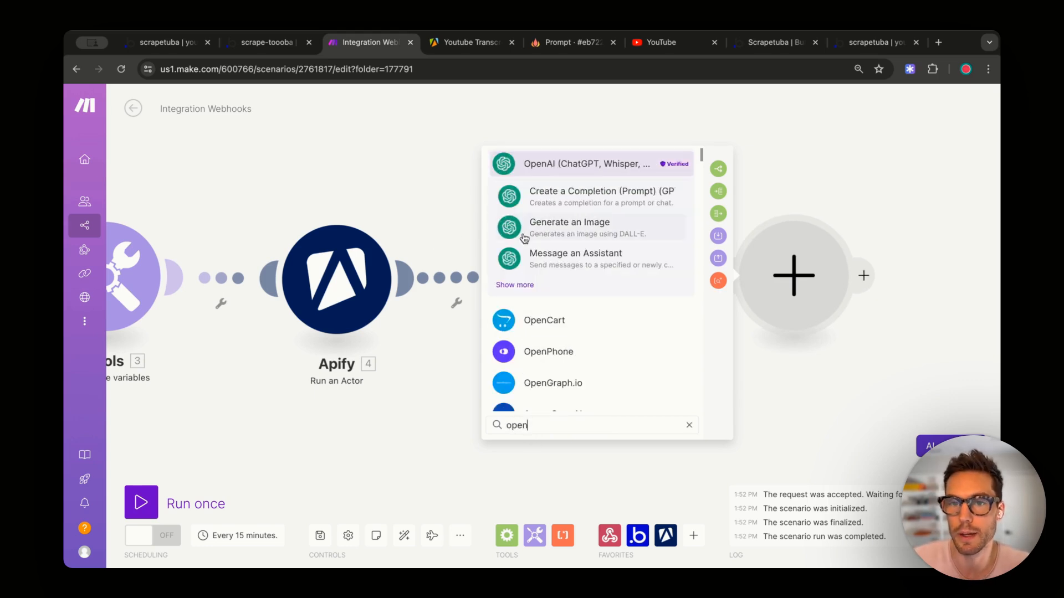
{"action": "left_click", "coordinate": [580, 171]}
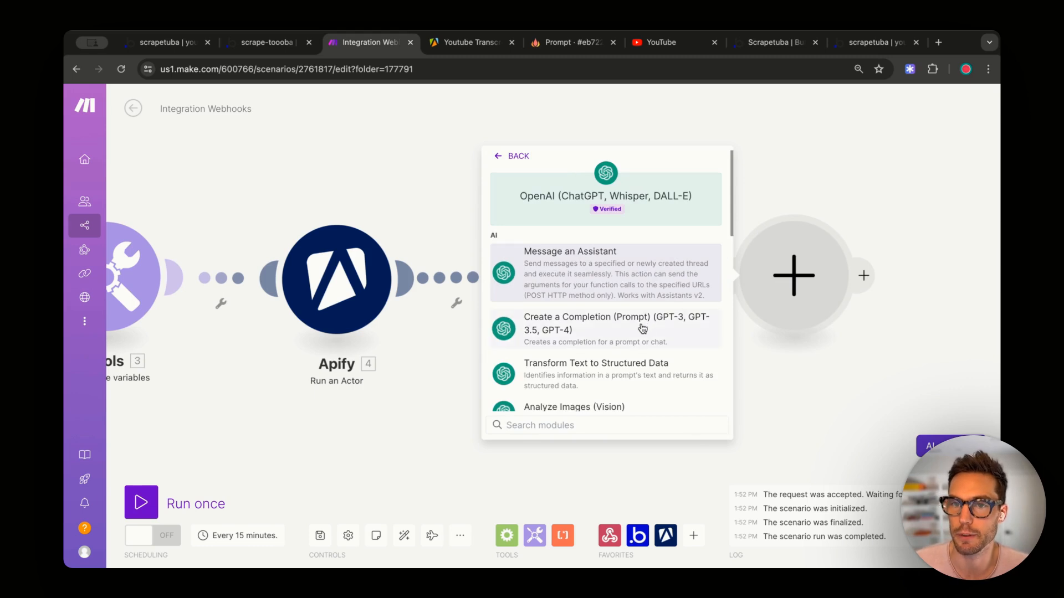
{"action": "scroll", "coordinate": [610, 338], "scroll_direction": "down", "scroll_amount": 1}
{"action": "left_click", "coordinate": [563, 322]}
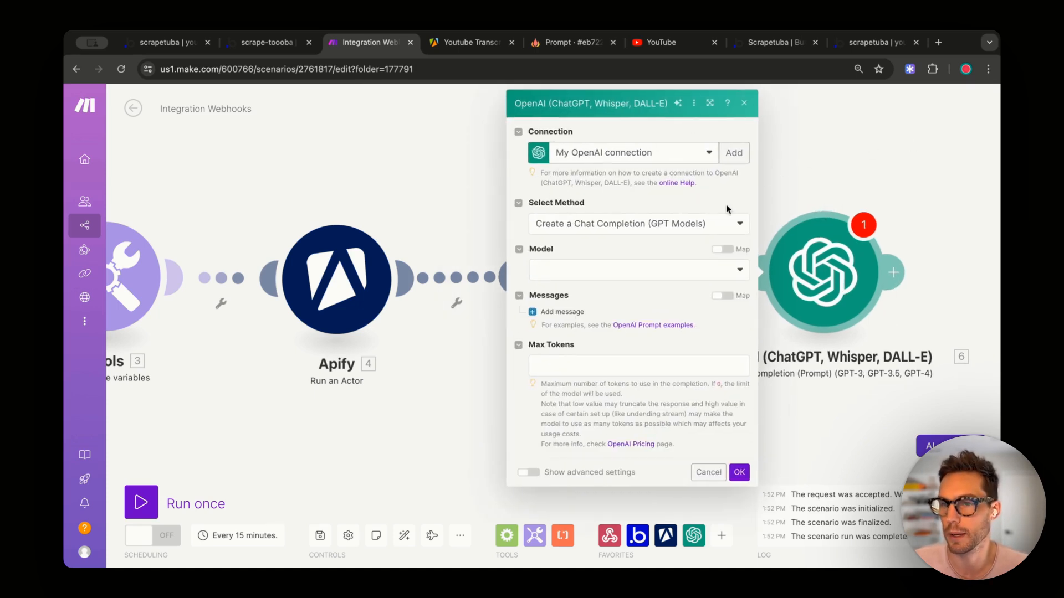
- Open the OpenAI Platform in a new tab and view the project's API keys list
{"action": "key", "text": "super+t"}
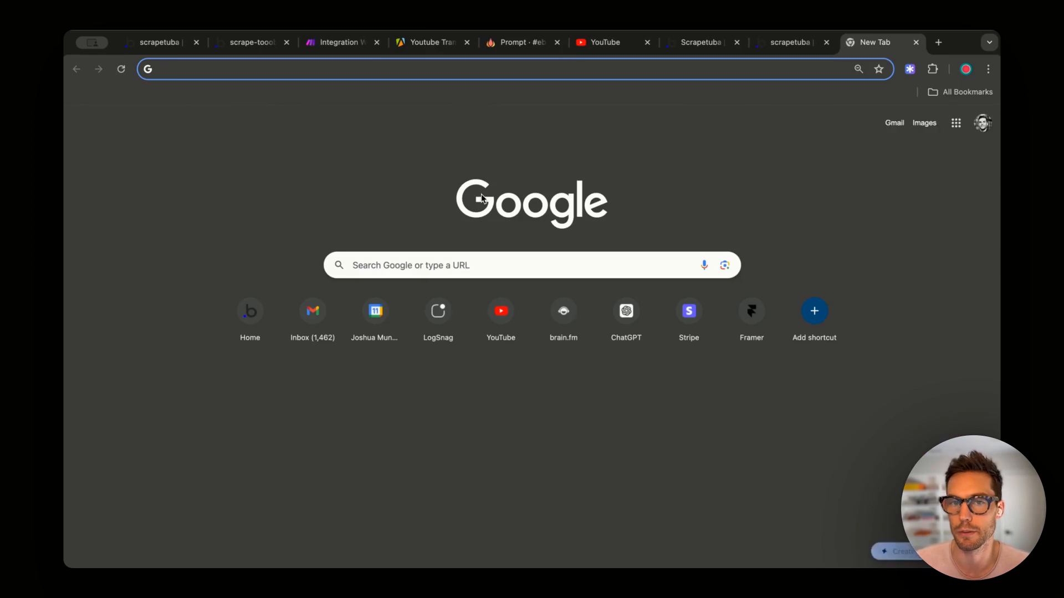
{"action": "type", "text": "pl"}
{"action": "key", "text": "Return"}
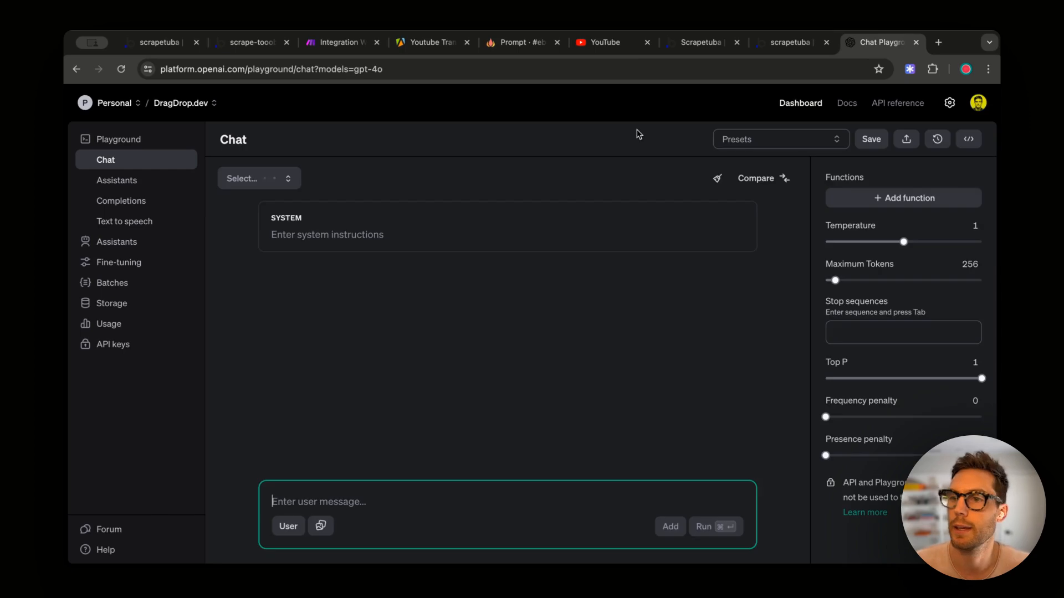
{"action": "left_click", "coordinate": [131, 343]}
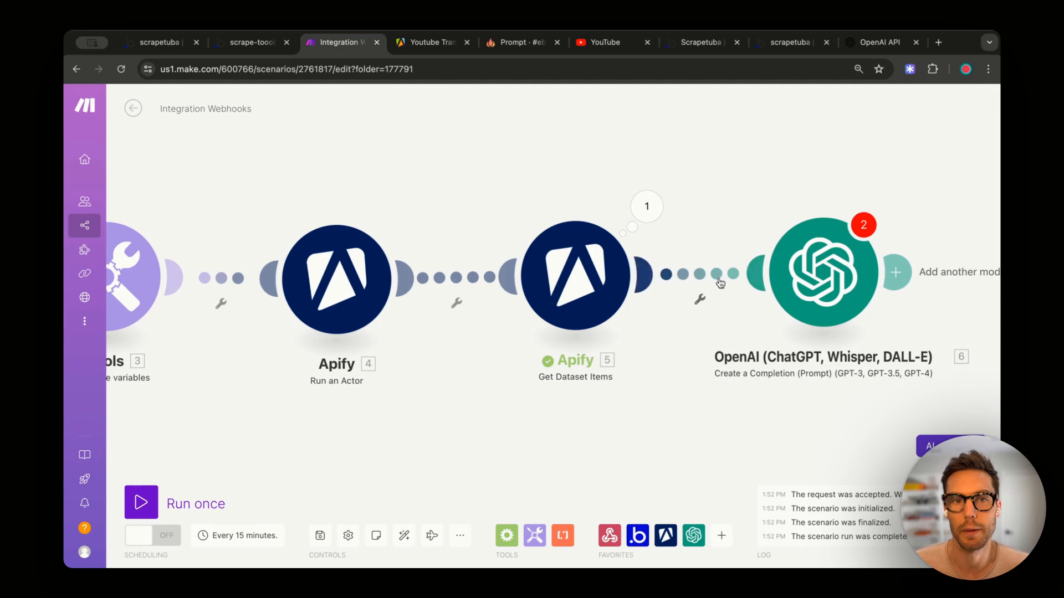
- Back in Make, set the OpenAI module's model to GPT-4o
{"action": "left_click", "coordinate": [332, 42]}
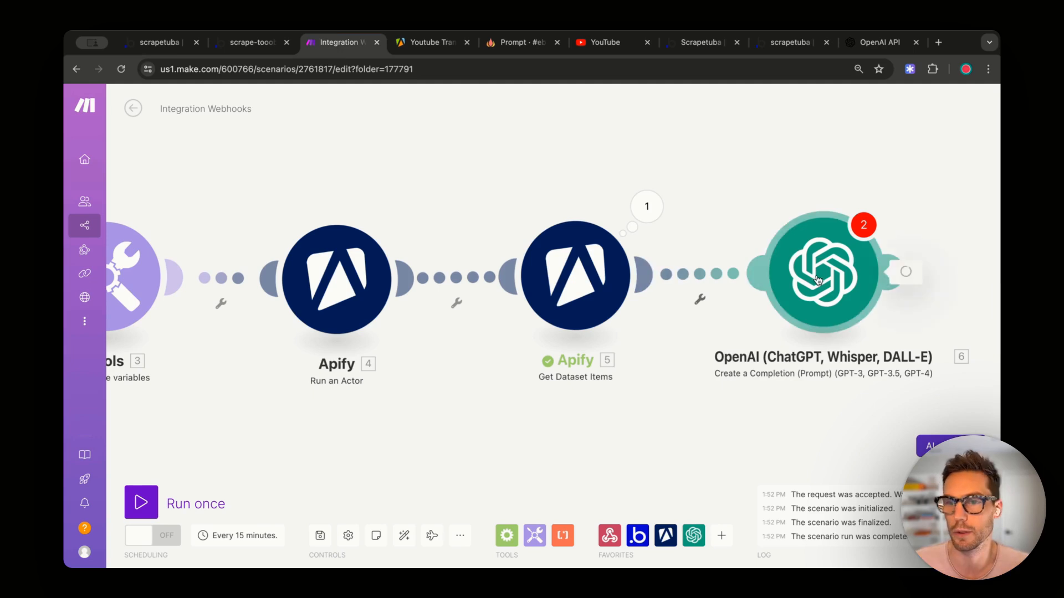
{"action": "left_click", "coordinate": [817, 279]}
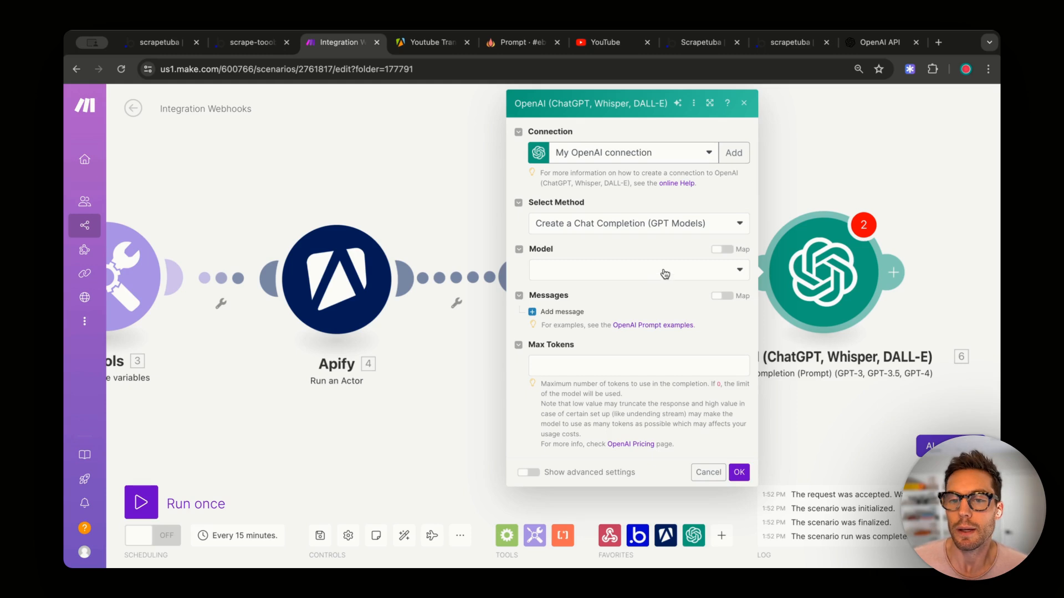
{"action": "left_click", "coordinate": [663, 272]}
{"action": "left_click", "coordinate": [595, 323]}
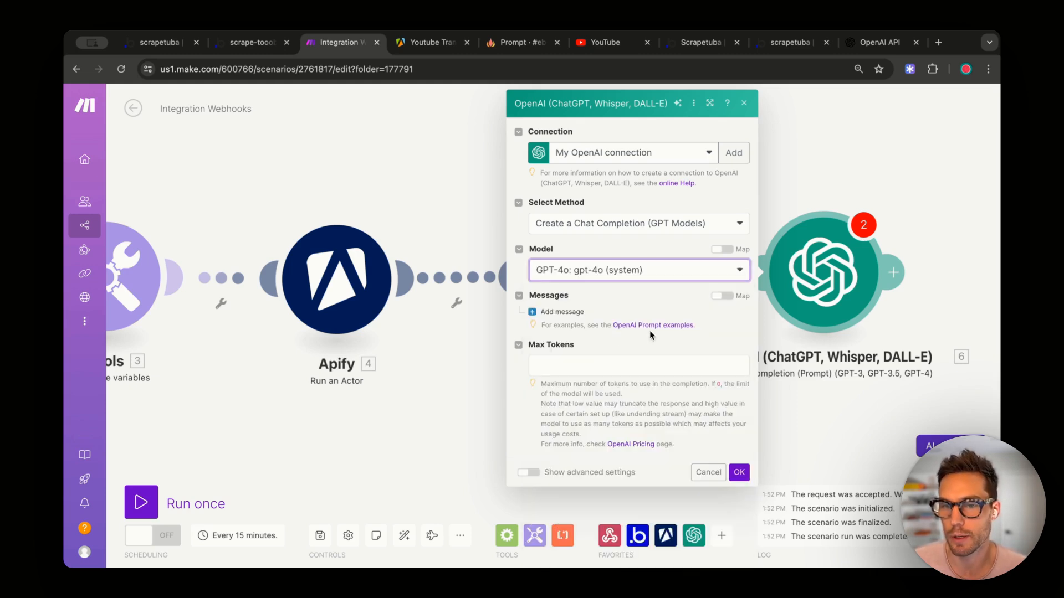
- Add two messages to the completion and make Message 1 a System message
{"action": "left_click", "coordinate": [563, 315]}
{"action": "left_click", "coordinate": [556, 445]}
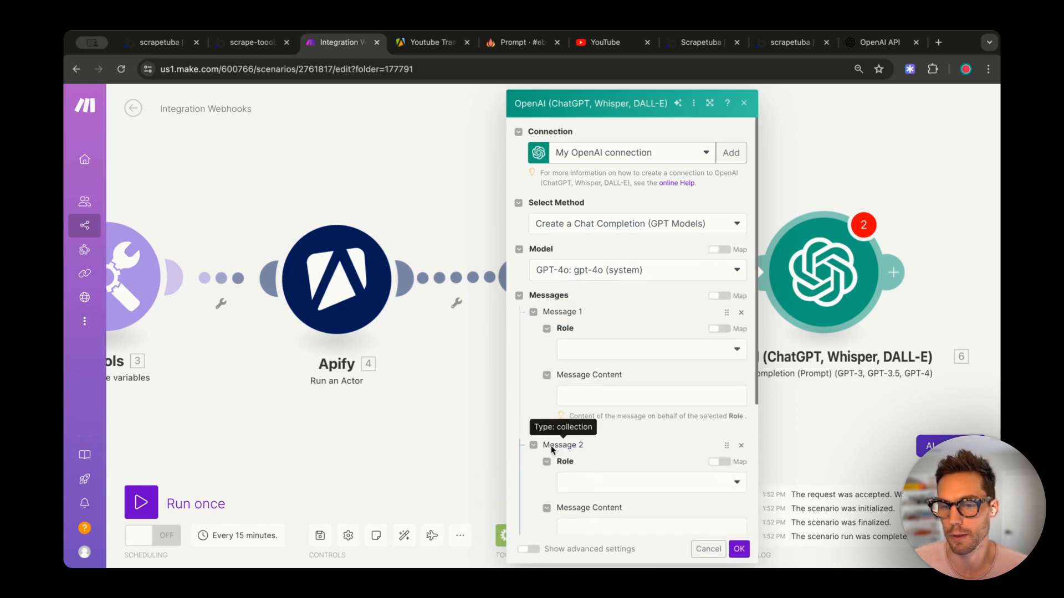
{"action": "left_click", "coordinate": [589, 349]}
{"action": "left_click", "coordinate": [586, 368]}
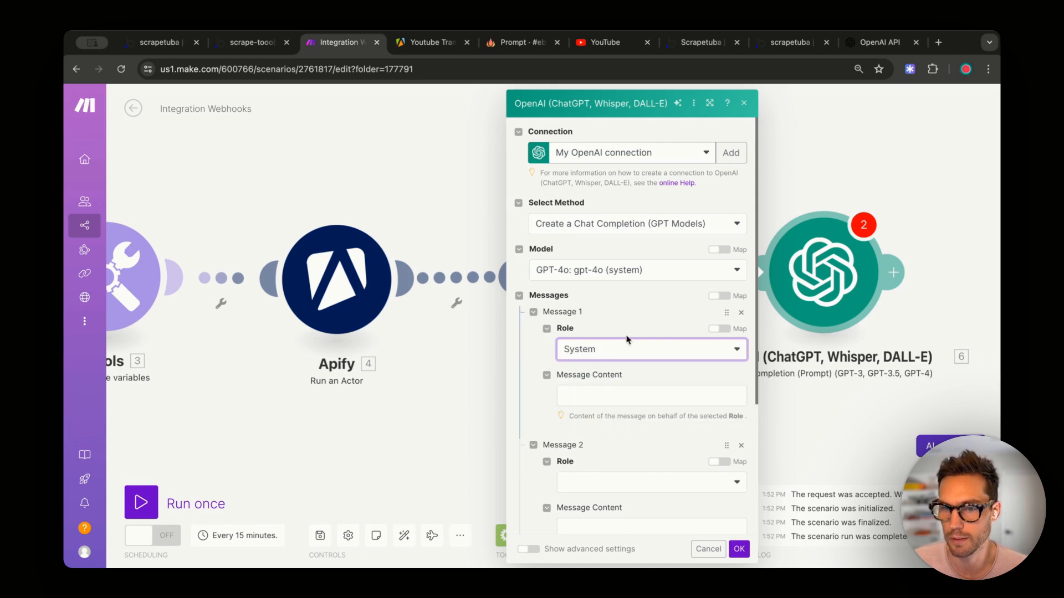
{"action": "left_click", "coordinate": [643, 312]}
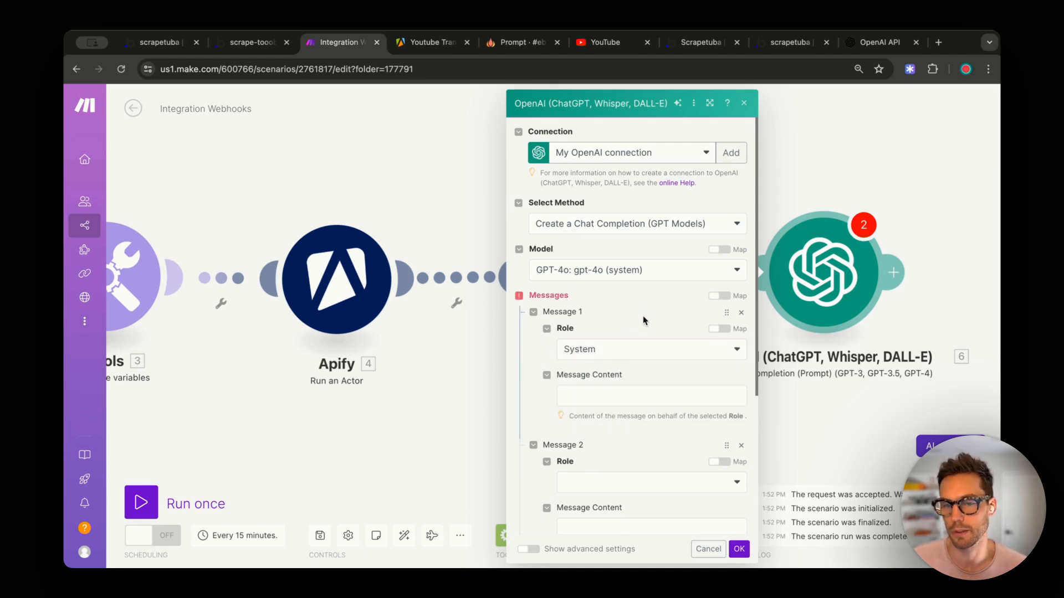
{"action": "left_click", "coordinate": [612, 395]}
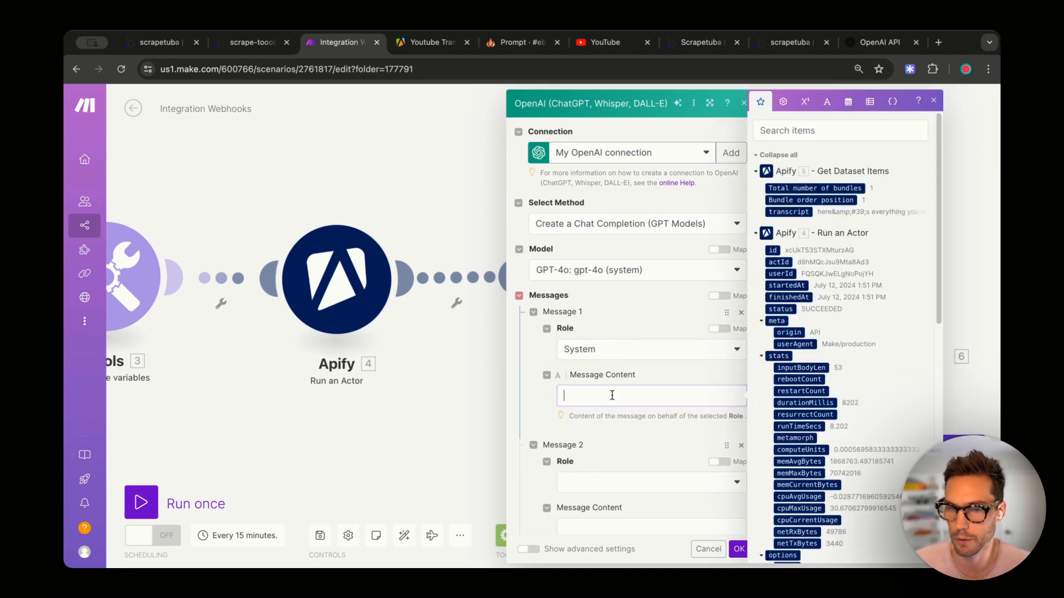
{"action": "left_click", "coordinate": [505, 45]}
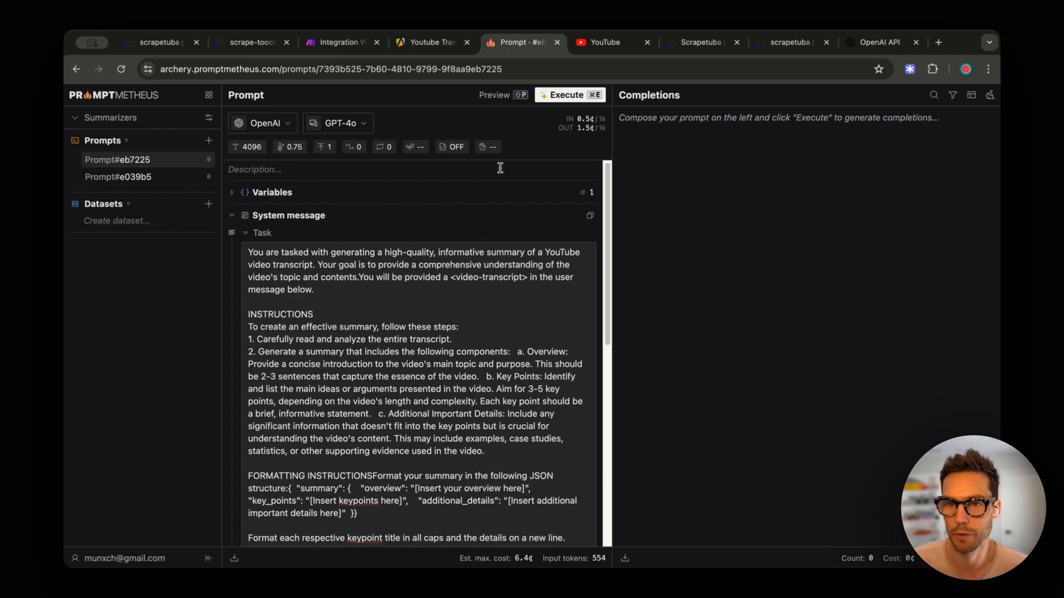
- Preview the 554-token YouTube-summary prompt and copy its SYSTEM block to the clipboard
{"action": "left_click", "coordinate": [494, 95]}
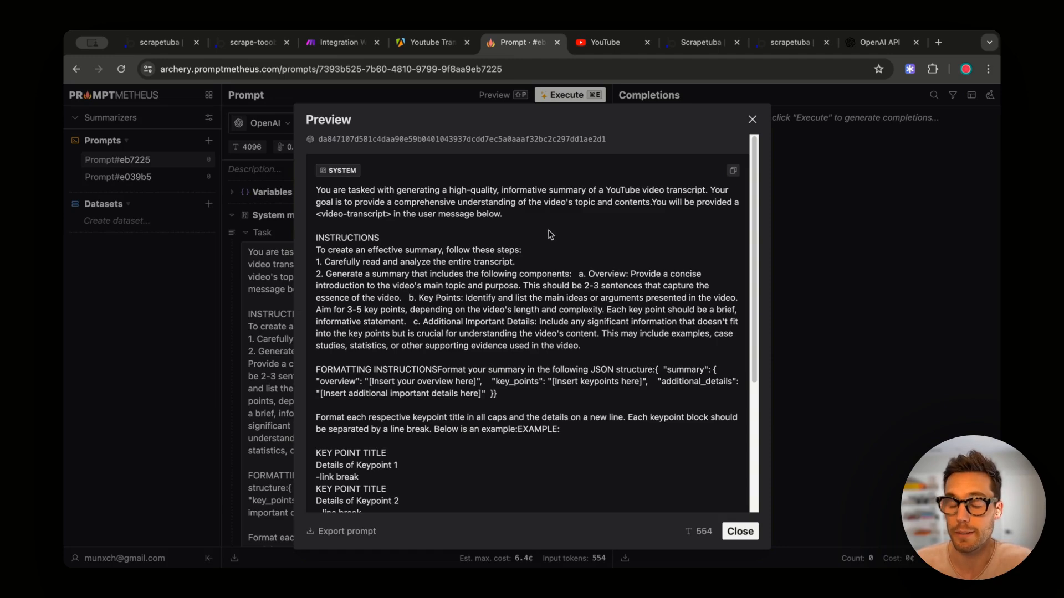
{"action": "scroll", "coordinate": [569, 259], "scroll_direction": "down", "scroll_amount": 1}
{"action": "scroll", "coordinate": [568, 258], "scroll_direction": "up", "scroll_amount": 1}
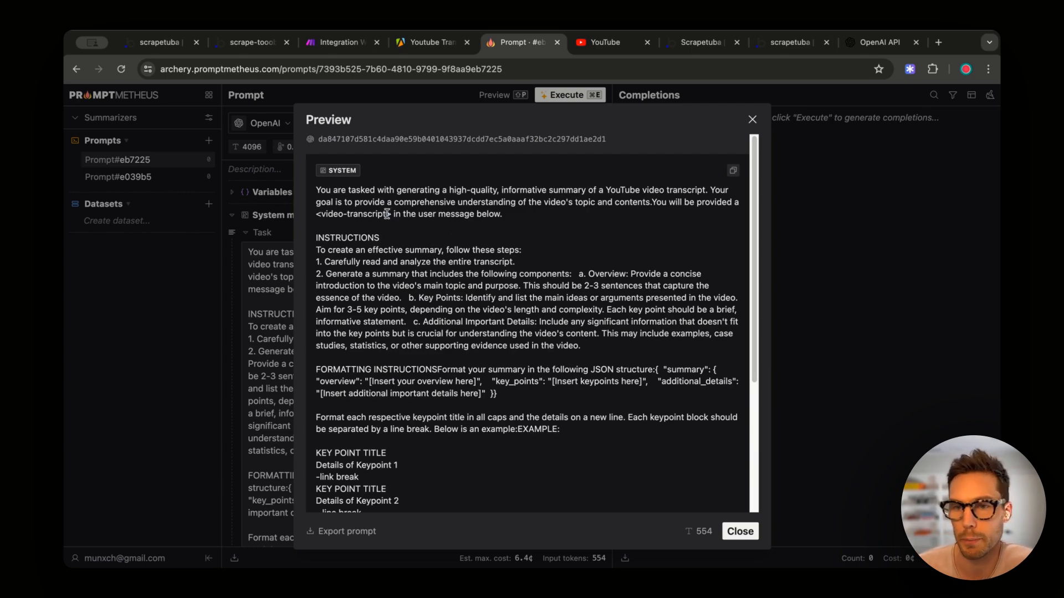
{"action": "left_click_drag", "start_coordinate": [390, 214], "coordinate": [333, 215]}
{"action": "left_click", "coordinate": [428, 257]}
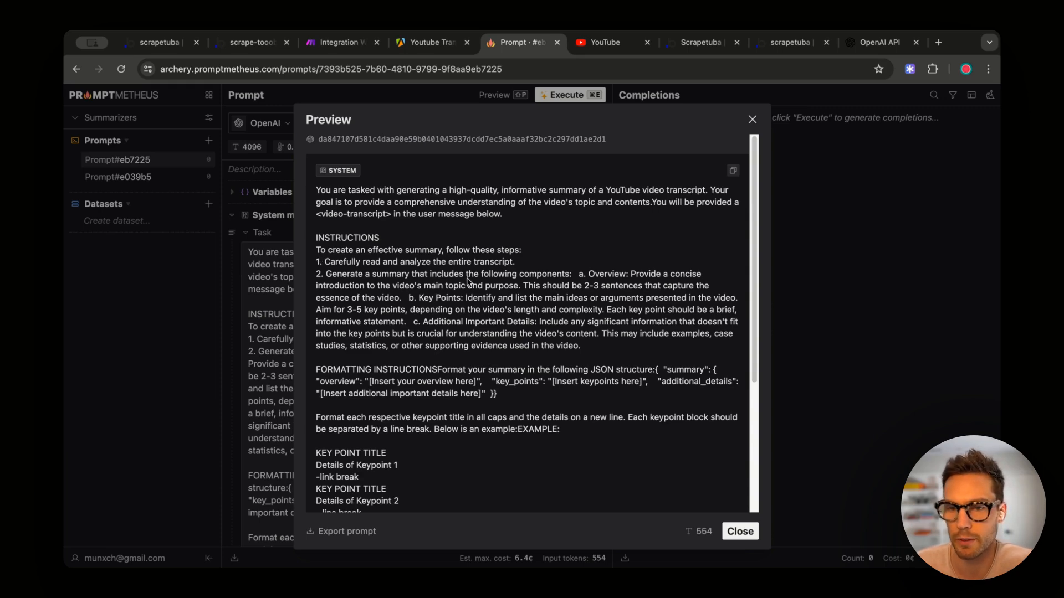
{"action": "scroll", "coordinate": [494, 278], "scroll_direction": "down", "scroll_amount": 4}
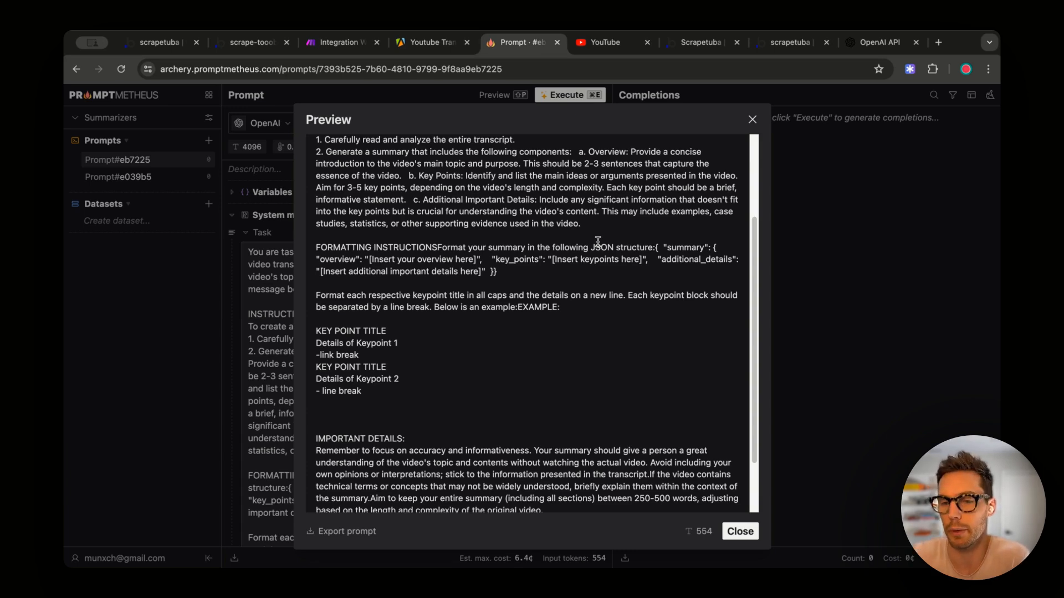
{"action": "scroll", "coordinate": [612, 258], "scroll_direction": "down", "scroll_amount": 5}
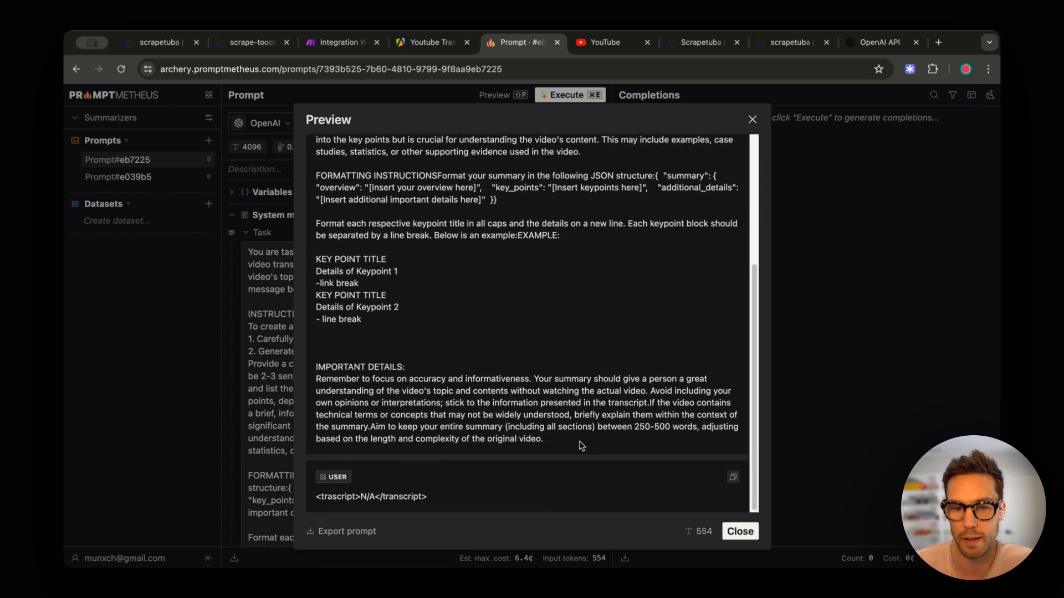
{"action": "scroll", "coordinate": [526, 370], "scroll_direction": "up", "scroll_amount": 10}
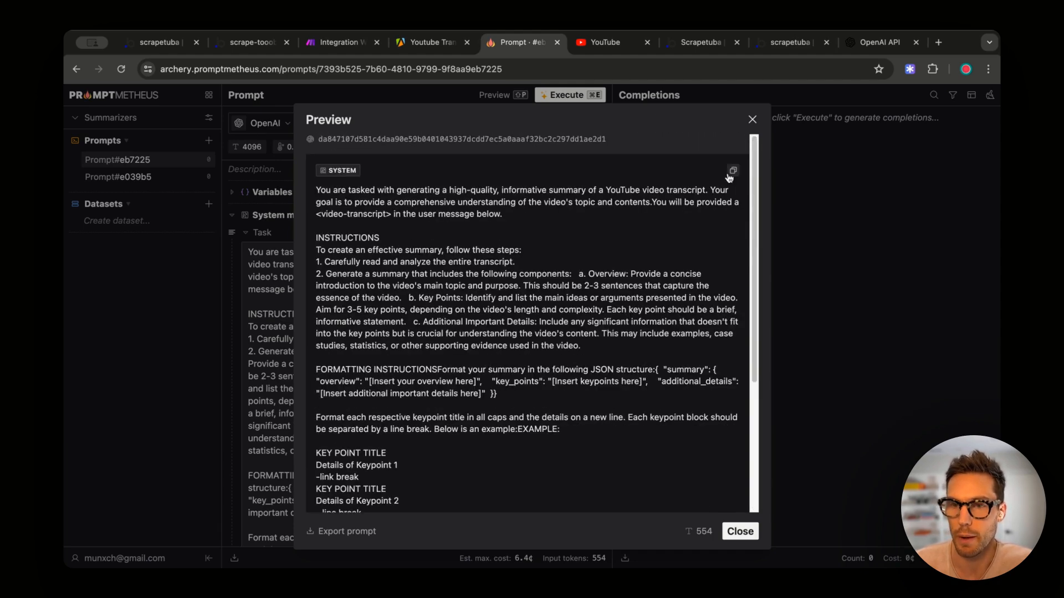
{"action": "left_click", "coordinate": [732, 171]}
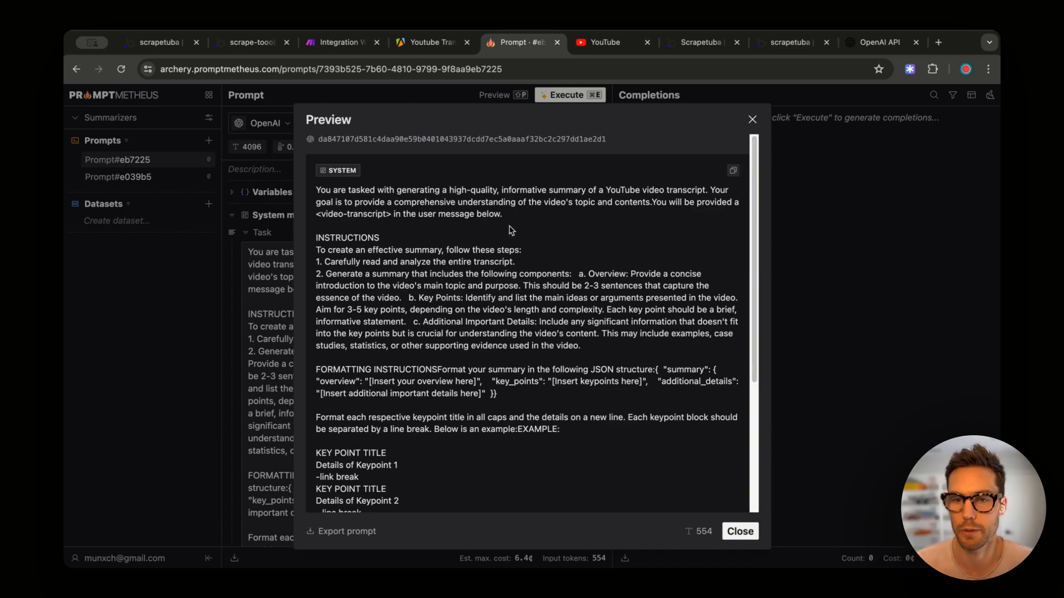
- Paste the copied summary prompt into Message 1's content in the OpenAI module
{"action": "left_click", "coordinate": [244, 49]}
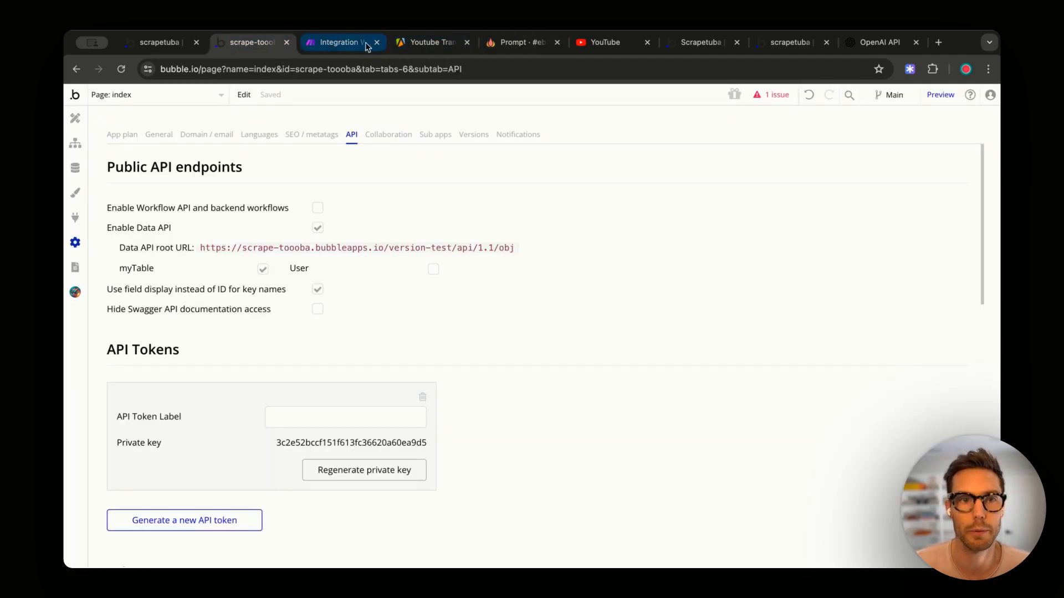
{"action": "left_click", "coordinate": [365, 46]}
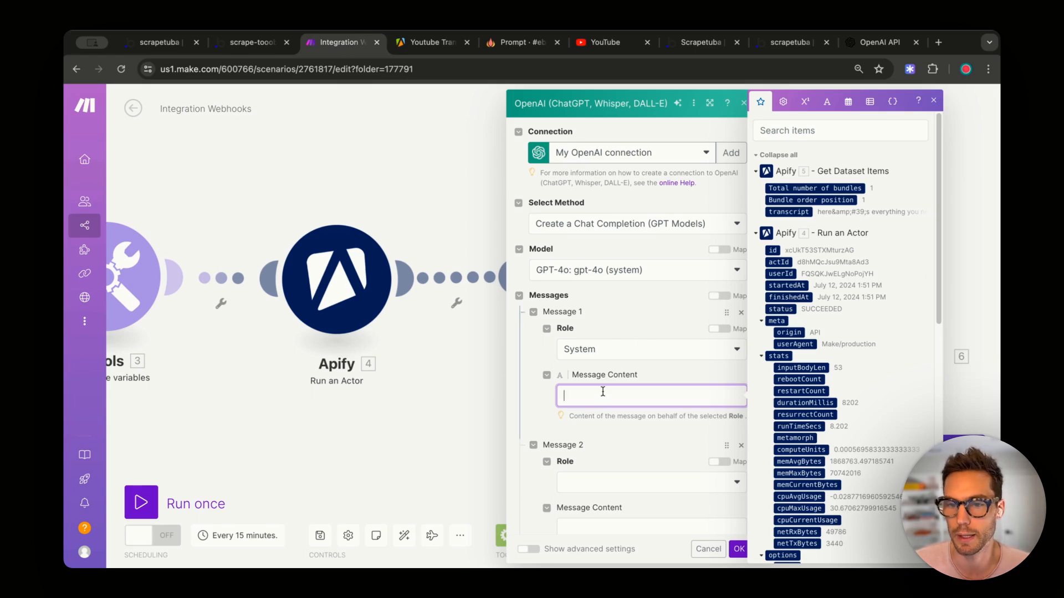
{"action": "key", "text": "super+v"}
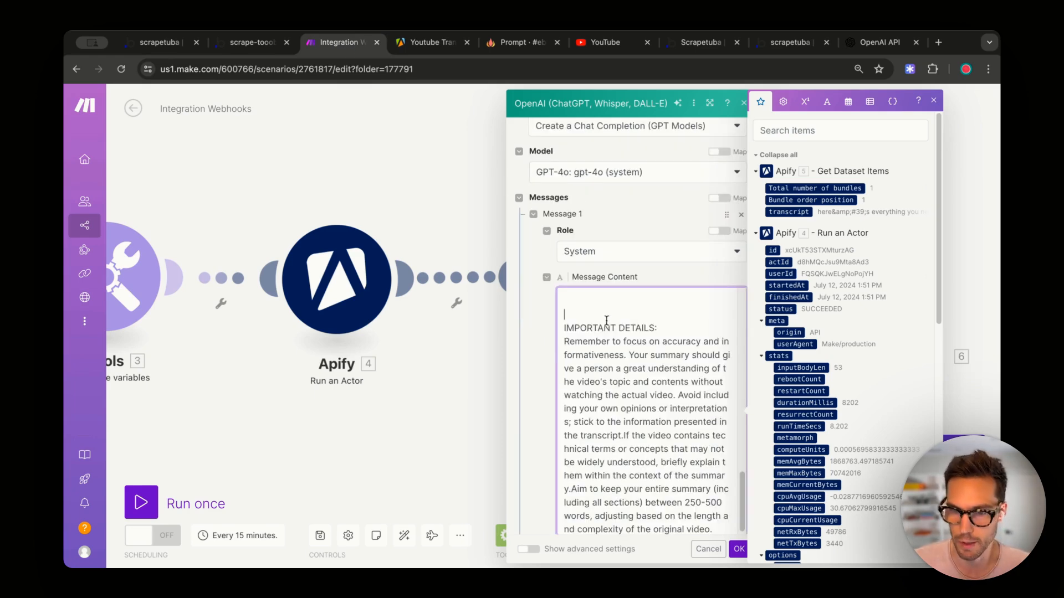
- Make Message 2 a User message wrapping 5. transcript in <video-transcript></video-transcript> tags
{"action": "scroll", "coordinate": [607, 320], "scroll_direction": "down", "scroll_amount": 6}
{"action": "scroll", "coordinate": [537, 289], "scroll_direction": "down", "scroll_amount": 5}
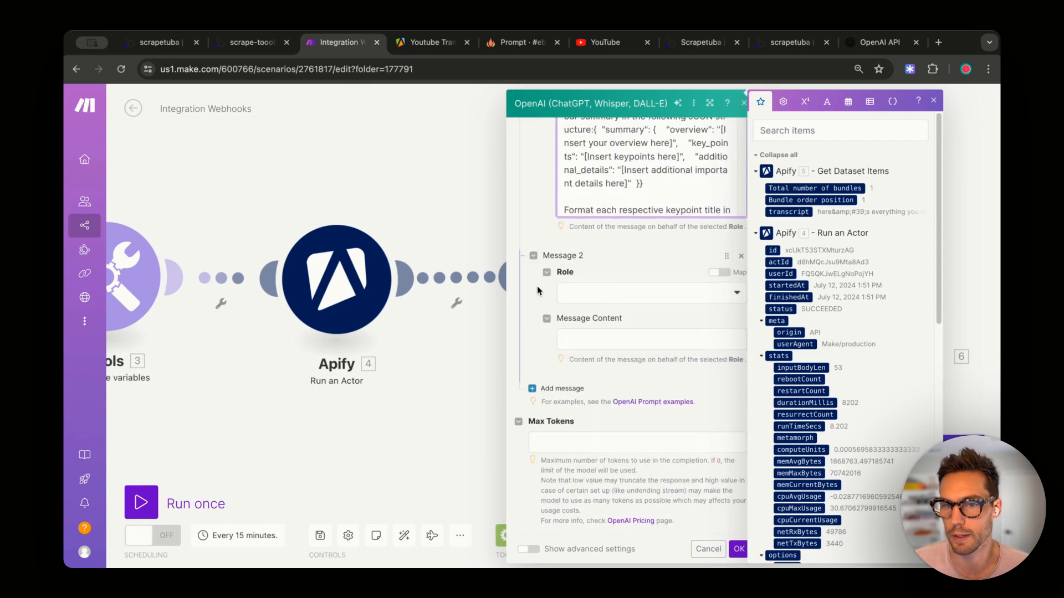
{"action": "left_click", "coordinate": [599, 293]}
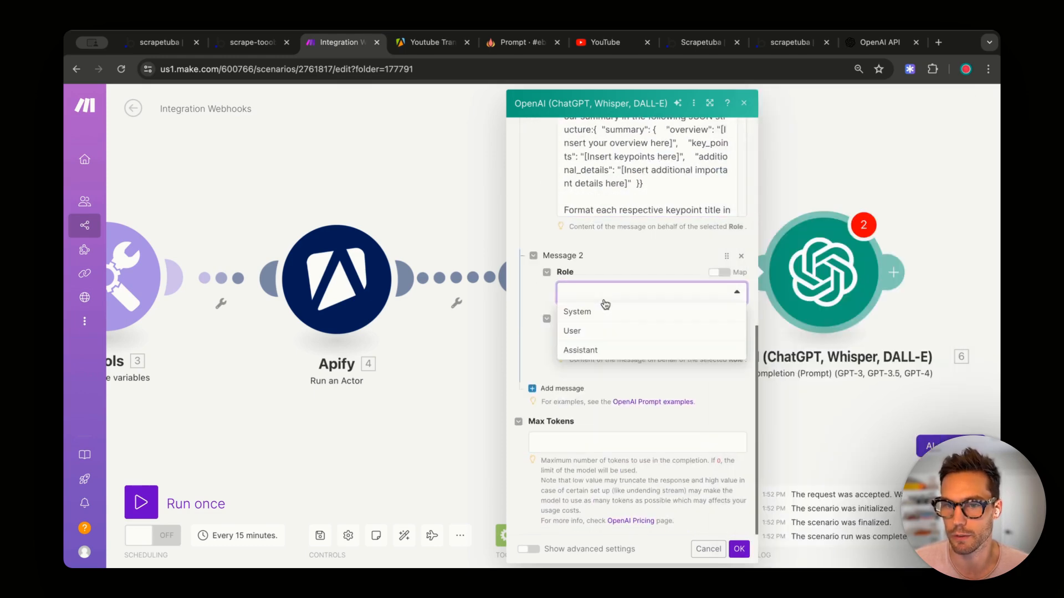
{"action": "left_click", "coordinate": [586, 330]}
{"action": "left_click", "coordinate": [586, 334]}
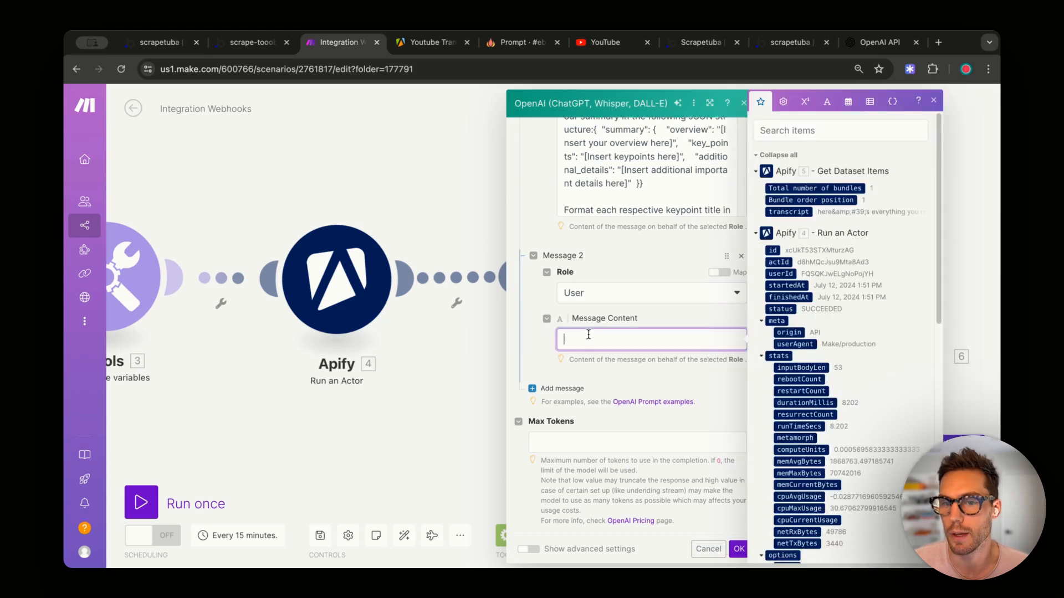
{"action": "type", "text": "<>"}
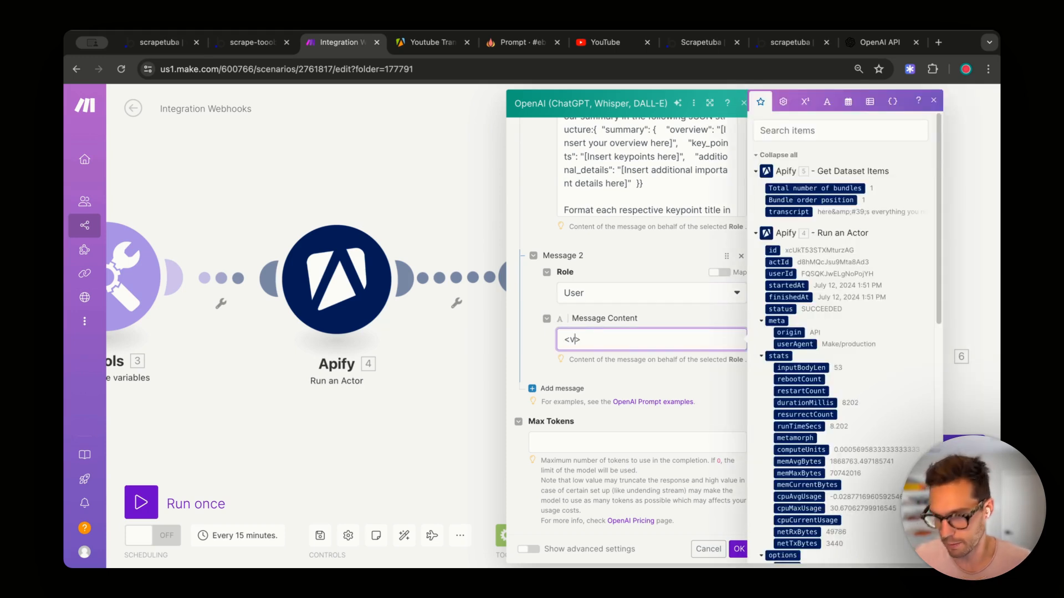
{"action": "type", "text": "video-transcript>"}
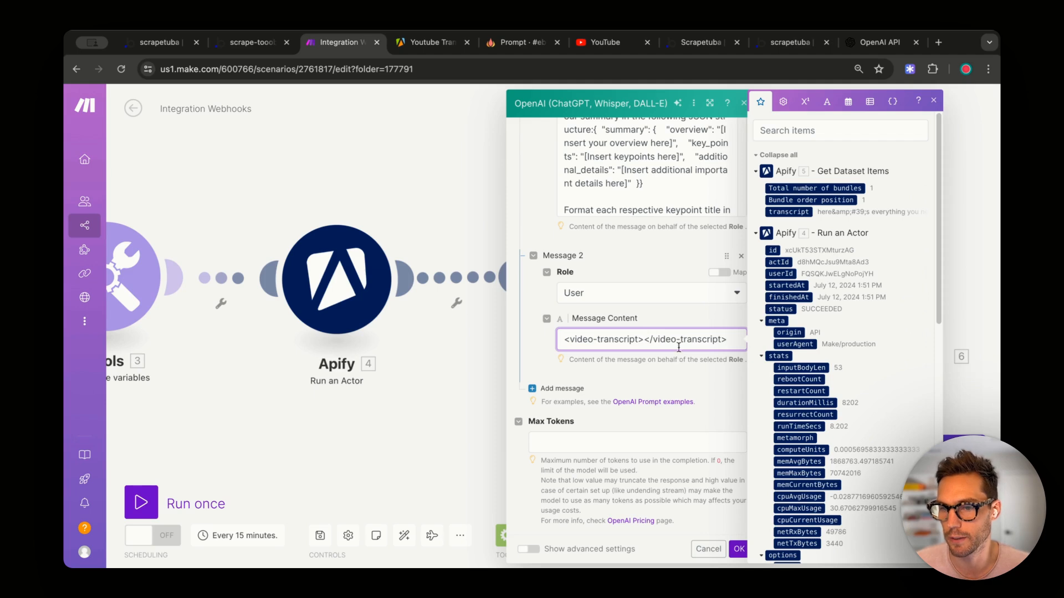
{"action": "left_click", "coordinate": [794, 212]}
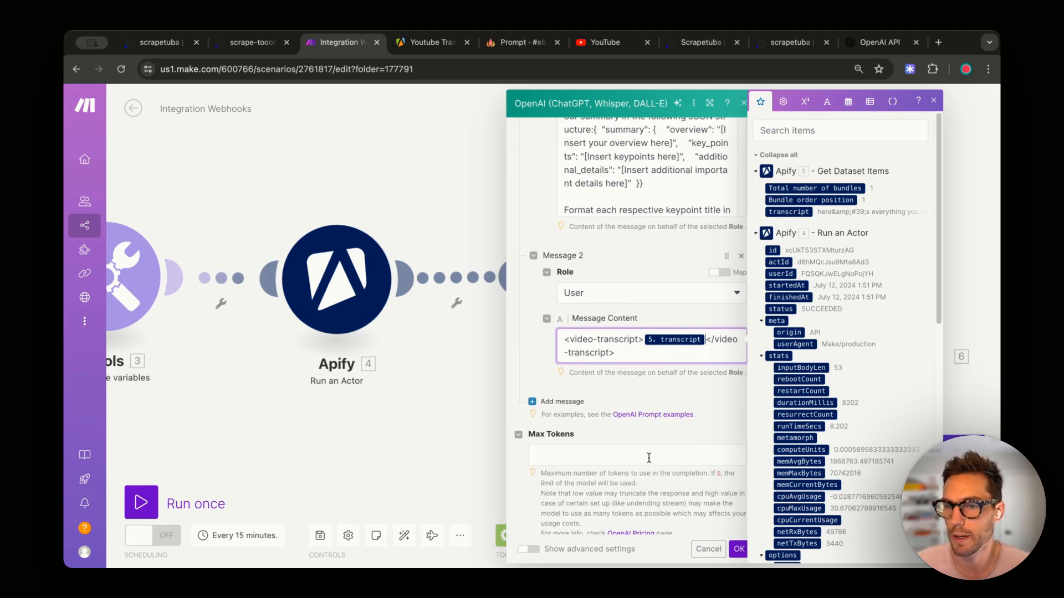
- Set the OpenAI module's max tokens to 500 and temperature to 0.65
{"action": "left_click", "coordinate": [584, 449]}
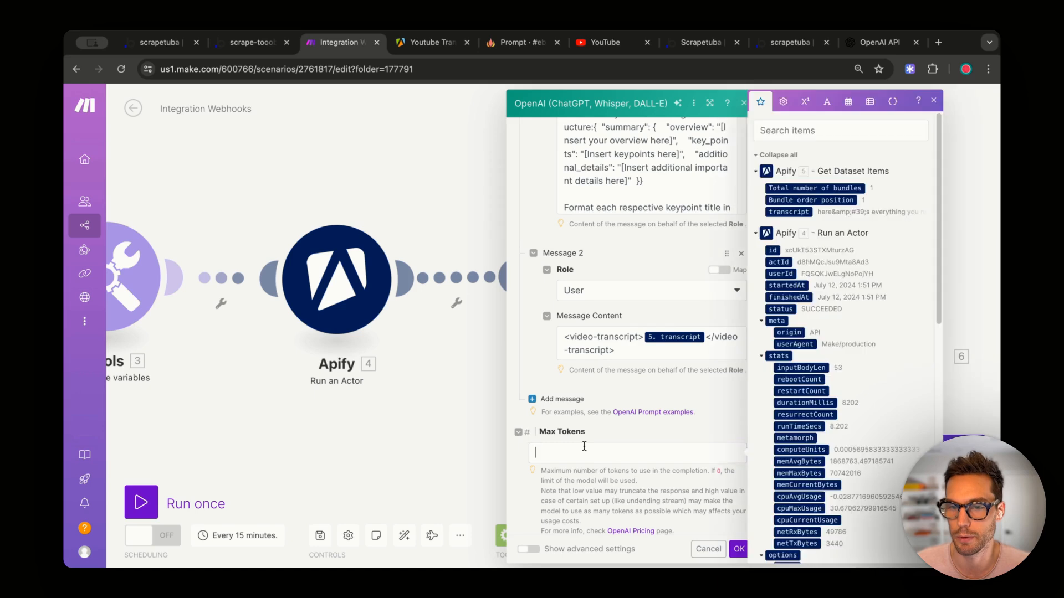
{"action": "type", "text": "500"}
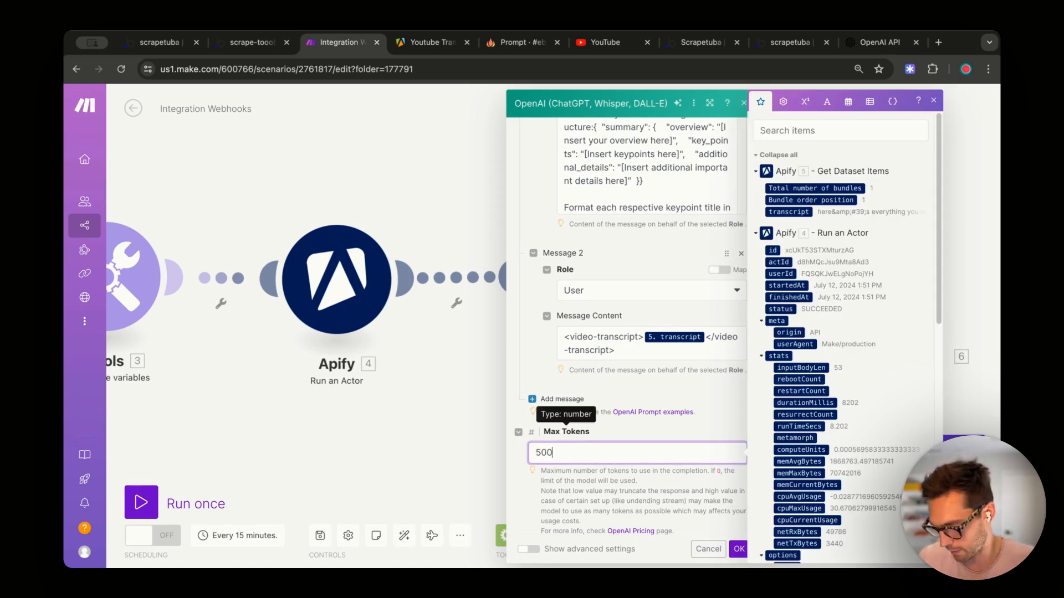
{"action": "left_click", "coordinate": [711, 422]}
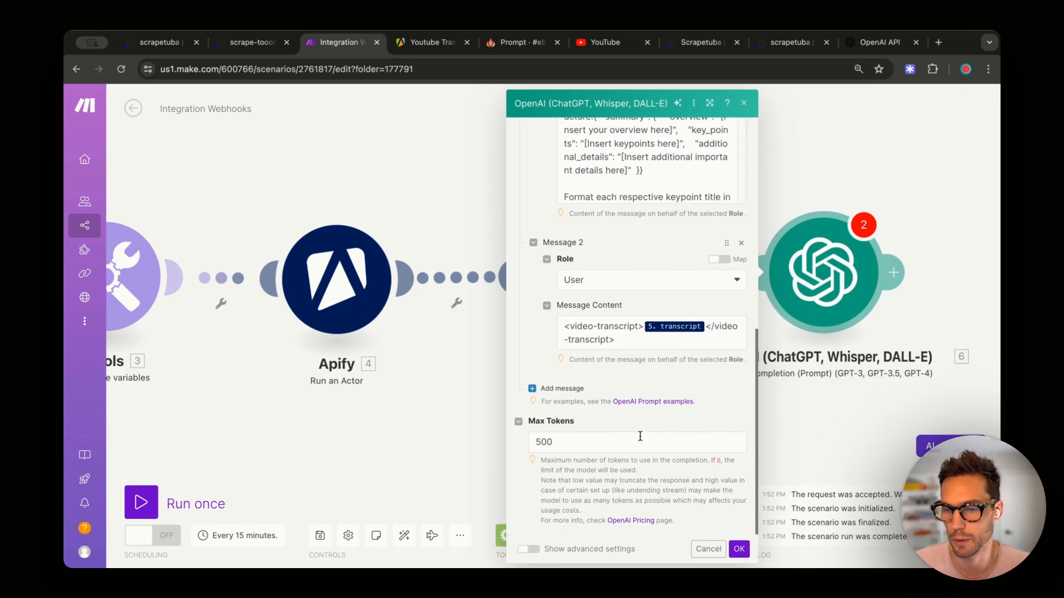
{"action": "left_click", "coordinate": [529, 549]}
{"action": "scroll", "coordinate": [624, 482], "scroll_direction": "down", "scroll_amount": 2}
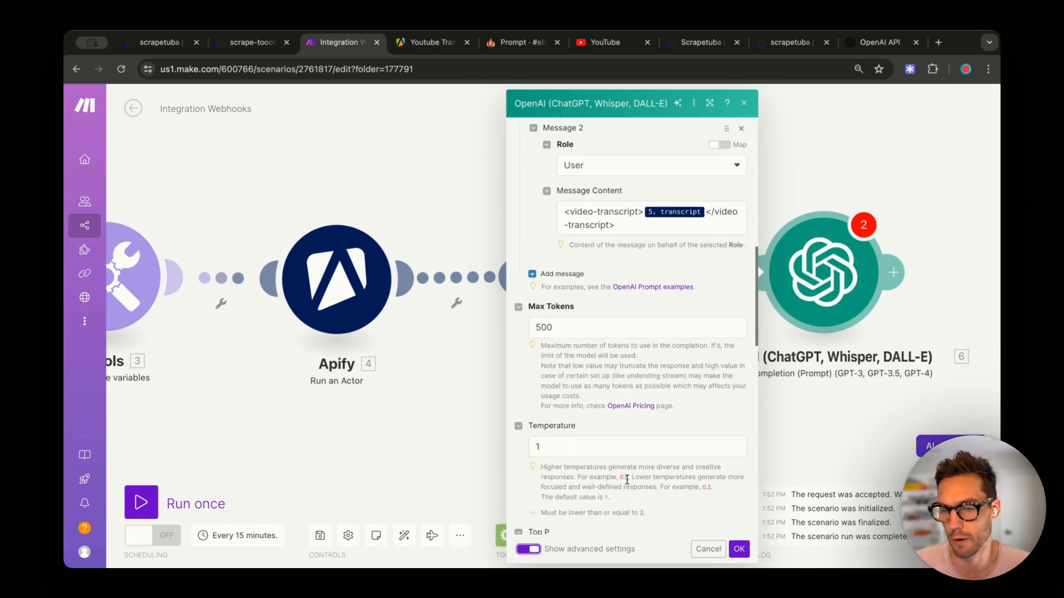
{"action": "scroll", "coordinate": [627, 480], "scroll_direction": "down", "scroll_amount": 3}
{"action": "left_click", "coordinate": [620, 317]}
{"action": "type", "text": "."}
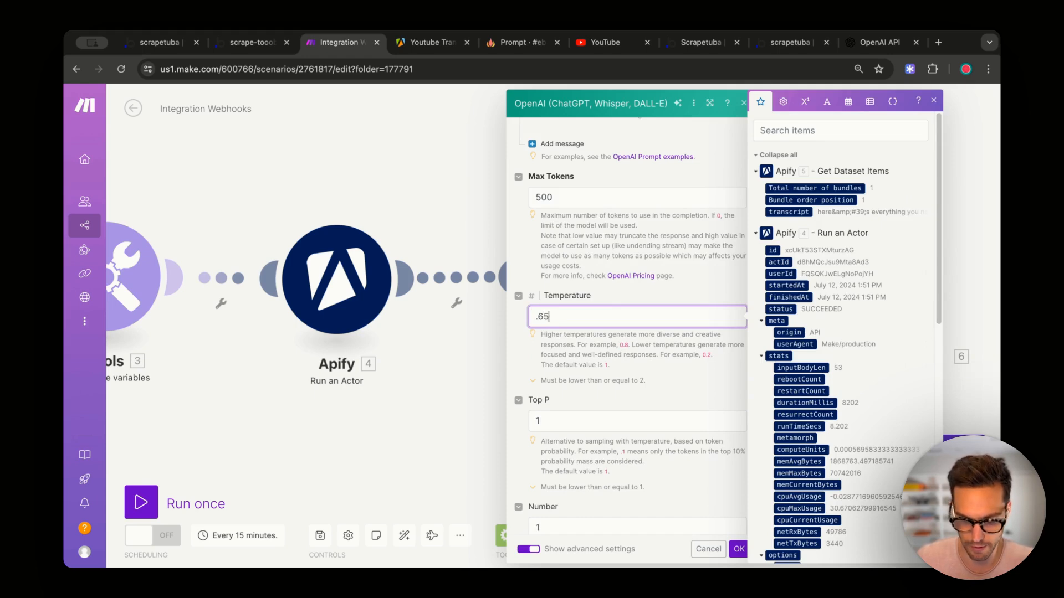
{"action": "type", "text": "65"}
{"action": "left_click", "coordinate": [535, 316]}
{"action": "type", "text": "0"}
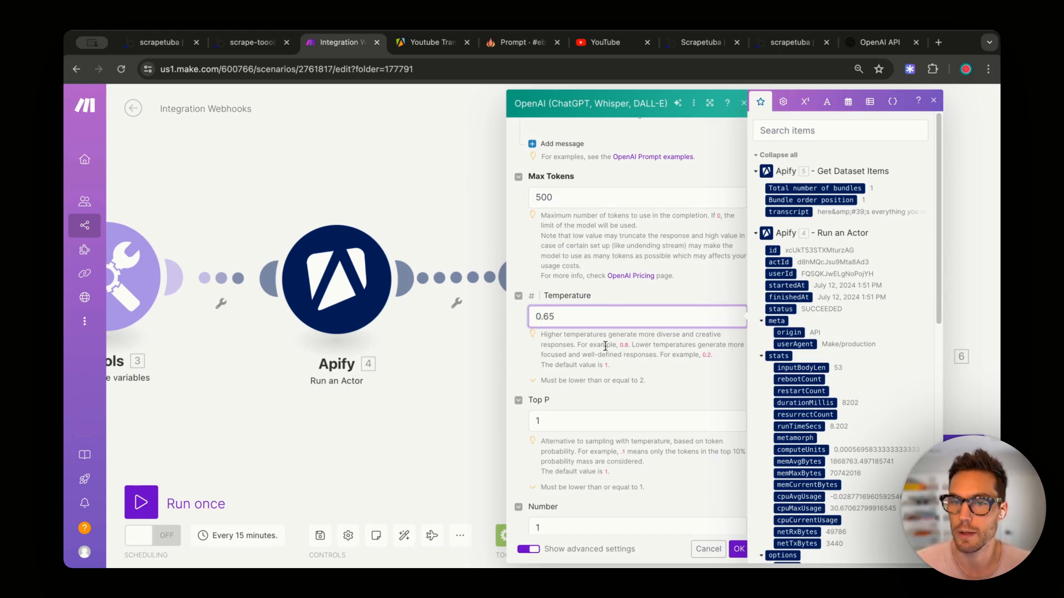
- Choose JSON Object as the response format and save the OpenAI module
{"action": "scroll", "coordinate": [605, 346], "scroll_direction": "down", "scroll_amount": 10}
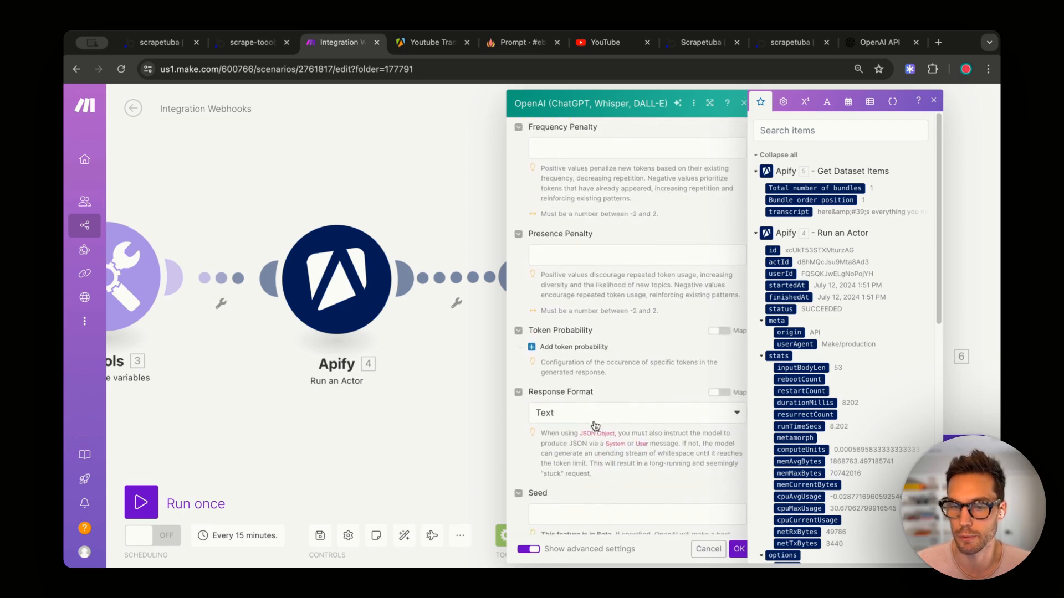
{"action": "left_click", "coordinate": [563, 413]}
{"action": "left_click", "coordinate": [561, 469]}
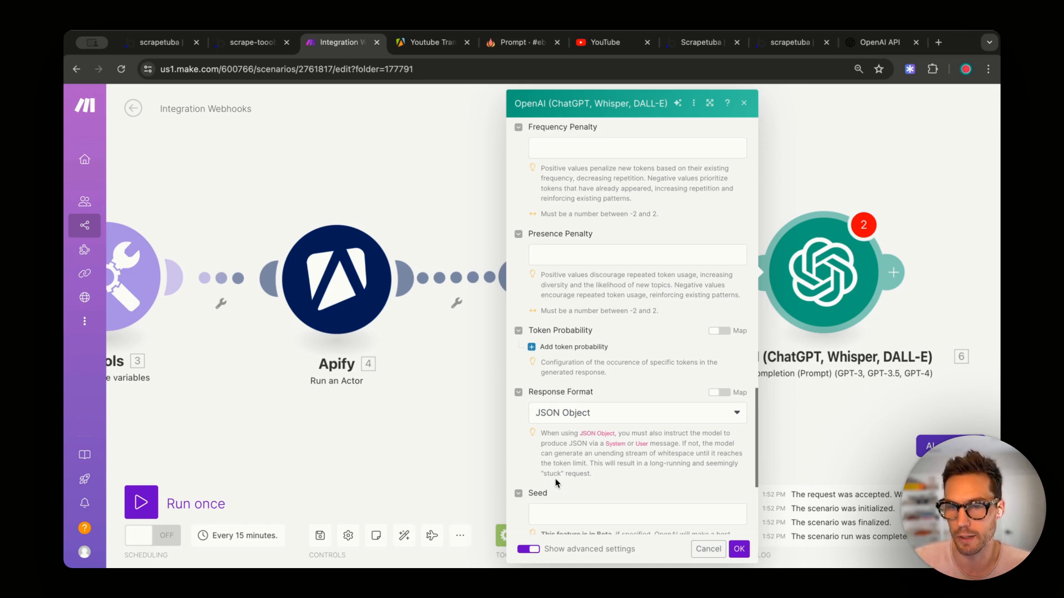
{"action": "left_click", "coordinate": [739, 549]}
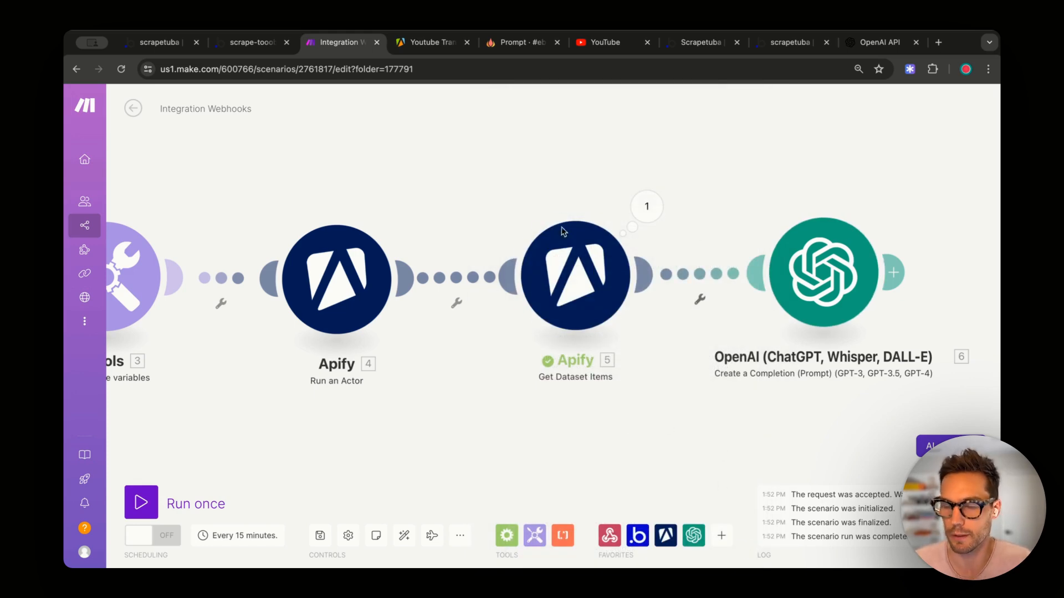
- Copy the full transcript from the Get Dataset Items module's last run output
{"action": "left_click", "coordinate": [601, 285]}
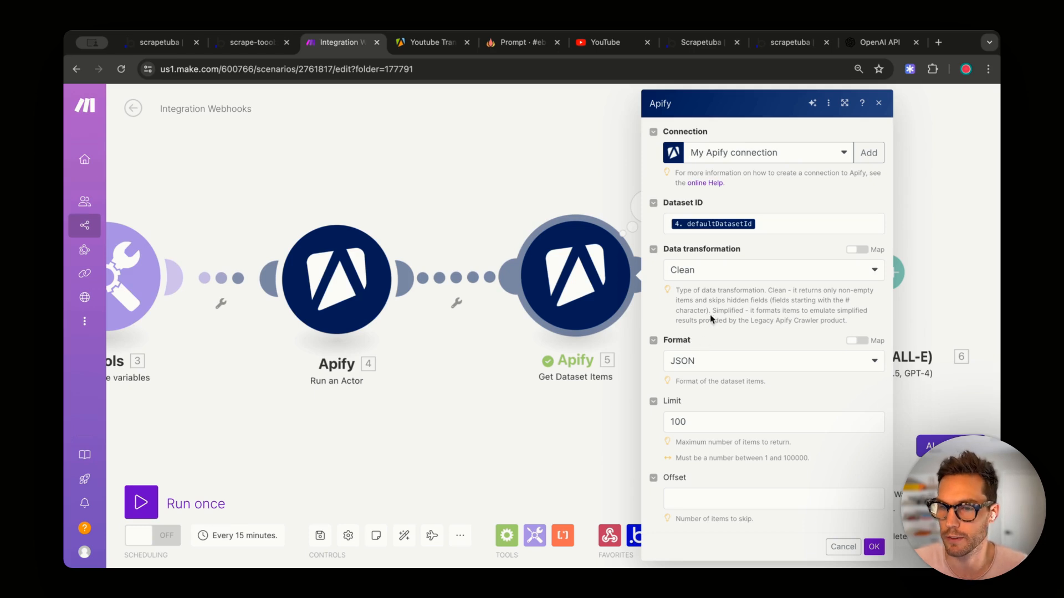
{"action": "left_click", "coordinate": [636, 202]}
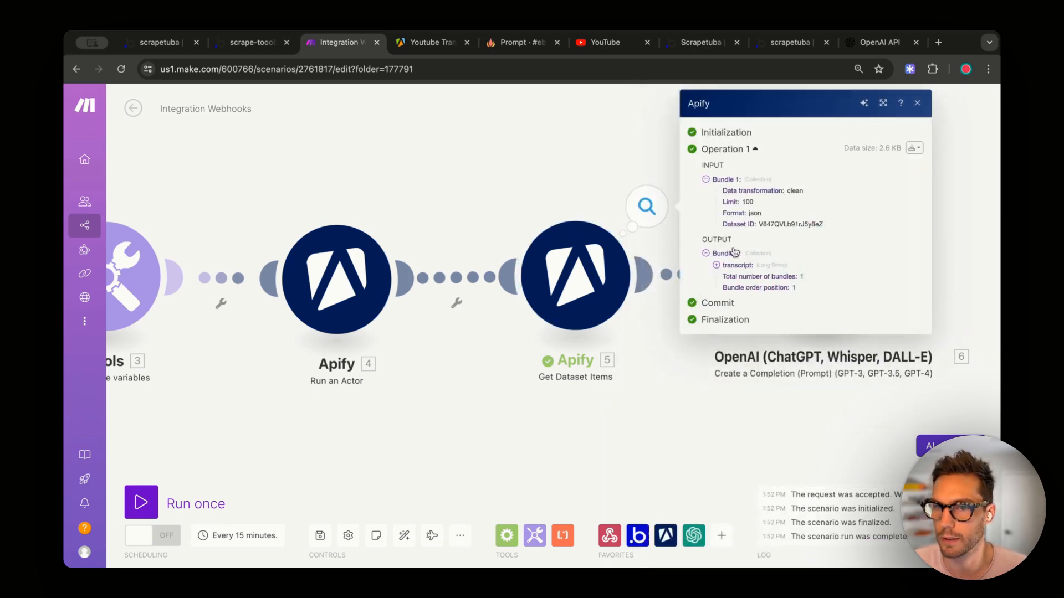
{"action": "left_click", "coordinate": [716, 264]}
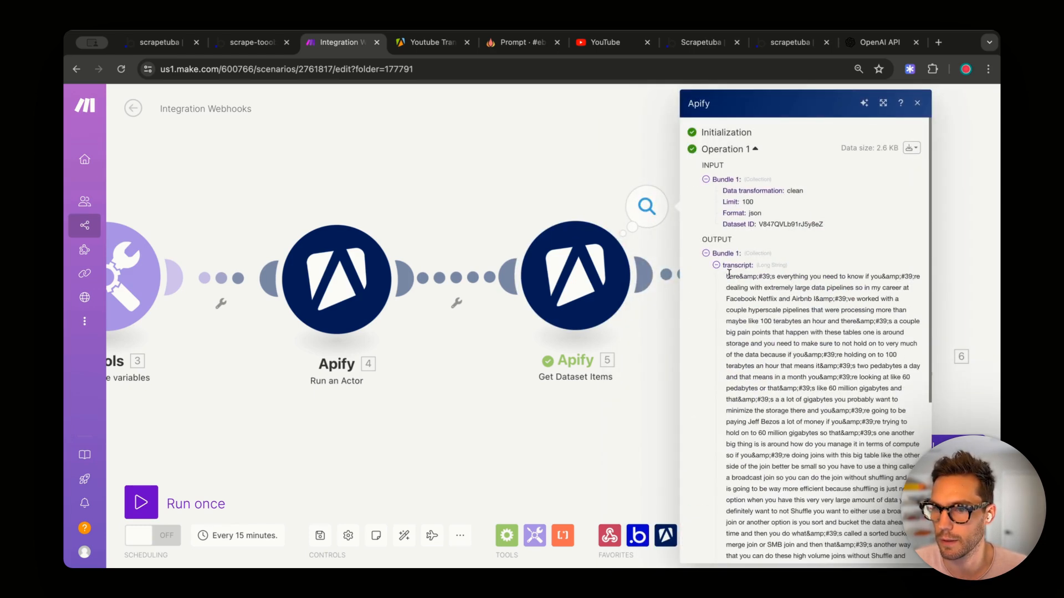
{"action": "left_click_drag", "start_coordinate": [727, 276], "coordinate": [775, 495]}
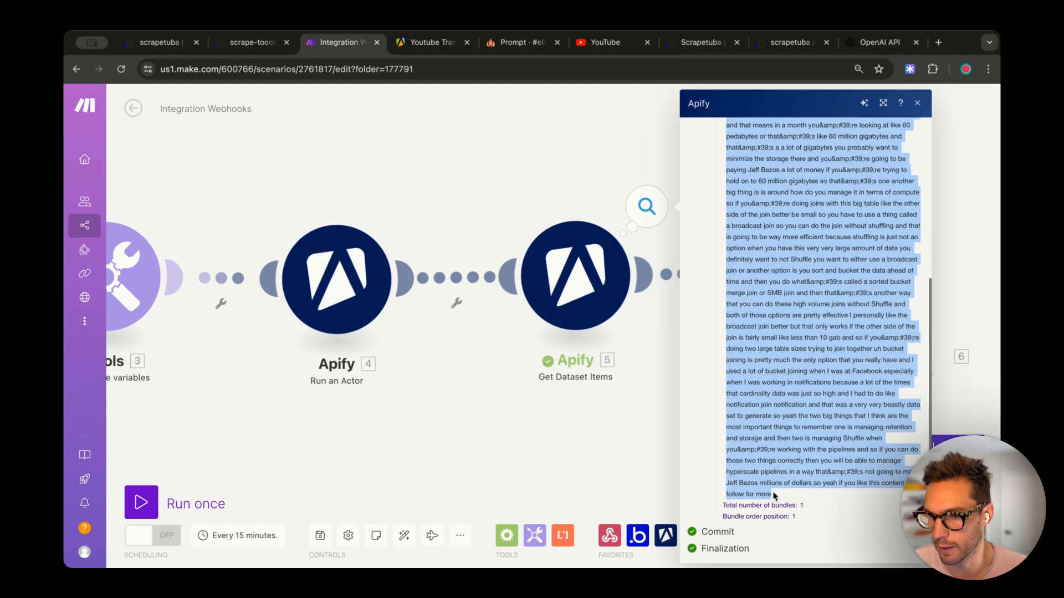
{"action": "left_click", "coordinate": [510, 163]}
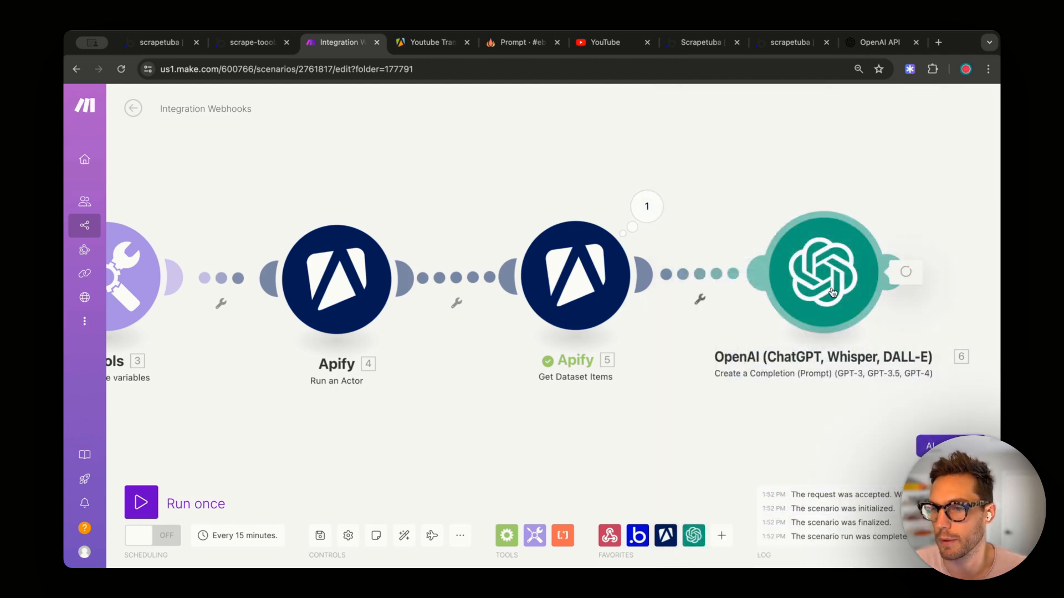
- Run only the OpenAI module with the copied transcript as test input
{"action": "left_click", "coordinate": [809, 290]}
{"action": "key", "text": "Escape"}
{"action": "right_click", "coordinate": [809, 289]}
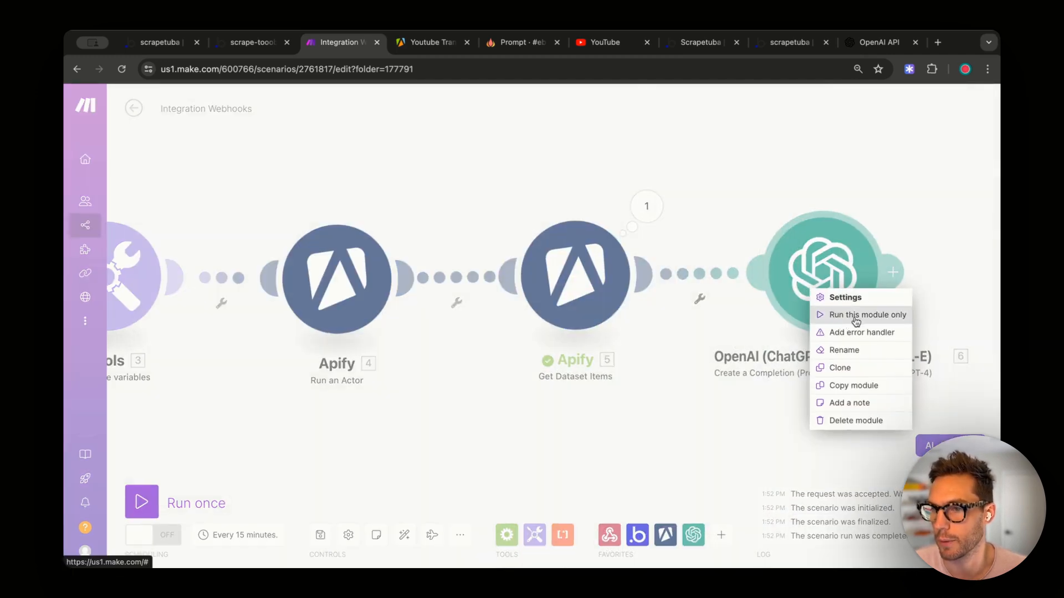
{"action": "left_click", "coordinate": [837, 310]}
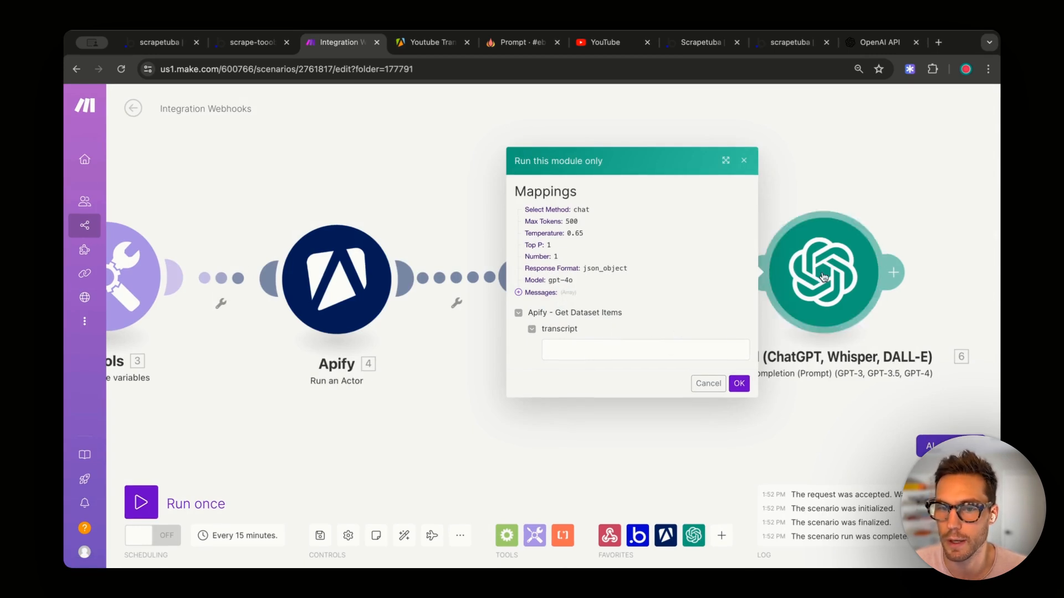
{"action": "left_click", "coordinate": [631, 341]}
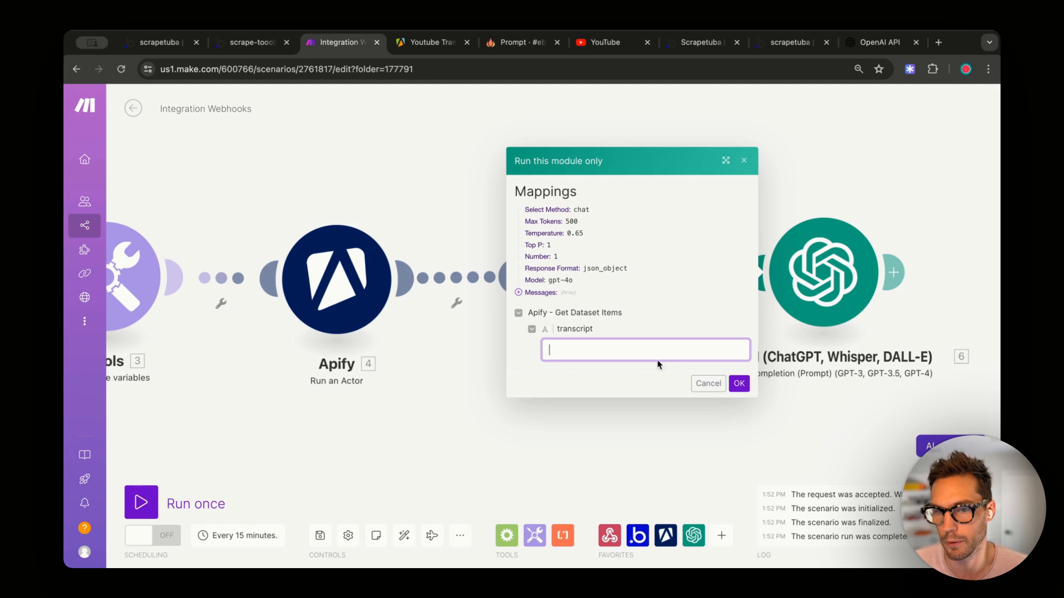
{"action": "type", "text": "so yeah if you like this content follow for more"}
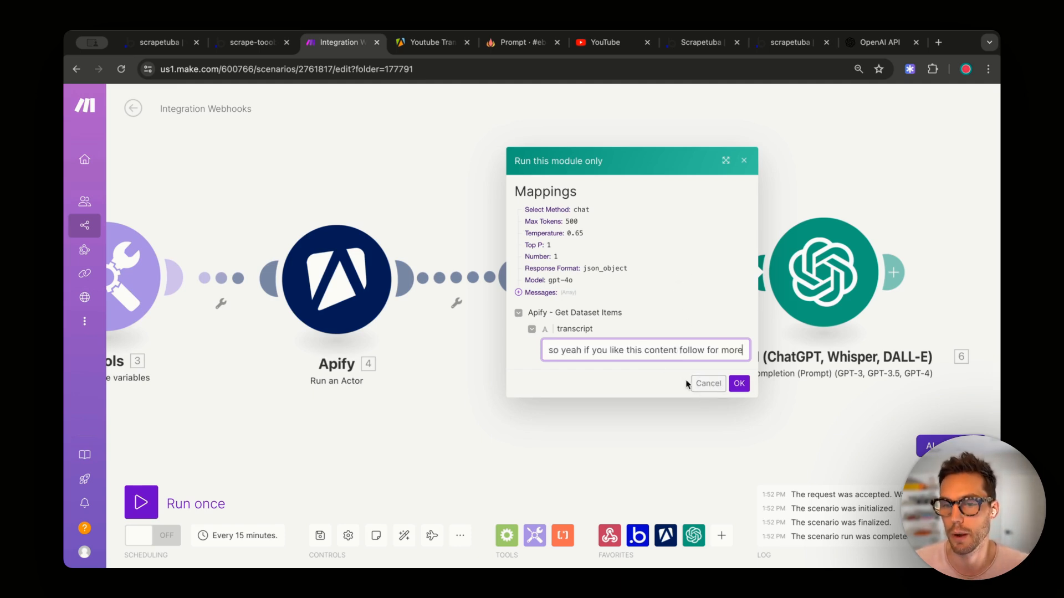
{"action": "left_click", "coordinate": [739, 383]}
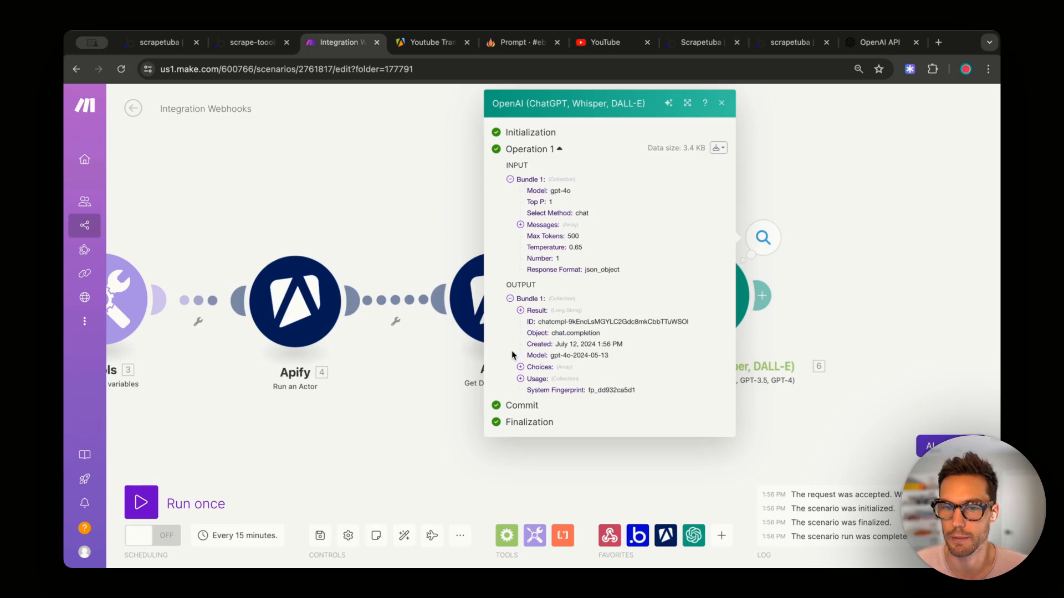
- Expand the JSON result showing overview, key_points and additional_details
{"action": "left_click", "coordinate": [520, 310]}
{"action": "scroll", "coordinate": [651, 329], "scroll_direction": "down", "scroll_amount": 2}
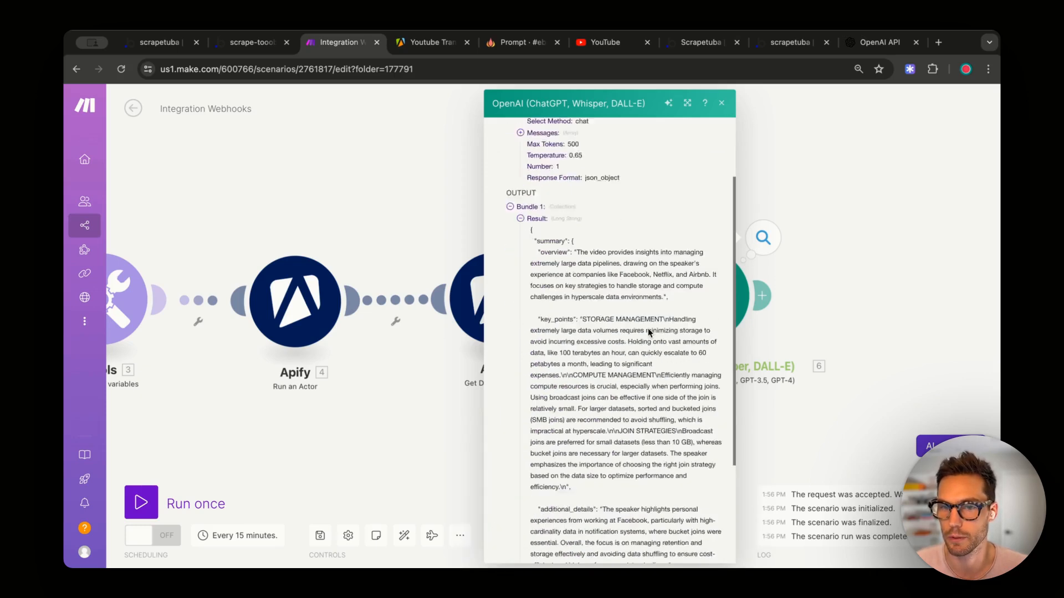
{"action": "scroll", "coordinate": [650, 331], "scroll_direction": "down", "scroll_amount": 2}
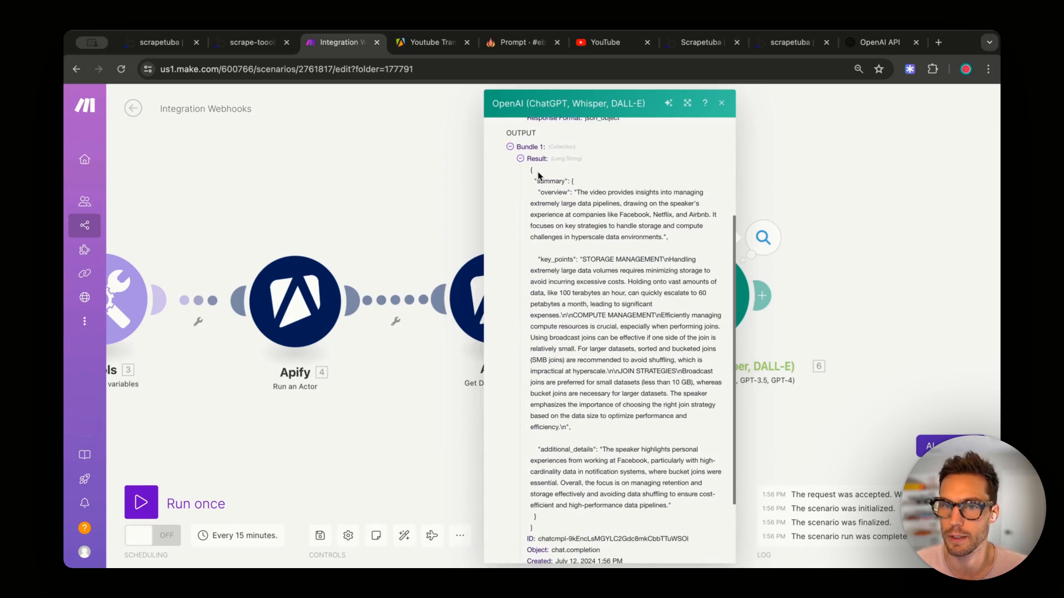
{"action": "left_click_drag", "start_coordinate": [537, 174], "coordinate": [613, 426]}
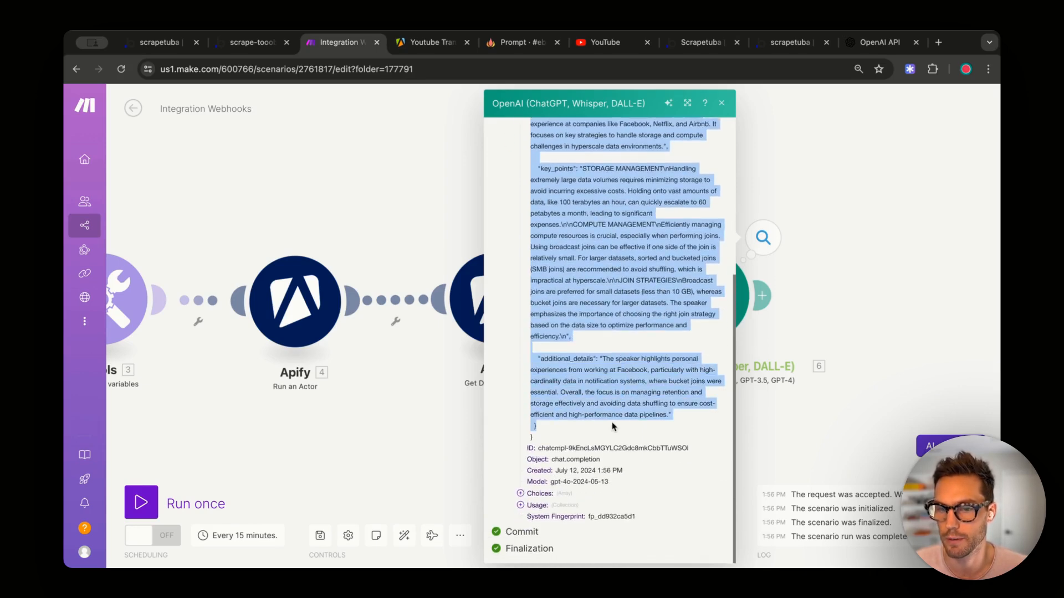
- Add a JSON > Parse JSON module after OpenAI with 6. Result as the JSON string
{"action": "left_click", "coordinate": [829, 240]}
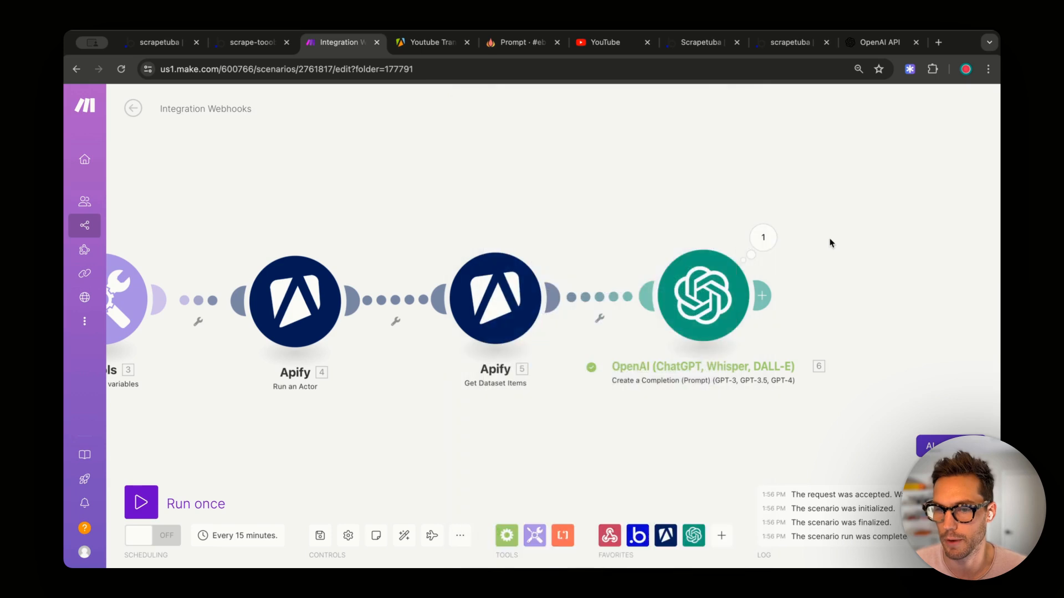
{"action": "left_click", "coordinate": [762, 295]}
{"action": "type", "text": "pars"}
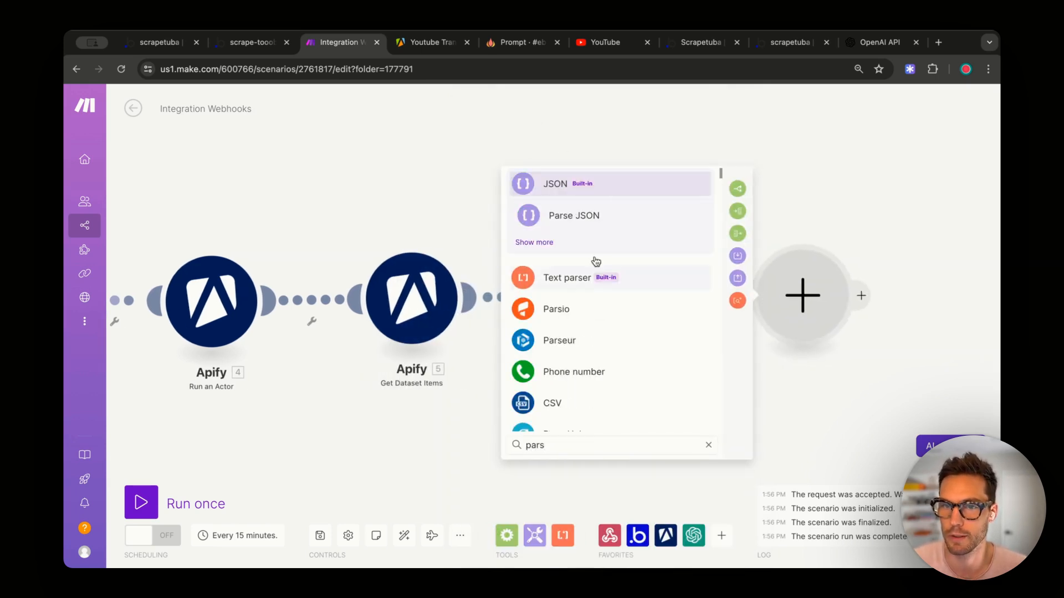
{"action": "left_click", "coordinate": [611, 220]}
{"action": "left_click", "coordinate": [586, 344]}
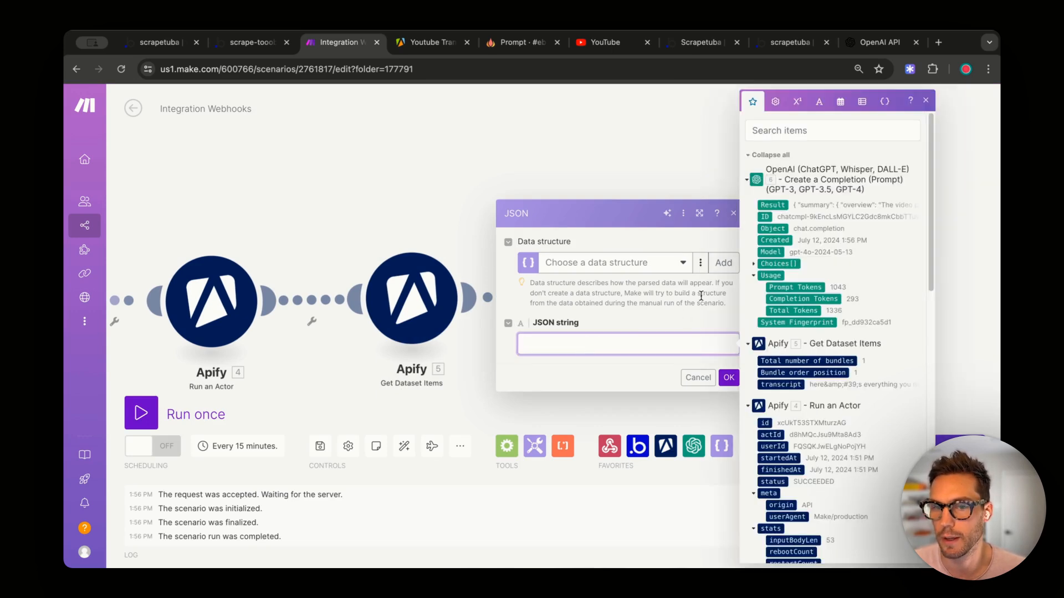
{"action": "left_click", "coordinate": [766, 205]}
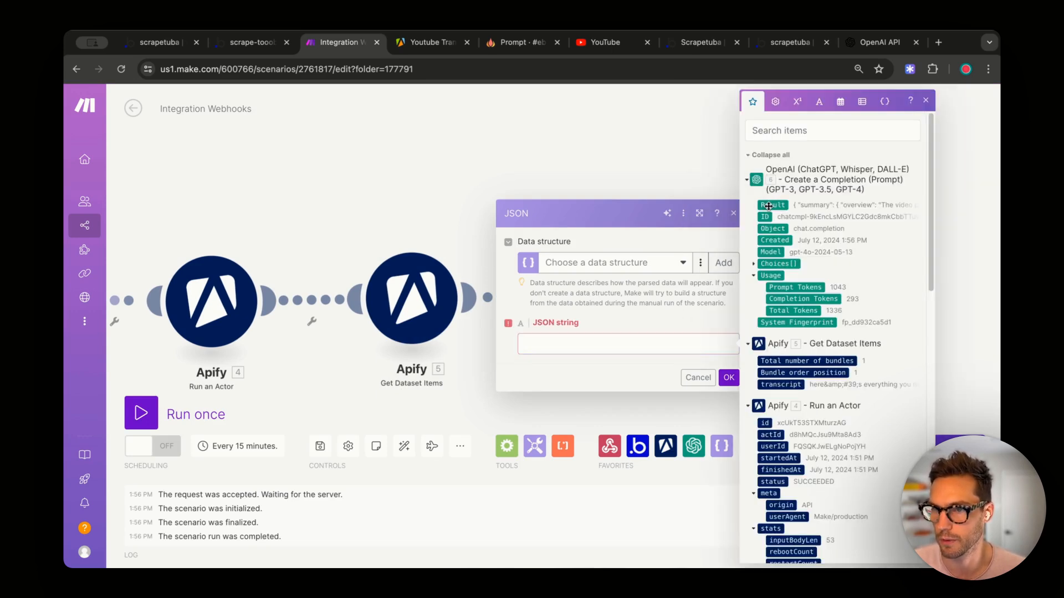
{"action": "left_click", "coordinate": [721, 379]}
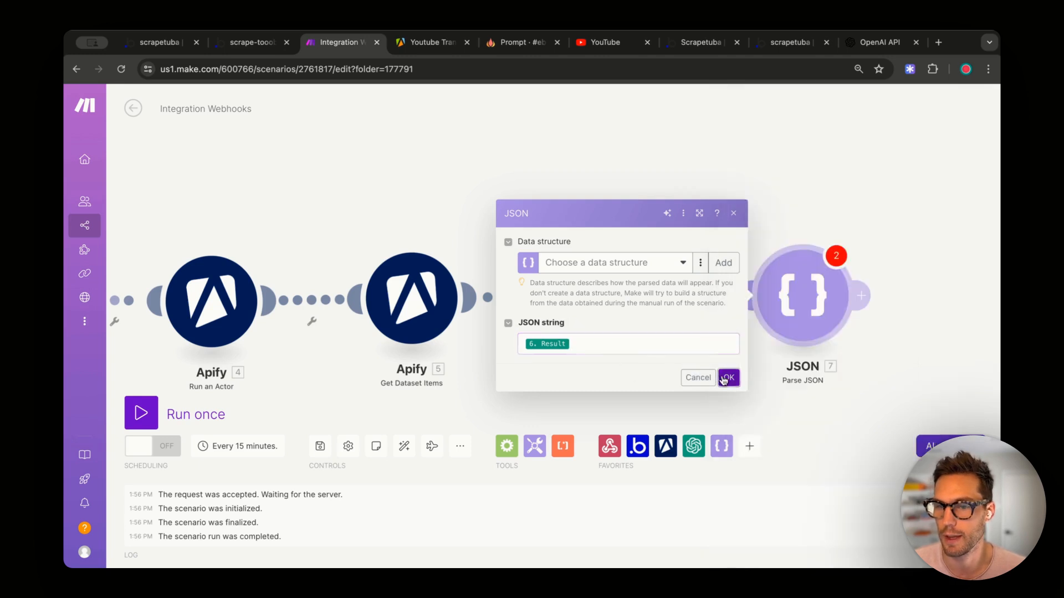
- Run only the Parse JSON module using the copied OpenAI Result as sample input
{"action": "left_click", "coordinate": [680, 238]}
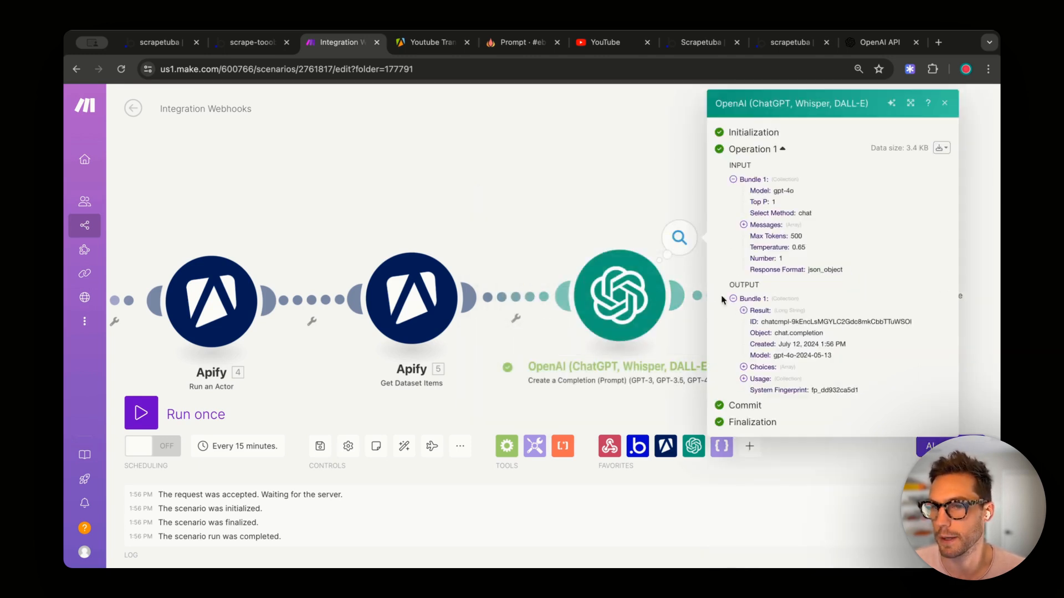
{"action": "left_click", "coordinate": [743, 311]}
{"action": "scroll", "coordinate": [822, 413], "scroll_direction": "down", "scroll_amount": 5}
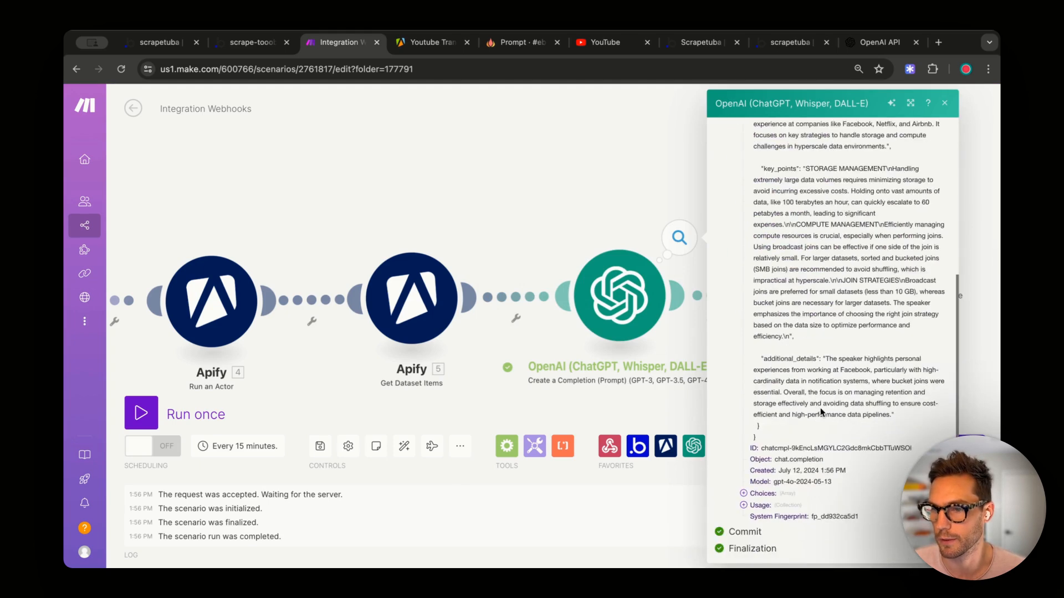
{"action": "left_click_drag", "start_coordinate": [755, 432], "coordinate": [762, 326]}
{"action": "key", "text": "Escape"}
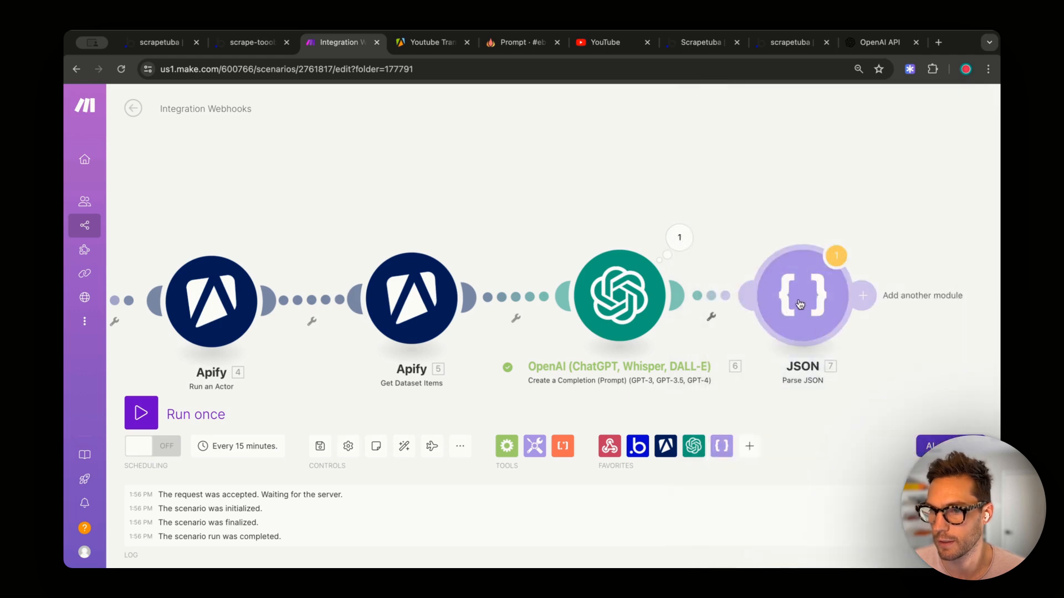
{"action": "right_click", "coordinate": [806, 302]}
{"action": "left_click", "coordinate": [816, 328]}
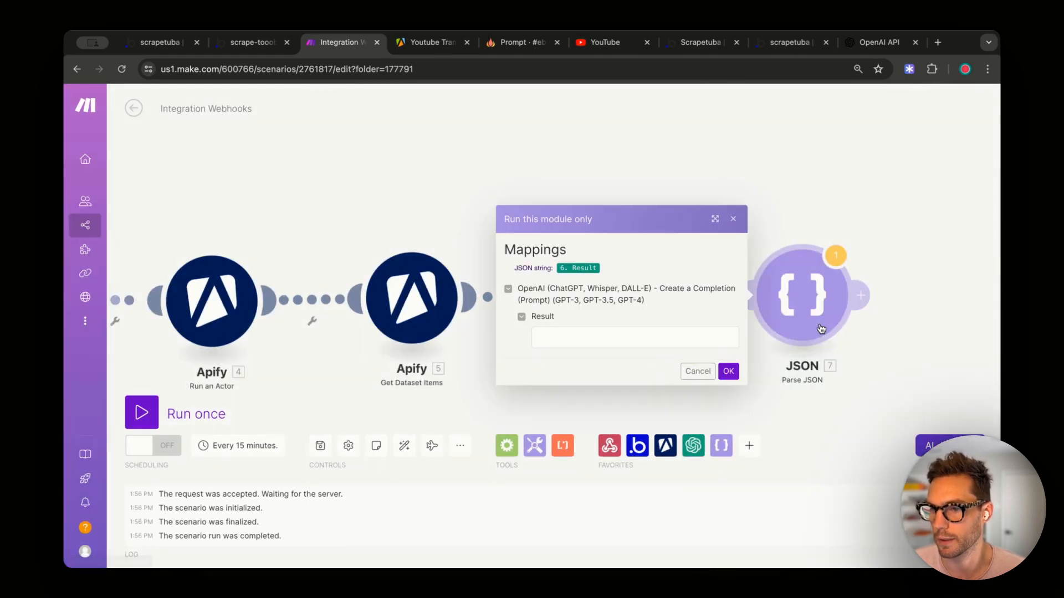
{"action": "left_click", "coordinate": [625, 337]}
{"action": "key", "text": "ctrl+v"}
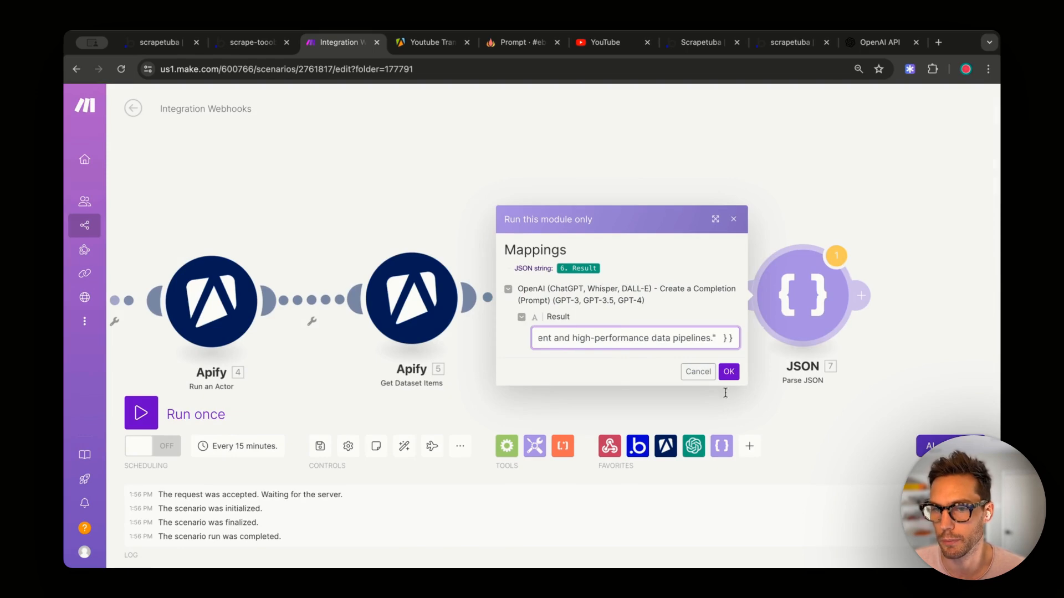
{"action": "left_click", "coordinate": [734, 377]}
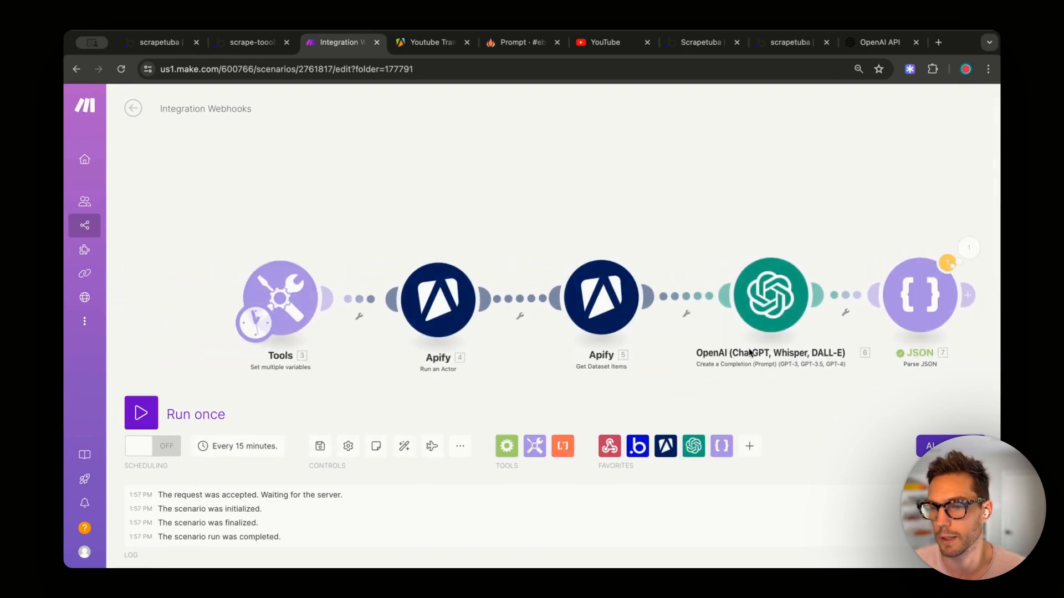
- Inspect the parsed output with the summary's overview and key_points fields
{"action": "left_click", "coordinate": [968, 260]}
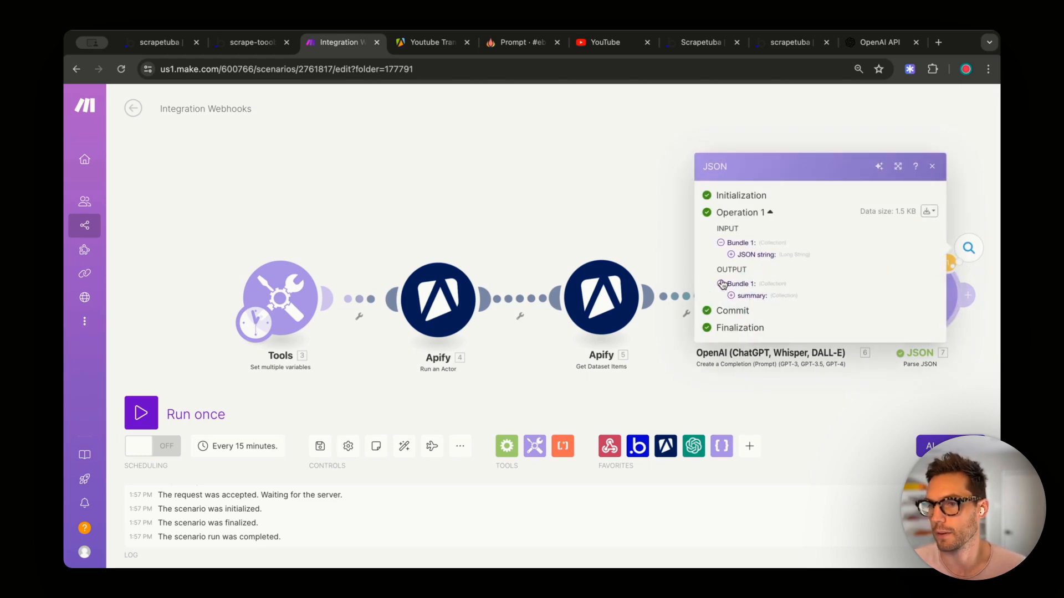
{"action": "left_click", "coordinate": [732, 297]}
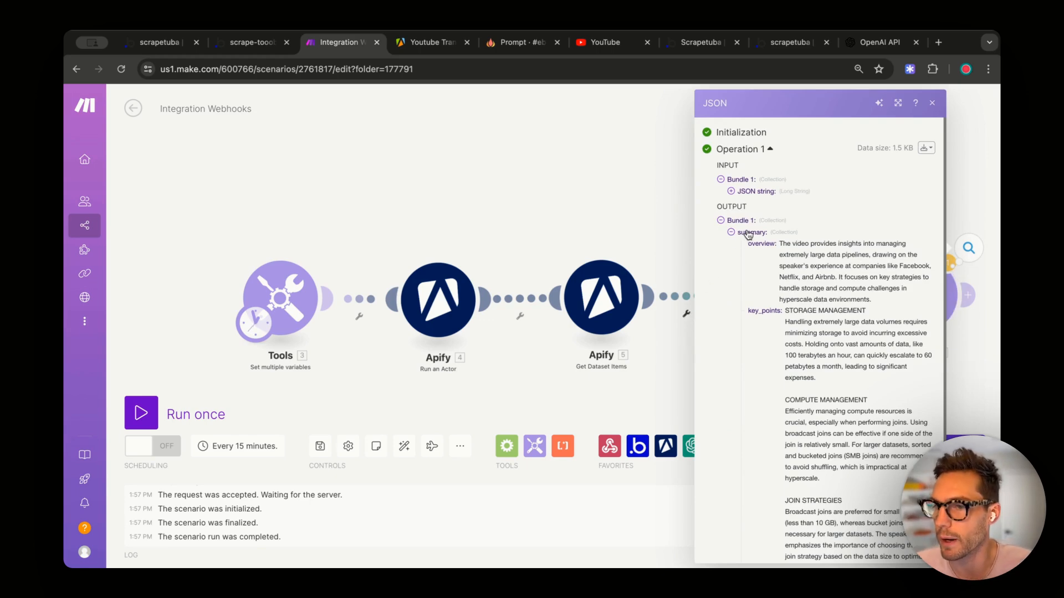
{"action": "scroll", "coordinate": [817, 266], "scroll_direction": "down", "scroll_amount": 5}
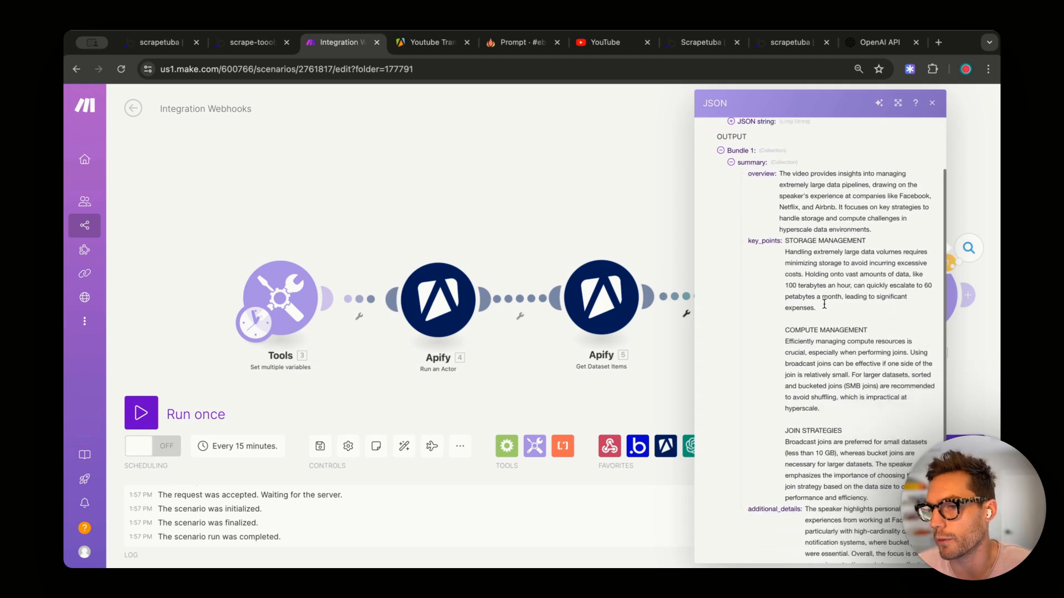
{"action": "scroll", "coordinate": [814, 267], "scroll_direction": "up", "scroll_amount": 1}
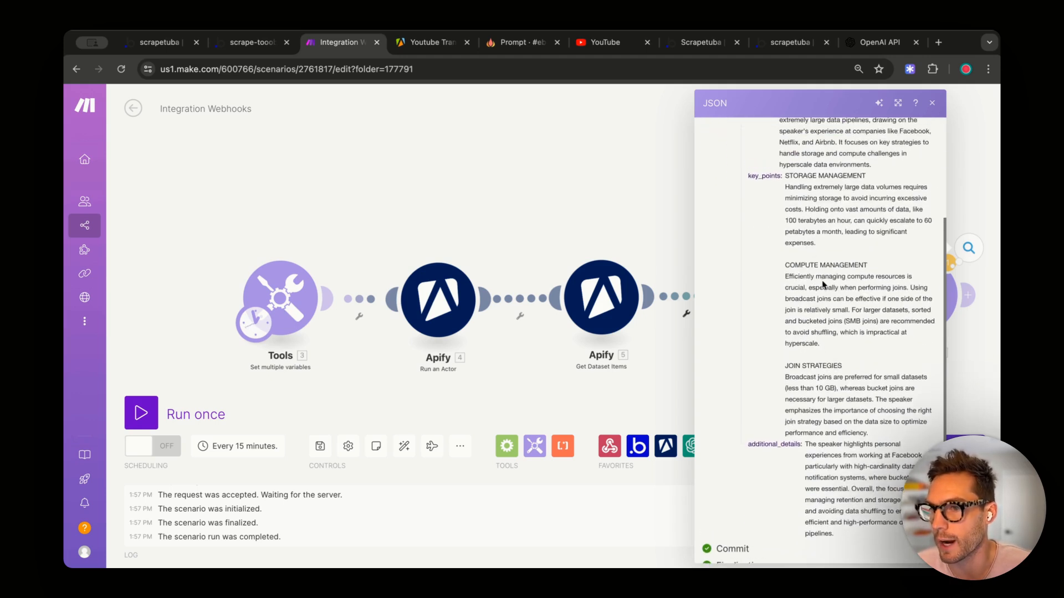
{"action": "scroll", "coordinate": [826, 321], "scroll_direction": "up", "scroll_amount": 1}
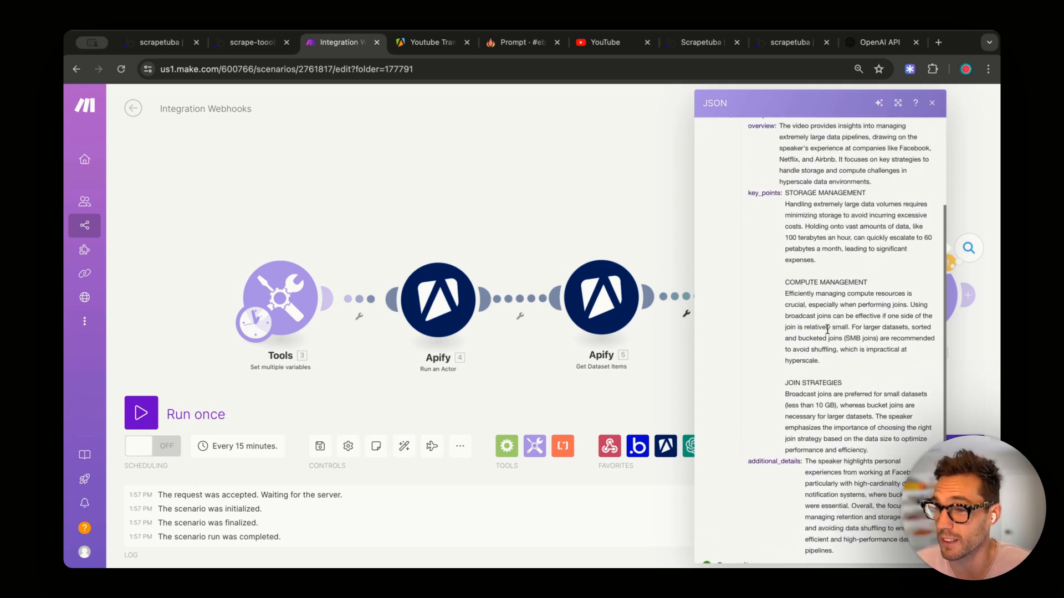
{"action": "scroll", "coordinate": [826, 327], "scroll_direction": "down", "scroll_amount": 2}
{"action": "scroll", "coordinate": [820, 445], "scroll_direction": "up", "scroll_amount": 8}
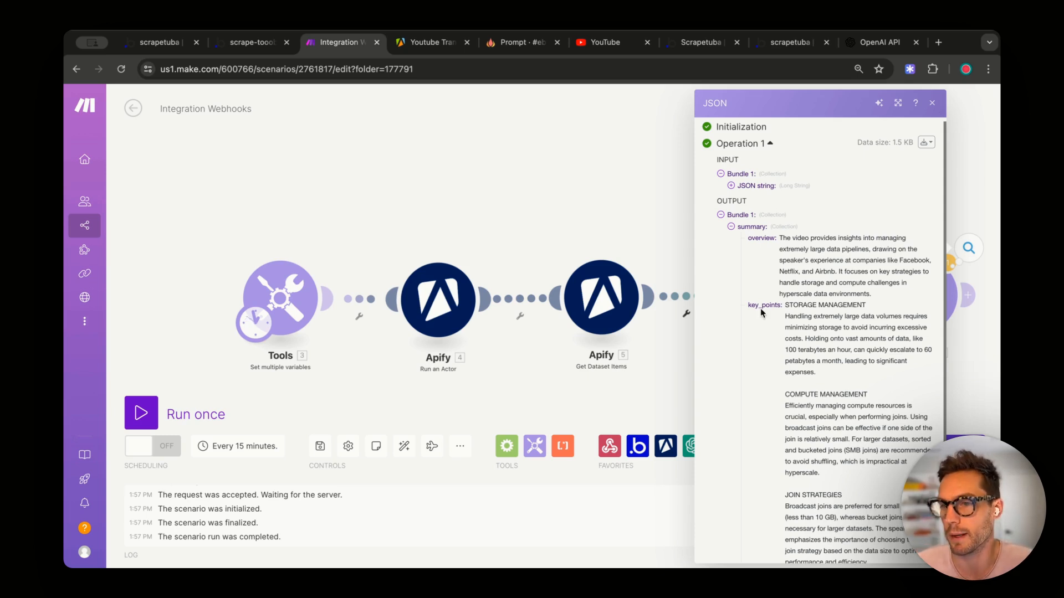
{"action": "left_click", "coordinate": [931, 103]}
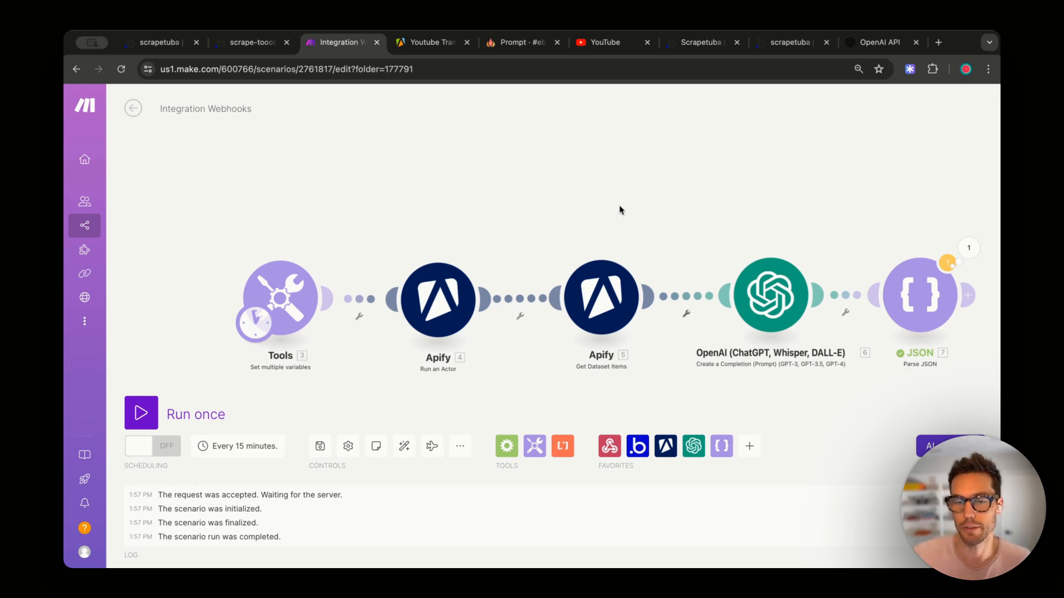
{"action": "scroll", "coordinate": [745, 217], "scroll_direction": "right", "scroll_amount": 5}
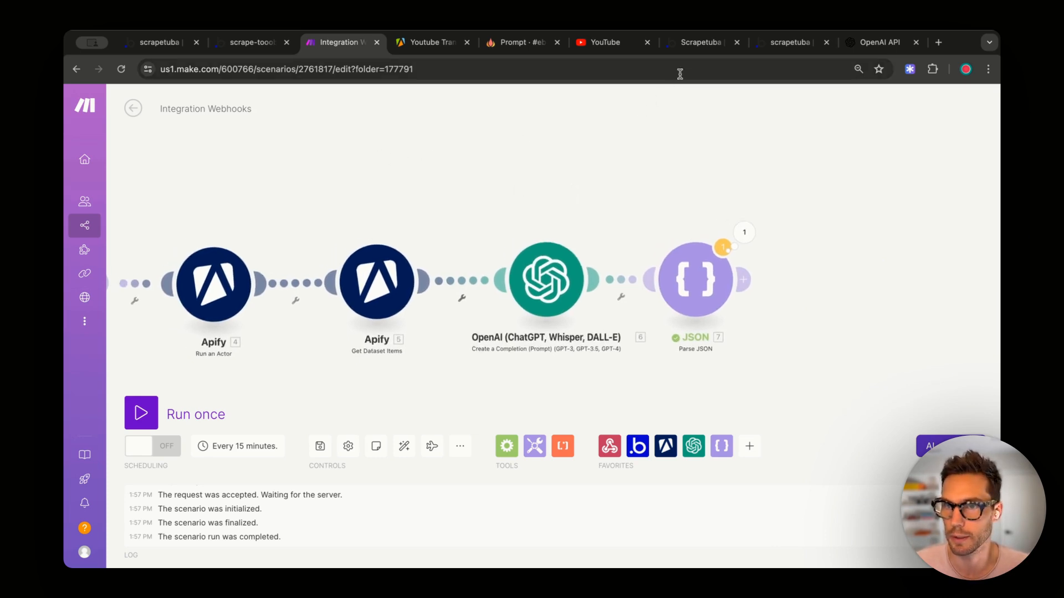
- Open App data and Data types in the Bubble editor
{"action": "left_click", "coordinate": [249, 42]}
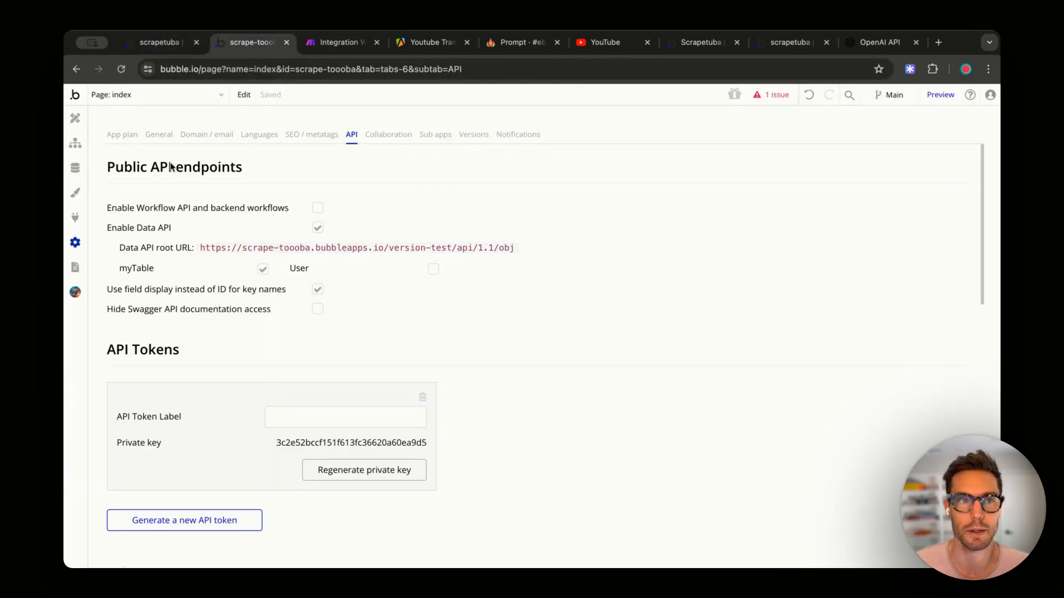
{"action": "left_click", "coordinate": [75, 167]}
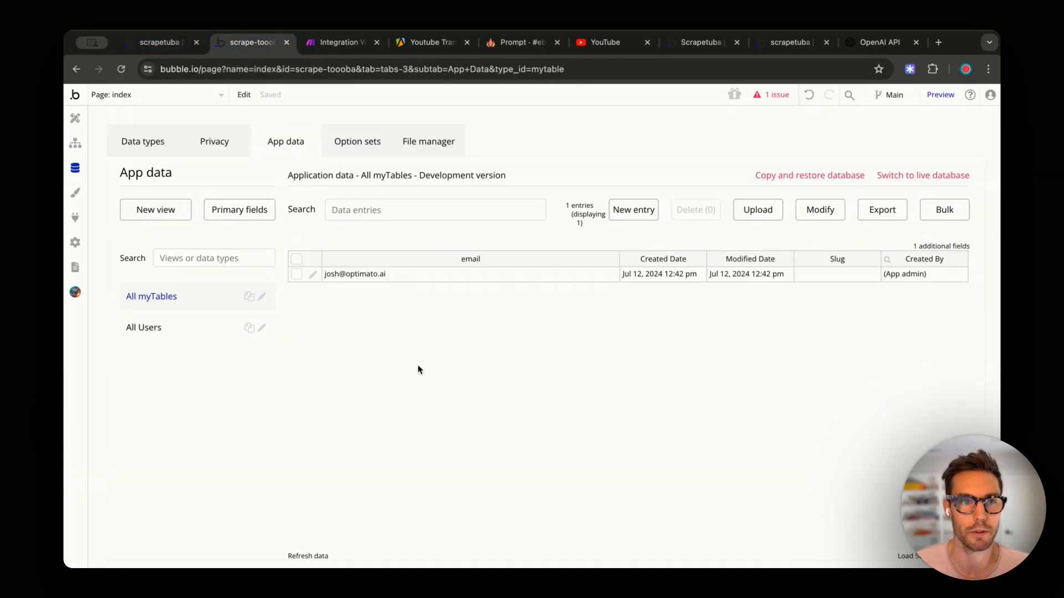
{"action": "left_click", "coordinate": [143, 145]}
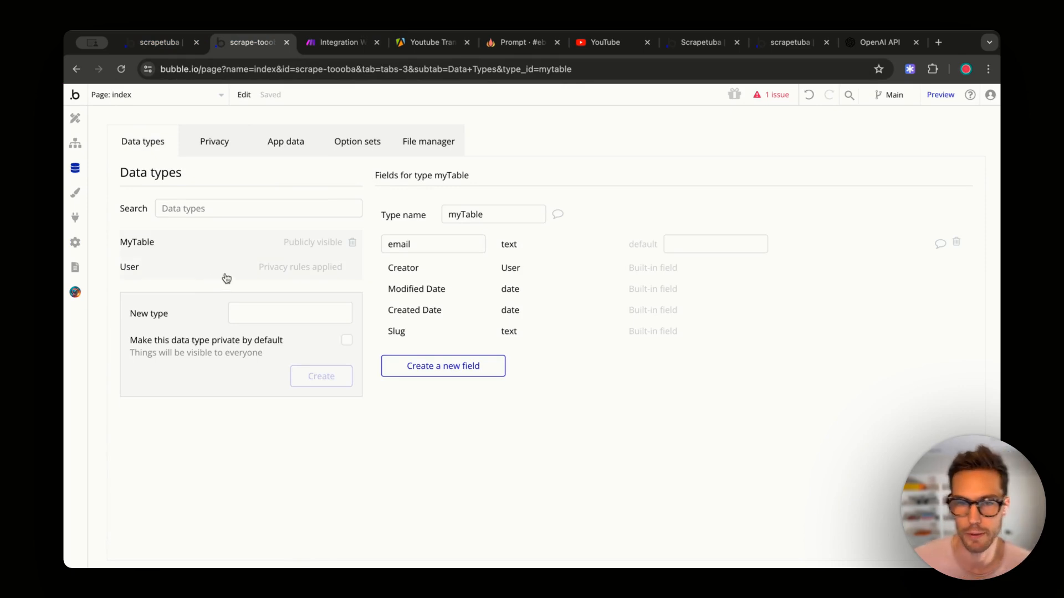
- Scroll through the scrapetuba page's Summary, Main takeaways and email form
{"action": "left_click", "coordinate": [764, 43]}
{"action": "left_click", "coordinate": [160, 43]}
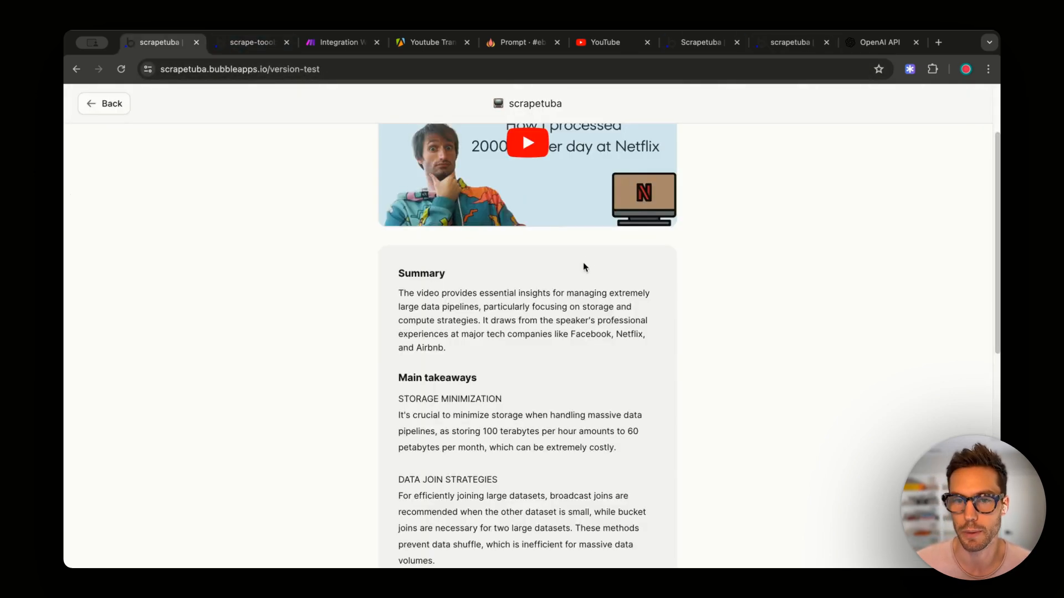
{"action": "scroll", "coordinate": [583, 262], "scroll_direction": "up", "scroll_amount": 2}
{"action": "scroll", "coordinate": [645, 377], "scroll_direction": "down", "scroll_amount": 2}
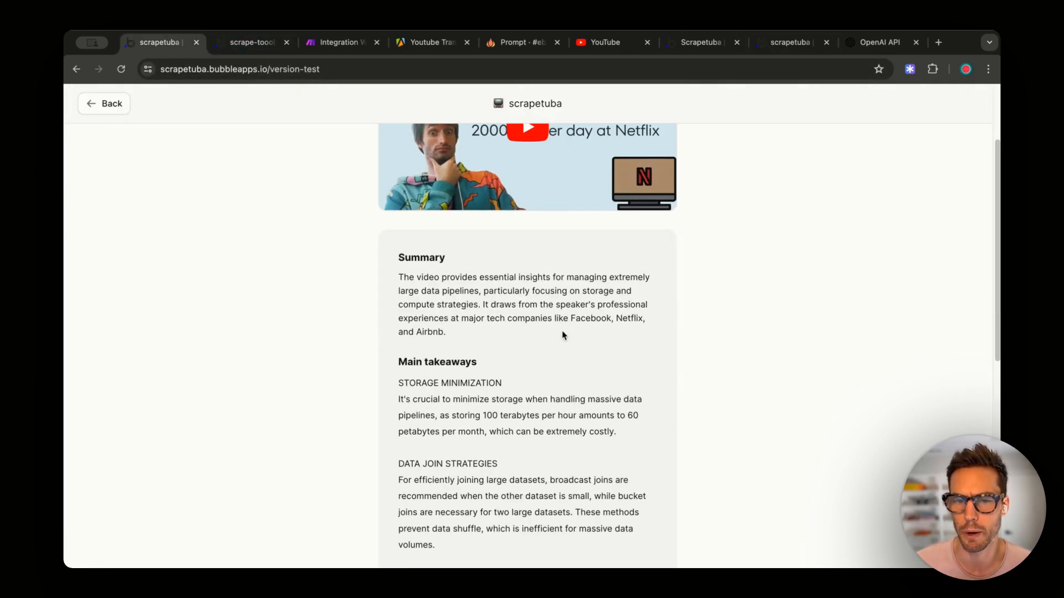
{"action": "scroll", "coordinate": [549, 327], "scroll_direction": "down", "scroll_amount": 3}
{"action": "left_click_drag", "start_coordinate": [446, 256], "coordinate": [404, 206]}
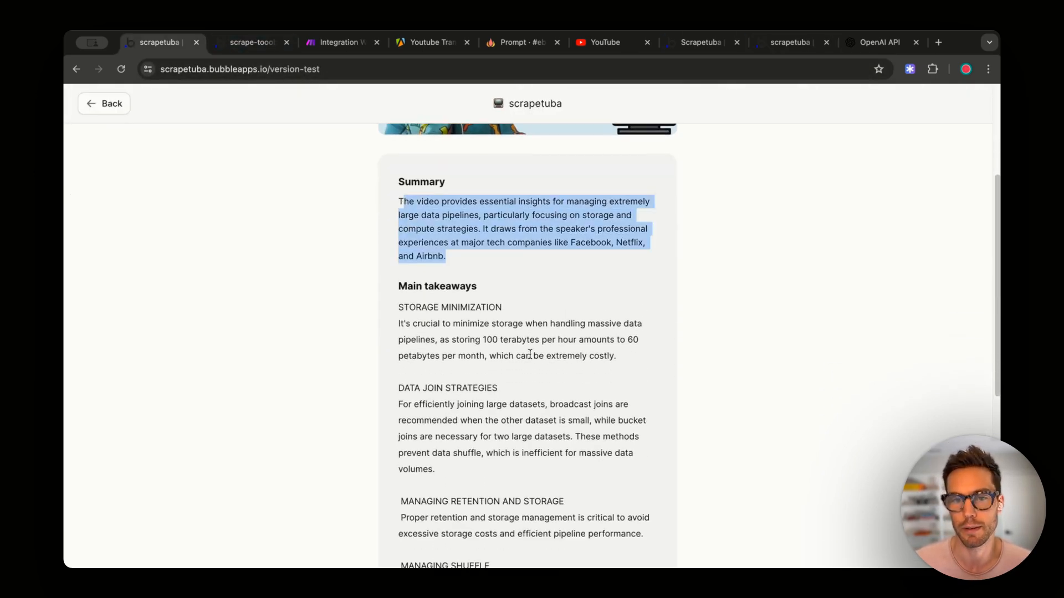
{"action": "scroll", "coordinate": [529, 354], "scroll_direction": "down", "scroll_amount": 7}
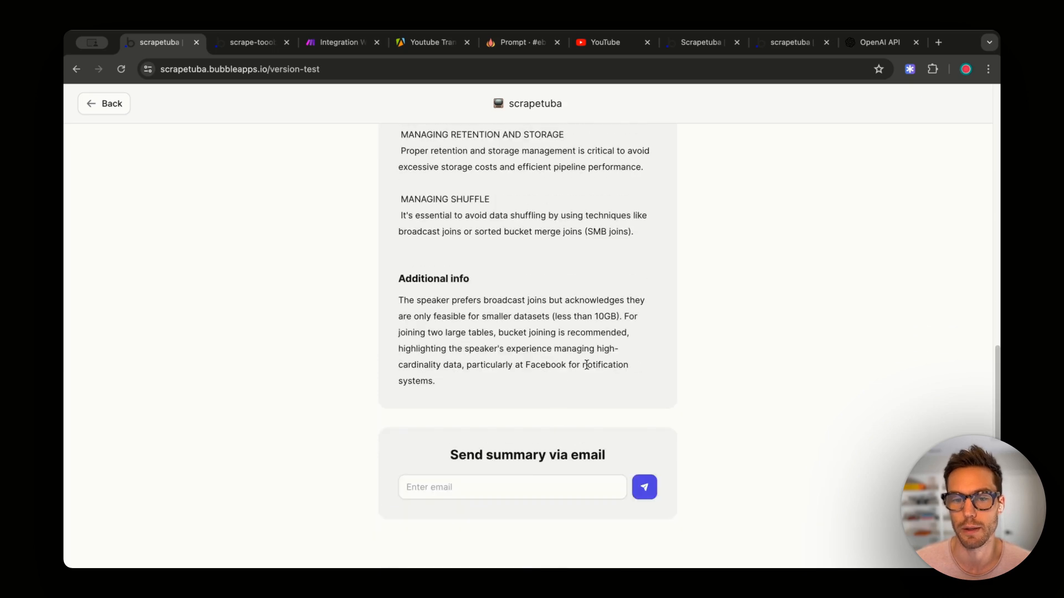
{"action": "scroll", "coordinate": [564, 333], "scroll_direction": "up", "scroll_amount": 7}
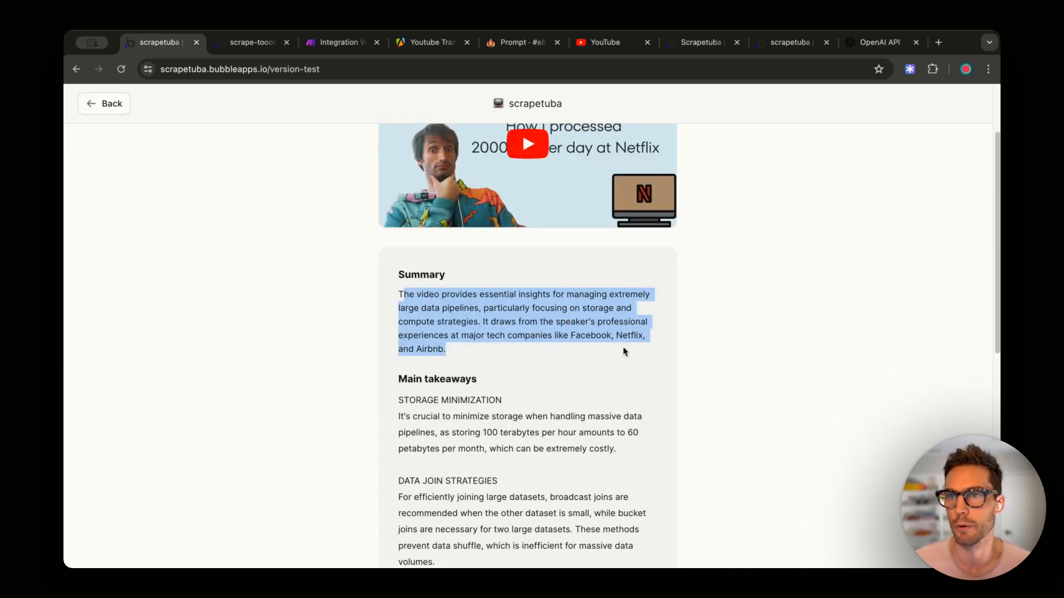
- Create a new data type named youtube-summary
{"action": "left_click", "coordinate": [251, 43]}
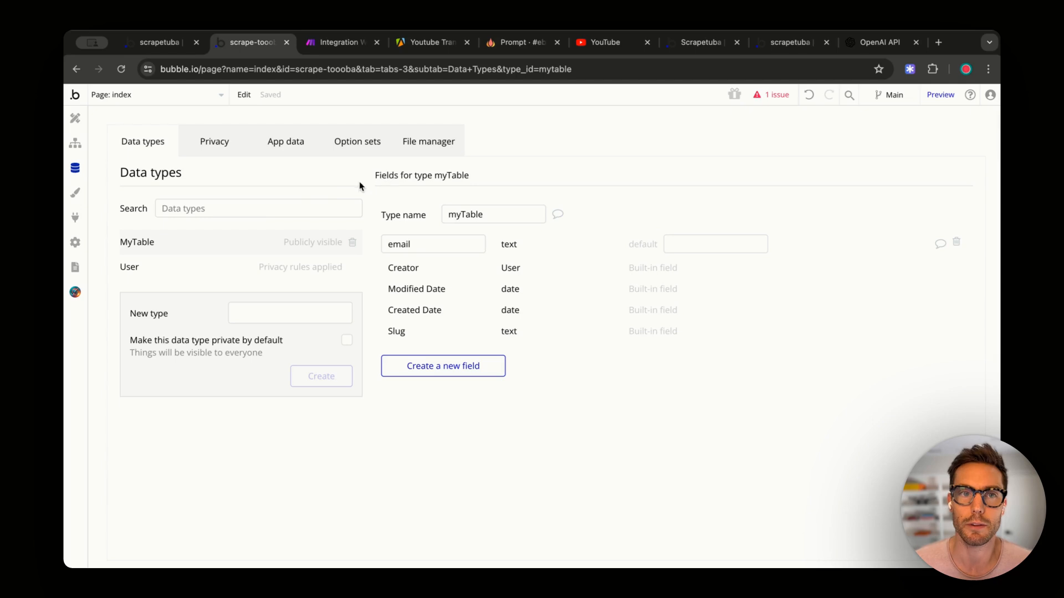
{"action": "left_click", "coordinate": [266, 322]}
{"action": "type", "text": "yo"}
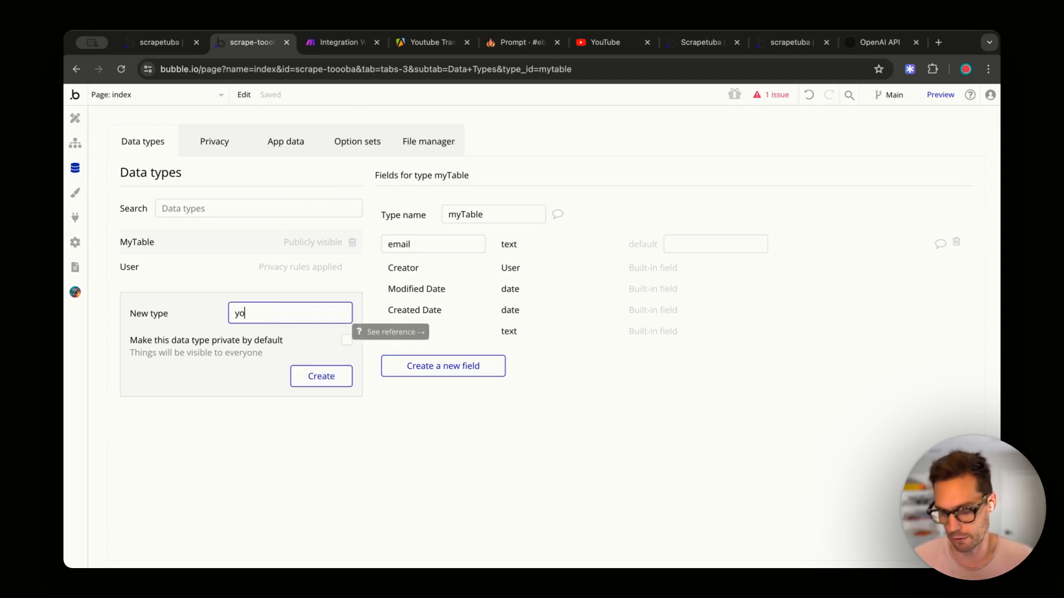
{"action": "type", "text": "utube-summary"}
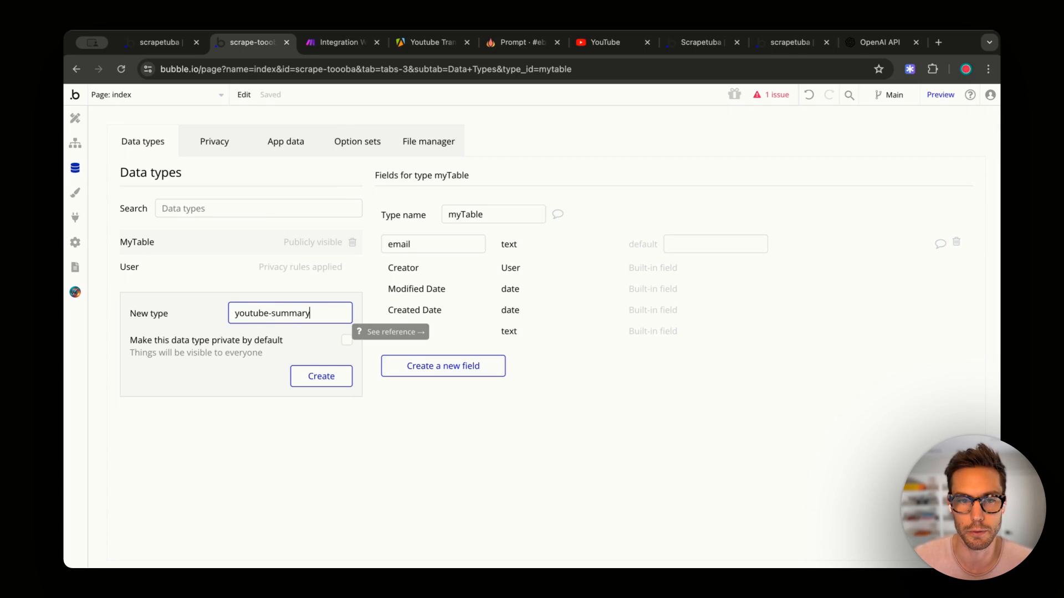
{"action": "left_click", "coordinate": [305, 377]}
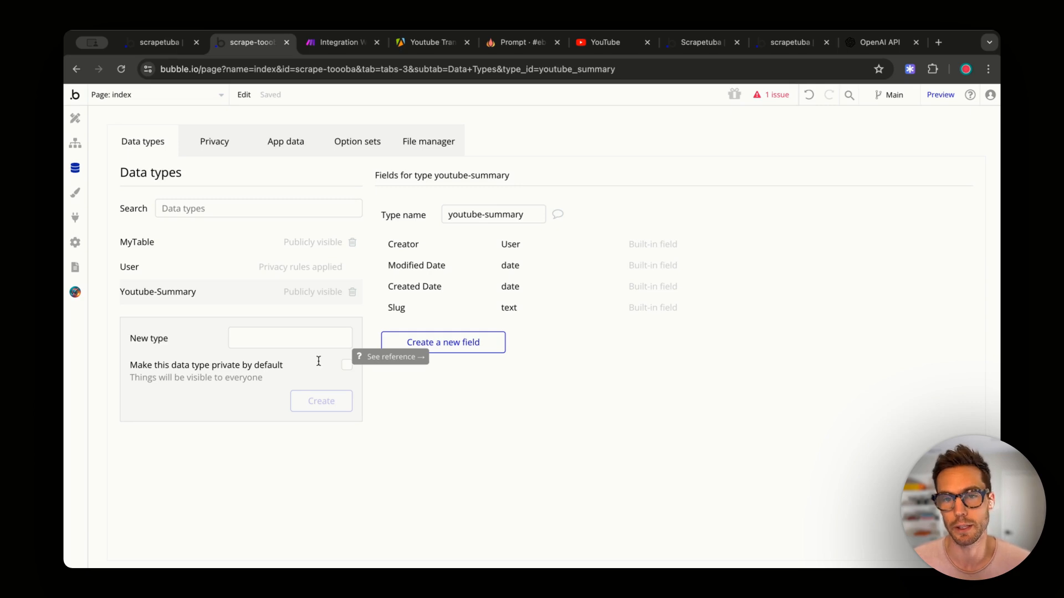
- Add url and overview text fields to youtube-summary
{"action": "left_click", "coordinate": [407, 347]}
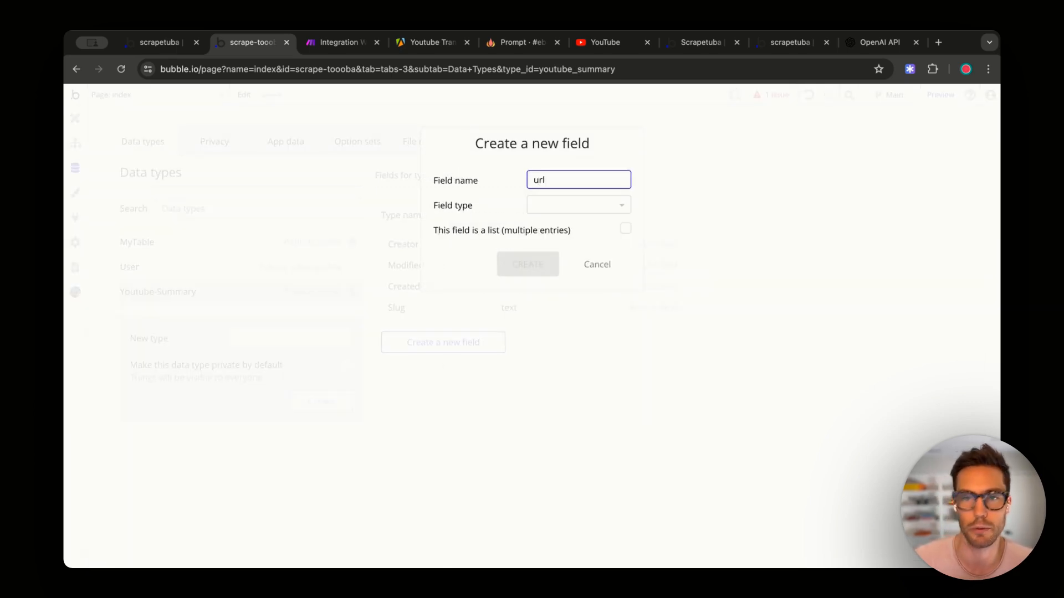
{"action": "left_click", "coordinate": [586, 206]}
{"action": "type", "text": "text"}
{"action": "left_click", "coordinate": [582, 240]}
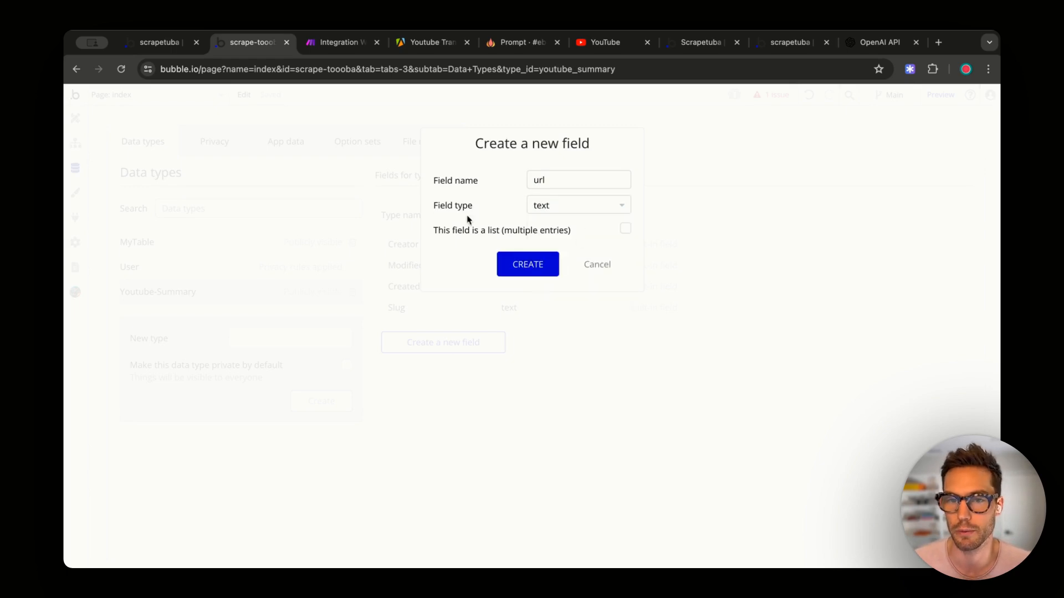
{"action": "left_click", "coordinate": [533, 268]}
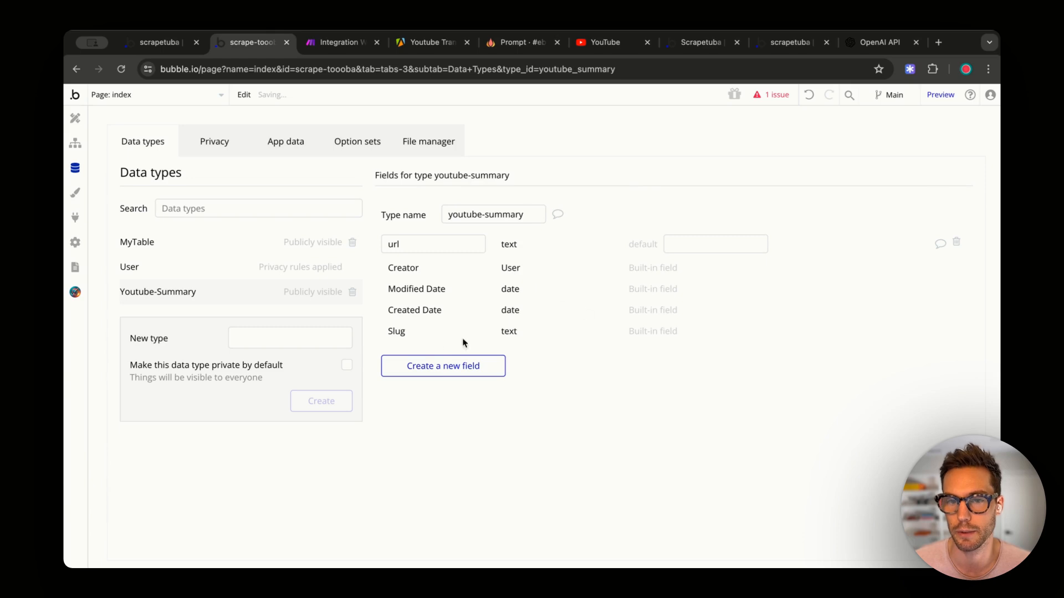
{"action": "left_click", "coordinate": [438, 366]}
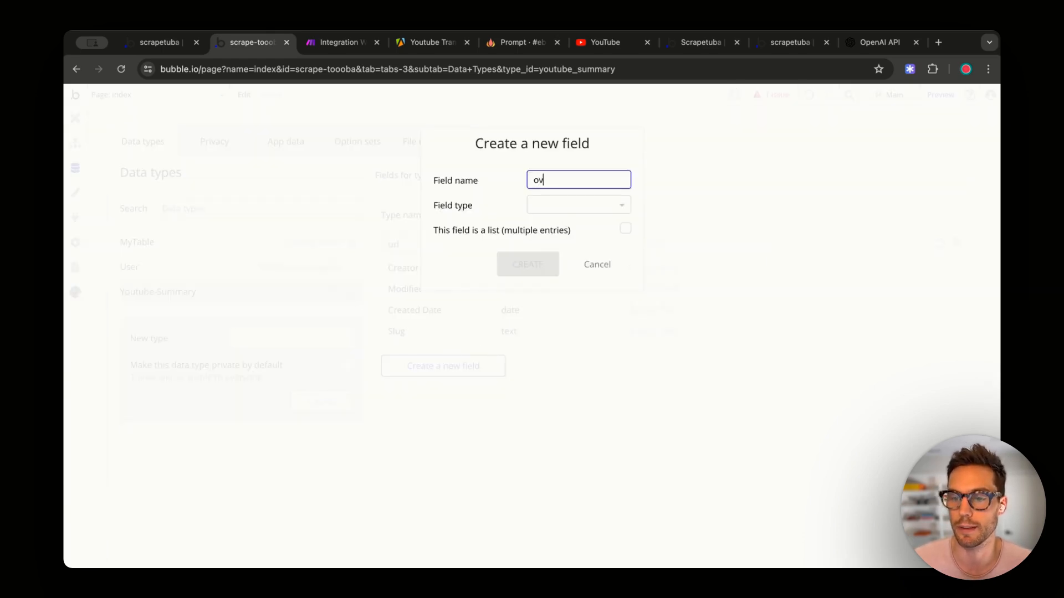
{"action": "left_click", "coordinate": [559, 205]}
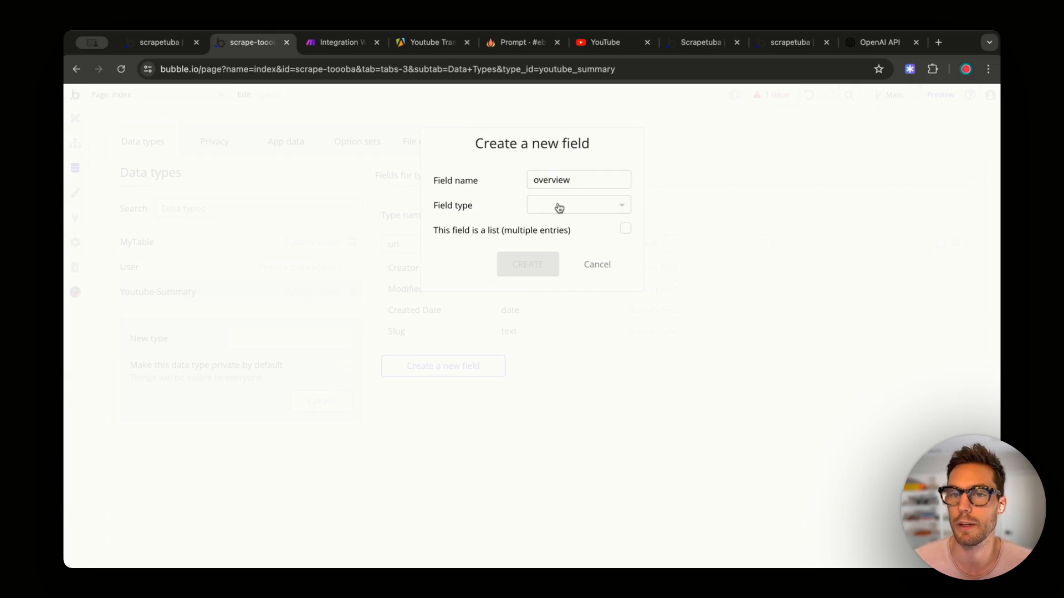
{"action": "type", "text": "text"}
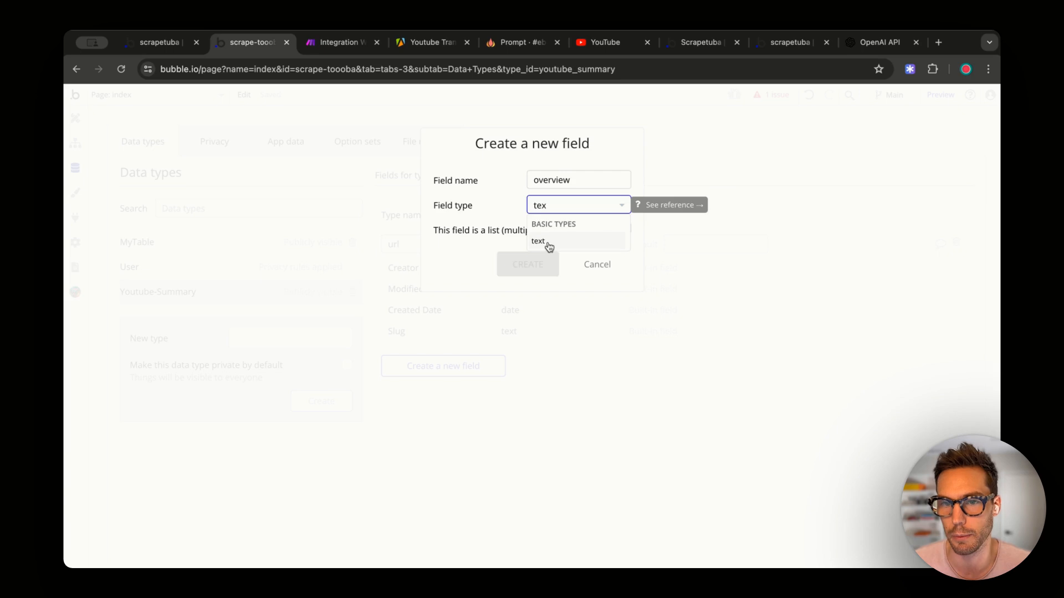
{"action": "left_click", "coordinate": [548, 243]}
{"action": "left_click", "coordinate": [505, 274]}
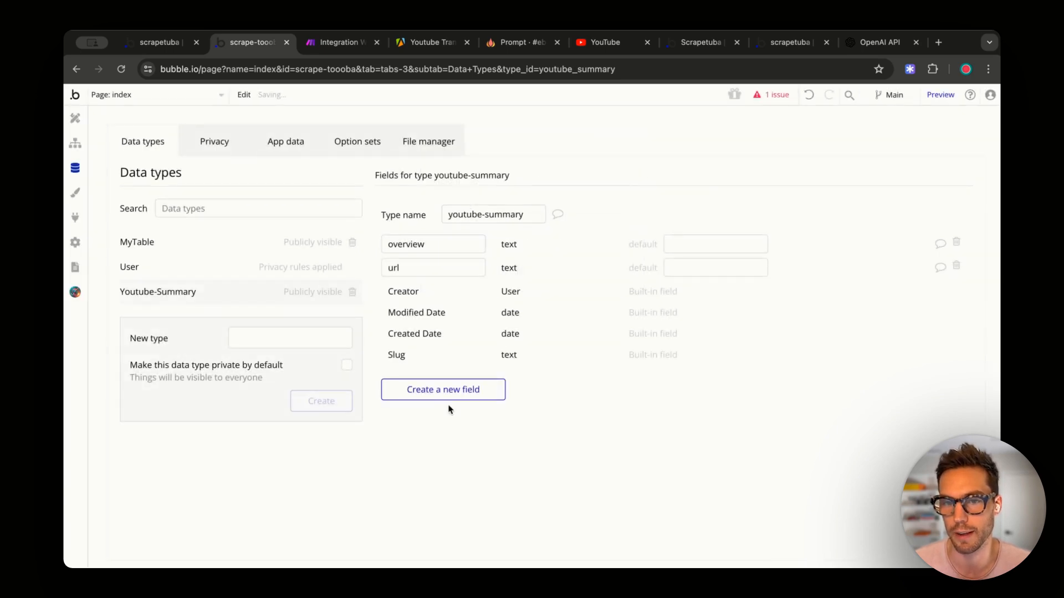
- Add key-details and additional-details text fields to youtube-summary
{"action": "left_click", "coordinate": [452, 389]}
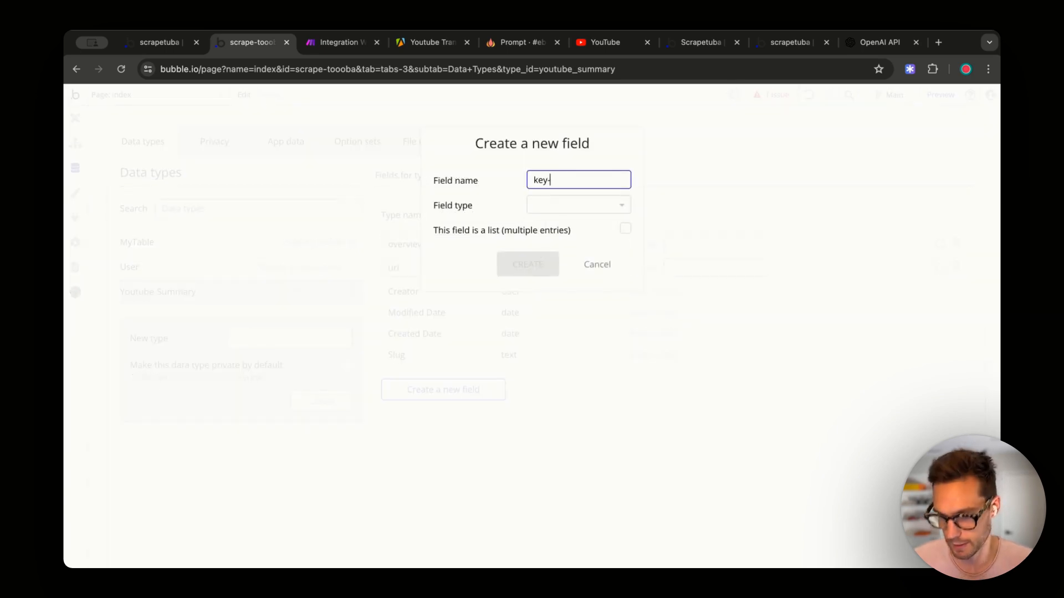
{"action": "type", "text": "key-details"}
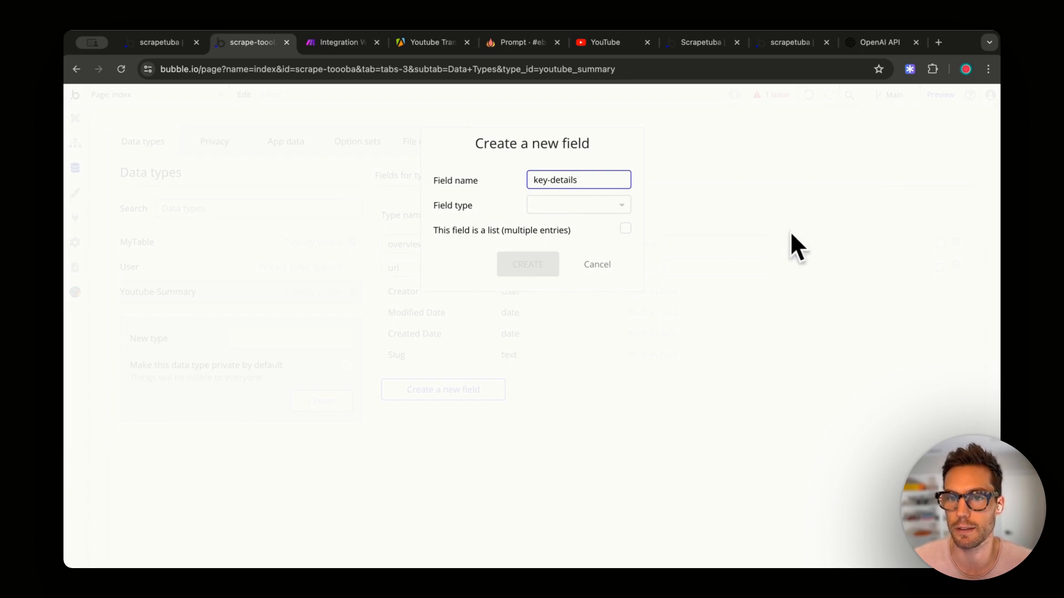
{"action": "left_click", "coordinate": [618, 205]}
{"action": "type", "text": "tex"}
{"action": "left_click", "coordinate": [553, 242]}
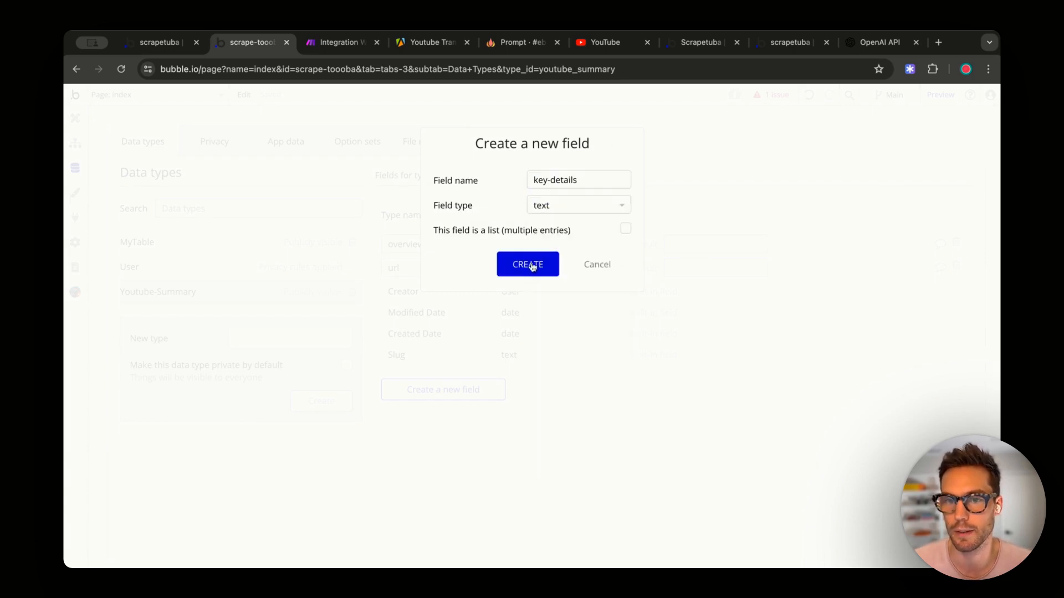
{"action": "left_click", "coordinate": [527, 264]}
{"action": "left_click", "coordinate": [445, 416]}
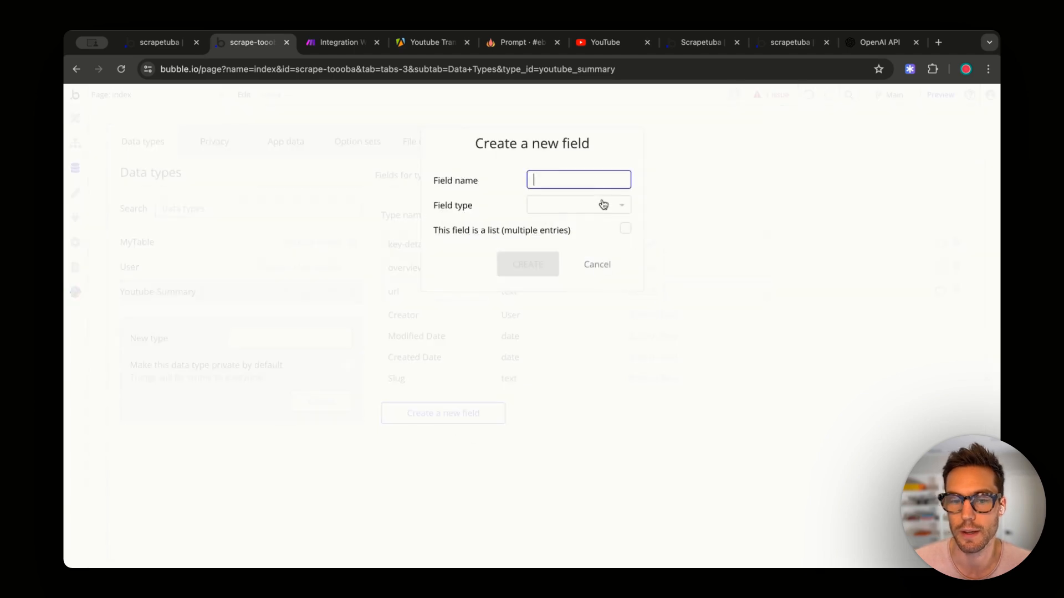
{"action": "type", "text": "additional-details"}
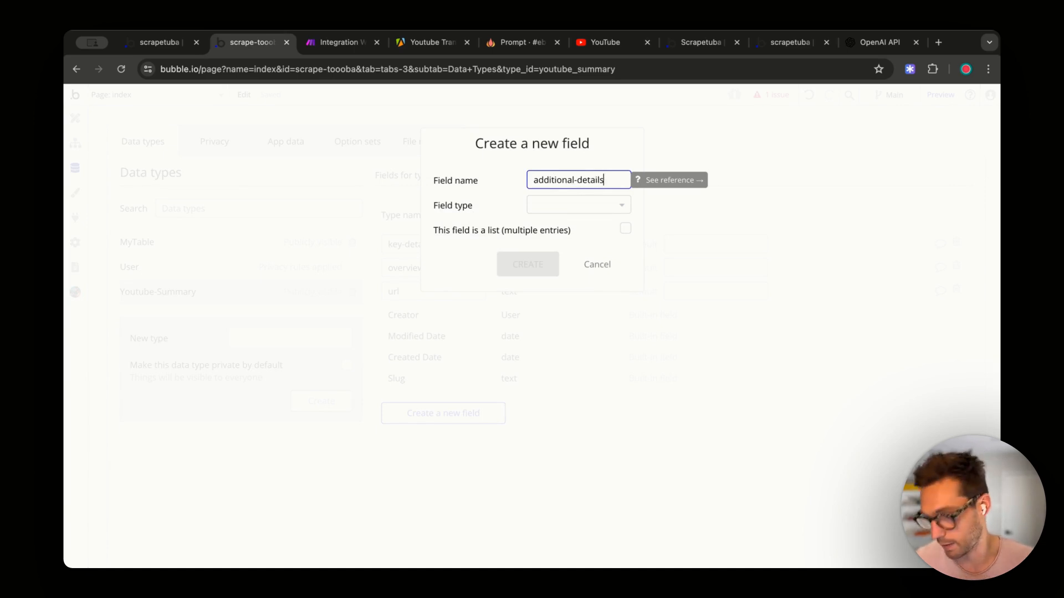
{"action": "left_click", "coordinate": [598, 207]}
{"action": "type", "text": "tex"}
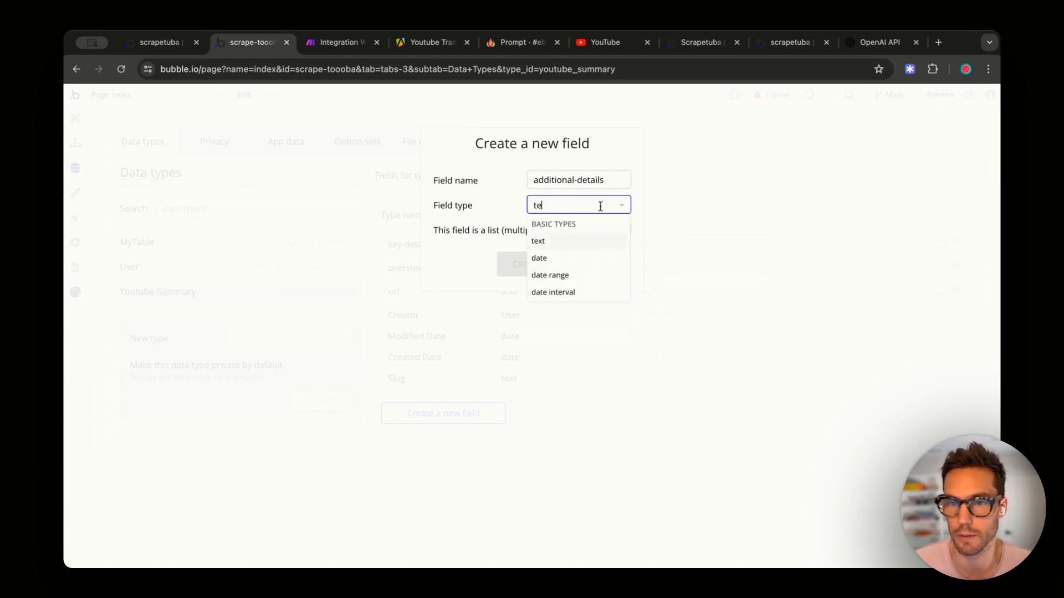
{"action": "left_click", "coordinate": [560, 248]}
{"action": "left_click", "coordinate": [533, 265]}
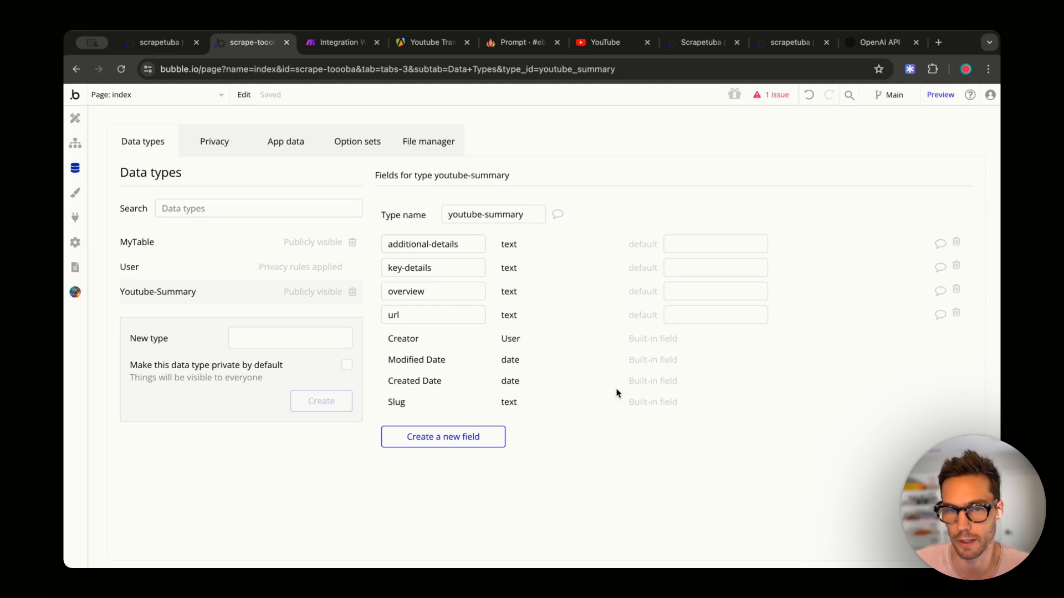
- Confirm youtube-summary is exposed in Bubble's Data API settings, then return to Make
{"action": "left_click", "coordinate": [76, 242]}
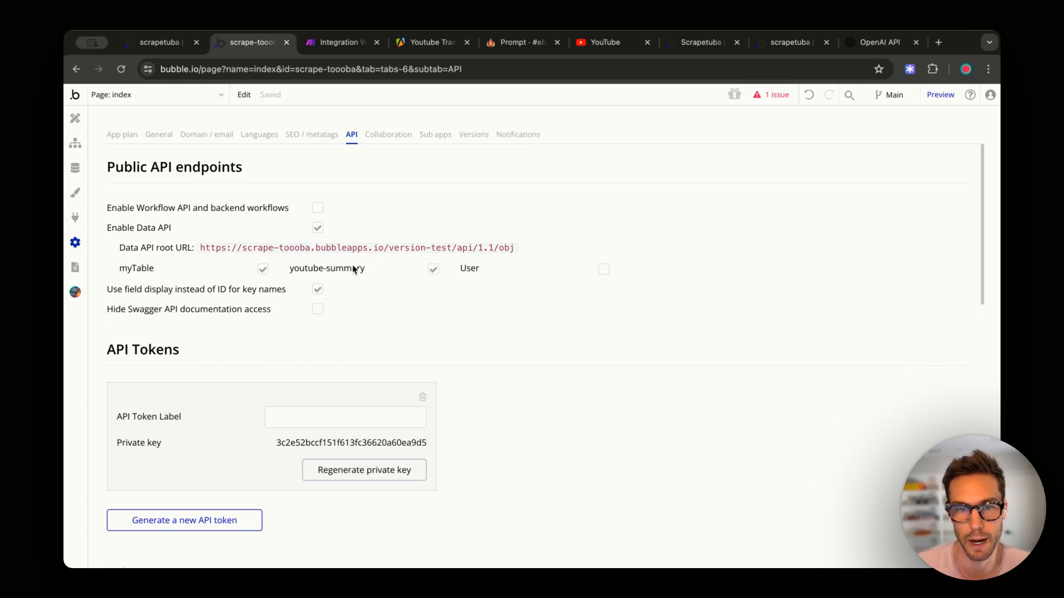
{"action": "left_click", "coordinate": [332, 46]}
- Add a Bubble Create/Update a Data Thing module using the ScrapeTooba connection and youtube-summary type
{"action": "left_click", "coordinate": [743, 280]}
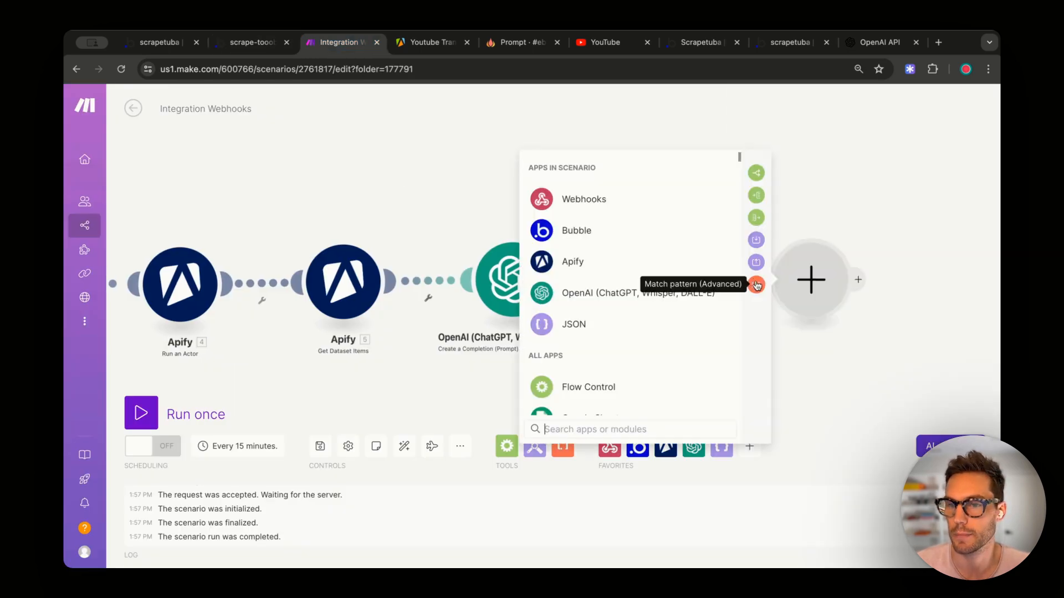
{"action": "left_click", "coordinate": [654, 235]}
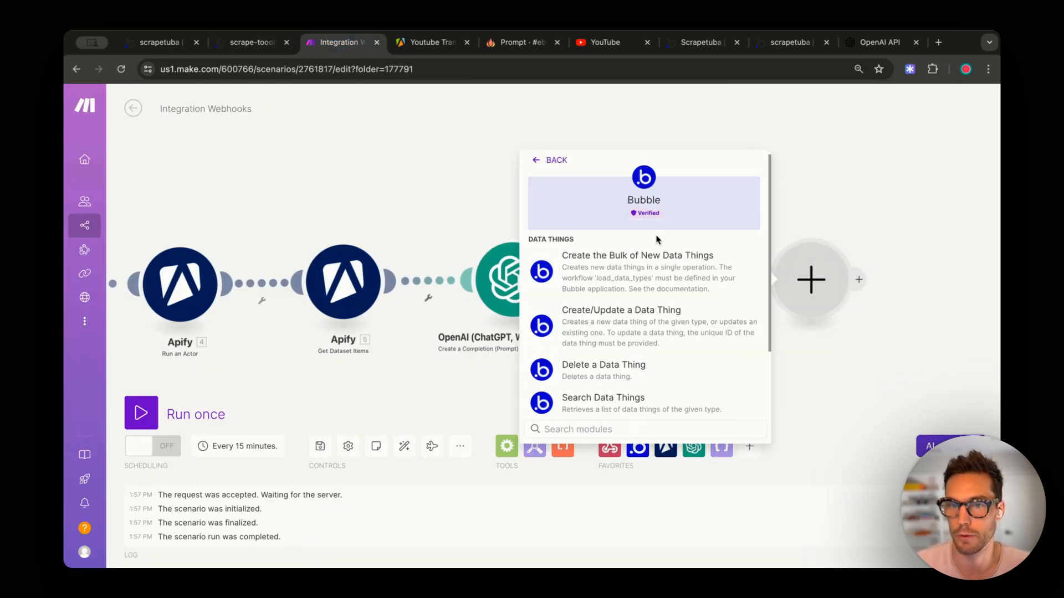
{"action": "left_click", "coordinate": [689, 327]}
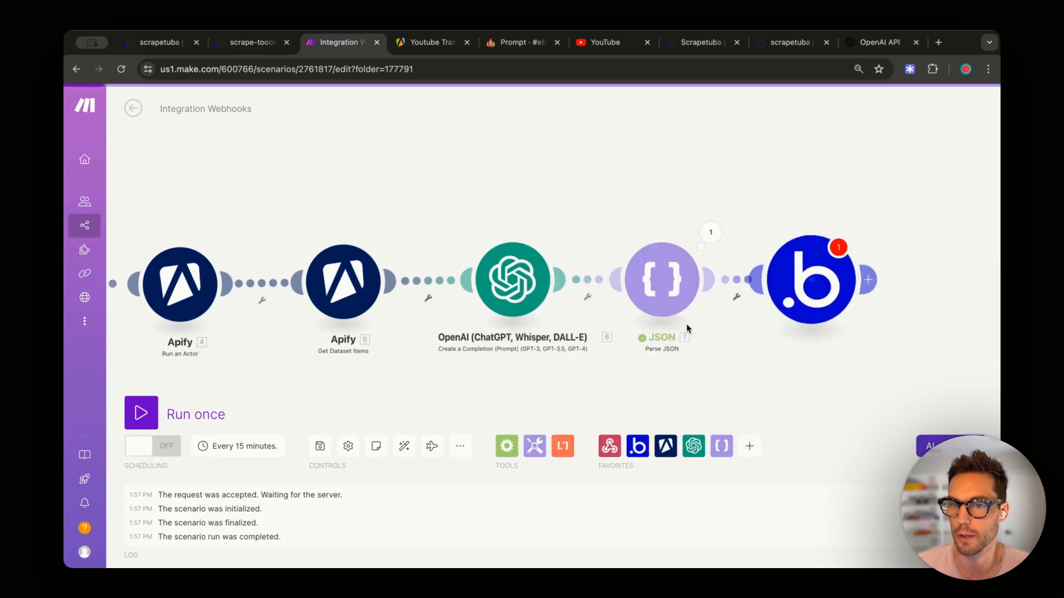
{"action": "left_click", "coordinate": [693, 200]}
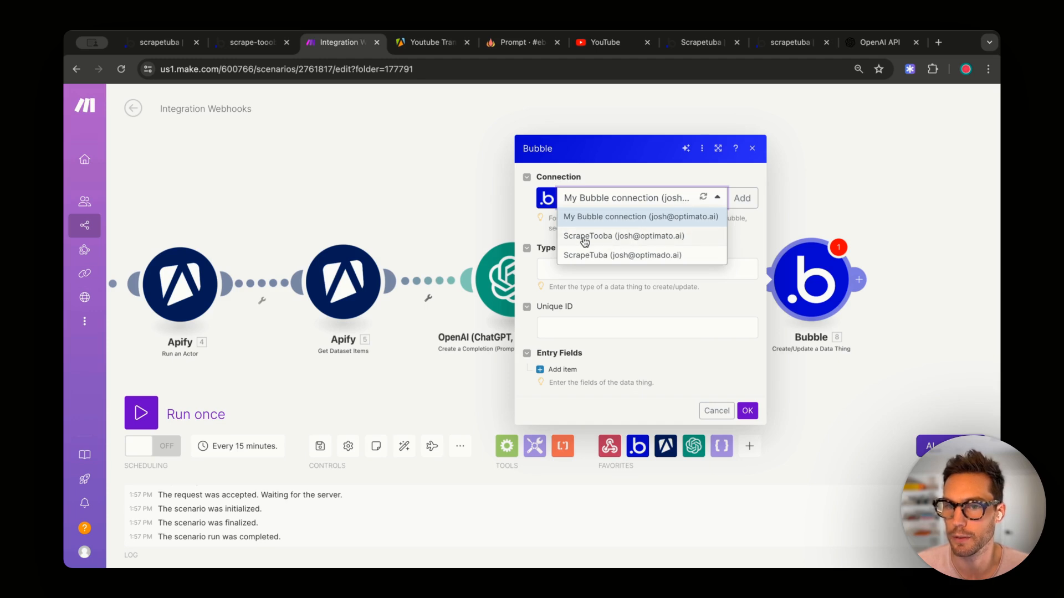
{"action": "left_click", "coordinate": [587, 237]}
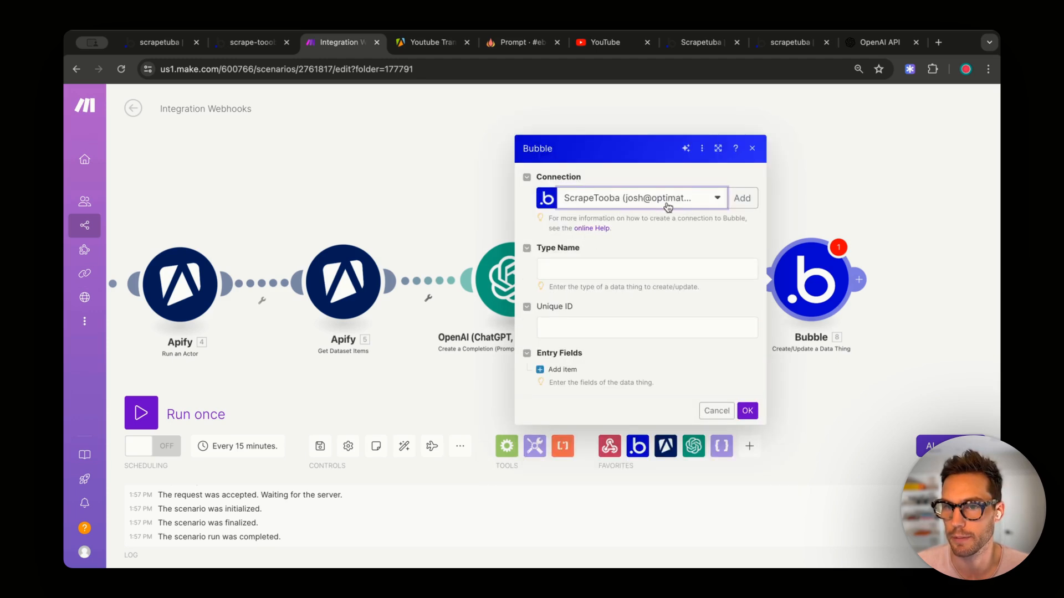
{"action": "left_click", "coordinate": [604, 271]}
{"action": "type", "text": "youtube-su"}
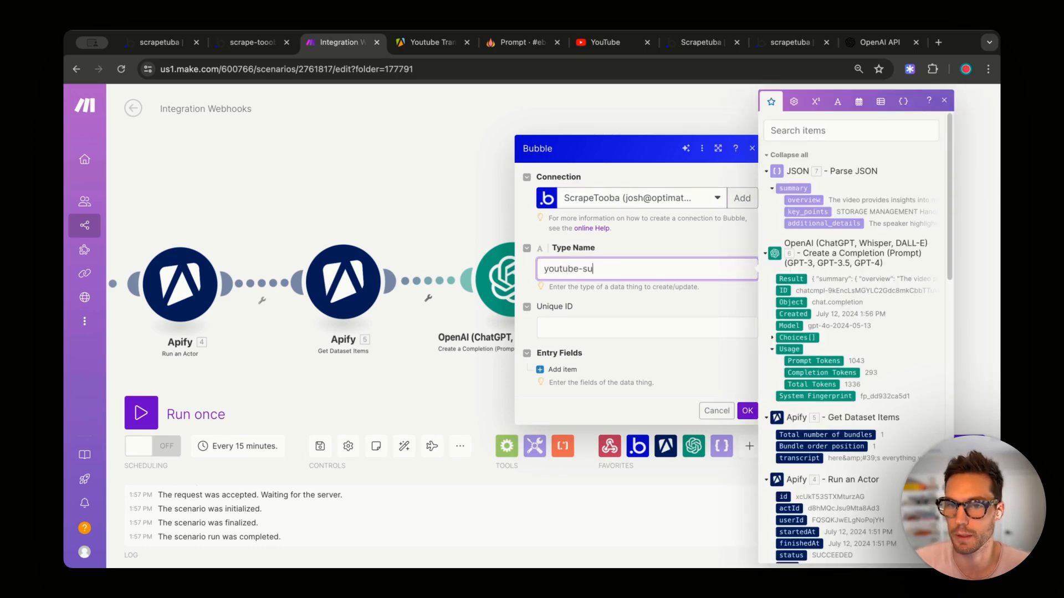
{"action": "type", "text": "mmary"}
{"action": "left_click", "coordinate": [683, 245]}
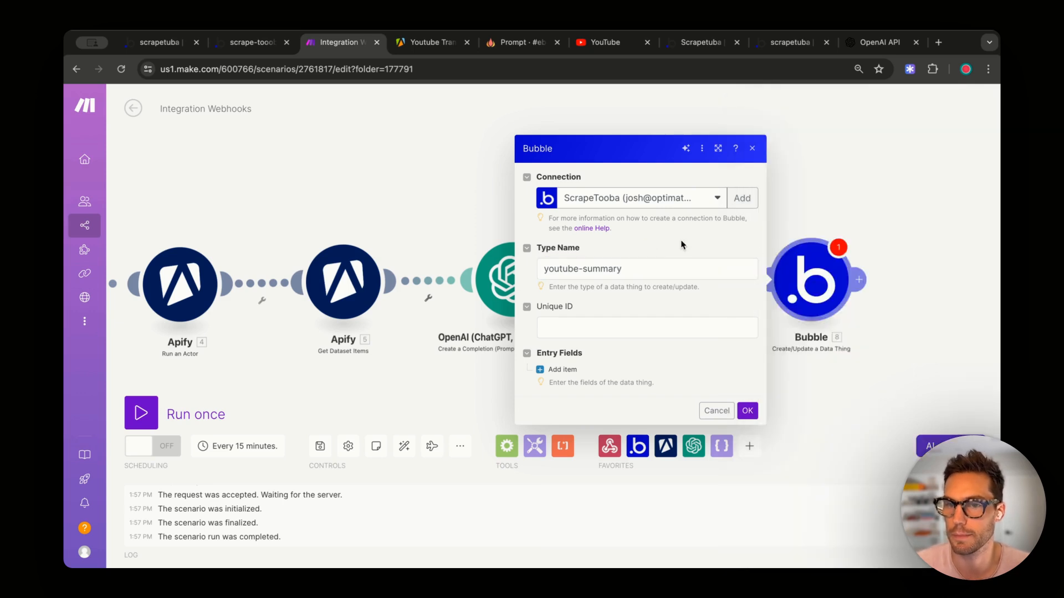
{"action": "left_click", "coordinate": [631, 324]}
{"action": "triple_click", "coordinate": [653, 304]}
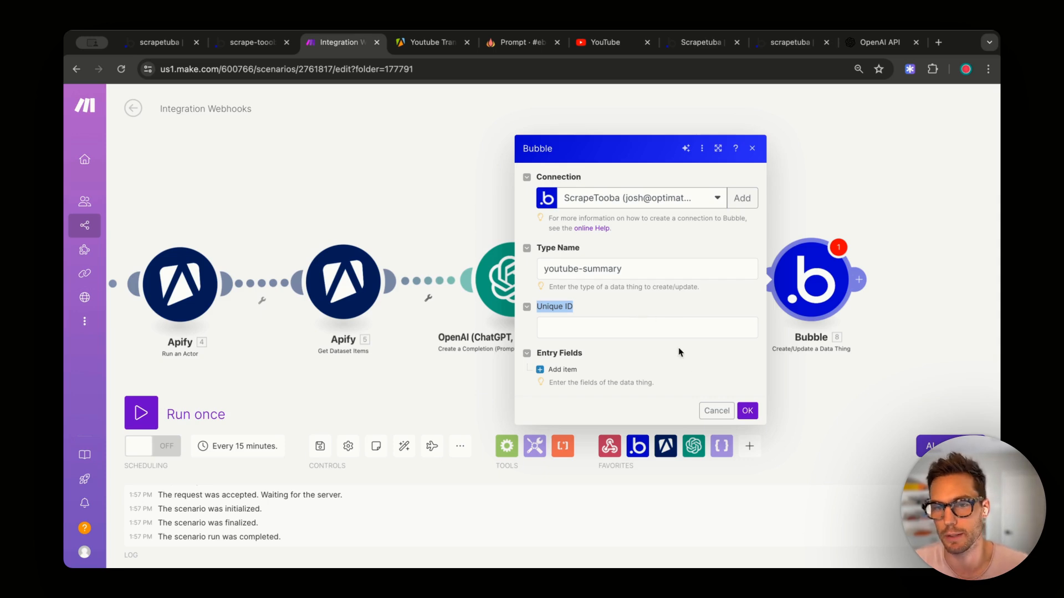
- Add two field items; name the first 'overview', type Text, placeholder value 123
{"action": "left_click", "coordinate": [557, 370]}
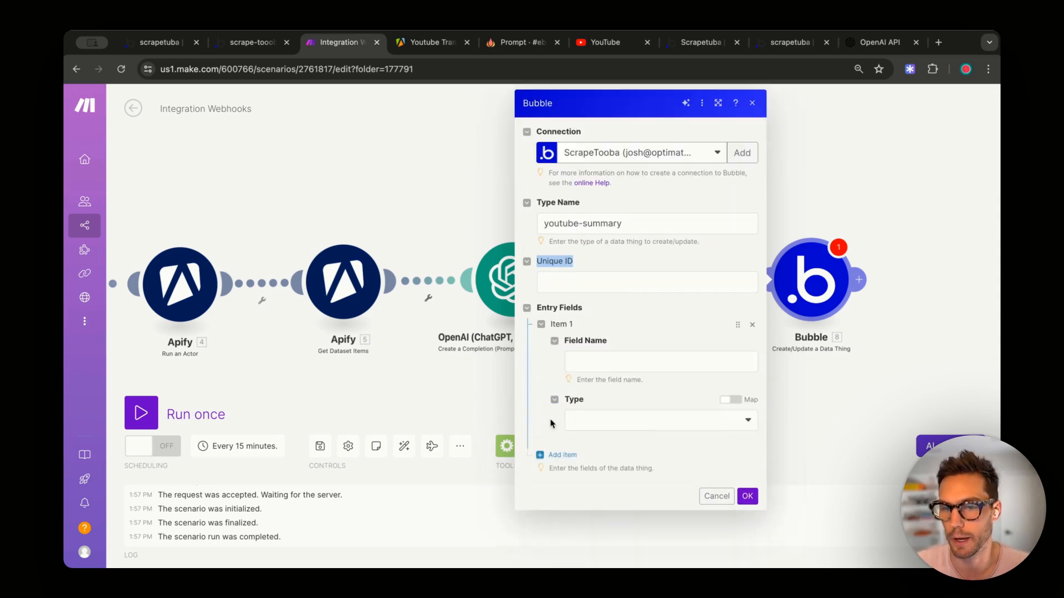
{"action": "left_click", "coordinate": [560, 455]}
{"action": "scroll", "coordinate": [576, 474], "scroll_direction": "down", "scroll_amount": 2}
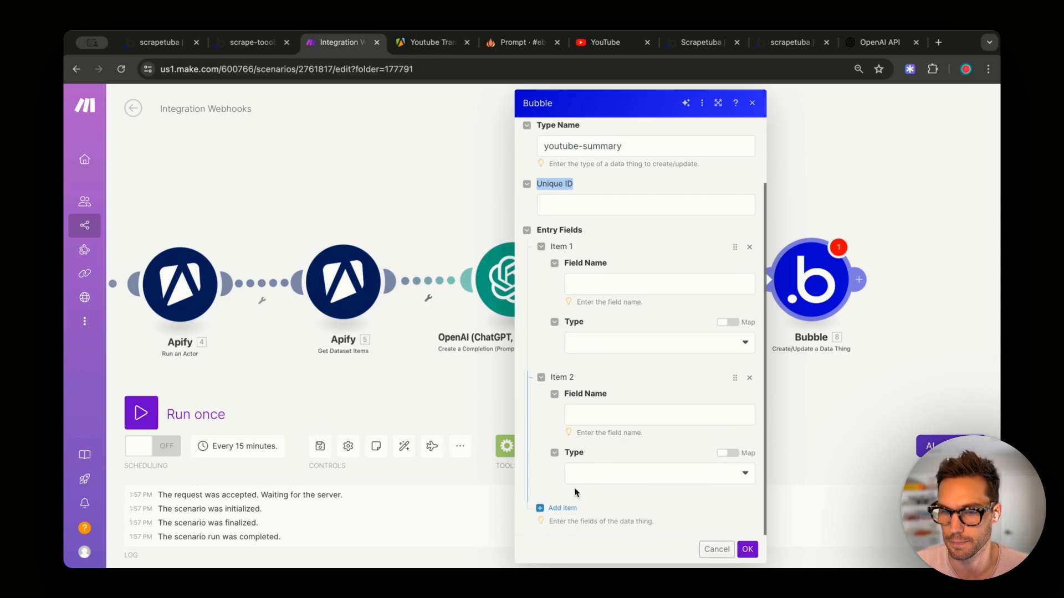
{"action": "left_click", "coordinate": [571, 285]}
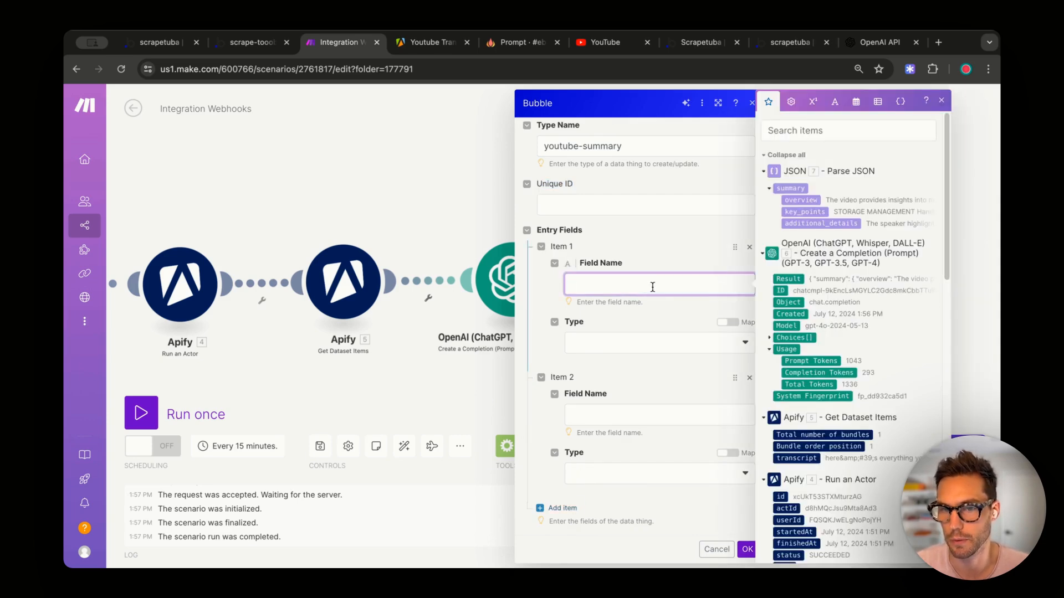
{"action": "type", "text": "overview"}
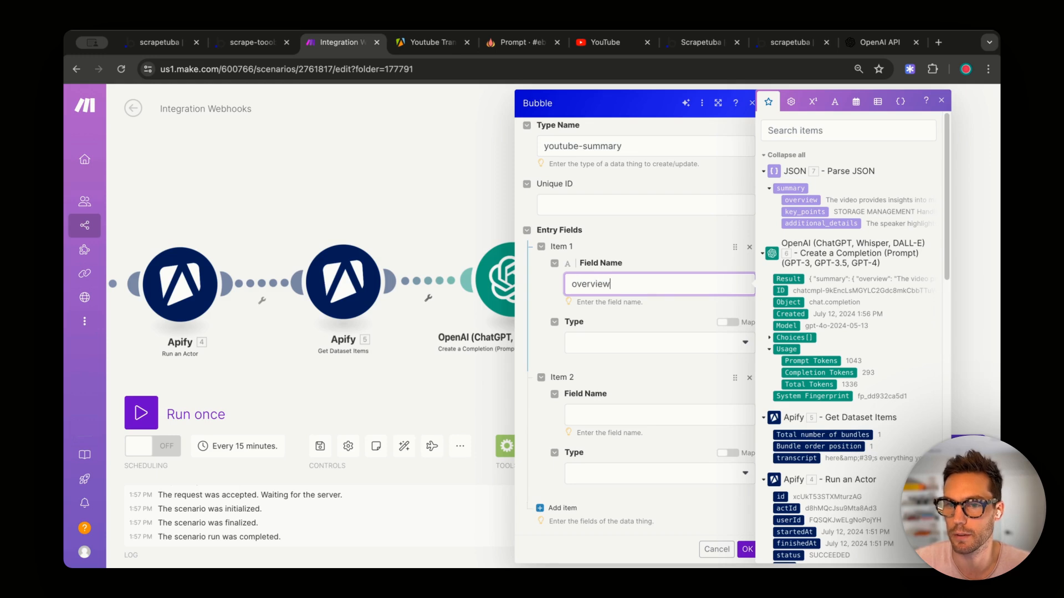
{"action": "left_click", "coordinate": [660, 344]}
{"action": "left_click", "coordinate": [627, 361]}
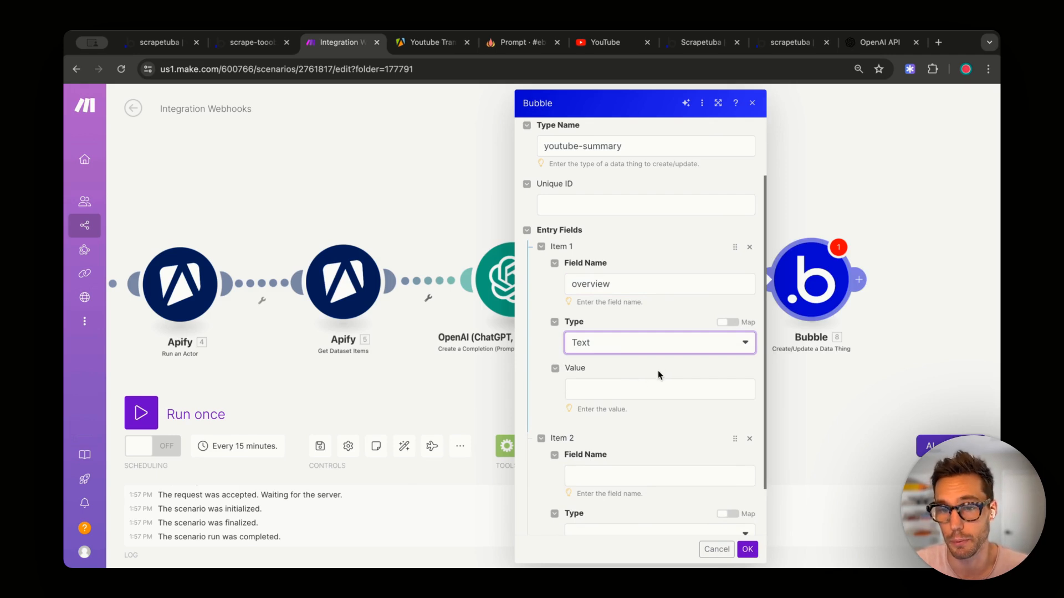
{"action": "left_click", "coordinate": [618, 397]}
{"action": "type", "text": "123"}
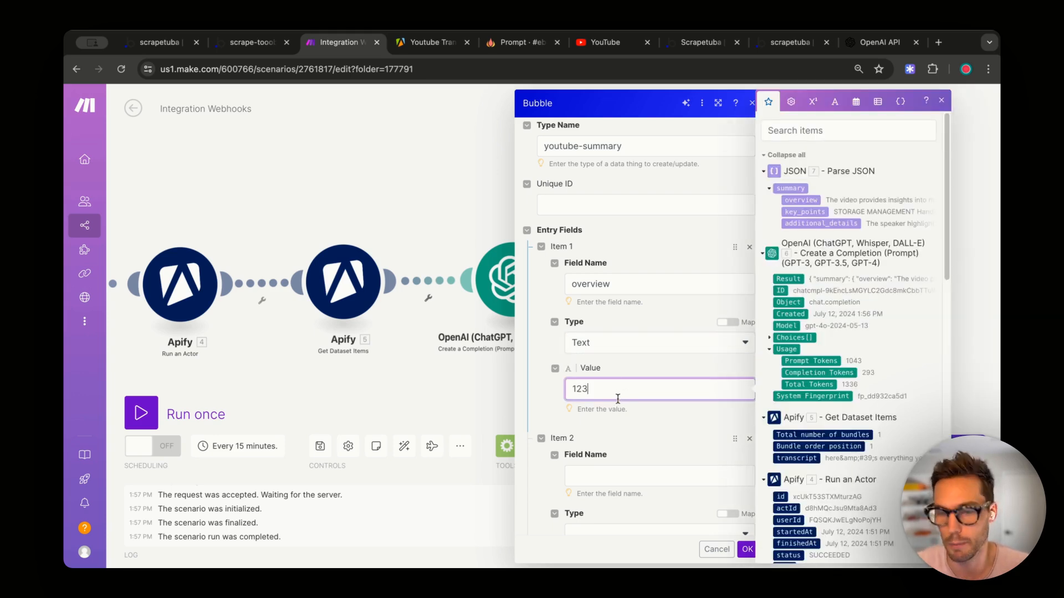
- Make the second item an additional-details Text field mapped to additional_details, and map overview into the first
{"action": "left_click", "coordinate": [616, 432]}
{"action": "scroll", "coordinate": [618, 435], "scroll_direction": "down", "scroll_amount": 2}
{"action": "left_click", "coordinate": [612, 435]}
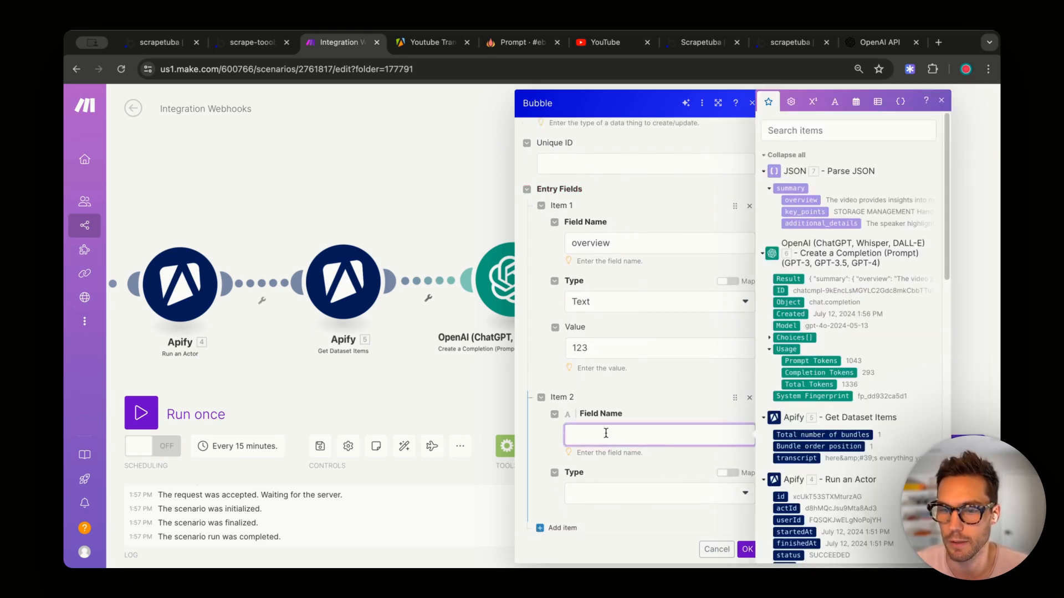
{"action": "type", "text": "additional-details"}
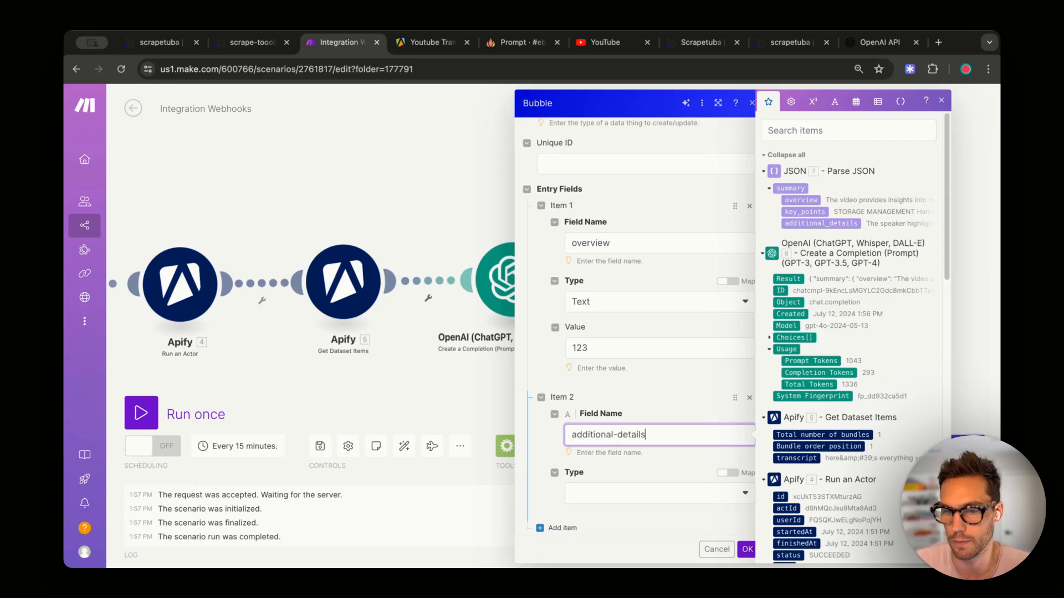
{"action": "scroll", "coordinate": [608, 433], "scroll_direction": "down", "scroll_amount": 1}
{"action": "left_click", "coordinate": [615, 480]}
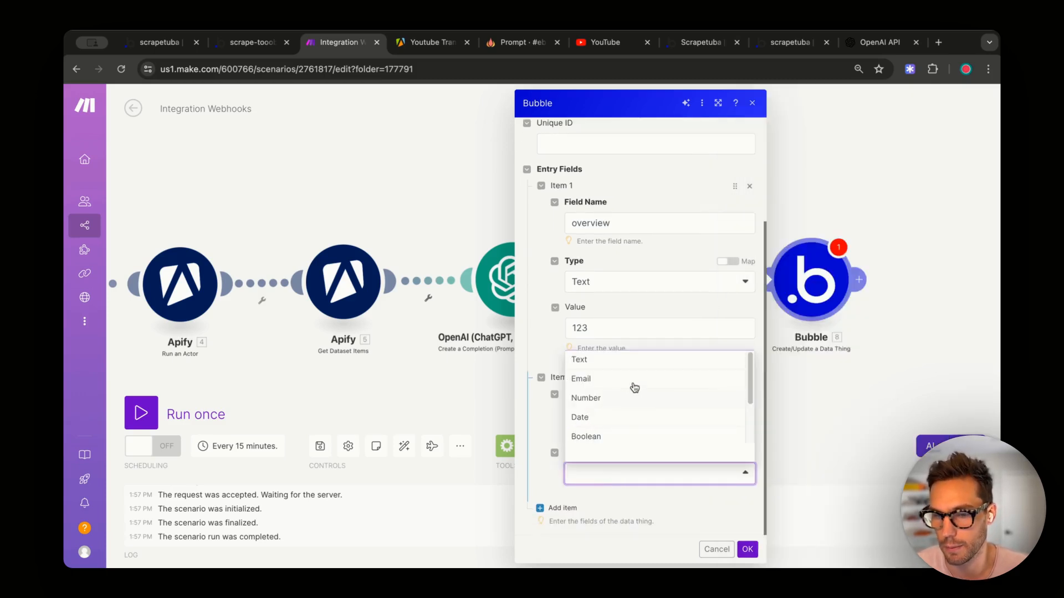
{"action": "left_click", "coordinate": [634, 361]}
{"action": "scroll", "coordinate": [670, 431], "scroll_direction": "down", "scroll_amount": 2}
{"action": "left_click", "coordinate": [632, 458]}
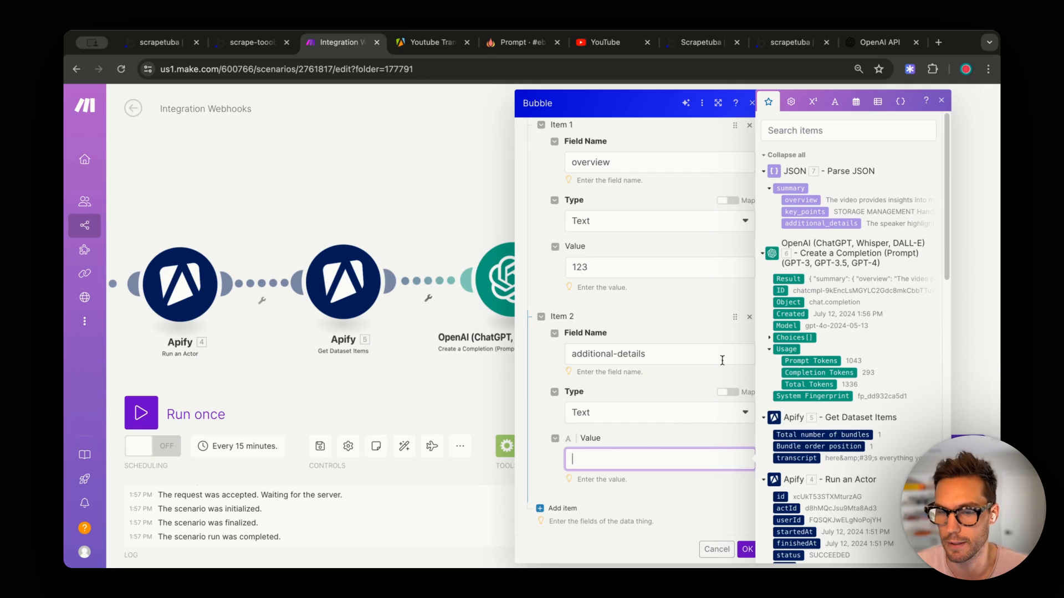
{"action": "left_click", "coordinate": [823, 224]}
{"action": "left_click", "coordinate": [608, 267]}
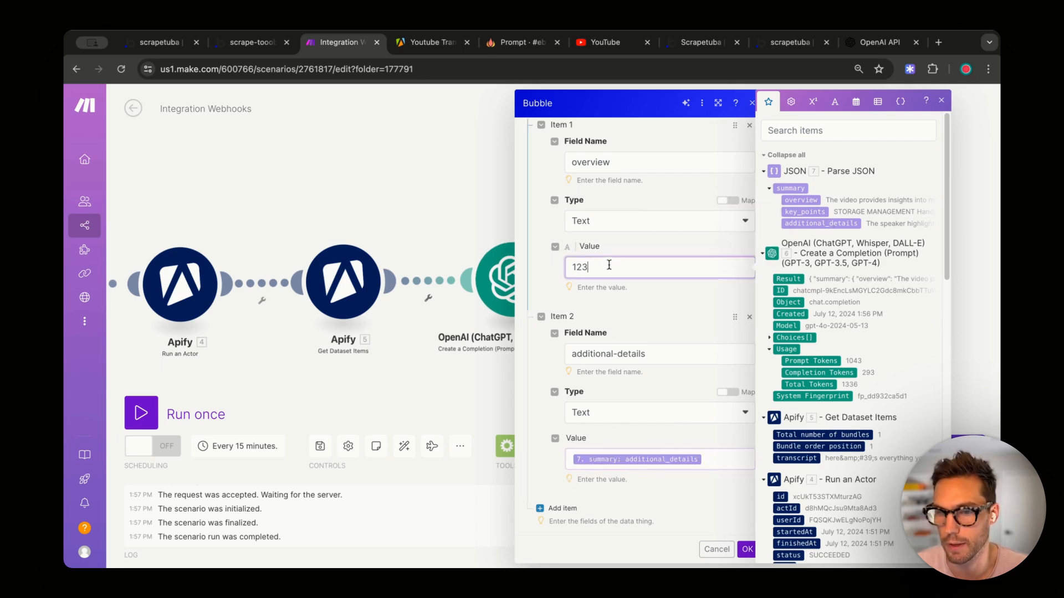
{"action": "key", "text": "BackSpace"}
{"action": "key", "text": "BackSpace"}
{"action": "key", "text": "BackSpace"}
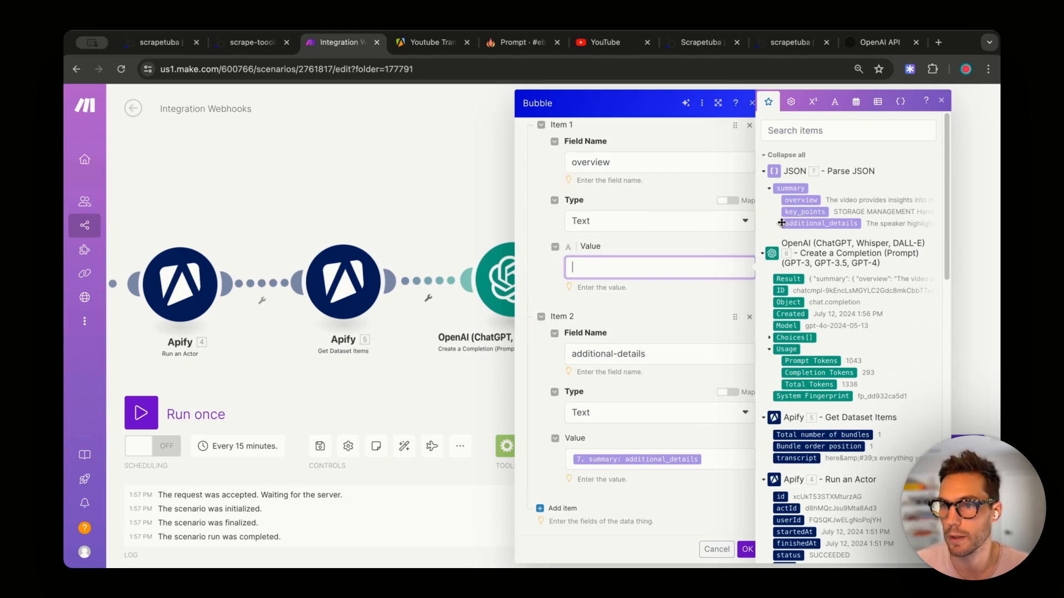
{"action": "left_click", "coordinate": [801, 200]}
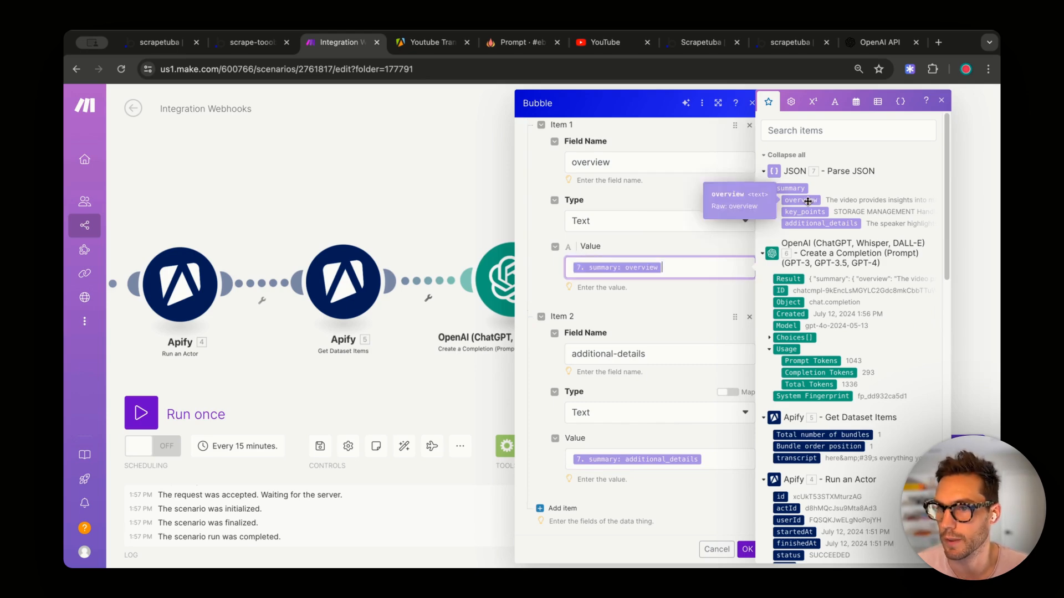
- Add a third key-points Text field mapped to key_points and save the module
{"action": "left_click", "coordinate": [556, 508]}
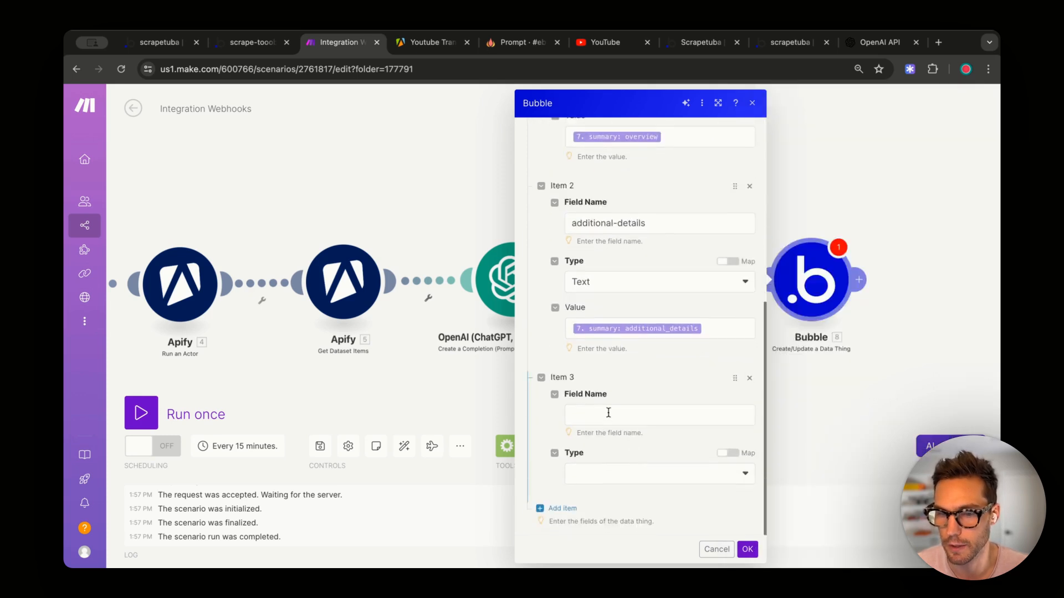
{"action": "left_click", "coordinate": [617, 414]}
{"action": "type", "text": "key-points"}
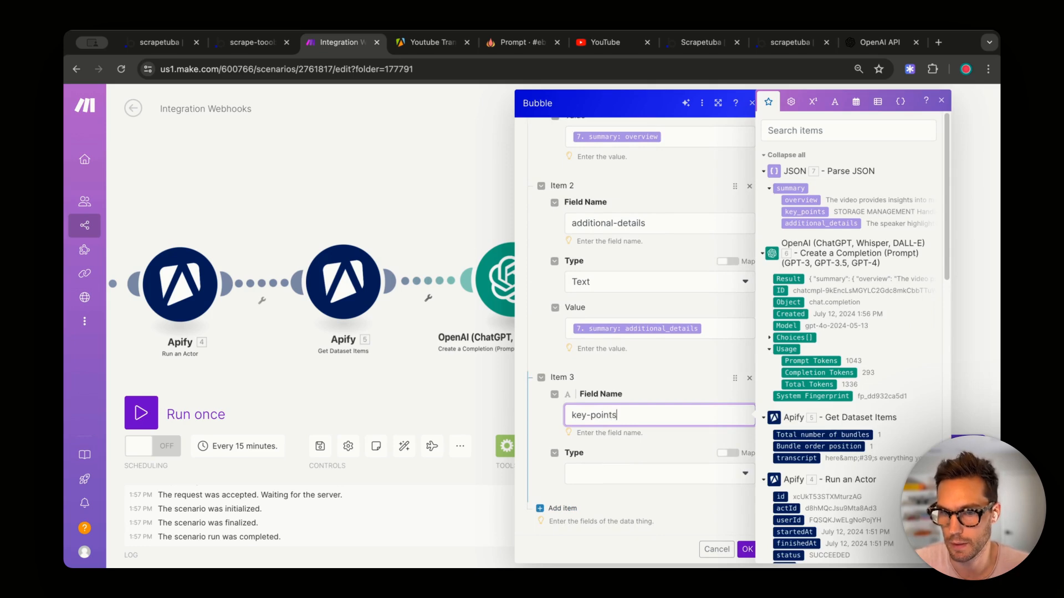
{"action": "left_click_drag", "start_coordinate": [619, 417], "coordinate": [567, 419]}
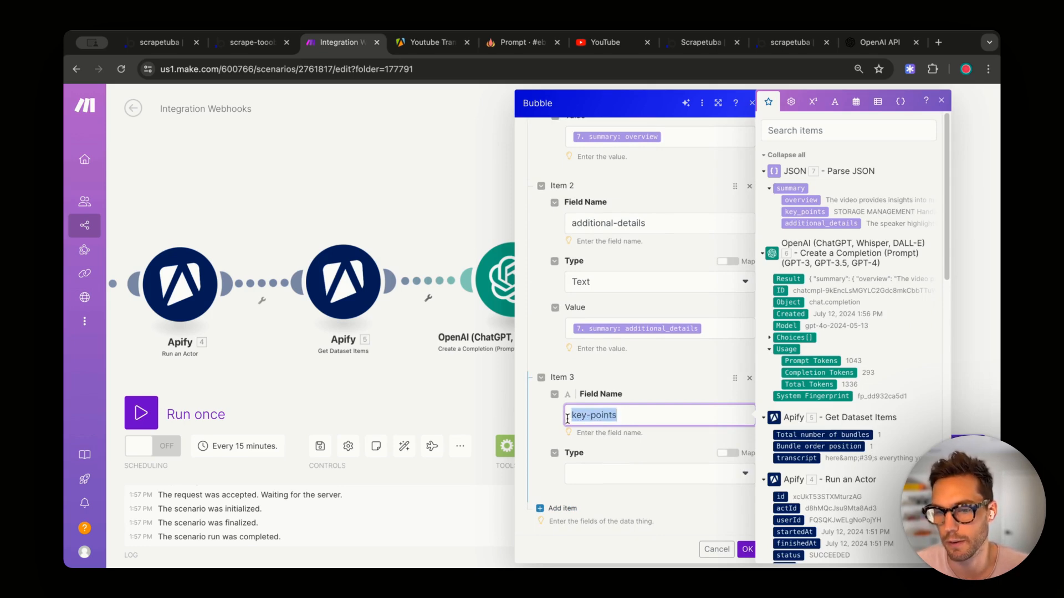
{"action": "left_click", "coordinate": [575, 487]}
{"action": "left_click", "coordinate": [604, 366]}
{"action": "scroll", "coordinate": [609, 369], "scroll_direction": "down", "scroll_amount": 1}
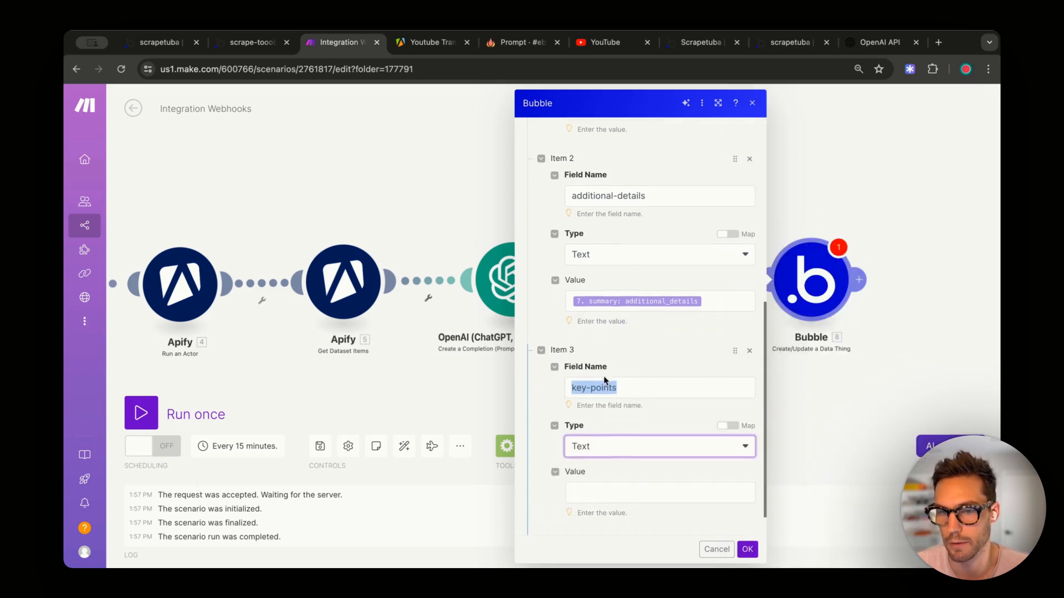
{"action": "left_click", "coordinate": [605, 491]}
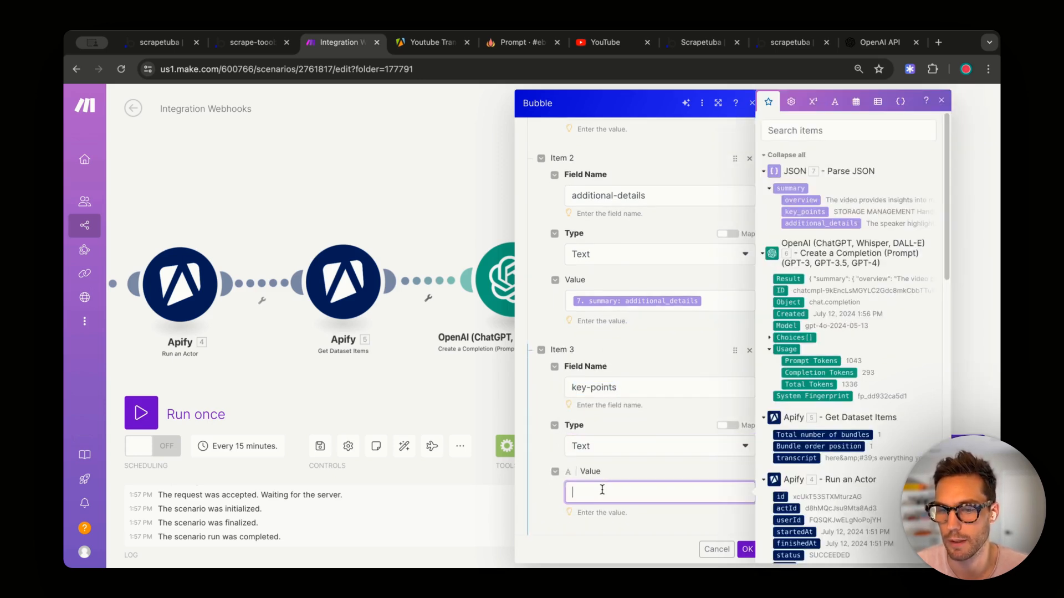
{"action": "left_click", "coordinate": [802, 211]}
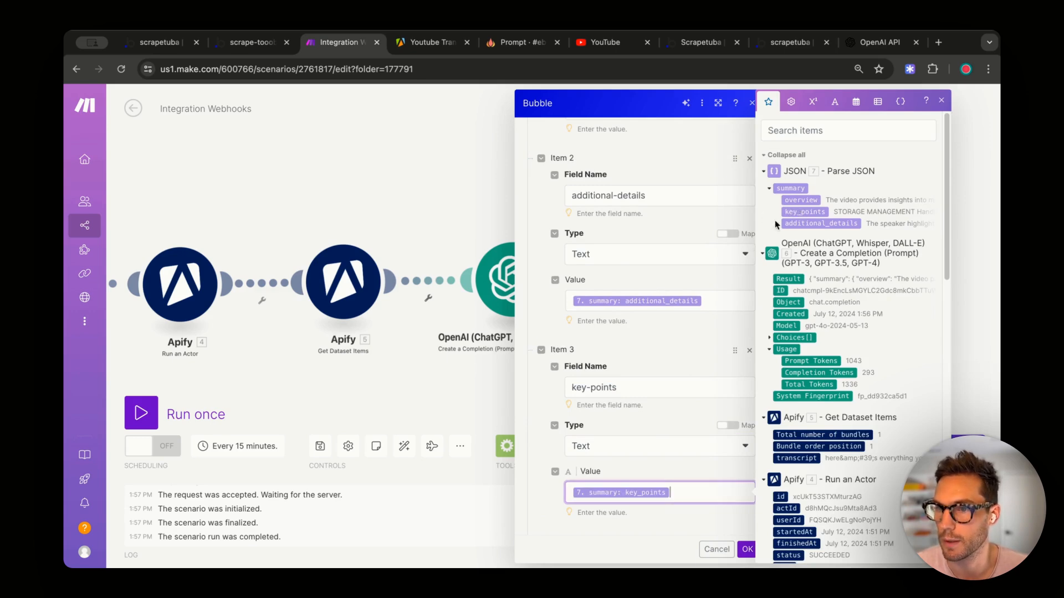
{"action": "scroll", "coordinate": [613, 476], "scroll_direction": "down", "scroll_amount": 1}
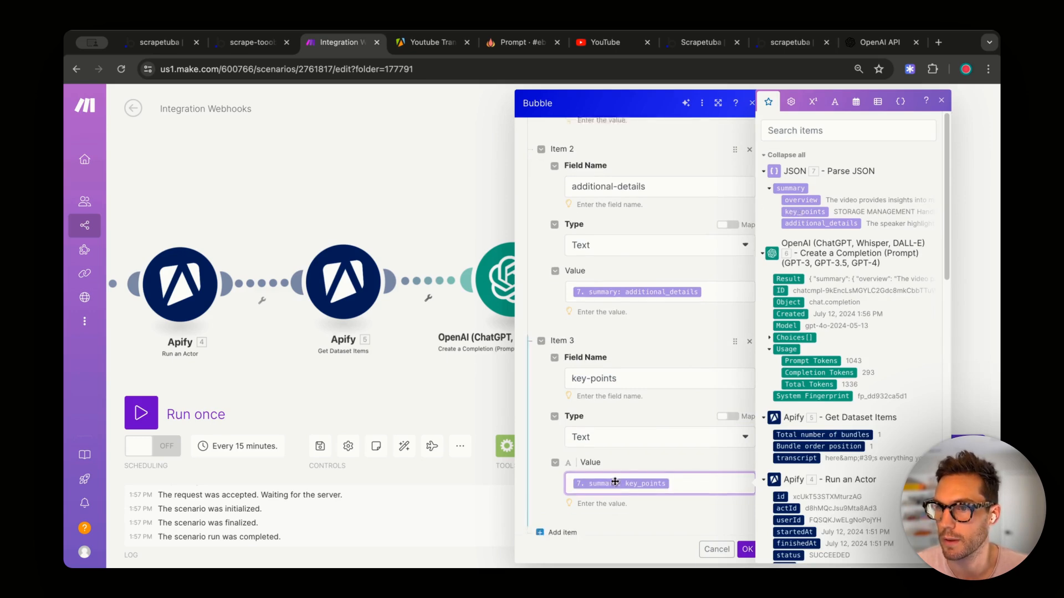
{"action": "left_click", "coordinate": [746, 550]}
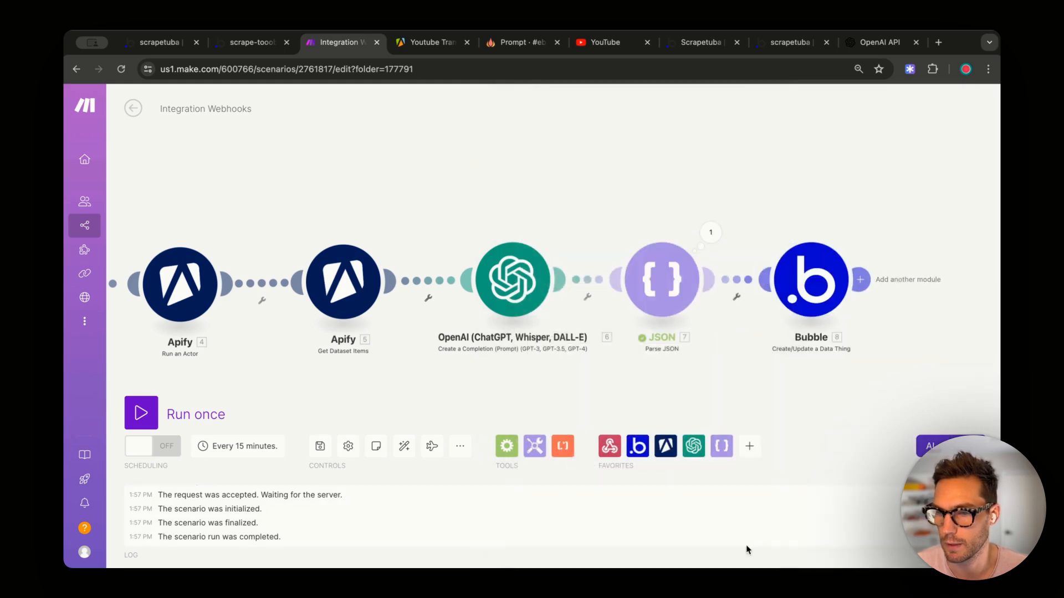
- Reopen the Bubble module settings, check the empty Unique ID field, and confirm
{"action": "left_click", "coordinate": [836, 255]}
{"action": "left_click", "coordinate": [574, 283]}
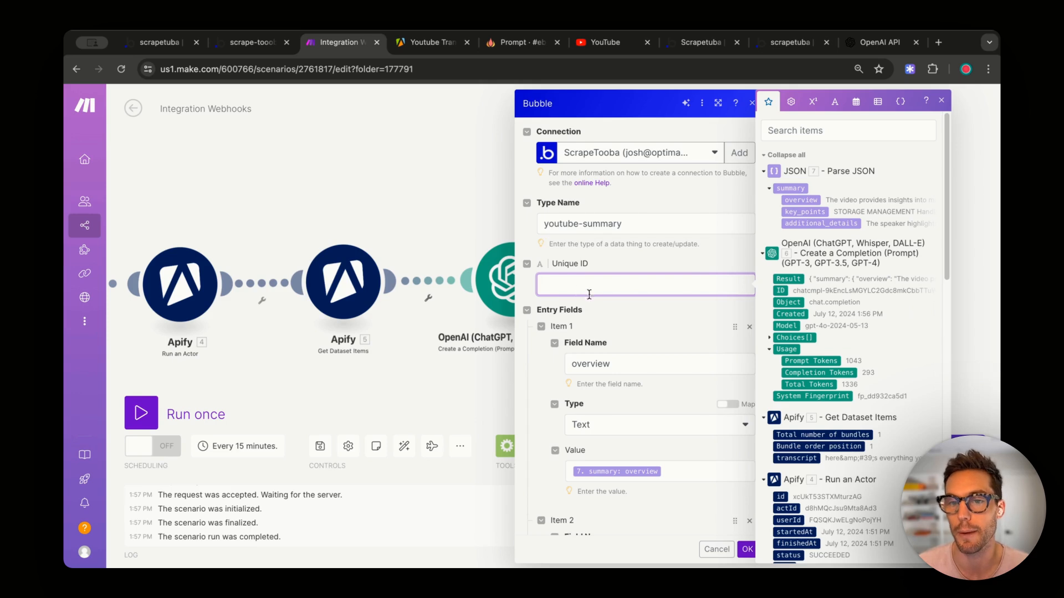
{"action": "left_click", "coordinate": [608, 263]}
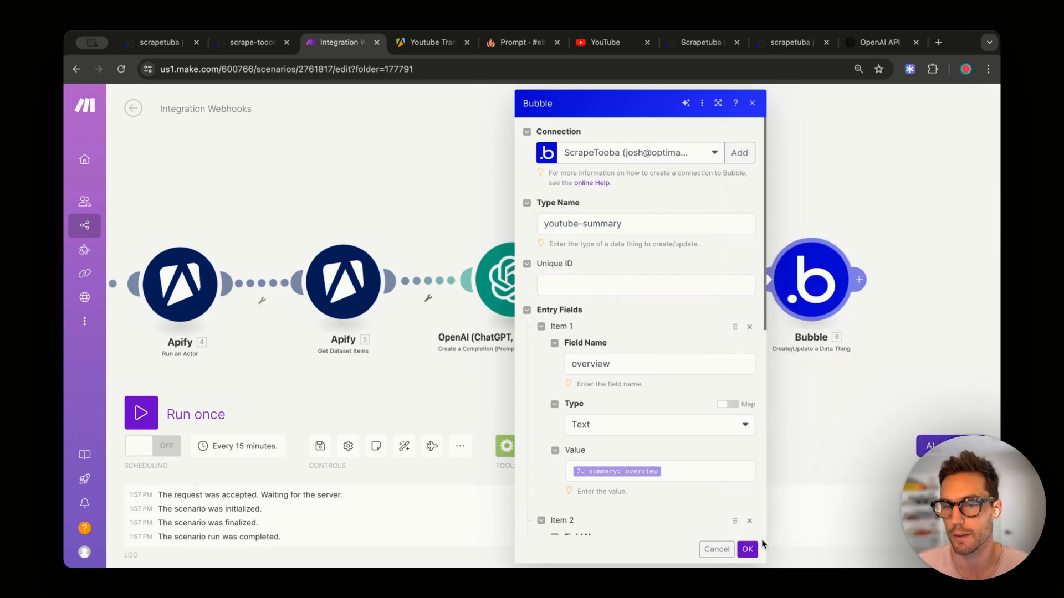
{"action": "left_click", "coordinate": [745, 549]}
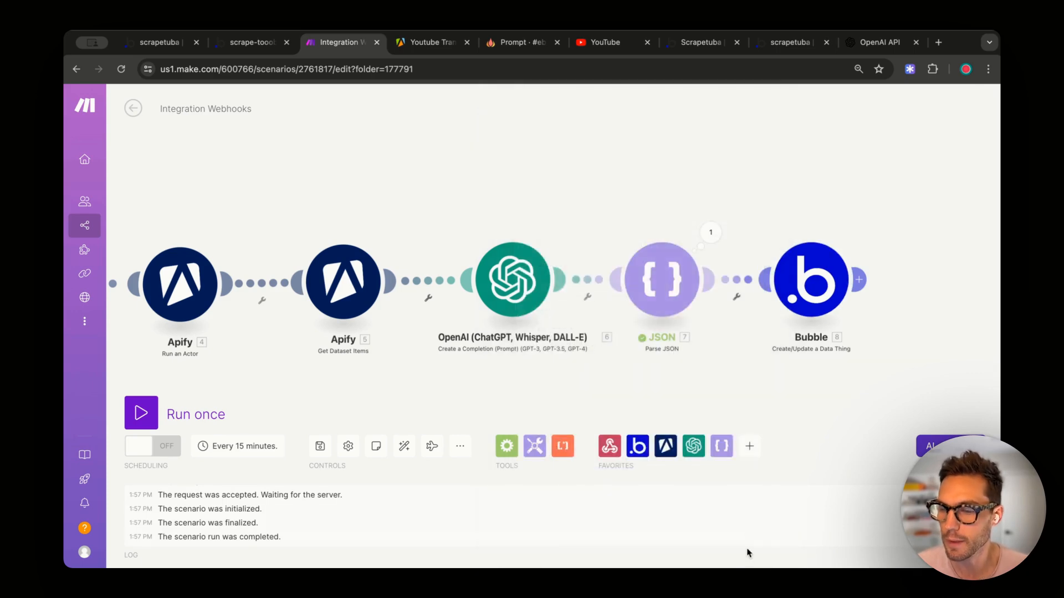
- Run only the Bubble module with 'this is an overview', 'thise aredetails', 'this is a key point' and view the error
{"action": "right_click", "coordinate": [809, 288]}
{"action": "left_click", "coordinate": [847, 314]}
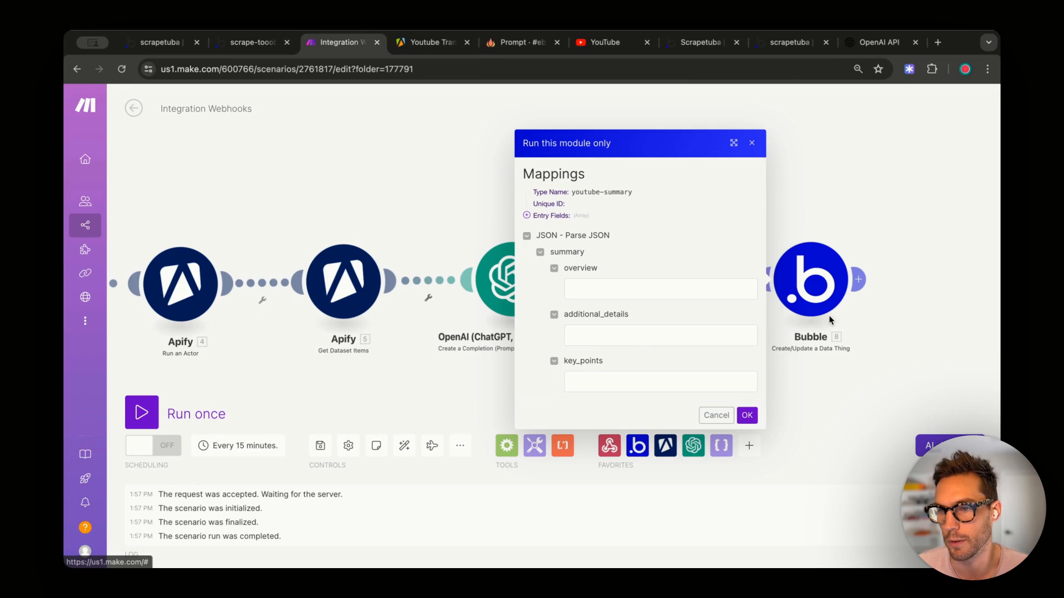
{"action": "left_click", "coordinate": [634, 286]}
{"action": "type", "text": "this is "}
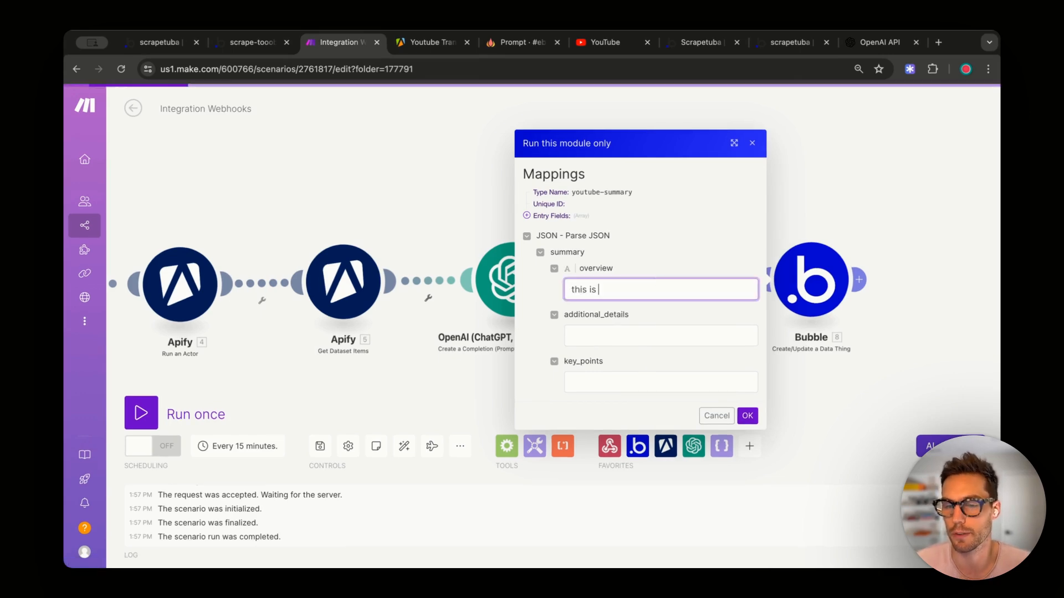
{"action": "type", "text": "an overview"}
{"action": "key", "text": "Tab"}
{"action": "type", "text": "this"}
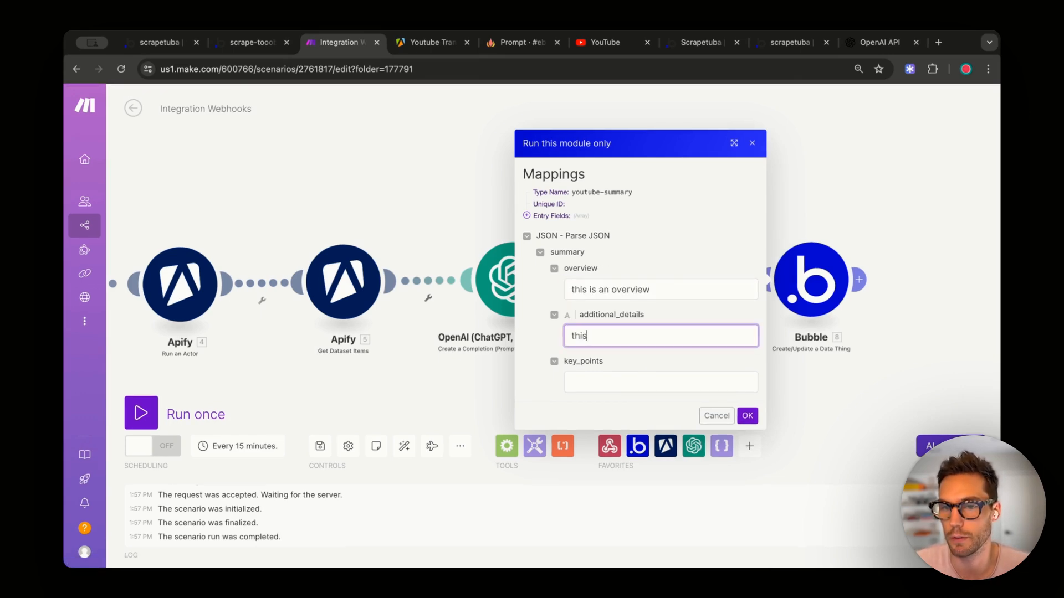
{"action": "type", "text": "e aredetail"}
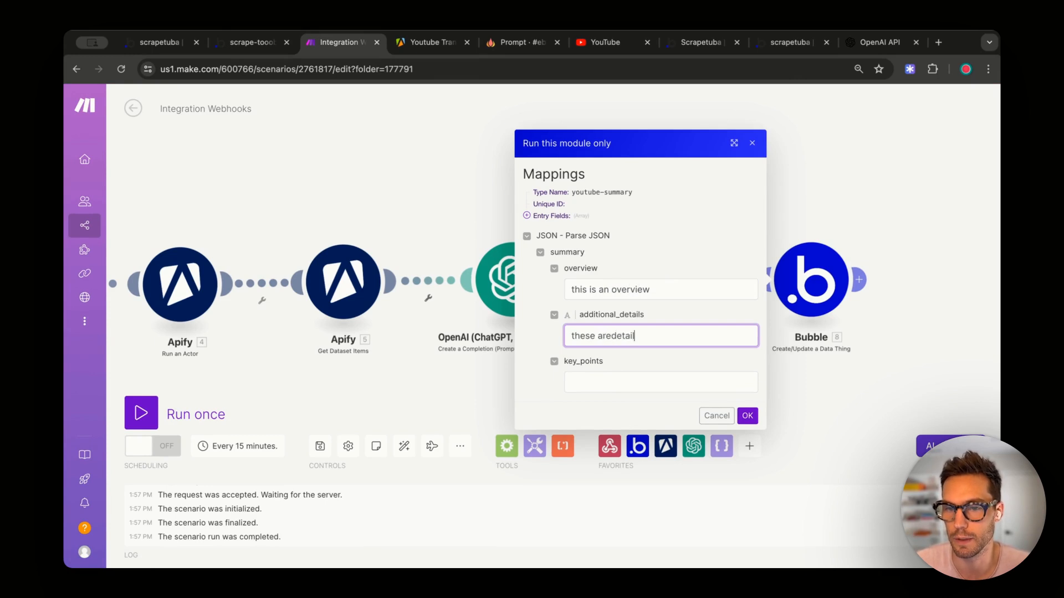
{"action": "type", "text": "s"}
{"action": "key", "text": "Tab"}
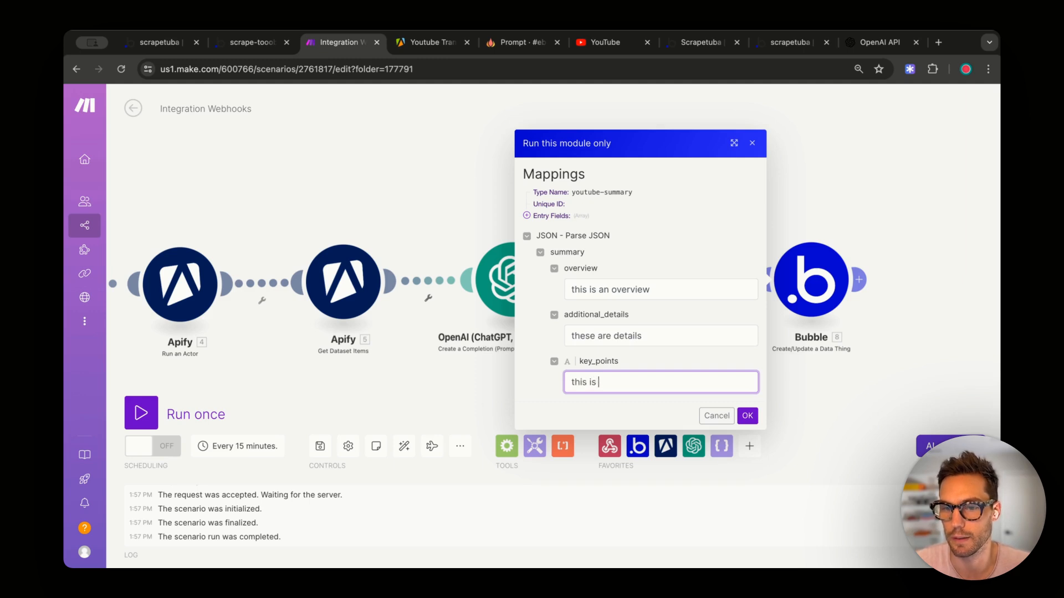
{"action": "type", "text": "this is a key poin"}
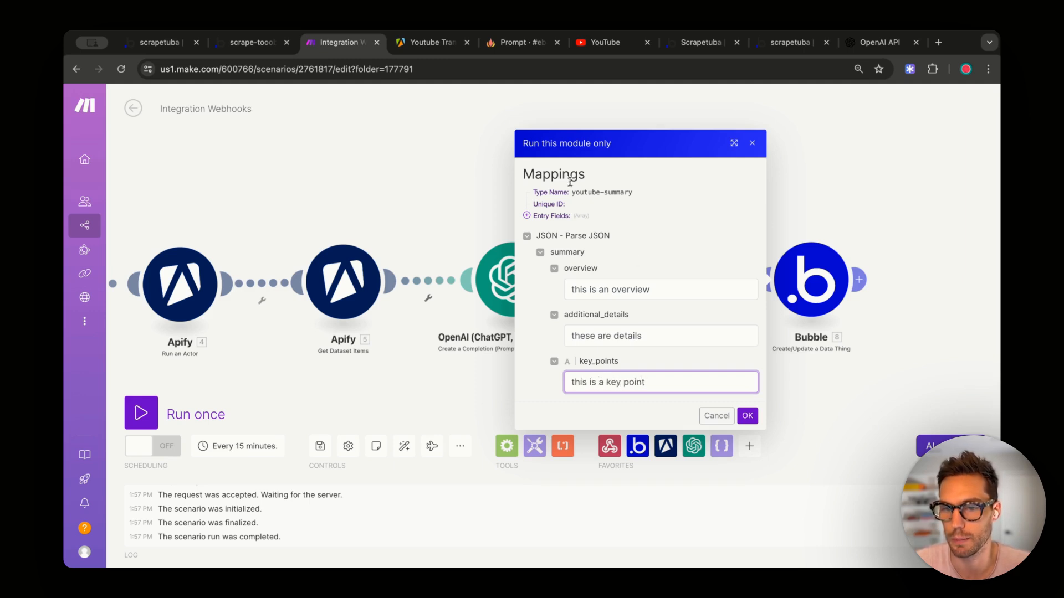
{"action": "type", "text": "t"}
{"action": "left_click", "coordinate": [747, 415]}
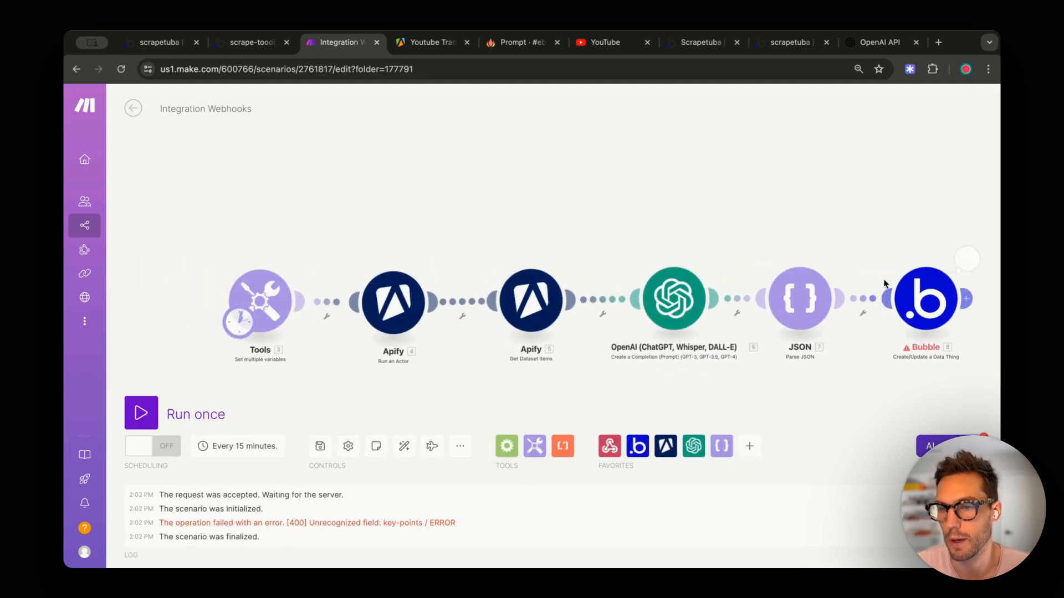
{"action": "left_click", "coordinate": [968, 258]}
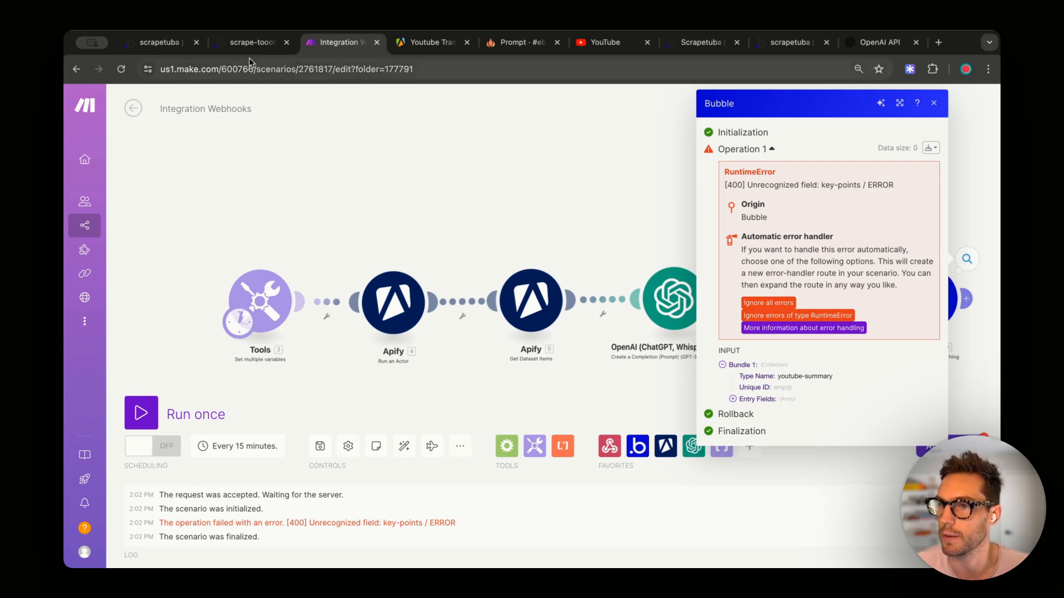
- In Bubble's youtube-summary data type, confirm the field is named key-details, then go back to Make
{"action": "left_click", "coordinate": [161, 42]}
{"action": "left_click", "coordinate": [253, 42]}
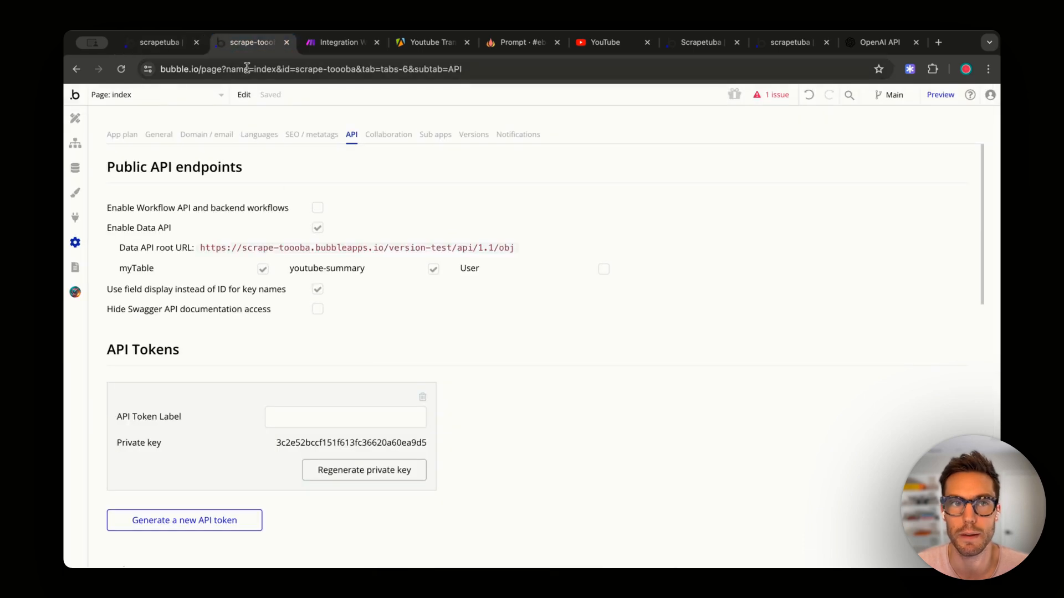
{"action": "left_click", "coordinate": [75, 168]}
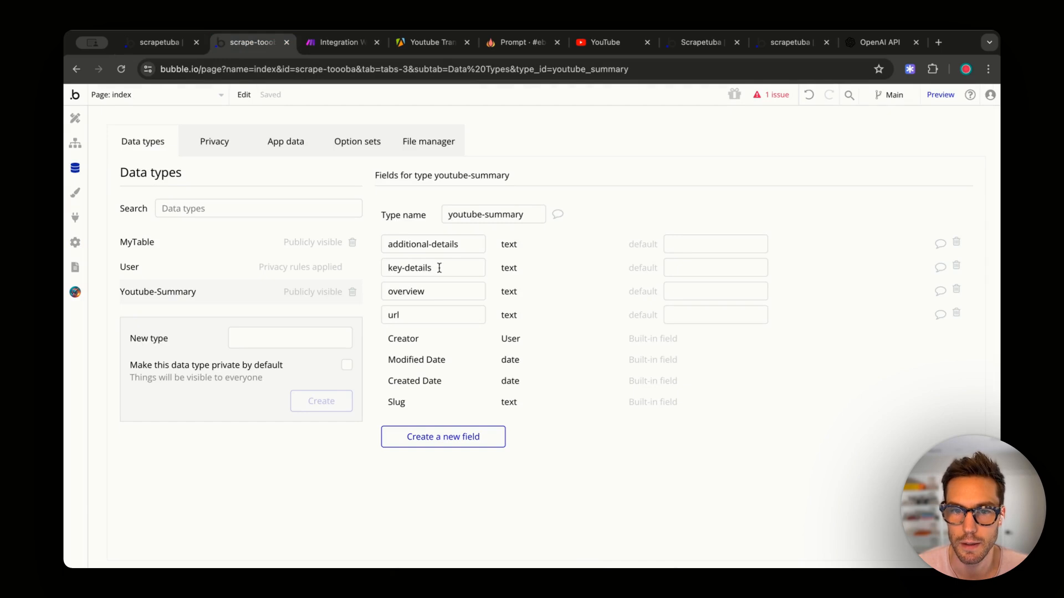
{"action": "left_click_drag", "start_coordinate": [439, 268], "coordinate": [380, 267]}
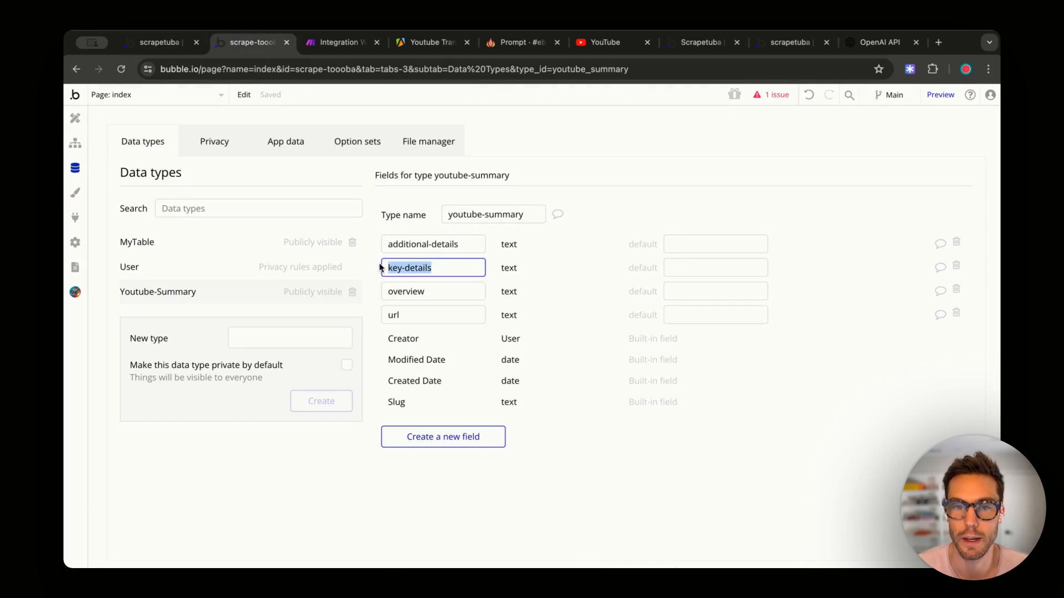
{"action": "left_click", "coordinate": [337, 43]}
- Rename the Bubble module's third field from key-points to key-details and save
{"action": "left_click", "coordinate": [983, 352]}
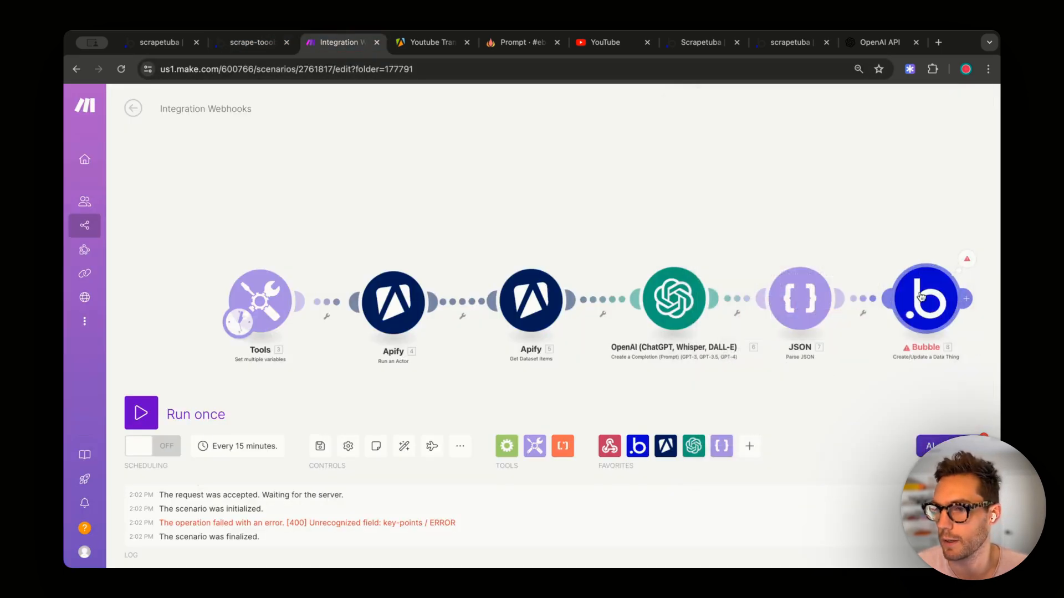
{"action": "left_click", "coordinate": [926, 302]}
{"action": "scroll", "coordinate": [744, 399], "scroll_direction": "down", "scroll_amount": 2}
{"action": "scroll", "coordinate": [744, 399], "scroll_direction": "down", "scroll_amount": 5}
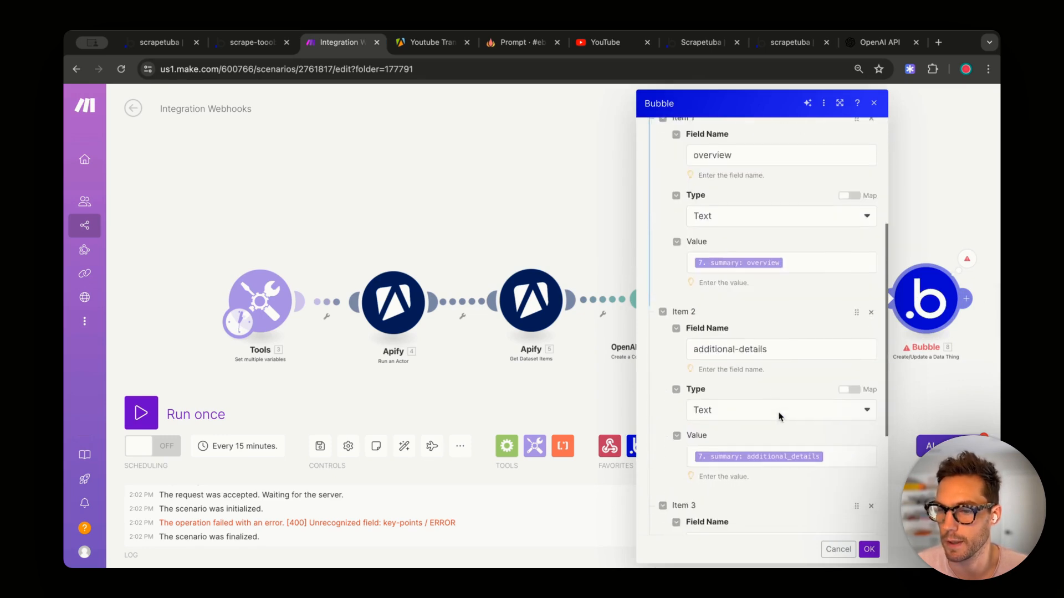
{"action": "scroll", "coordinate": [780, 417], "scroll_direction": "down", "scroll_amount": 1}
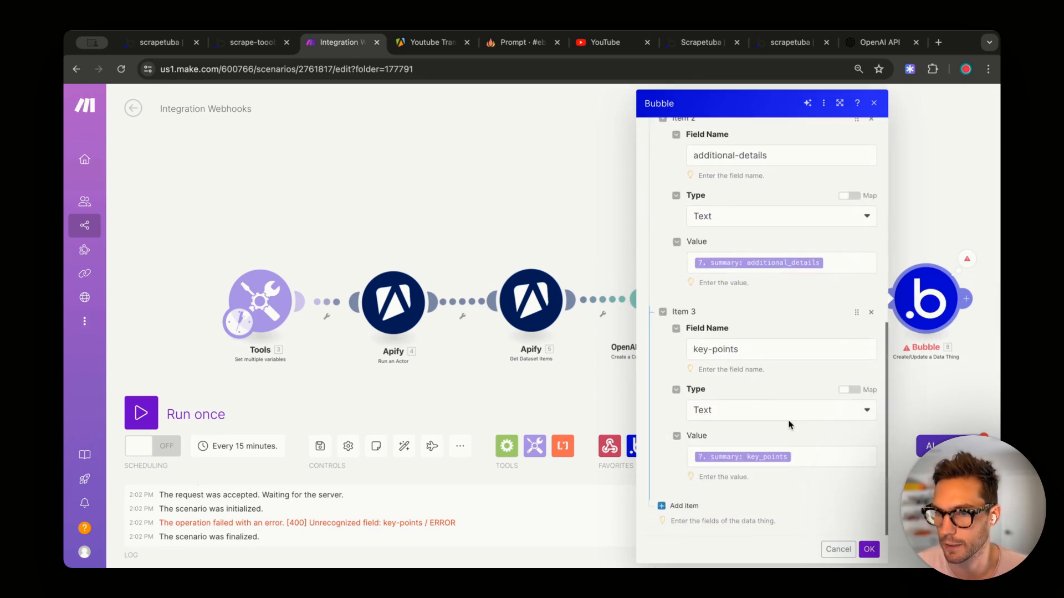
{"action": "triple_click", "coordinate": [755, 350]}
{"action": "type", "text": "key-details"}
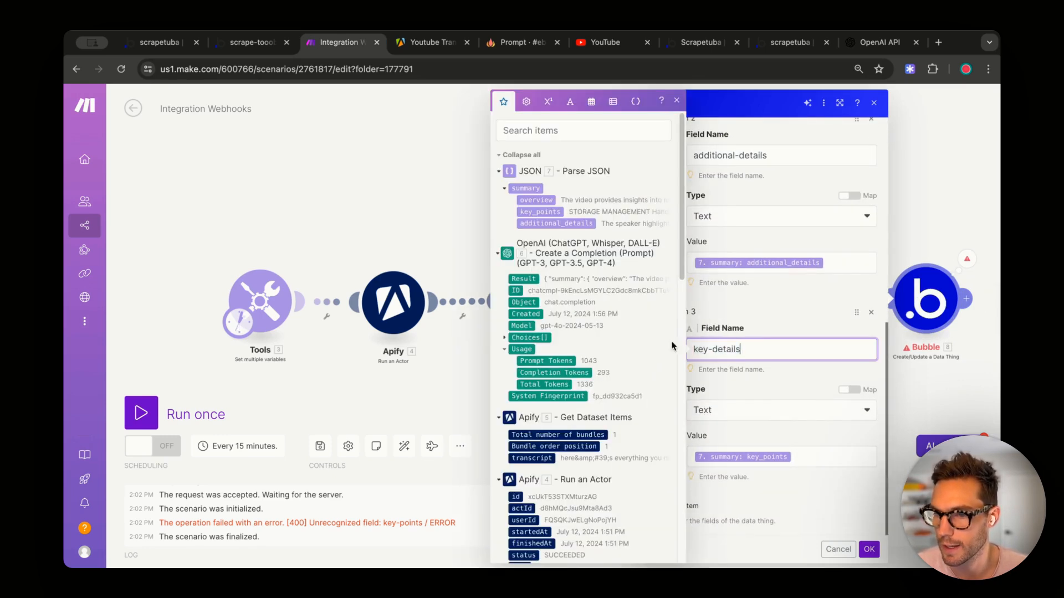
{"action": "left_click", "coordinate": [778, 334]}
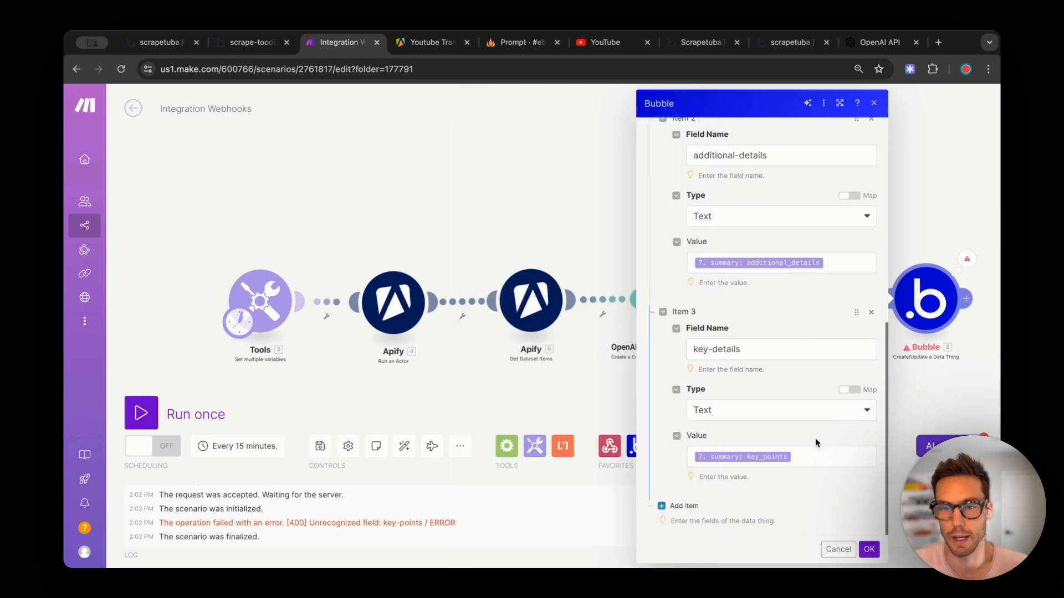
{"action": "left_click", "coordinate": [868, 549]}
- Run only the Bubble module with 'test' for all three values and check the successful output
{"action": "right_click", "coordinate": [919, 294]}
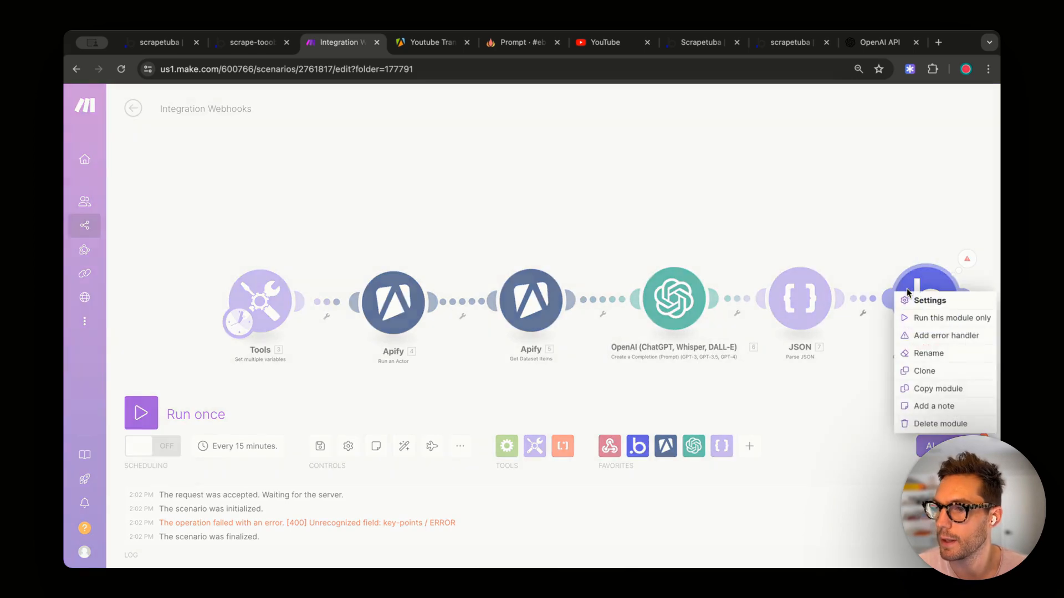
{"action": "left_click", "coordinate": [938, 315]}
{"action": "left_click", "coordinate": [739, 308]}
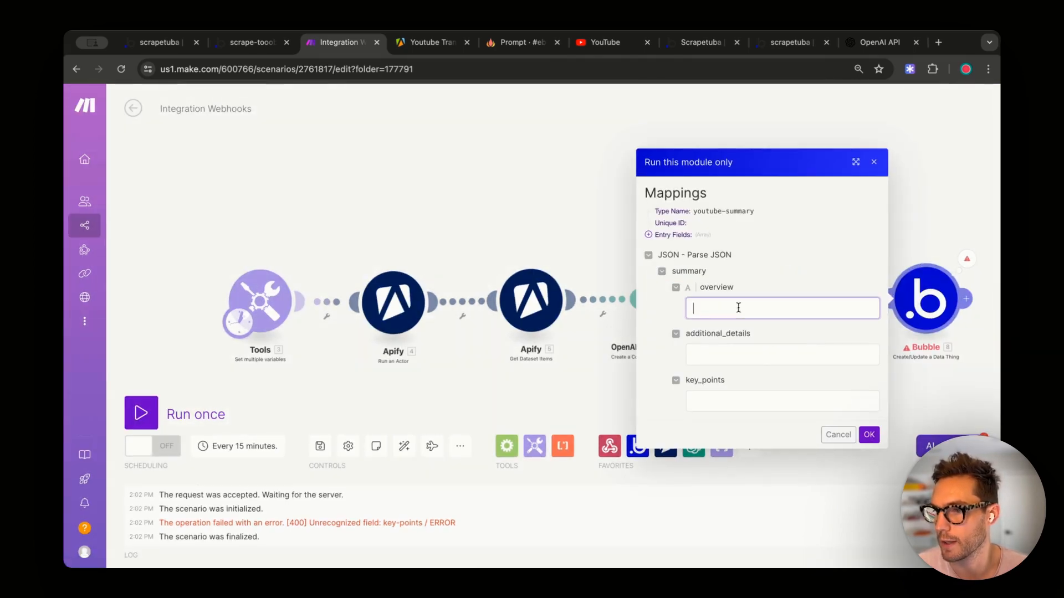
{"action": "type", "text": "test"}
{"action": "key", "text": "Tab"}
{"action": "type", "text": "`test"}
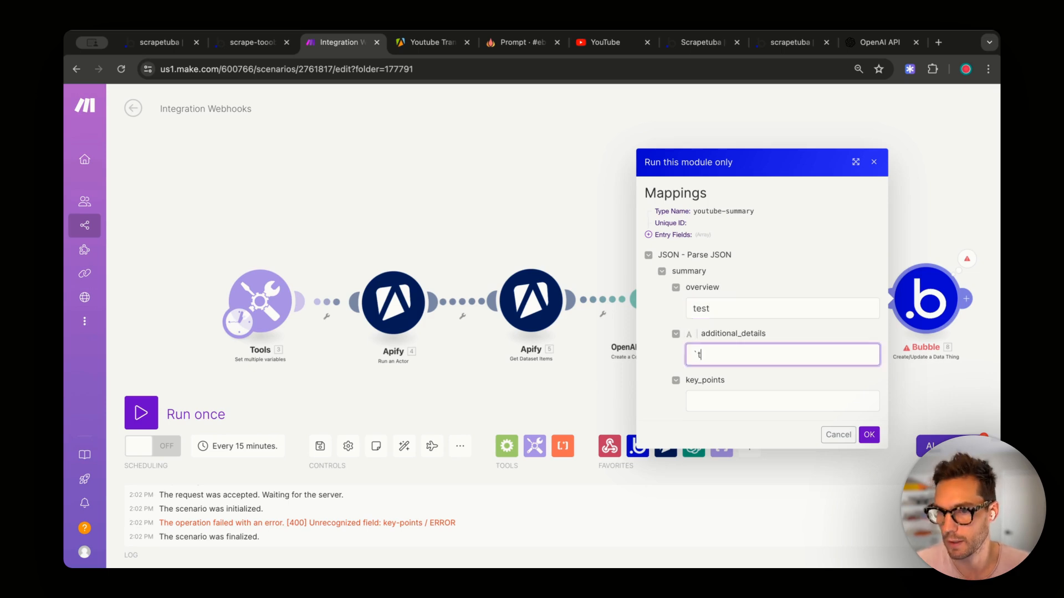
{"action": "key", "text": "Tab"}
{"action": "type", "text": "test"}
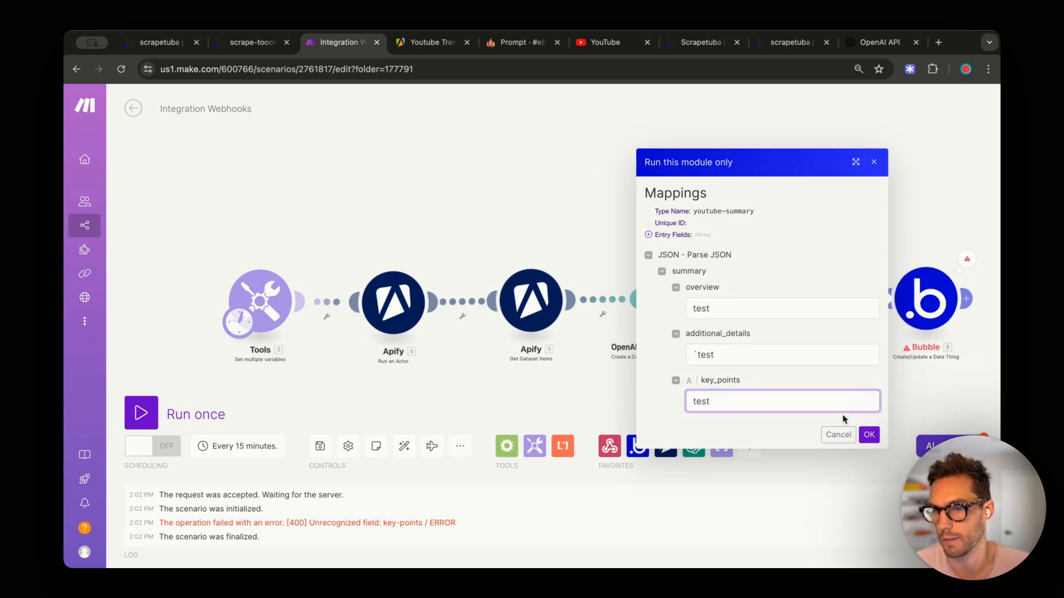
{"action": "left_click", "coordinate": [765, 355]}
{"action": "key", "text": "super+Left"}
{"action": "key", "text": "shift+Right"}
{"action": "left_click", "coordinate": [870, 435]}
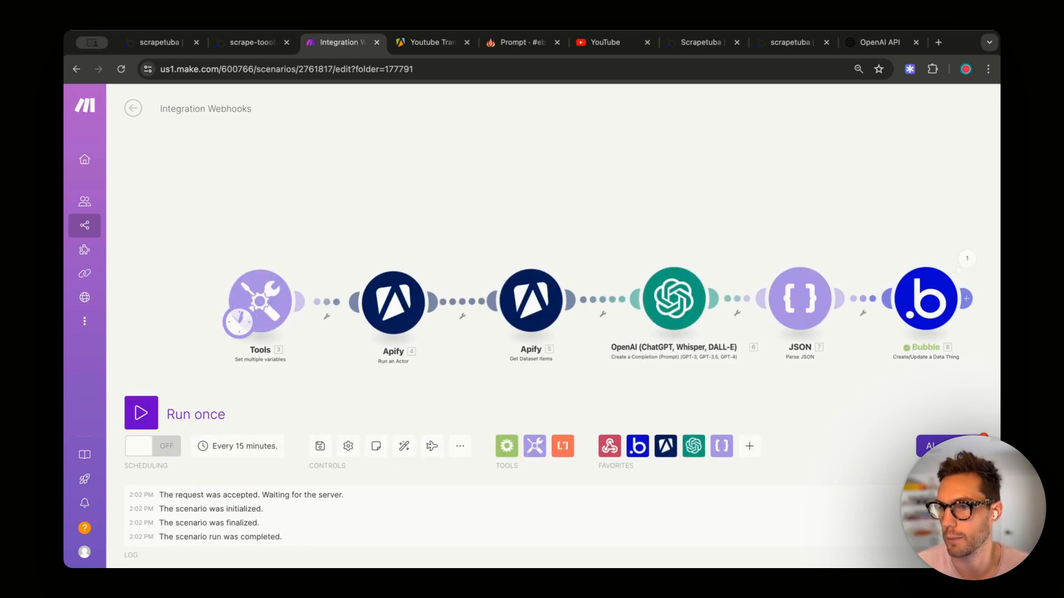
{"action": "left_click", "coordinate": [967, 258]}
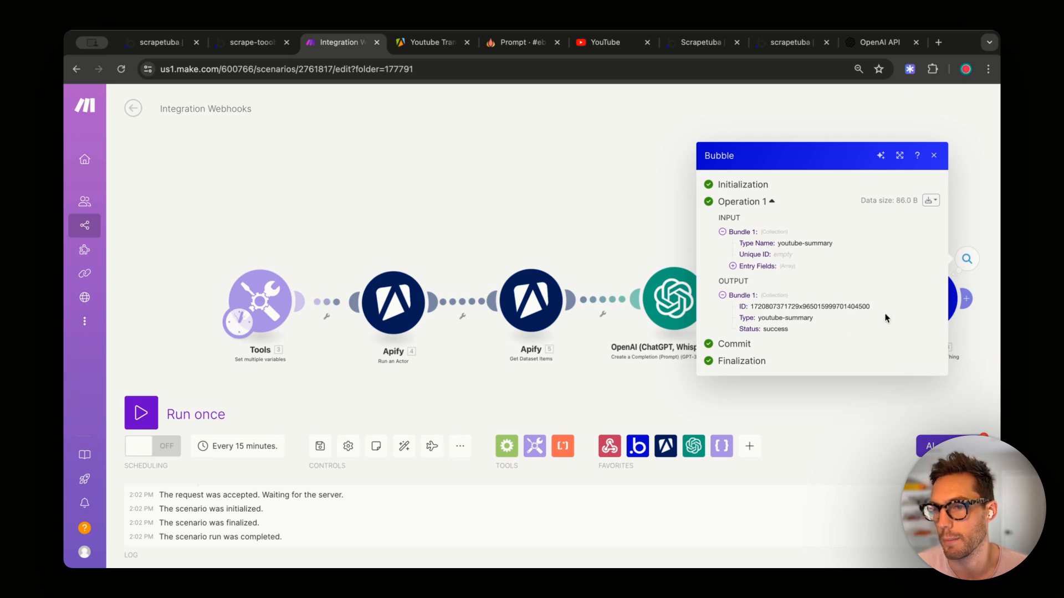
{"action": "left_click", "coordinate": [254, 42]}
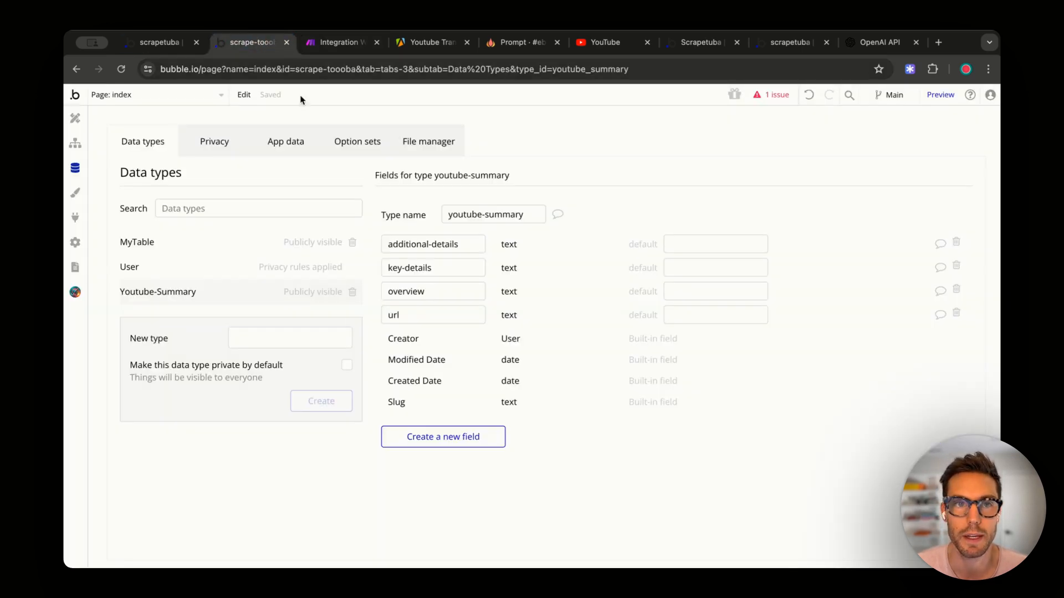
- Check the stored youtube-summaries records, inspect the URL input and Get summary button, then return to Make
{"action": "left_click", "coordinate": [284, 141]}
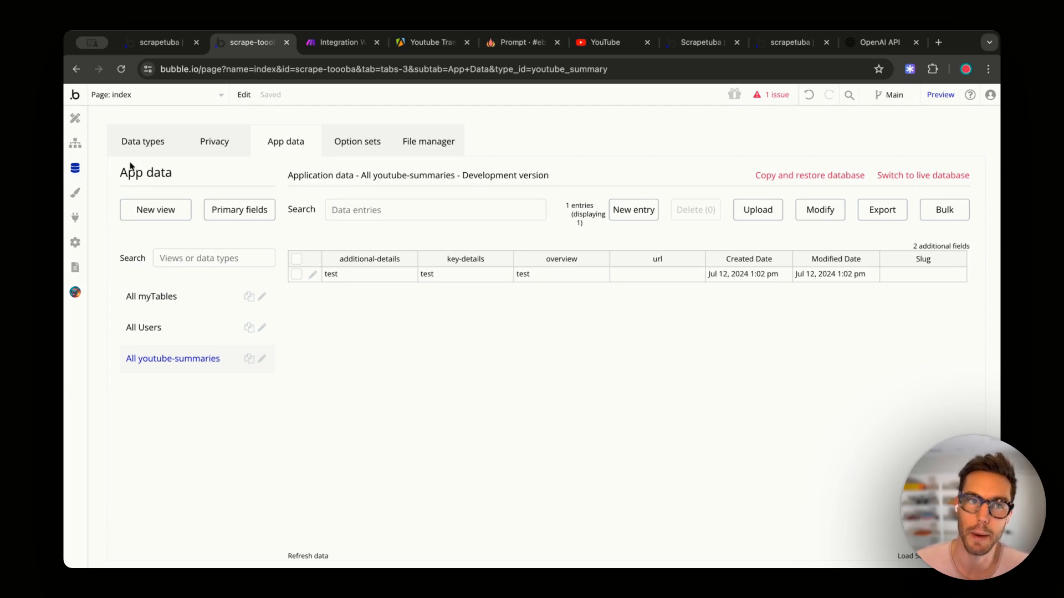
{"action": "left_click", "coordinate": [74, 118]}
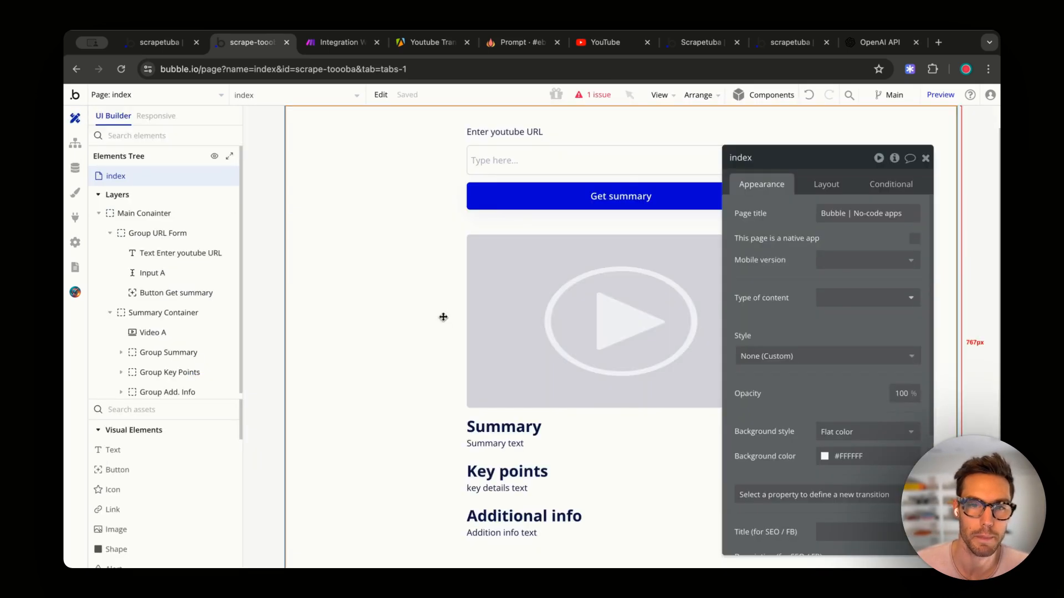
{"action": "left_click", "coordinate": [584, 158]}
{"action": "left_click", "coordinate": [625, 188]}
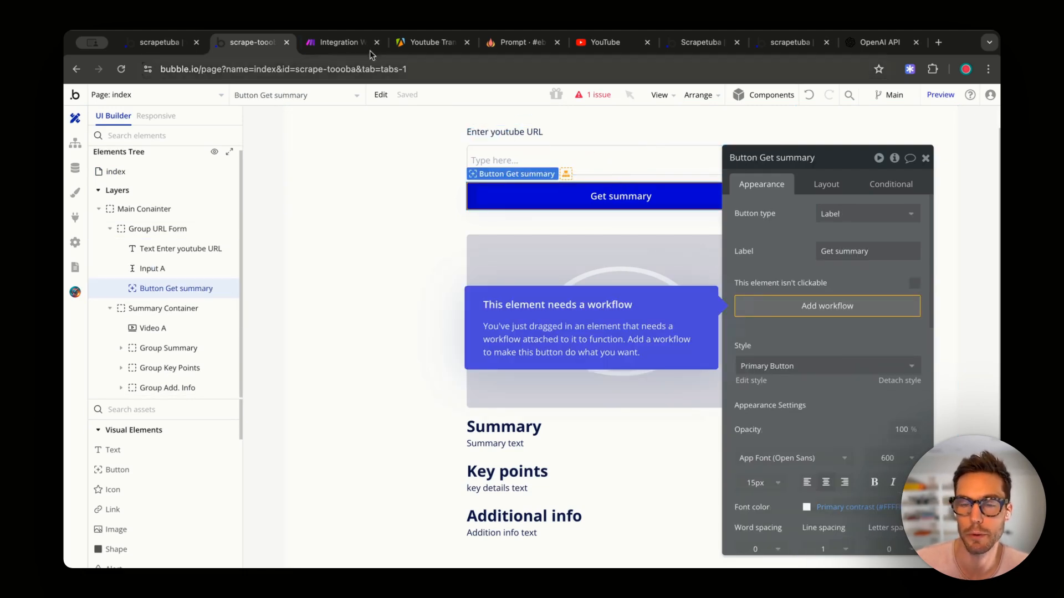
{"action": "left_click", "coordinate": [355, 43]}
- Add a Webhooks Custom webhook module using Scrape Tooba Webhook and connect it before Tools
{"action": "scroll", "coordinate": [286, 198], "scroll_direction": "left", "scroll_amount": 8}
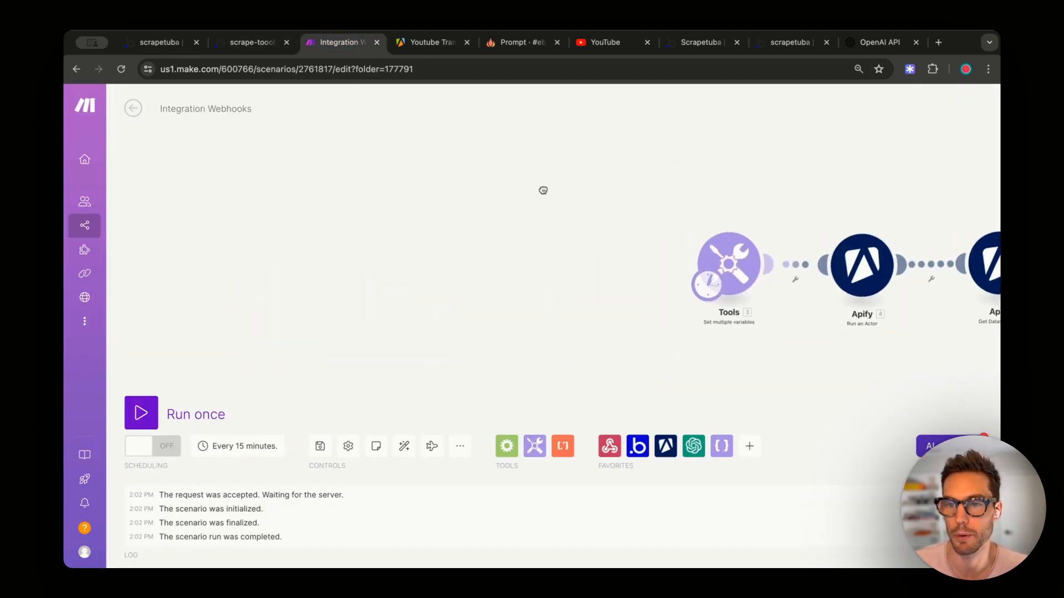
{"action": "right_click", "coordinate": [517, 255]}
{"action": "left_click", "coordinate": [539, 262]}
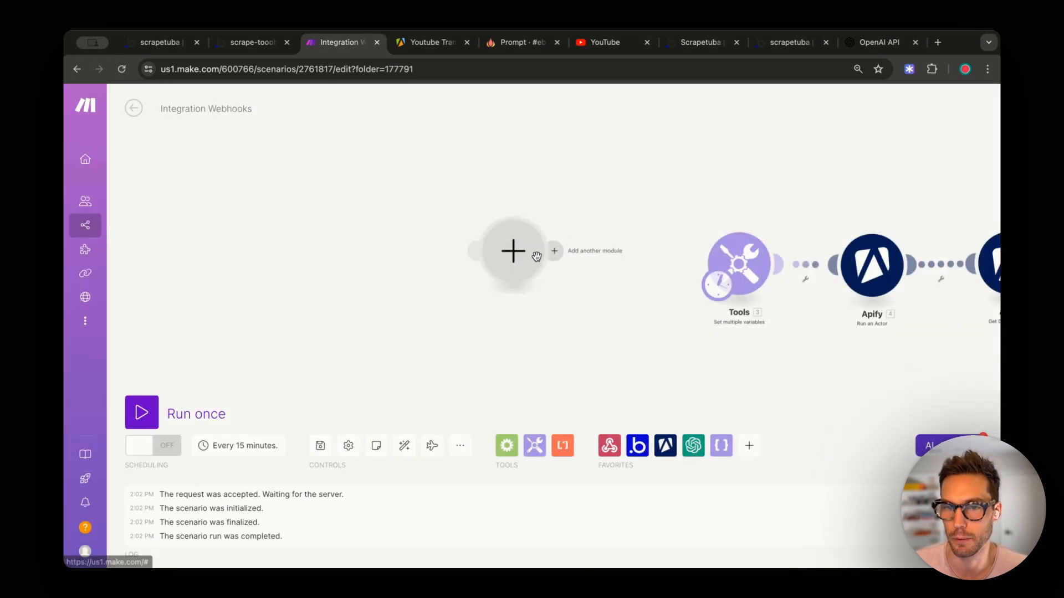
{"action": "left_click", "coordinate": [535, 252]}
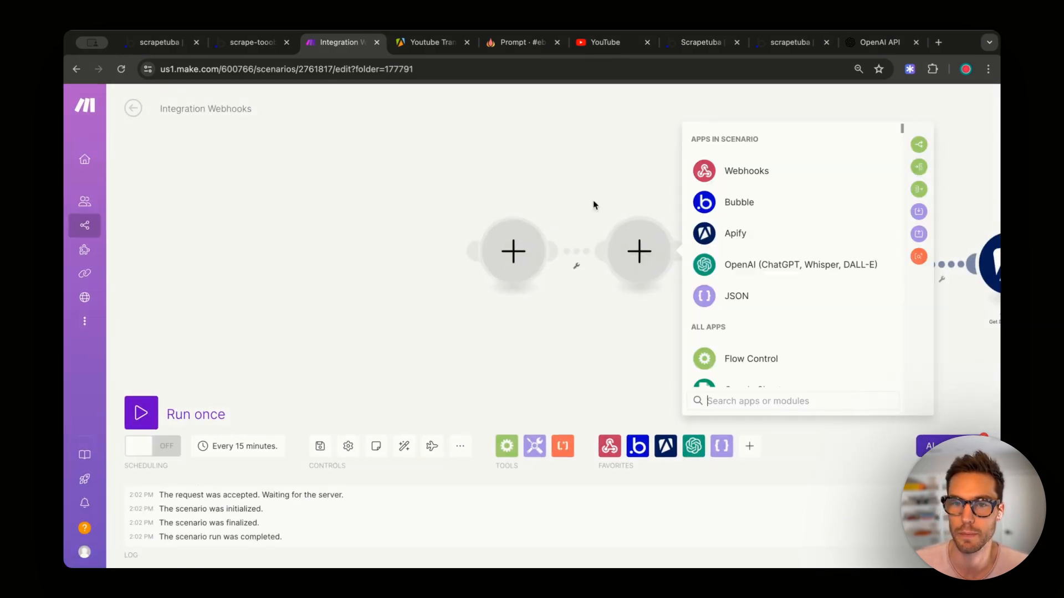
{"action": "left_click", "coordinate": [749, 173]}
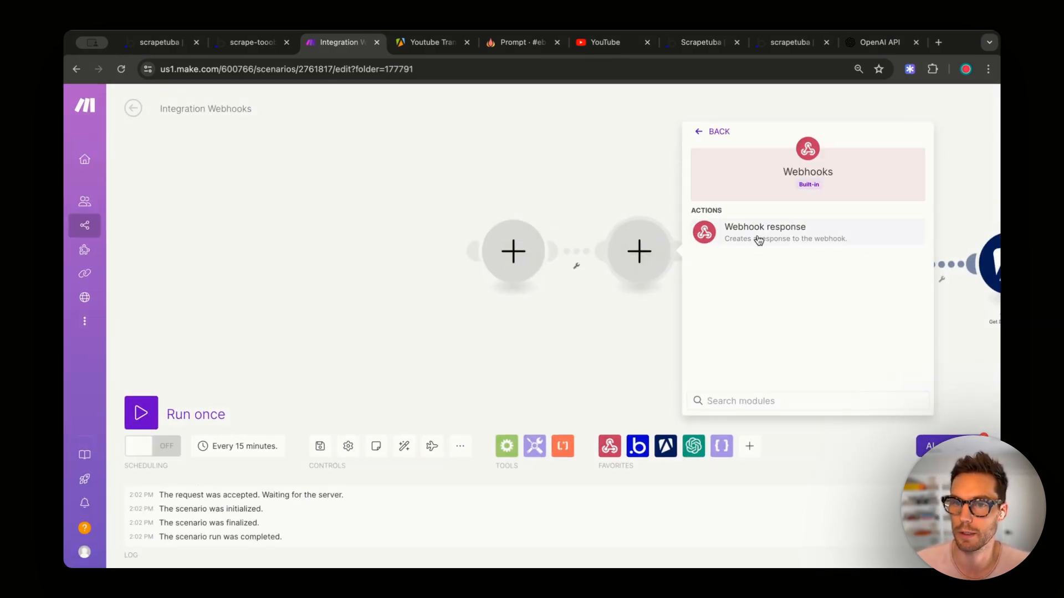
{"action": "left_click", "coordinate": [513, 251]}
{"action": "left_click", "coordinate": [579, 168]}
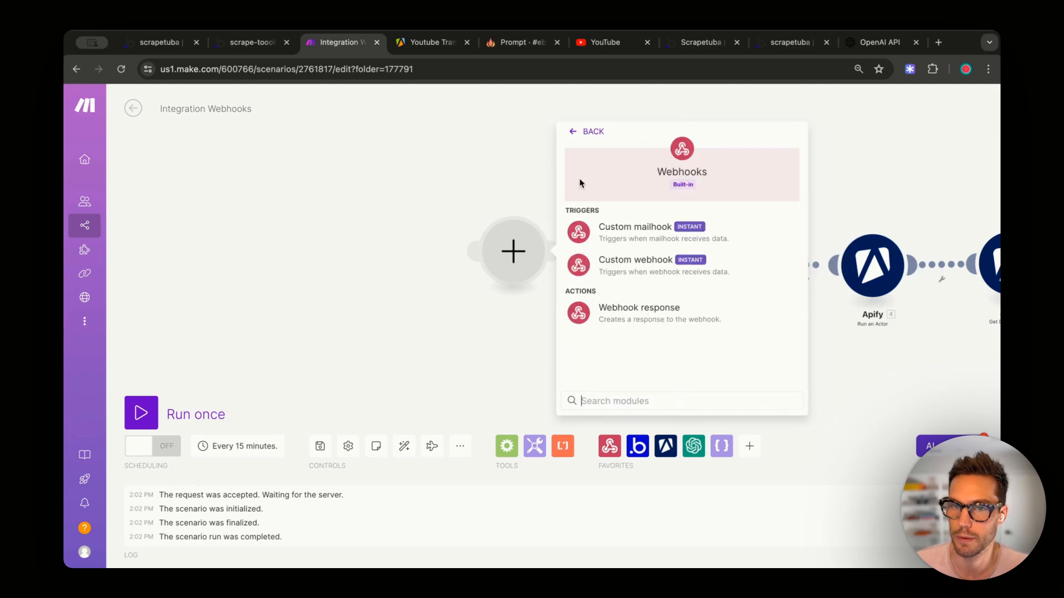
{"action": "left_click", "coordinate": [615, 264]}
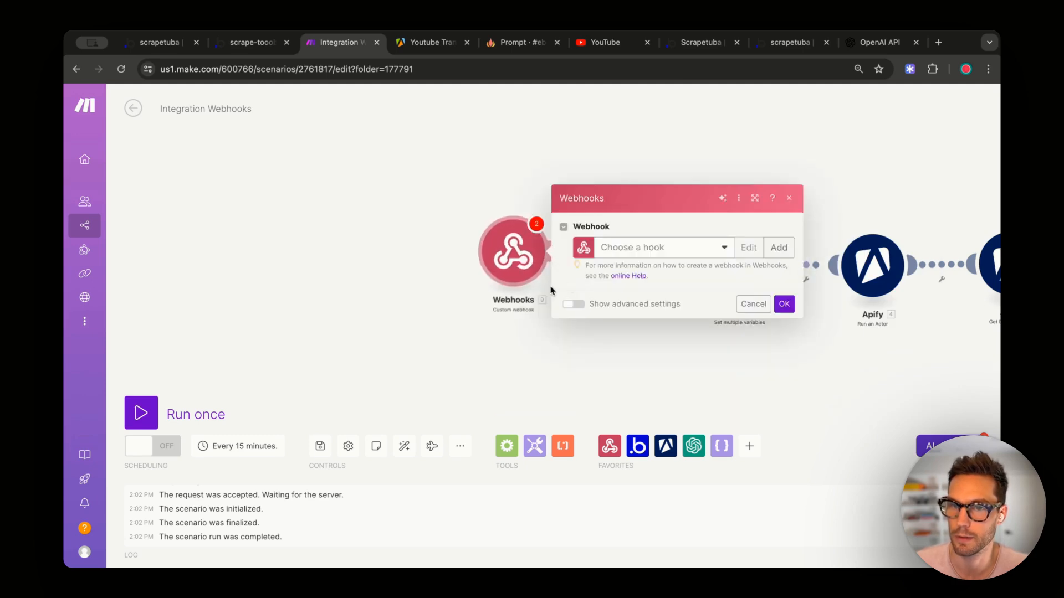
{"action": "left_click", "coordinate": [649, 244]}
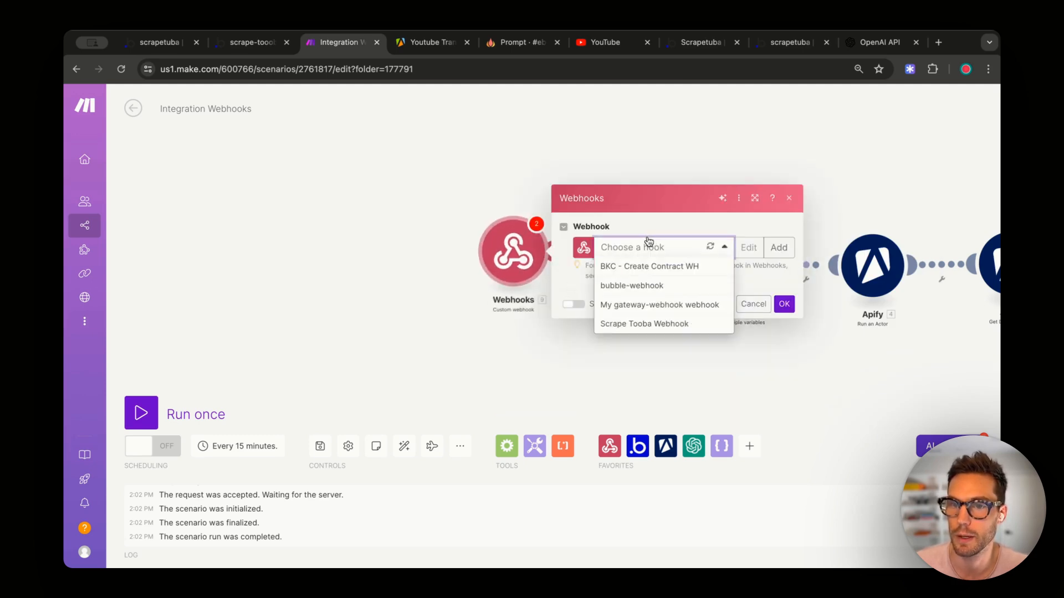
{"action": "left_click", "coordinate": [634, 326]}
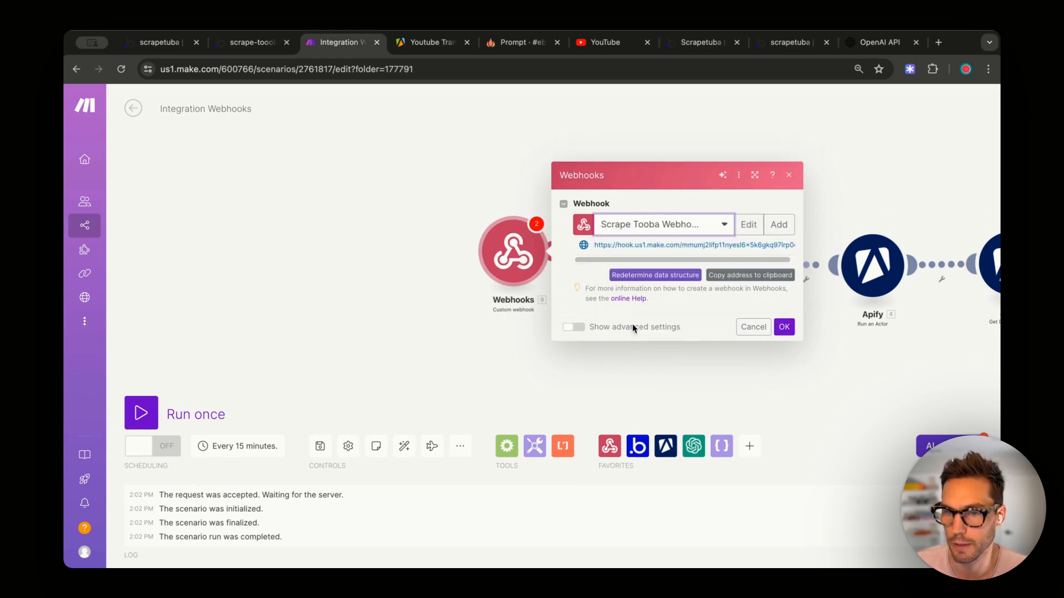
{"action": "left_click", "coordinate": [784, 327]}
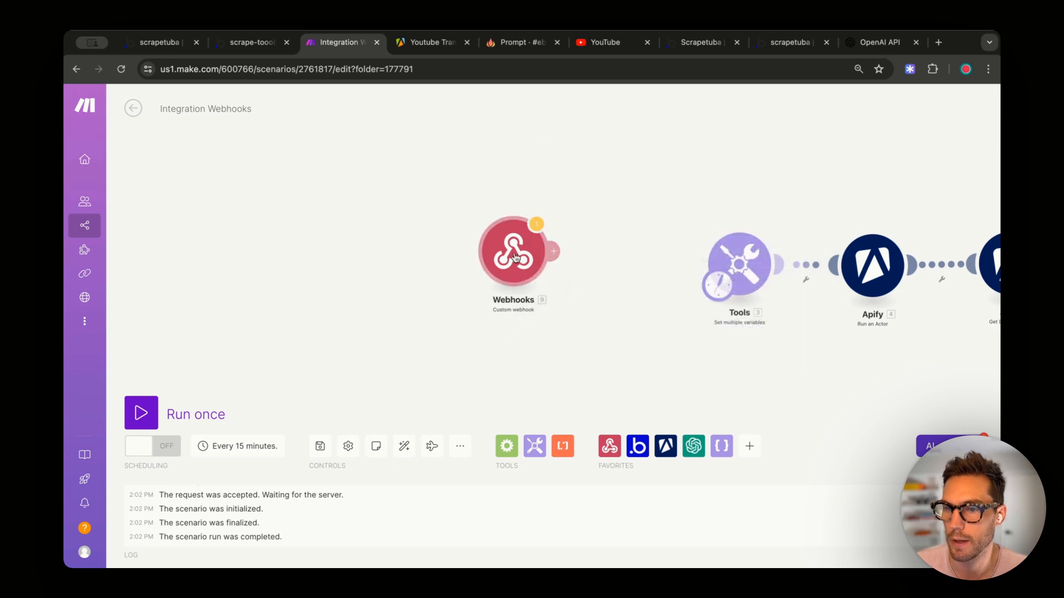
{"action": "left_click_drag", "start_coordinate": [516, 258], "coordinate": [703, 267]}
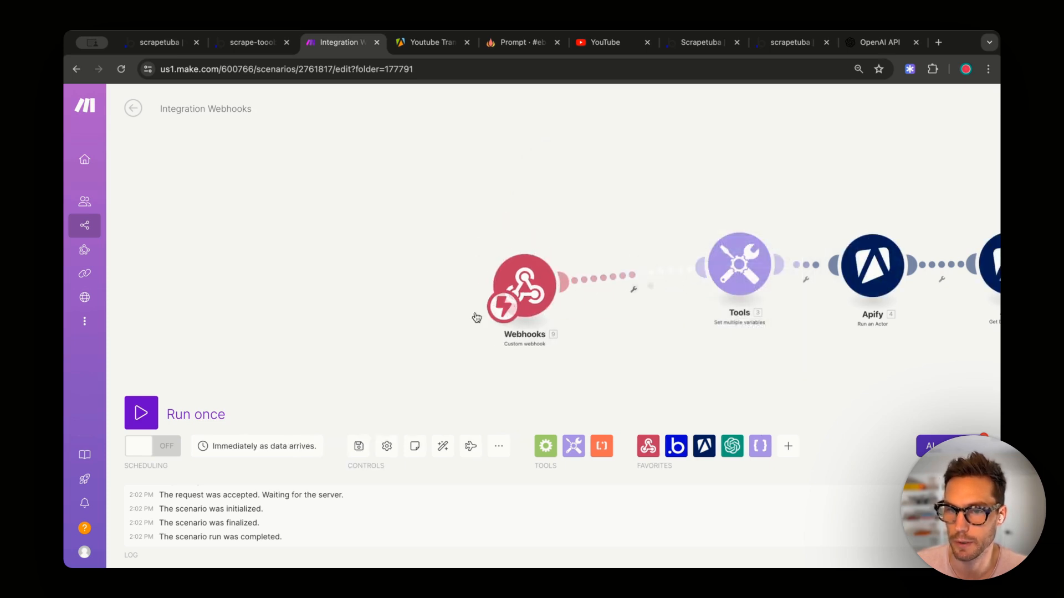
{"action": "left_click_drag", "start_coordinate": [519, 287], "coordinate": [562, 263]}
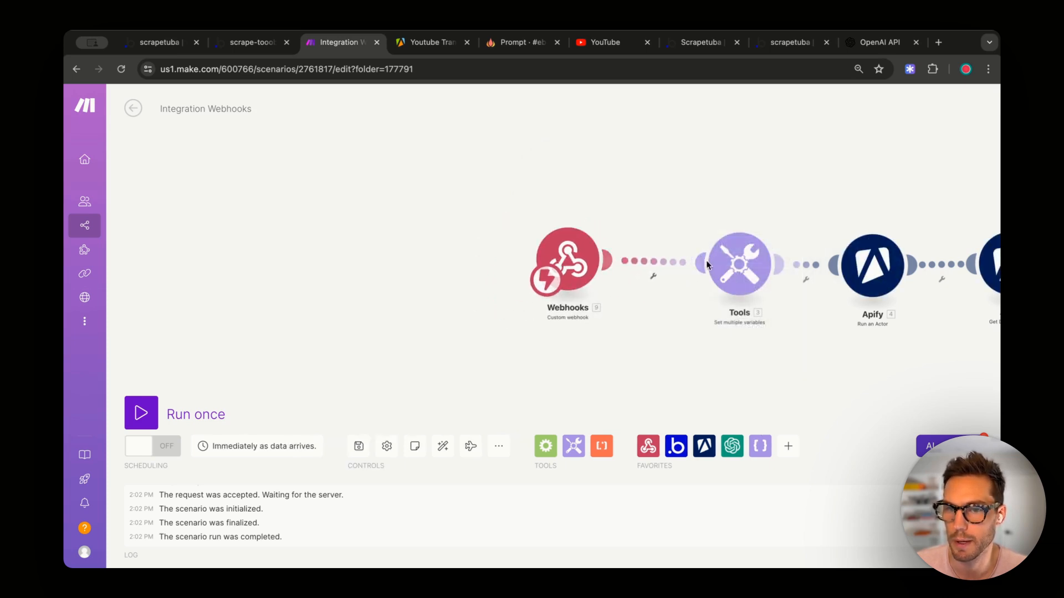
- Replace the Tools variable's hard-coded YouTube URL with the webhook's url
{"action": "left_click", "coordinate": [737, 261]}
{"action": "triple_click", "coordinate": [843, 290]}
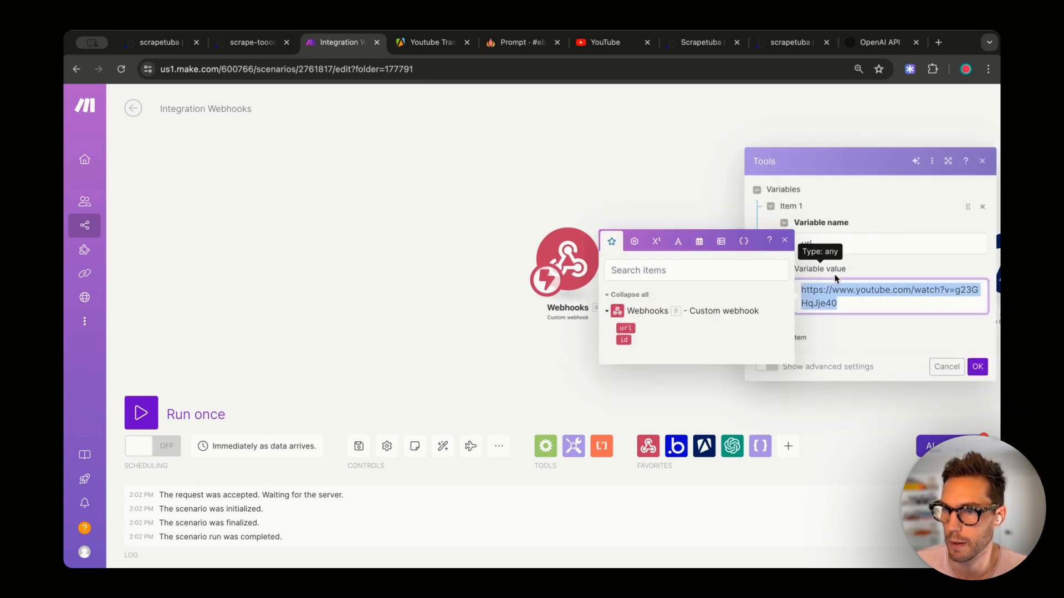
{"action": "key", "text": "BackSpace"}
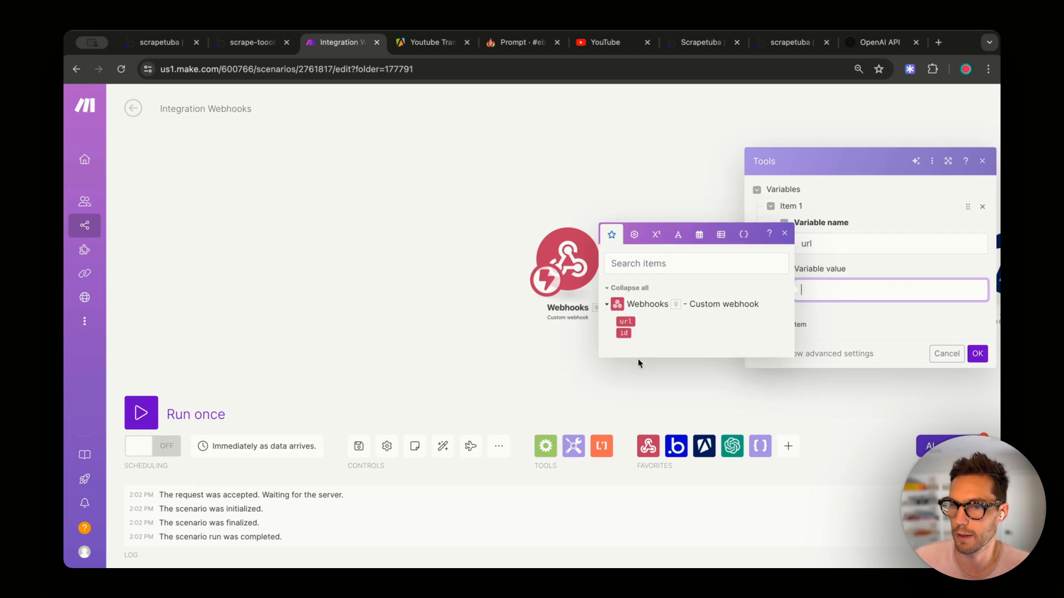
{"action": "left_click", "coordinate": [626, 321]}
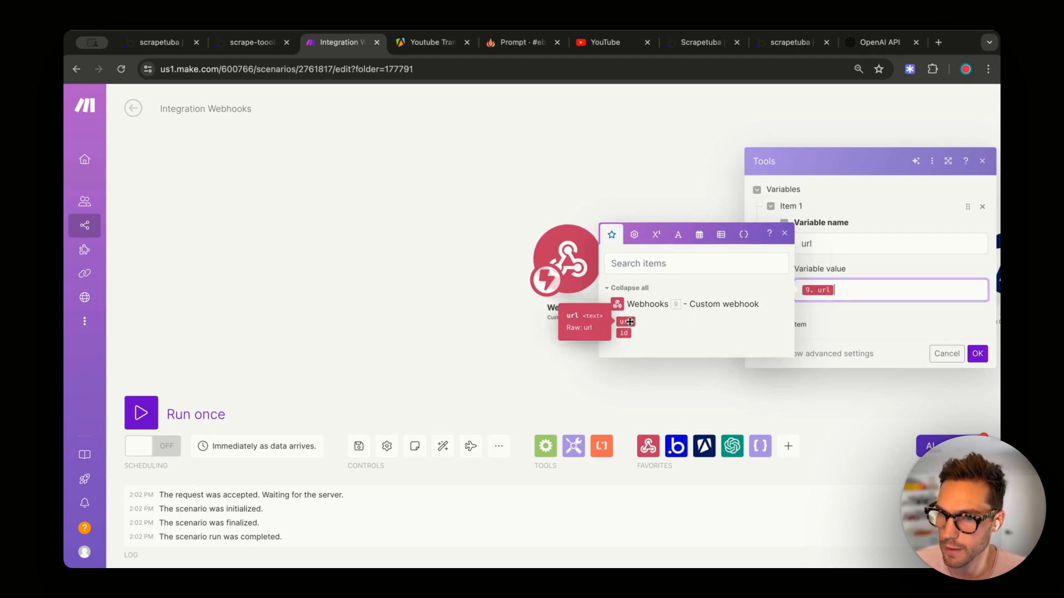
{"action": "left_click", "coordinate": [895, 210]}
- Add a second variable 'id' mapped to the webhook id, then Run once to await data
{"action": "left_click", "coordinate": [787, 331]}
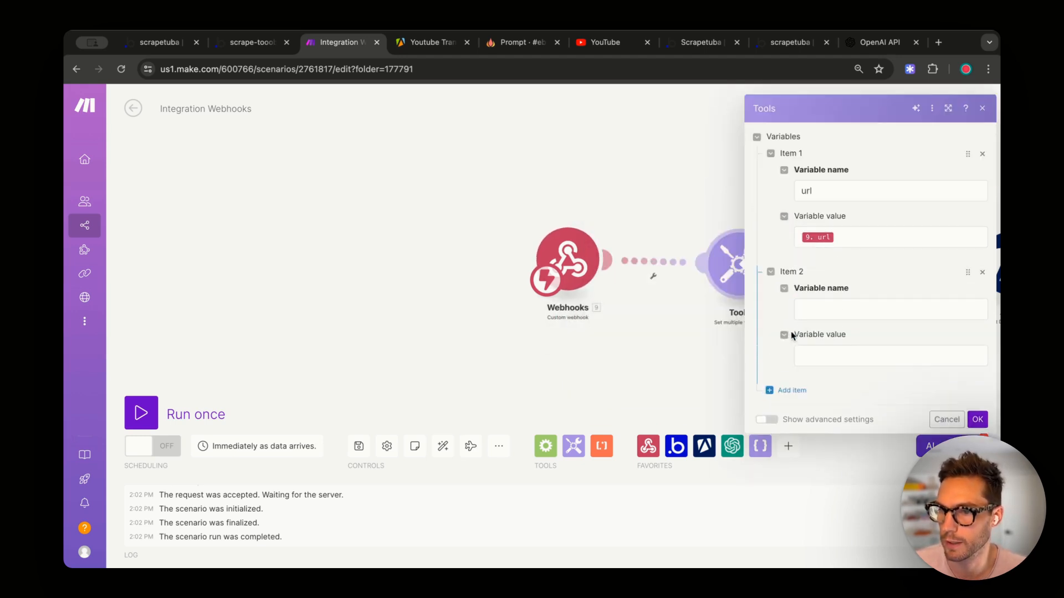
{"action": "left_click", "coordinate": [826, 305]}
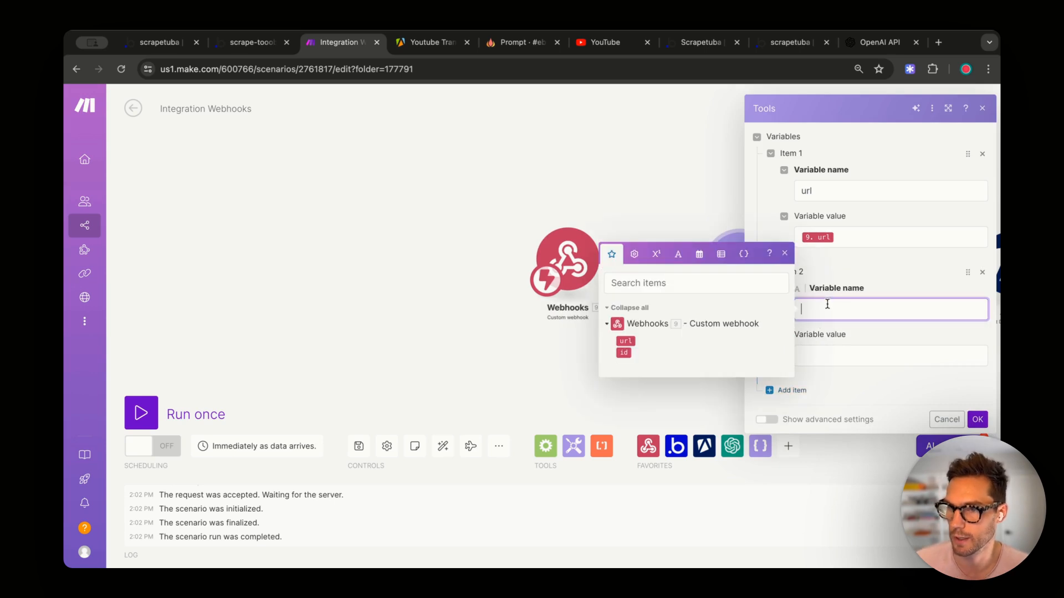
{"action": "type", "text": "id"}
{"action": "left_click", "coordinate": [625, 353]}
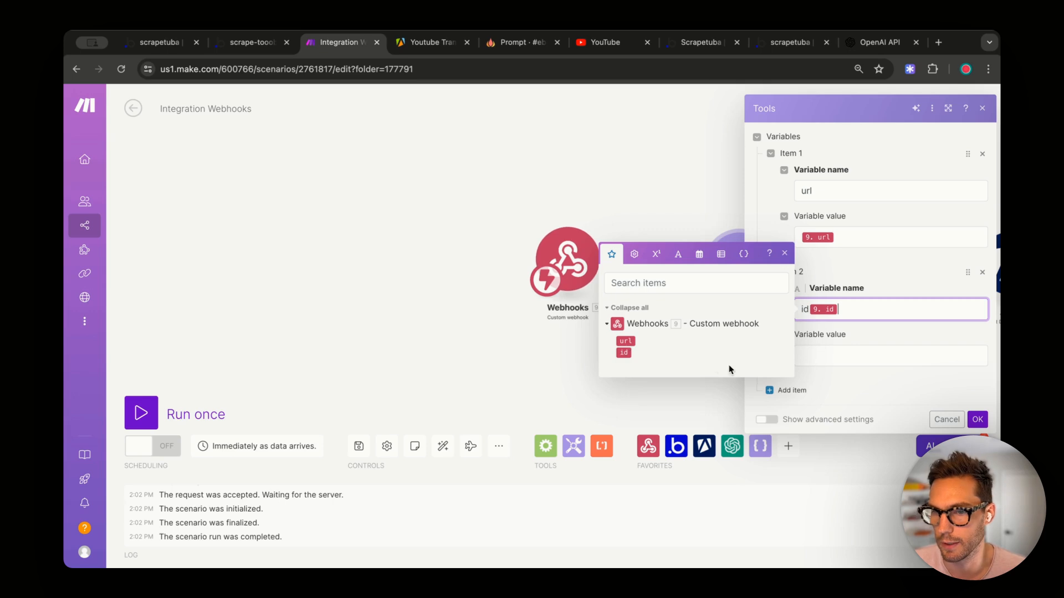
{"action": "key", "text": "BackSpace"}
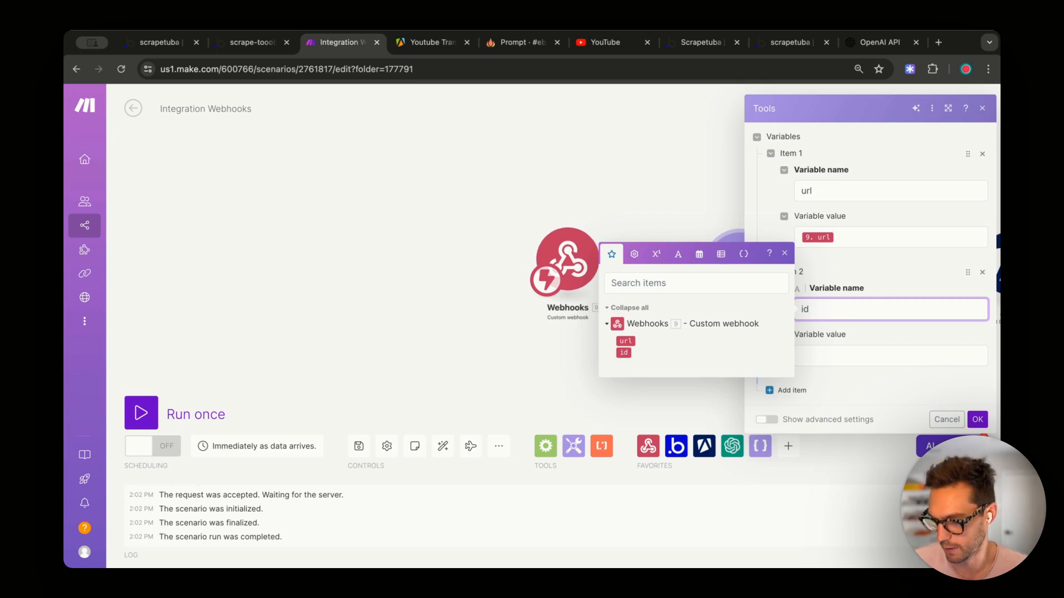
{"action": "left_click", "coordinate": [874, 358]}
{"action": "left_click", "coordinate": [624, 399]}
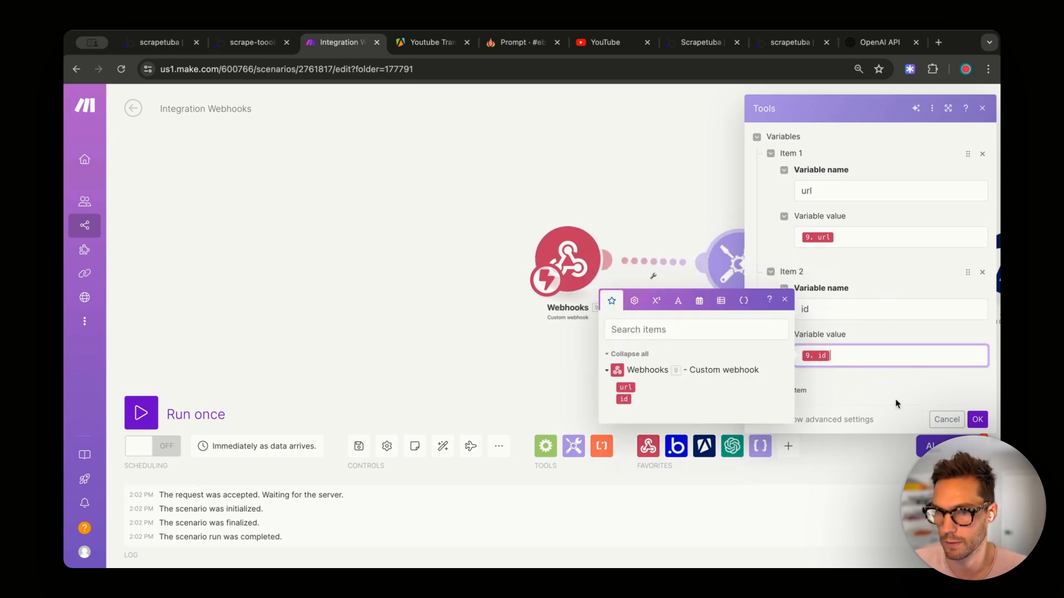
{"action": "left_click", "coordinate": [977, 419]}
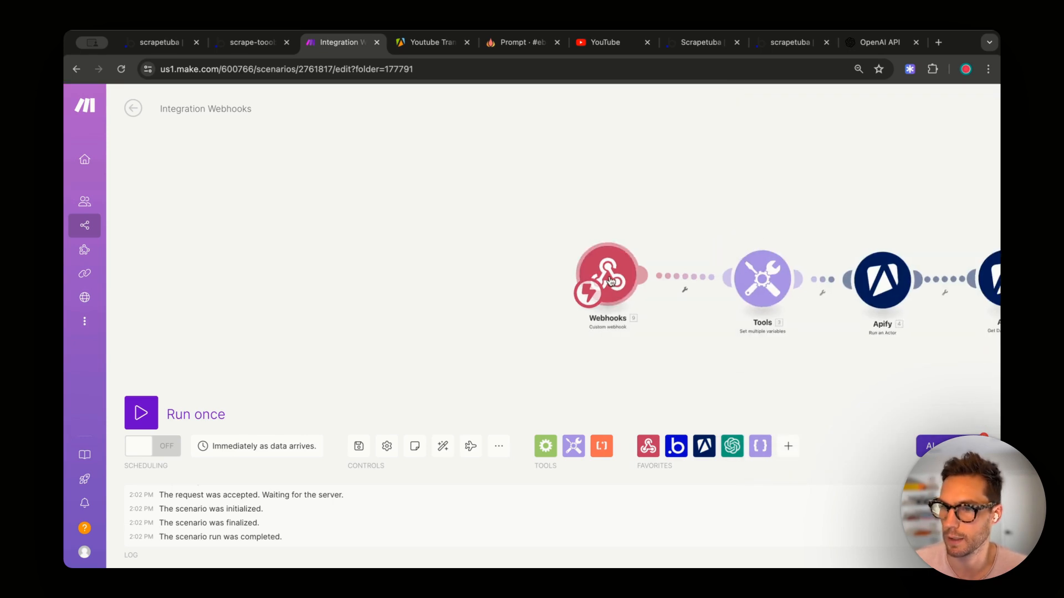
{"action": "left_click", "coordinate": [140, 413]}
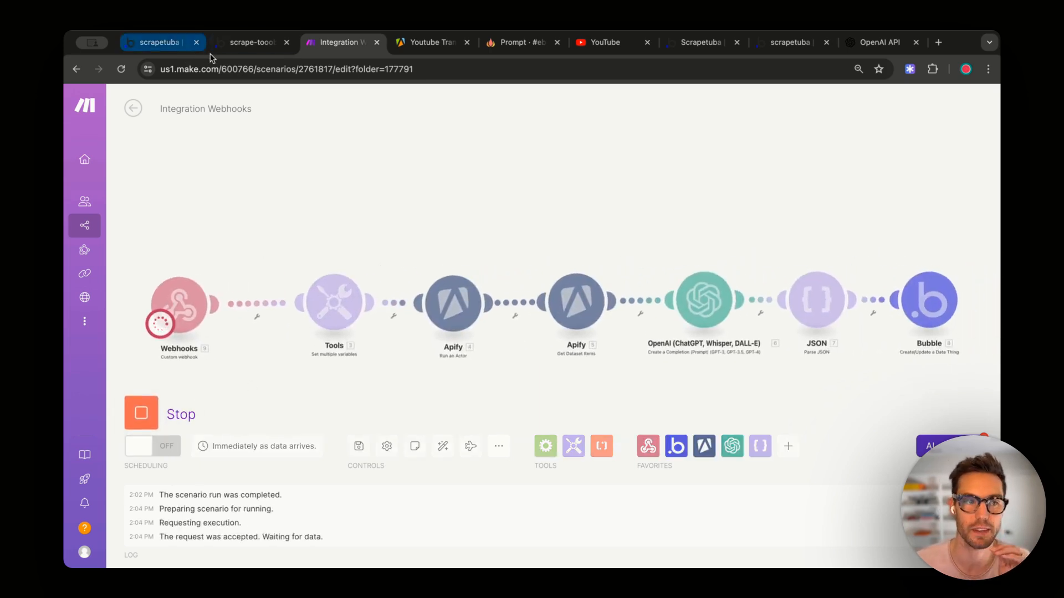
- In the Bubble editor, select the Get summary button
{"action": "left_click", "coordinate": [243, 42]}
{"action": "left_click", "coordinate": [336, 221]}
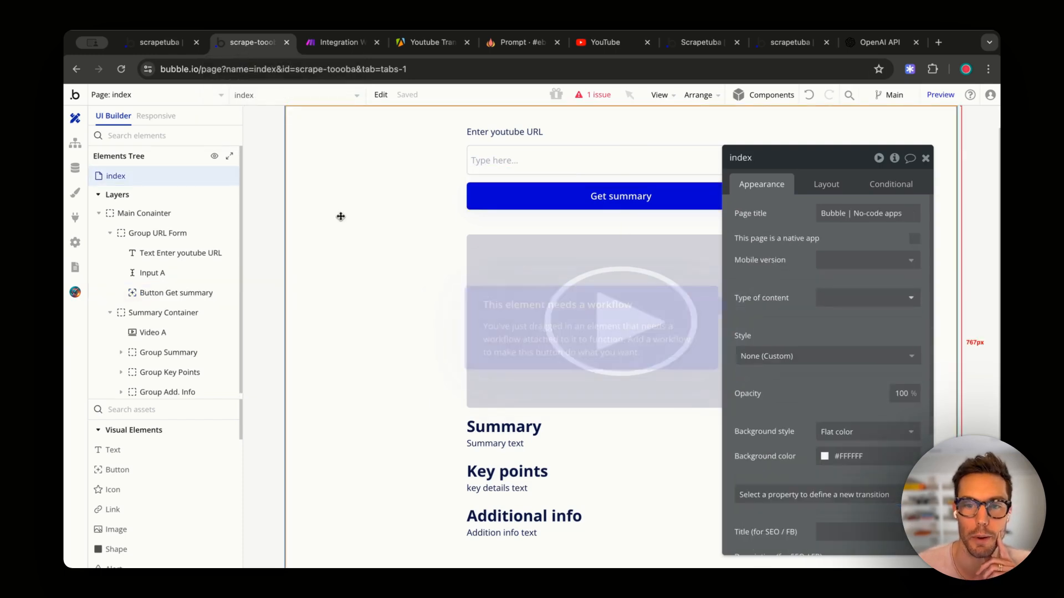
{"action": "left_click", "coordinate": [547, 169]}
{"action": "left_click", "coordinate": [543, 188]}
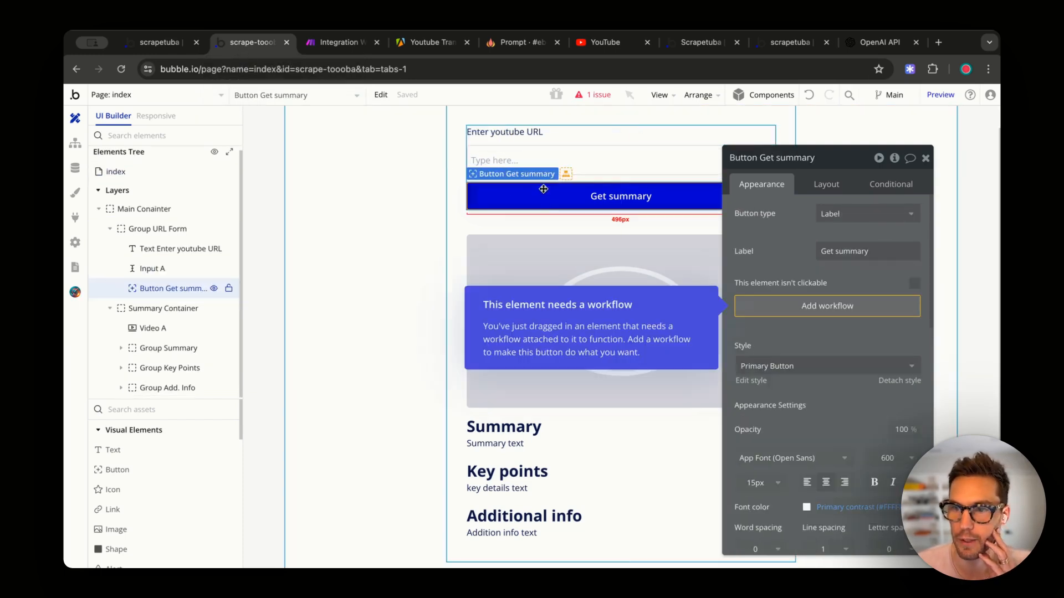
{"action": "left_click", "coordinate": [560, 160]}
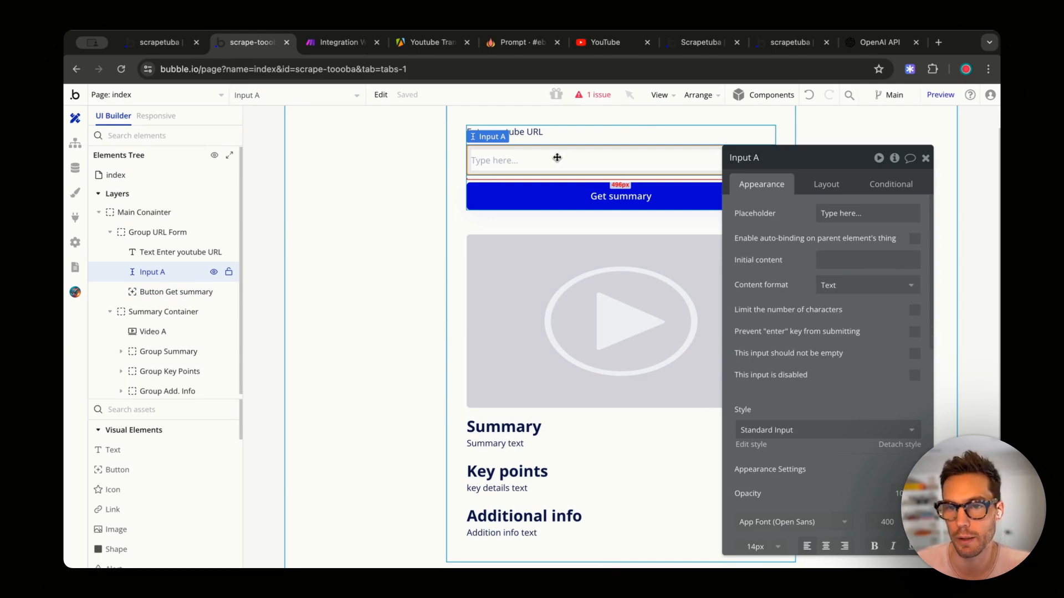
{"action": "left_click", "coordinate": [566, 194]}
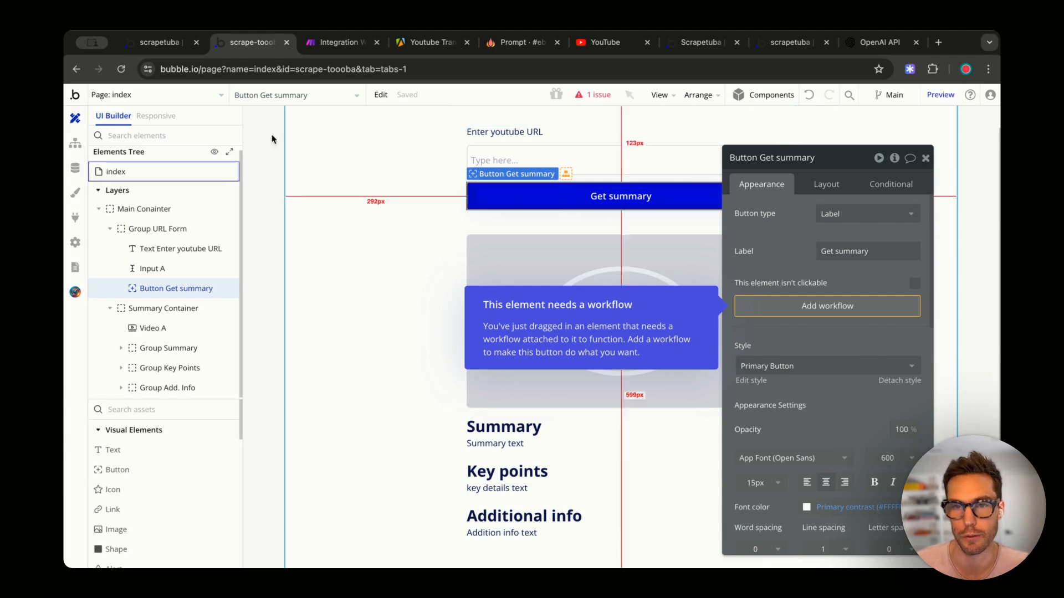
{"action": "left_click", "coordinate": [310, 43]}
{"action": "left_click", "coordinate": [255, 44]}
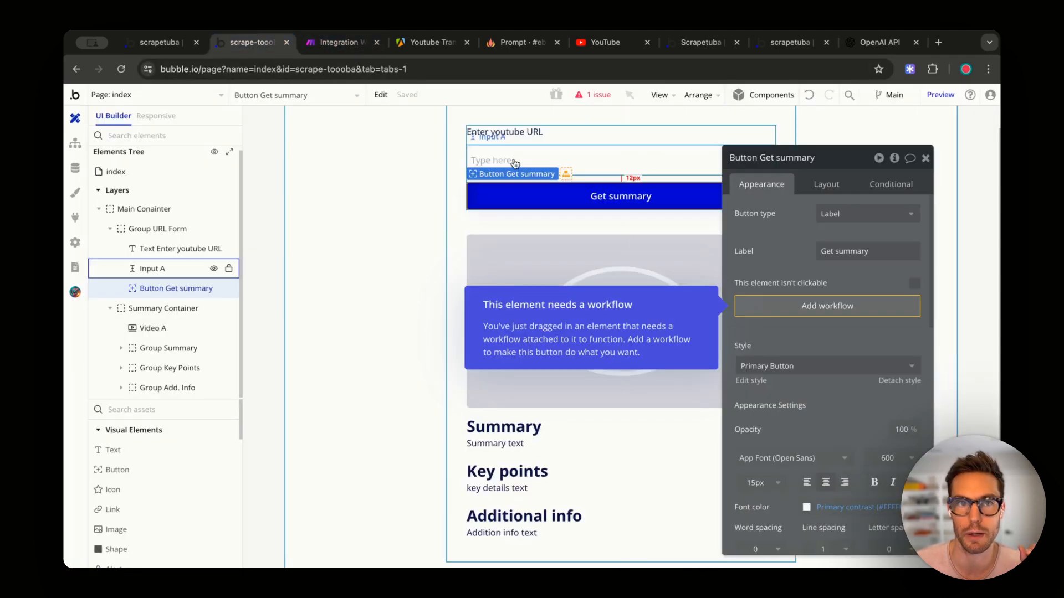
- Create the button's workflow with Make.com - Send Summary as its first action
{"action": "left_click", "coordinate": [807, 307]}
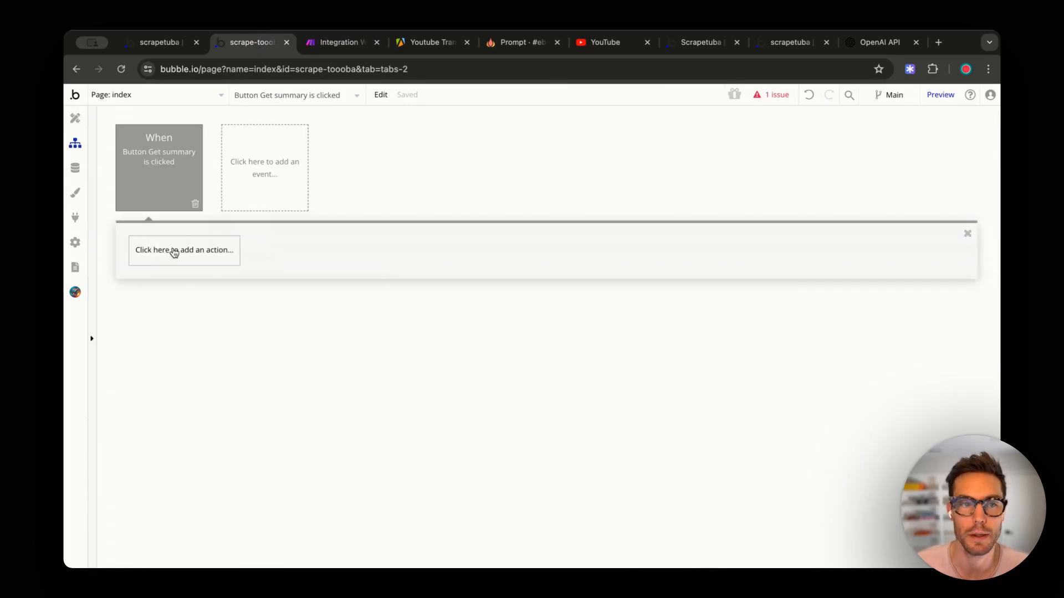
{"action": "left_click", "coordinate": [166, 252]}
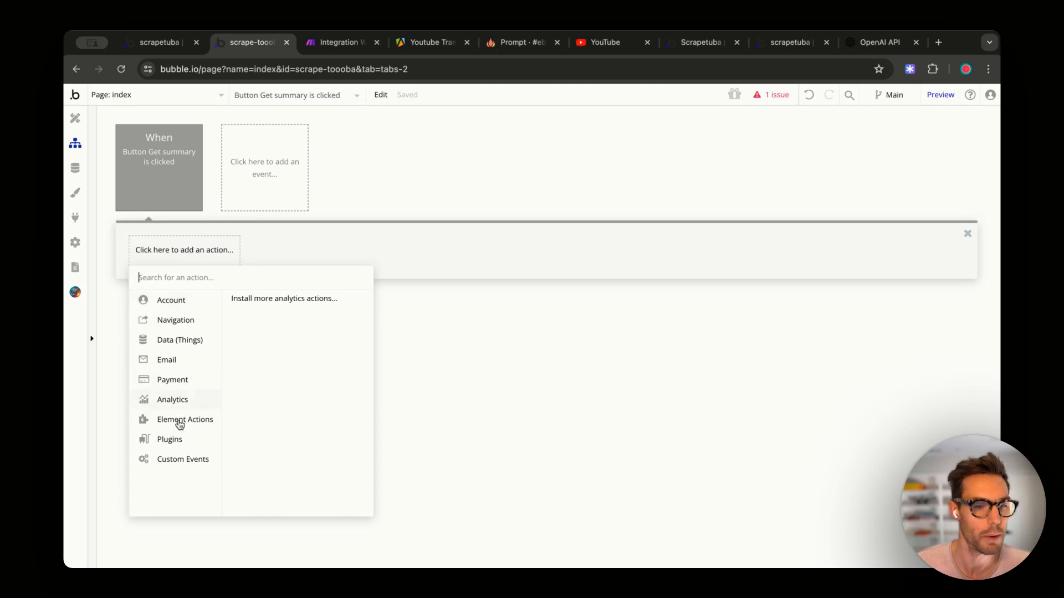
{"action": "mouse_move", "coordinate": [168, 443]}
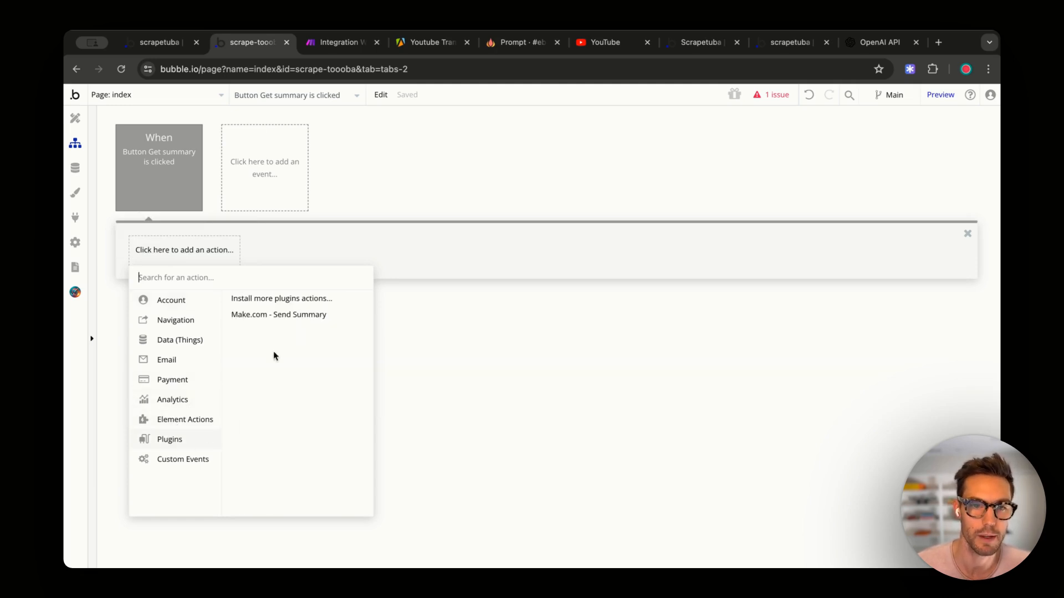
{"action": "left_click", "coordinate": [275, 316]}
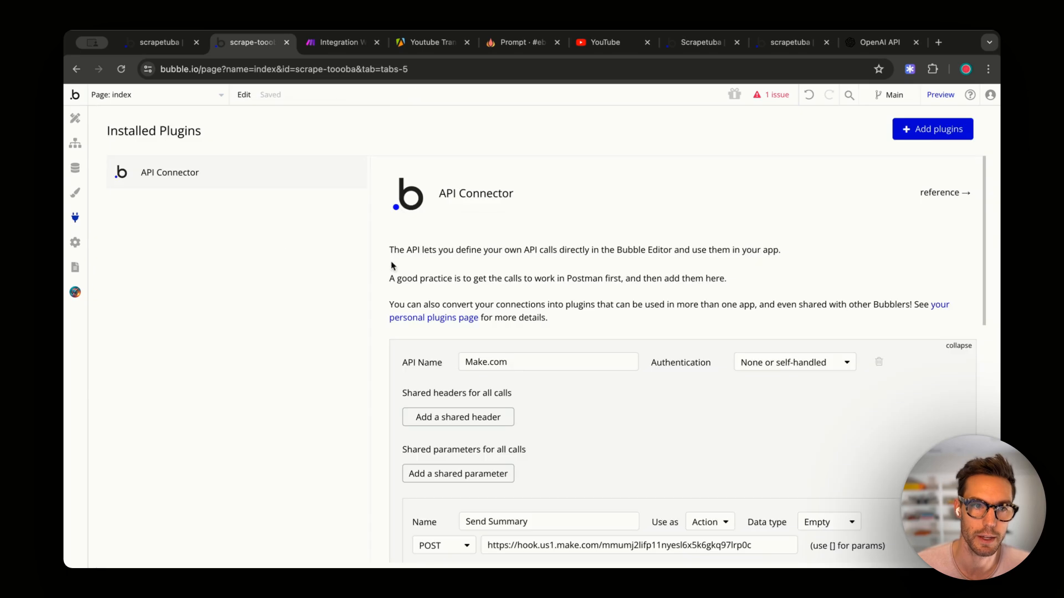
{"action": "scroll", "coordinate": [520, 264], "scroll_direction": "down", "scroll_amount": 5}
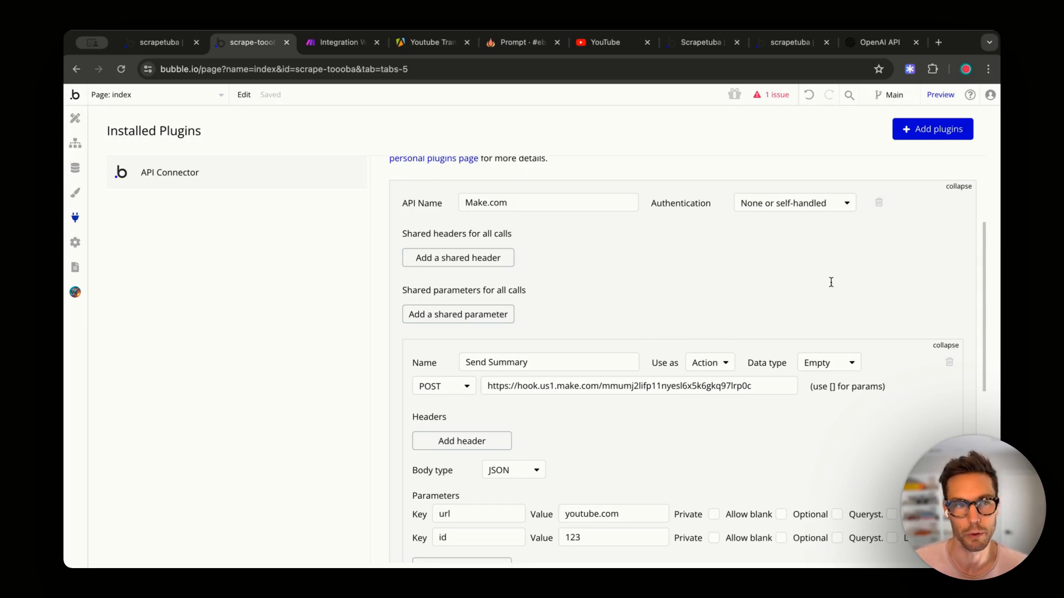
{"action": "scroll", "coordinate": [831, 282], "scroll_direction": "down", "scroll_amount": 4}
{"action": "left_click", "coordinate": [478, 409]}
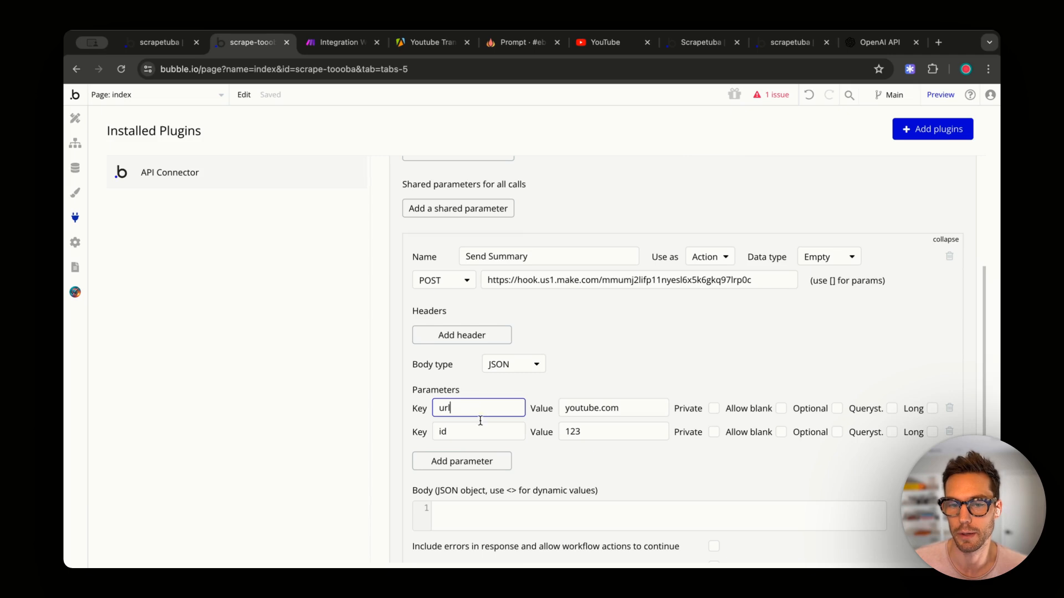
{"action": "left_click", "coordinate": [479, 432]}
{"action": "left_click", "coordinate": [472, 405]}
{"action": "left_click", "coordinate": [460, 425]}
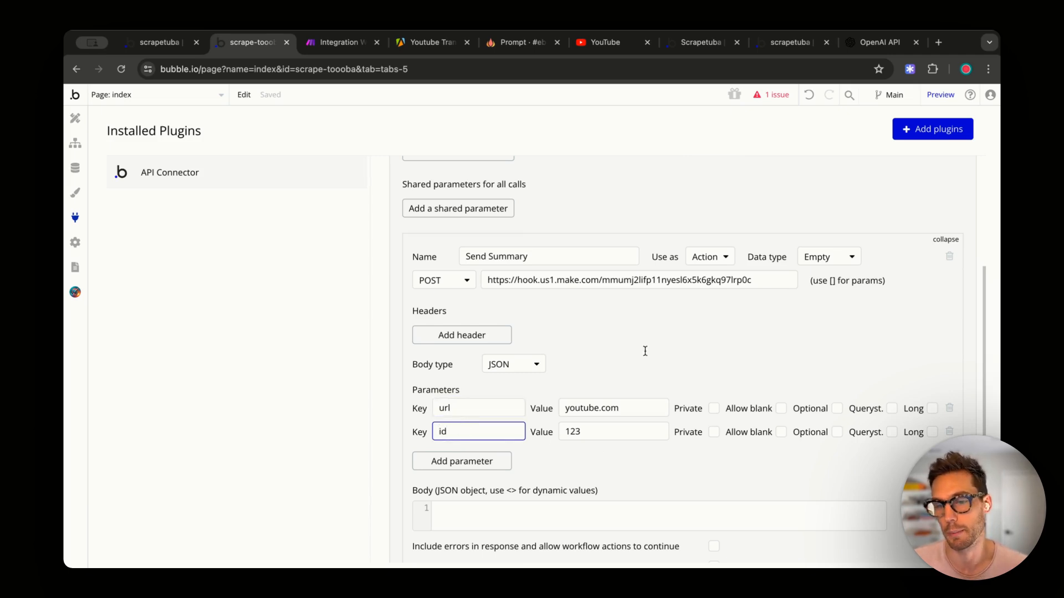
{"action": "left_click", "coordinate": [75, 143]}
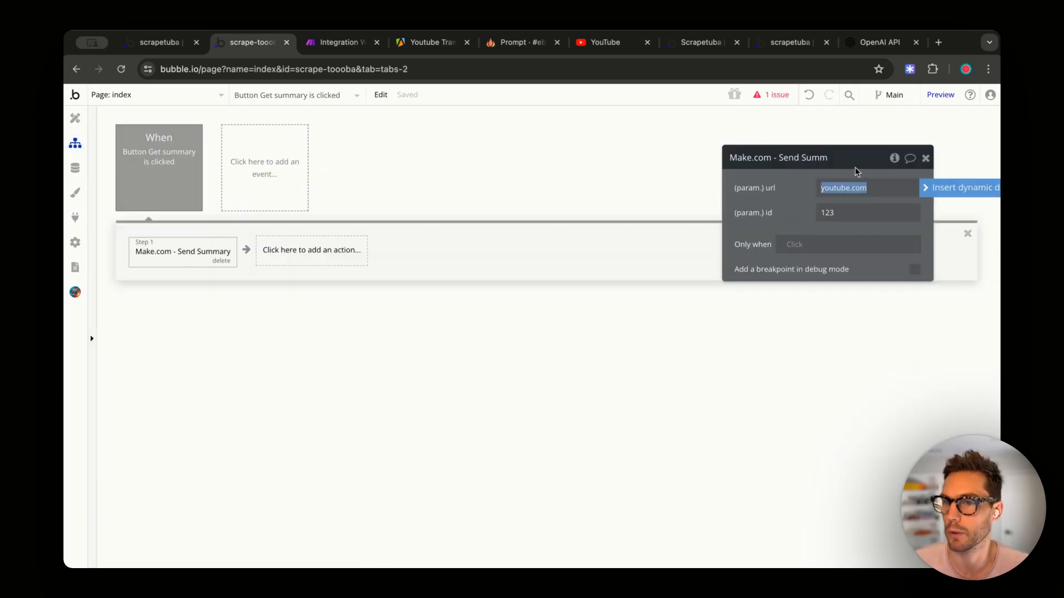
- Set the Send Summary url parameter to Input A's value via dynamic data
{"action": "left_click", "coordinate": [937, 188]}
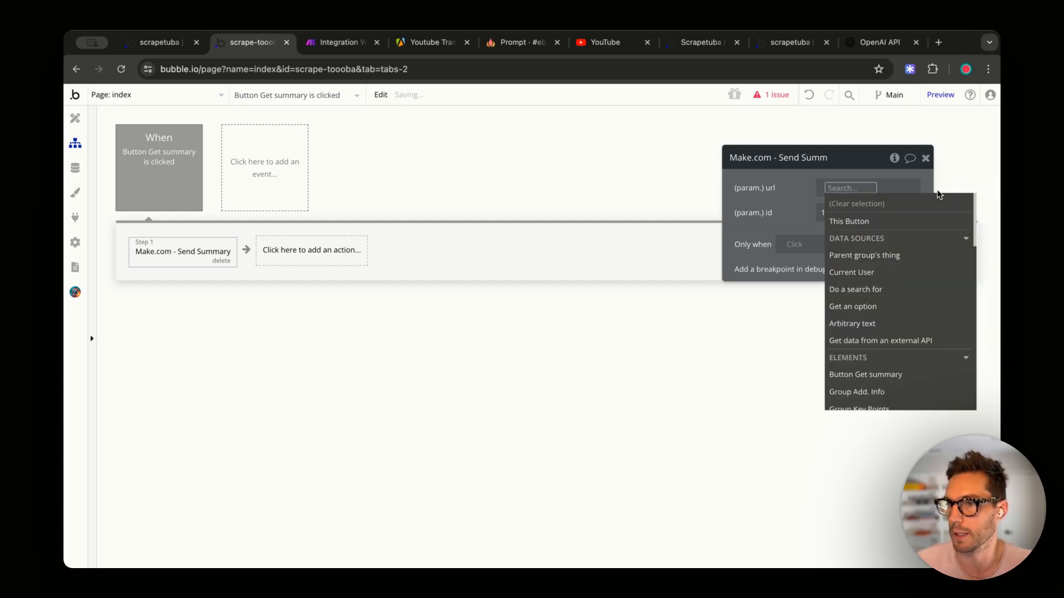
{"action": "type", "text": "inpu"}
{"action": "left_click", "coordinate": [871, 222]}
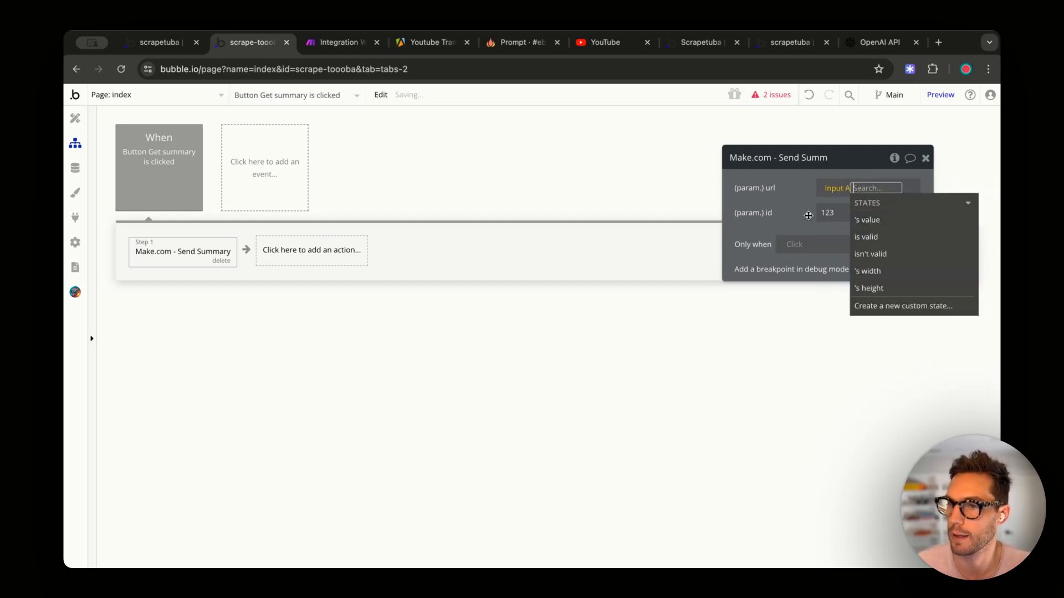
{"action": "left_click", "coordinate": [765, 209]}
- Rename the Input A element to 'Input URL' in the Design view
{"action": "left_click", "coordinate": [85, 121]}
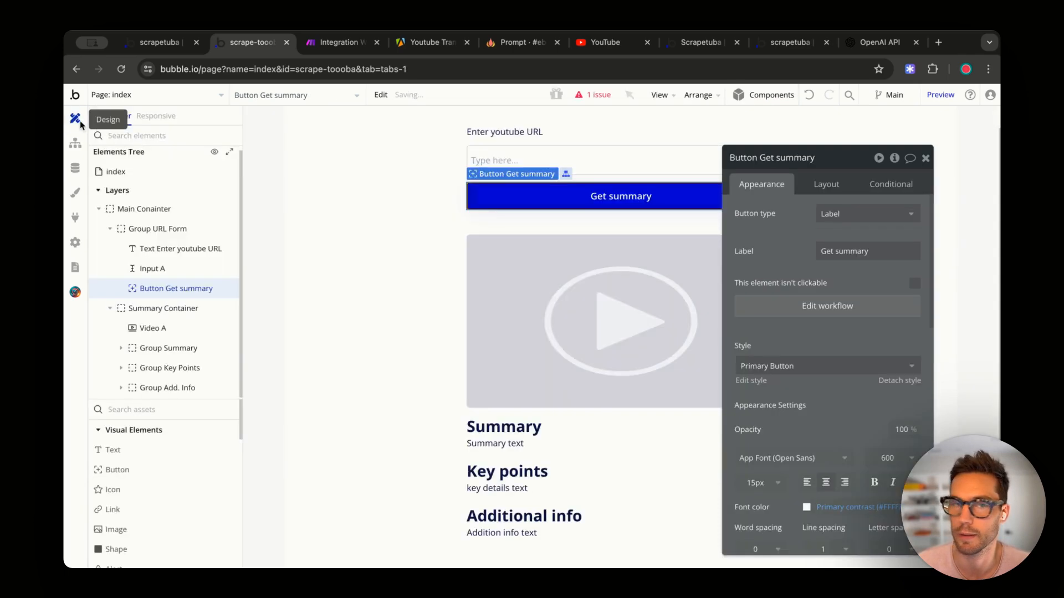
{"action": "left_click", "coordinate": [693, 160]}
{"action": "left_click", "coordinate": [743, 158]}
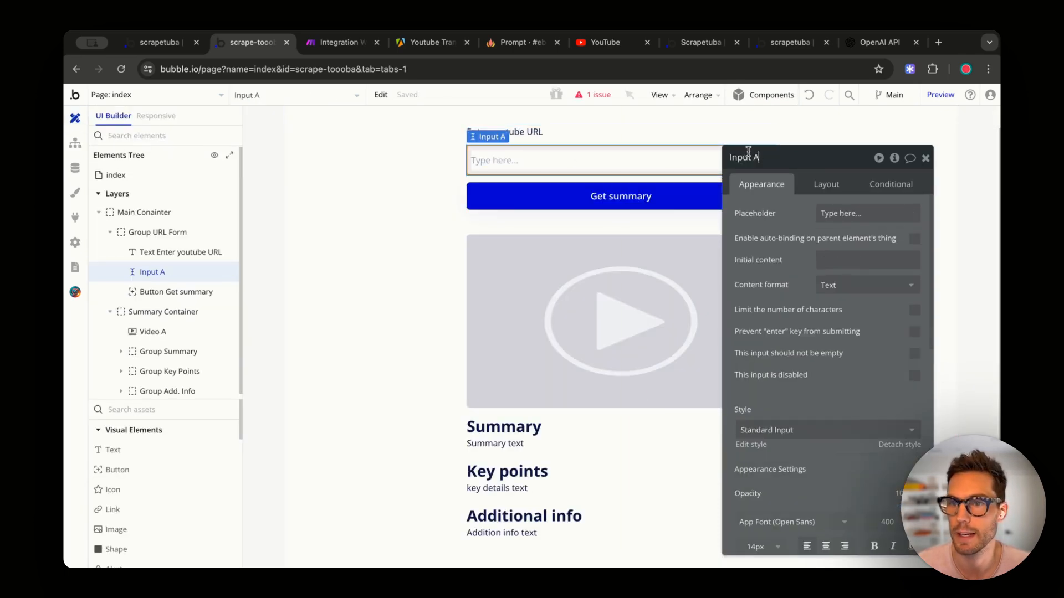
{"action": "left_click_drag", "start_coordinate": [752, 158], "coordinate": [852, 151]}
{"action": "type", "text": "URL"}
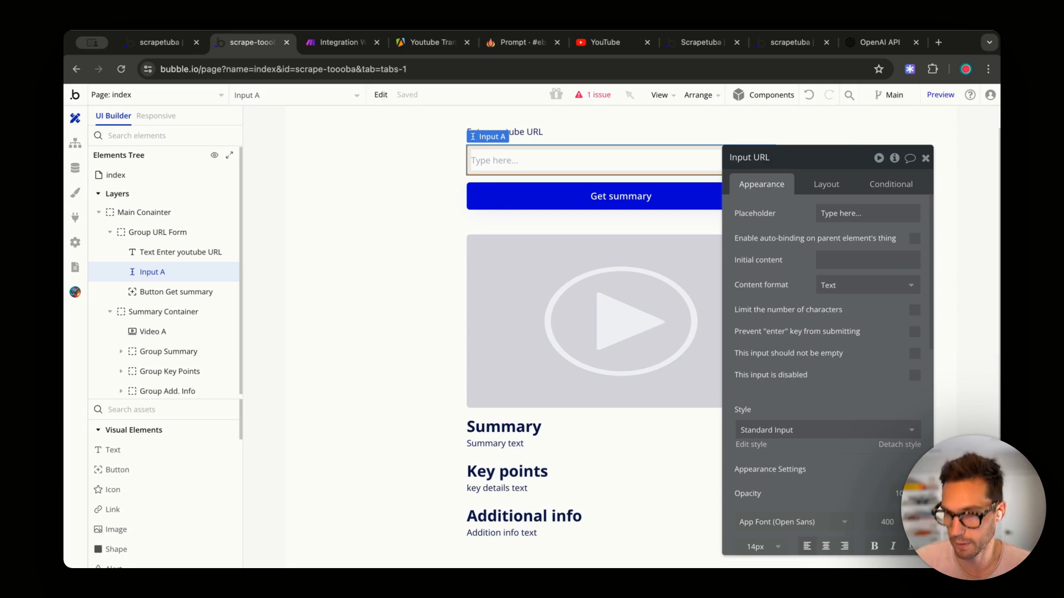
{"action": "left_click", "coordinate": [437, 190]}
- In the Get summary button's workflow, delete 123 from the id parameter
{"action": "left_click", "coordinate": [620, 193]}
{"action": "left_click", "coordinate": [822, 304]}
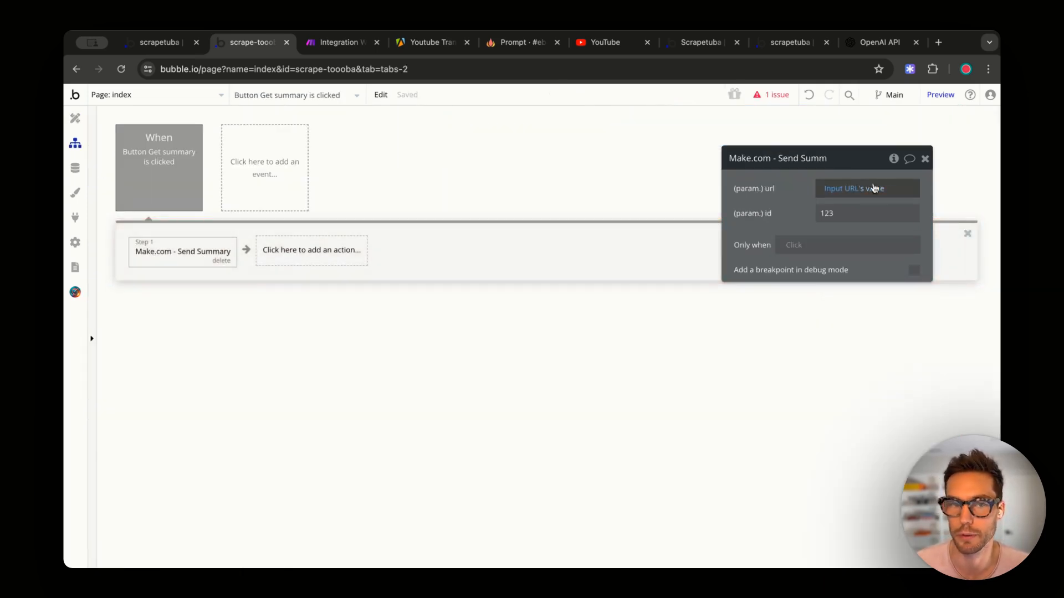
{"action": "left_click", "coordinate": [851, 215]}
{"action": "key", "text": "BackSpace"}
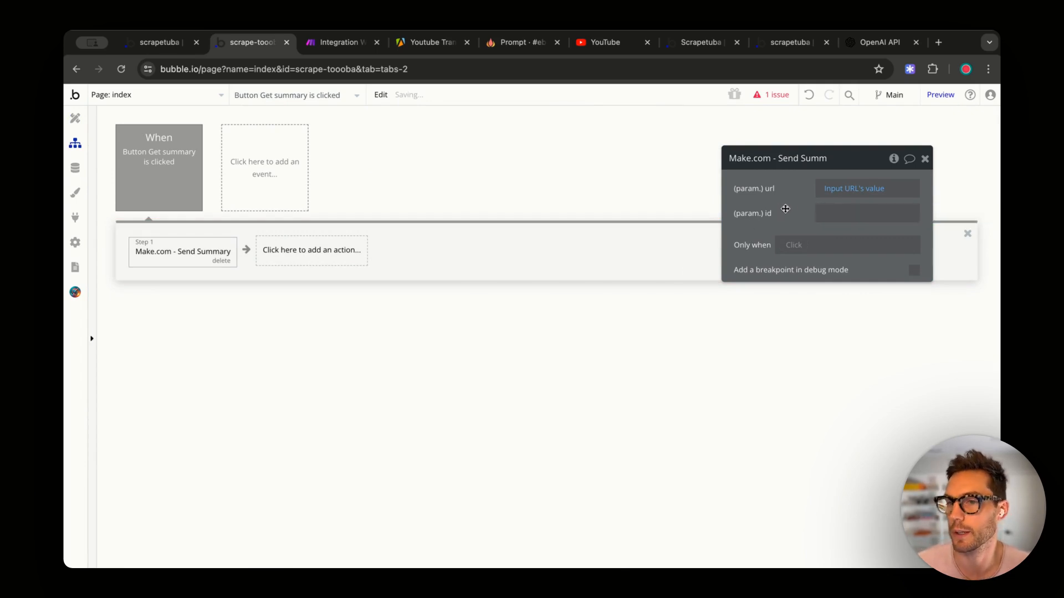
{"action": "left_click", "coordinate": [825, 210]}
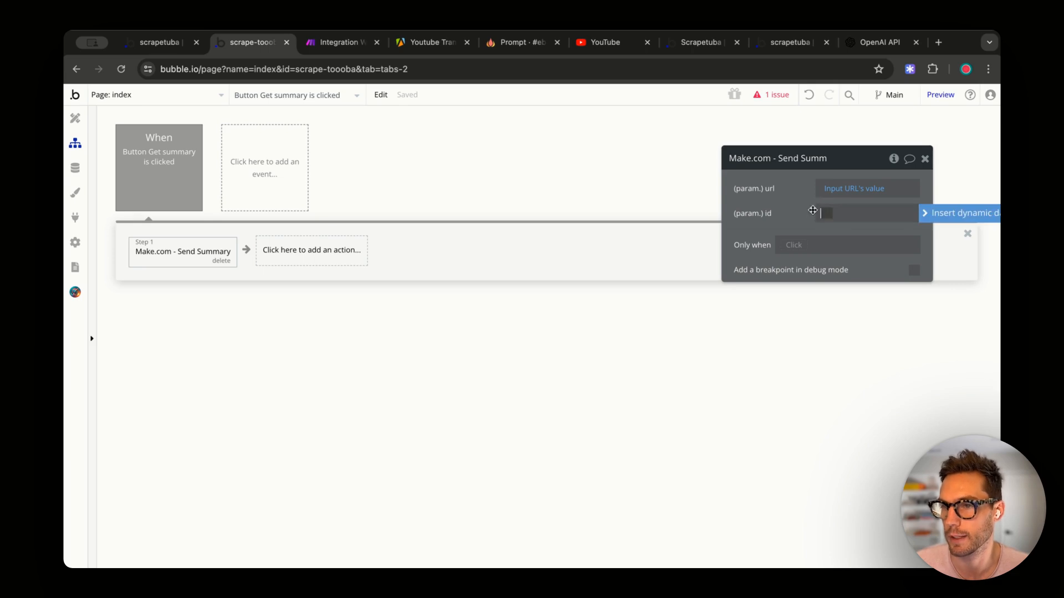
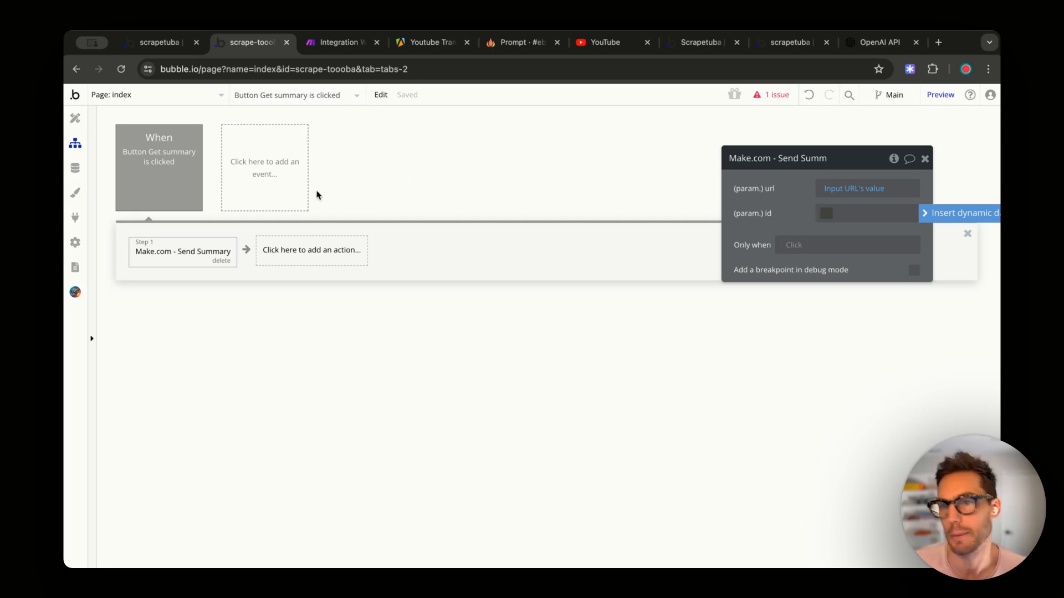
- Insert a 'Create a new thing' action of type youtube-summary before the Make.com step
{"action": "left_click", "coordinate": [125, 254]}
{"action": "left_click", "coordinate": [161, 256]}
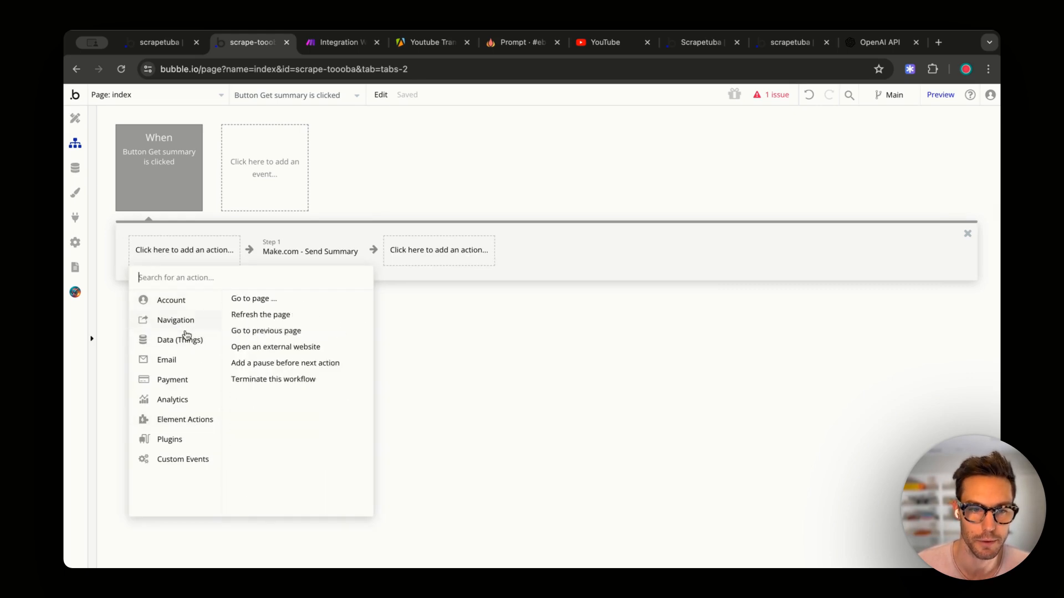
{"action": "mouse_move", "coordinate": [182, 340]}
{"action": "left_click", "coordinate": [256, 299]}
{"action": "left_click", "coordinate": [836, 188]}
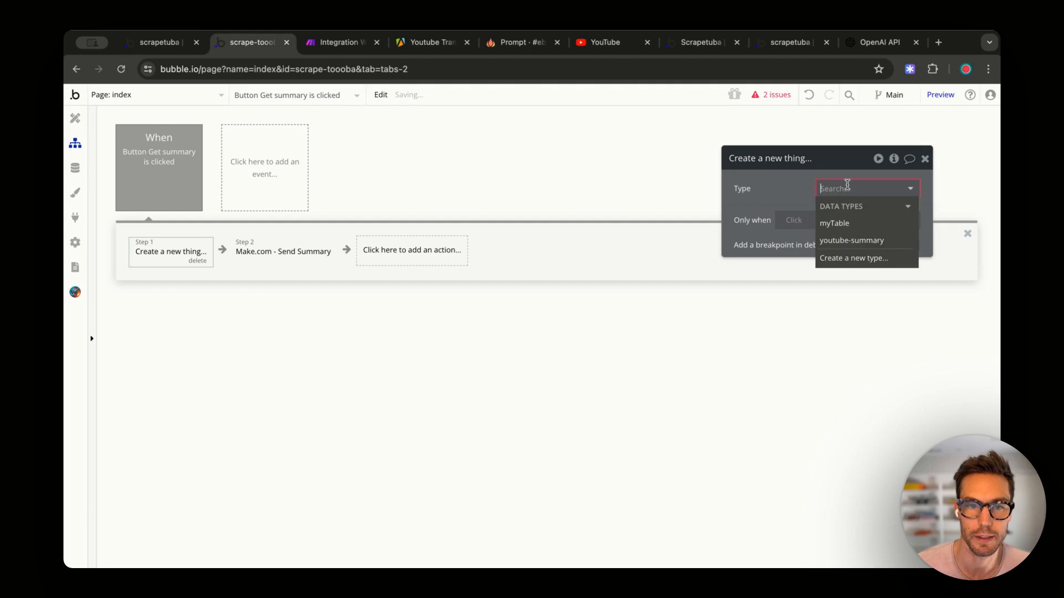
{"action": "left_click", "coordinate": [843, 239]}
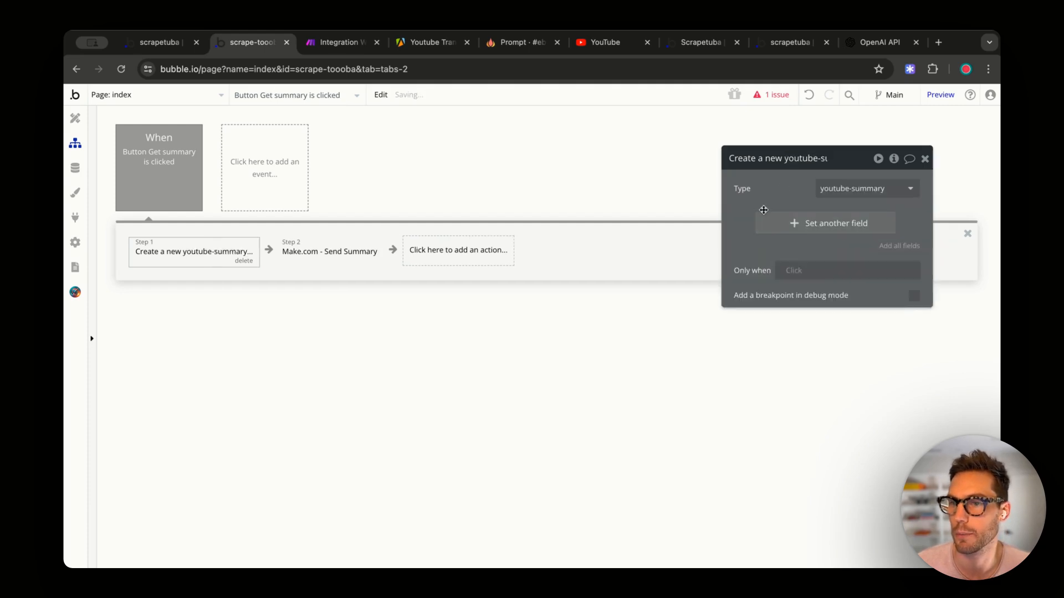
- Set the new youtube-summary's url field to Input URL's value
{"action": "left_click", "coordinate": [820, 222]}
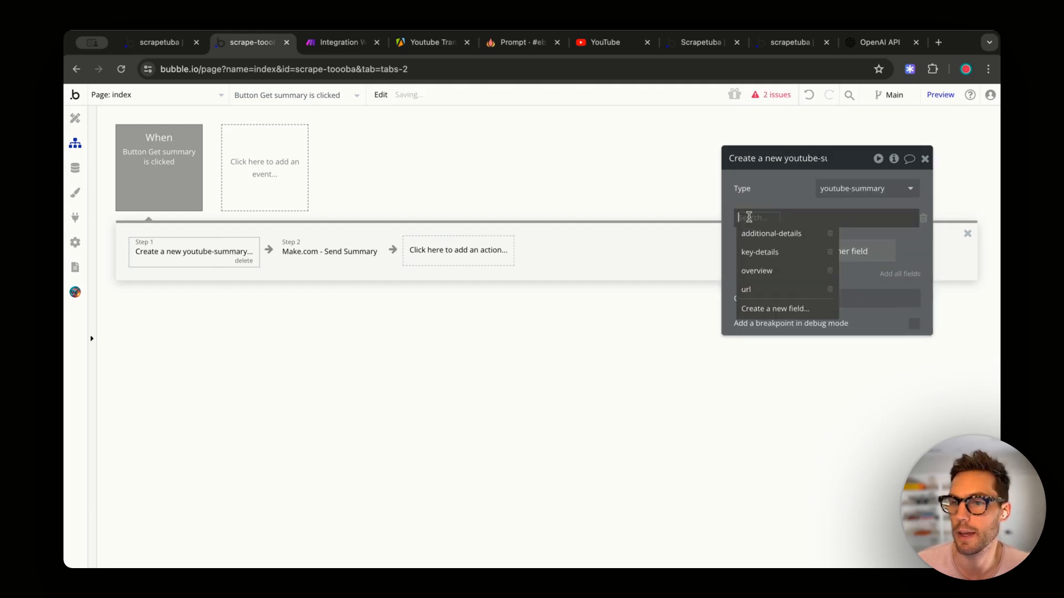
{"action": "left_click", "coordinate": [747, 290]}
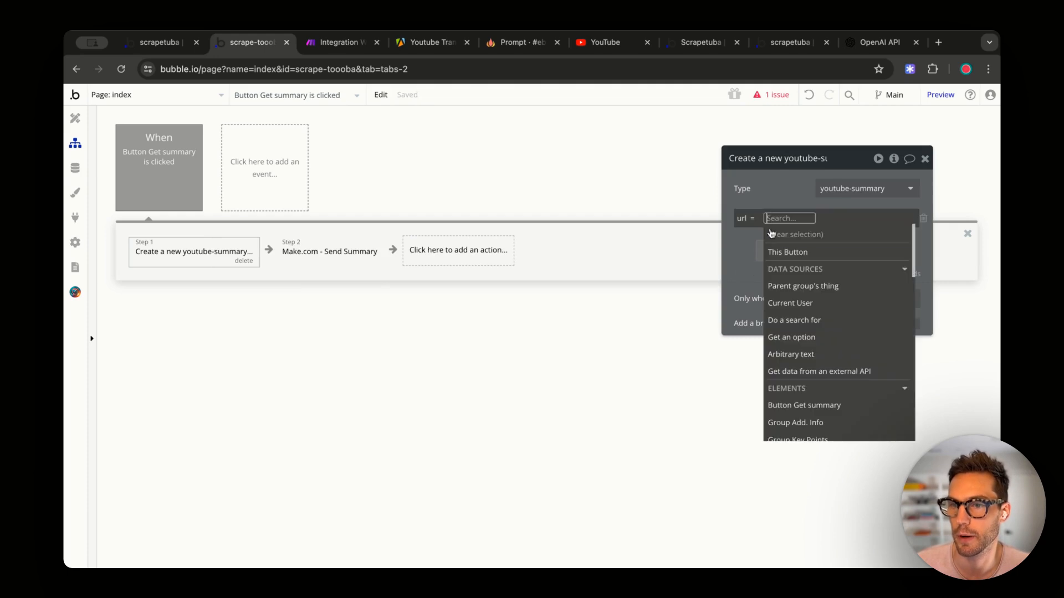
{"action": "type", "text": "inpu"}
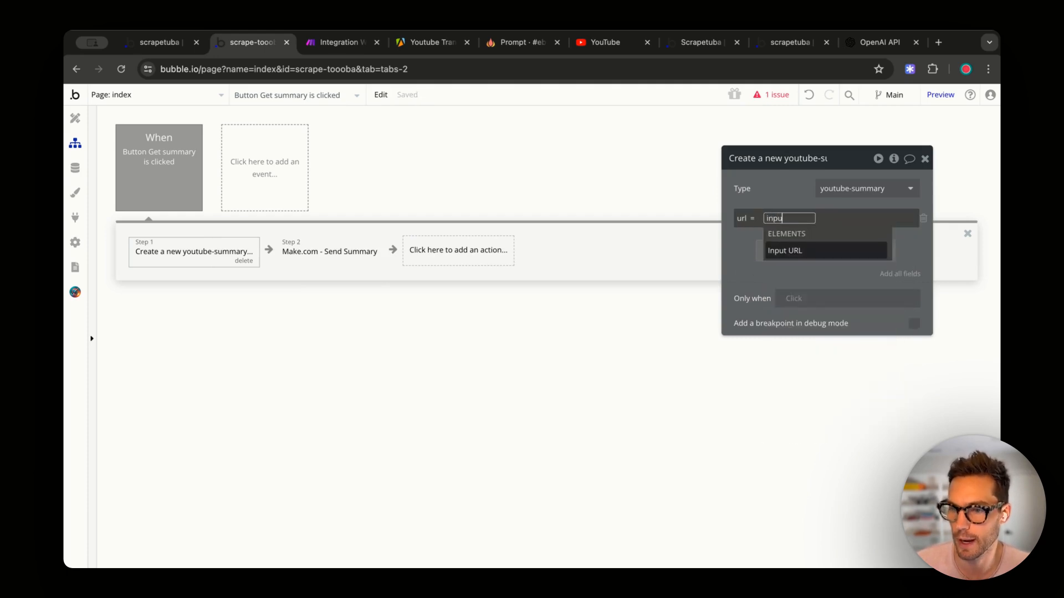
{"action": "left_click", "coordinate": [762, 249]}
{"action": "left_click", "coordinate": [808, 235]}
{"action": "left_click", "coordinate": [798, 183]}
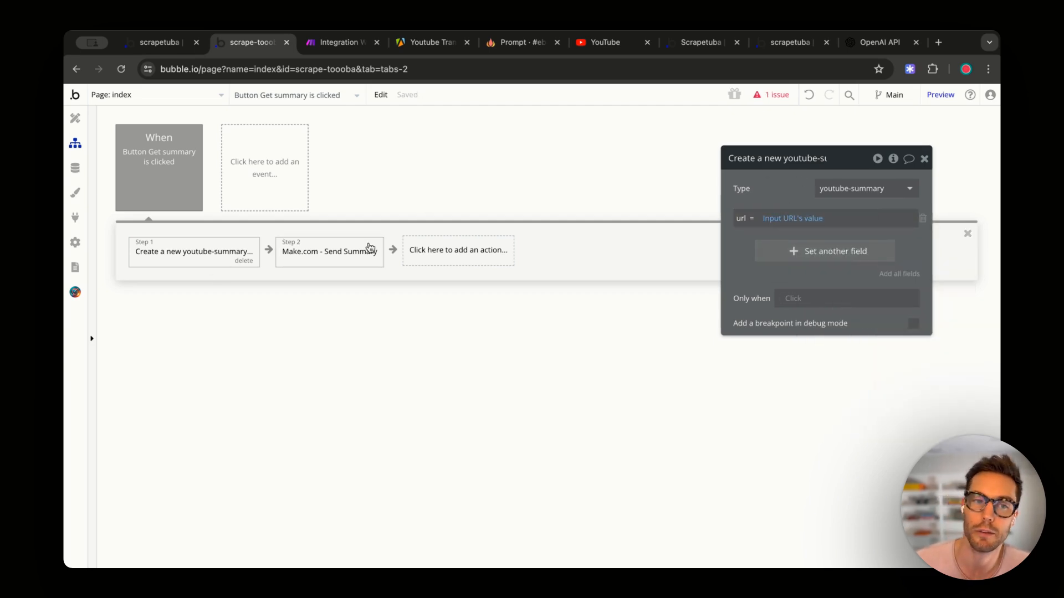
{"action": "left_click", "coordinate": [351, 250]}
- Replace the Send Summary url parameter with Result of step 1's url
{"action": "right_click", "coordinate": [860, 200]}
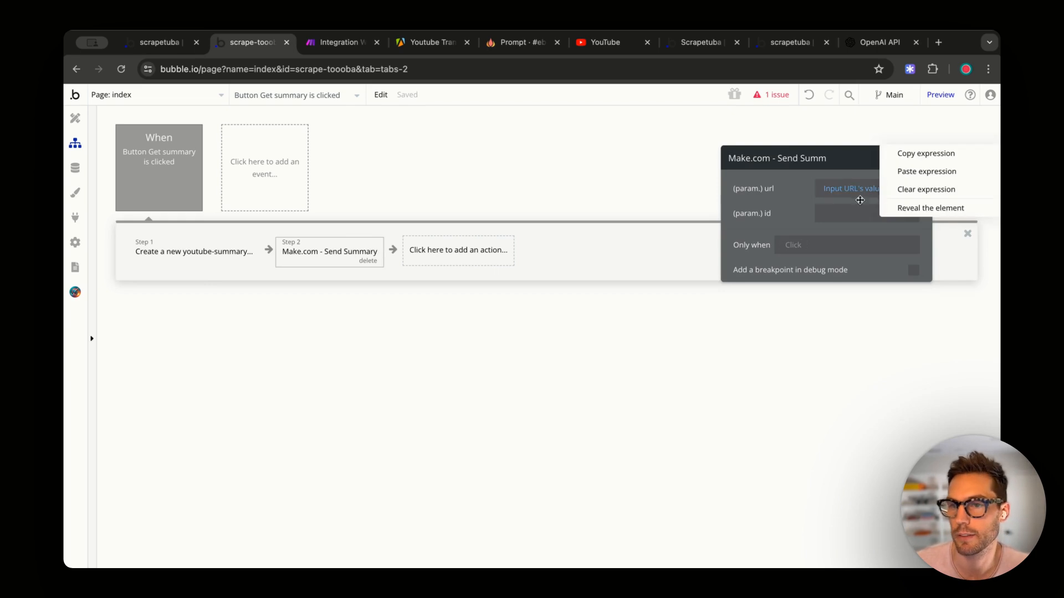
{"action": "left_click", "coordinate": [904, 189]}
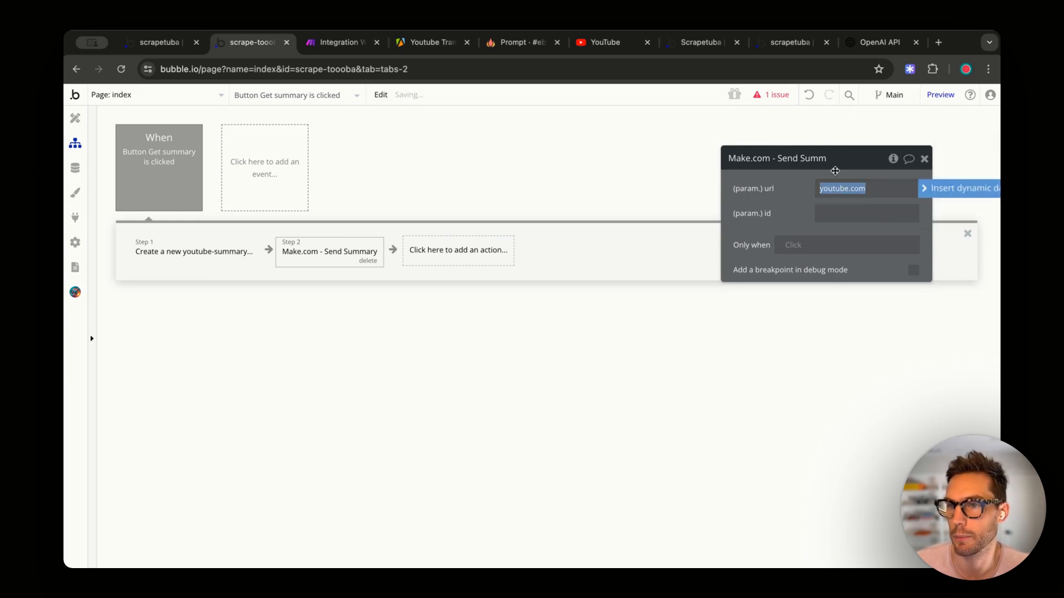
{"action": "left_click", "coordinate": [937, 189]}
{"action": "left_click", "coordinate": [863, 255]}
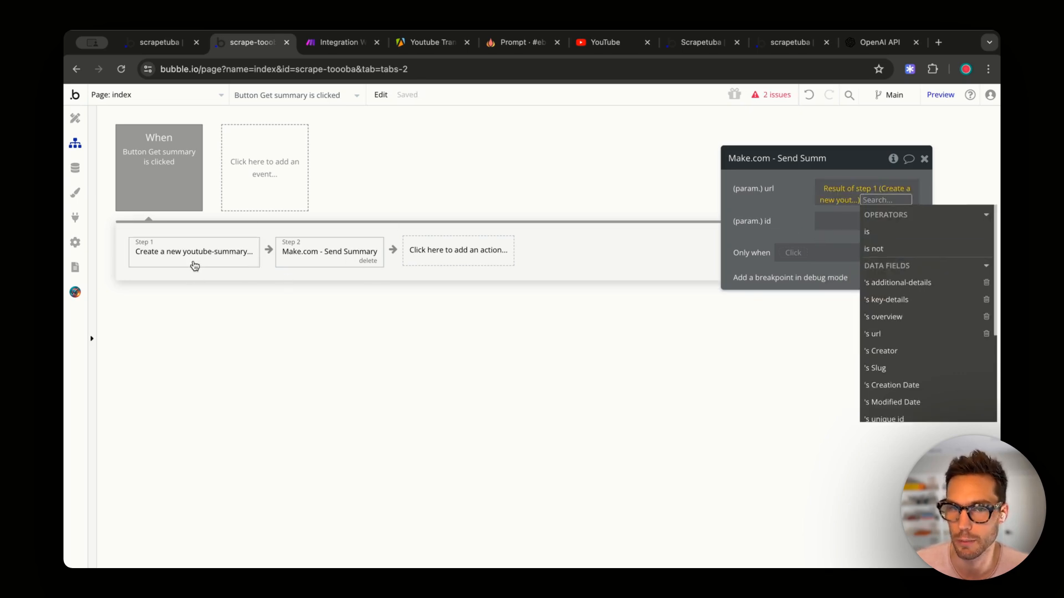
{"action": "left_click", "coordinate": [158, 167]}
{"action": "left_click", "coordinate": [183, 242]}
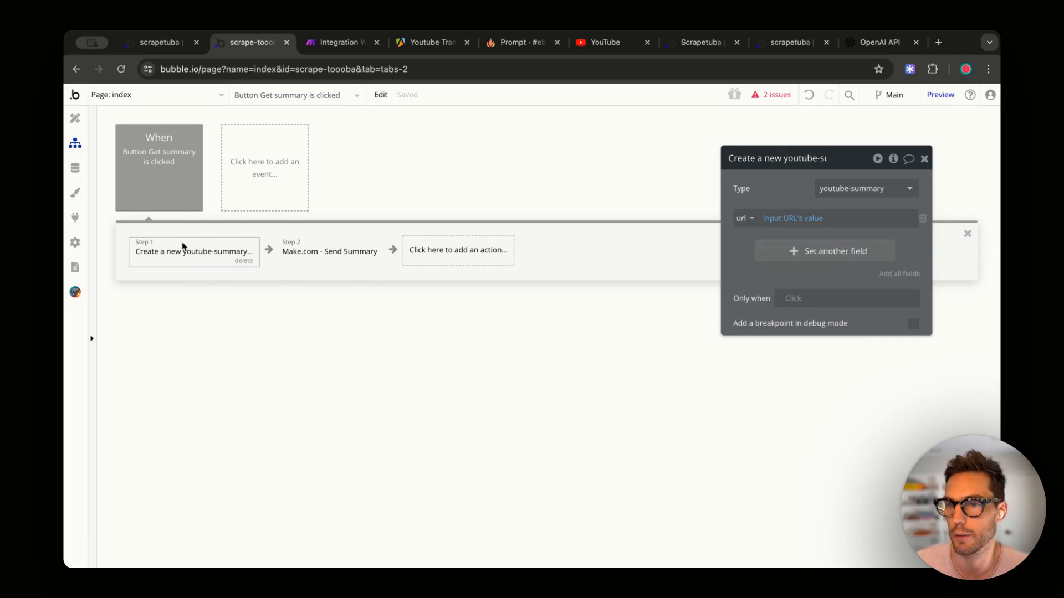
{"action": "left_click", "coordinate": [312, 245]}
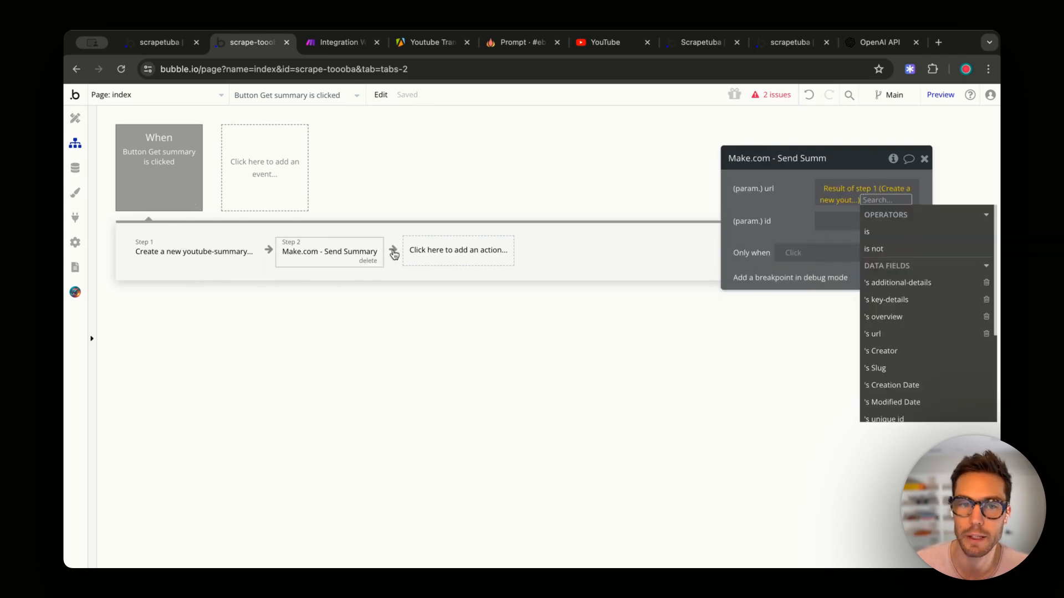
{"action": "left_click", "coordinate": [789, 199]}
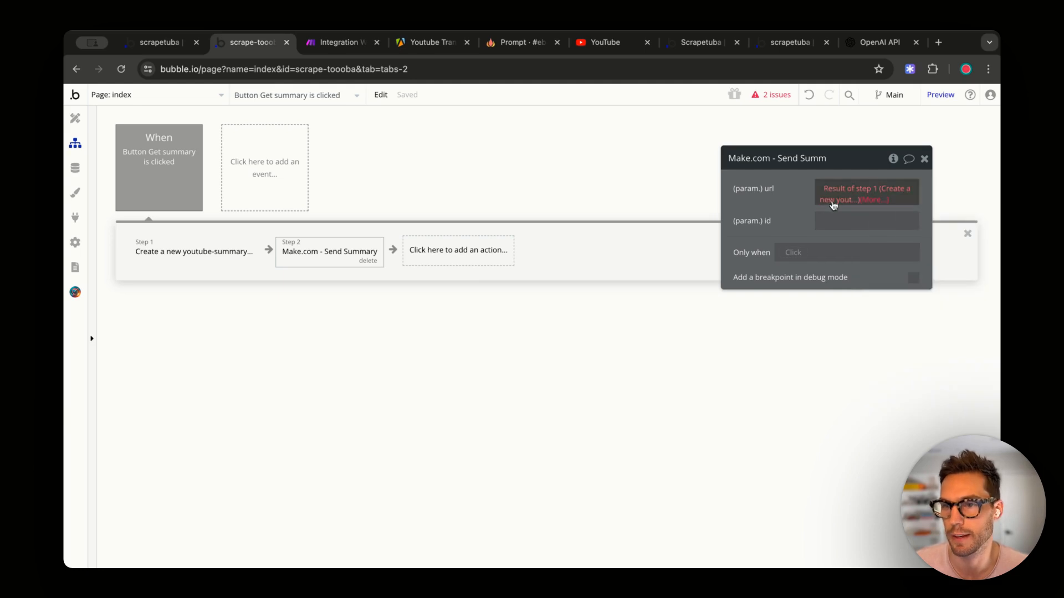
{"action": "left_click", "coordinate": [886, 195]}
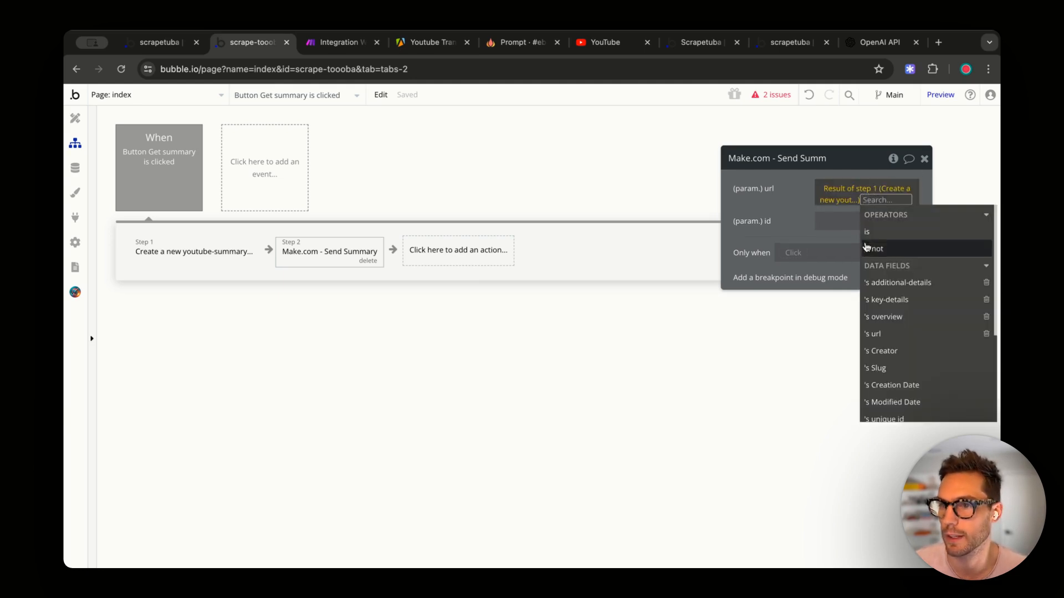
{"action": "key", "text": "Down"}
{"action": "key", "text": "Down"}
{"action": "key", "text": "Down"}
{"action": "key", "text": "Down"}
{"action": "key", "text": "Down"}
{"action": "key", "text": "Down"}
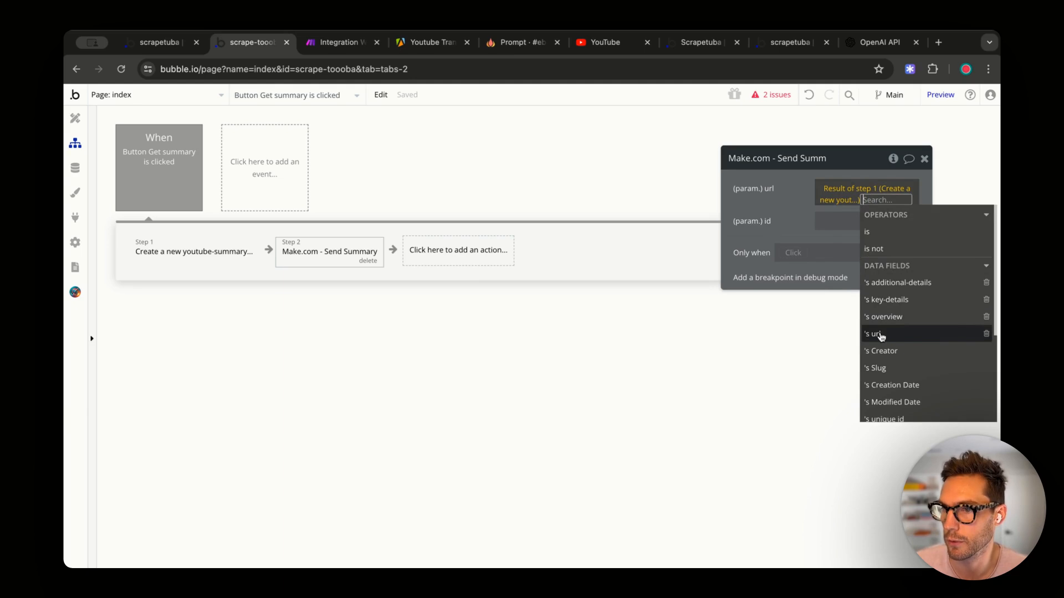
{"action": "key", "text": "Return"}
{"action": "key", "text": "Escape"}
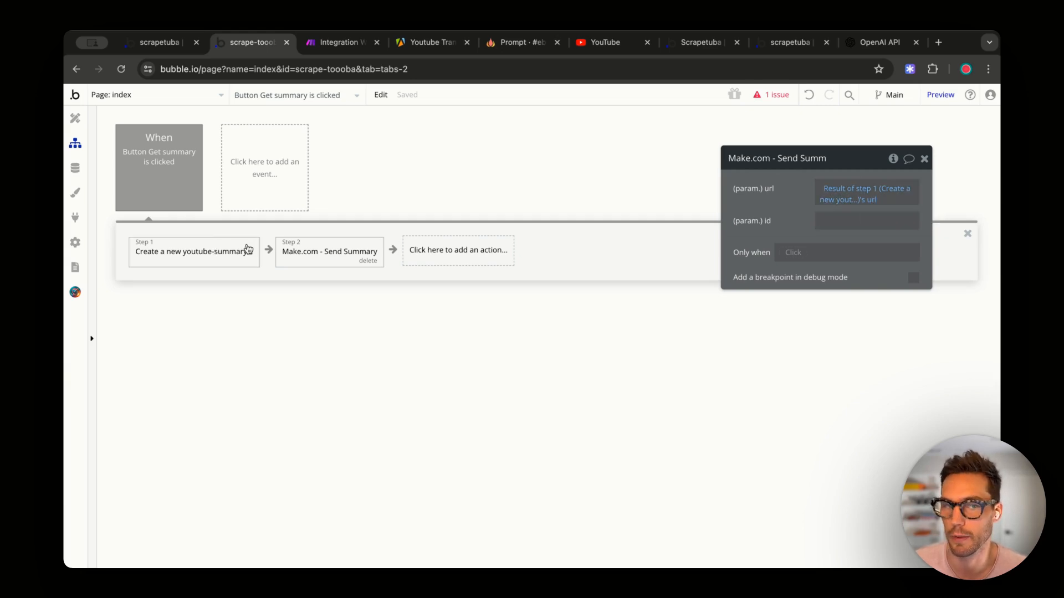
{"action": "left_click_drag", "start_coordinate": [778, 204], "coordinate": [777, 202]}
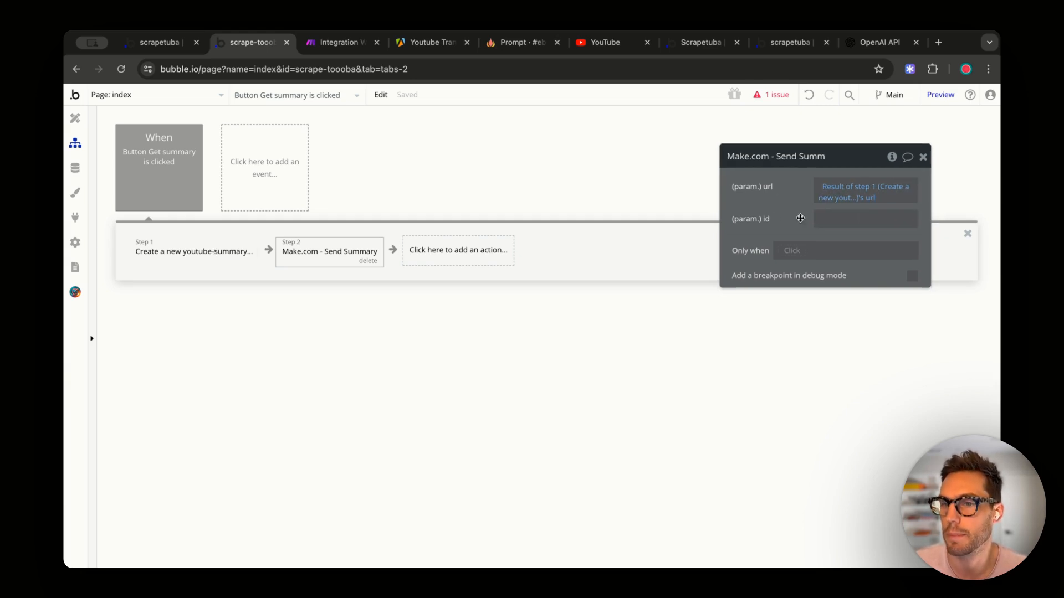
- Set the id parameter to Result of step 1's unique id
{"action": "left_click", "coordinate": [824, 220]}
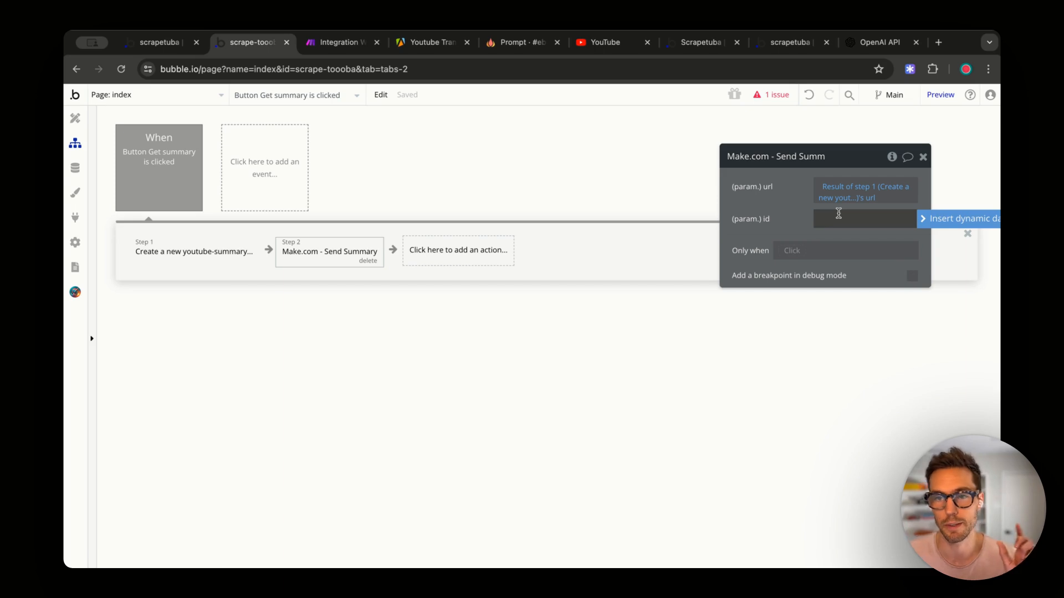
{"action": "left_click", "coordinate": [935, 220]}
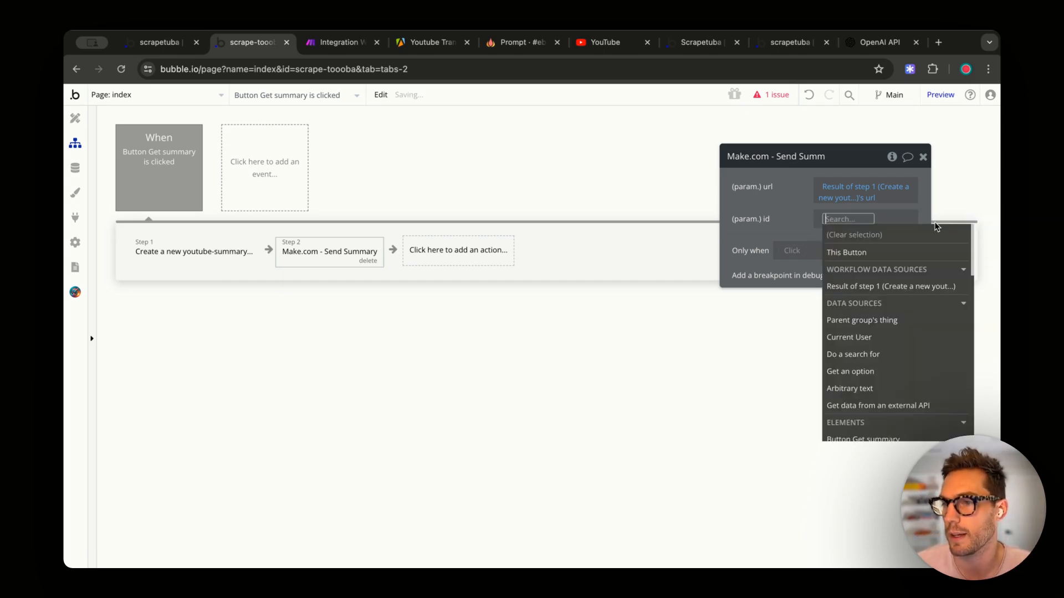
{"action": "left_click", "coordinate": [912, 286]}
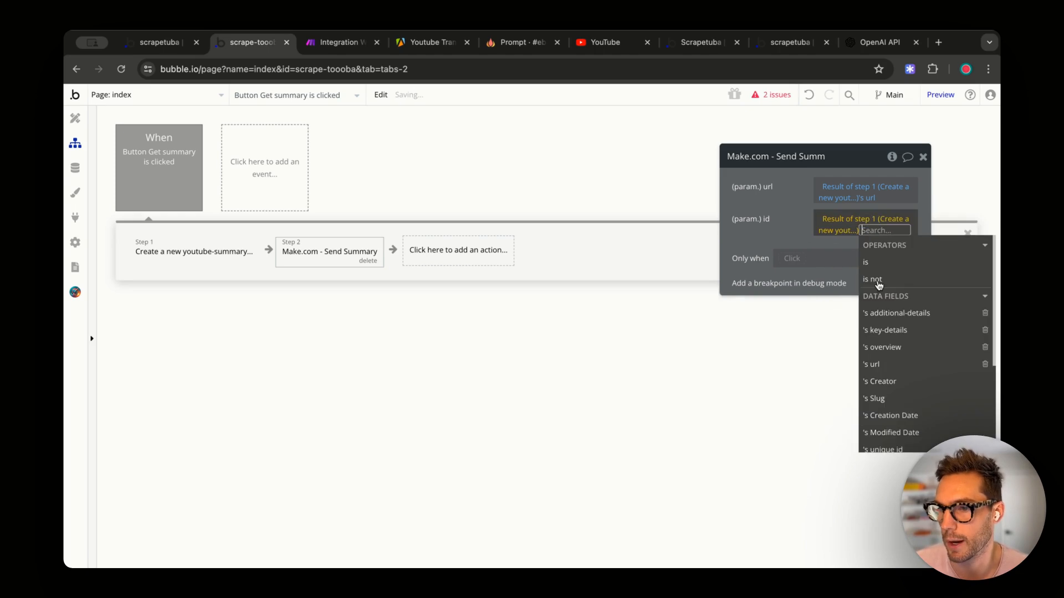
{"action": "scroll", "coordinate": [888, 354], "scroll_direction": "down", "scroll_amount": 3}
{"action": "left_click", "coordinate": [880, 345]}
{"action": "left_click", "coordinate": [765, 234]}
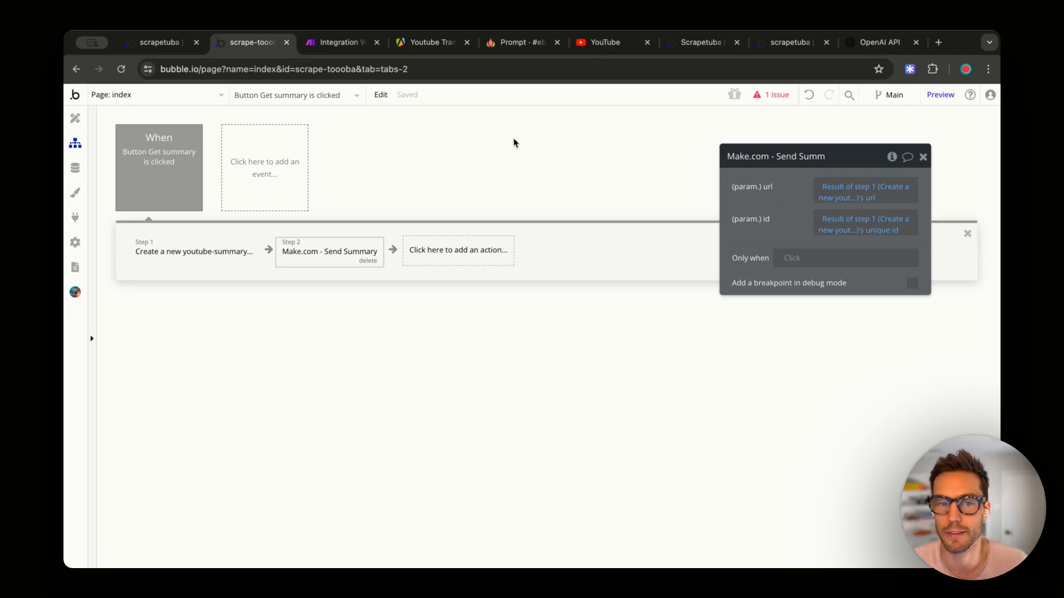
{"action": "left_click", "coordinate": [427, 247]}
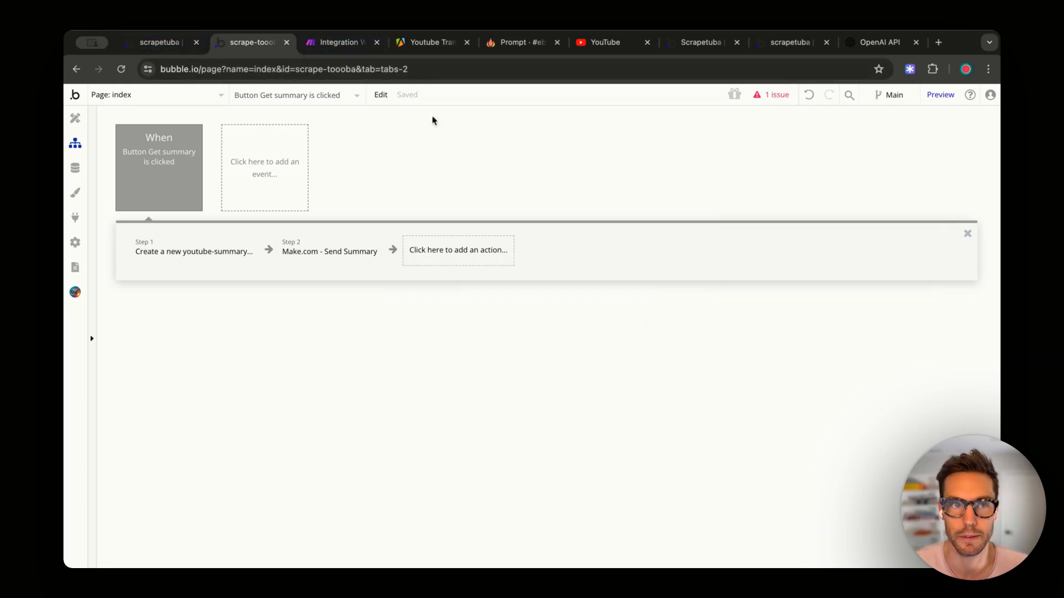
- Preview the app and paste a copied YouTube video link into the Enter youtube URL input
{"action": "left_click", "coordinate": [937, 94]}
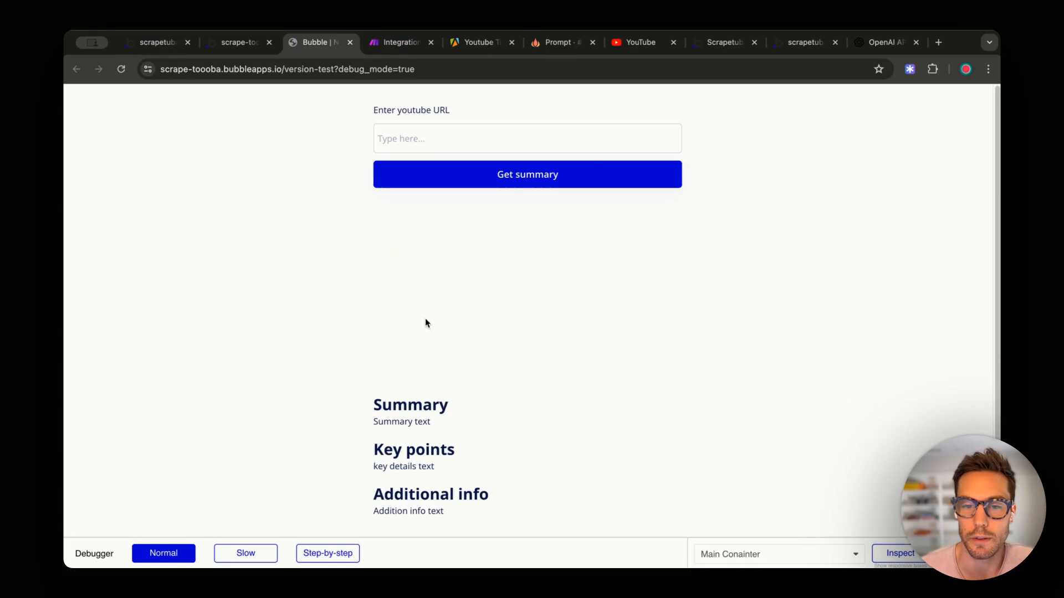
{"action": "left_click", "coordinate": [580, 142]}
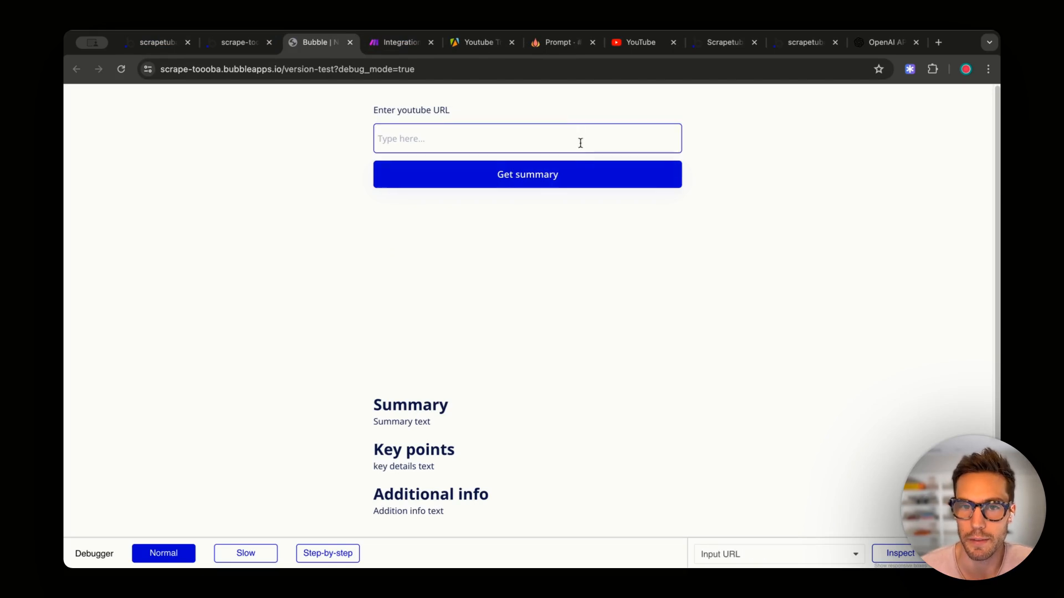
{"action": "left_click", "coordinate": [637, 42]}
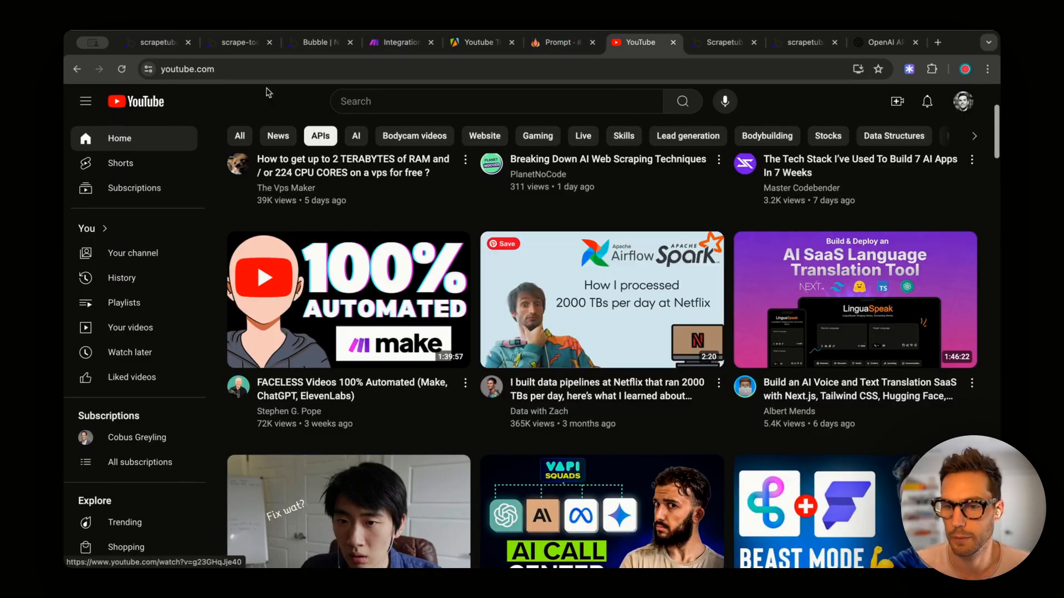
{"action": "left_click", "coordinate": [238, 42]}
{"action": "left_click", "coordinate": [316, 42]}
{"action": "type", "text": "https://www.youtube.com/watch?v=g23GHqJje40"}
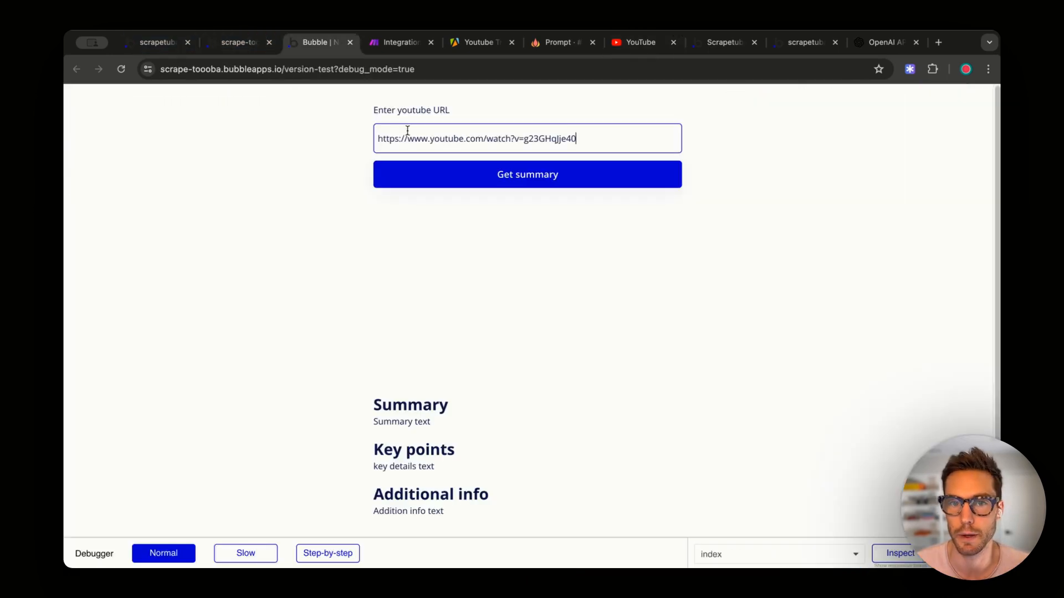
{"action": "left_click", "coordinate": [398, 42]}
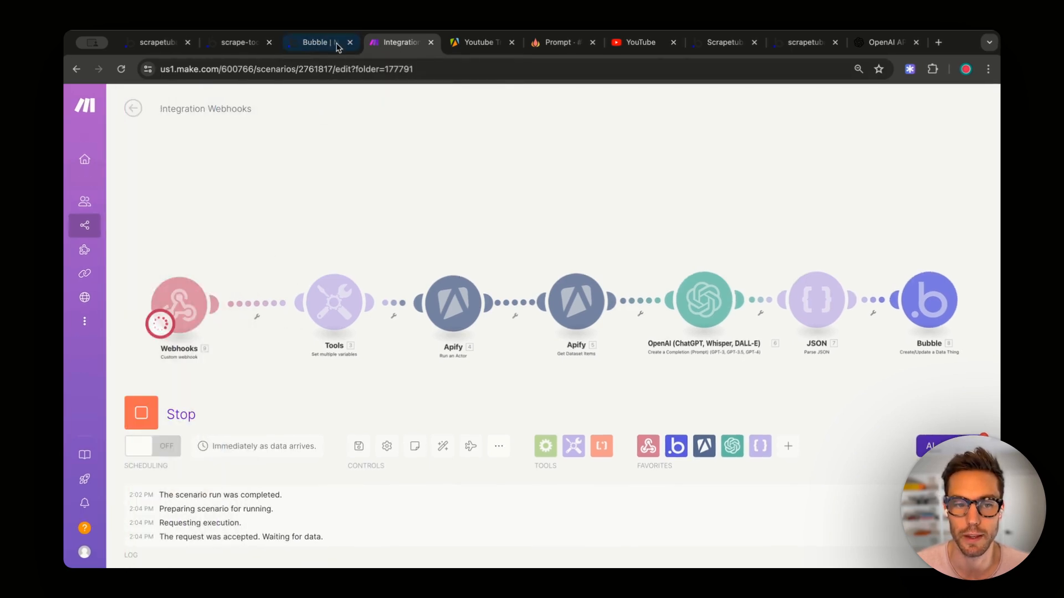
- Request a summary in the preview and verify Make's webhook received the video url and id
{"action": "left_click", "coordinate": [327, 42]}
{"action": "left_click", "coordinate": [532, 178]}
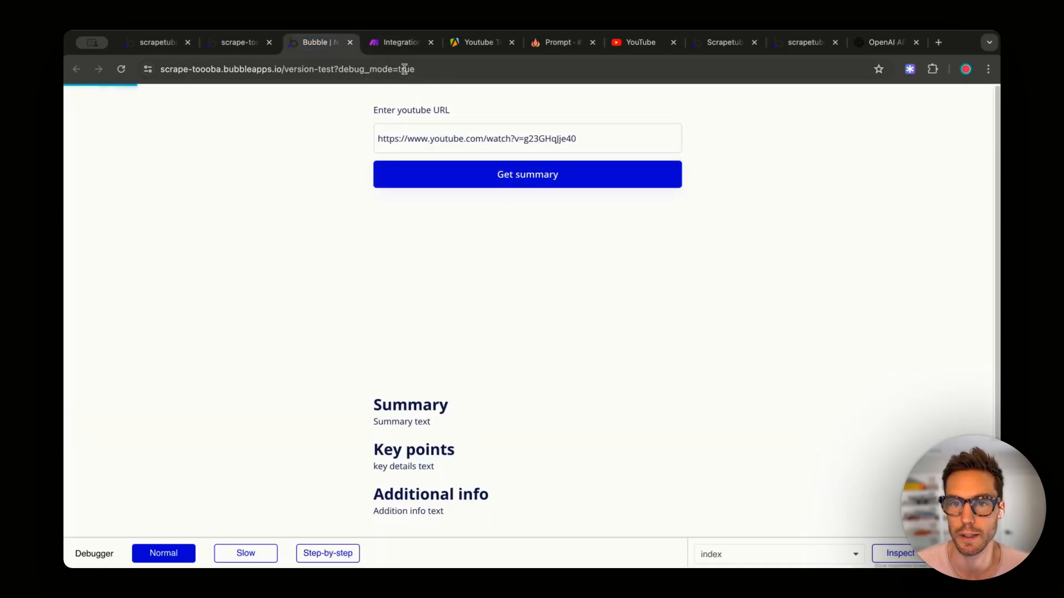
{"action": "left_click", "coordinate": [400, 42]}
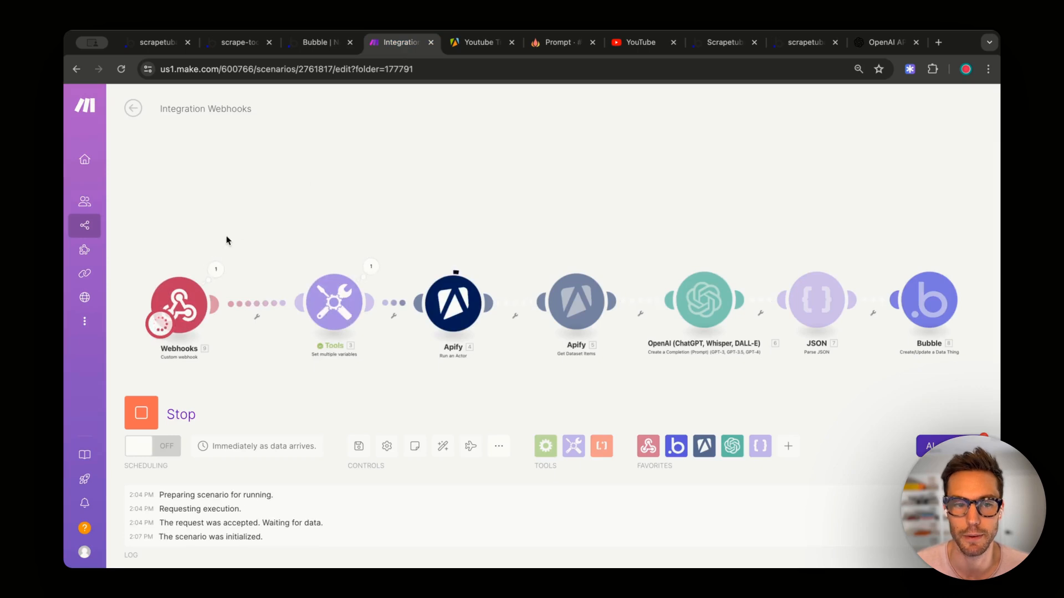
{"action": "left_click", "coordinate": [217, 270]}
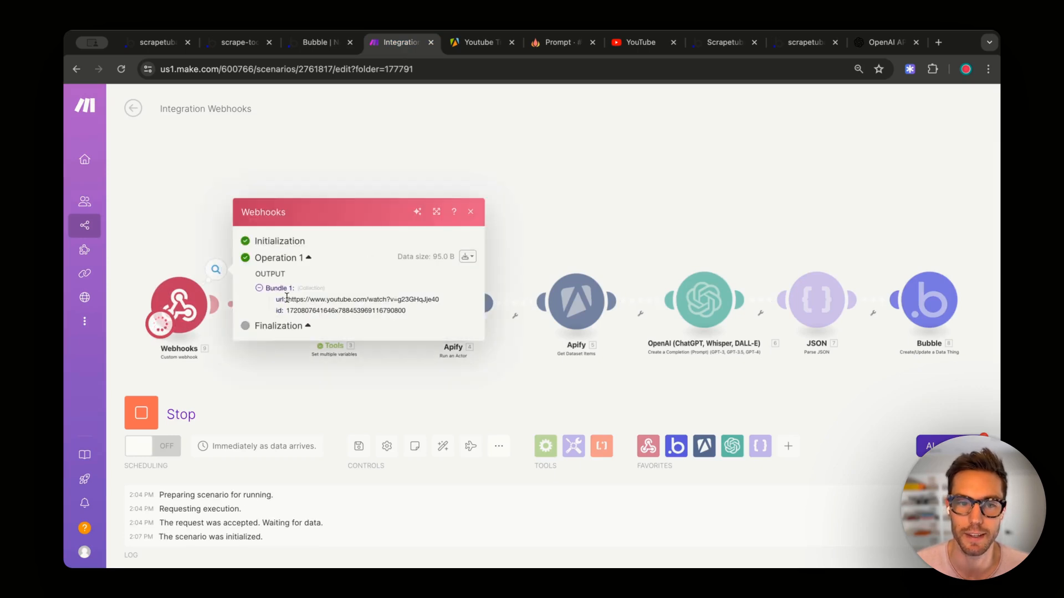
{"action": "left_click_drag", "start_coordinate": [291, 299], "coordinate": [440, 300]}
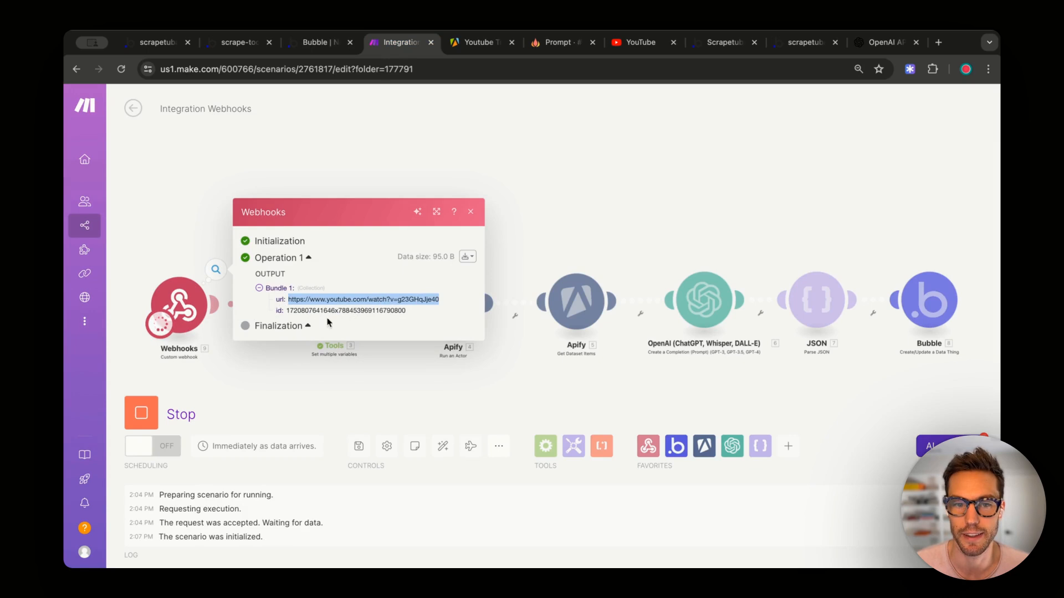
{"action": "double_click", "coordinate": [307, 312]}
{"action": "left_click", "coordinate": [470, 212]}
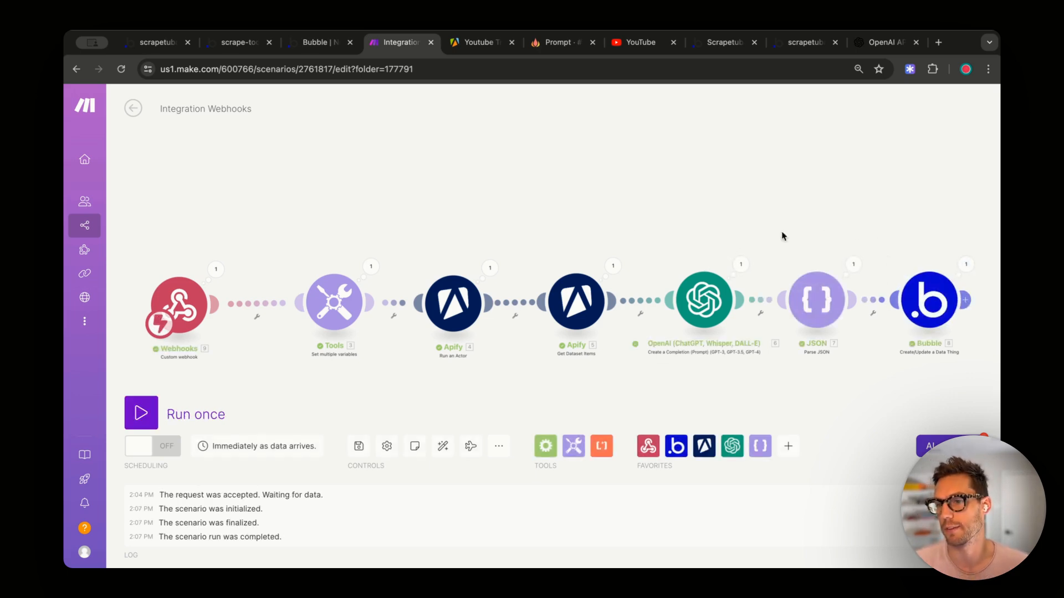
{"action": "left_click", "coordinate": [264, 49]}
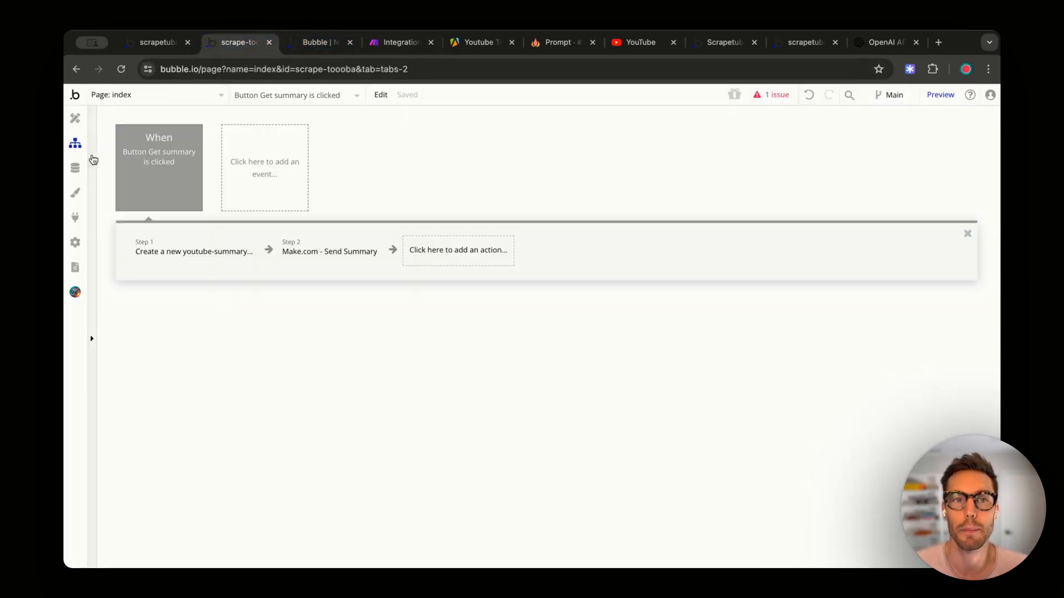
- Review the youtube-summaries records in App data and the workflow's create-record step
{"action": "left_click", "coordinate": [76, 167]}
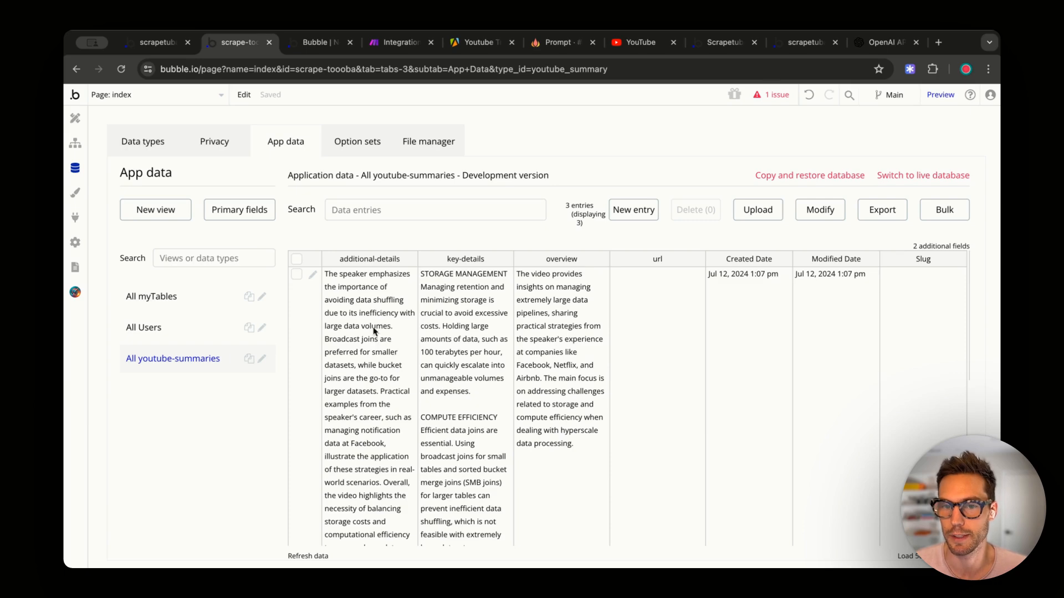
{"action": "scroll", "coordinate": [373, 331], "scroll_direction": "down", "scroll_amount": 10}
{"action": "scroll", "coordinate": [399, 385], "scroll_direction": "up", "scroll_amount": 10}
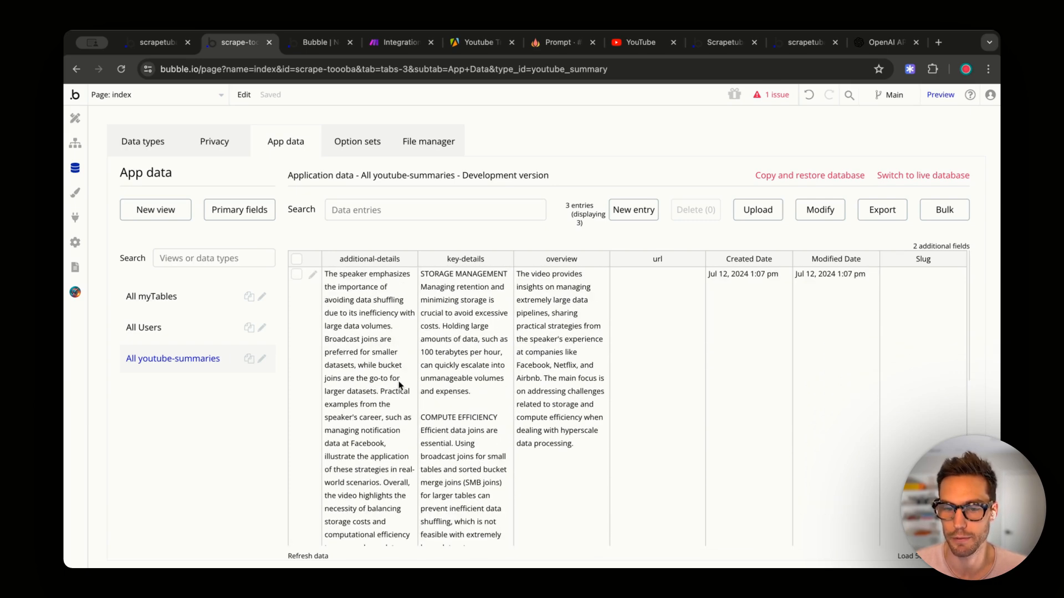
{"action": "left_click", "coordinate": [632, 313]}
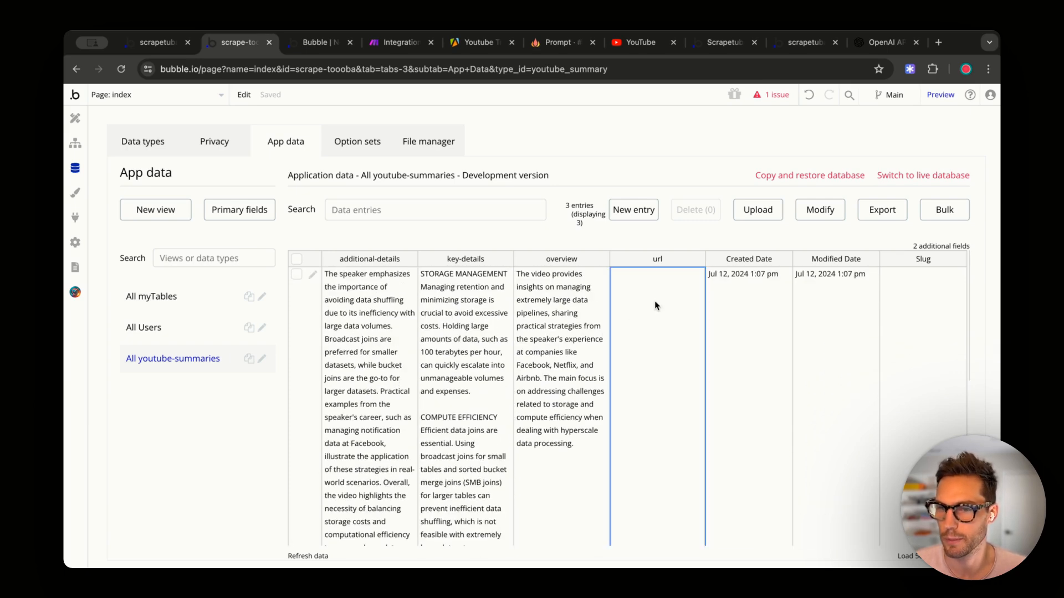
{"action": "left_click", "coordinate": [533, 316]}
{"action": "left_click", "coordinate": [470, 320]}
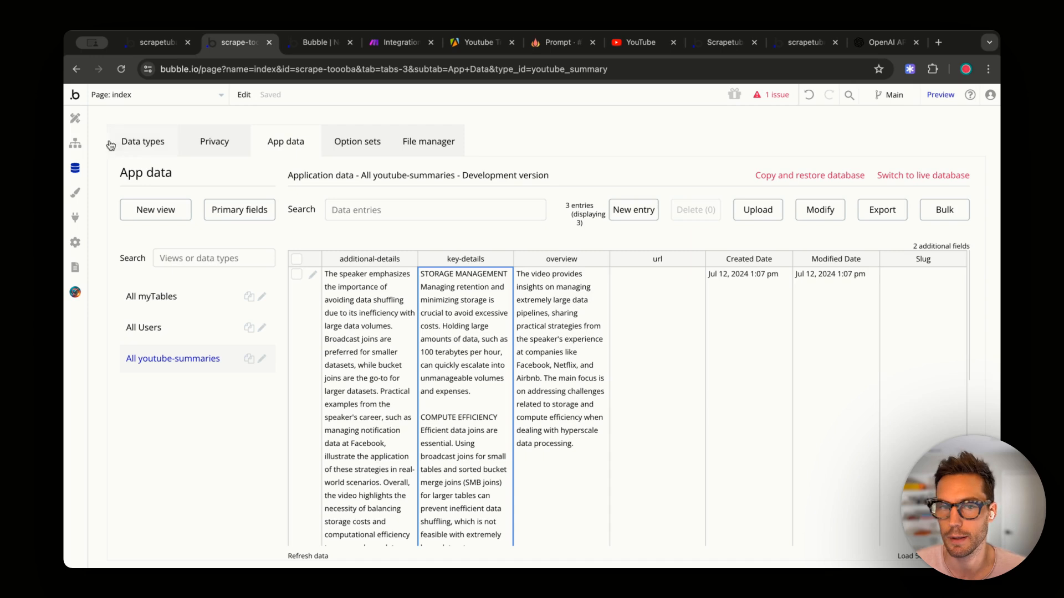
{"action": "left_click", "coordinate": [75, 143]}
{"action": "left_click", "coordinate": [148, 158]}
{"action": "left_click", "coordinate": [189, 248]}
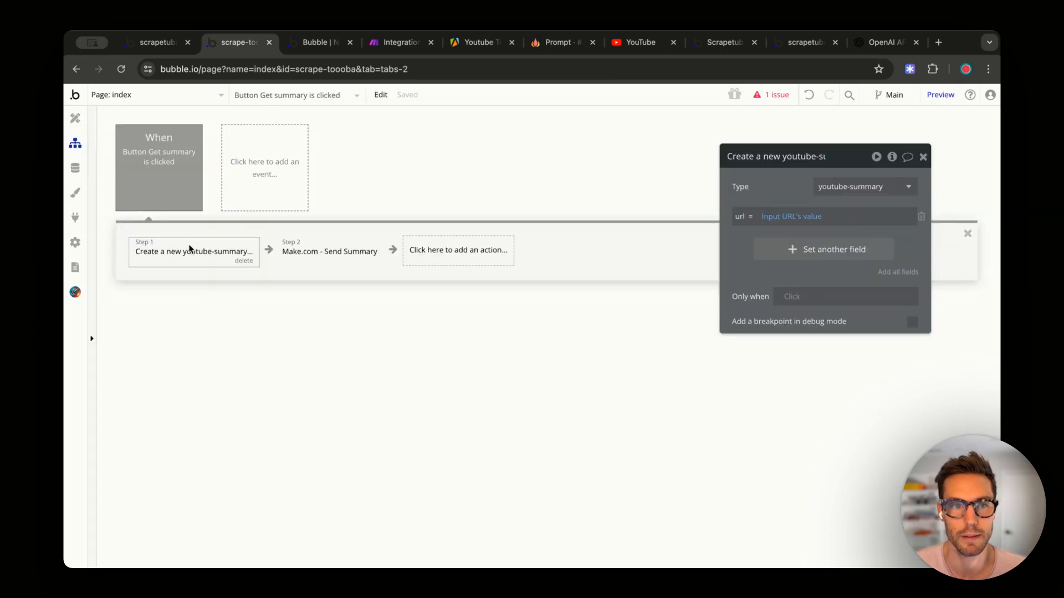
- Run Get summary on the test page and find the new 1:09 pm youtube-summaries record
{"action": "left_click", "coordinate": [308, 43]}
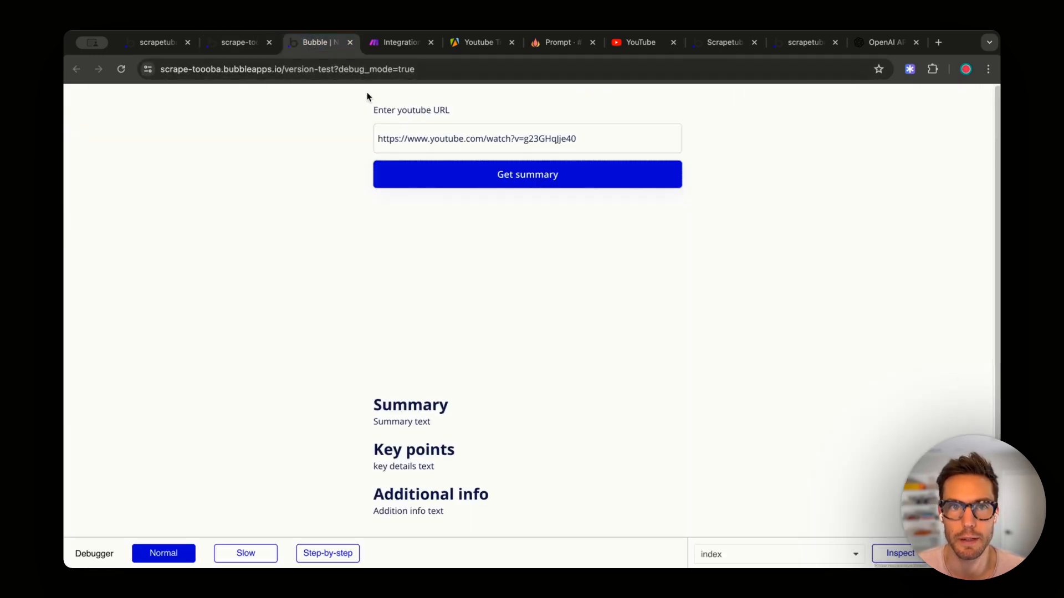
{"action": "left_click", "coordinate": [501, 183]}
{"action": "left_click", "coordinate": [228, 44]}
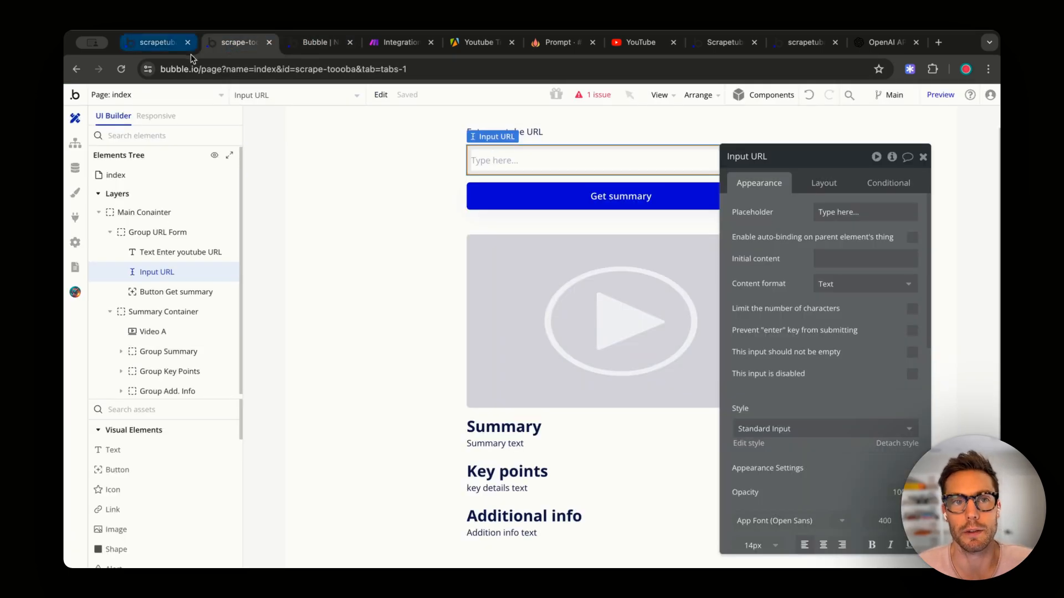
{"action": "left_click", "coordinate": [74, 167]}
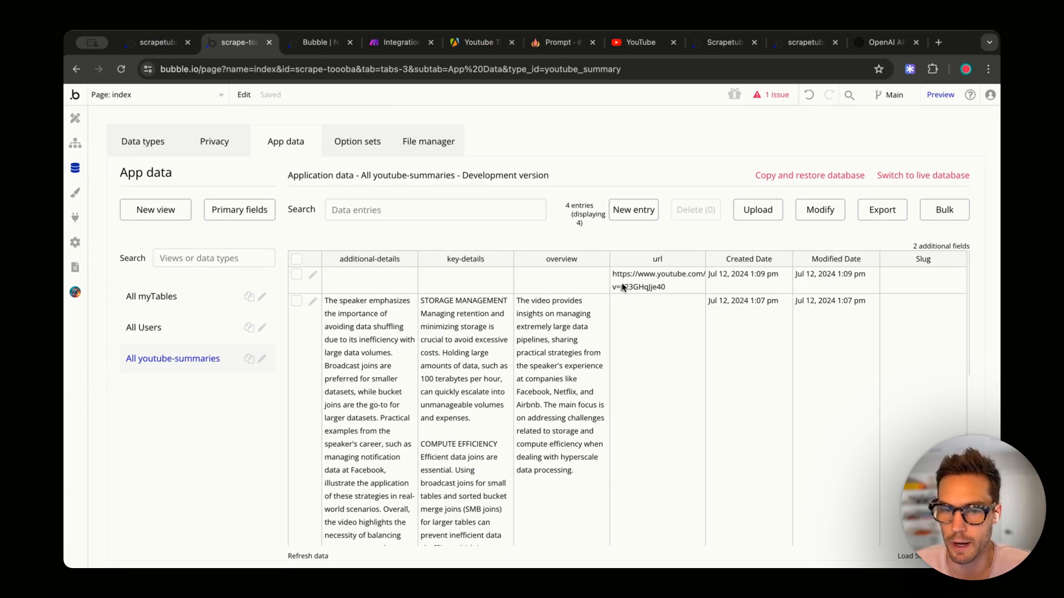
{"action": "scroll", "coordinate": [648, 324], "scroll_direction": "down", "scroll_amount": 3}
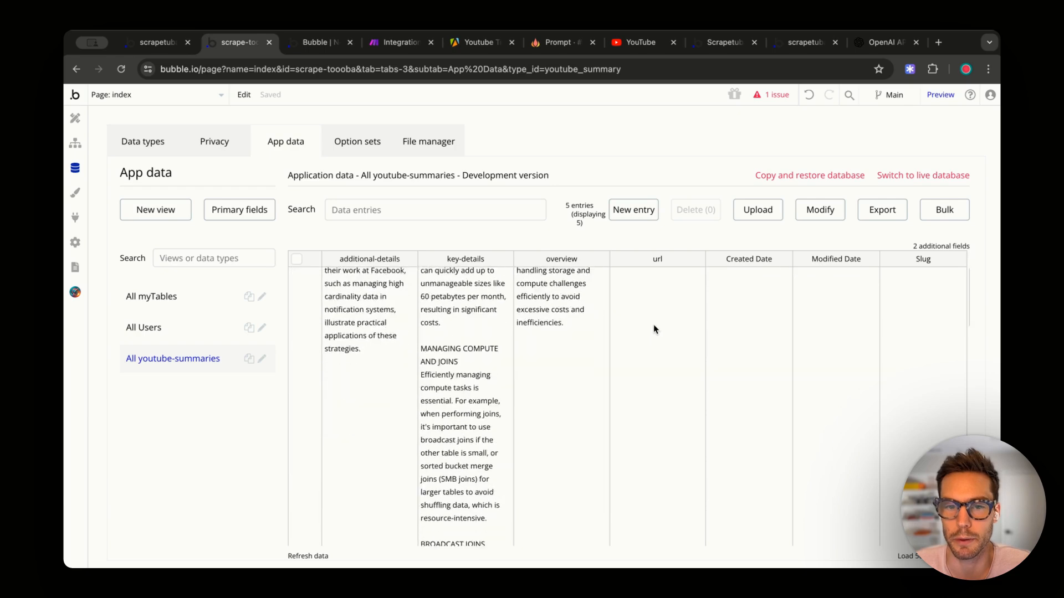
{"action": "scroll", "coordinate": [640, 324], "scroll_direction": "up", "scroll_amount": 3}
{"action": "scroll", "coordinate": [637, 327], "scroll_direction": "down", "scroll_amount": 10}
{"action": "scroll", "coordinate": [635, 338], "scroll_direction": "down", "scroll_amount": 5}
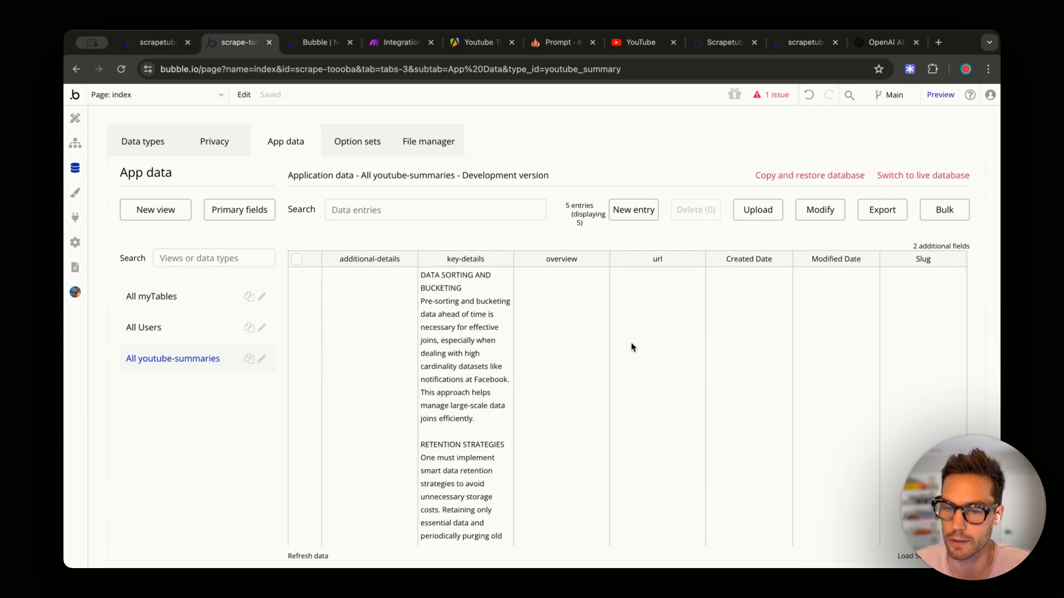
{"action": "scroll", "coordinate": [633, 348], "scroll_direction": "up", "scroll_amount": 15}
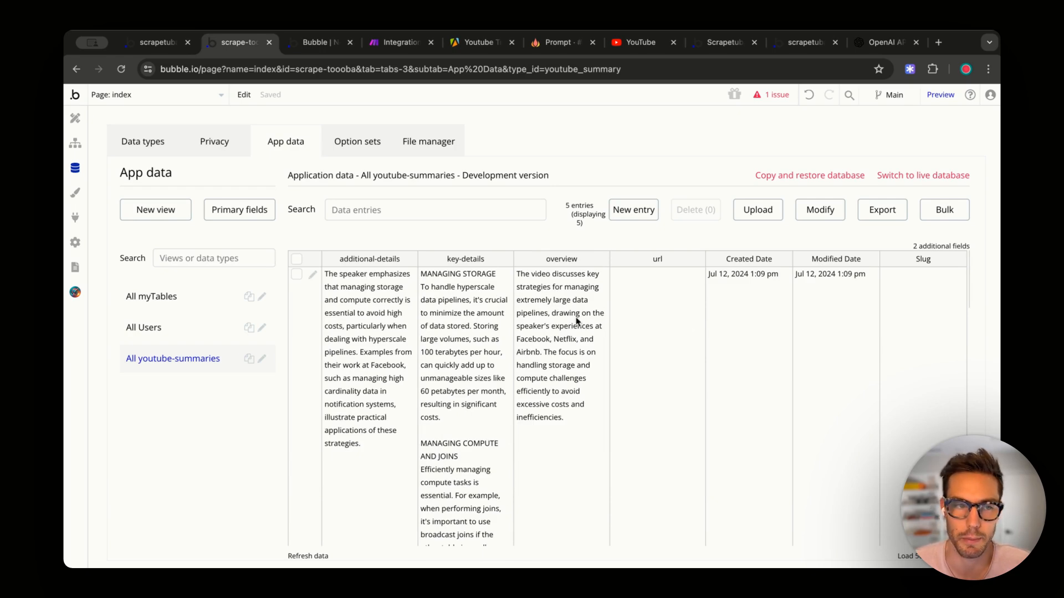
{"action": "key", "text": "ctrl+Tab"}
{"action": "key", "text": "ctrl+Tab"}
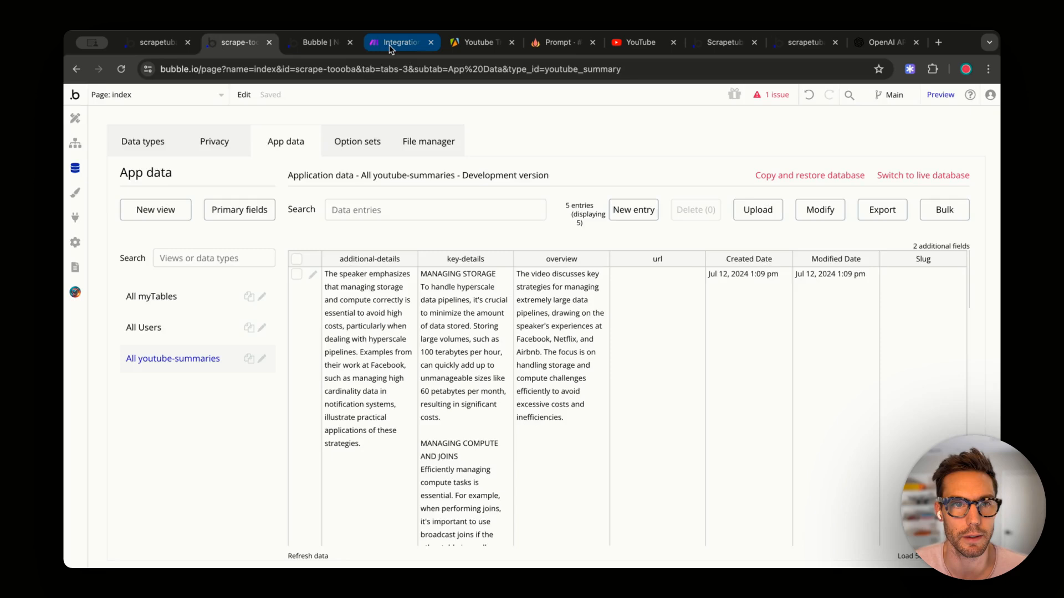
- Map the Bubble module's Unique ID to the Tools step's '3. id' instead of the webhook id, and save
{"action": "left_click", "coordinate": [930, 299]}
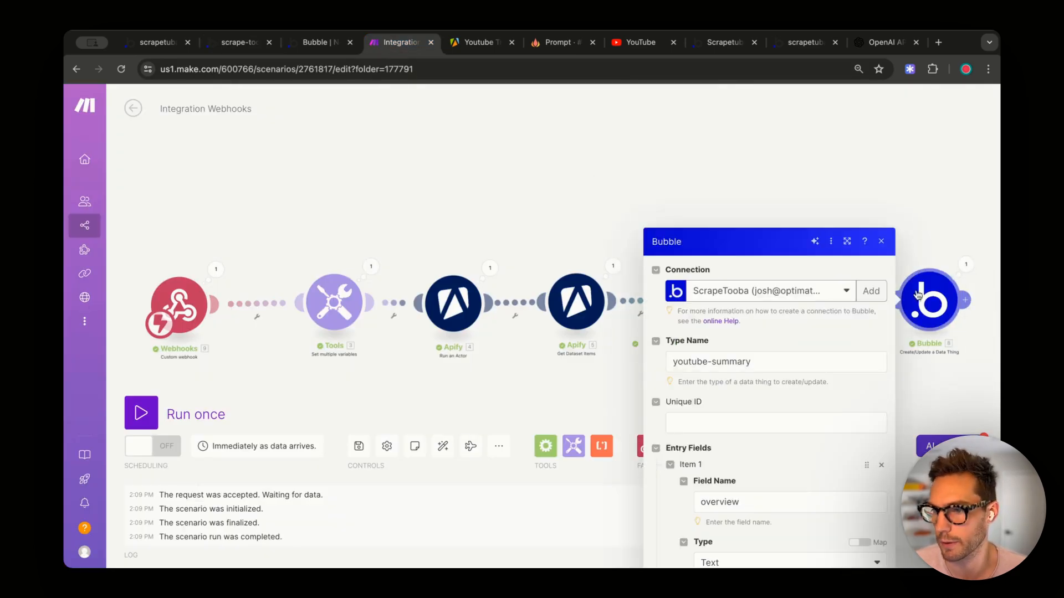
{"action": "scroll", "coordinate": [700, 263], "scroll_direction": "down", "scroll_amount": 1}
{"action": "left_click", "coordinate": [700, 262]}
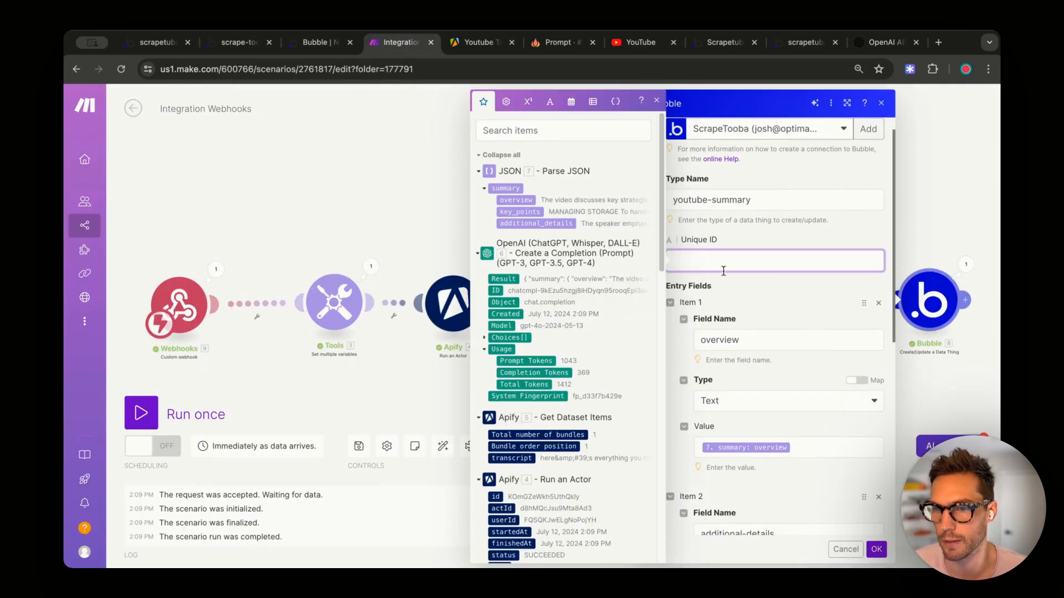
{"action": "scroll", "coordinate": [553, 345], "scroll_direction": "down", "scroll_amount": 10}
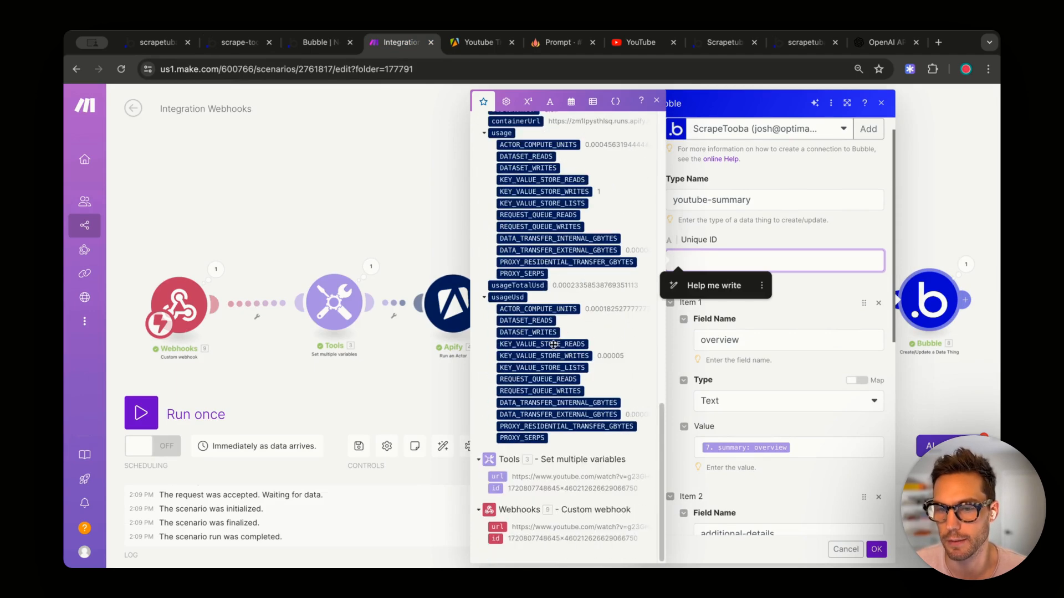
{"action": "left_click", "coordinate": [493, 538]}
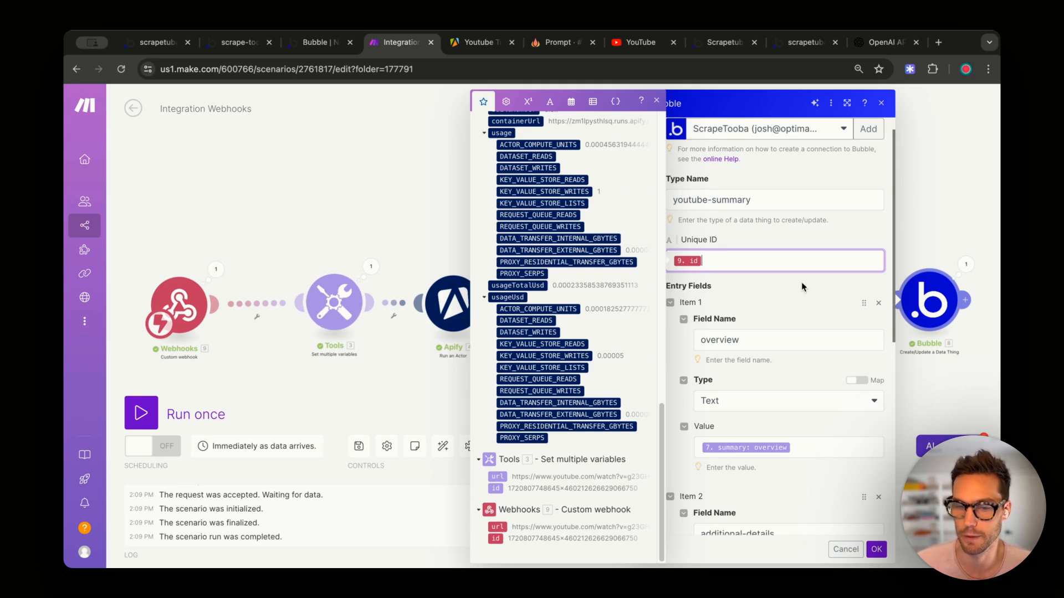
{"action": "key", "text": "BackSpace"}
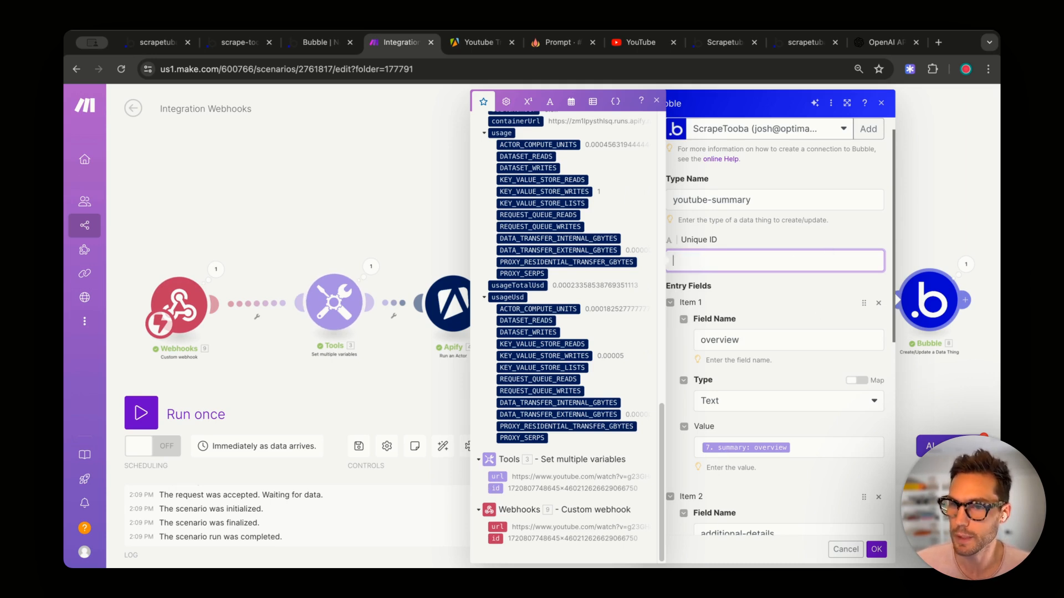
{"action": "left_click", "coordinate": [494, 488]}
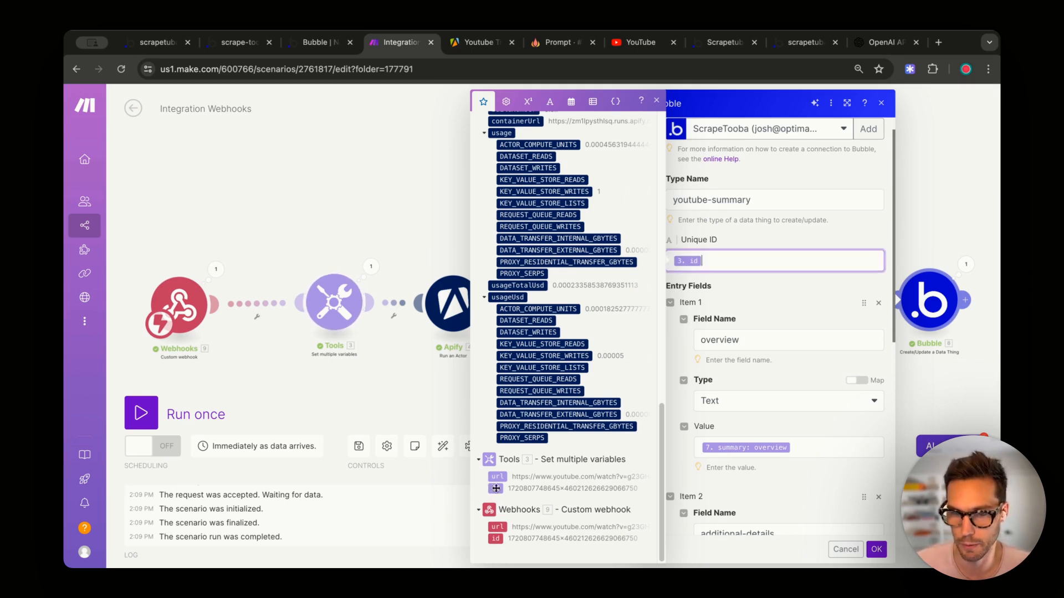
{"action": "left_click", "coordinate": [876, 551]}
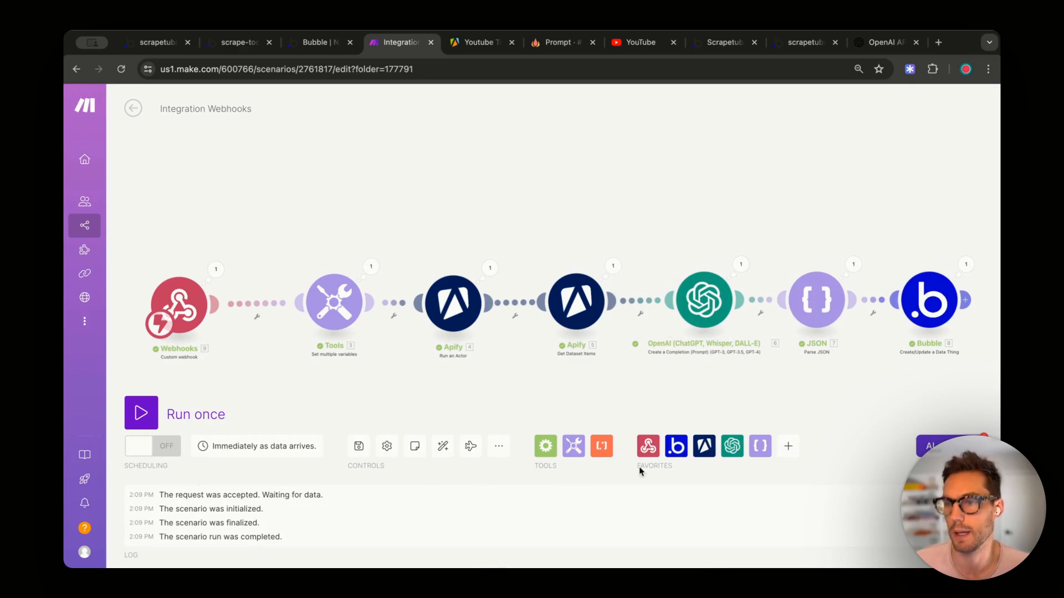
- Rerun Get summary, run the Make scenario once, and refresh the youtube-summaries data
{"action": "left_click", "coordinate": [326, 45]}
{"action": "left_click", "coordinate": [494, 187]}
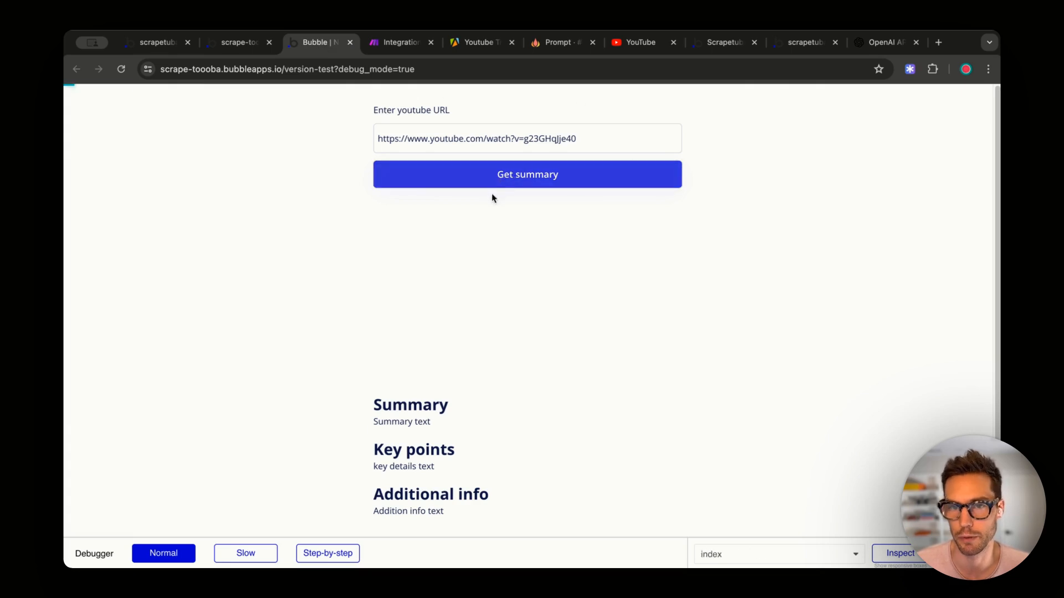
{"action": "left_click", "coordinate": [395, 44]}
{"action": "left_click", "coordinate": [145, 413]}
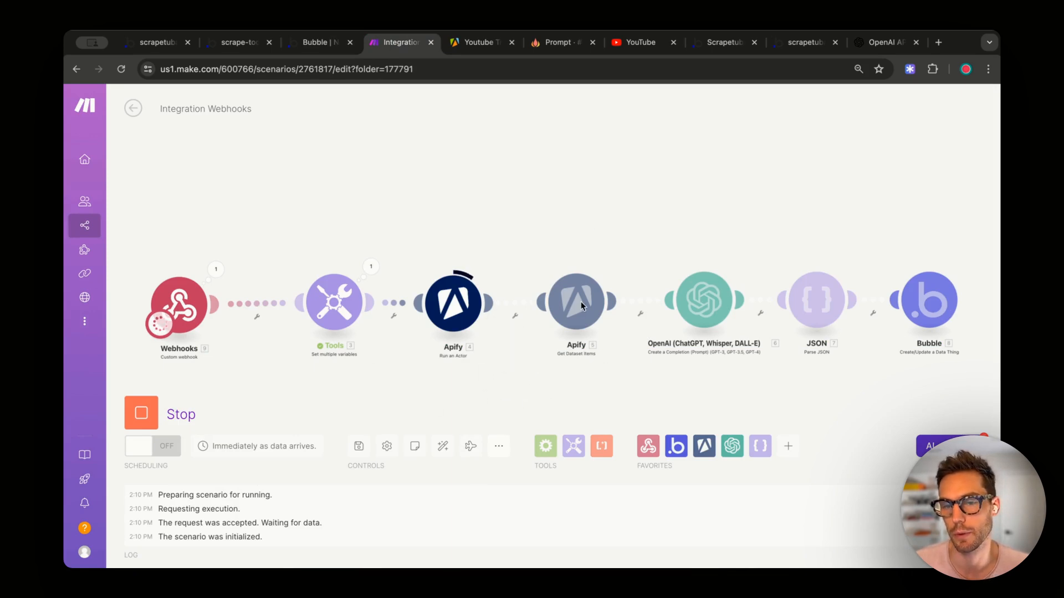
{"action": "left_click", "coordinate": [289, 44]}
{"action": "left_click", "coordinate": [258, 43]}
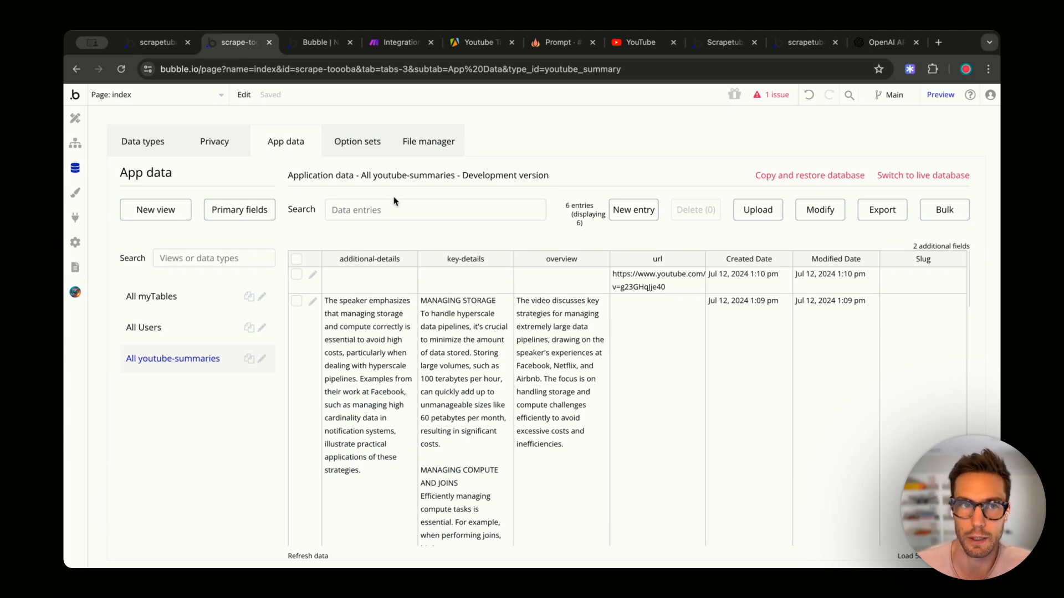
{"action": "left_click", "coordinate": [398, 42]}
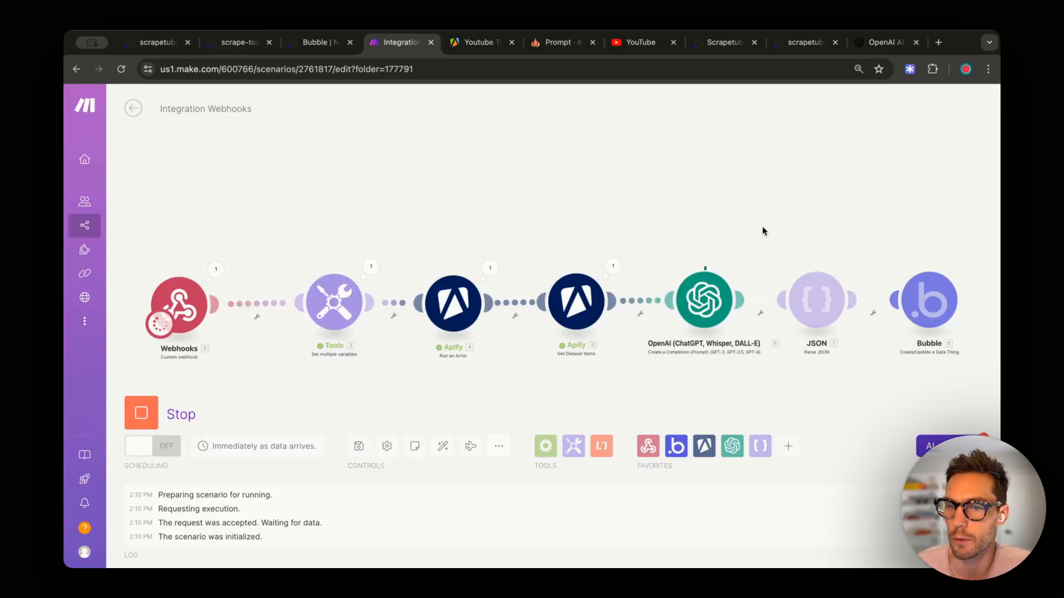
{"action": "left_click", "coordinate": [237, 48]}
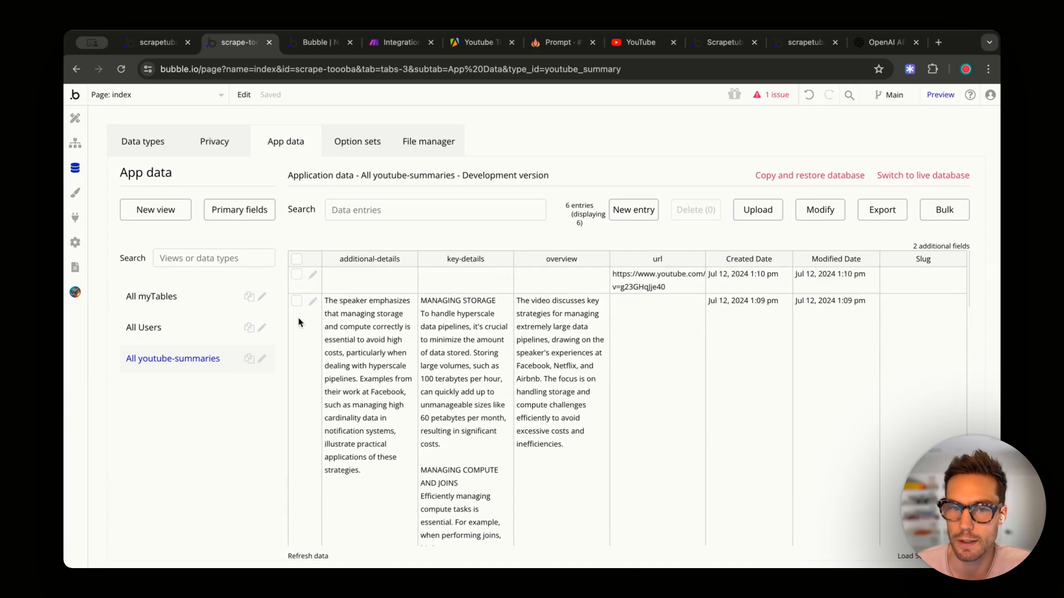
{"action": "left_click", "coordinate": [304, 556]}
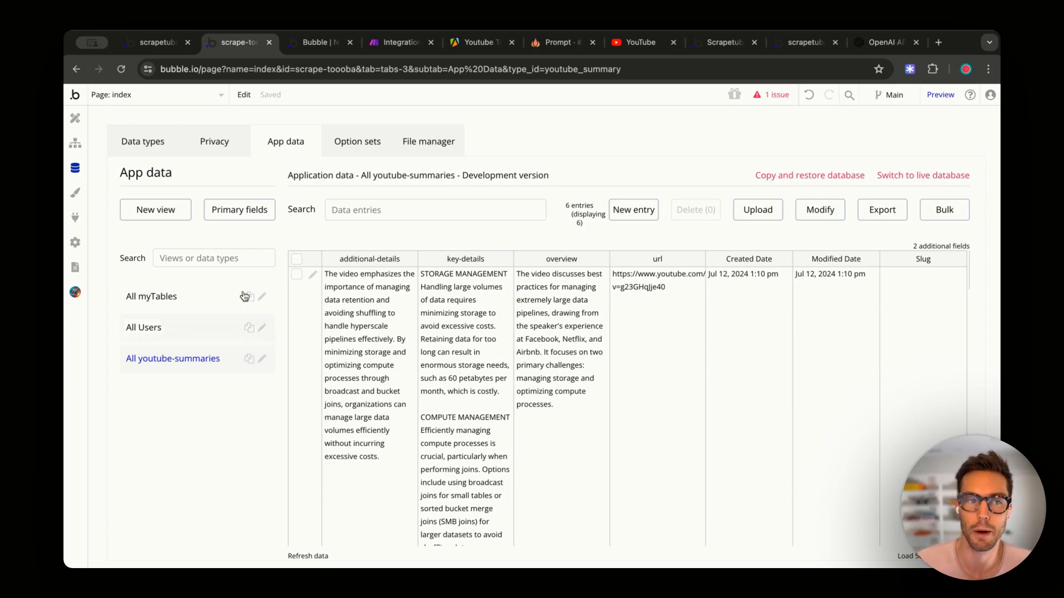
{"action": "left_click", "coordinate": [75, 118]}
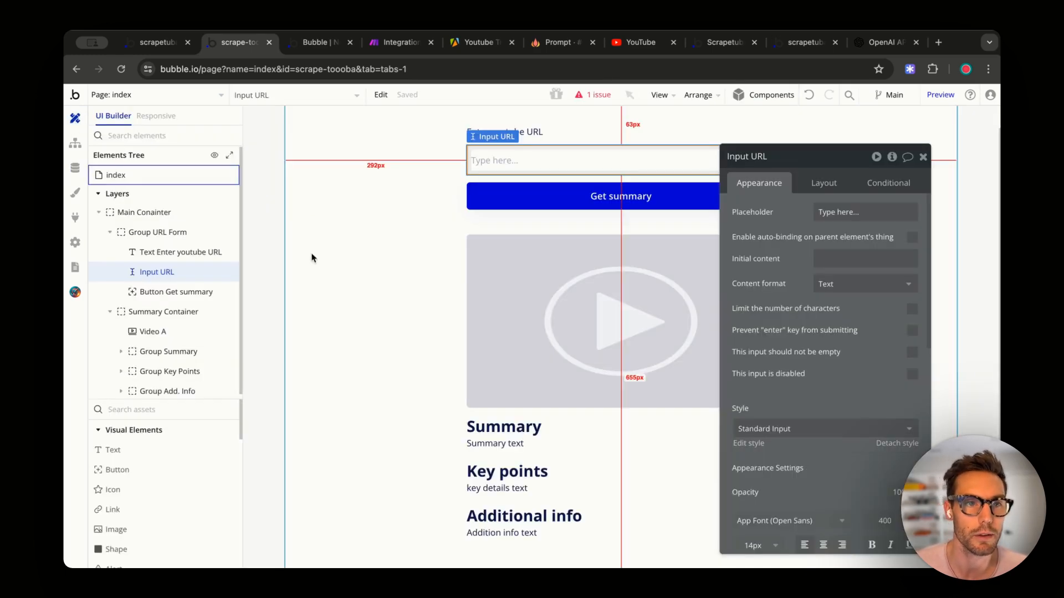
- Add an Element Actions > Set state step after Make.com - Send Summary in the Get summary workflow
{"action": "left_click", "coordinate": [366, 251]}
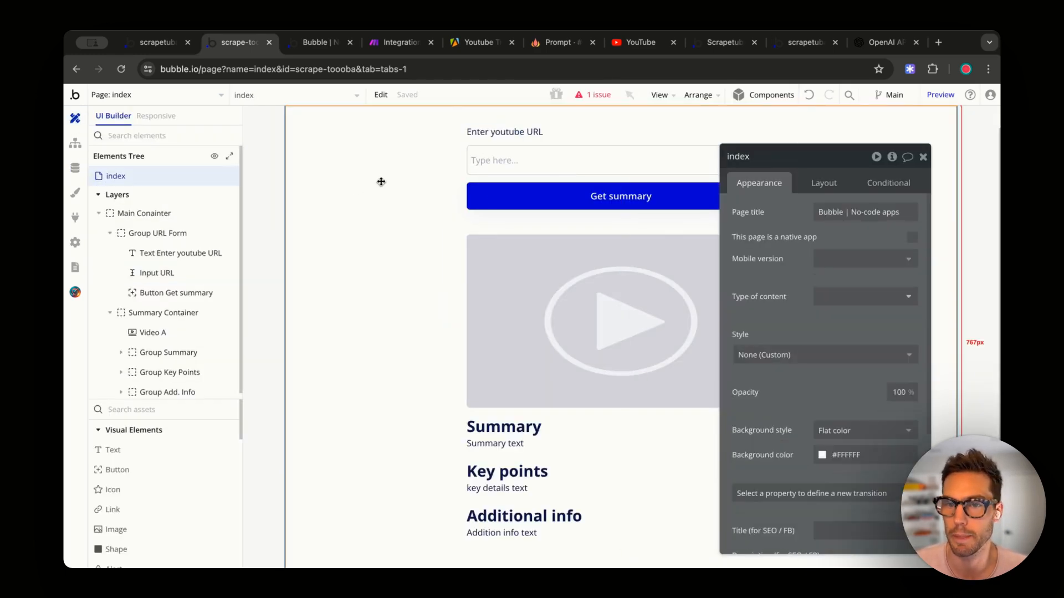
{"action": "left_click", "coordinate": [502, 210]}
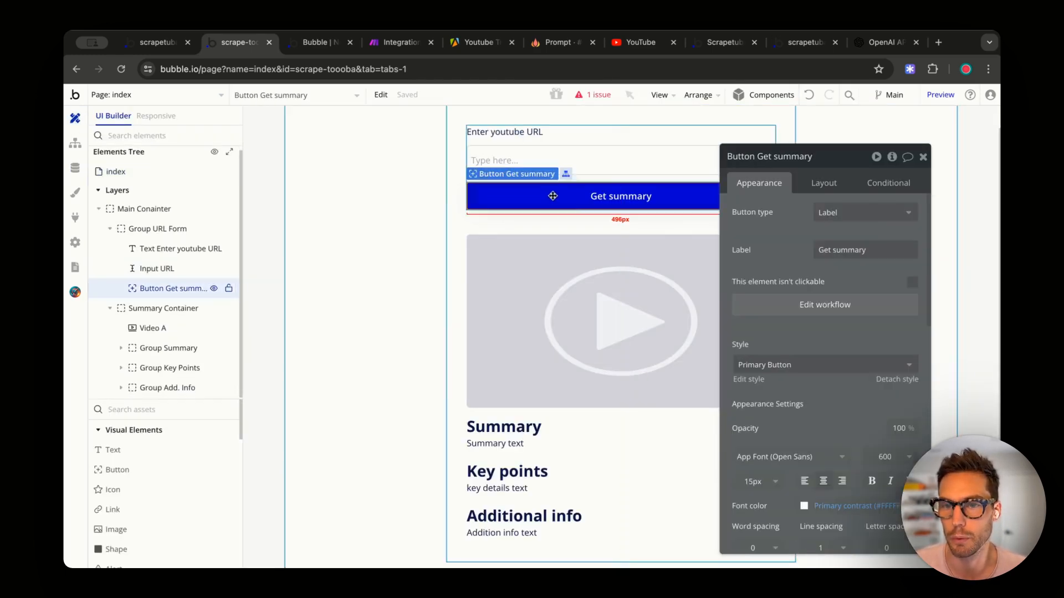
{"action": "left_click", "coordinate": [824, 305]}
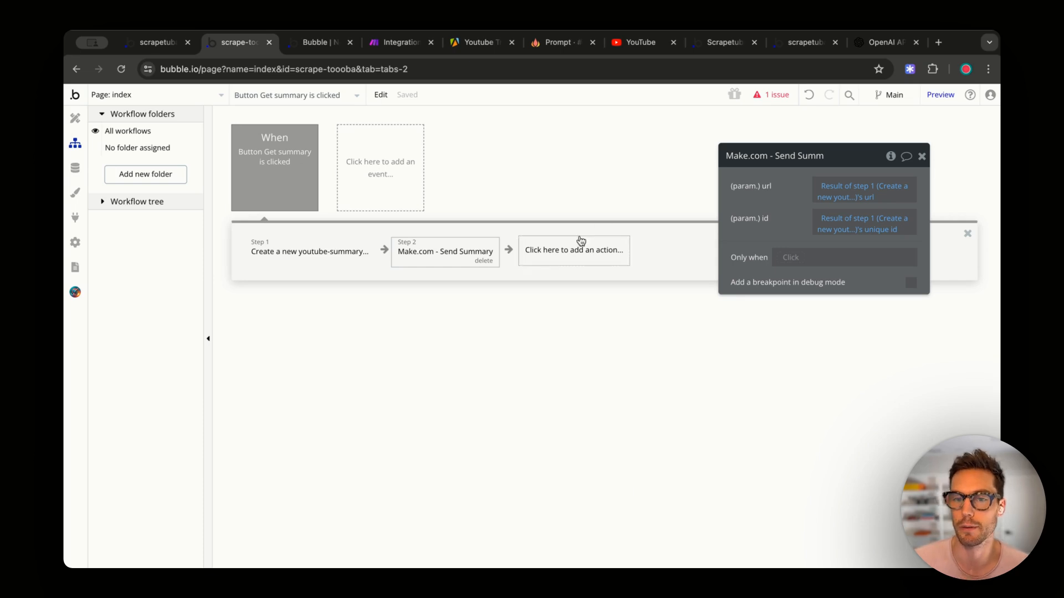
{"action": "left_click", "coordinate": [571, 254]}
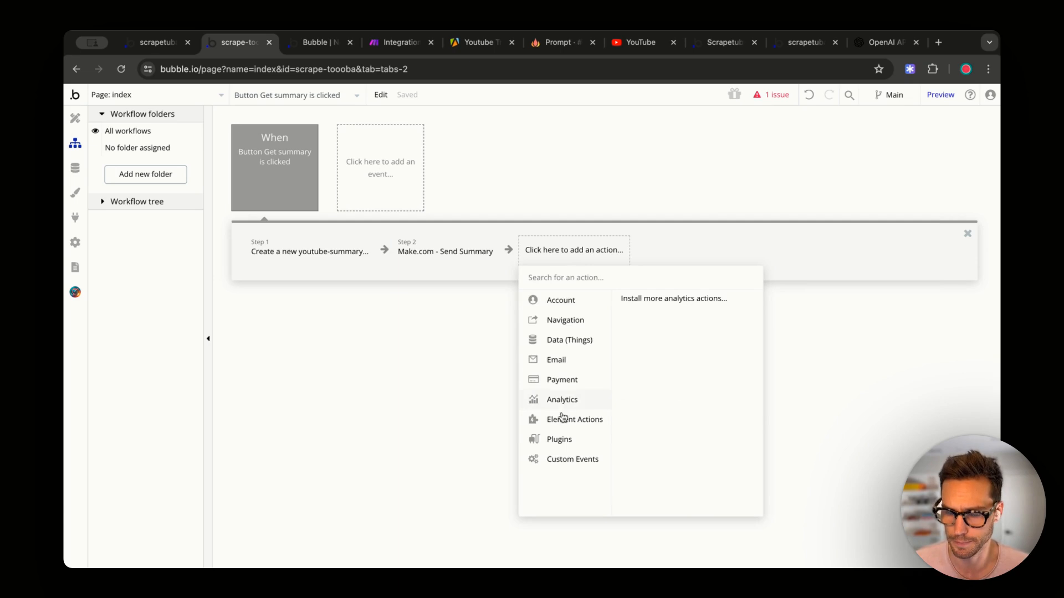
{"action": "mouse_move", "coordinate": [571, 421]}
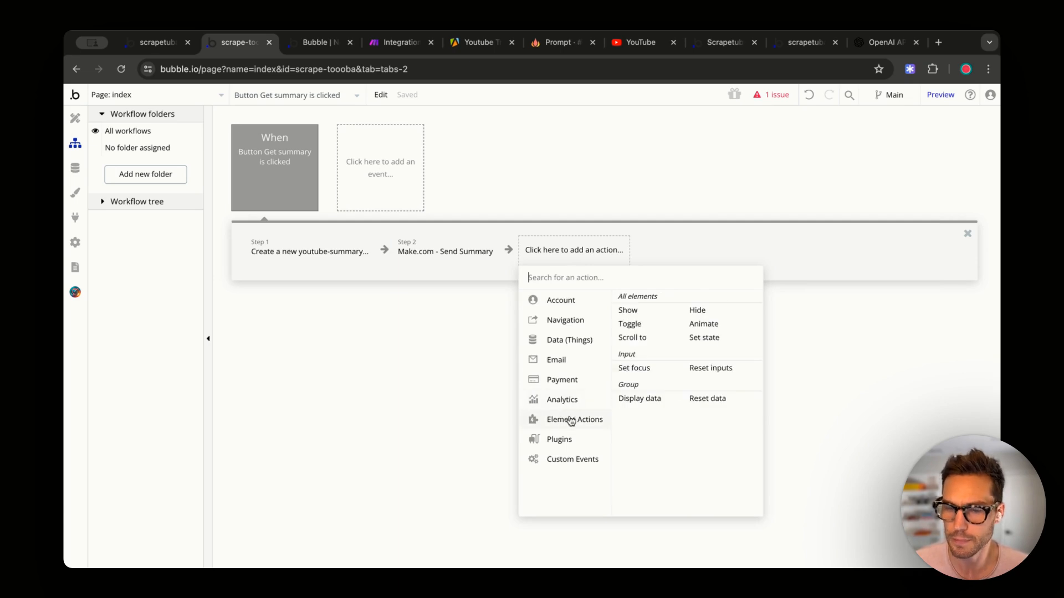
{"action": "left_click", "coordinate": [705, 338]}
- Target the index page and create its custom state current-summary of type youtube-summary
{"action": "left_click", "coordinate": [832, 195]}
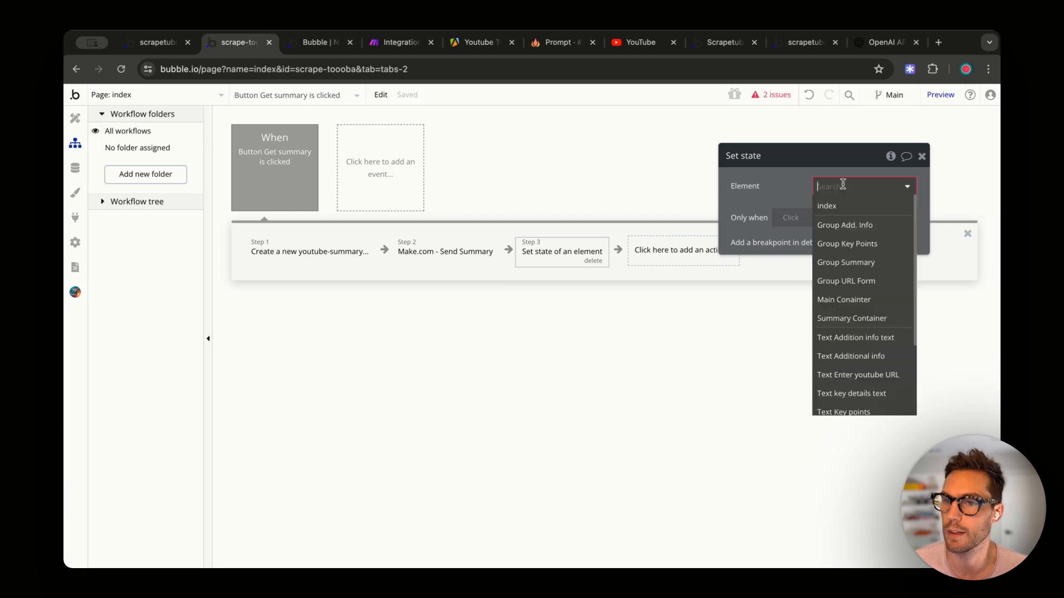
{"action": "left_click", "coordinate": [825, 205]}
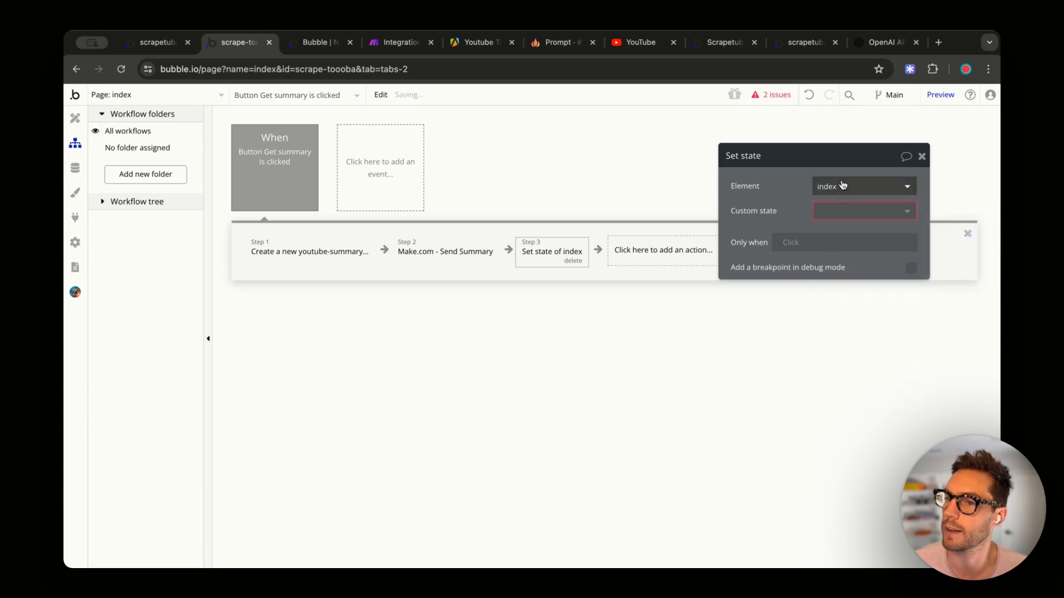
{"action": "left_click", "coordinate": [824, 210]}
{"action": "left_click", "coordinate": [837, 231]}
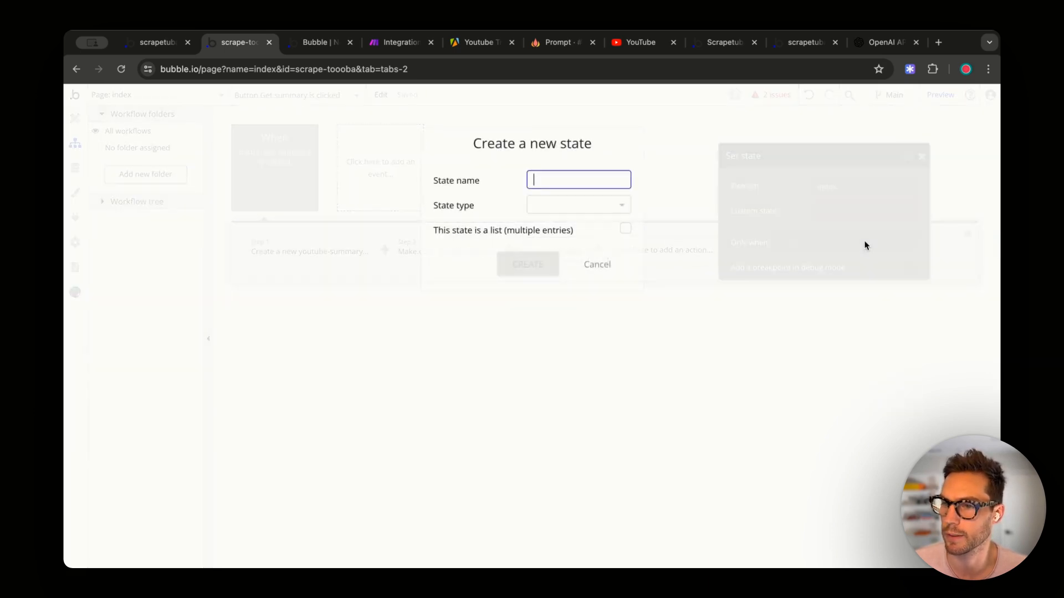
{"action": "type", "text": "cu"}
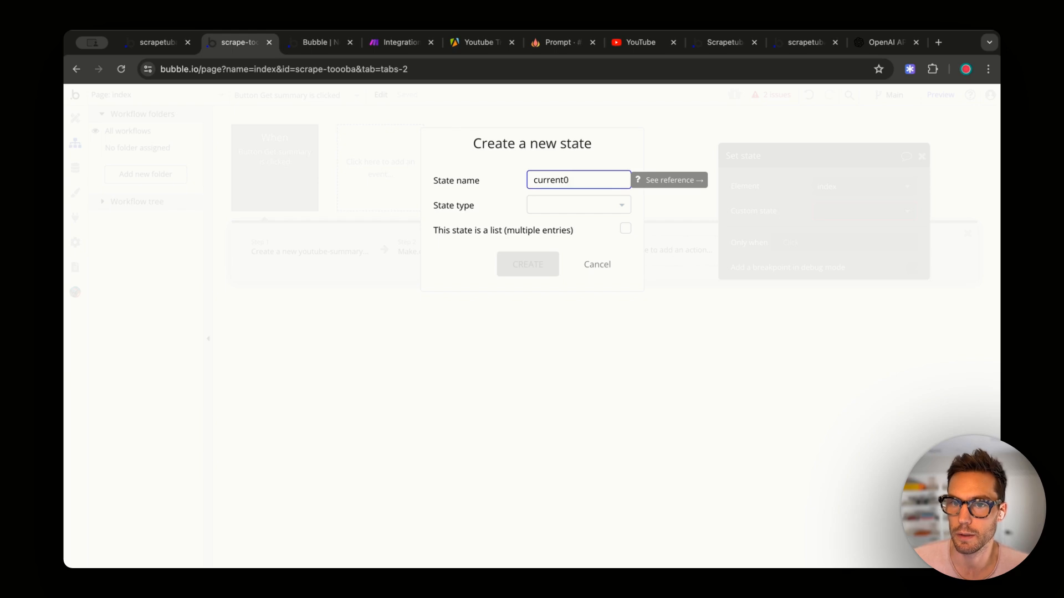
{"action": "type", "text": "rrent-summary"}
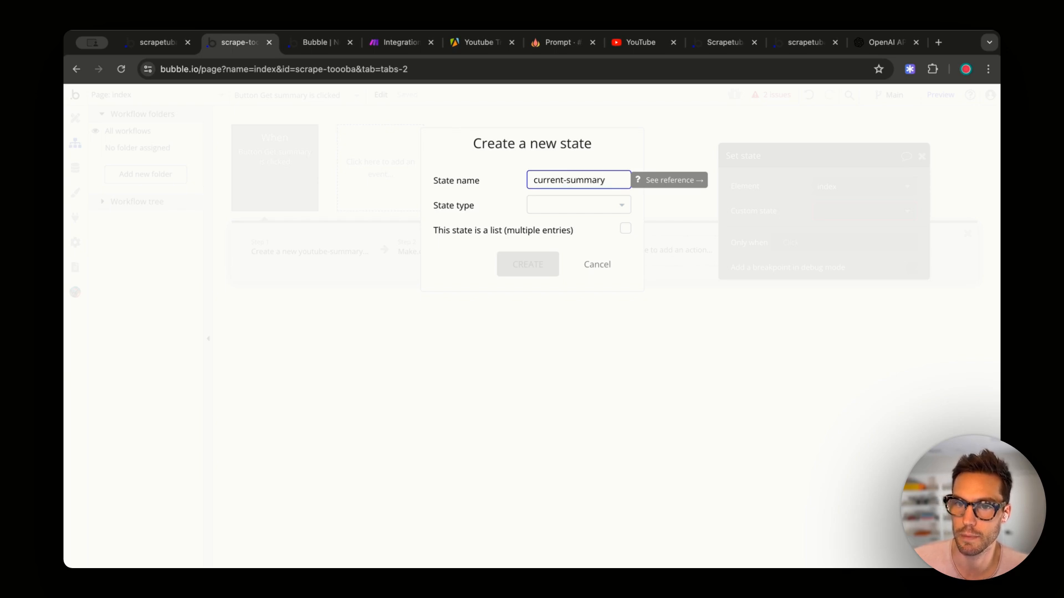
{"action": "left_click", "coordinate": [567, 210]}
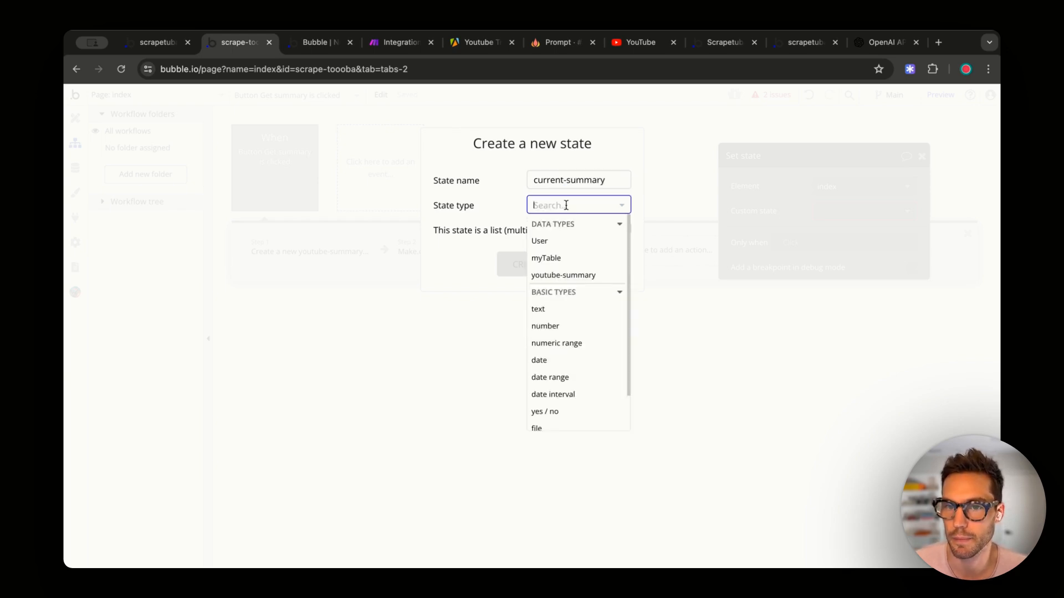
{"action": "left_click", "coordinate": [564, 275]}
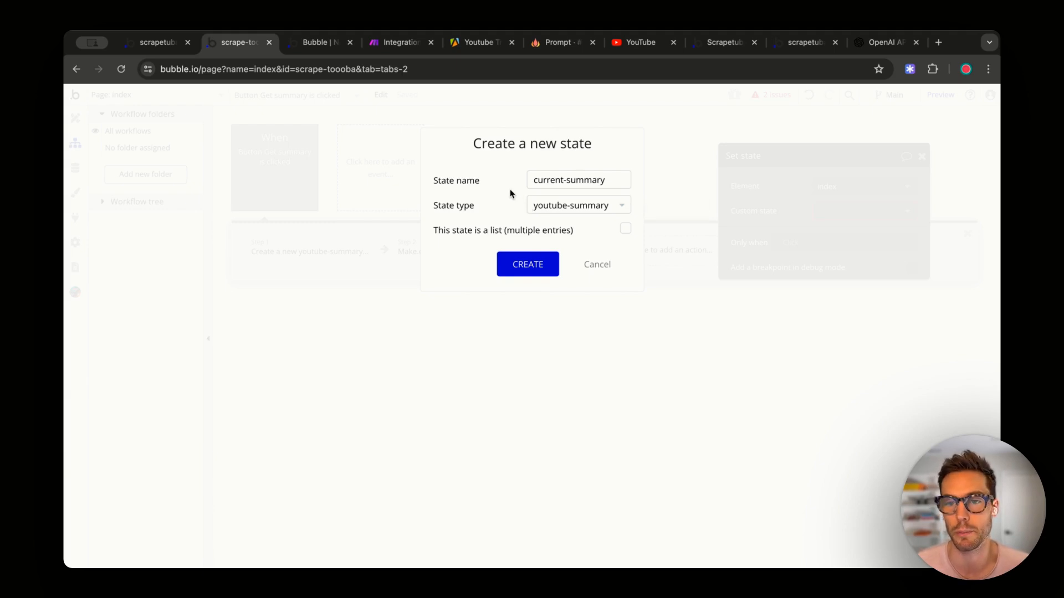
{"action": "left_click", "coordinate": [527, 265]}
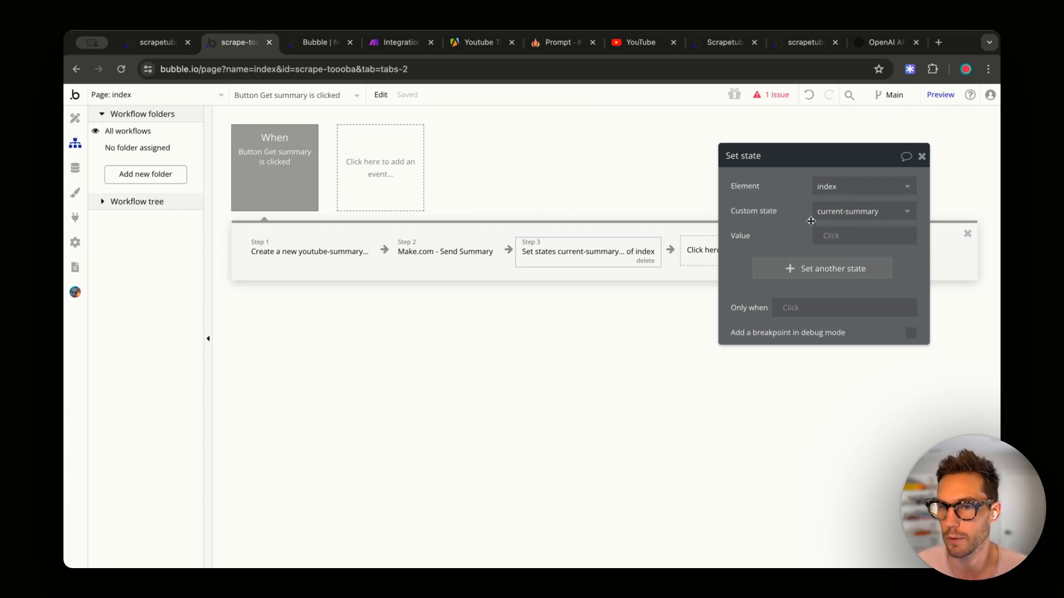
- Set the state's value to Result of step 1, then select the Summary text element in Design
{"action": "left_click", "coordinate": [828, 238]}
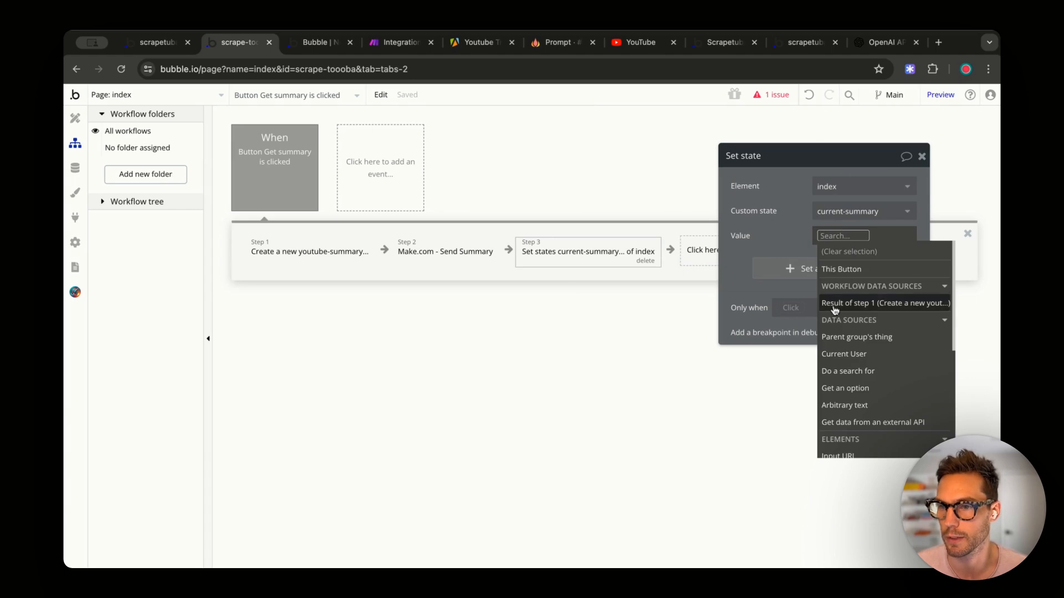
{"action": "left_click", "coordinate": [892, 305]}
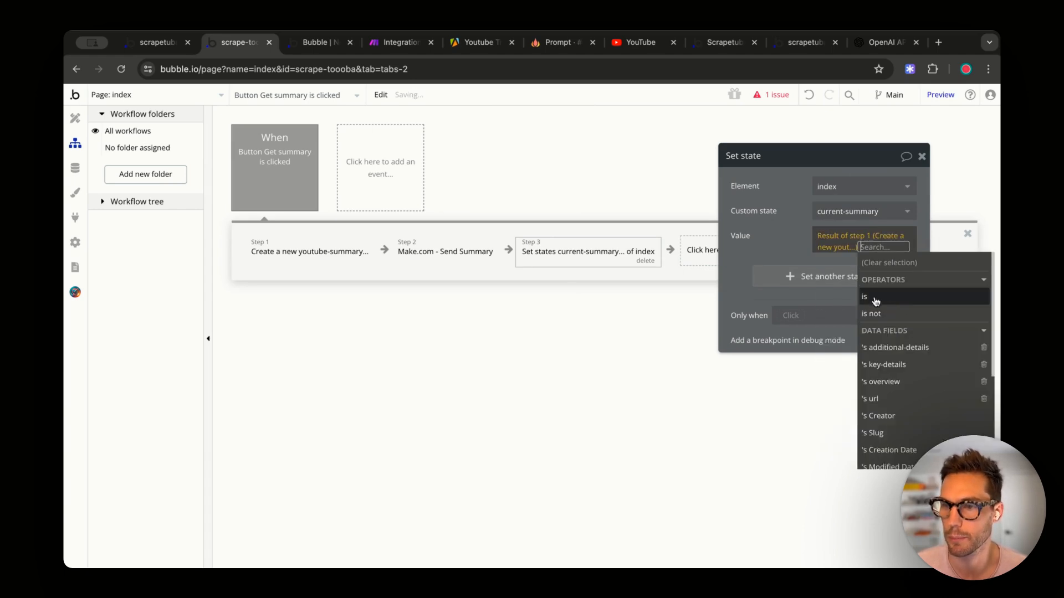
{"action": "left_click", "coordinate": [774, 220]}
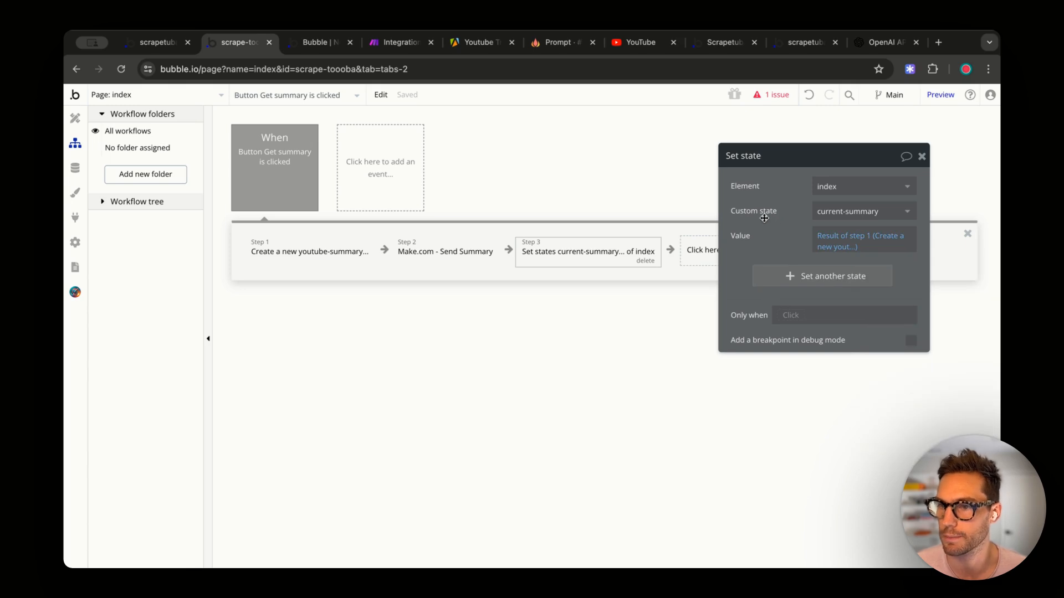
{"action": "left_click", "coordinate": [922, 156]}
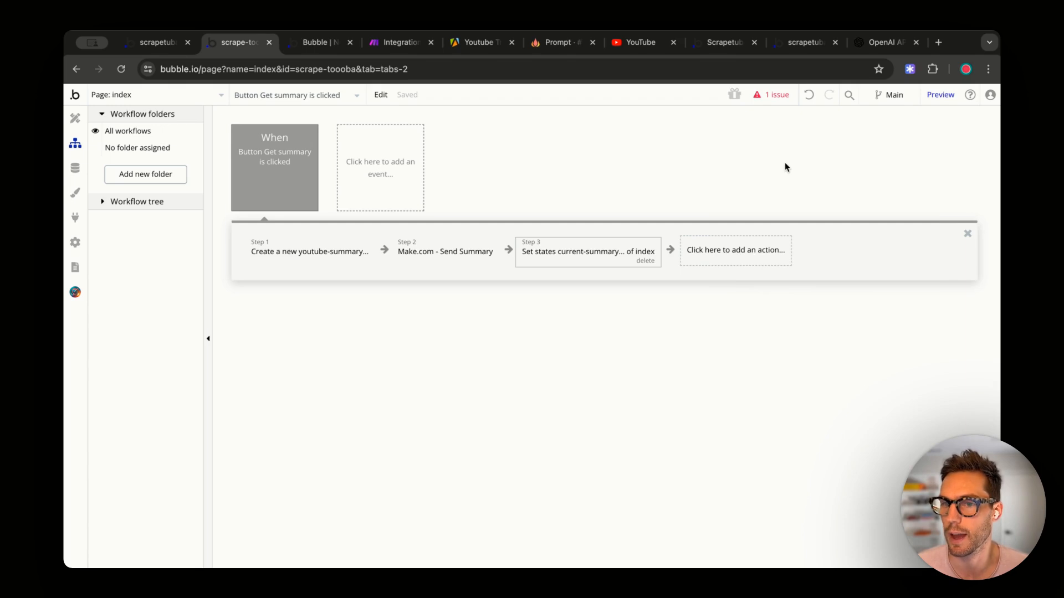
{"action": "left_click", "coordinate": [75, 118]}
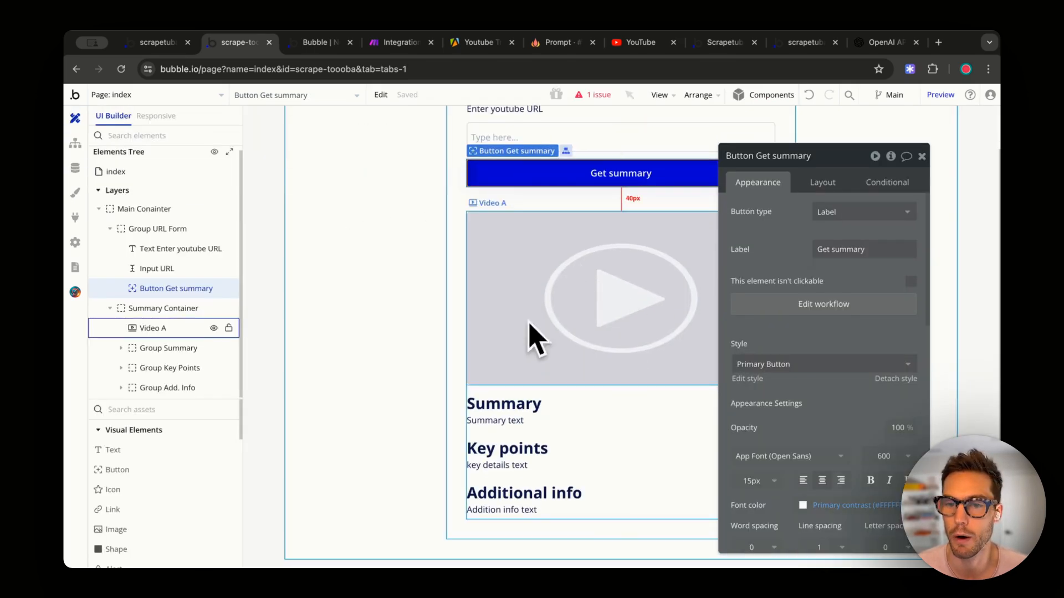
{"action": "left_click", "coordinate": [482, 422]}
{"action": "left_click", "coordinate": [795, 210]}
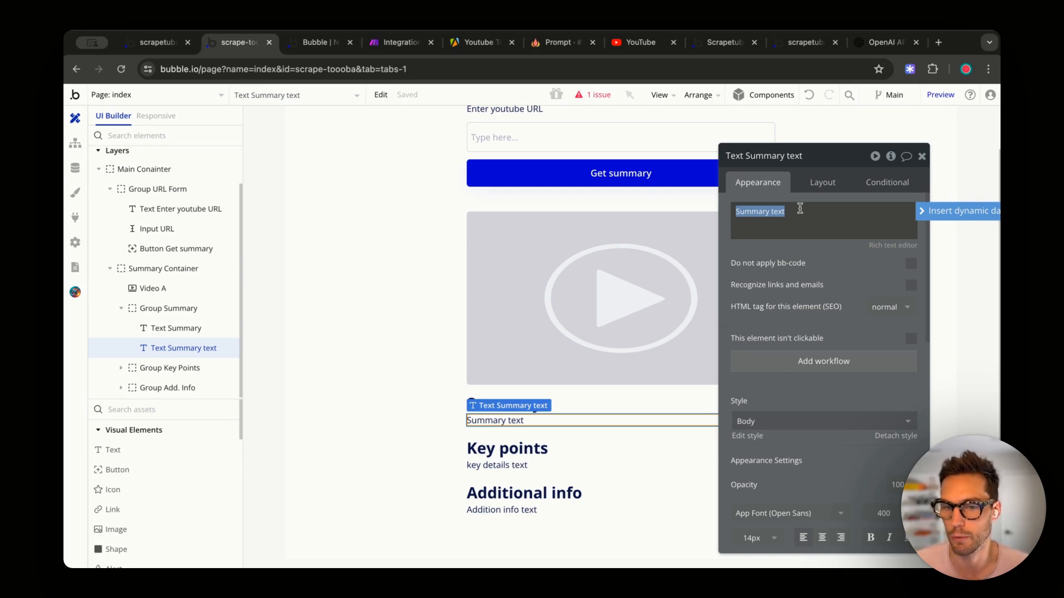
- Replace the Summary placeholder with index's current-summary's overview and copy that expression
{"action": "key", "text": "BackSpace"}
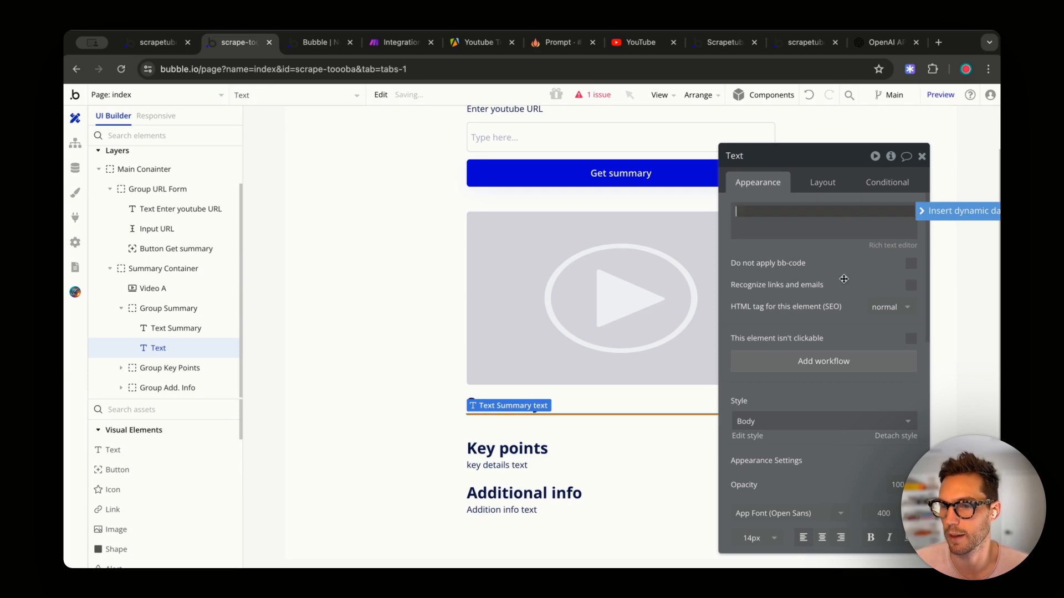
{"action": "left_click", "coordinate": [939, 214]}
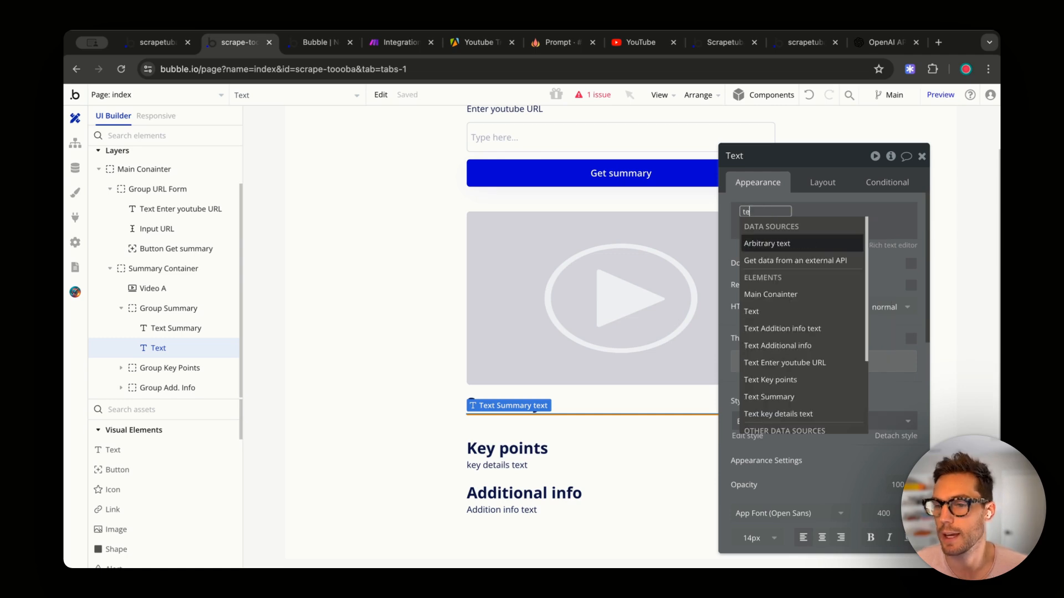
{"action": "type", "text": "ind"}
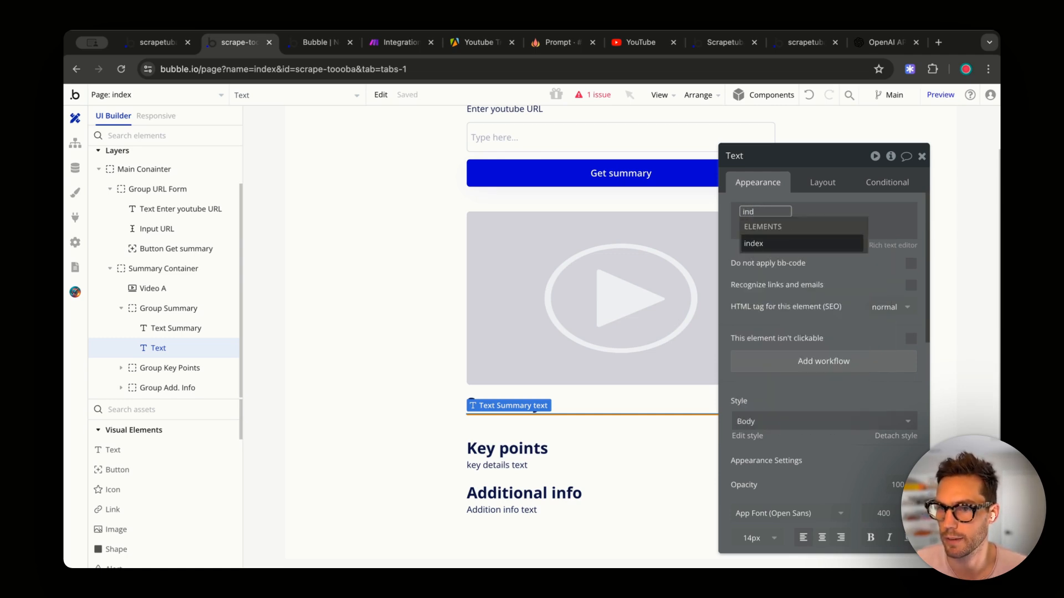
{"action": "left_click", "coordinate": [798, 243]}
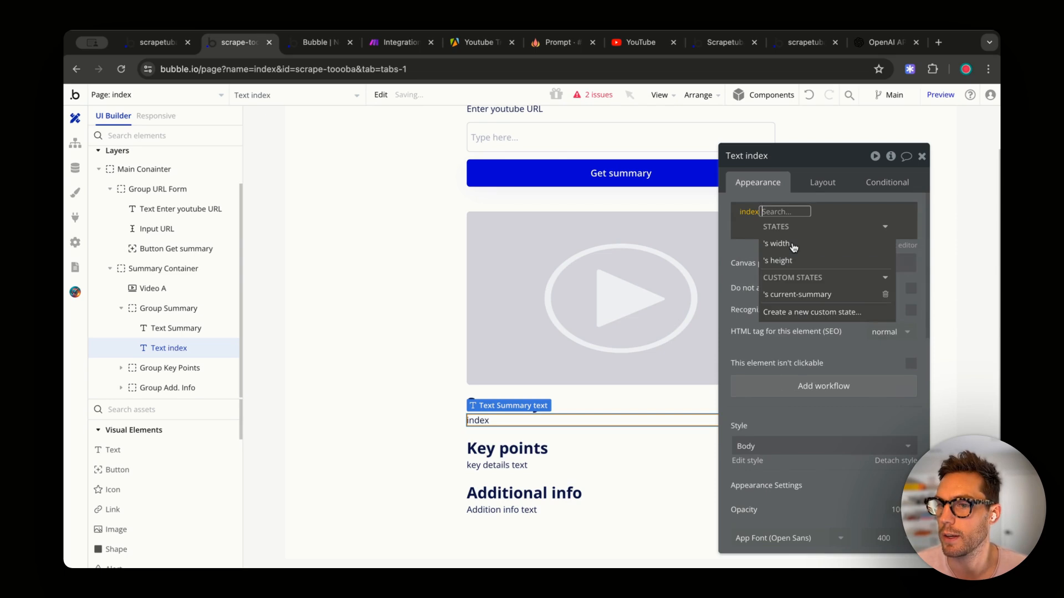
{"action": "left_click", "coordinate": [799, 294]}
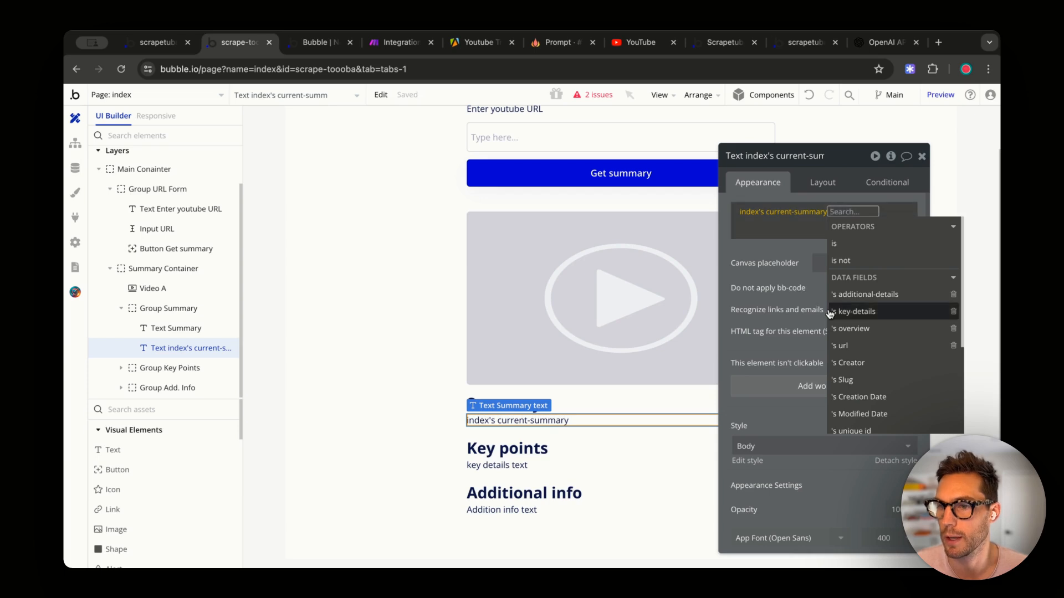
{"action": "scroll", "coordinate": [869, 312], "scroll_direction": "down", "scroll_amount": 1}
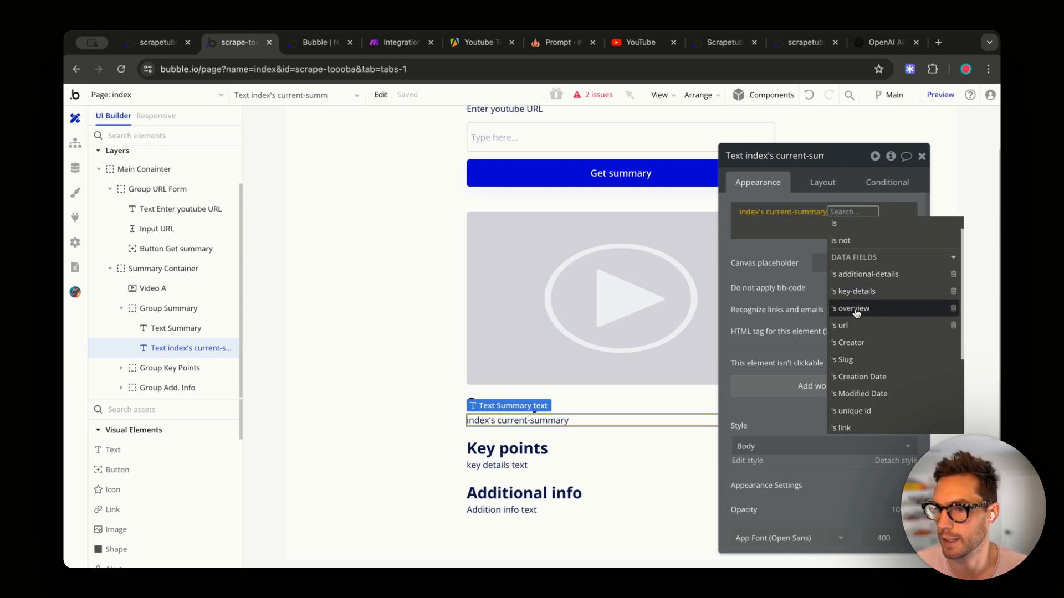
{"action": "left_click", "coordinate": [864, 316]}
{"action": "left_click", "coordinate": [747, 245]}
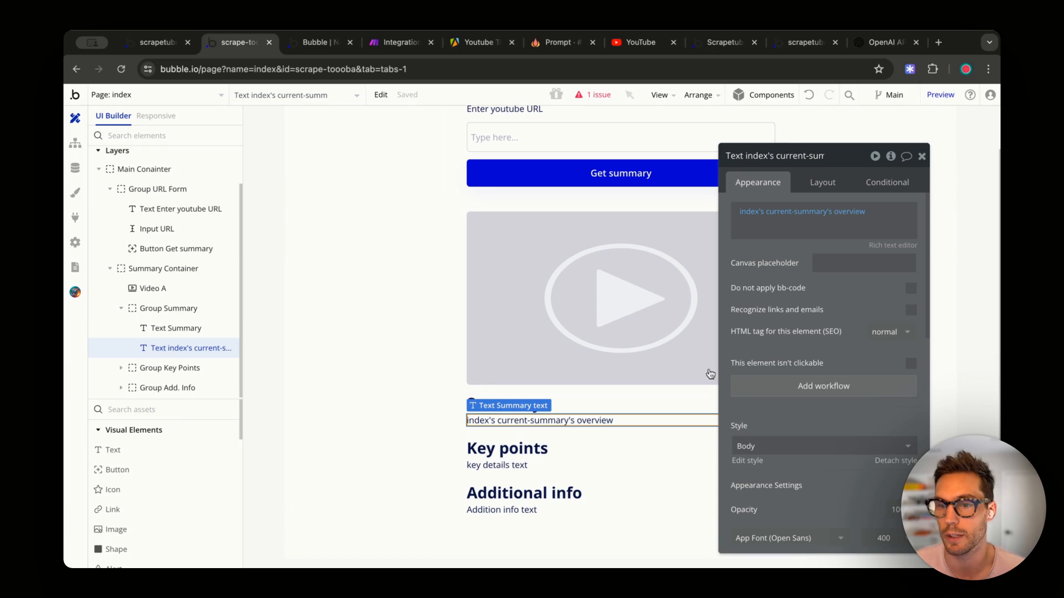
{"action": "right_click", "coordinate": [746, 217]}
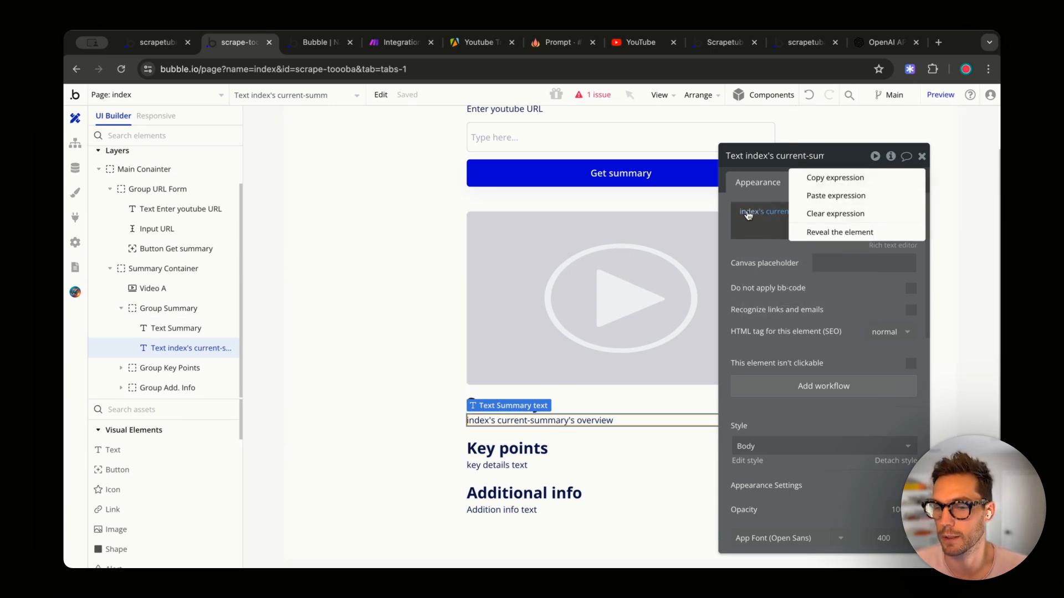
{"action": "left_click", "coordinate": [832, 183]}
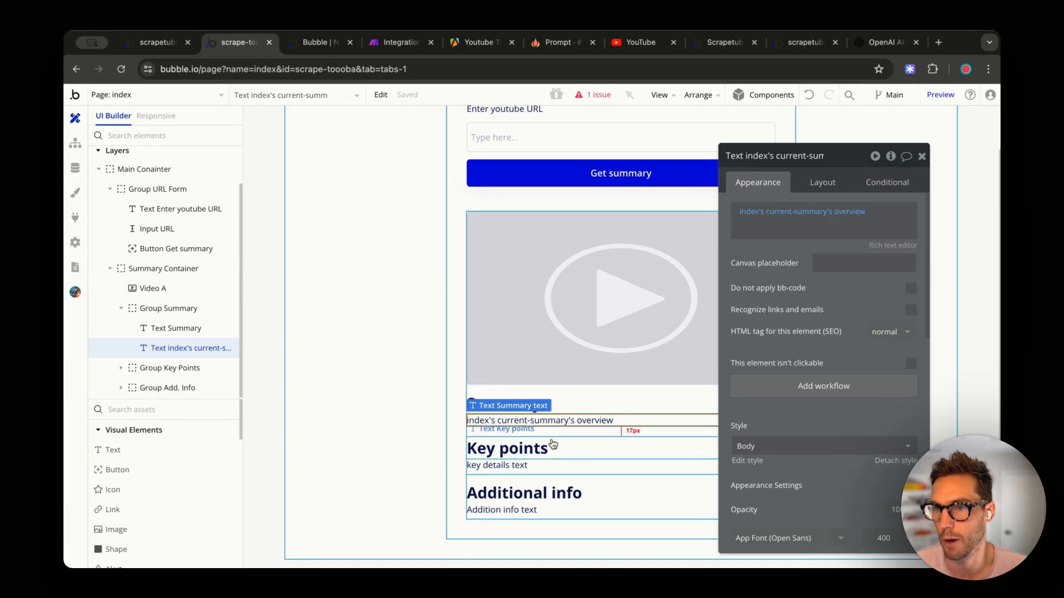
- Replace the Key points placeholder with the pasted expression, changed to current-summary's key-details
{"action": "left_click", "coordinate": [510, 466]}
{"action": "left_click", "coordinate": [775, 216]}
{"action": "key", "text": "ctrl+a"}
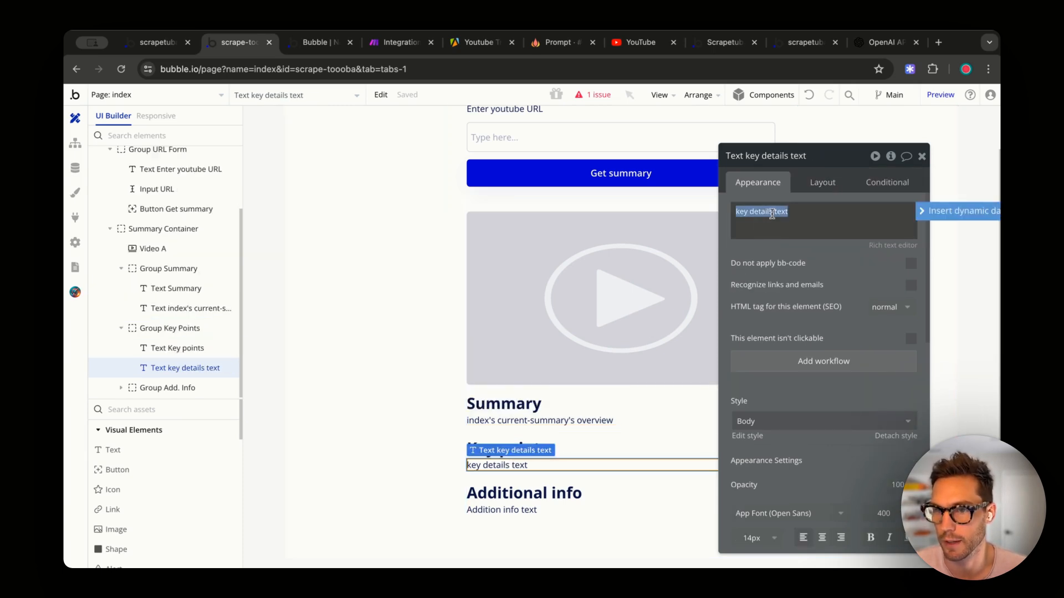
{"action": "key", "text": "BackSpace"}
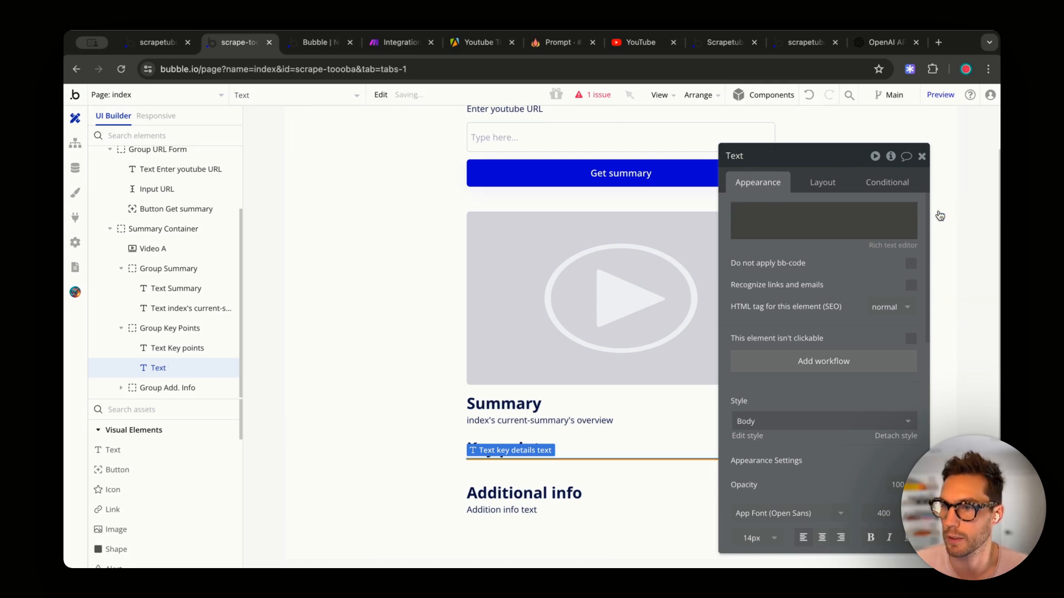
{"action": "left_click", "coordinate": [937, 211]}
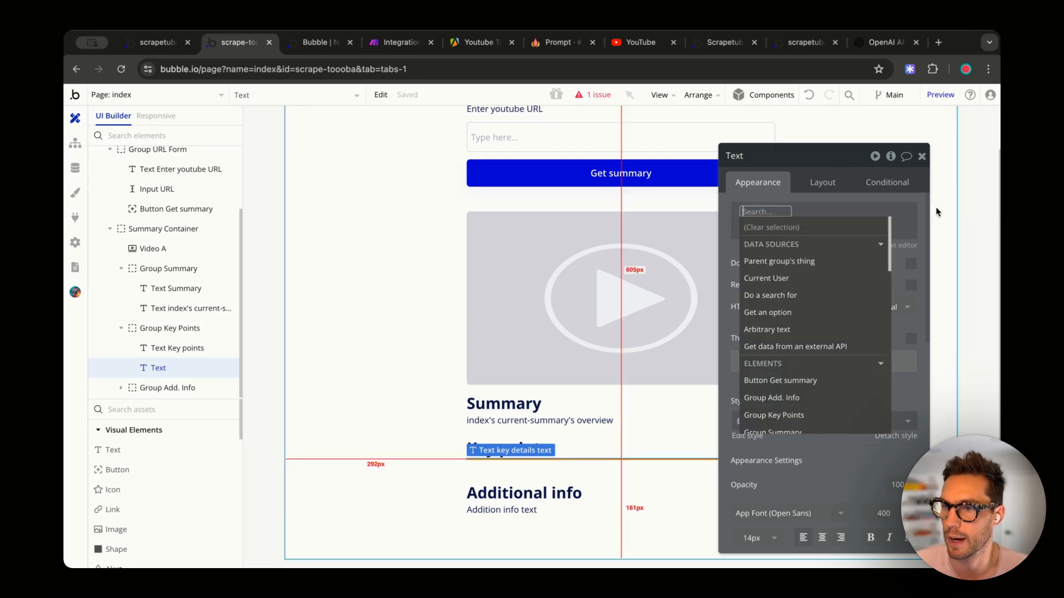
{"action": "right_click", "coordinate": [753, 213]}
{"action": "left_click", "coordinate": [825, 195]}
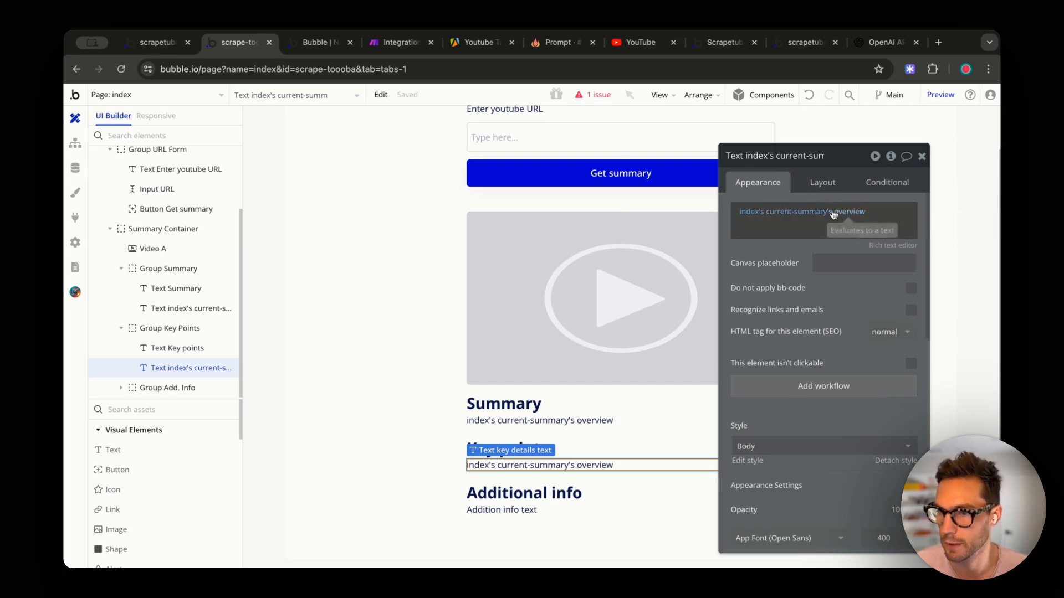
{"action": "left_click", "coordinate": [838, 211]}
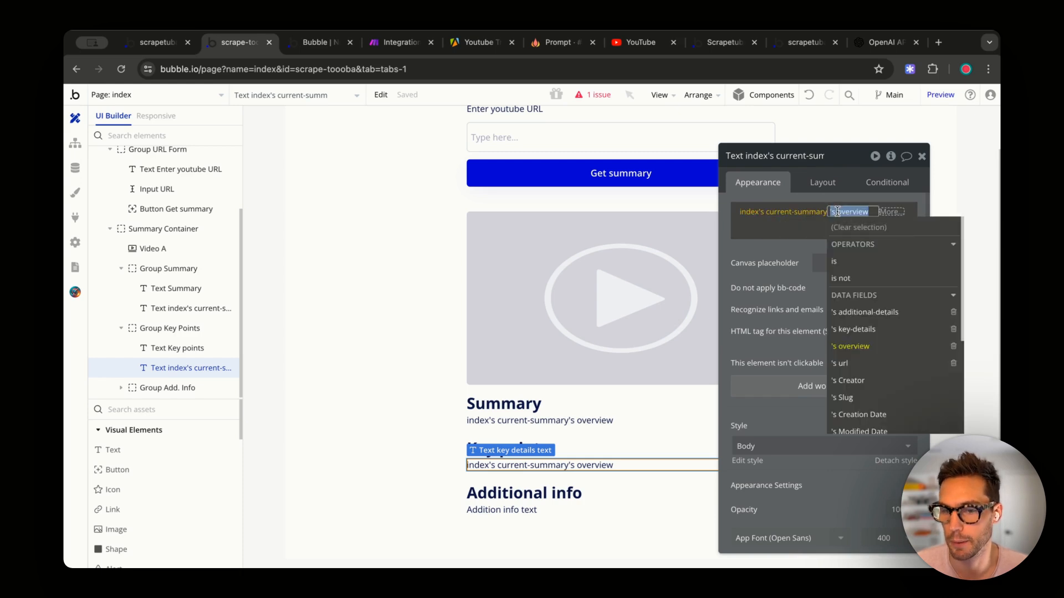
{"action": "left_click", "coordinate": [838, 329]}
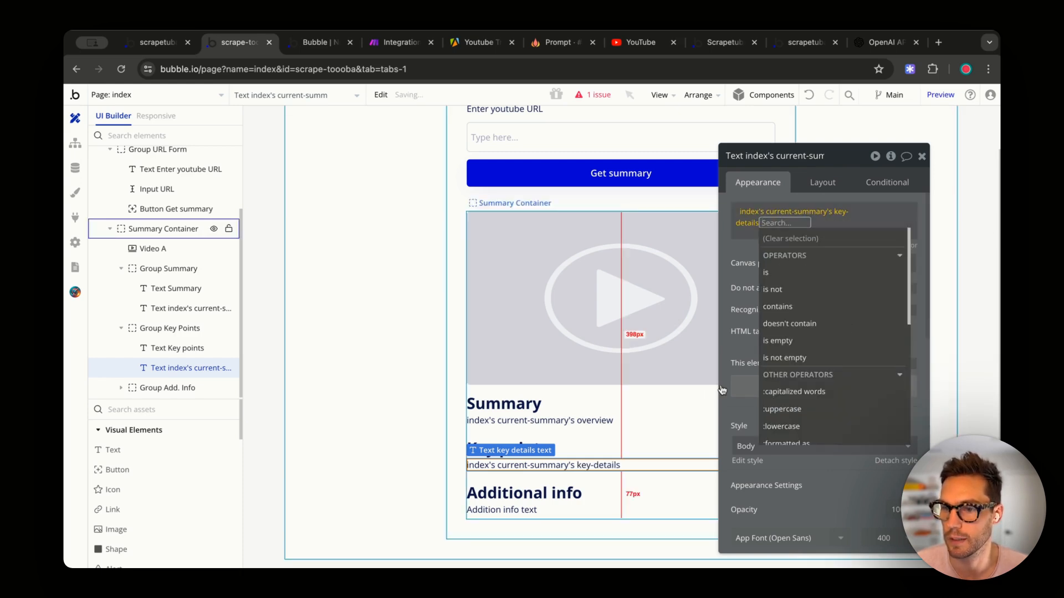
{"action": "left_click", "coordinate": [739, 405]}
- Replace the Additional info placeholder with the pasted expression, switched from overview to additional-details
{"action": "left_click", "coordinate": [501, 509]}
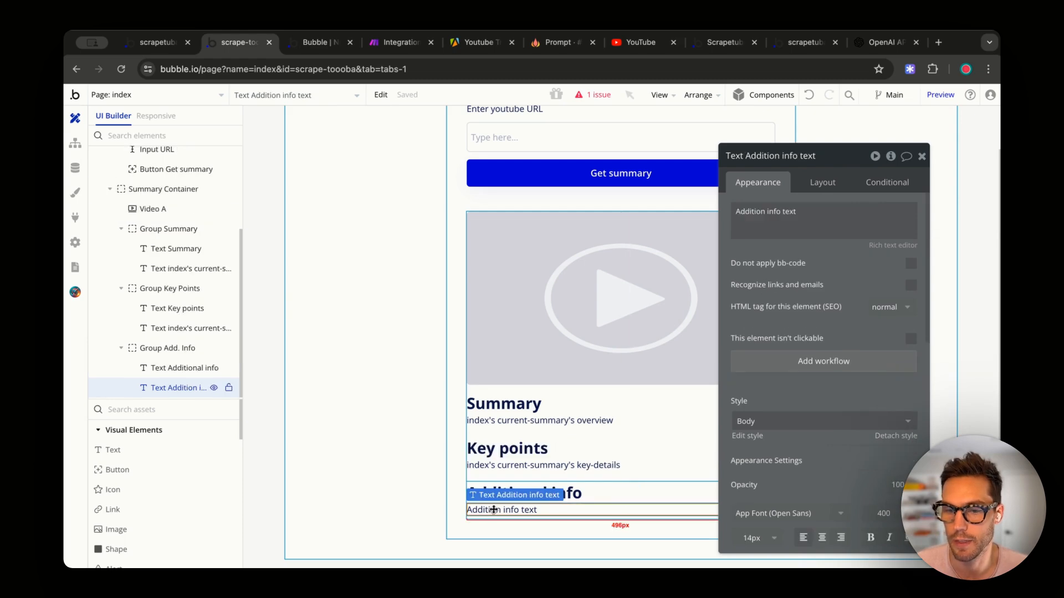
{"action": "triple_click", "coordinate": [770, 229]}
{"action": "key", "text": "BackSpace"}
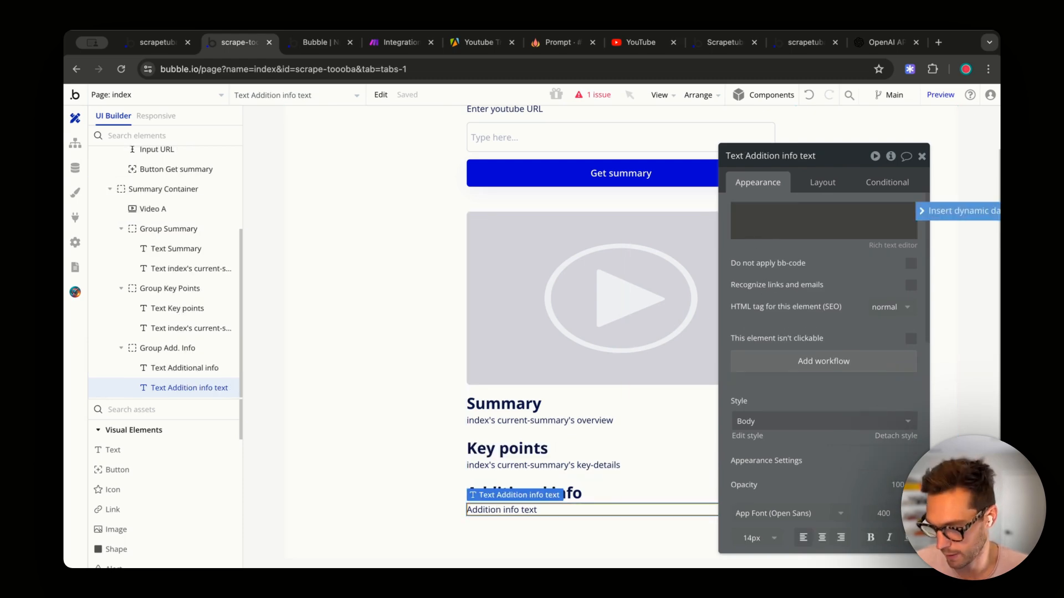
{"action": "left_click", "coordinate": [957, 211]}
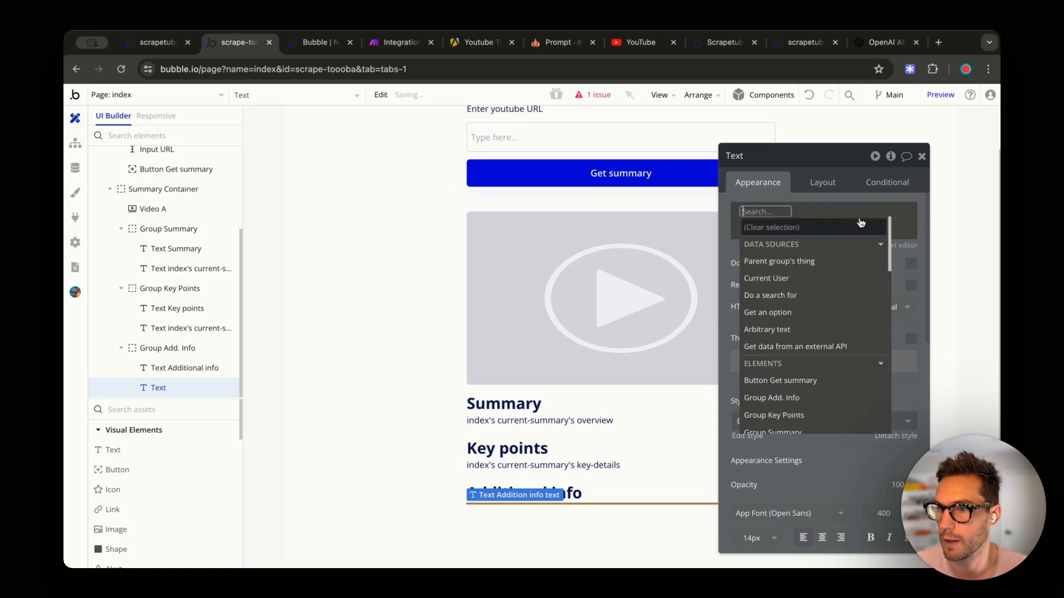
{"action": "right_click", "coordinate": [774, 209]}
{"action": "left_click", "coordinate": [852, 194]}
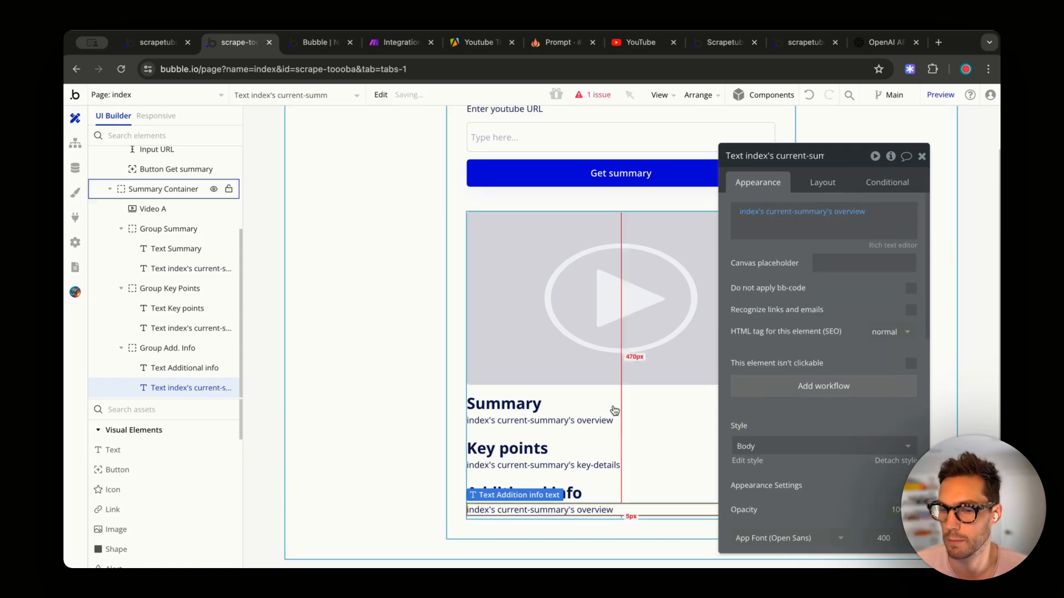
{"action": "left_click", "coordinate": [848, 212]}
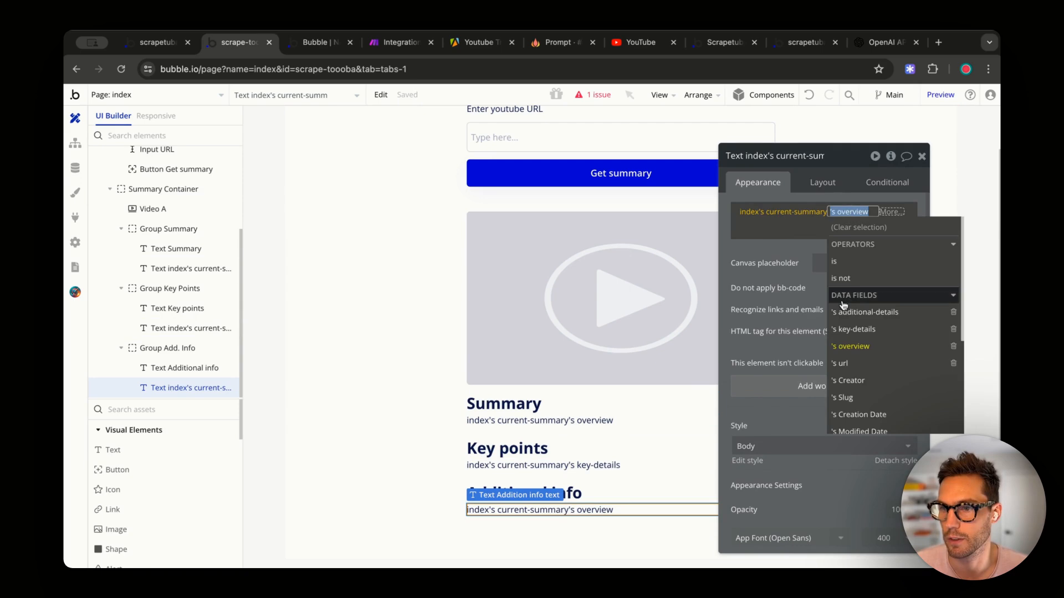
{"action": "left_click", "coordinate": [867, 312]}
{"action": "left_click", "coordinate": [750, 253]}
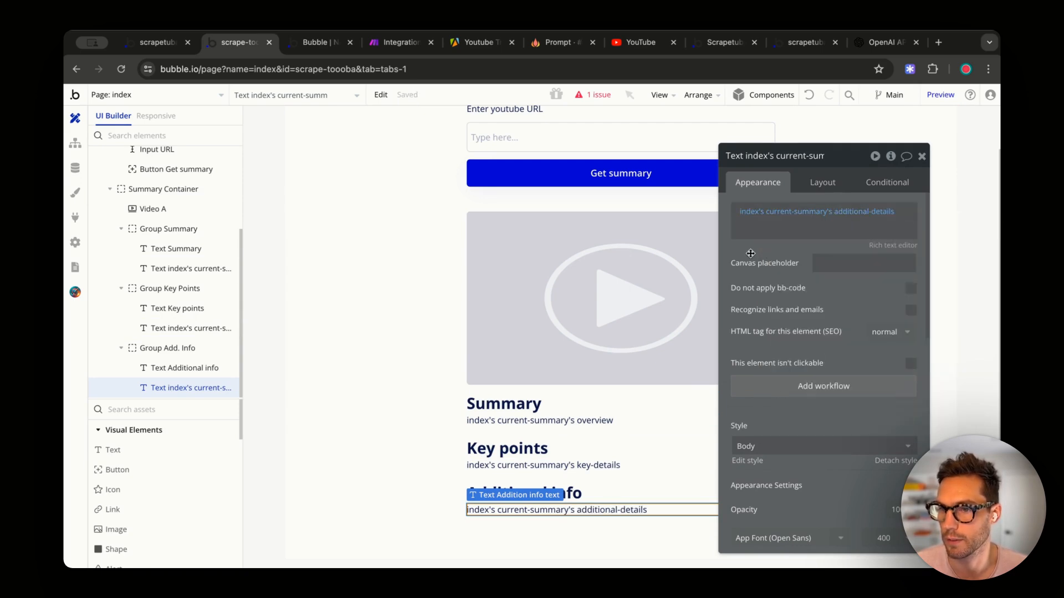
{"action": "left_click", "coordinate": [400, 366]}
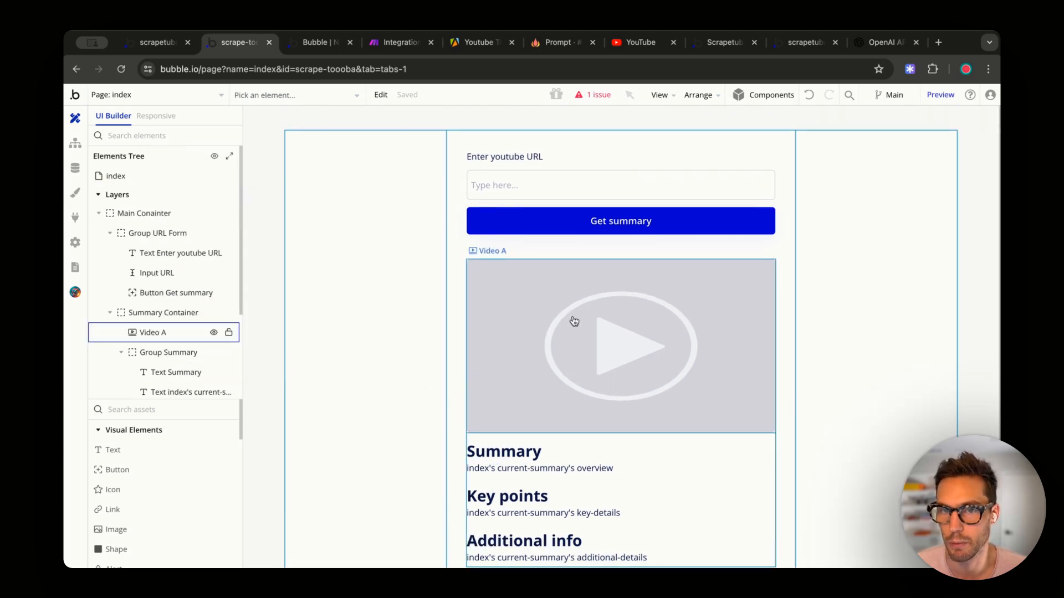
- Refresh the test app, paste the YouTube video URL and submit it with Get summary
{"action": "left_click", "coordinate": [529, 211]}
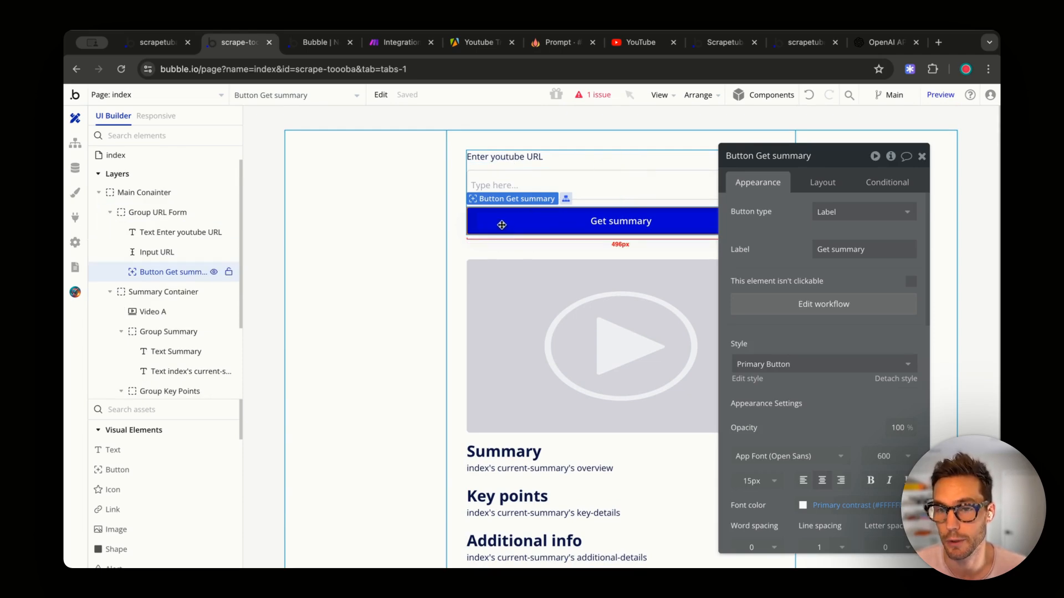
{"action": "left_click_drag", "start_coordinate": [496, 219], "coordinate": [583, 478]}
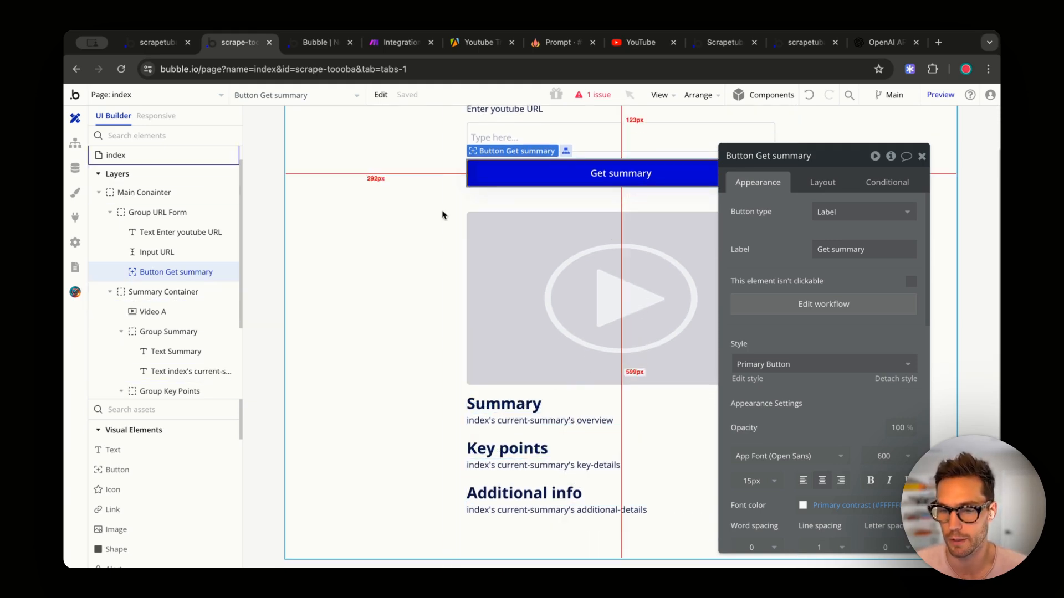
{"action": "left_click", "coordinate": [320, 42]}
{"action": "left_click", "coordinate": [431, 97]}
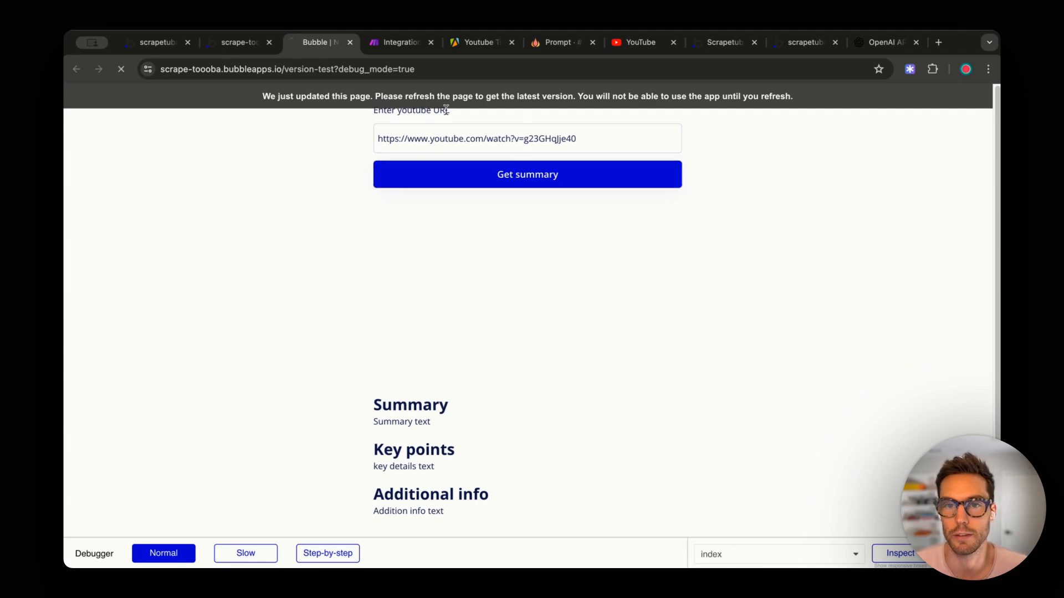
{"action": "left_click", "coordinate": [543, 133]}
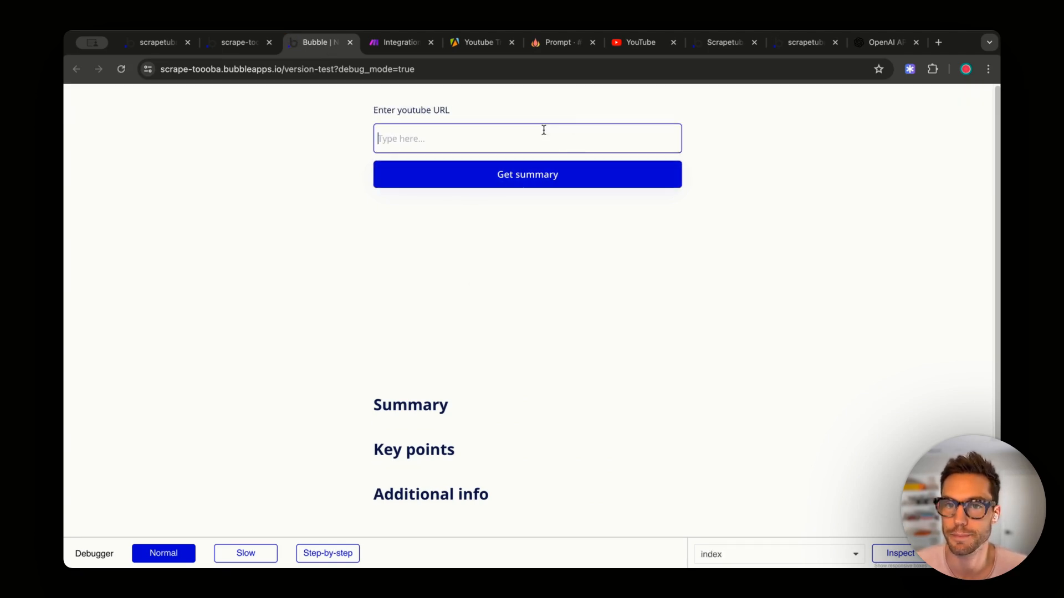
{"action": "key", "text": "super+v"}
{"action": "left_click", "coordinate": [508, 180]}
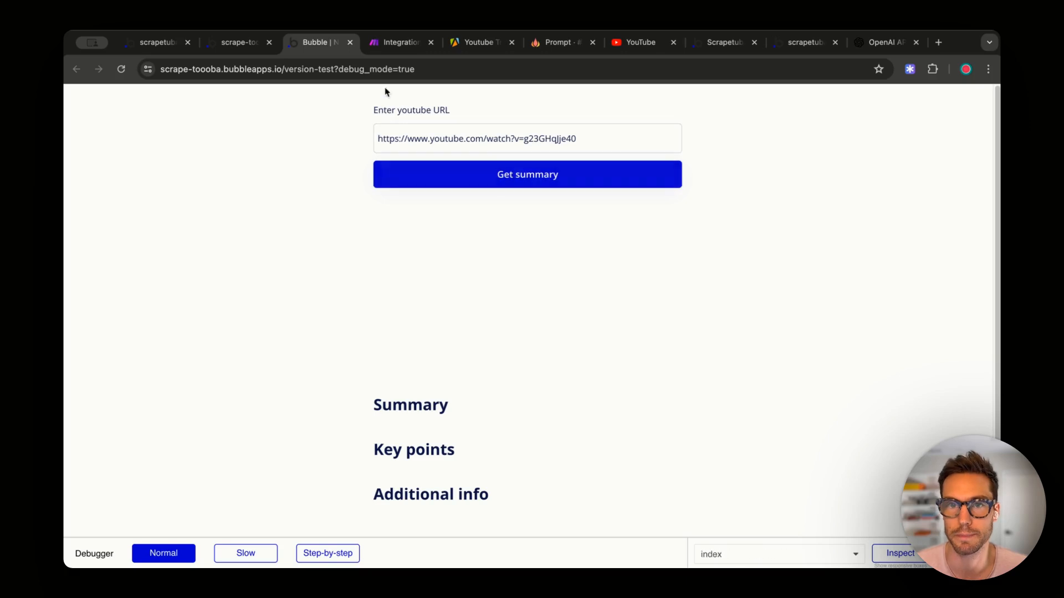
{"action": "left_click", "coordinate": [396, 41]}
{"action": "left_click", "coordinate": [145, 416]}
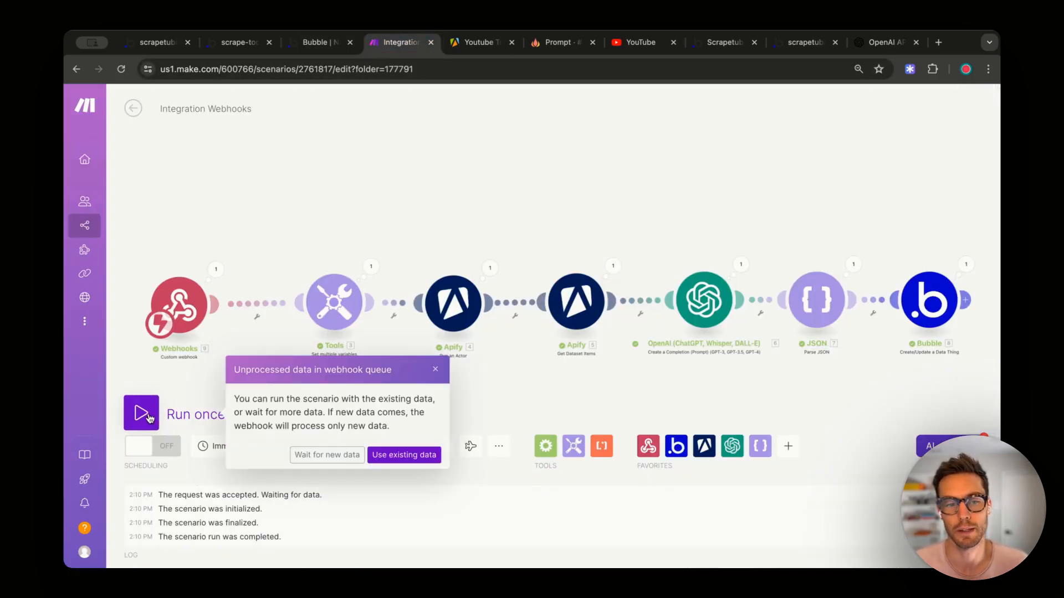
- Process the queued webhook request using the existing data, then head back to the app
{"action": "left_click", "coordinate": [398, 457]}
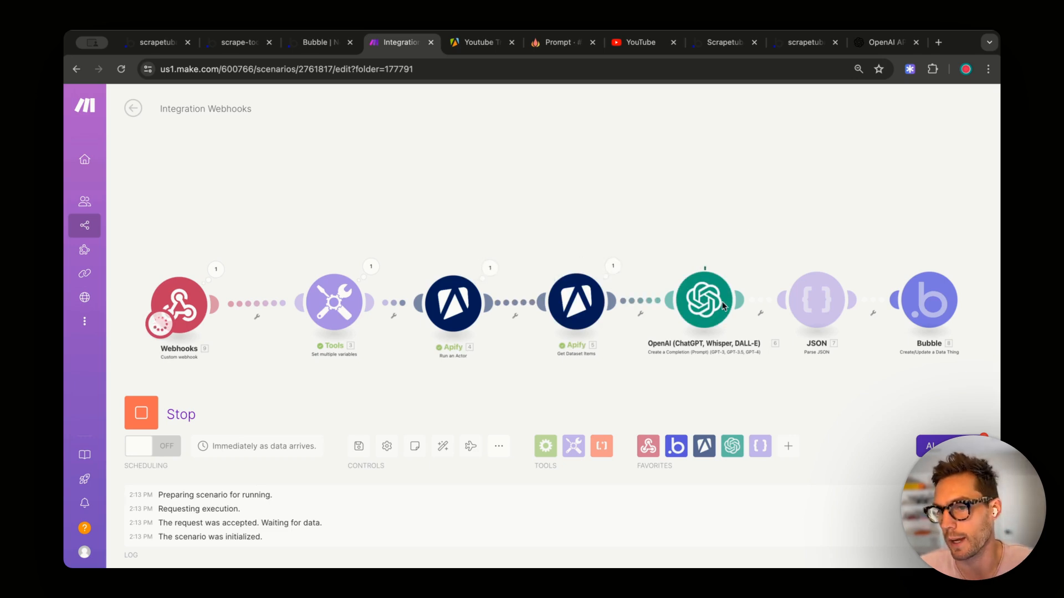
{"action": "left_click", "coordinate": [158, 42]}
- Review the generated Summary, Key points and Additional info sections on the test page
{"action": "left_click", "coordinate": [308, 42]}
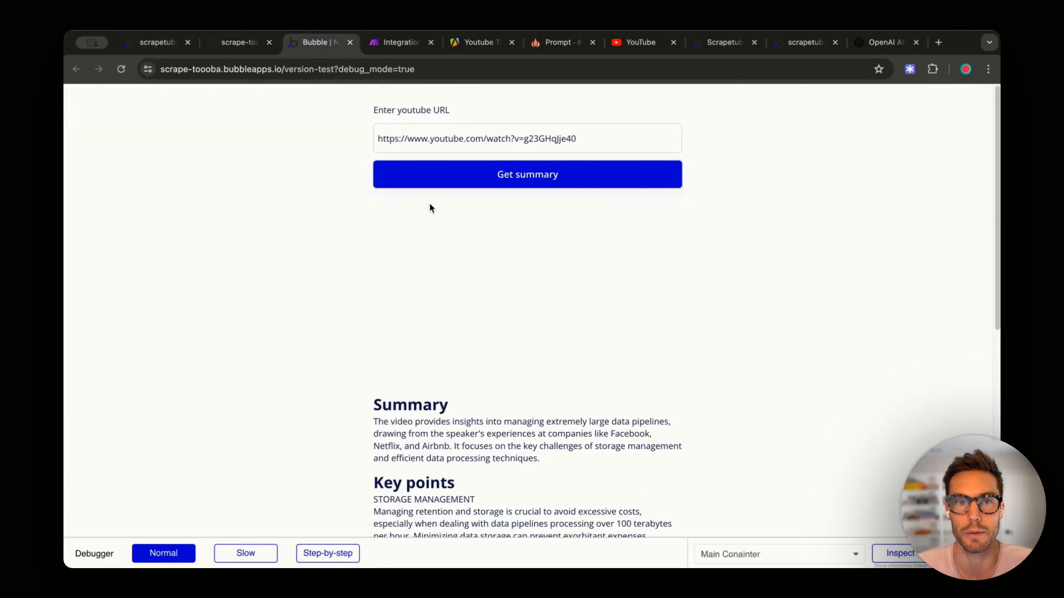
{"action": "scroll", "coordinate": [516, 299], "scroll_direction": "down", "scroll_amount": 5}
{"action": "scroll", "coordinate": [546, 298], "scroll_direction": "up", "scroll_amount": 5}
{"action": "scroll", "coordinate": [544, 297], "scroll_direction": "down", "scroll_amount": 5}
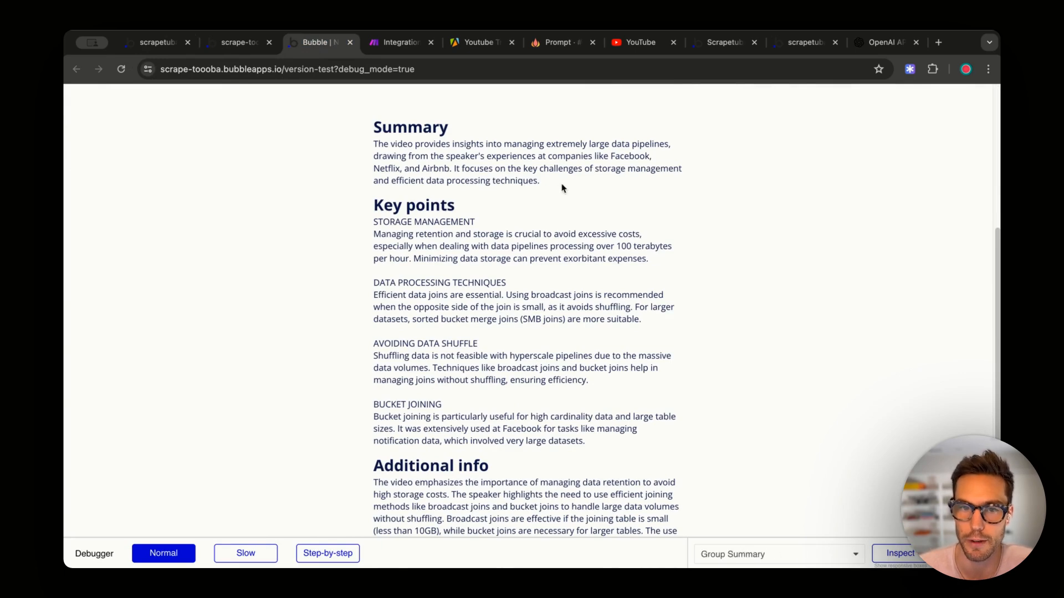
{"action": "left_click_drag", "start_coordinate": [562, 187], "coordinate": [366, 145]}
{"action": "scroll", "coordinate": [510, 395], "scroll_direction": "down", "scroll_amount": 3}
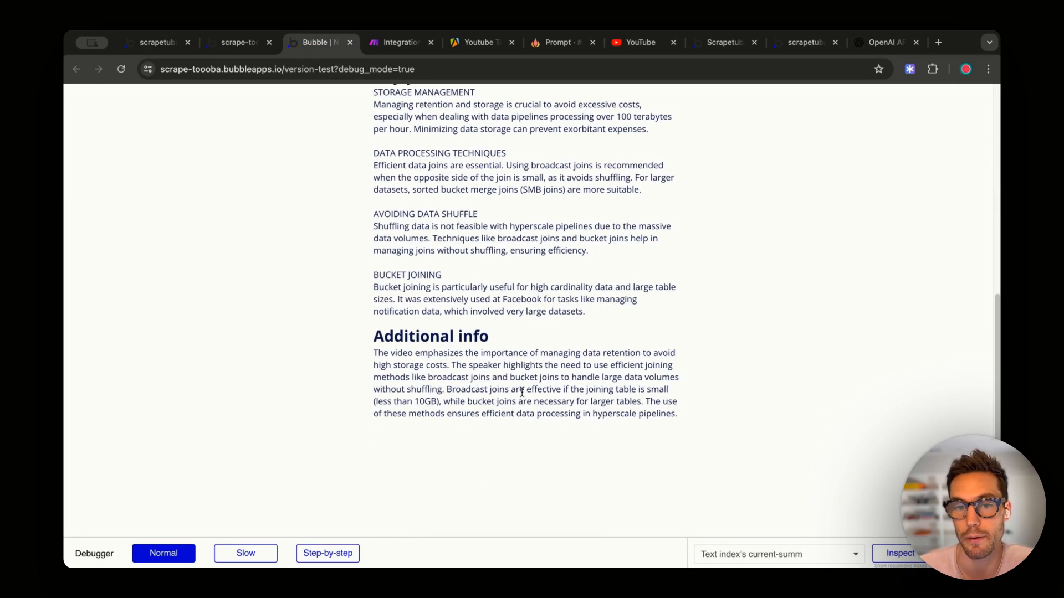
{"action": "left_click_drag", "start_coordinate": [661, 382], "coordinate": [390, 357]}
{"action": "scroll", "coordinate": [402, 359], "scroll_direction": "up", "scroll_amount": 4}
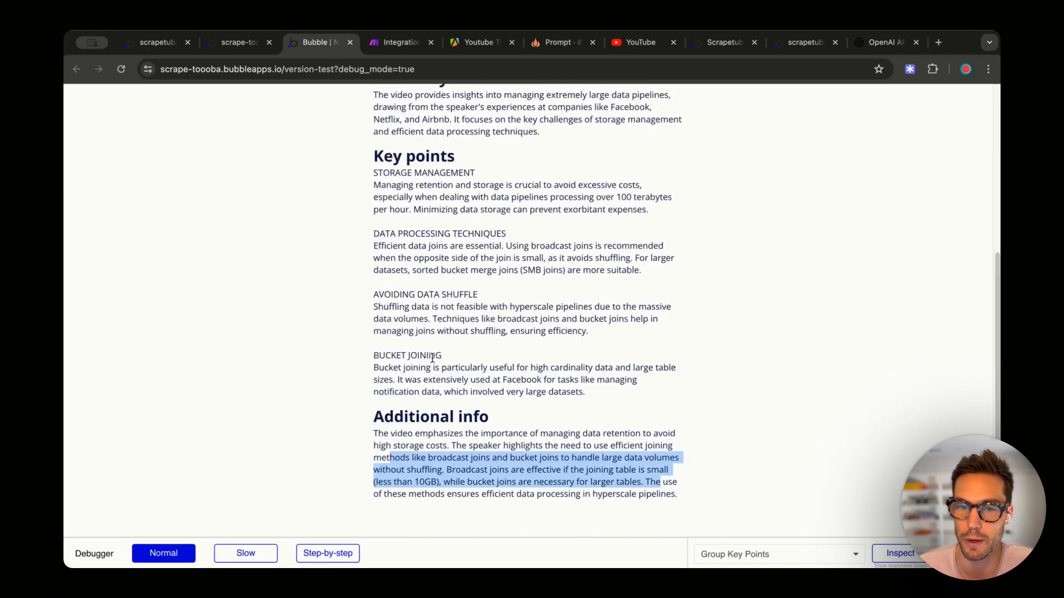
{"action": "scroll", "coordinate": [465, 366], "scroll_direction": "up", "scroll_amount": 4}
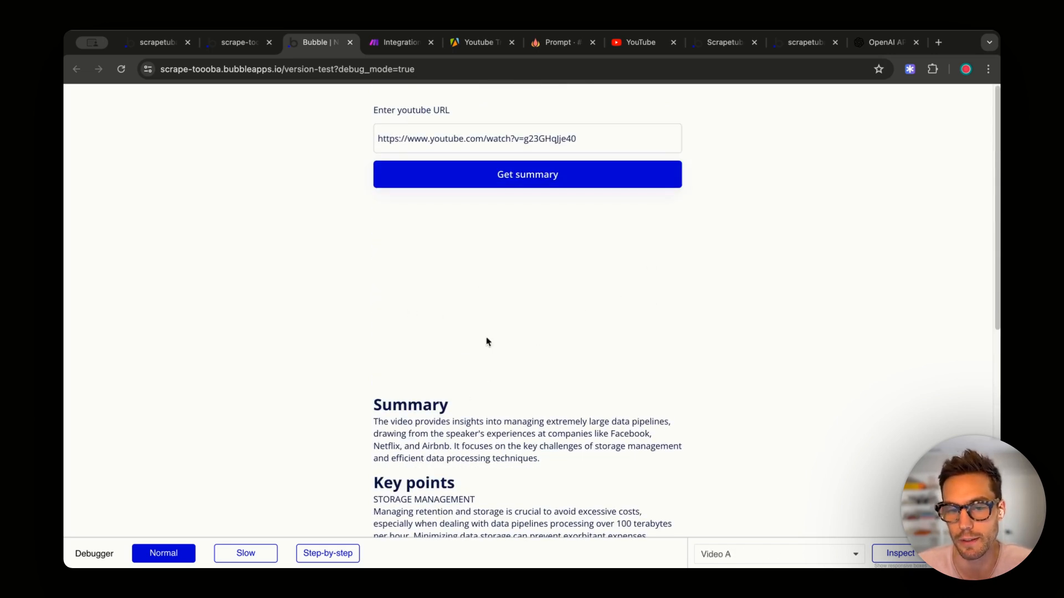
{"action": "left_click", "coordinate": [232, 49]}
- Set Video A's Video ID to the dynamic value index's current-summary's url
{"action": "left_click", "coordinate": [546, 301]}
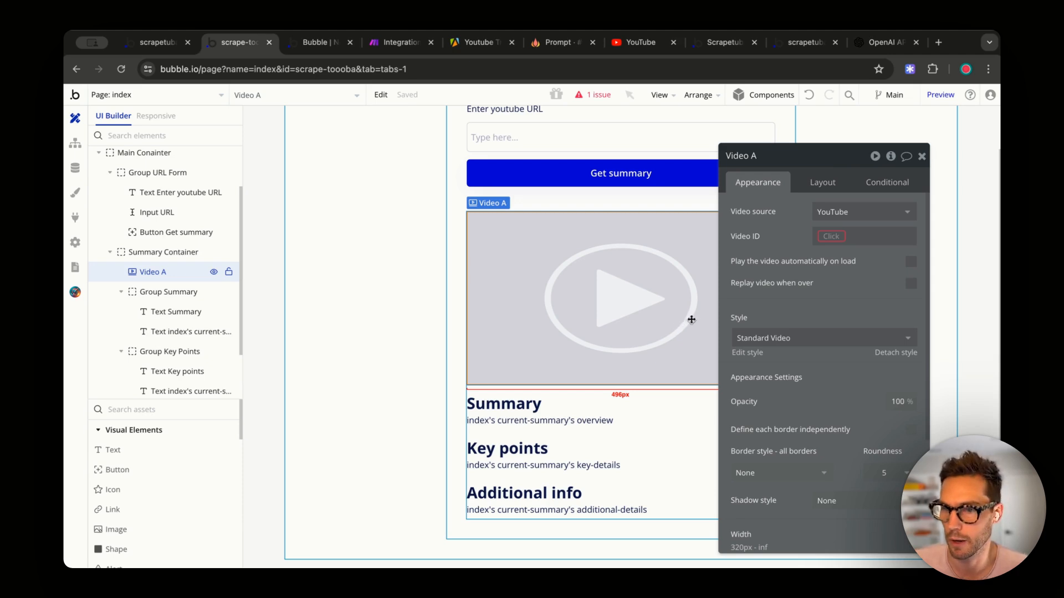
{"action": "left_click", "coordinate": [822, 237]}
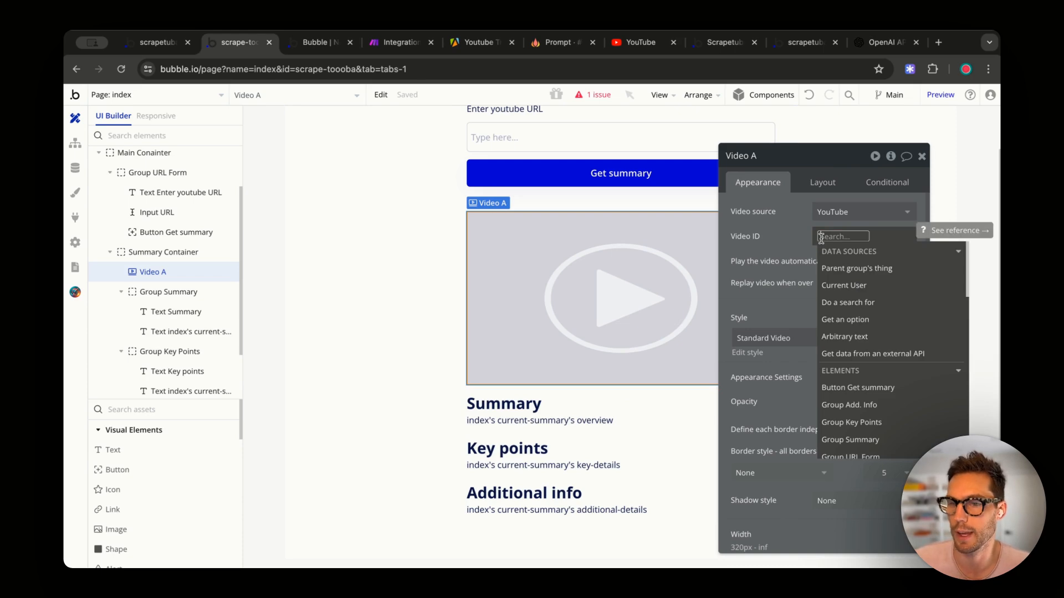
{"action": "left_click", "coordinate": [822, 238]}
{"action": "left_click", "coordinate": [822, 237]}
{"action": "type", "text": "omd"}
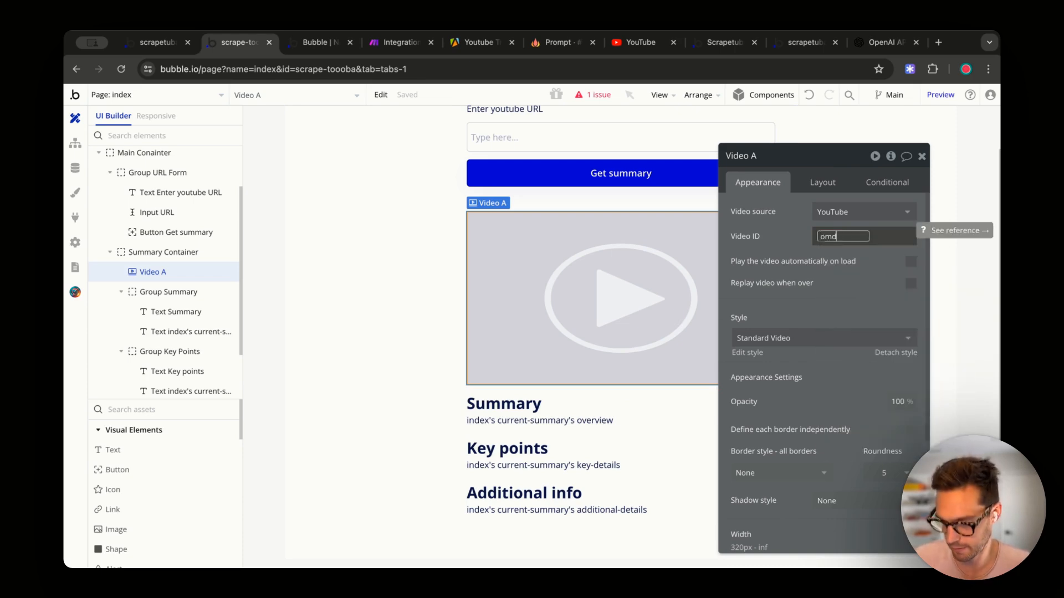
{"action": "key", "text": "BackSpace"}
{"action": "key", "text": "BackSpace"}
{"action": "key", "text": "BackSpace"}
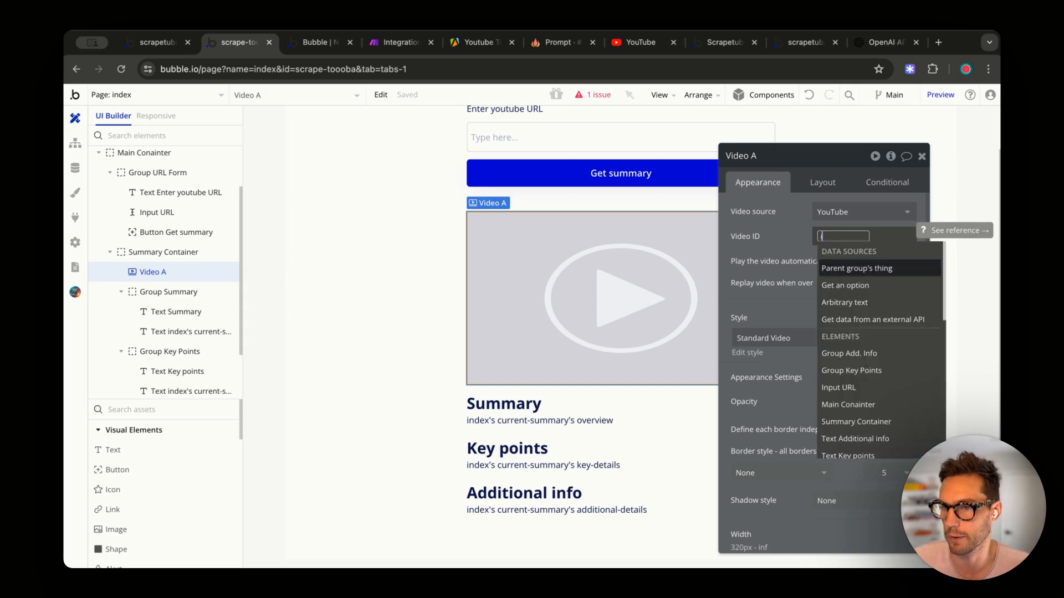
{"action": "type", "text": "ind"}
{"action": "left_click", "coordinate": [844, 317]}
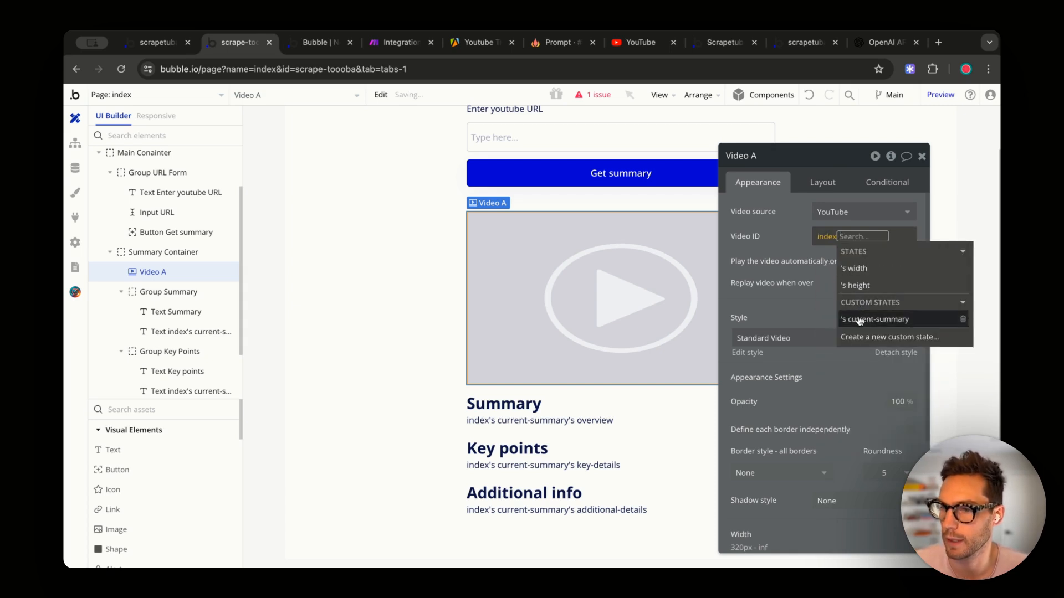
{"action": "left_click", "coordinate": [861, 325]}
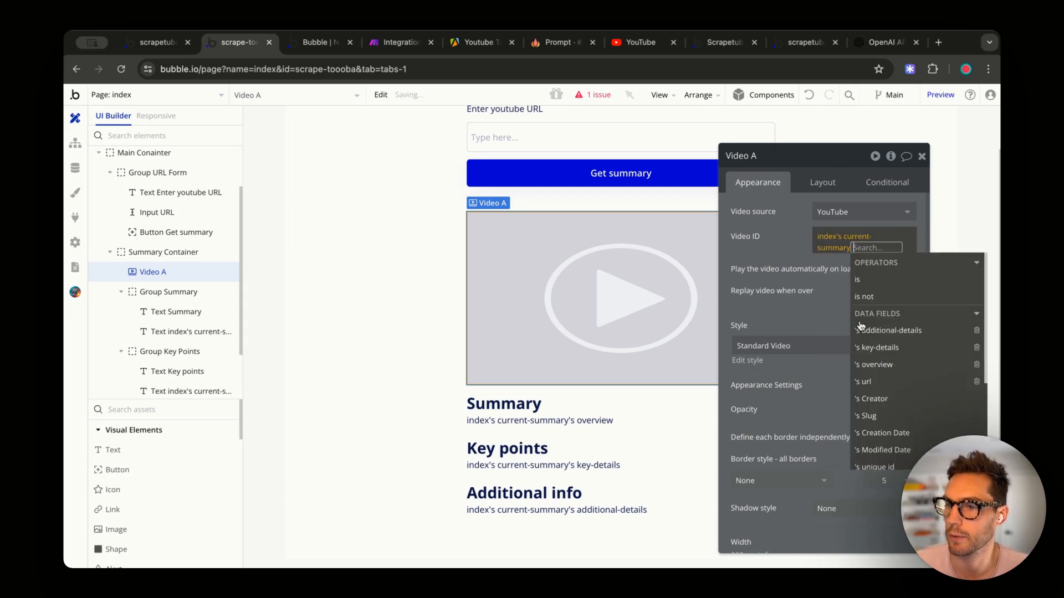
{"action": "left_click", "coordinate": [887, 383]}
{"action": "left_click", "coordinate": [758, 234]}
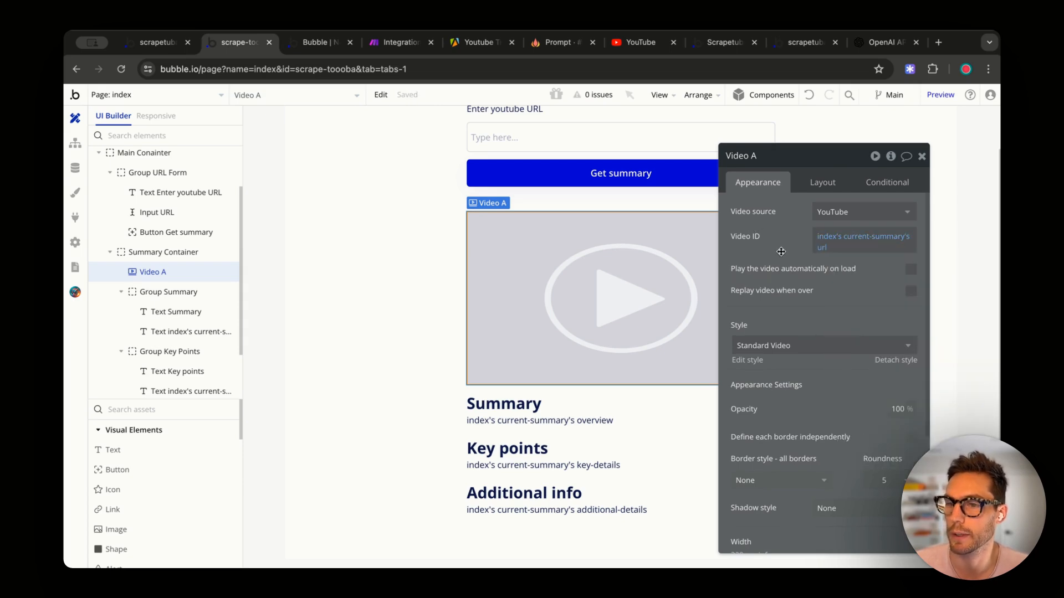
{"action": "left_click", "coordinate": [640, 43]}
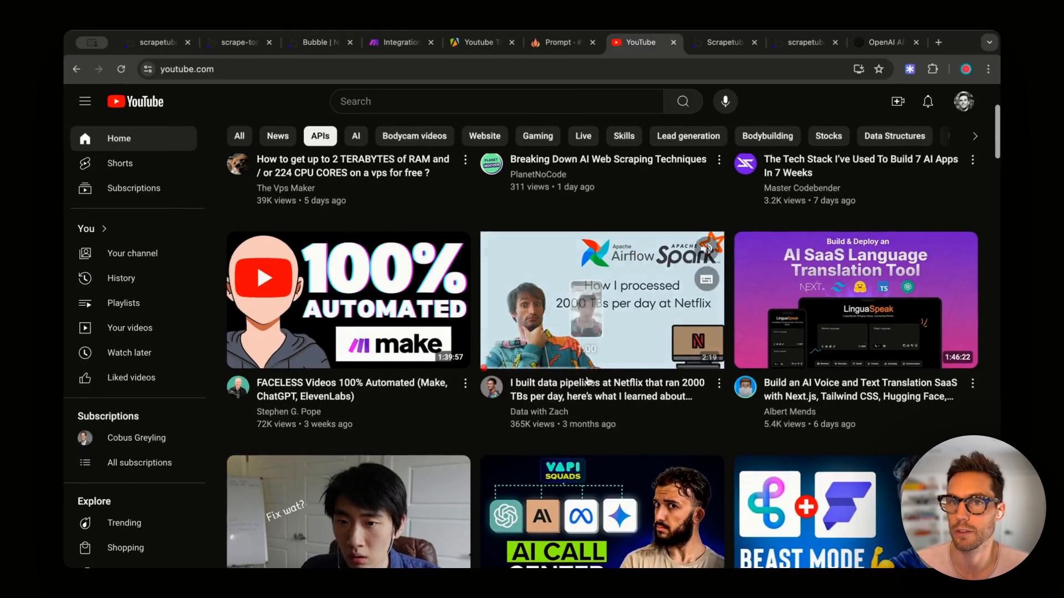
- Open the Netflix data pipelines video and select its ID g23GHqJje40 in the address bar
{"action": "left_click", "coordinate": [495, 339]}
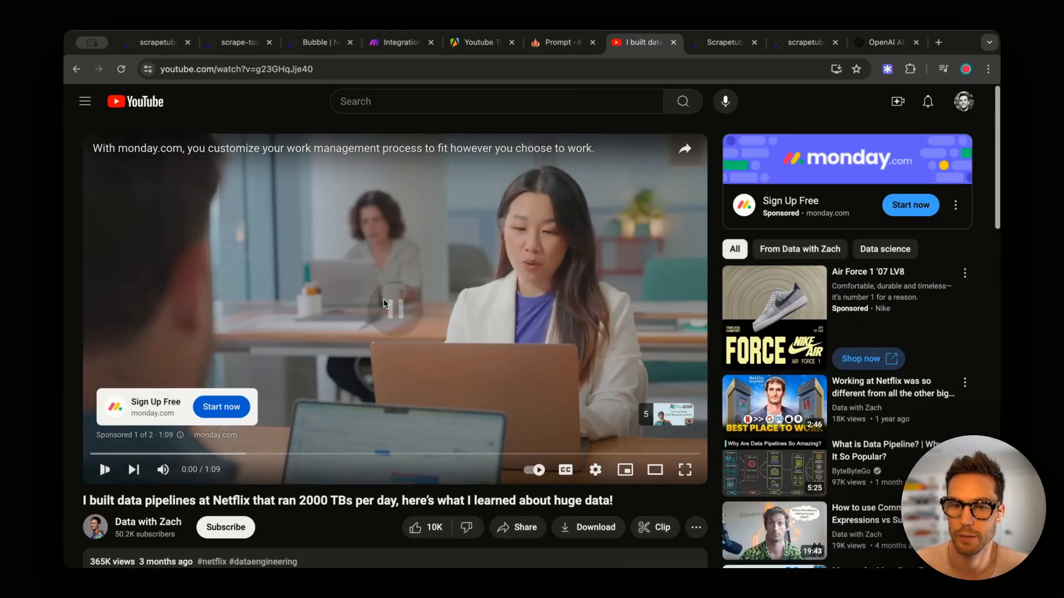
{"action": "double_click", "coordinate": [322, 69]}
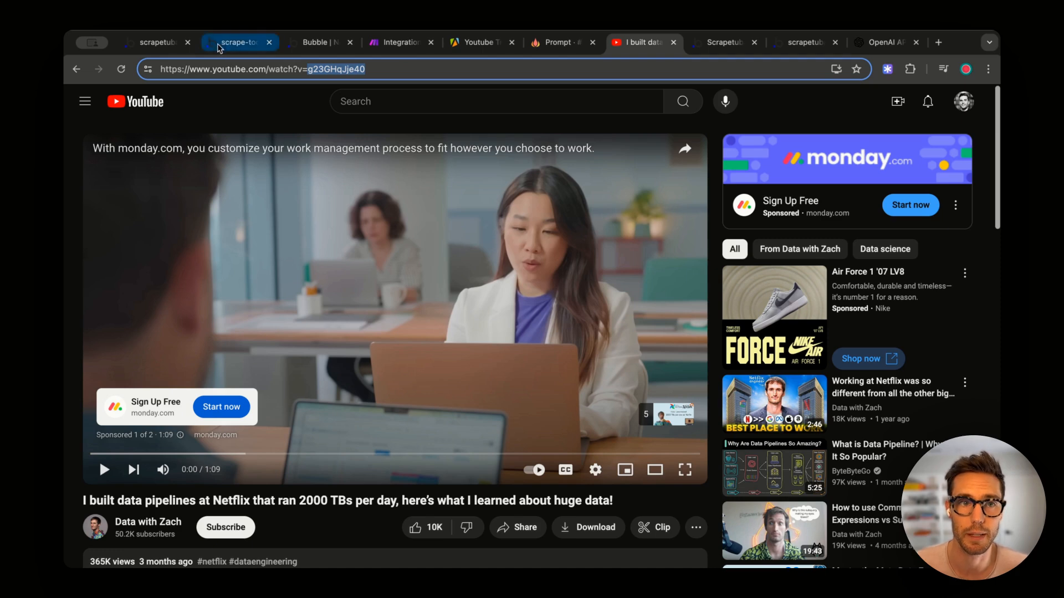
{"action": "left_click", "coordinate": [238, 42]}
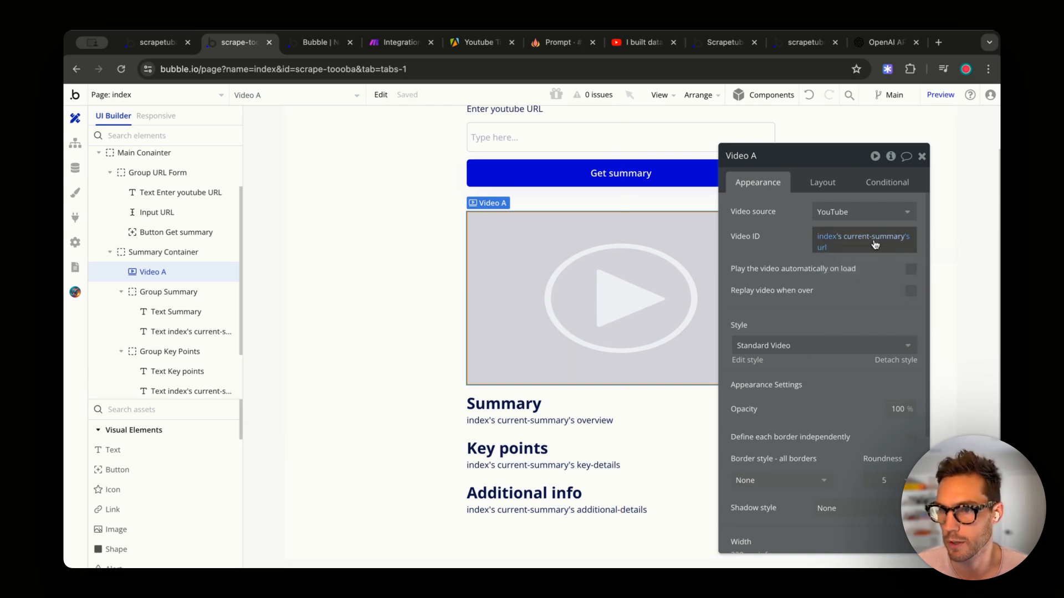
- Append Extract with Regex using pattern (?<=v=)[^&]+ to the Video ID's url expression
{"action": "left_click", "coordinate": [821, 248]}
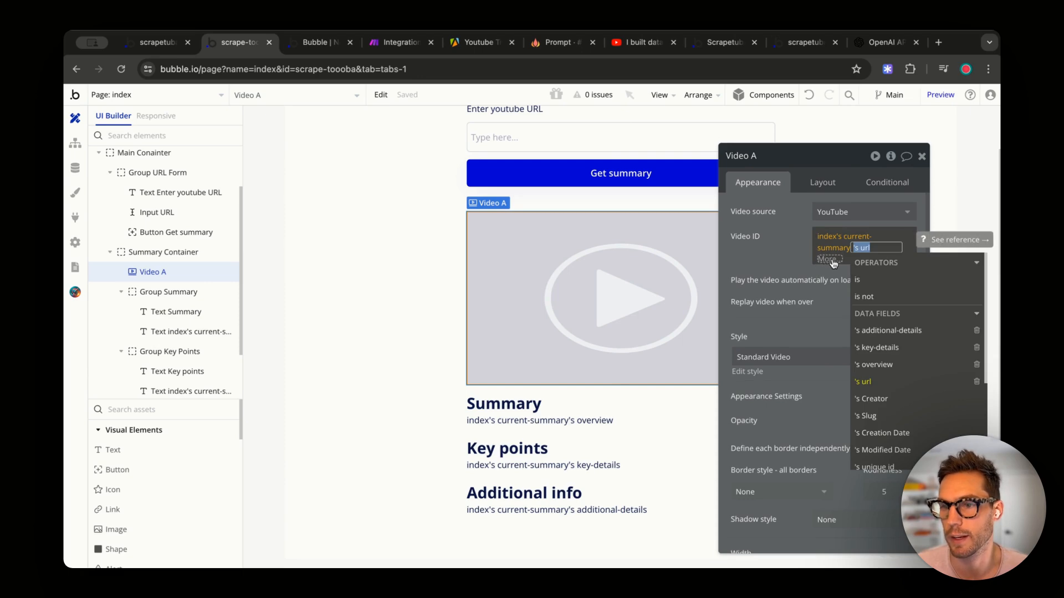
{"action": "left_click", "coordinate": [829, 259]}
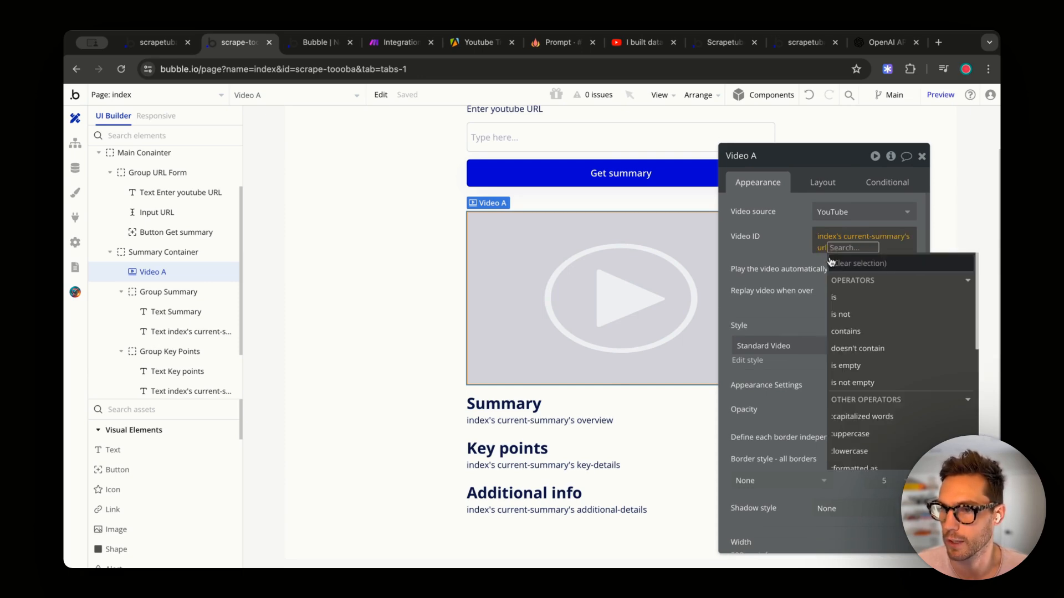
{"action": "type", "text": "ext"}
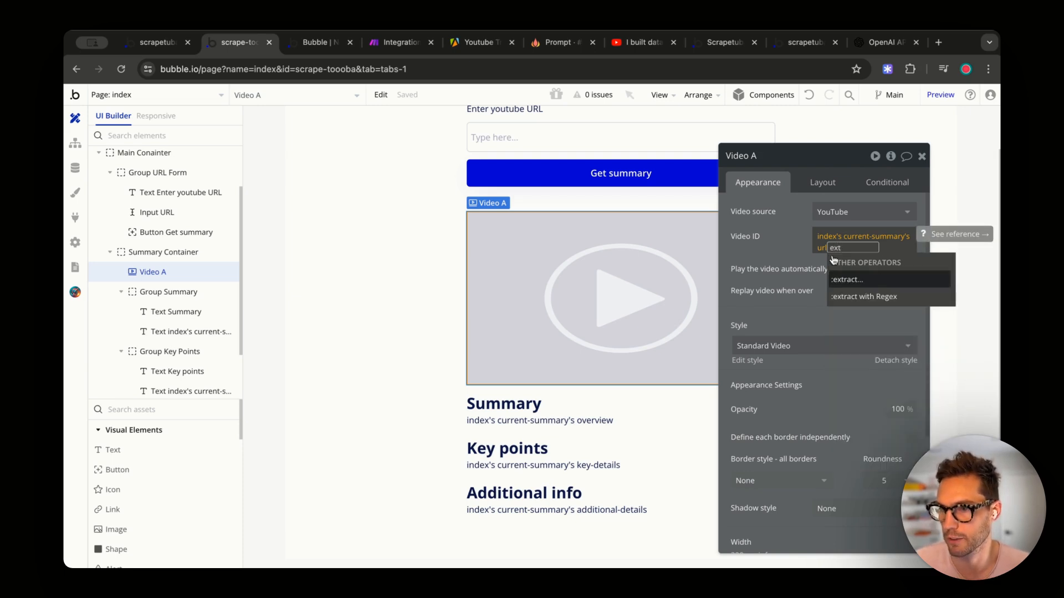
{"action": "left_click", "coordinate": [863, 297]}
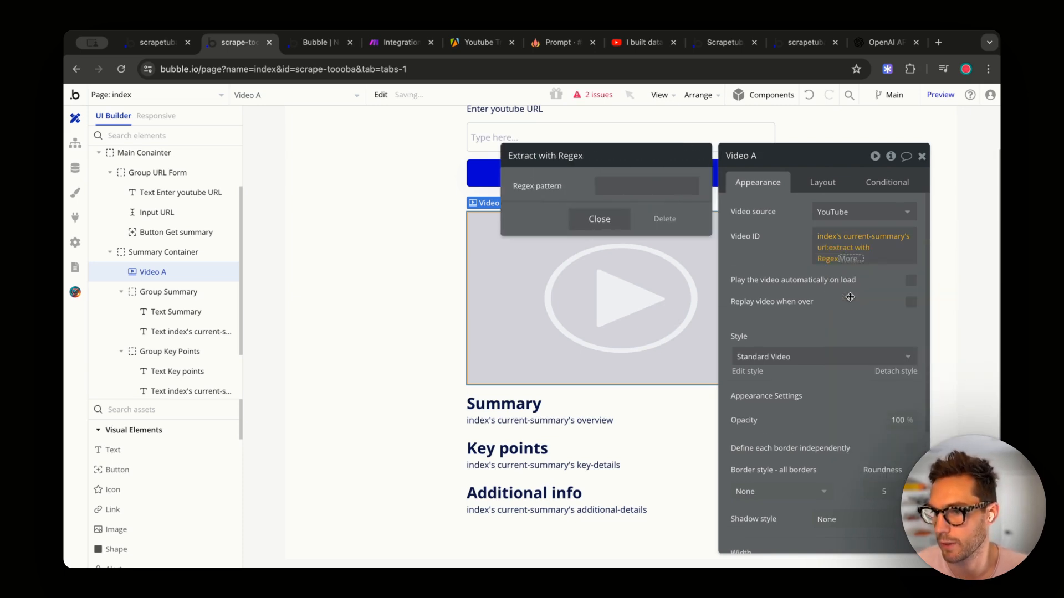
{"action": "left_click", "coordinate": [693, 187]}
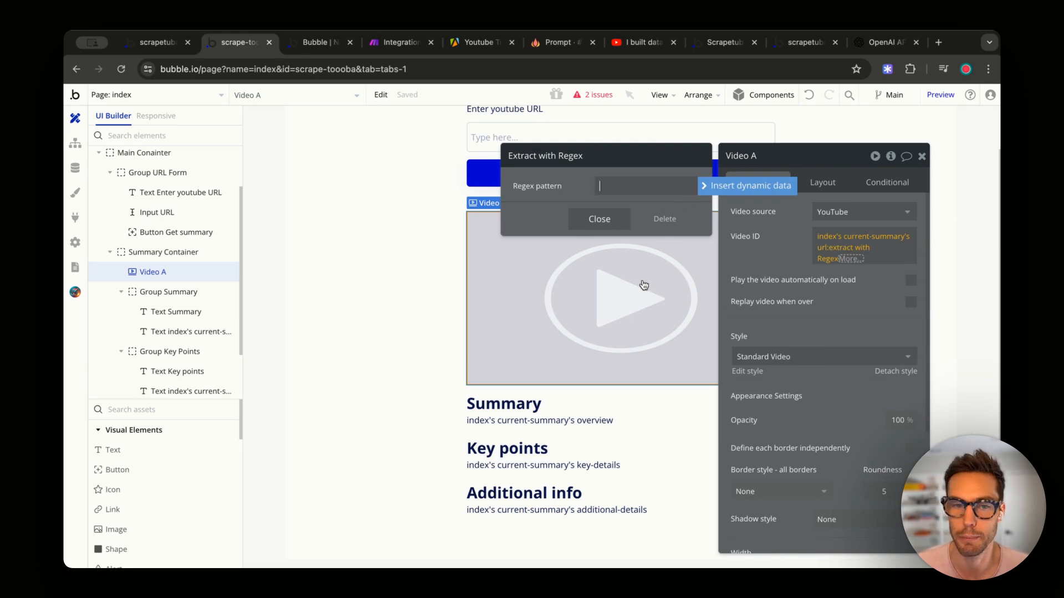
{"action": "key", "text": "super+Tab"}
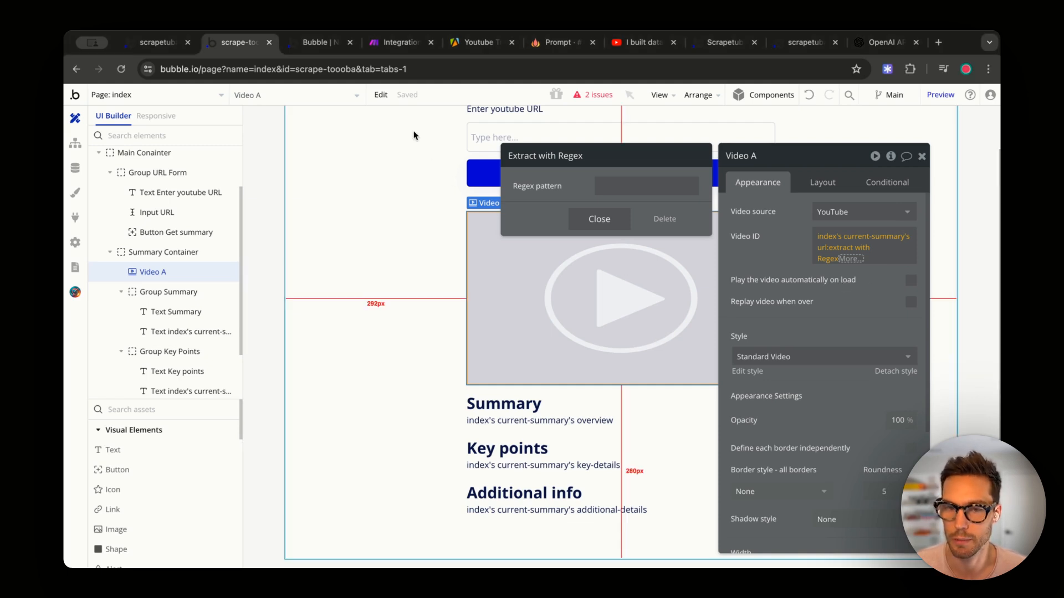
{"action": "left_click", "coordinate": [613, 185]}
{"action": "type", "text": "(?<=v=)[^&]+"}
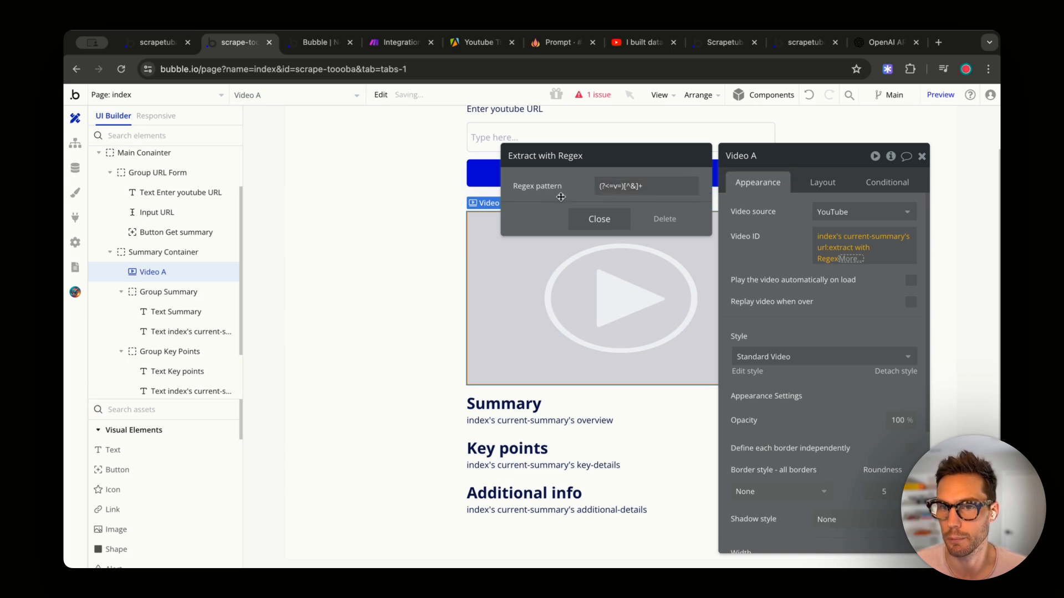
{"action": "triple_click", "coordinate": [618, 183]}
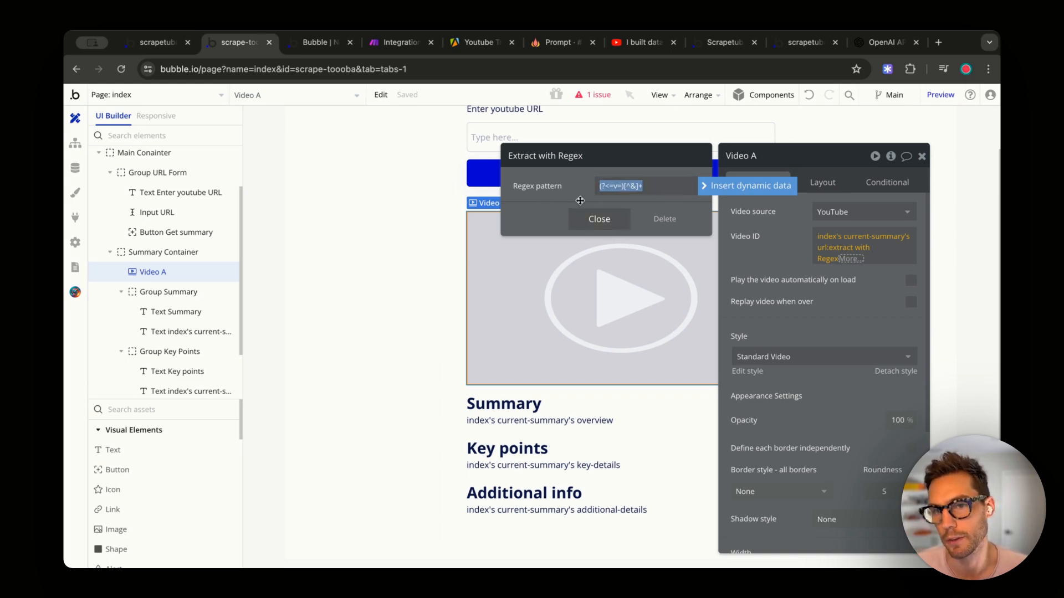
{"action": "left_click", "coordinate": [603, 219]}
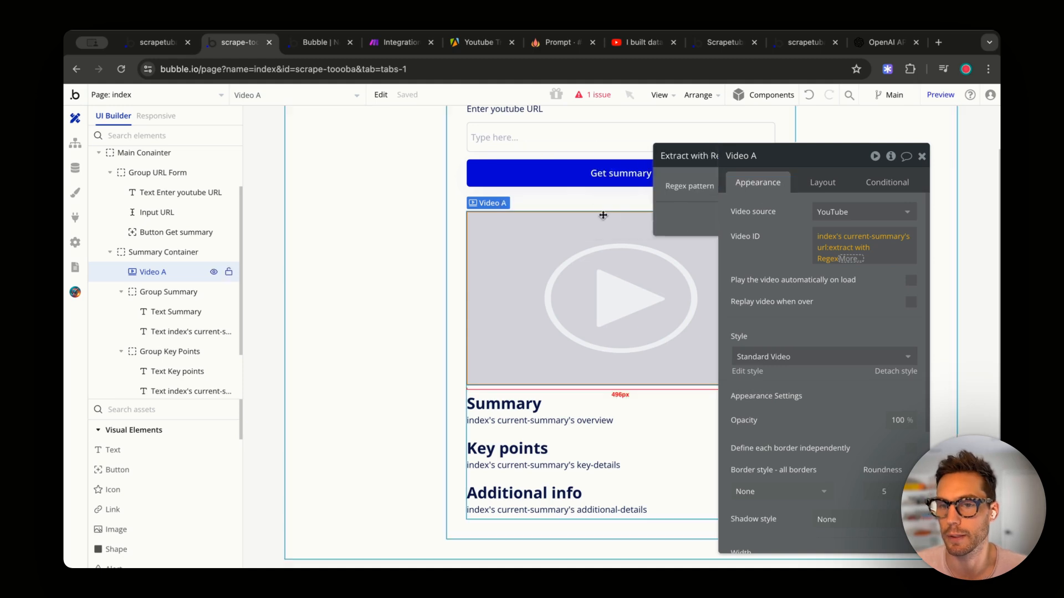
- Add :first item after the regex extraction and confirm the pattern stays unchanged
{"action": "left_click_drag", "start_coordinate": [770, 240], "coordinate": [770, 235]}
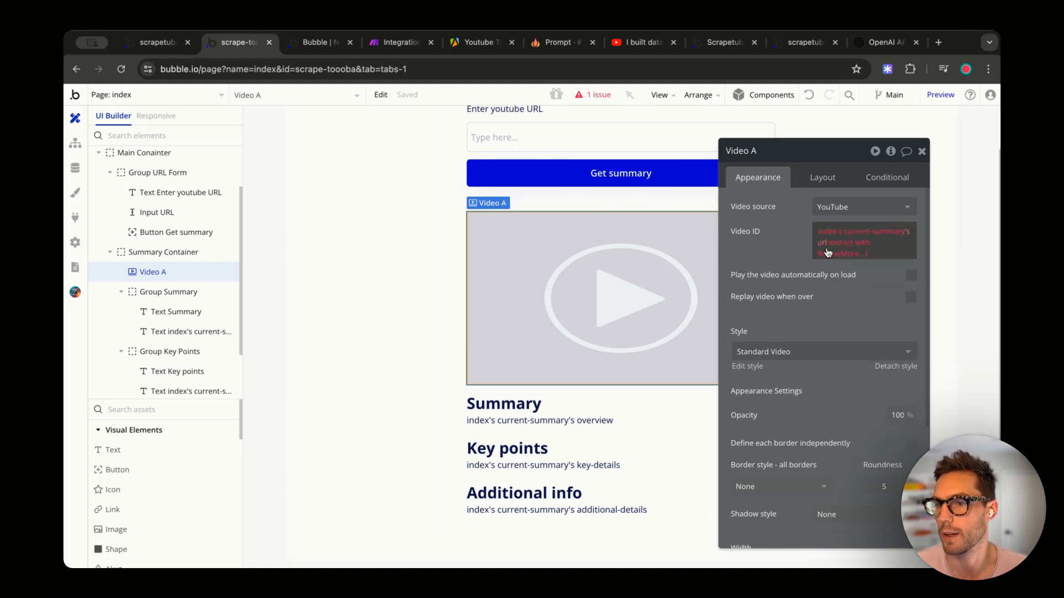
{"action": "left_click", "coordinate": [829, 252]}
{"action": "left_click", "coordinate": [863, 340]}
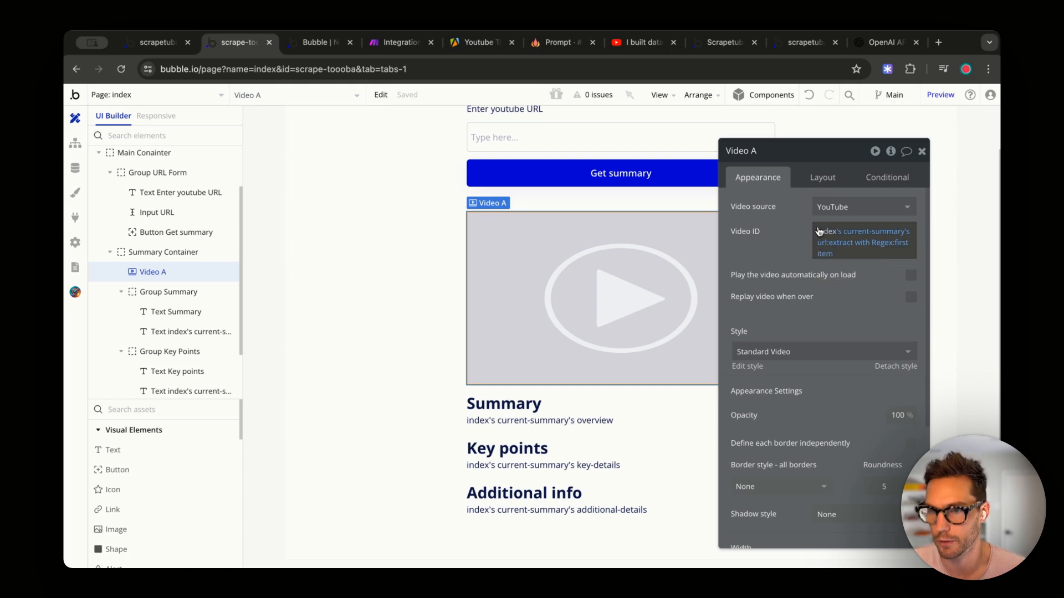
{"action": "left_click", "coordinate": [842, 245]}
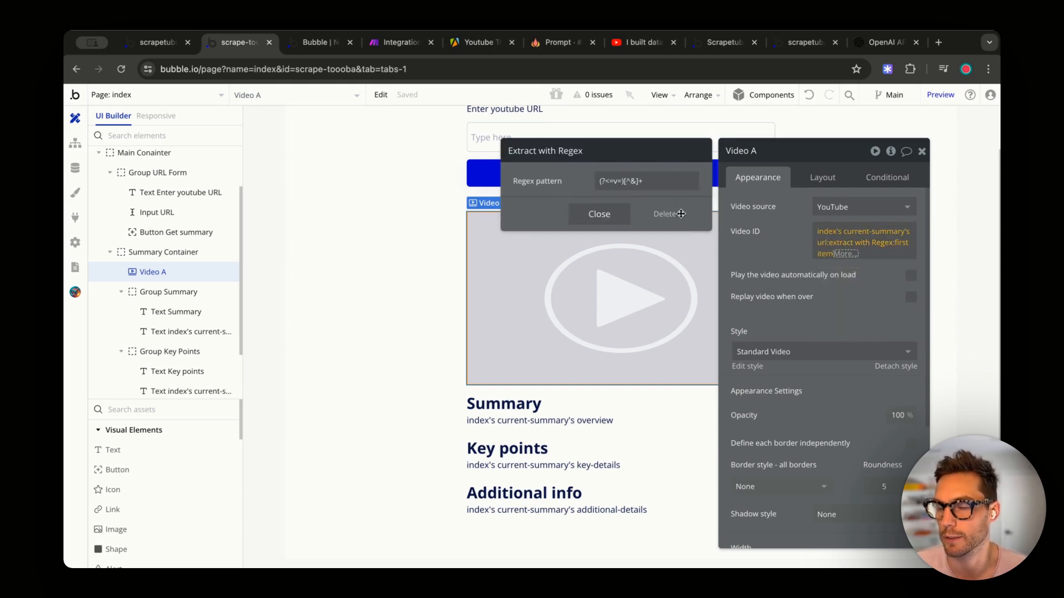
{"action": "left_click_drag", "start_coordinate": [659, 182], "coordinate": [584, 182]}
{"action": "left_click", "coordinate": [554, 183]}
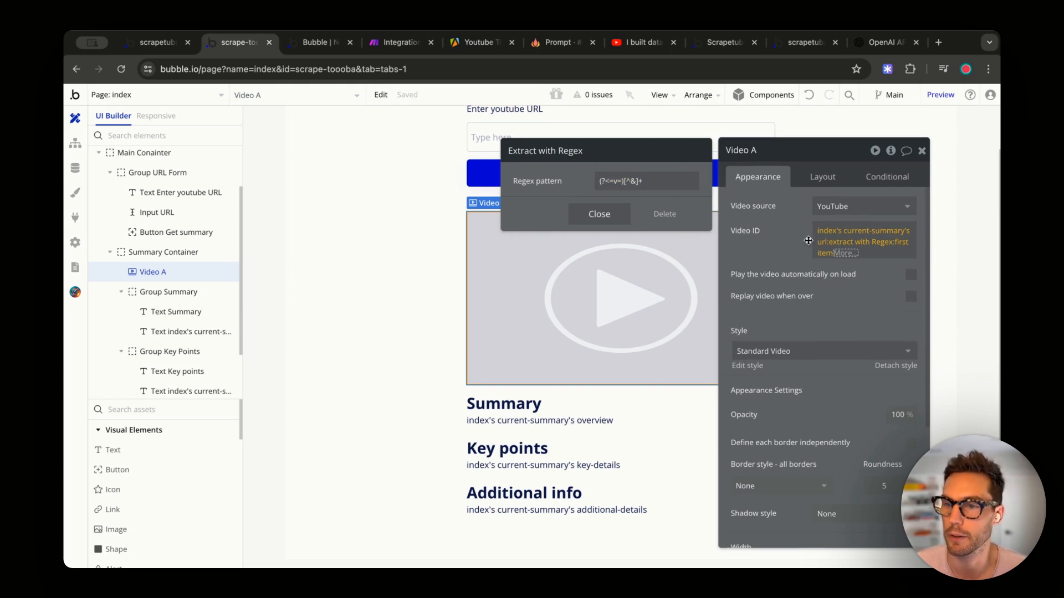
{"action": "left_click", "coordinate": [900, 244]}
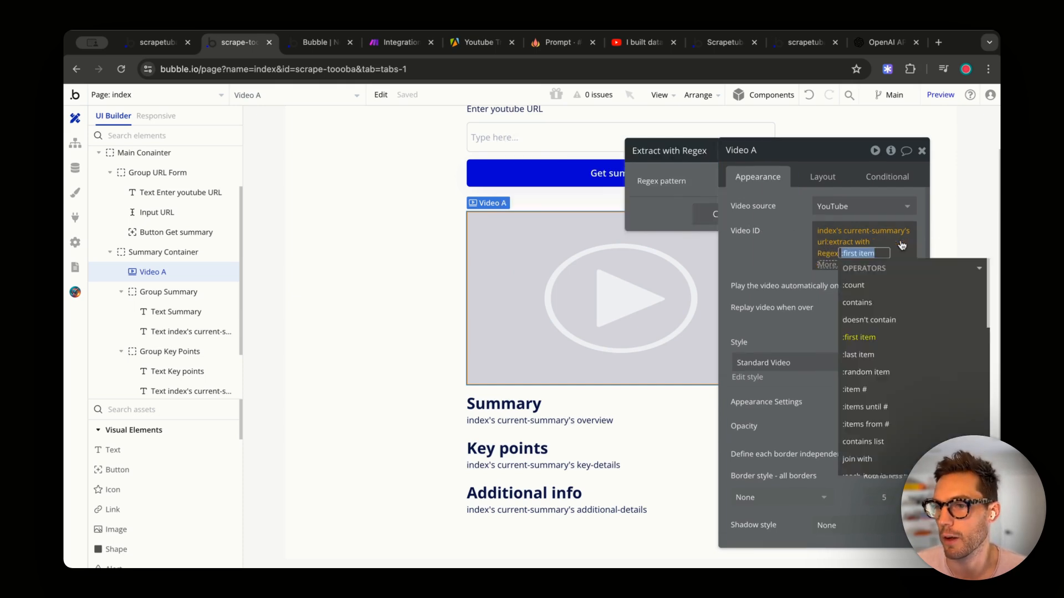
{"action": "left_click", "coordinate": [784, 243]}
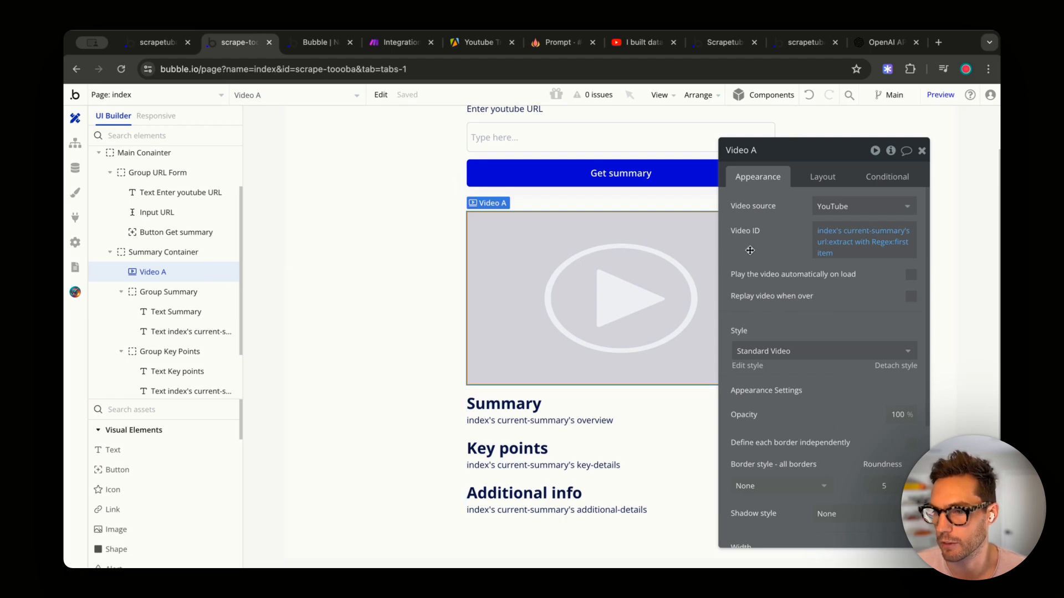
- Reload the preview, paste the Netflix video's YouTube URL and request its summary
{"action": "left_click", "coordinate": [319, 44]}
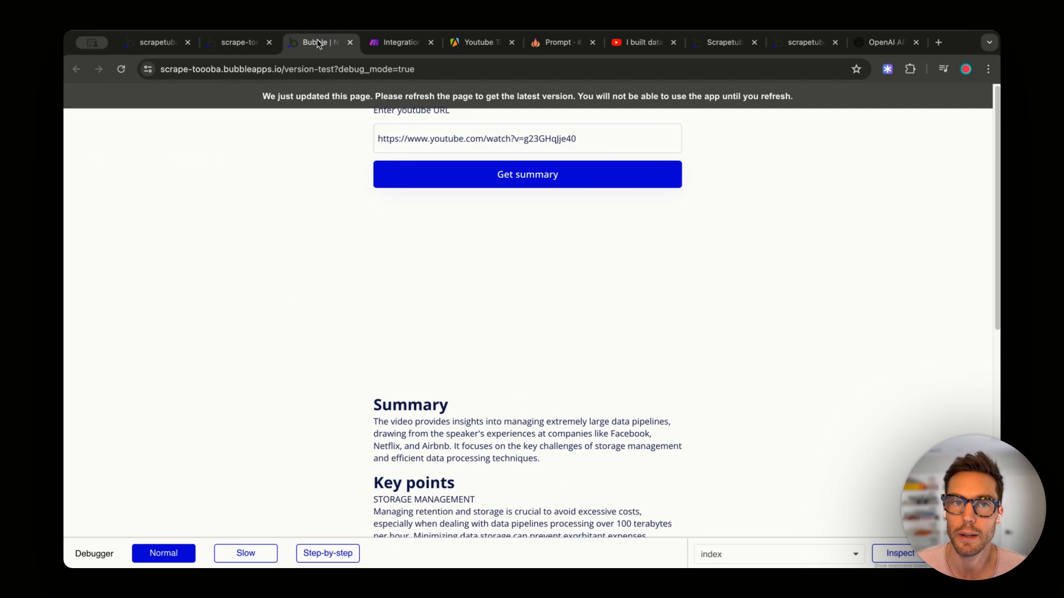
{"action": "left_click", "coordinate": [445, 98]}
{"action": "left_click", "coordinate": [472, 133]}
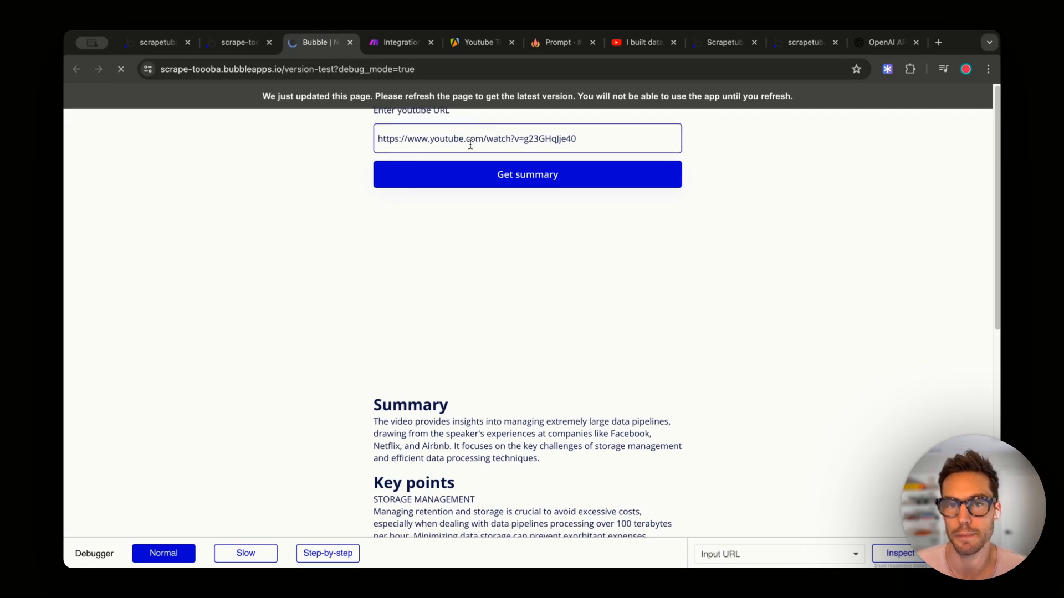
{"action": "left_click", "coordinate": [637, 43]}
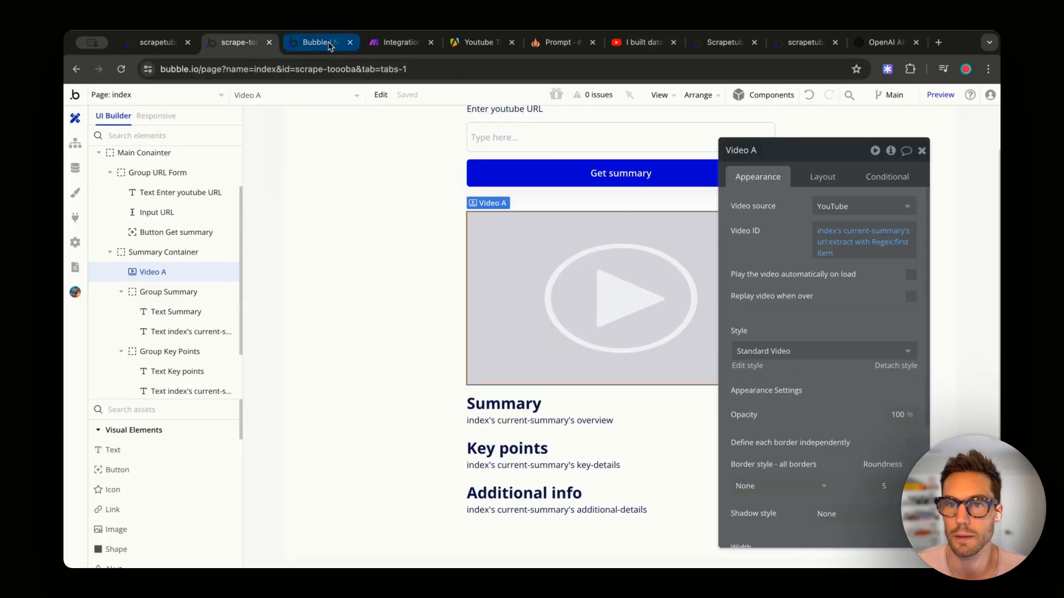
{"action": "left_click", "coordinate": [326, 42]}
{"action": "key", "text": "super+a"}
{"action": "type", "text": "https://www.youtube.com/watch?v=g23GHqJje40"}
{"action": "left_click", "coordinate": [449, 182]}
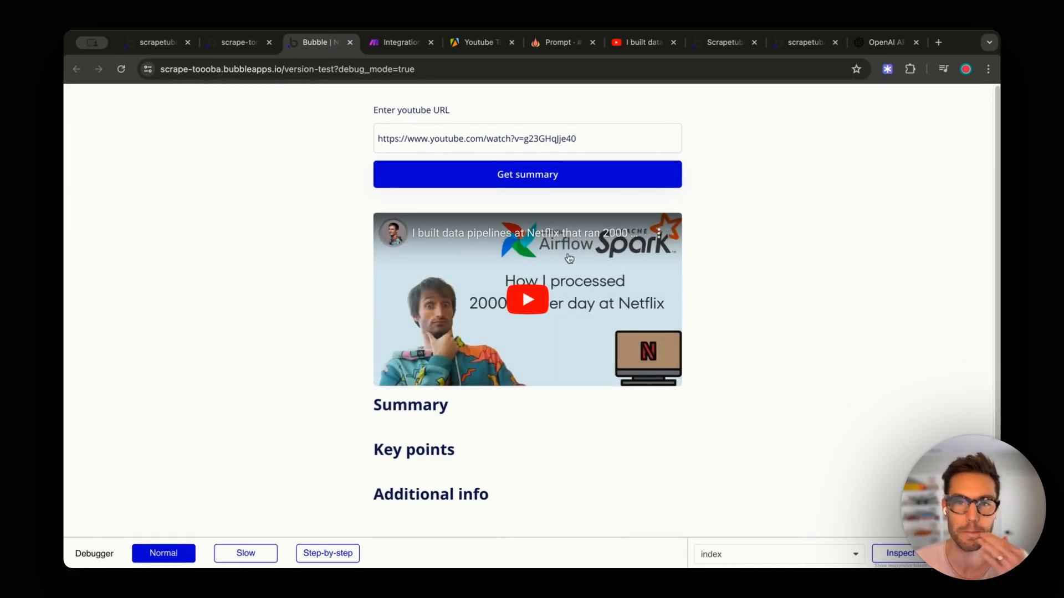
- Run the Make scenario once using the existing webhook data
{"action": "scroll", "coordinate": [691, 363], "scroll_direction": "down", "scroll_amount": 2}
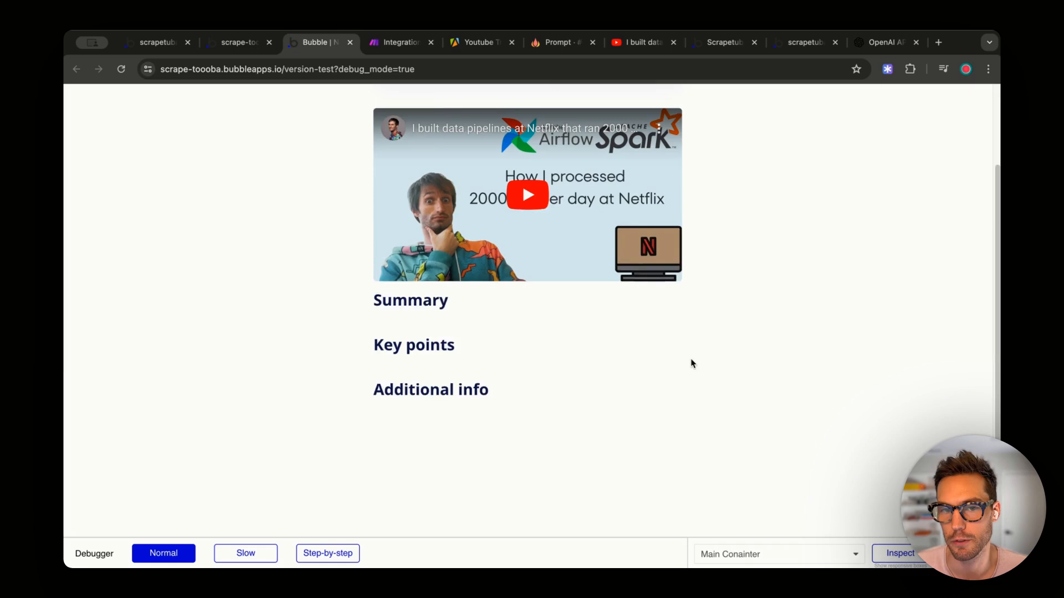
{"action": "left_click", "coordinate": [386, 44]}
{"action": "left_click", "coordinate": [143, 415]}
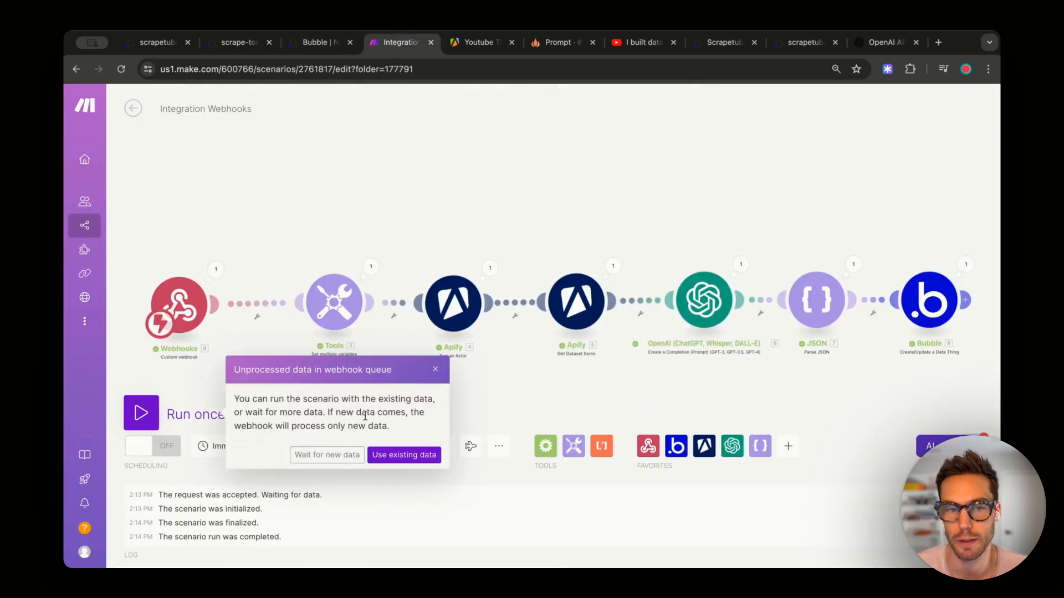
{"action": "left_click", "coordinate": [396, 455]}
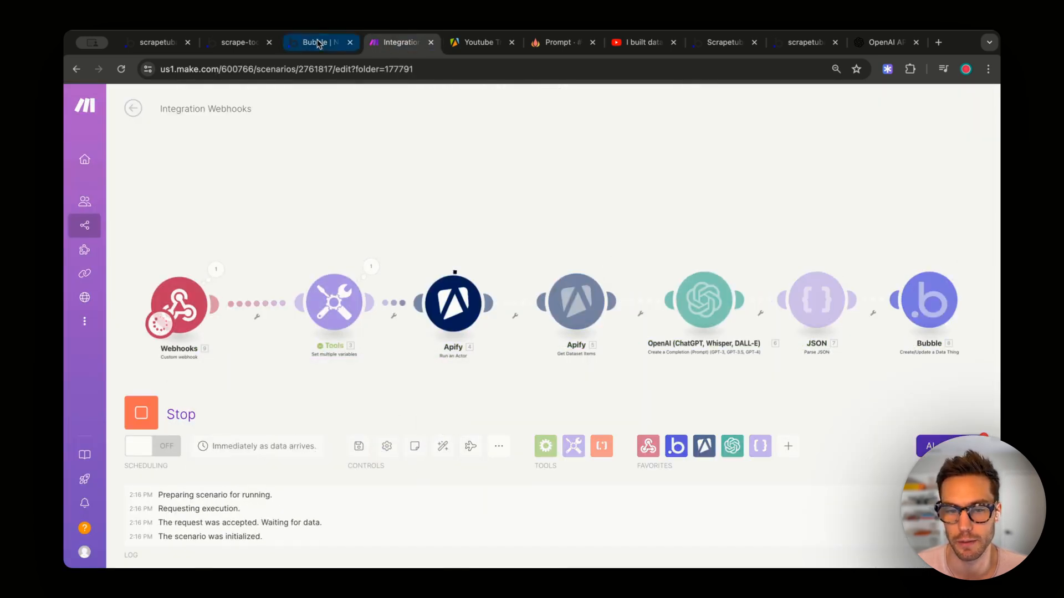
{"action": "left_click", "coordinate": [314, 44]}
- Scroll through the embedded video, summary, key points and additional info on the test page
{"action": "scroll", "coordinate": [596, 280], "scroll_direction": "down", "scroll_amount": 4}
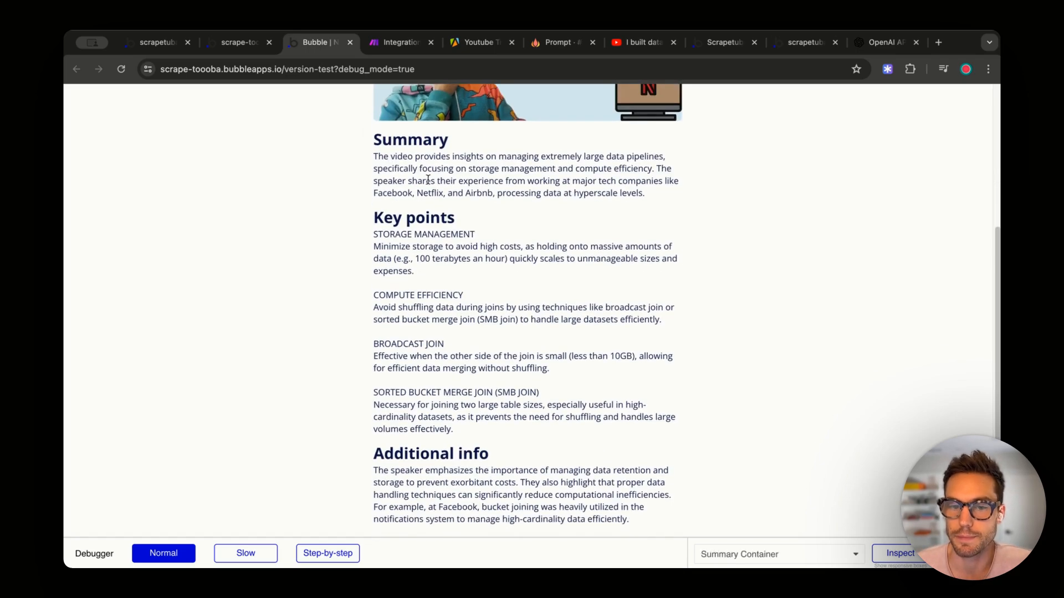
{"action": "scroll", "coordinate": [532, 443], "scroll_direction": "down", "scroll_amount": 3}
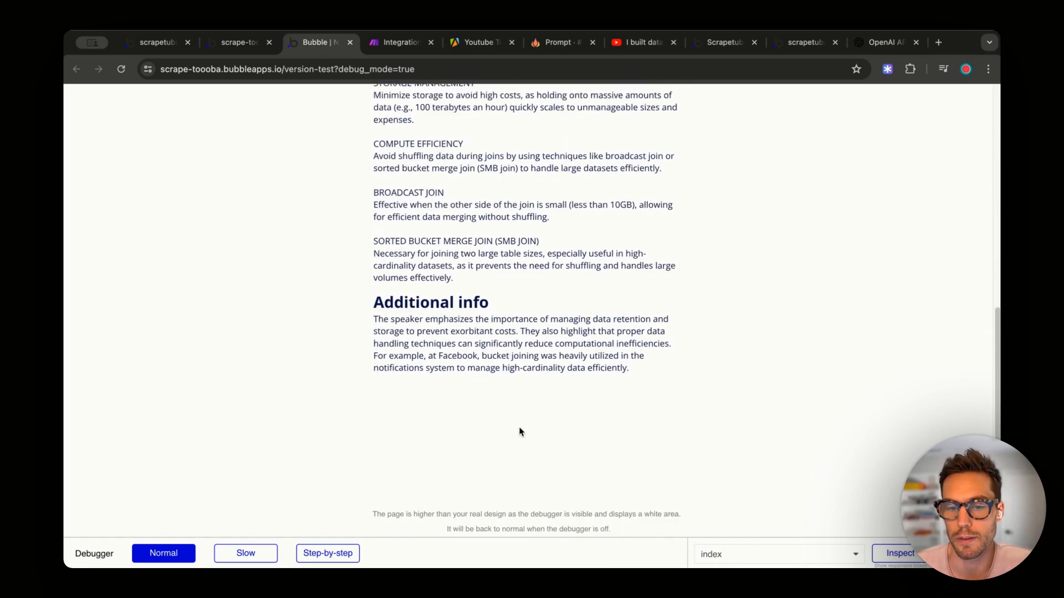
{"action": "scroll", "coordinate": [521, 428], "scroll_direction": "up", "scroll_amount": 8}
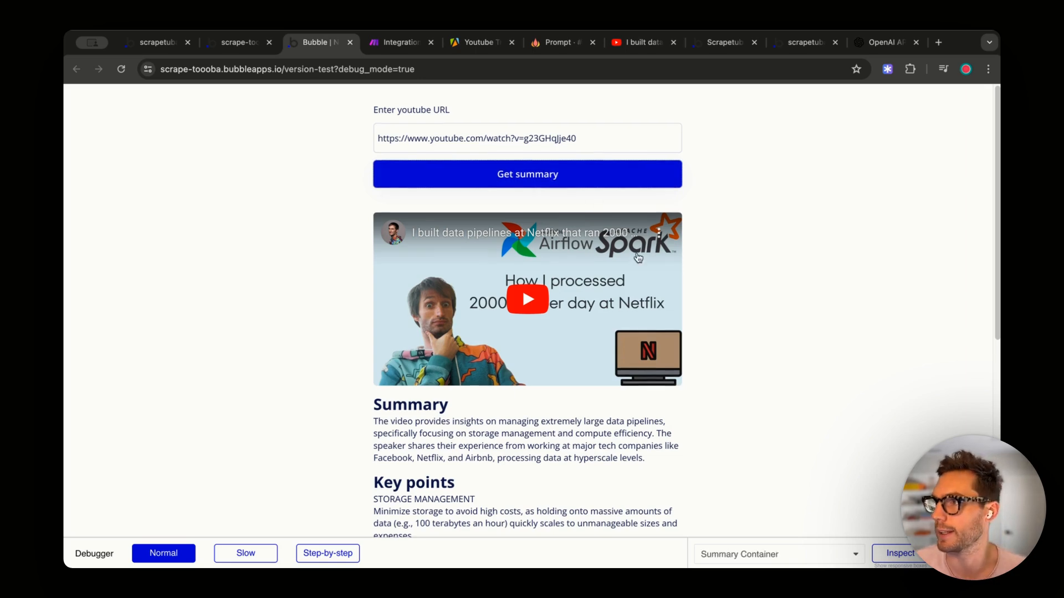
{"action": "scroll", "coordinate": [629, 208], "scroll_direction": "down", "scroll_amount": 8}
{"action": "scroll", "coordinate": [573, 311], "scroll_direction": "up", "scroll_amount": 8}
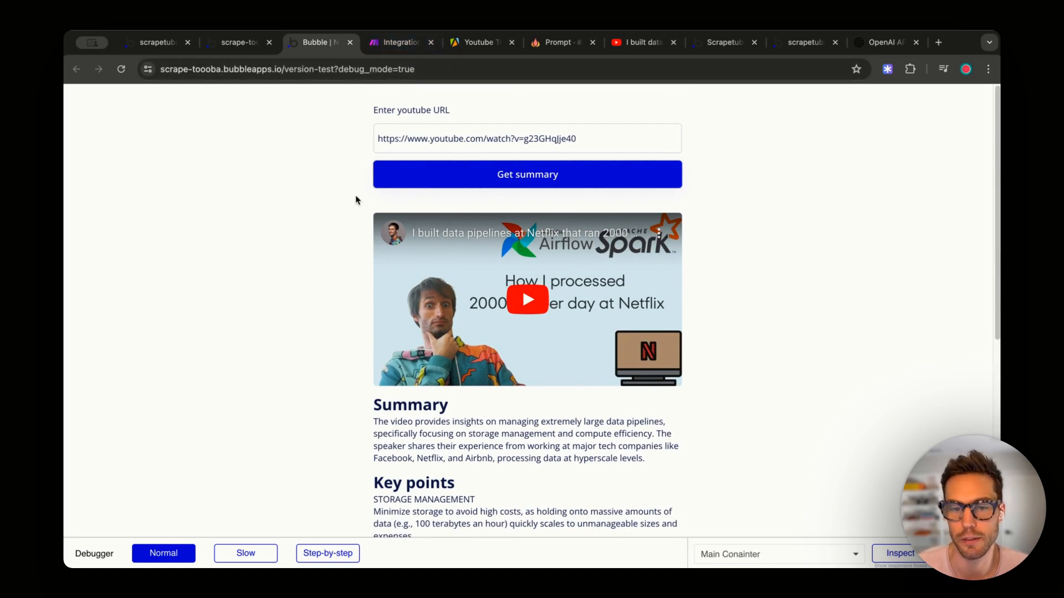
{"action": "scroll", "coordinate": [487, 302], "scroll_direction": "down", "scroll_amount": 8}
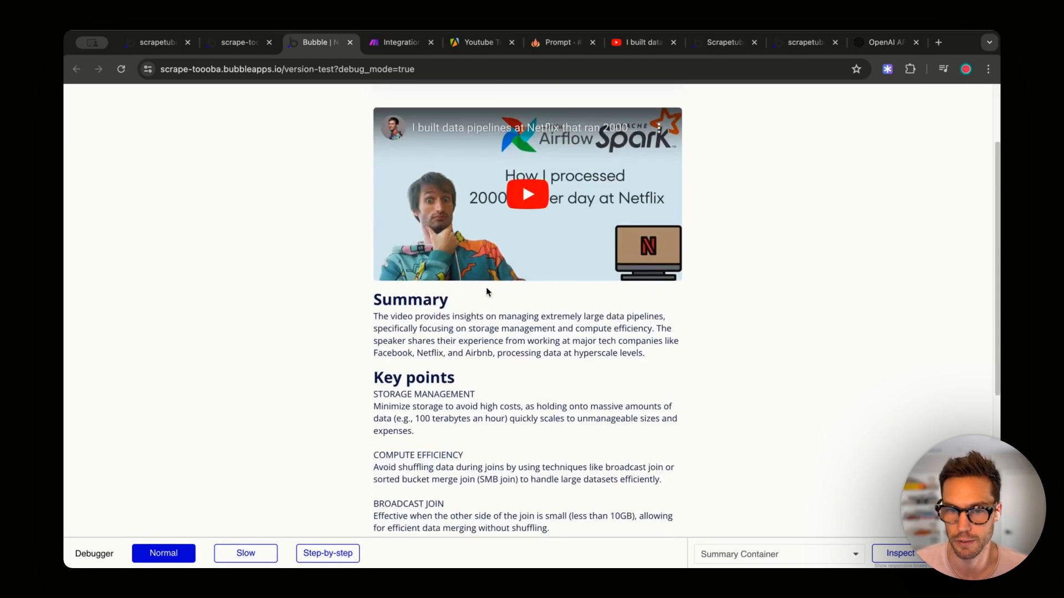
{"action": "scroll", "coordinate": [488, 302], "scroll_direction": "up", "scroll_amount": 8}
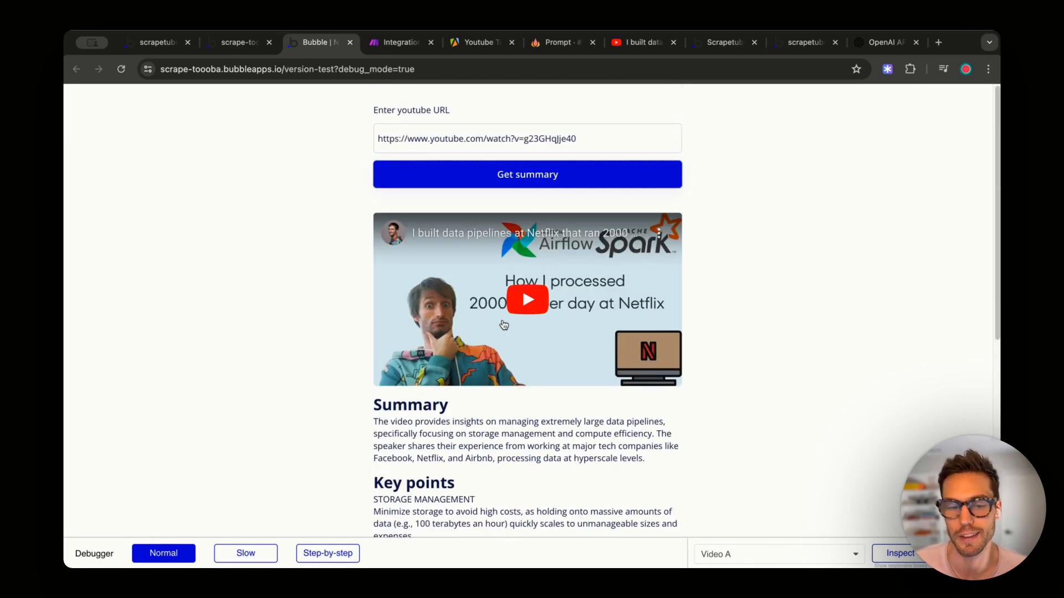
{"action": "scroll", "coordinate": [504, 325], "scroll_direction": "down", "scroll_amount": 4}
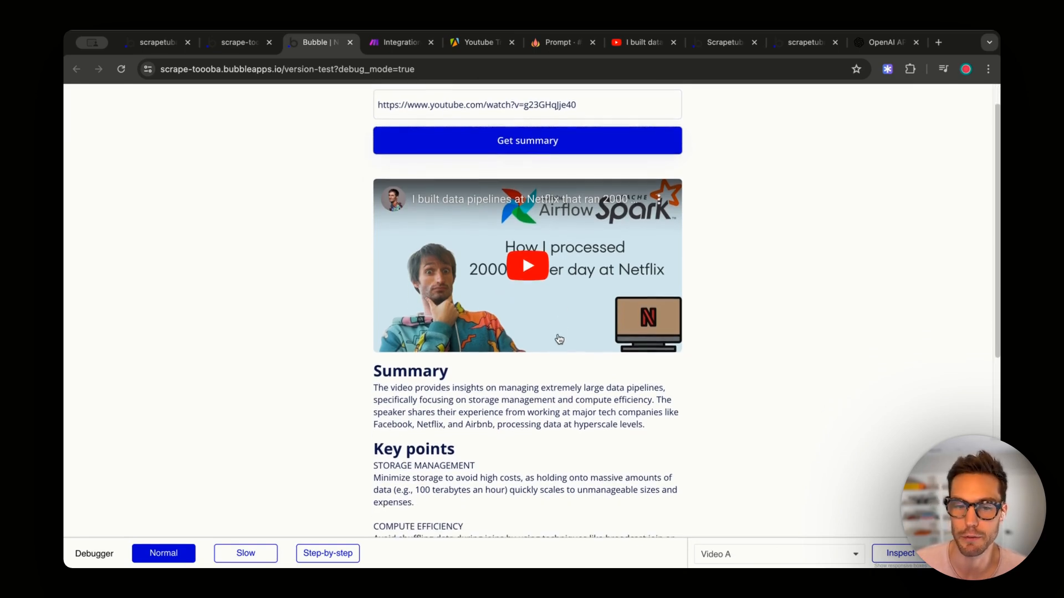
{"action": "scroll", "coordinate": [568, 343], "scroll_direction": "down", "scroll_amount": 1}
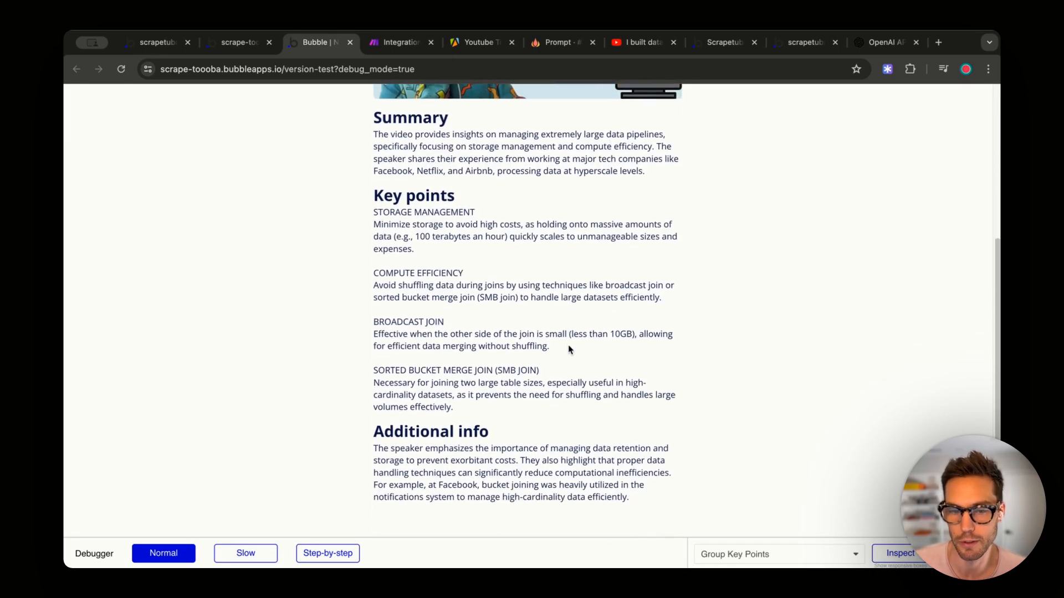
{"action": "scroll", "coordinate": [568, 345], "scroll_direction": "up", "scroll_amount": 2}
{"action": "scroll", "coordinate": [569, 350], "scroll_direction": "up", "scroll_amount": 3}
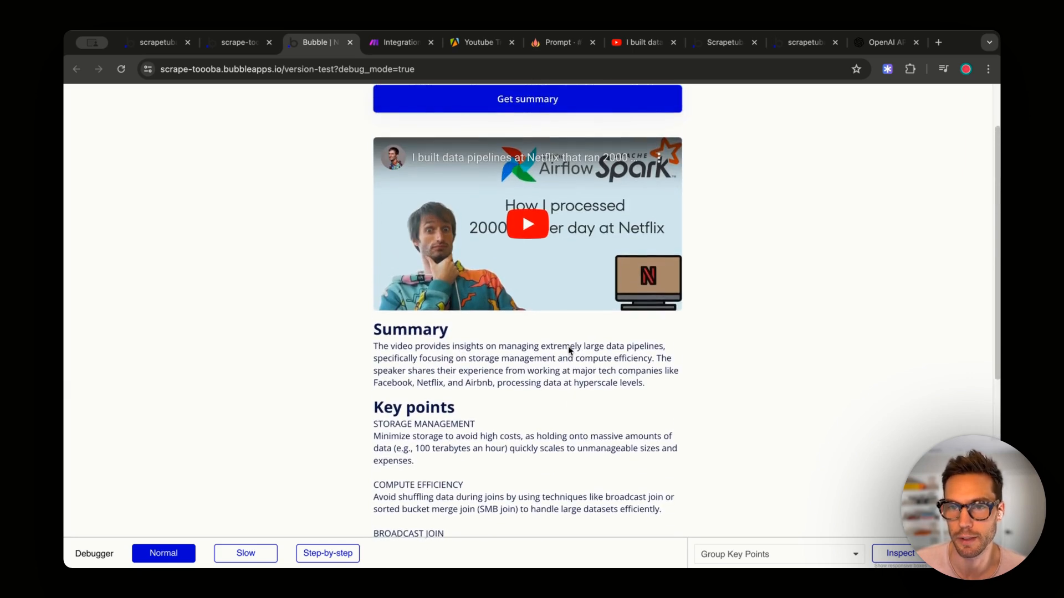
{"action": "scroll", "coordinate": [569, 351], "scroll_direction": "up", "scroll_amount": 1}
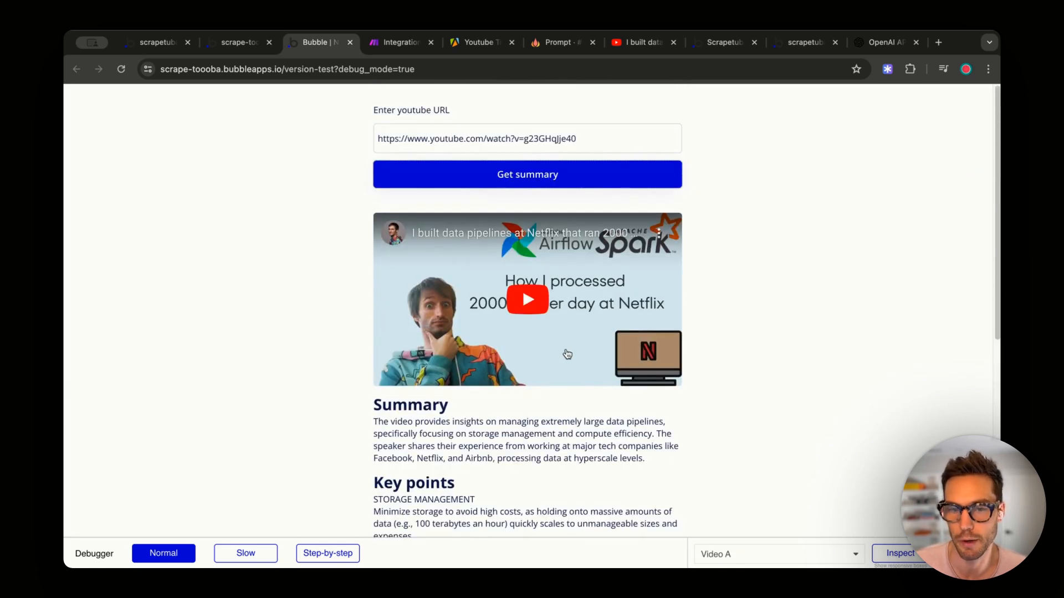